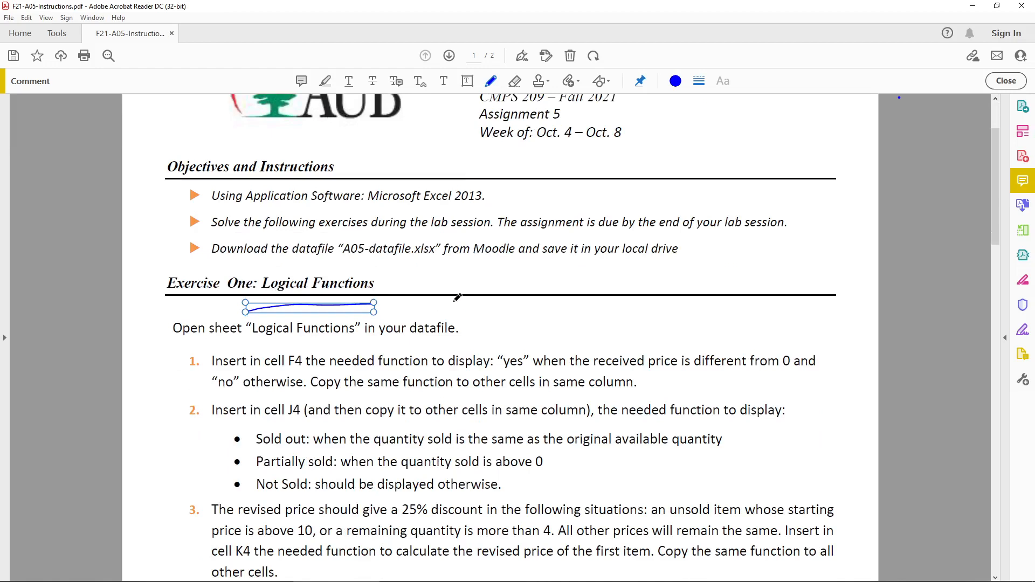
# Handwrite "countIF" beside the Exercise One heading, box its "IF" part and circle the whole word.
pyautogui.moveTo(452, 274)
pyautogui.mouseDown()
pyautogui.moveTo(452, 290)
pyautogui.moveTo(486, 272)
pyautogui.moveTo(500, 287)
pyautogui.moveTo(520, 269)
pyautogui.moveTo(545, 308)
pyautogui.mouseUp()
pyautogui.moveTo(534, 268)
pyautogui.mouseDown()
pyautogui.moveTo(560, 266)
pyautogui.moveTo(572, 291)
pyautogui.moveTo(583, 262)
pyautogui.mouseUp()
pyautogui.moveTo(568, 292)
pyautogui.mouseDown()
pyautogui.moveTo(616, 256)
pyautogui.moveTo(601, 274)
pyautogui.moveTo(615, 273)
pyautogui.mouseUp()
pyautogui.moveTo(615, 257); pyautogui.dragTo(625, 266)
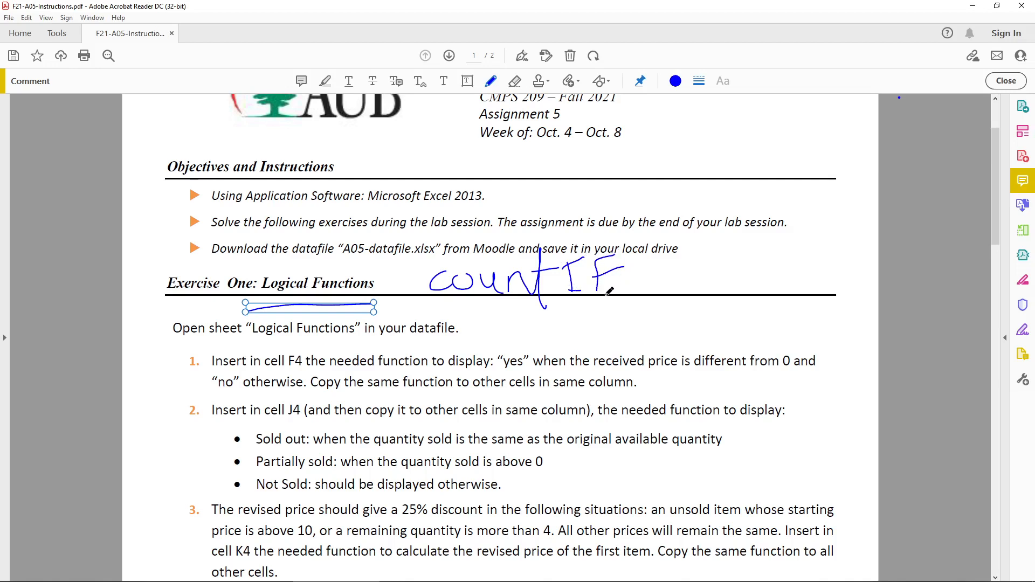
pyautogui.moveTo(565, 318)
pyautogui.mouseDown()
pyautogui.moveTo(556, 251)
pyautogui.moveTo(625, 253)
pyautogui.moveTo(582, 313)
pyautogui.moveTo(560, 314)
pyautogui.mouseUp()
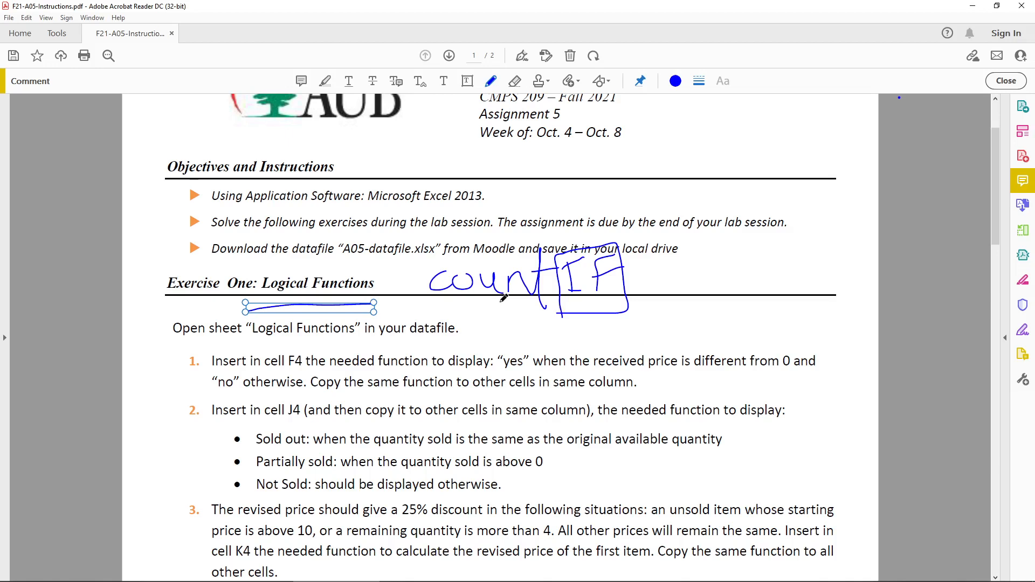
pyautogui.moveTo(426, 294)
pyautogui.mouseDown()
pyautogui.moveTo(429, 254)
pyautogui.moveTo(561, 221)
pyautogui.moveTo(674, 272)
pyautogui.moveTo(529, 318)
pyautogui.moveTo(414, 291)
pyautogui.mouseUp()
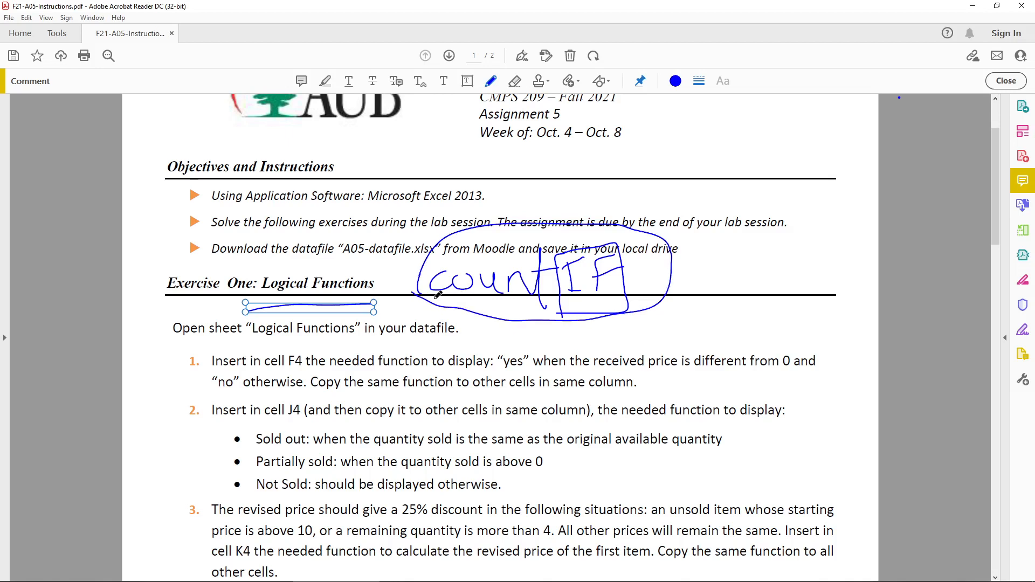
# Underline the start of the Exercise One heading and look over the sample results table below the questions.
pyautogui.scroll(-2, 438, 292)
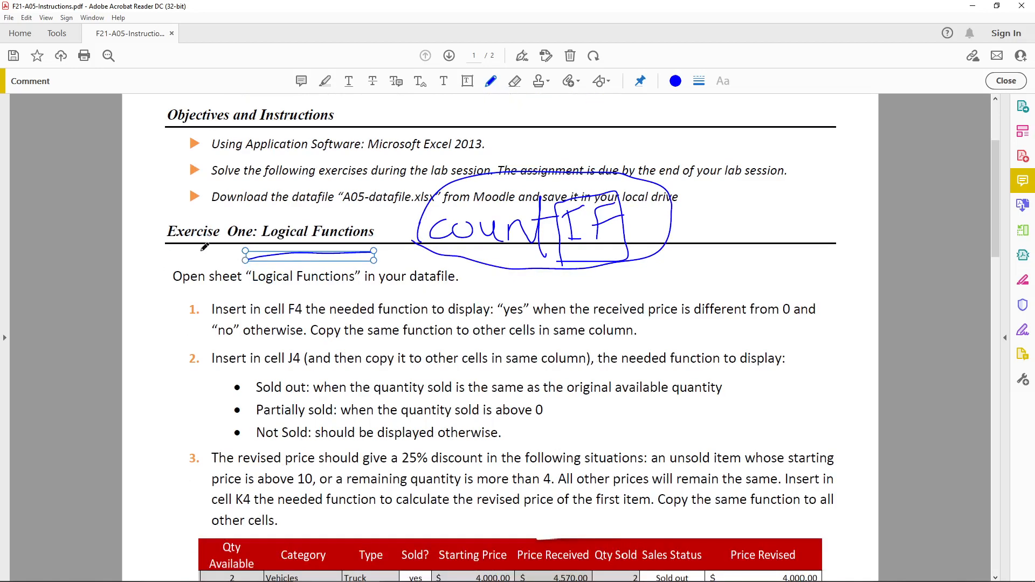
pyautogui.moveTo(162, 247); pyautogui.dragTo(244, 243)
pyautogui.scroll(-20, 336, 284)
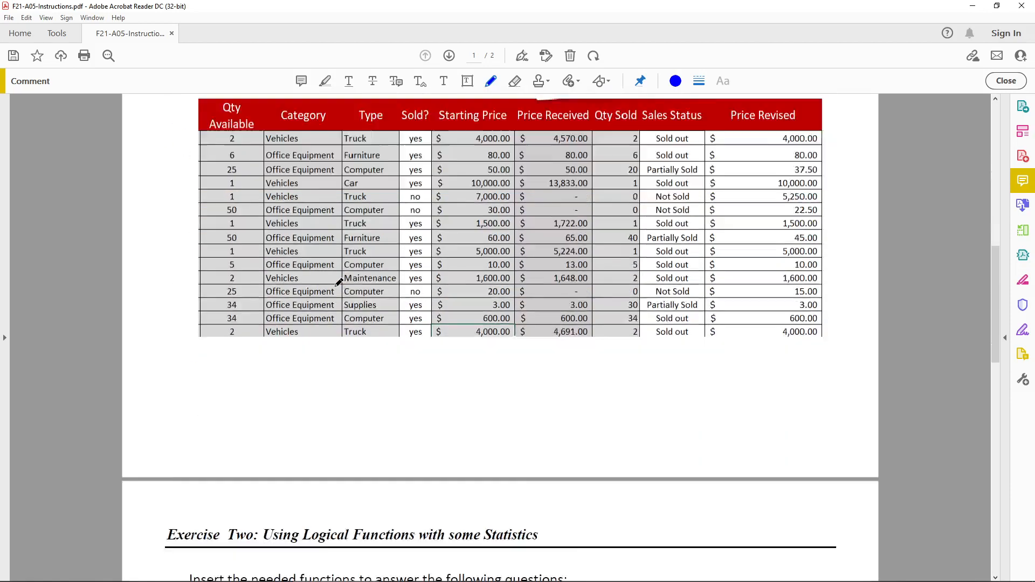
pyautogui.scroll(20, 338, 282)
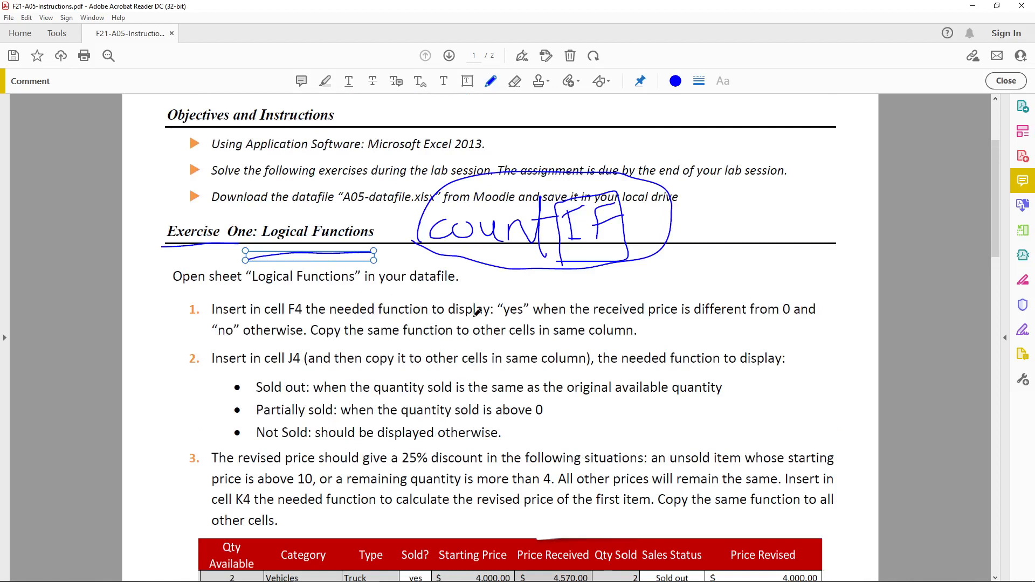
# Circle question 1's number and underline its key parts: F4, "yes", the received-price condition and "no" otherwise.
pyautogui.moveTo(178, 300)
pyautogui.mouseDown()
pyautogui.moveTo(178, 320)
pyautogui.moveTo(216, 324)
pyautogui.mouseUp()
pyautogui.moveTo(280, 321); pyautogui.dragTo(295, 320)
pyautogui.moveTo(595, 319); pyautogui.dragTo(793, 322)
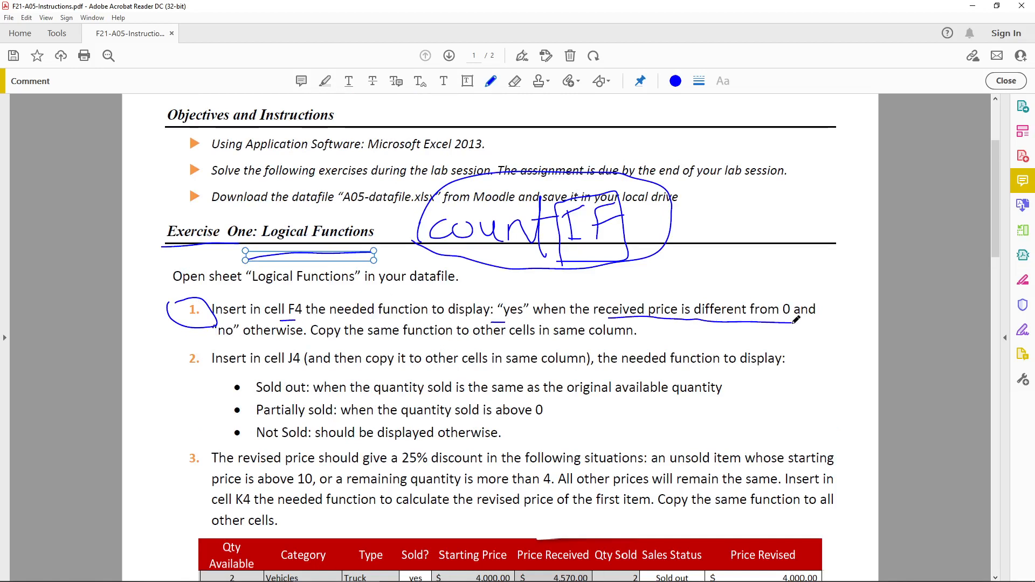
pyautogui.moveTo(214, 341); pyautogui.dragTo(297, 339)
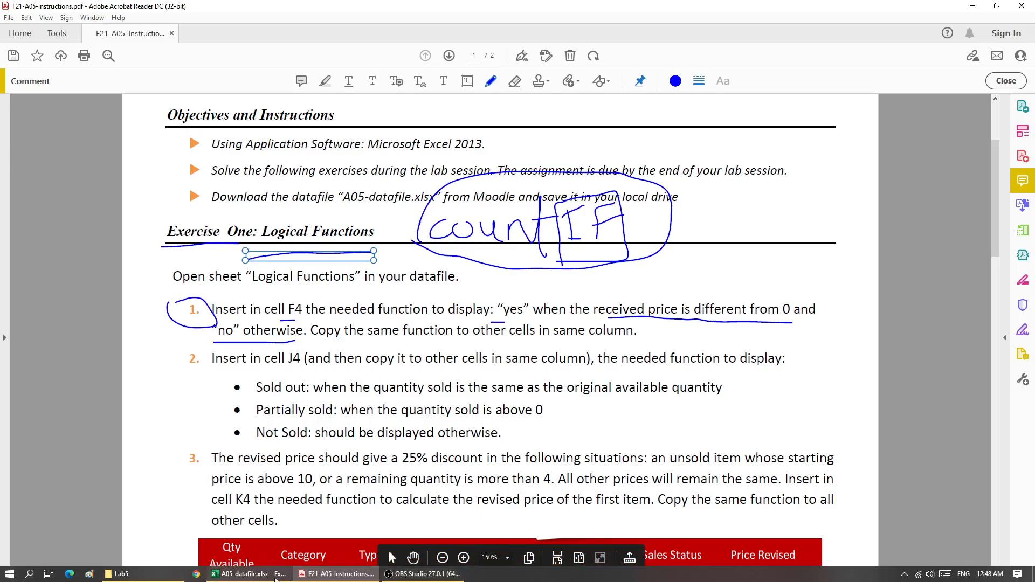
# Switch to the A05-datafile workbook in Excel and write = IF(H4 <> 0, "yes", "no") in cell F4.
pyautogui.click(249, 574)
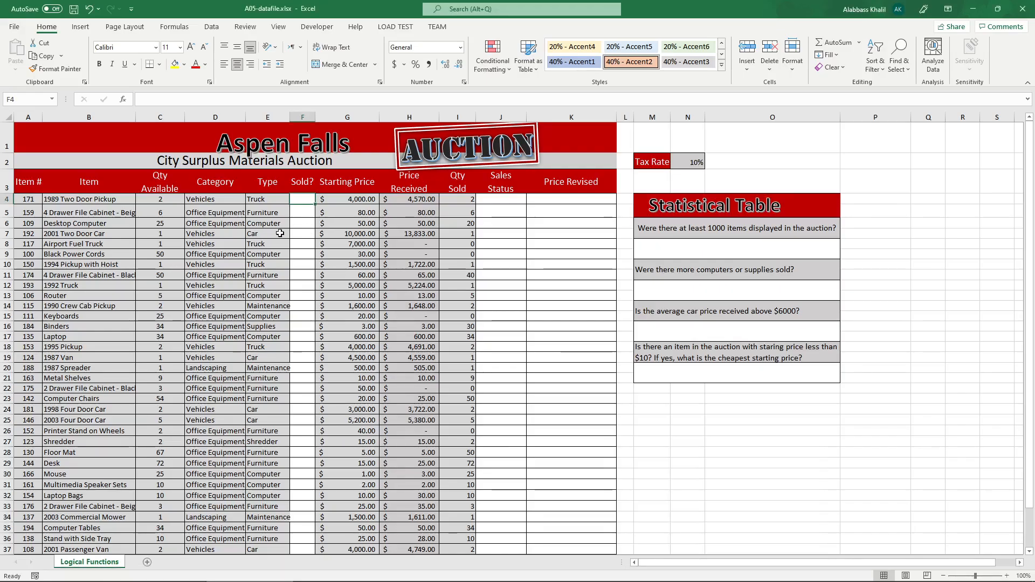
pyautogui.scroll(2, 280, 233)
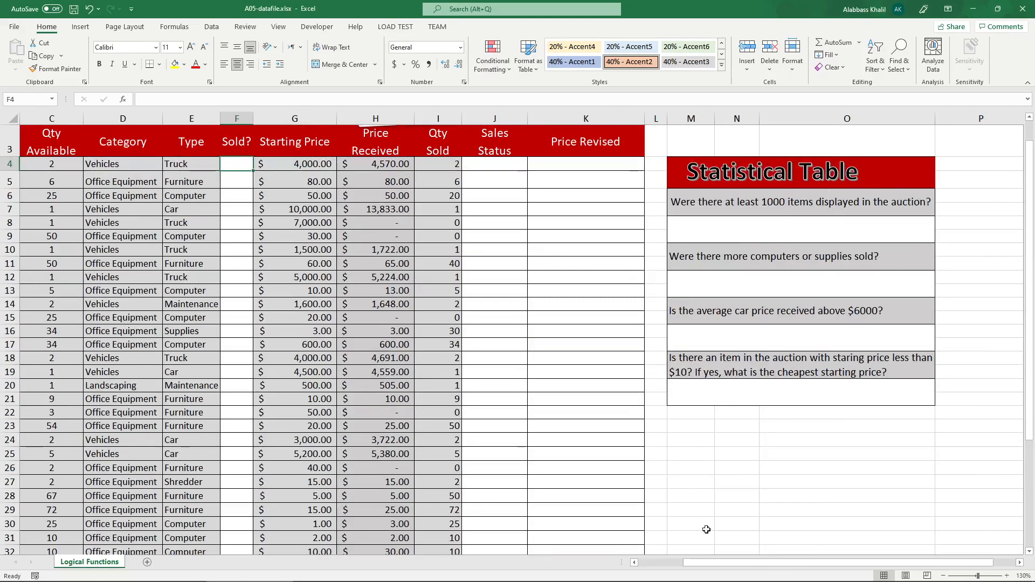
pyautogui.click(680, 564)
pyautogui.scroll(1, 453, 365)
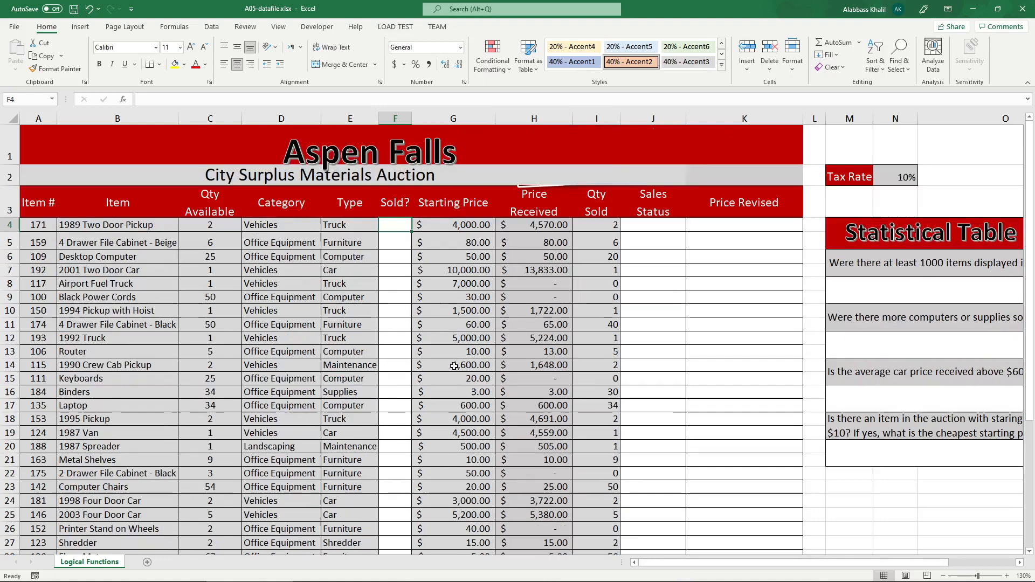
pyautogui.doubleClick(397, 221)
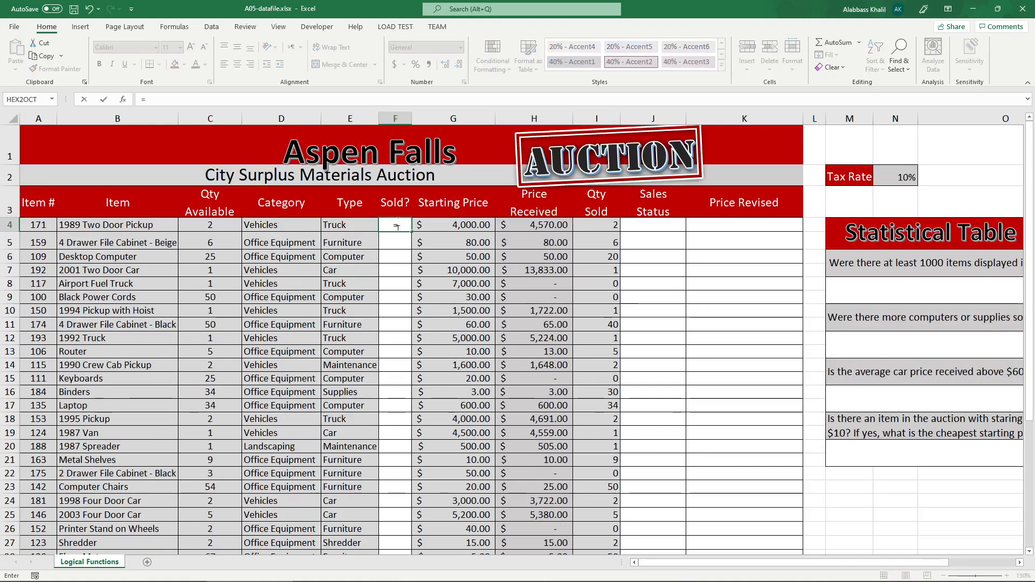
pyautogui.write('= if')
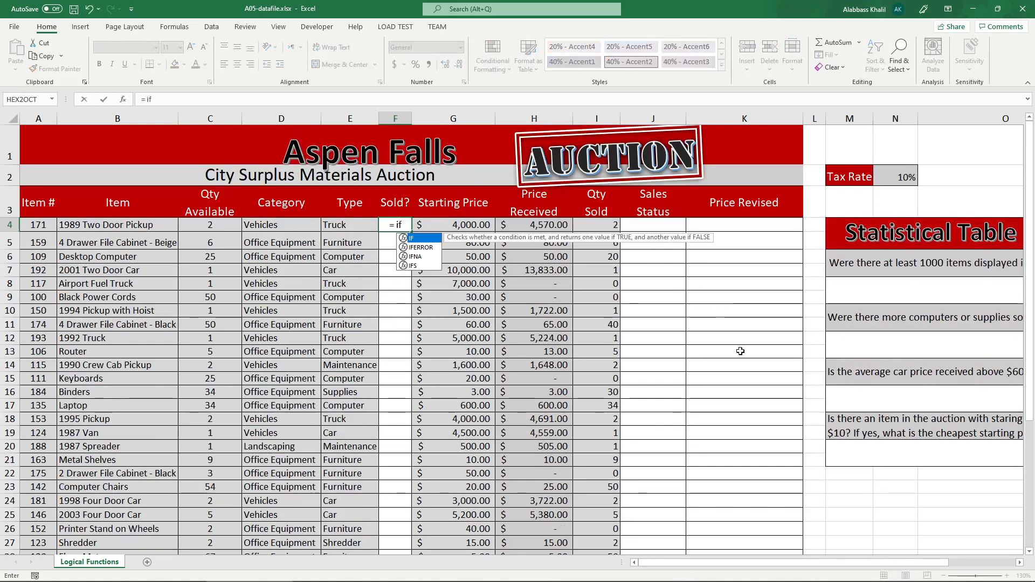
pyautogui.press('Tab')
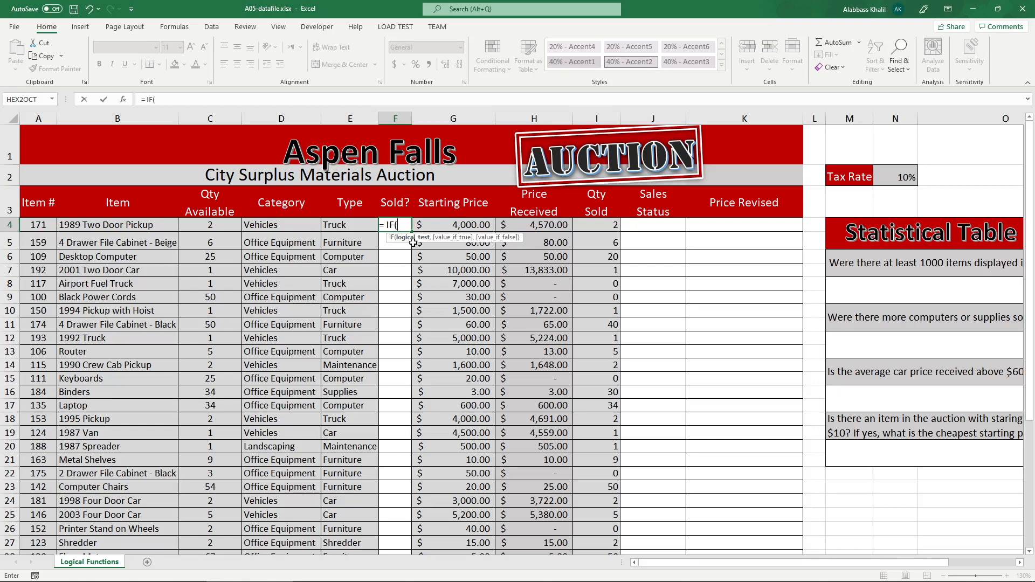
pyautogui.click(543, 226)
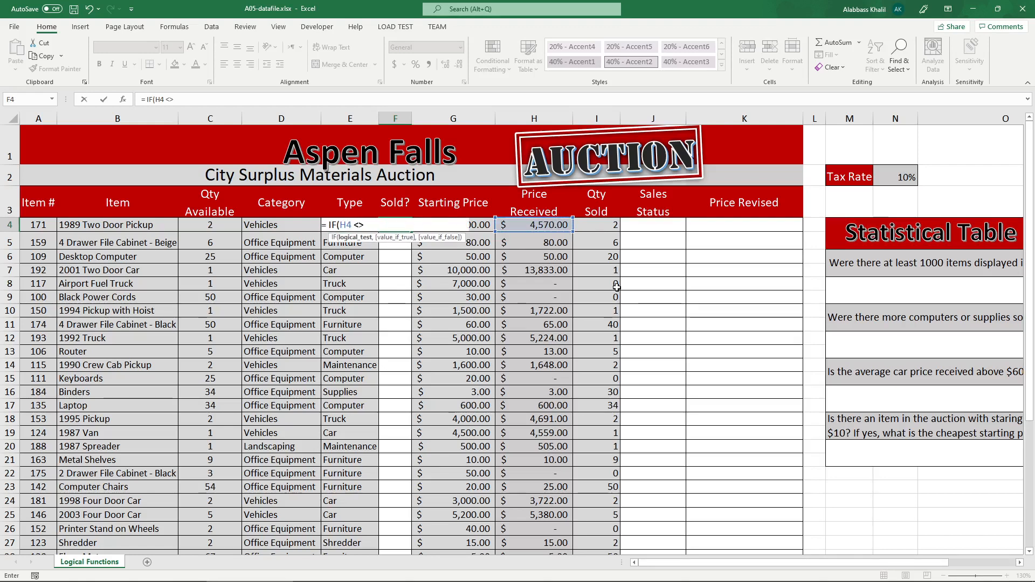
pyautogui.write('<> 0,')
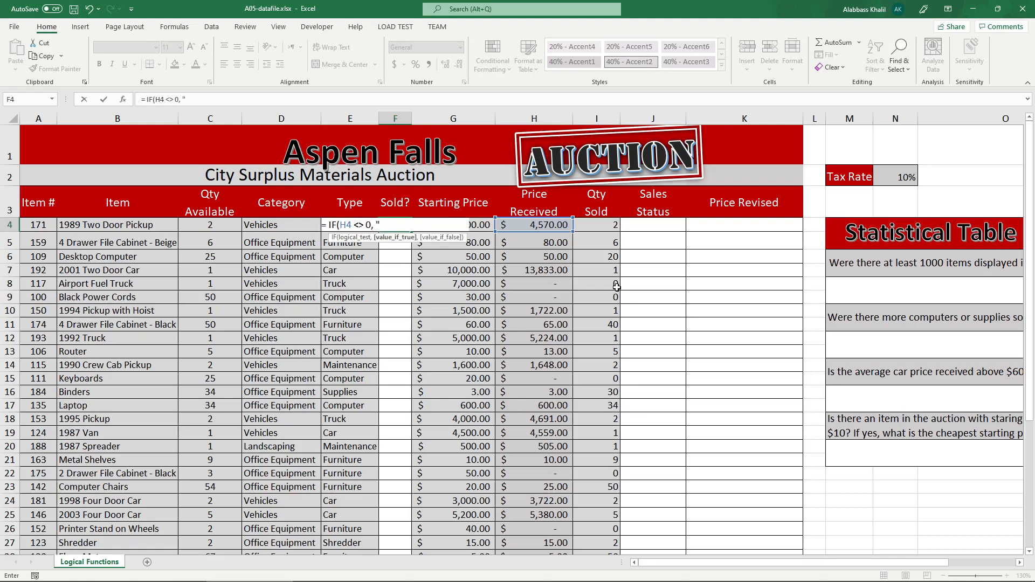
pyautogui.write(' "yes", "no"')
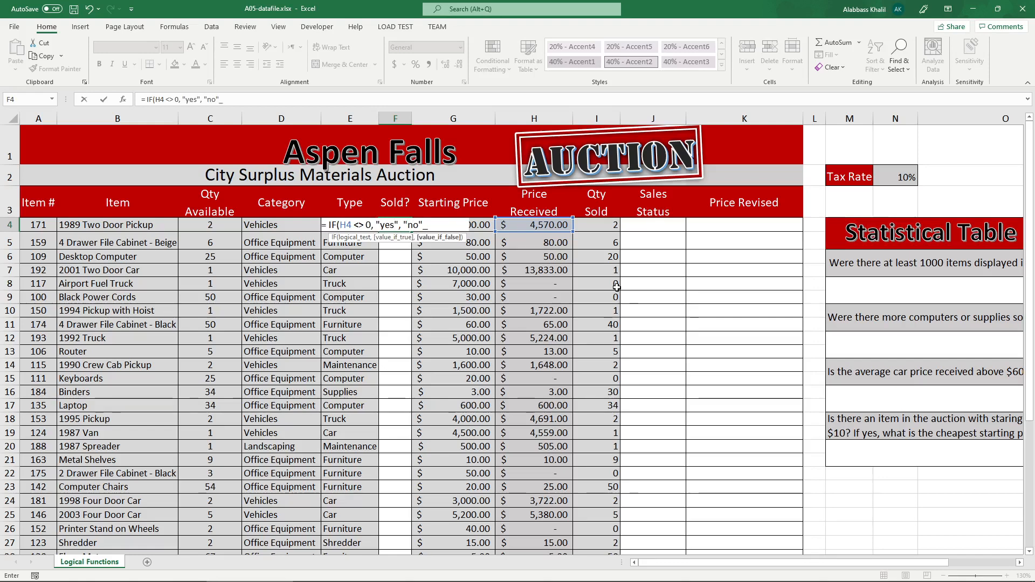
pyautogui.write(')')
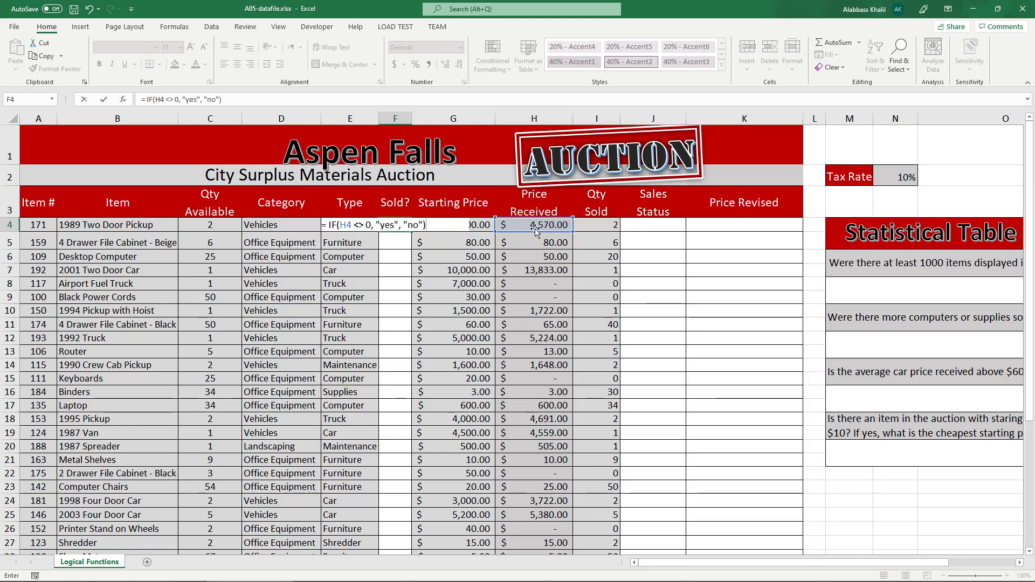
# Check the arguments of the F4 formula, confirm it and copy it down the Sold? column.
pyautogui.click(389, 225)
pyautogui.doubleClick(389, 226)
pyautogui.doubleClick(413, 225)
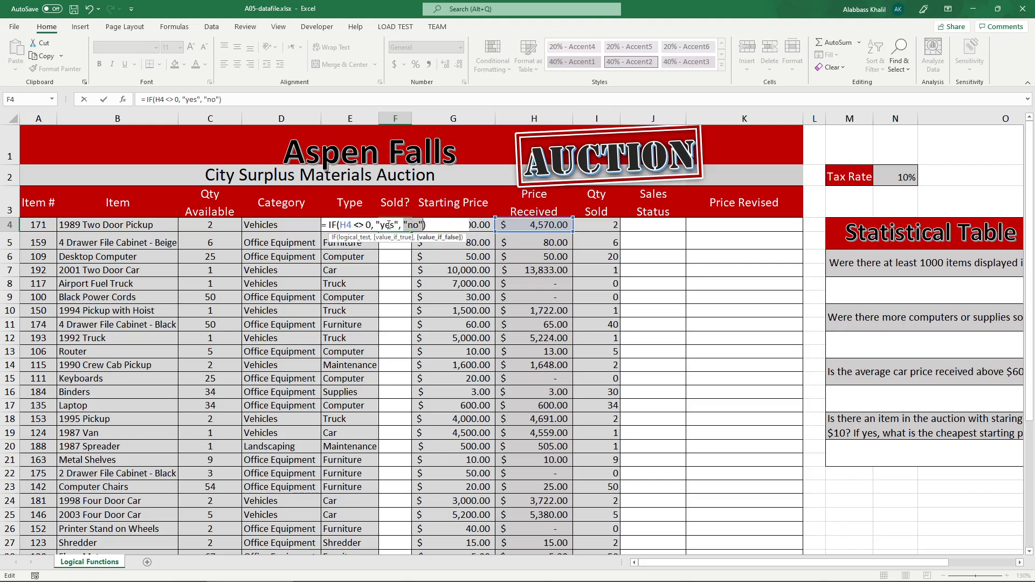
pyautogui.press('Escape')
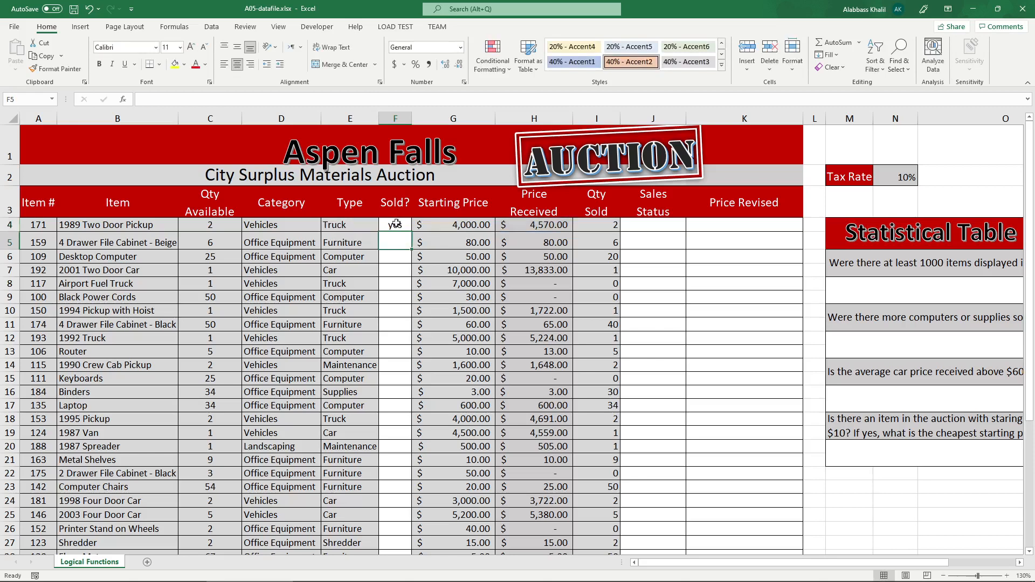
pyautogui.doubleClick(413, 230)
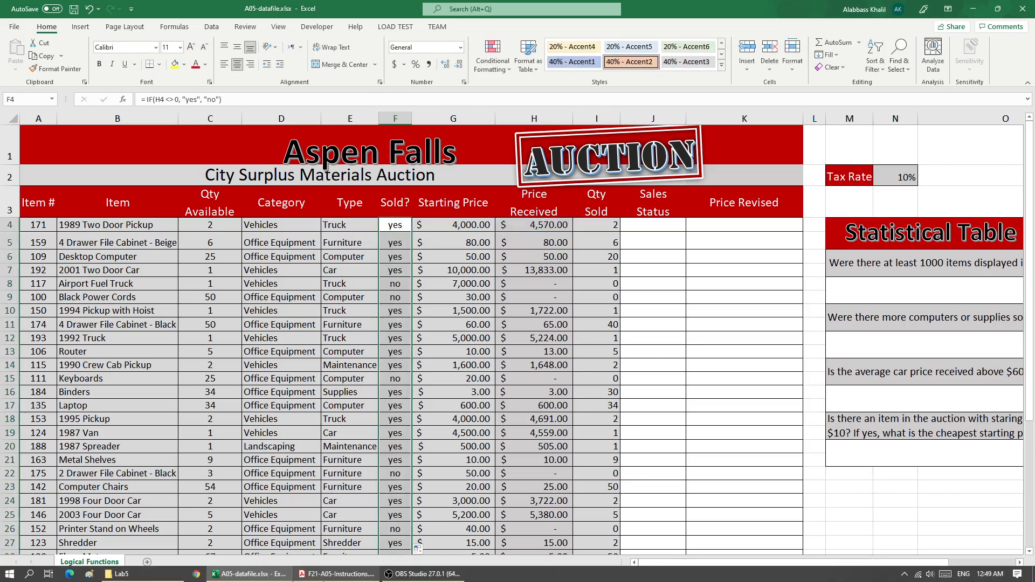
# Mark the Sold? column in the instructions PDF's sample table and compare it with the Sold? values in the Excel sheet.
pyautogui.click(356, 575)
pyautogui.scroll(-5, 518, 358)
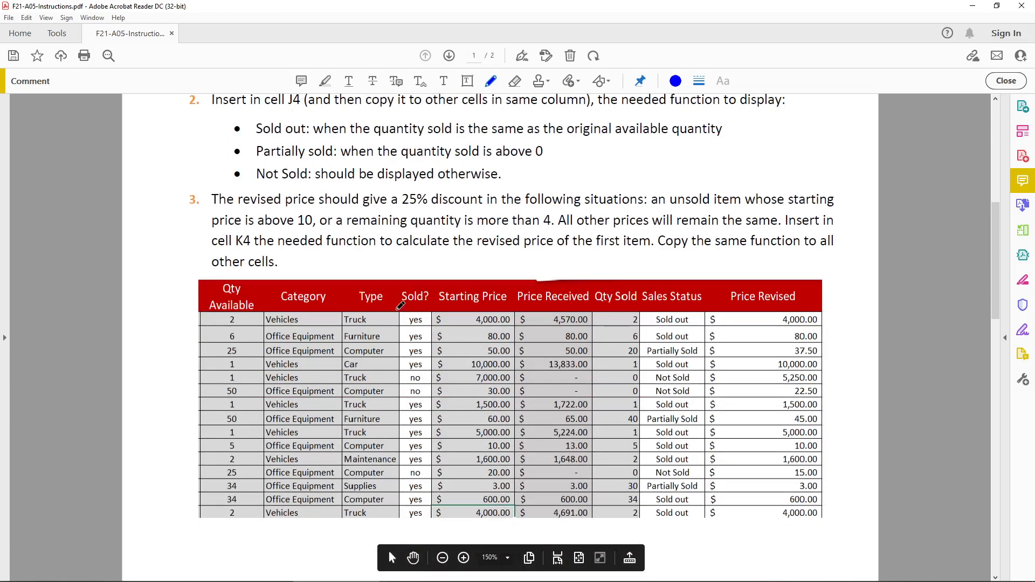
pyautogui.moveTo(402, 298)
pyautogui.mouseDown()
pyautogui.moveTo(431, 495)
pyautogui.moveTo(421, 530)
pyautogui.moveTo(404, 300)
pyautogui.moveTo(416, 310)
pyautogui.mouseUp()
pyautogui.moveTo(413, 384)
pyautogui.mouseDown()
pyautogui.moveTo(427, 382)
pyautogui.moveTo(420, 394)
pyautogui.mouseUp()
pyautogui.click(264, 575)
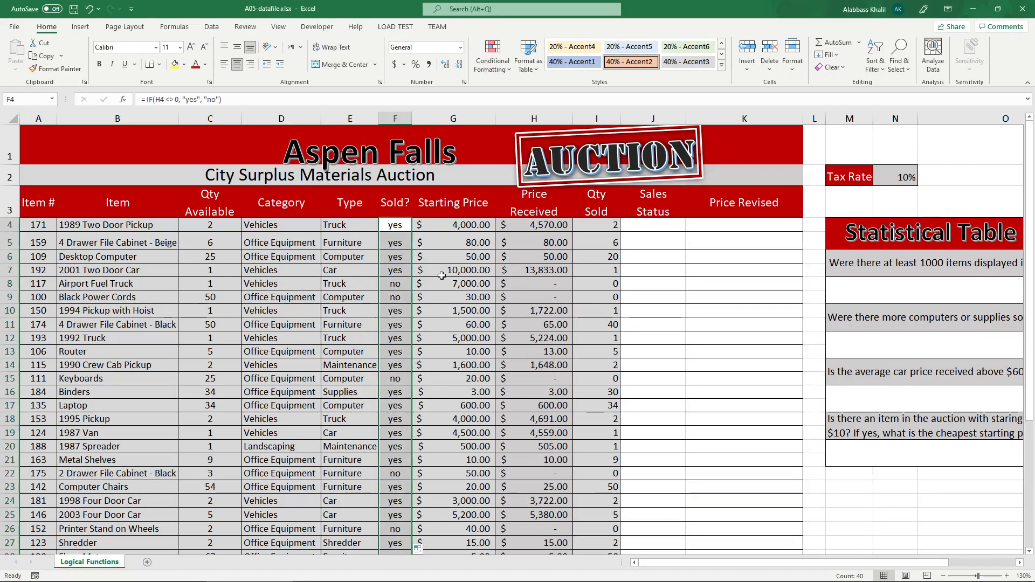
pyautogui.moveTo(402, 230); pyautogui.dragTo(394, 274)
pyautogui.click(395, 284)
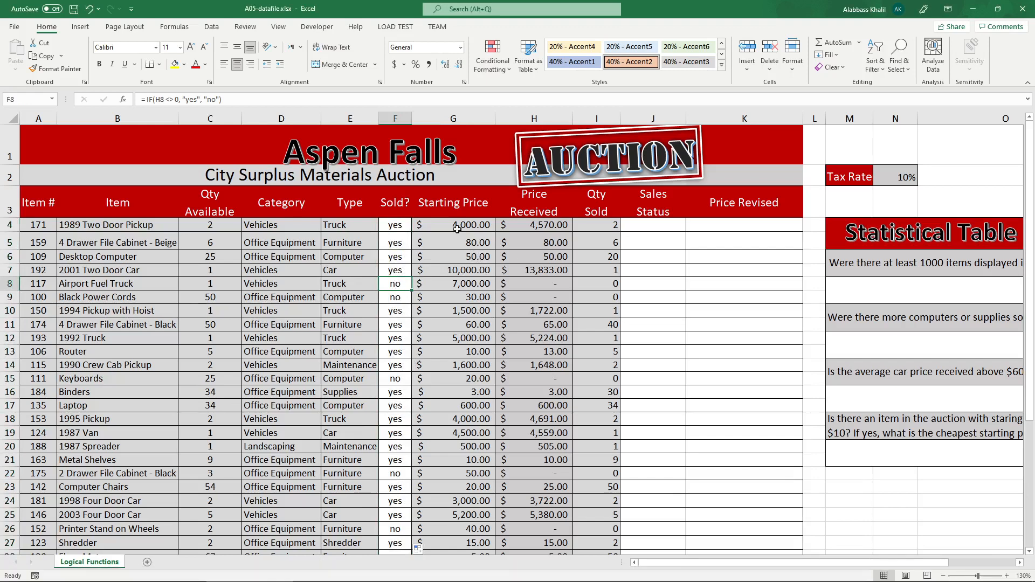
# Go over the arguments of the IF formula in F4 and change its logical test to H4 = 0.
pyautogui.doubleClick(405, 225)
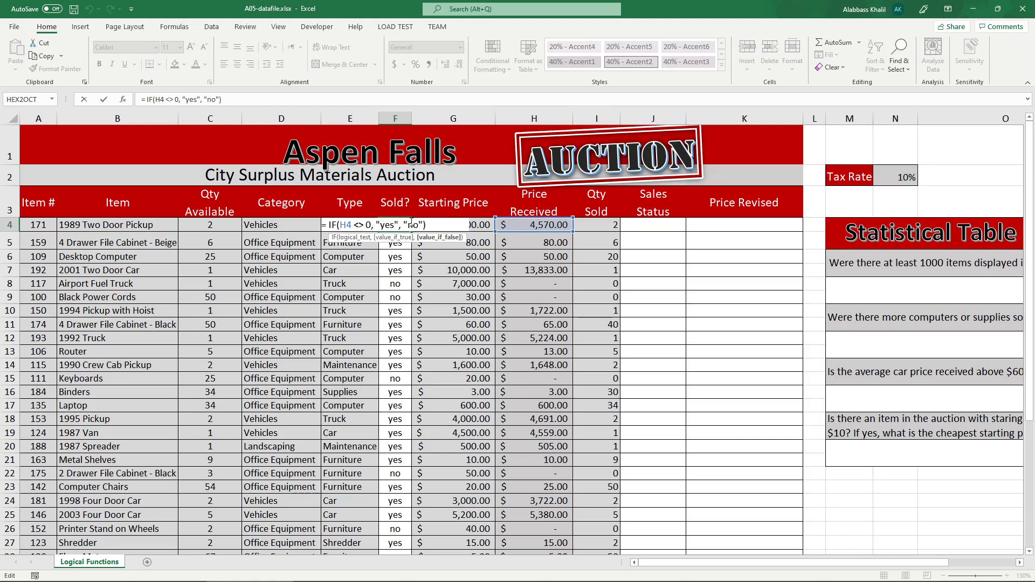
pyautogui.click(369, 226)
pyautogui.hotkey('ctrl', 'shift', 'Left')
pyautogui.hotkey('ctrl', 'shift', 'Left')
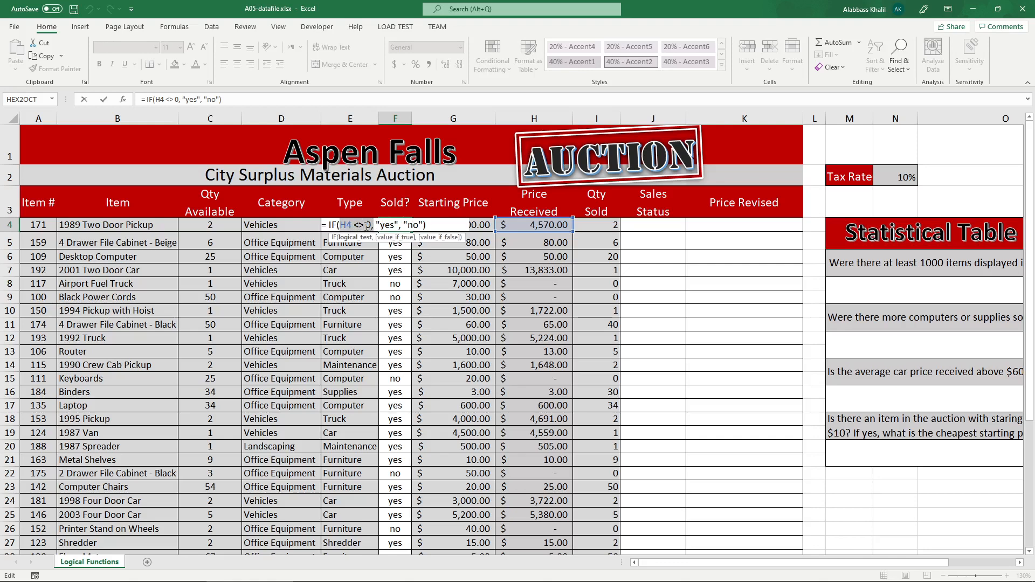
pyautogui.doubleClick(389, 226)
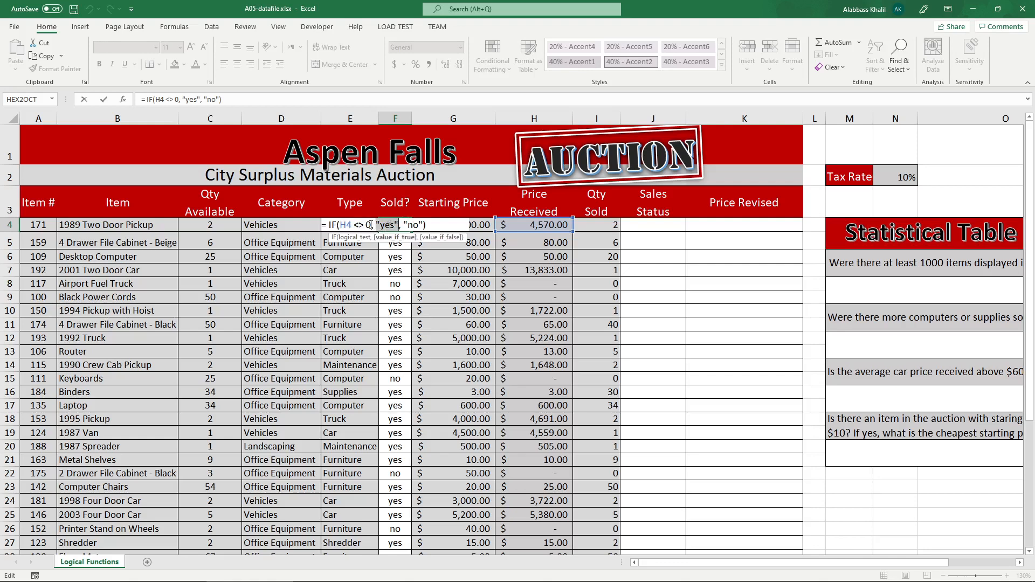
pyautogui.doubleClick(411, 225)
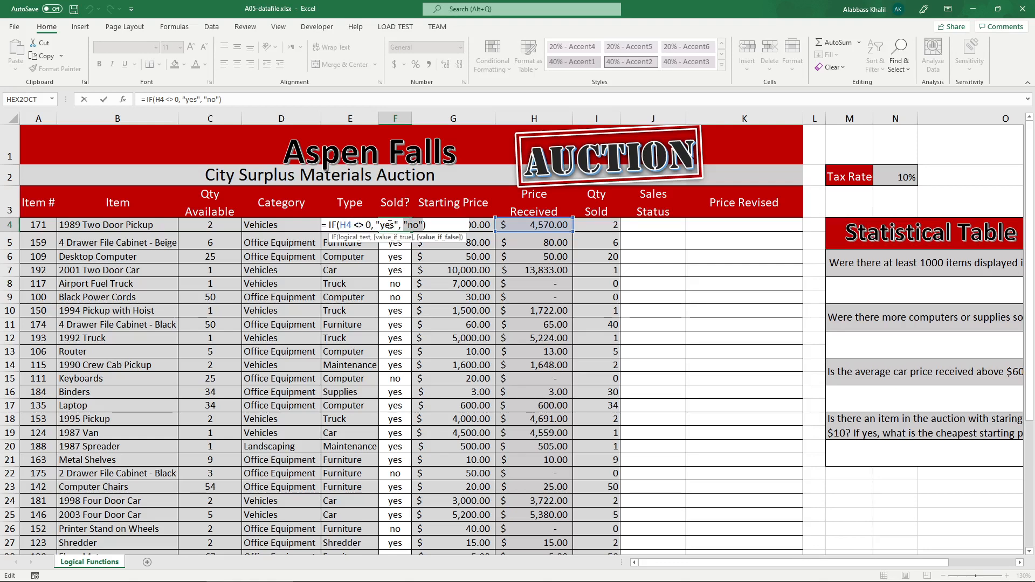
pyautogui.click(368, 227)
pyautogui.press('BackSpace')
pyautogui.press('BackSpace')
pyautogui.press('BackSpace')
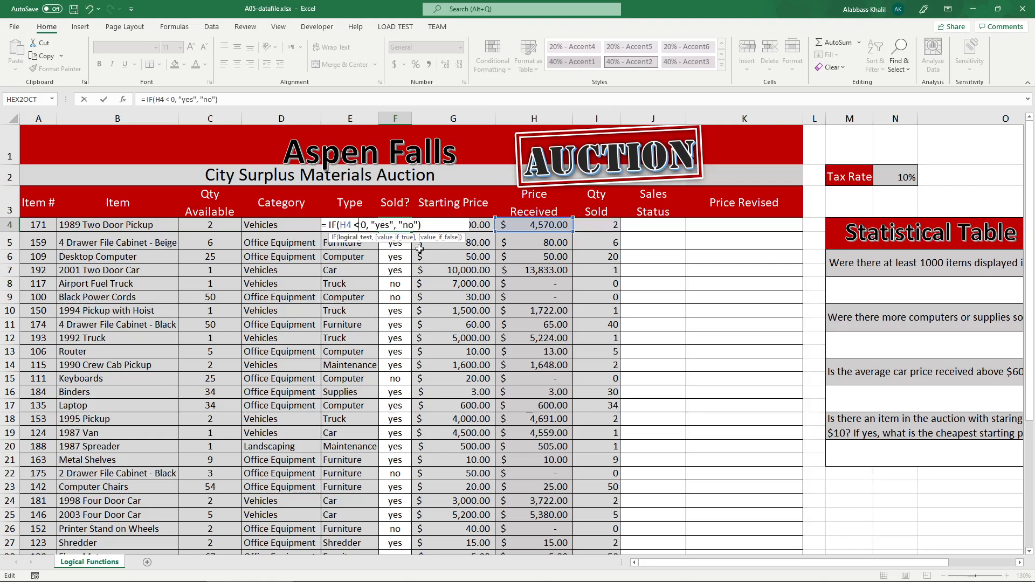
pyautogui.write('=')
# Swap the F4 formula's results to "no" if true and "yes" if false, and copy it down the Sold? column.
pyautogui.click(390, 227)
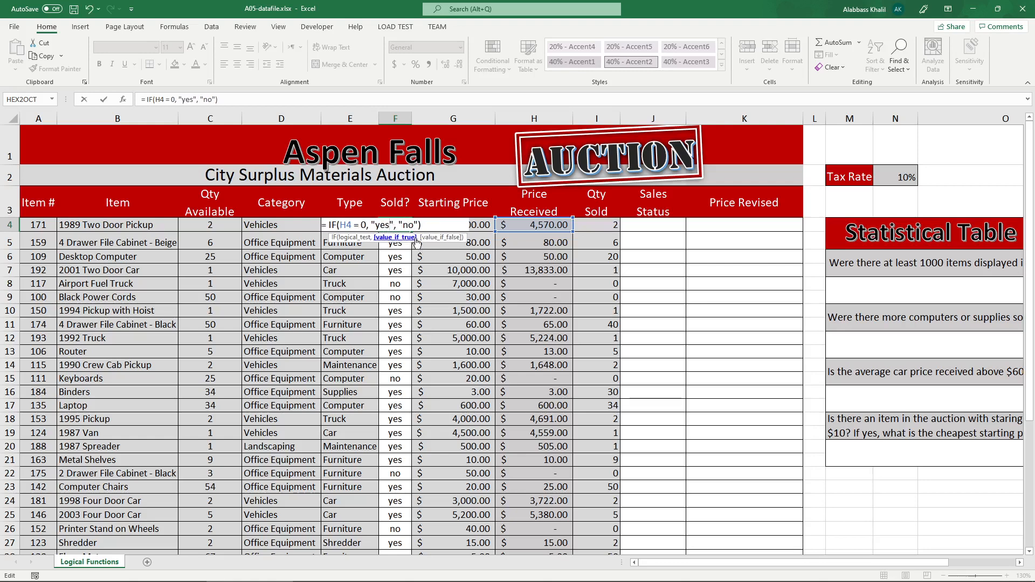
pyautogui.press('BackSpace')
pyautogui.press('BackSpace')
pyautogui.press('BackSpace')
pyautogui.write('no')
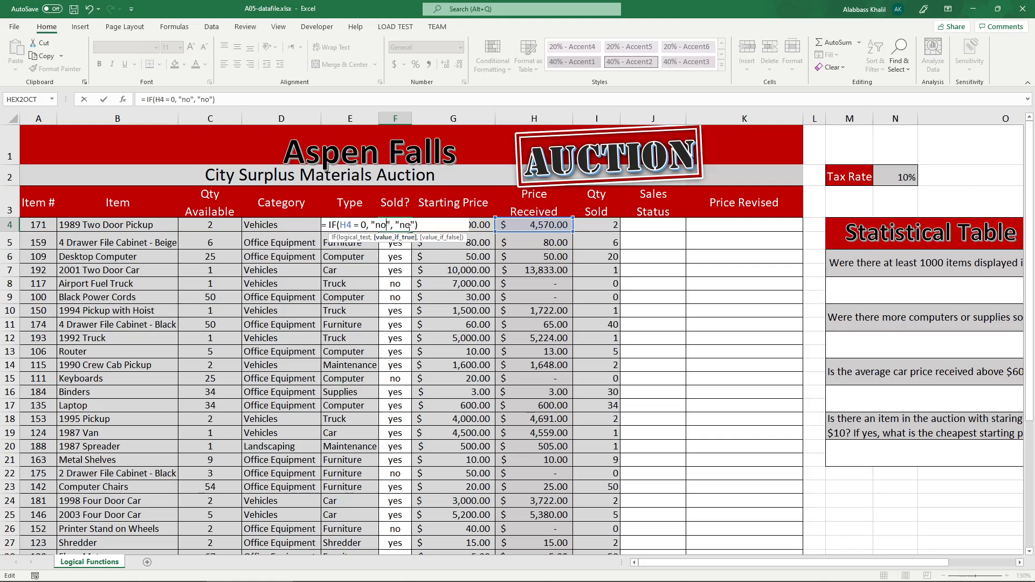
pyautogui.click(408, 227)
pyautogui.press('BackSpace')
pyautogui.press('BackSpace')
pyautogui.write('yes')
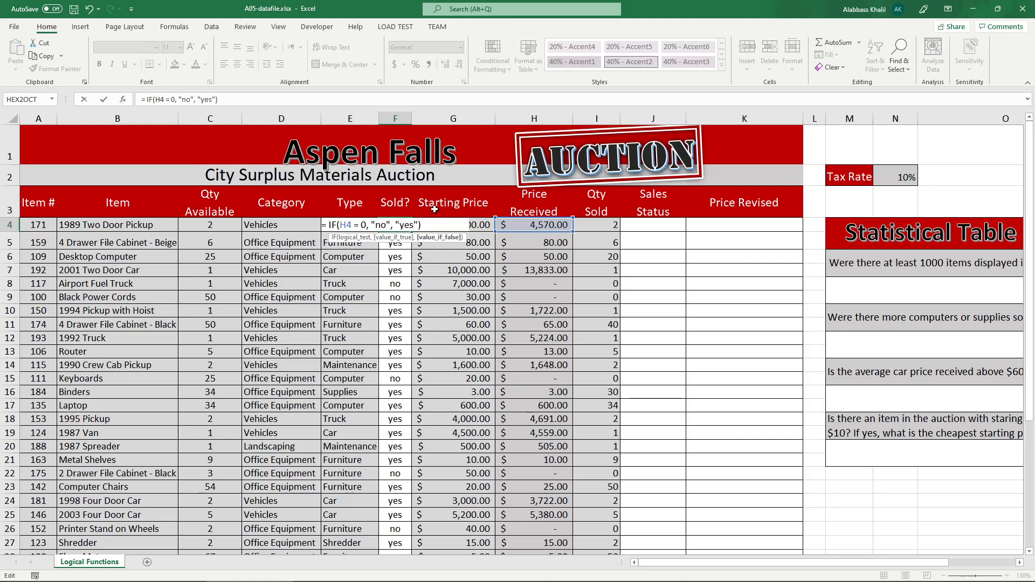
pyautogui.press('Return')
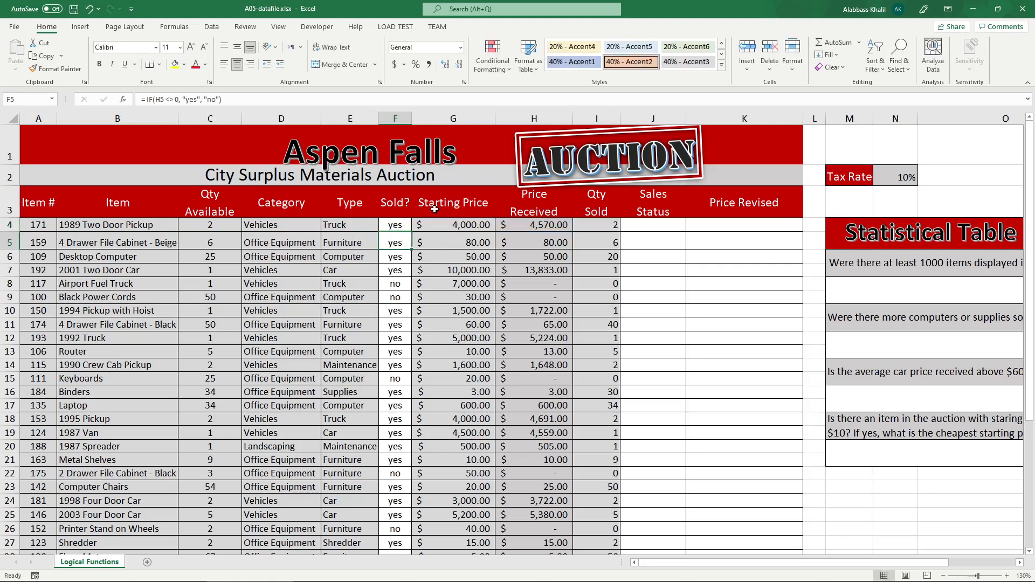
pyautogui.click(411, 227)
pyautogui.doubleClick(412, 231)
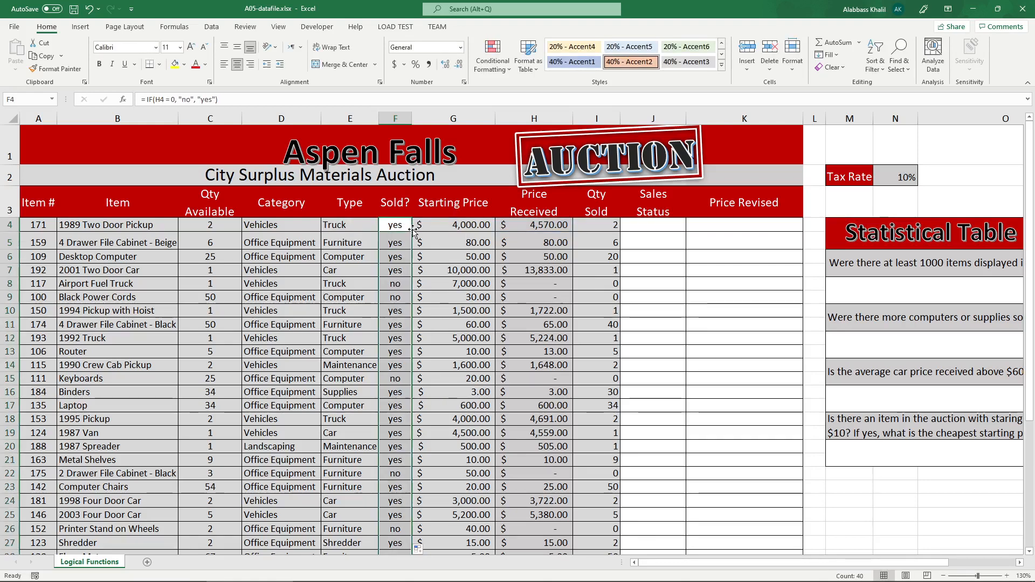
# Review the logical test and results of the IF formula in F4 against the Price Received column.
pyautogui.click(399, 227)
pyautogui.doubleClick(400, 227)
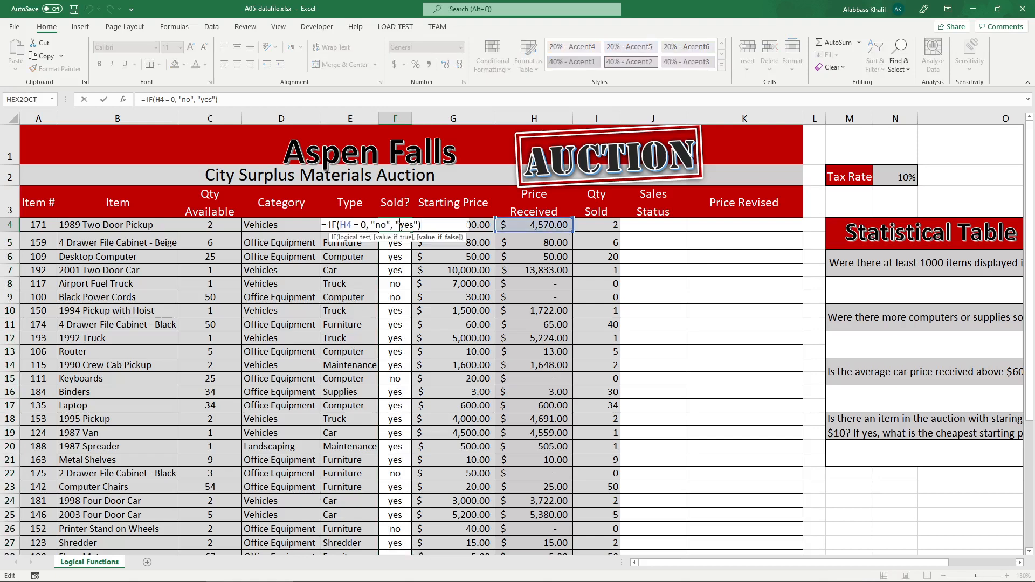
pyautogui.moveTo(365, 225); pyautogui.dragTo(395, 226)
pyautogui.press('Escape')
pyautogui.click(523, 241)
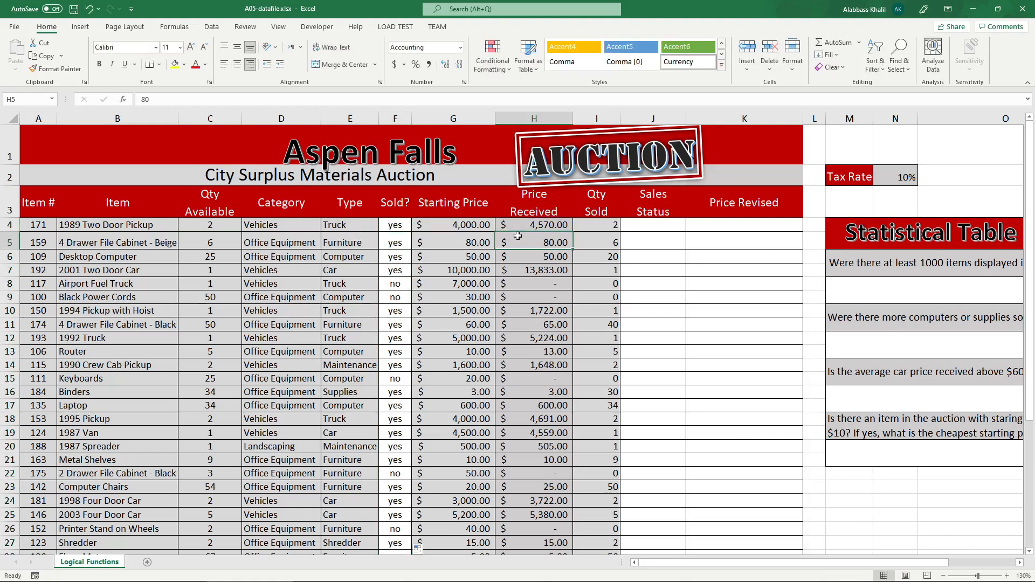
# Switch to the instructions PDF, circle question 2 and underline its target cell J4 and the instruction to copy it down the column.
pyautogui.click(378, 574)
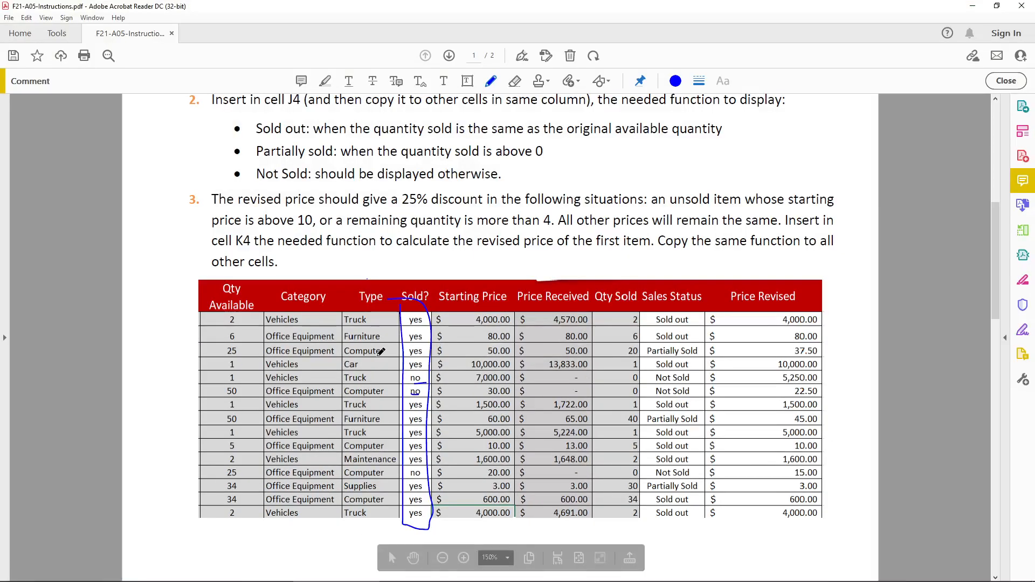
pyautogui.scroll(6, 539, 286)
pyautogui.moveTo(205, 243)
pyautogui.mouseDown()
pyautogui.moveTo(176, 253)
pyautogui.moveTo(206, 245)
pyautogui.moveTo(300, 264)
pyautogui.moveTo(570, 261)
pyautogui.mouseUp()
pyautogui.scroll(-3, 571, 258)
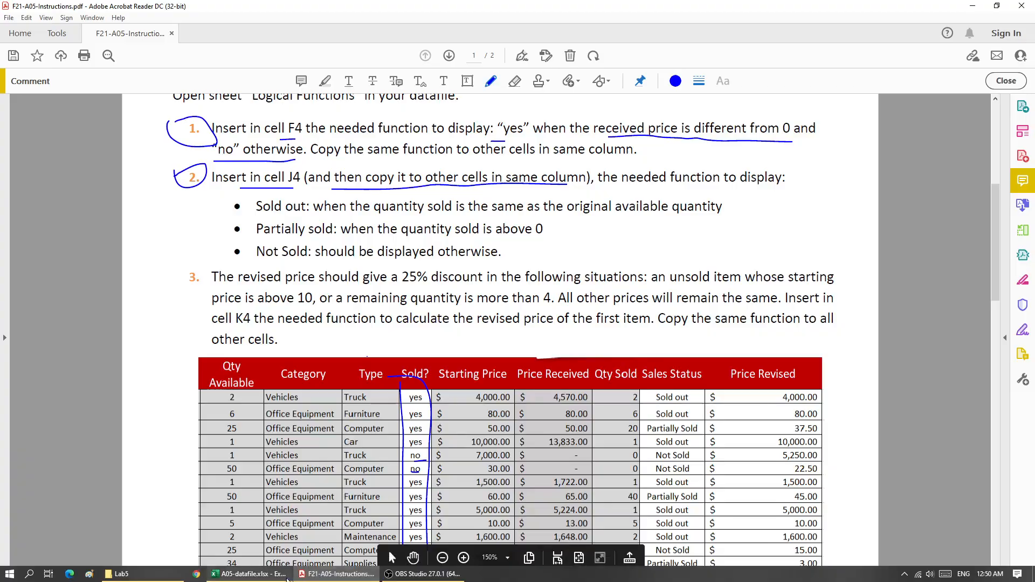
# Switch to Excel and try the range H4:H43 in place of H4 in the logical test of F4's IF formula.
pyautogui.click(259, 574)
pyautogui.doubleClick(373, 226)
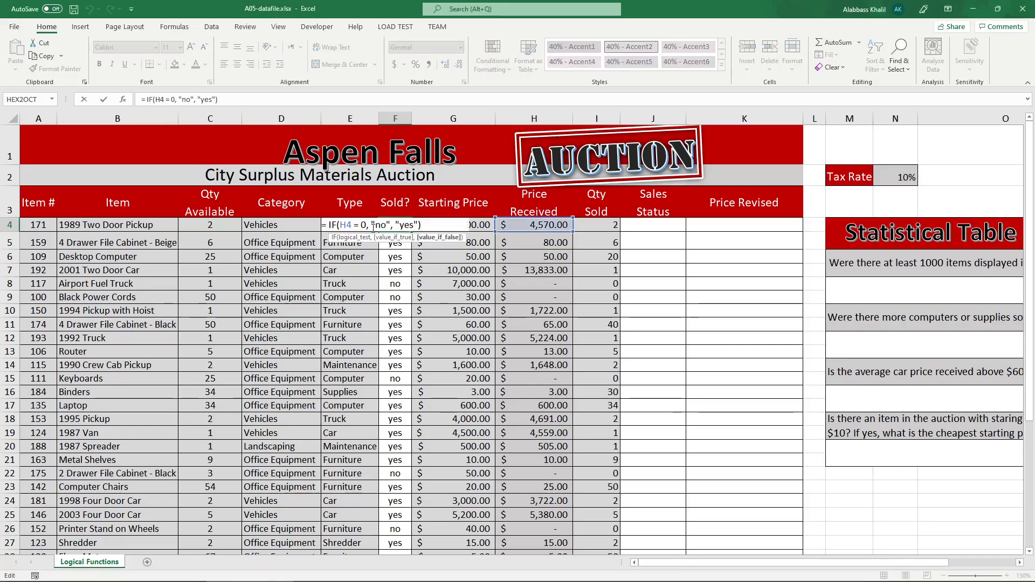
pyautogui.doubleClick(347, 225)
pyautogui.press('Delete')
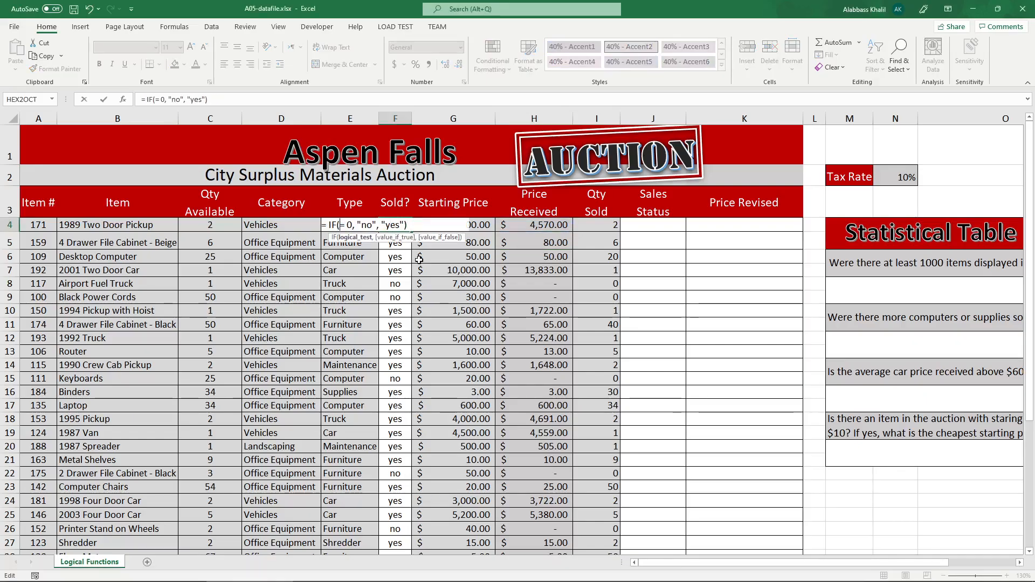
pyautogui.moveTo(532, 227); pyautogui.dragTo(513, 580)
pyautogui.scroll(5, 406, 354)
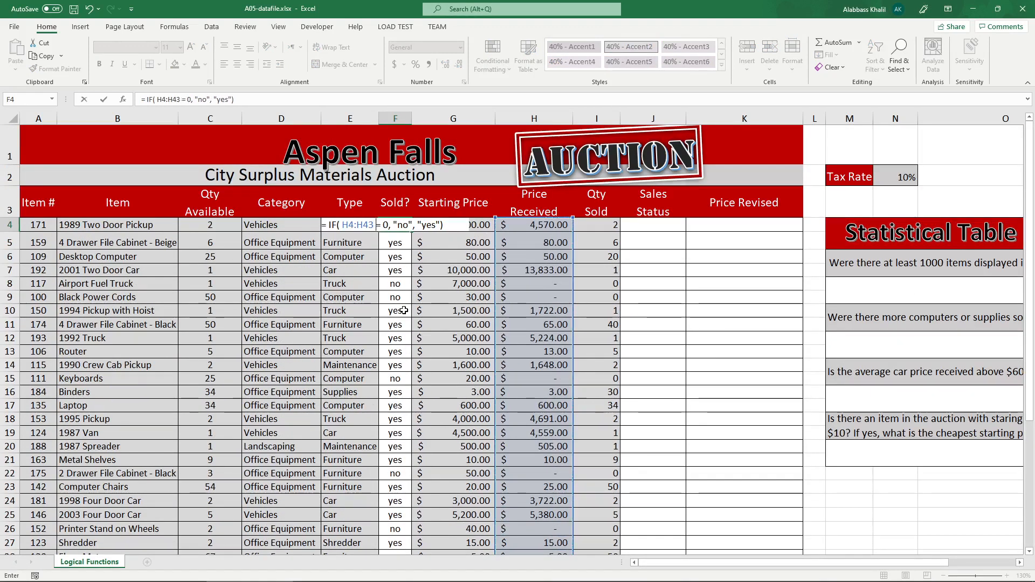
pyautogui.press('Return')
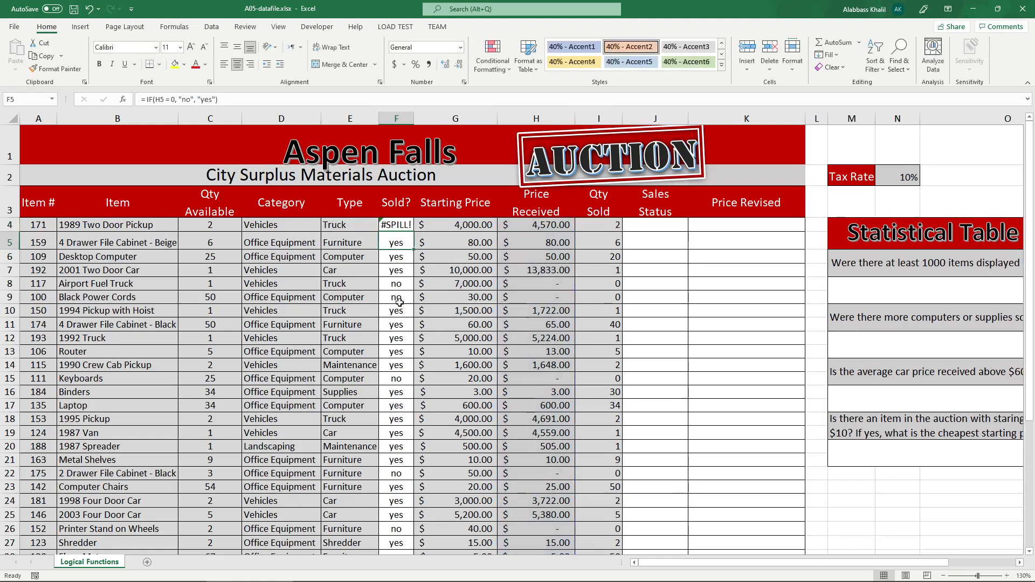
# Autofit column F and copy the F4 formula with the H4:H43 range down the Sold? column.
pyautogui.doubleClick(411, 119)
pyautogui.click(402, 227)
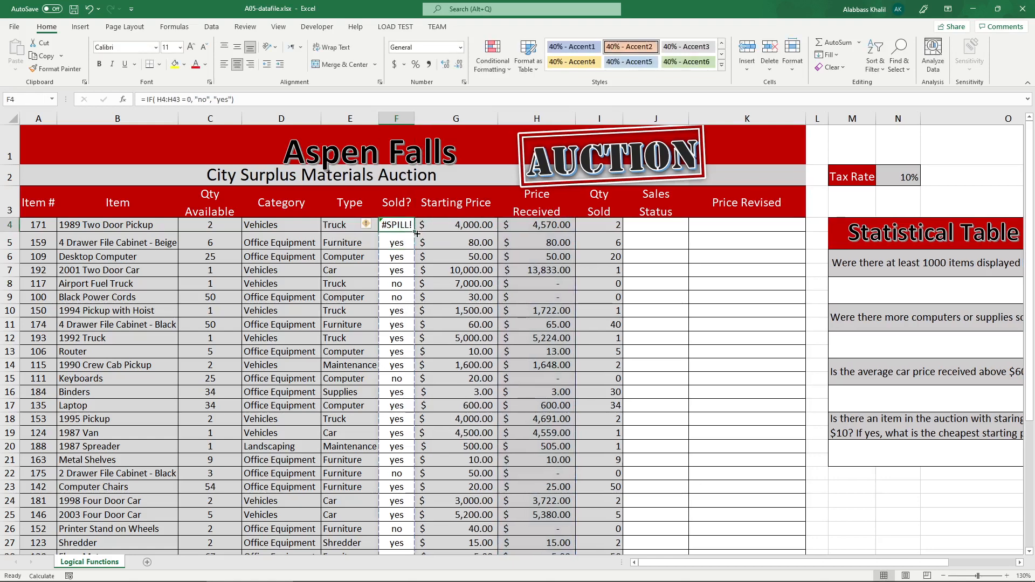
pyautogui.doubleClick(417, 234)
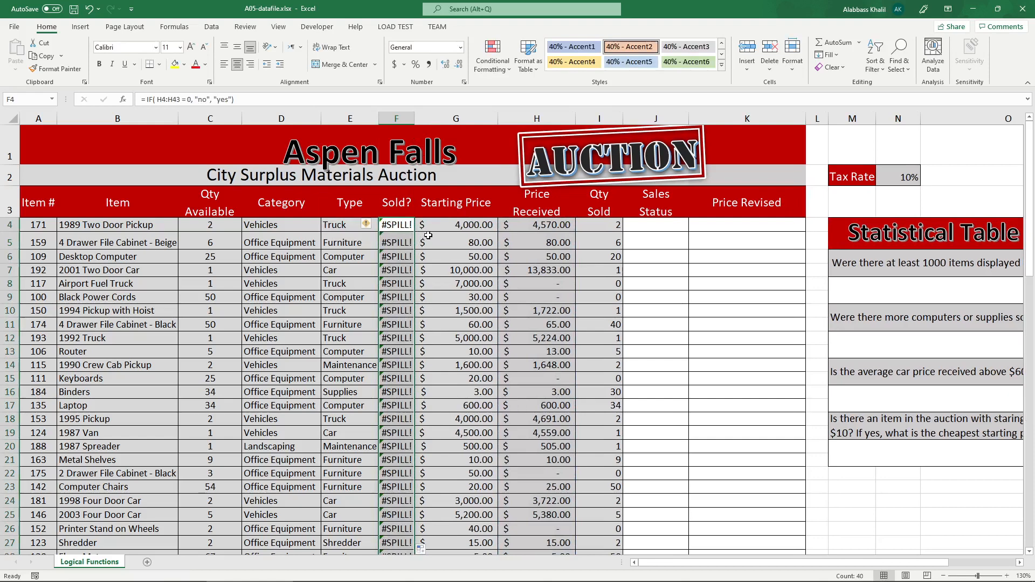
# Inspect the H4:H43 range in F4's formula, and undo the copy-down, the column resize and the range edit.
pyautogui.doubleClick(404, 225)
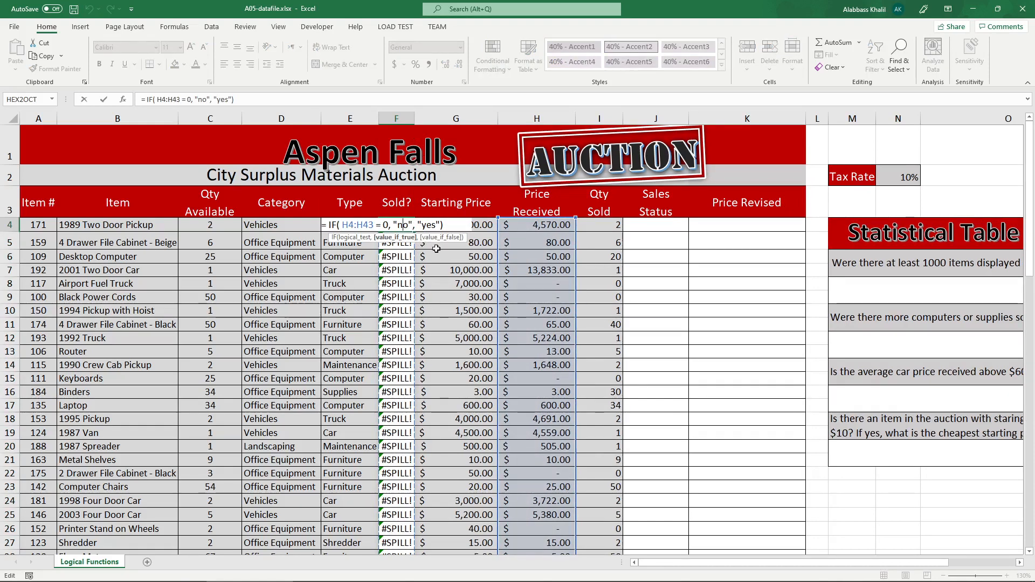
pyautogui.moveTo(375, 225); pyautogui.dragTo(342, 225)
pyautogui.click(388, 225)
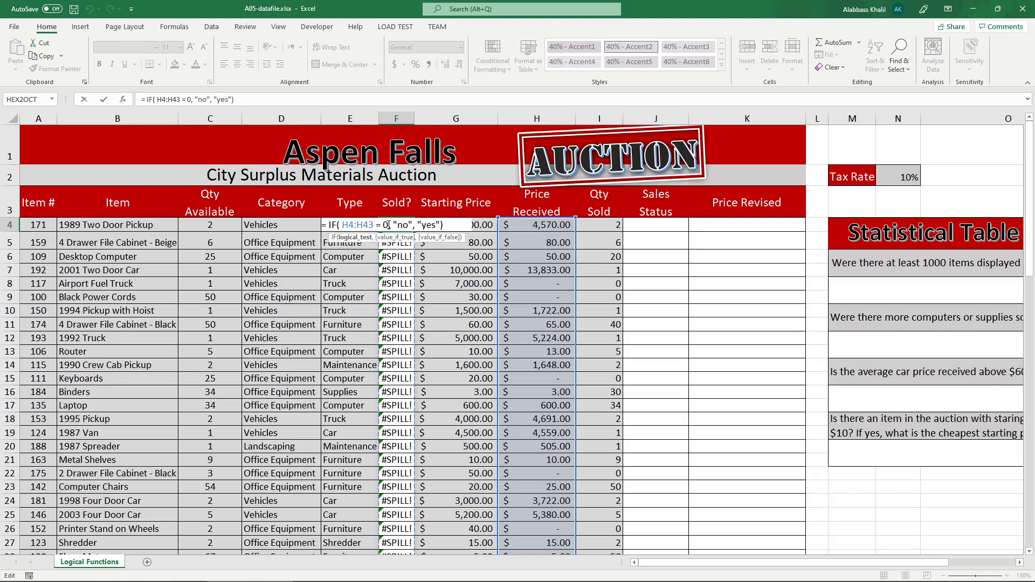
pyautogui.press('Escape')
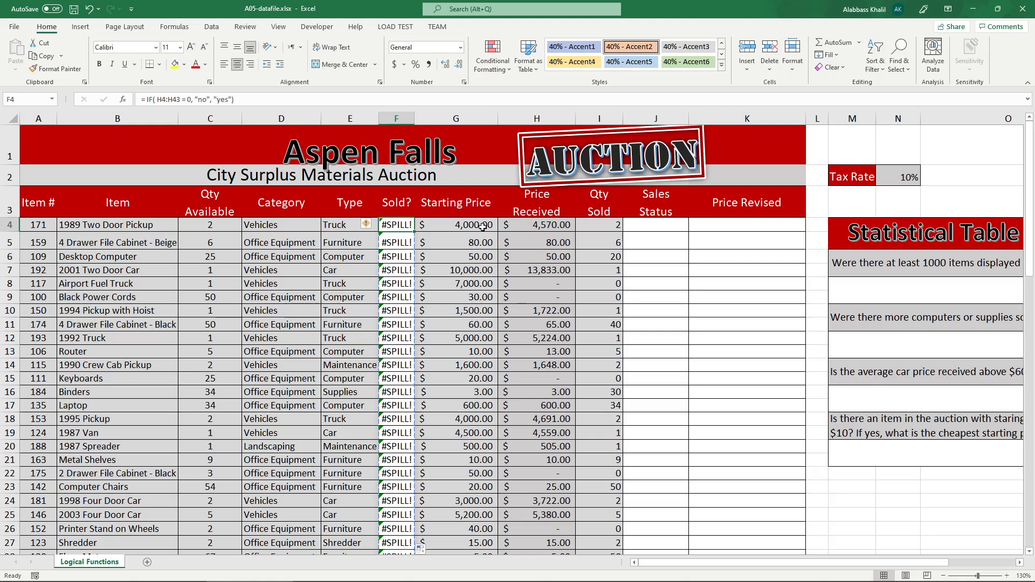
pyautogui.hotkey('ctrl', 'z')
pyautogui.hotkey('ctrl', 'z')
pyautogui.hotkey('ctrl', 'z')
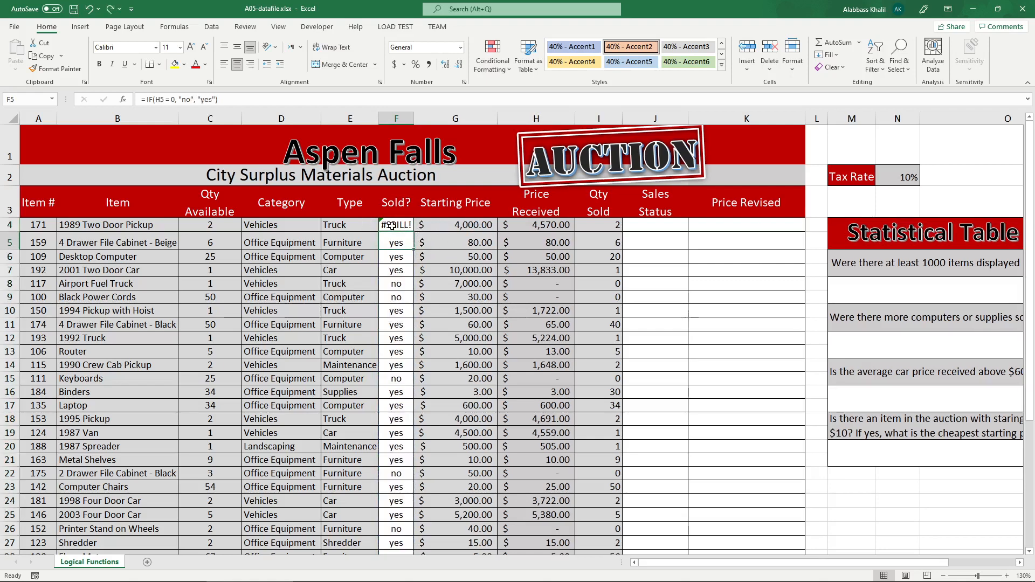
# Inspect the Price Received reference used by the IF formulas in F4, F5, F6 and F7.
pyautogui.doubleClick(395, 225)
pyautogui.click(344, 224)
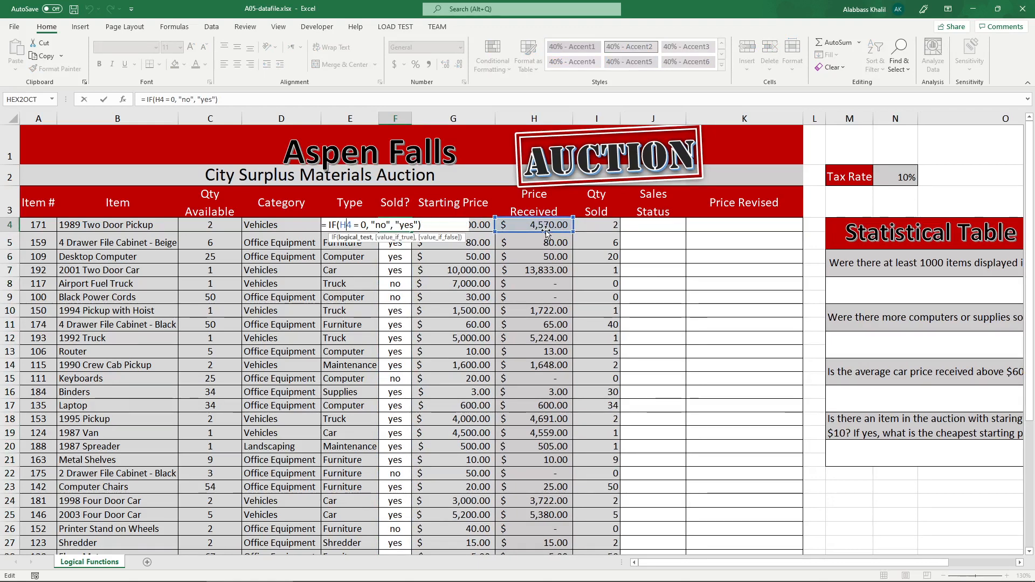
pyautogui.press('Escape')
pyautogui.doubleClick(402, 241)
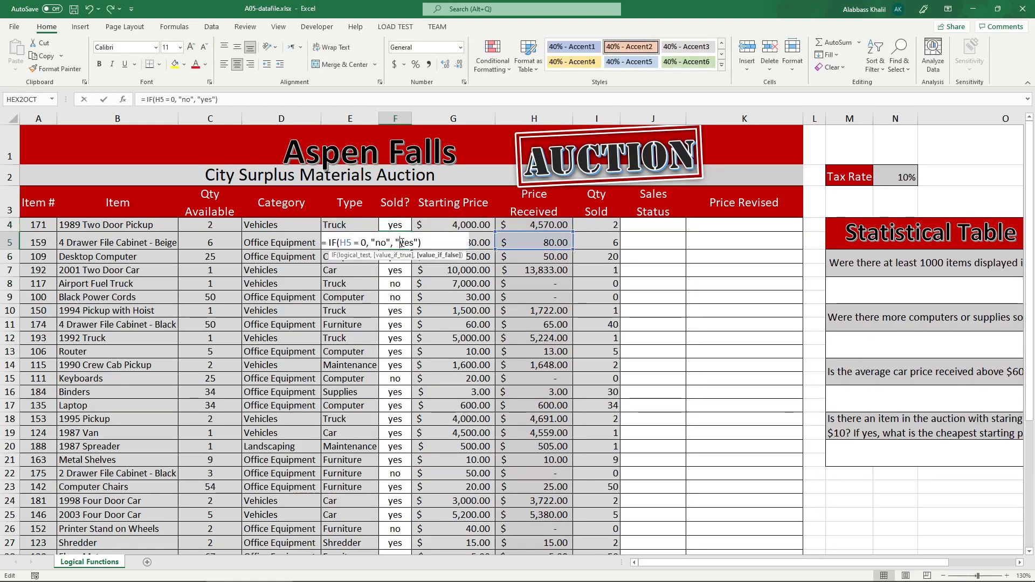
pyautogui.press('Return')
pyautogui.doubleClick(396, 261)
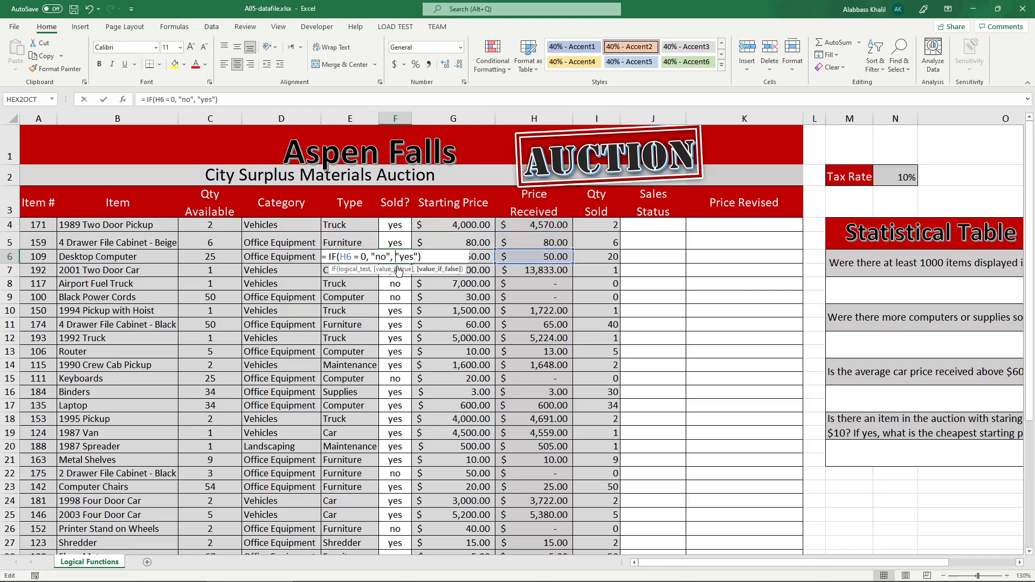
pyautogui.press('Return')
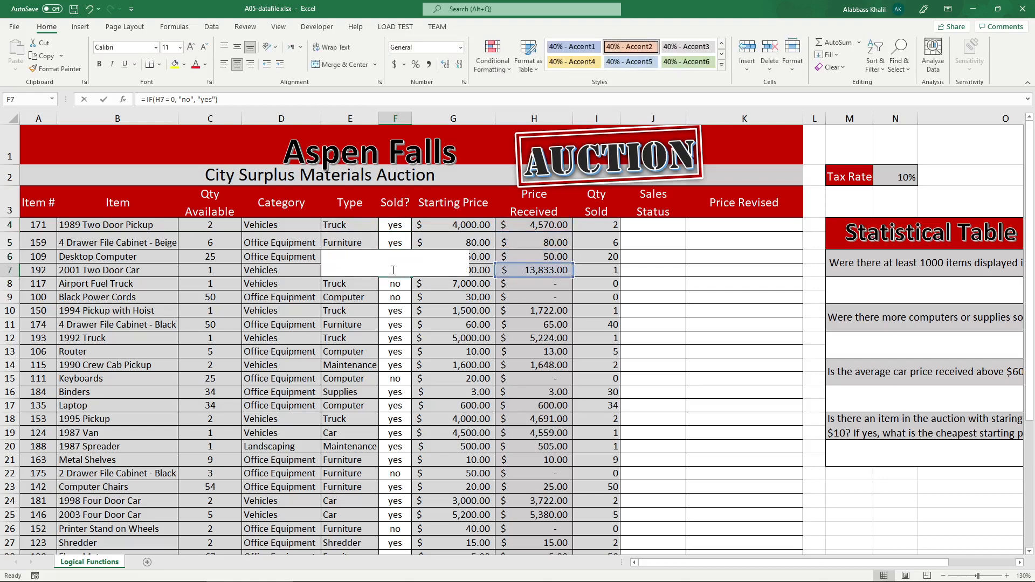
pyautogui.doubleClick(401, 271)
pyautogui.press('Return')
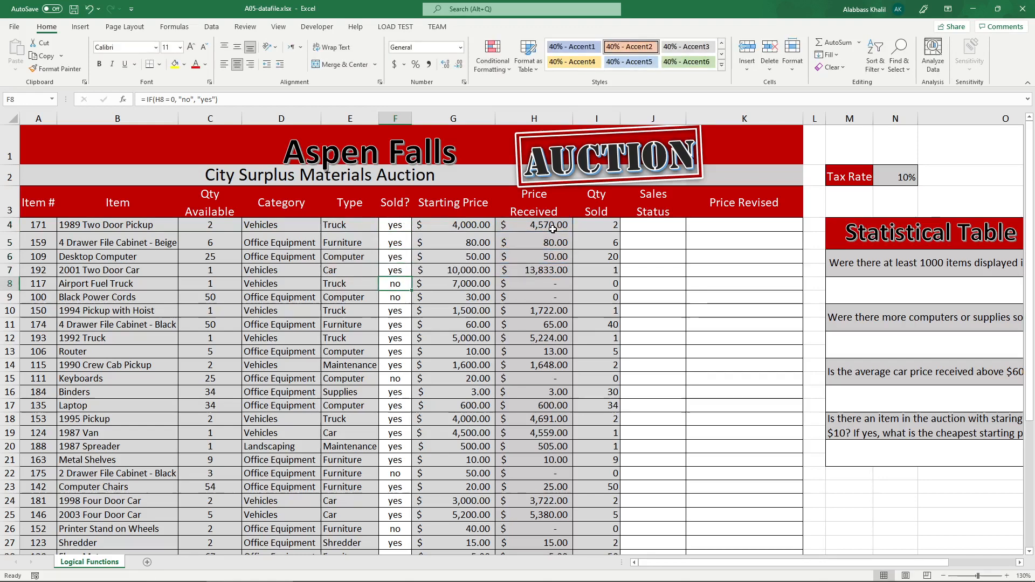
# Go through item rows 4 to 7 one at a time to see how the formula applies to each row.
pyautogui.moveTo(540, 225); pyautogui.dragTo(34, 224)
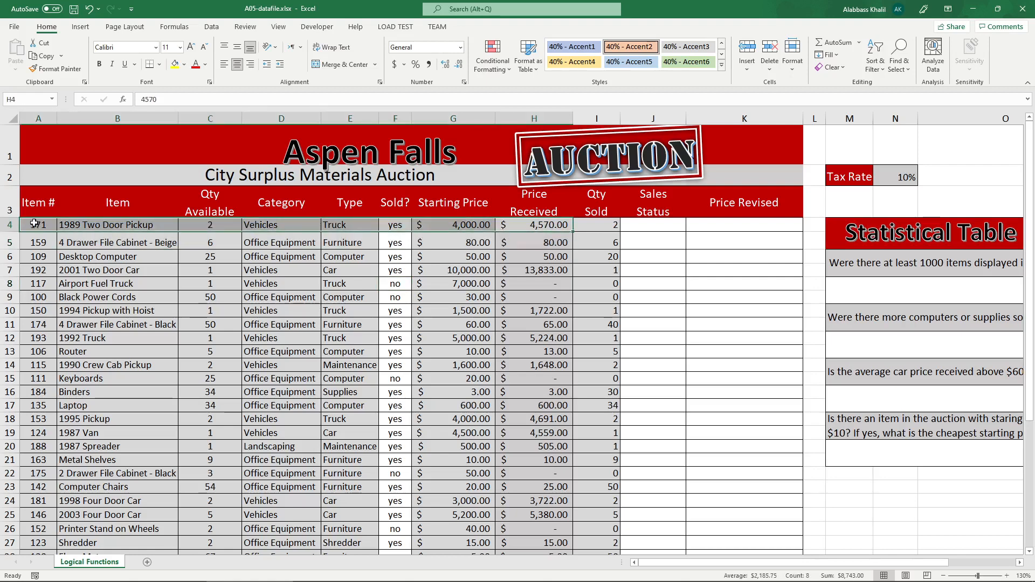
pyautogui.click(6, 242)
pyautogui.click(6, 257)
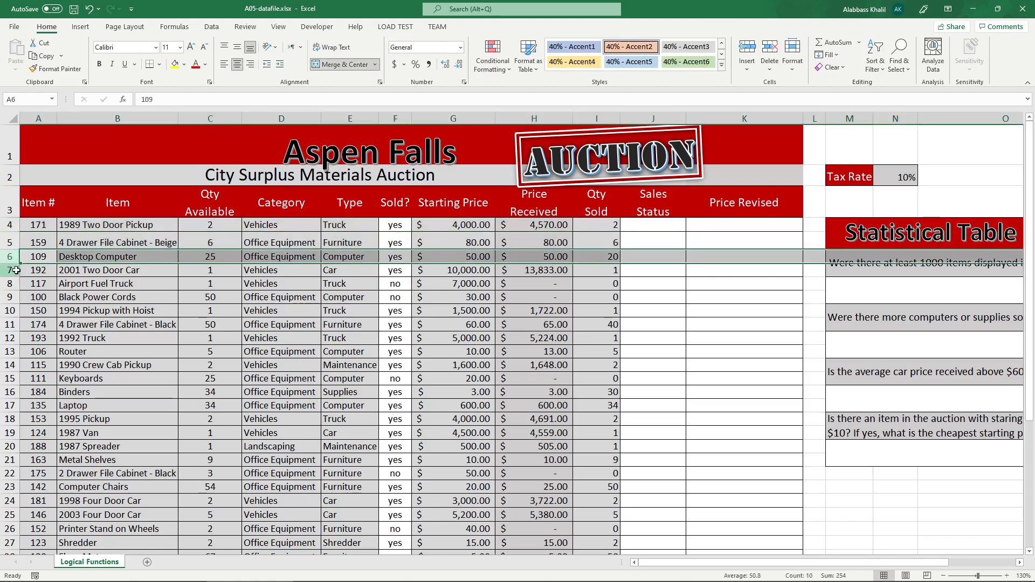
pyautogui.click(11, 270)
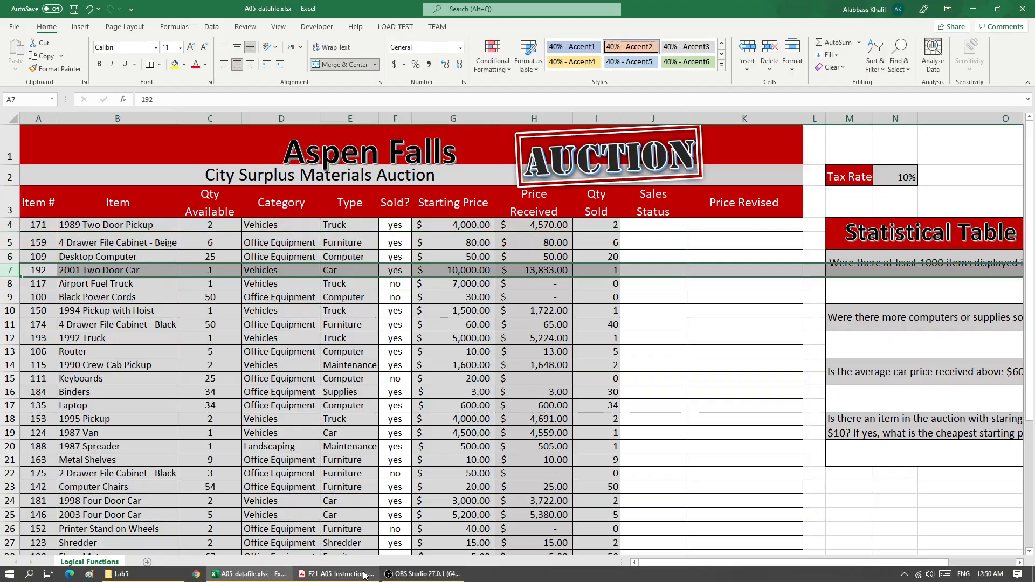
# In the instructions PDF, underline question 2's function request, bracket its three bullet points and underline the Sold out condition.
pyautogui.click(365, 574)
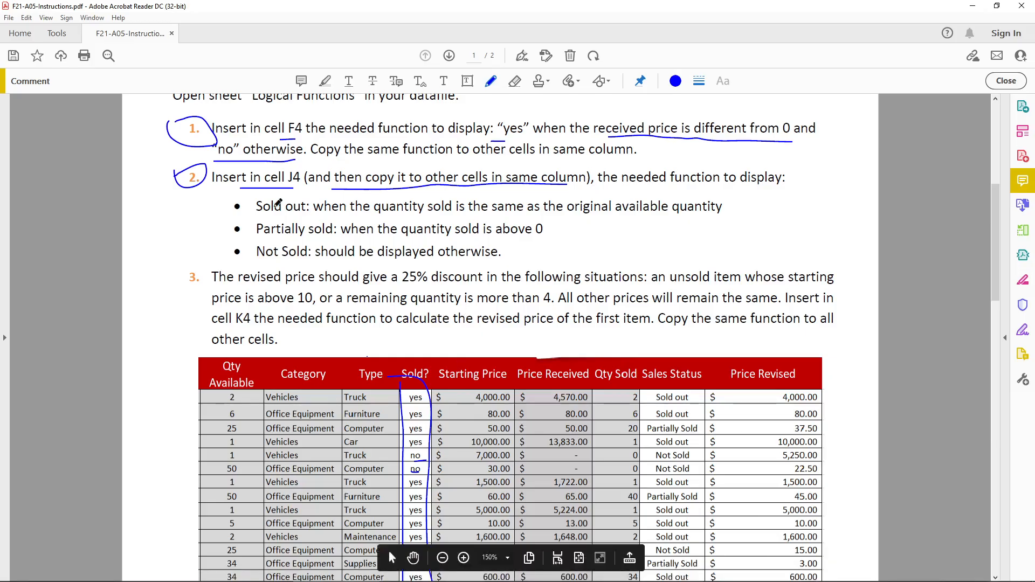
pyautogui.moveTo(189, 197); pyautogui.dragTo(205, 196)
pyautogui.moveTo(353, 191); pyautogui.dragTo(777, 191)
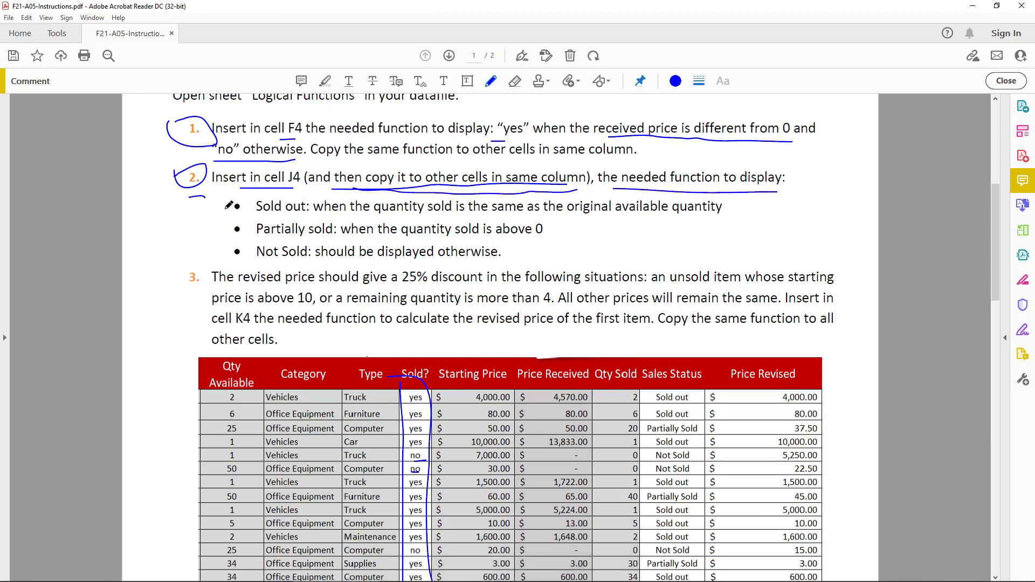
pyautogui.moveTo(224, 204)
pyautogui.mouseDown()
pyautogui.moveTo(204, 237)
pyautogui.moveTo(210, 261)
pyautogui.mouseUp()
pyautogui.moveTo(268, 213); pyautogui.dragTo(296, 212)
pyautogui.moveTo(393, 217); pyautogui.dragTo(688, 216)
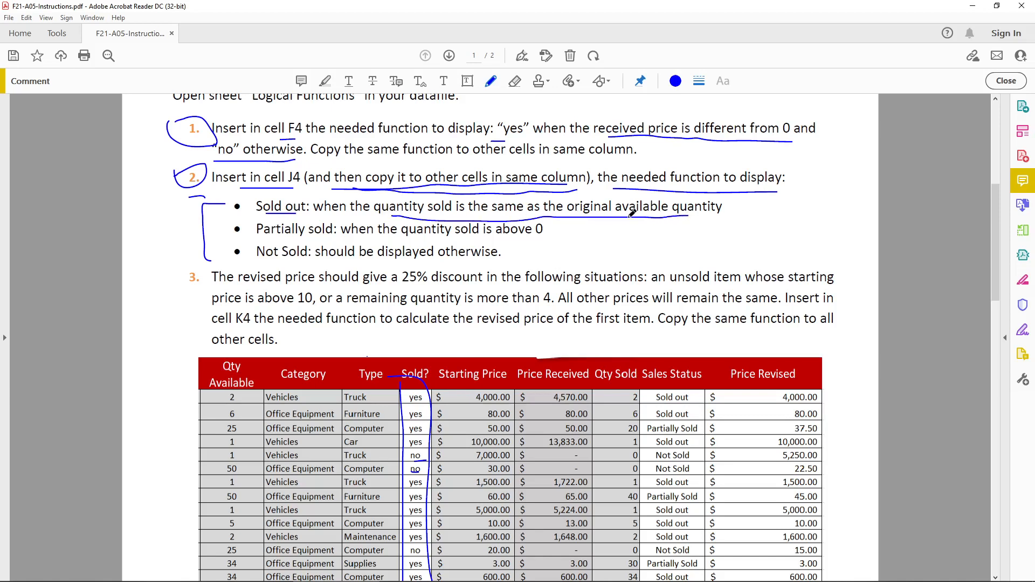
# Underline the Partially sold and Not Sold conditions in question 2, and mark the Sold out condition again.
pyautogui.moveTo(261, 239); pyautogui.dragTo(526, 237)
pyautogui.moveTo(251, 265); pyautogui.dragTo(287, 263)
pyautogui.moveTo(354, 258); pyautogui.dragTo(433, 254)
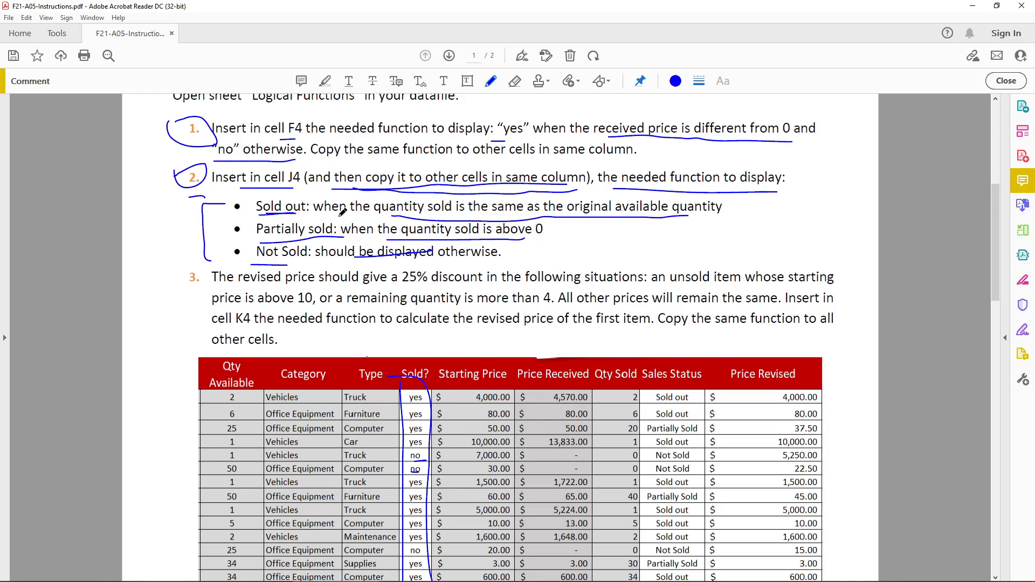
pyautogui.moveTo(360, 218); pyautogui.dragTo(609, 219)
# Switch to Excel and compare the first item's Qty Sold in I4 with its Qty Available in C4.
pyautogui.click(231, 574)
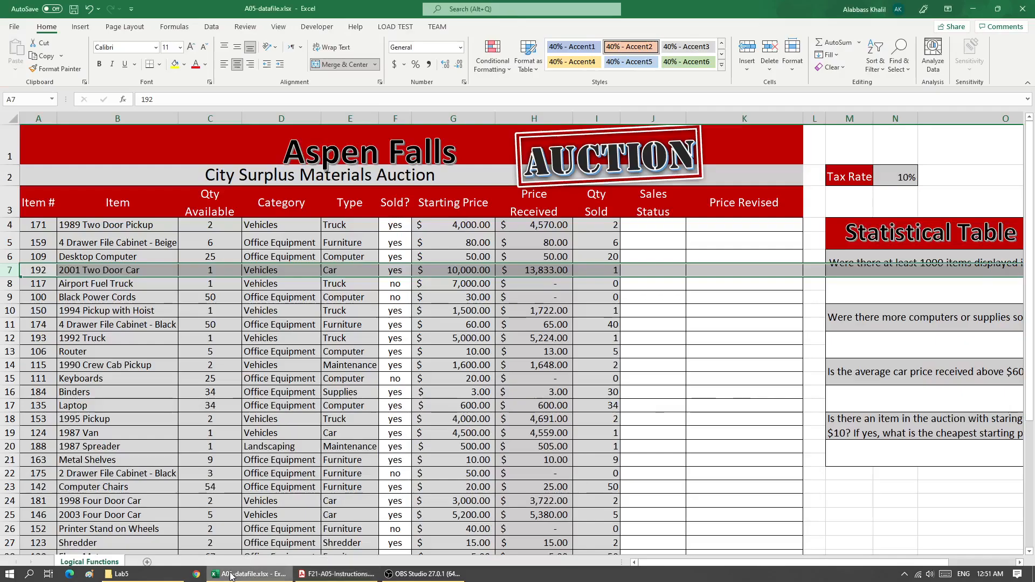
pyautogui.click(605, 232)
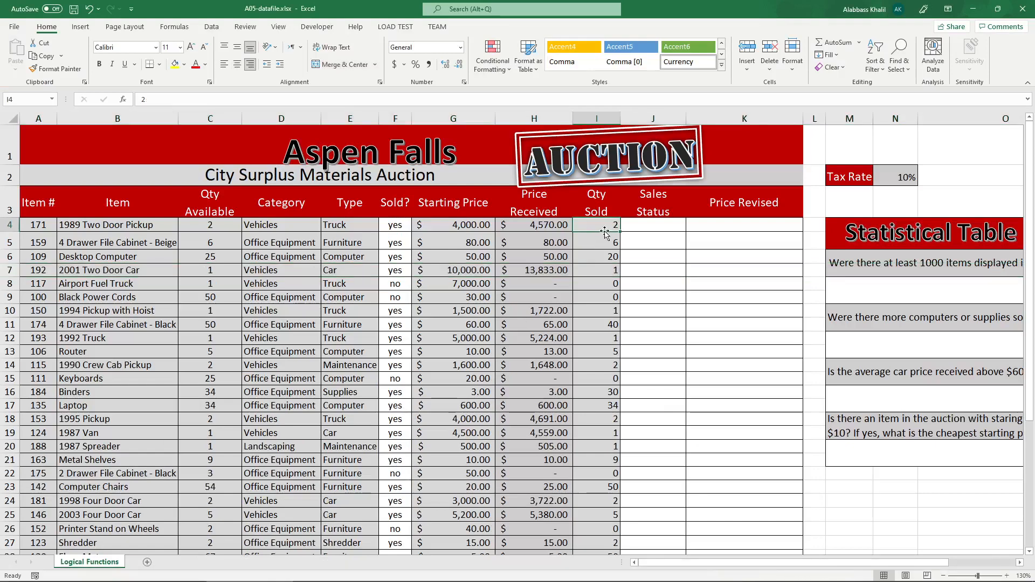
pyautogui.press('F2')
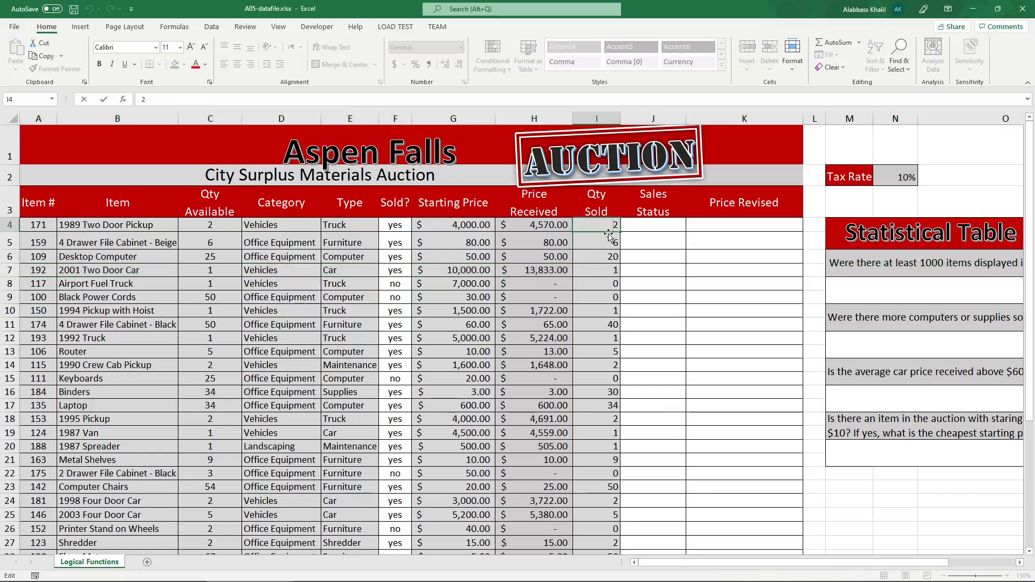
pyautogui.press('Return')
pyautogui.doubleClick(194, 225)
pyautogui.press('Return')
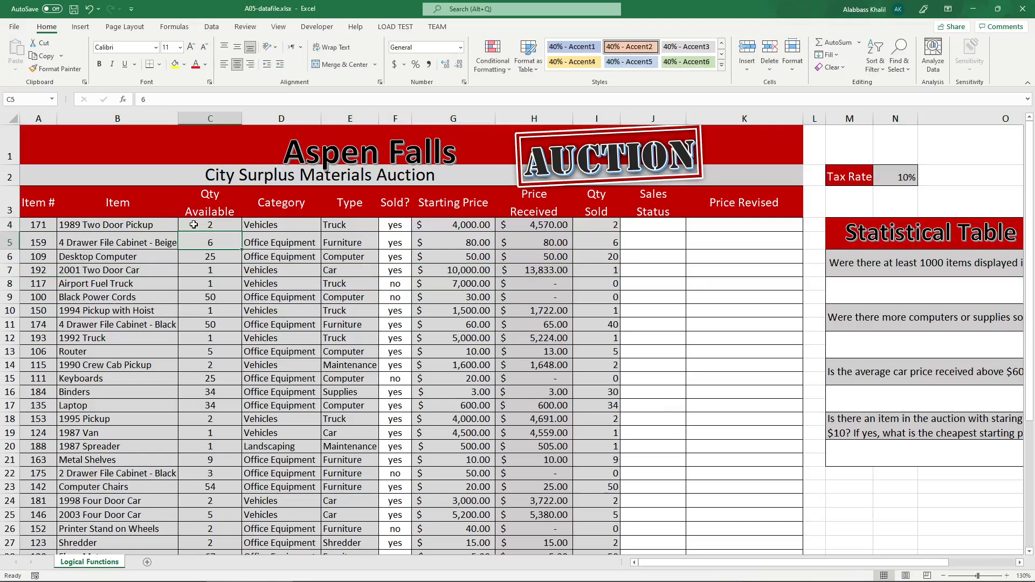
# Start an IF formula in J4 with the logical test C4 = I4.
pyautogui.click(650, 227)
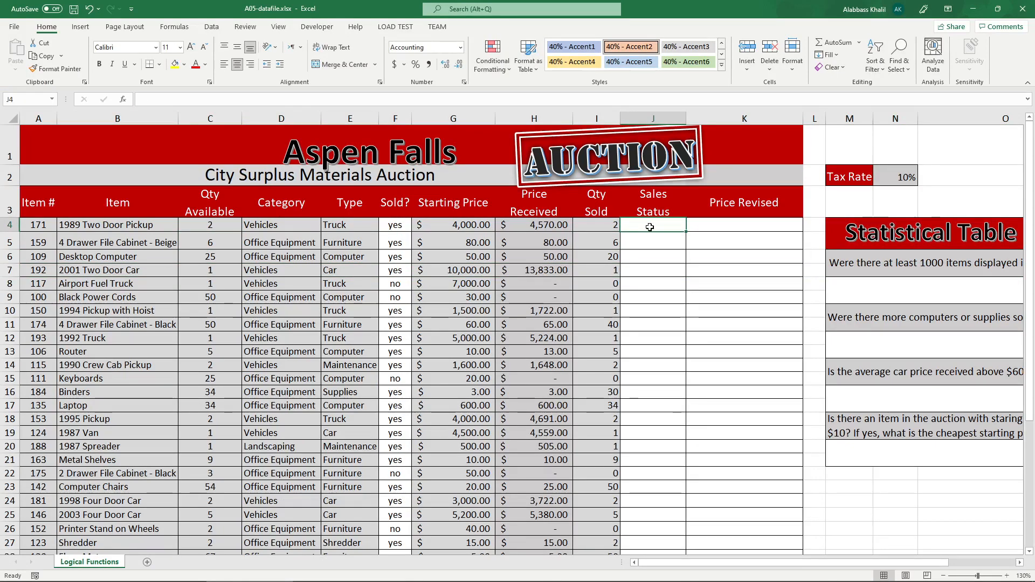
pyautogui.write('=if')
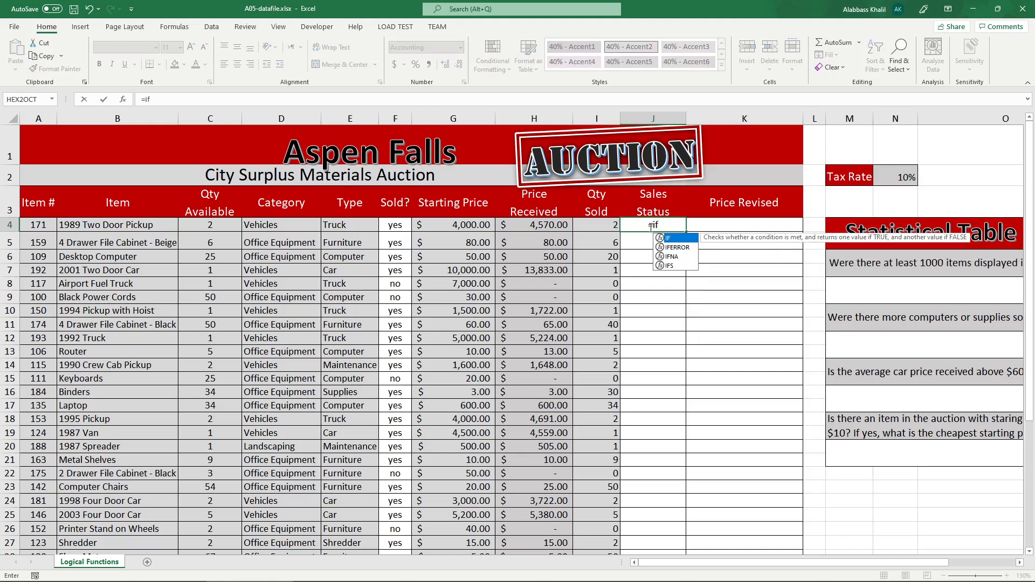
pyautogui.press('Tab')
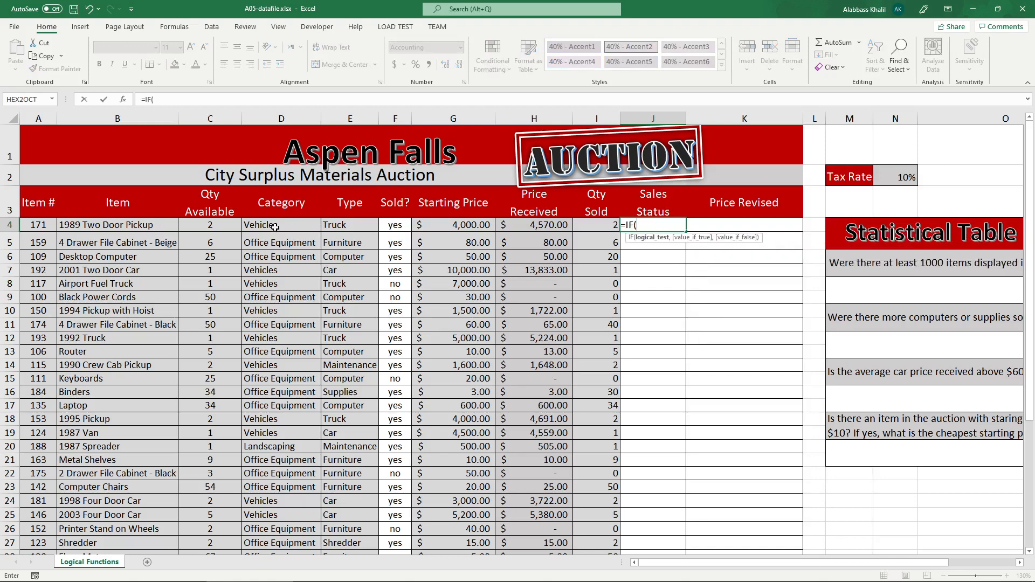
pyautogui.click(212, 230)
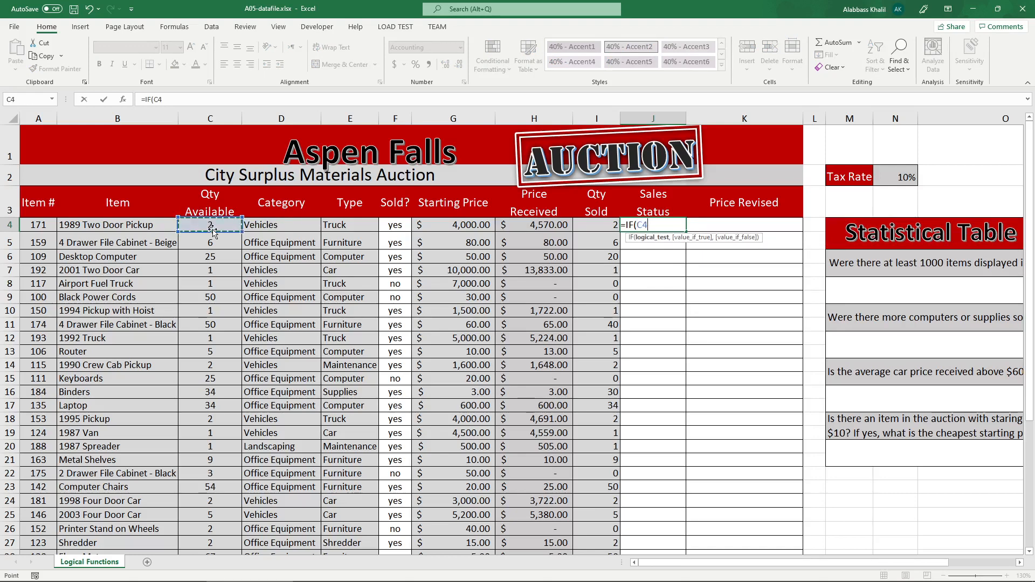
pyautogui.write('=')
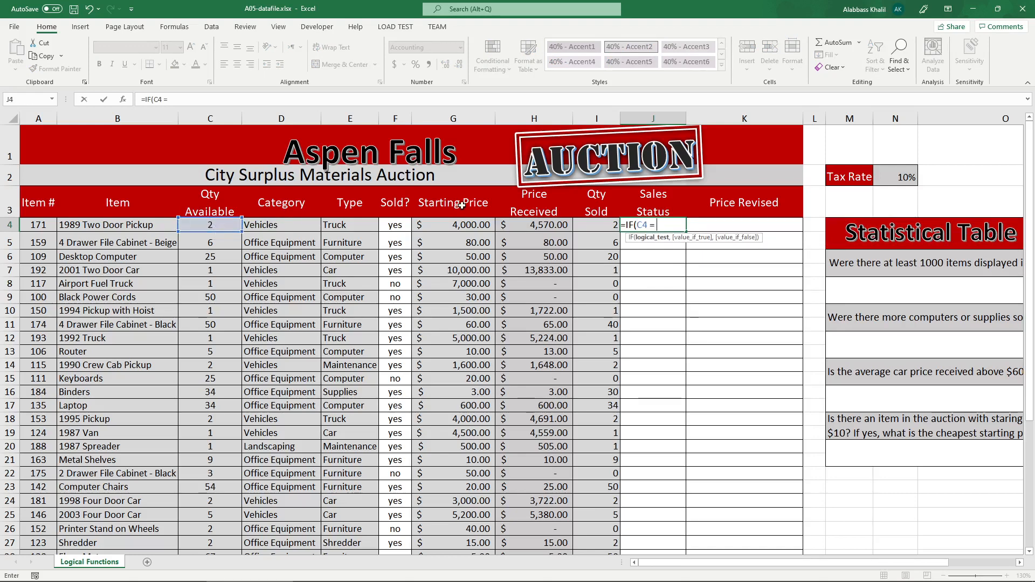
pyautogui.click(624, 225)
pyautogui.click(617, 229)
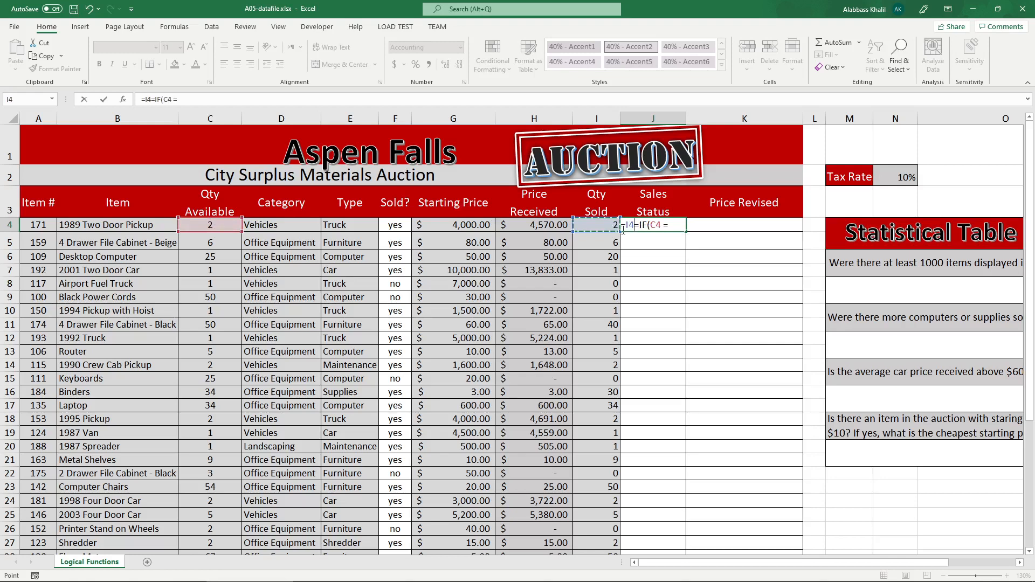
pyautogui.press('BackSpace')
pyautogui.press('BackSpace')
pyautogui.press('BackSpace')
pyautogui.click(668, 225)
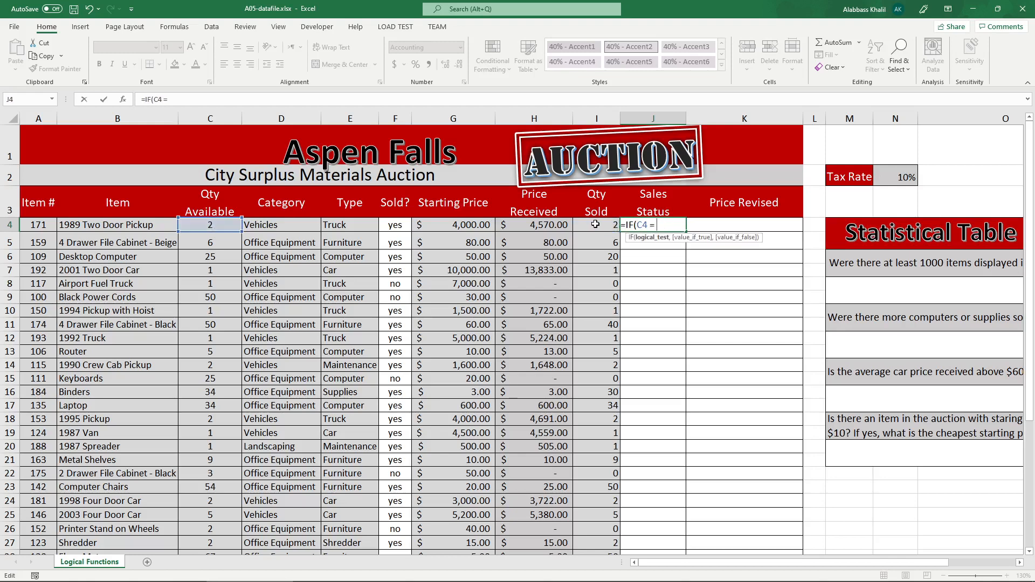
pyautogui.click(594, 225)
pyautogui.write(', ')
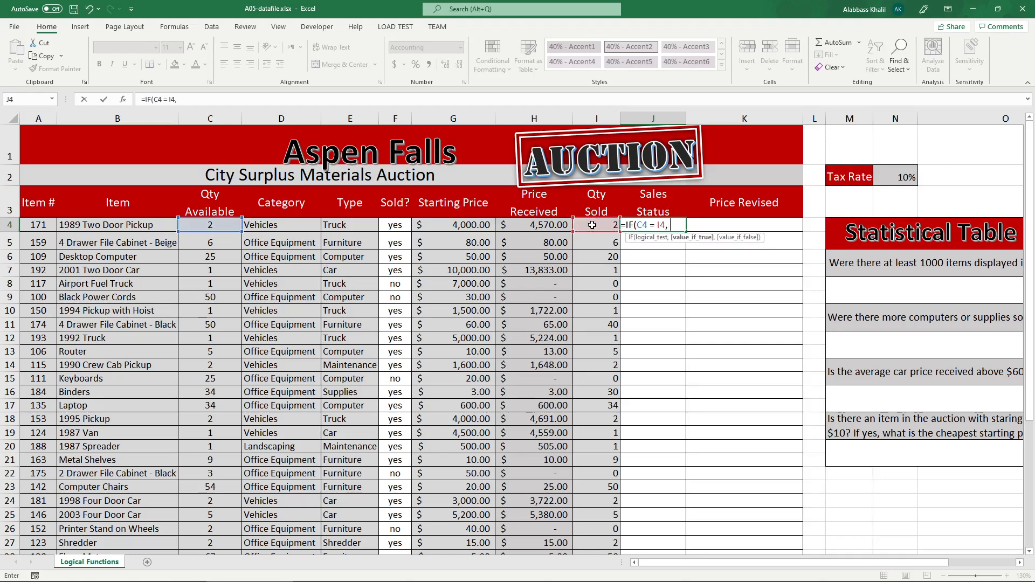
pyautogui.write('"Sold ')
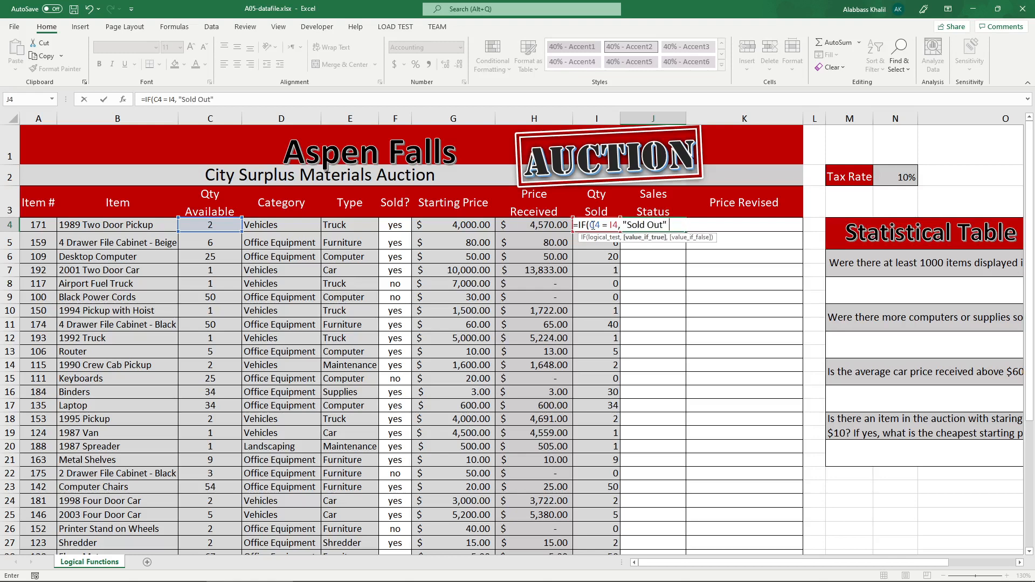
pyautogui.write('Out", "Partiall')
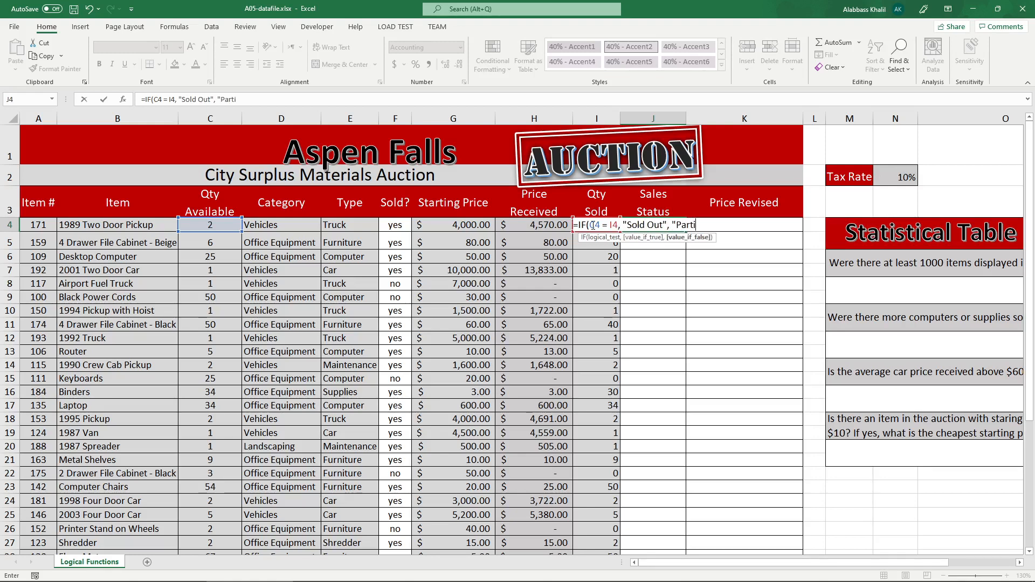
pyautogui.press('BackSpace')
pyautogui.press('BackSpace')
pyautogui.press('BackSpace')
# Nest IF(I4 > 0, "Partially Sold", "Not Sold") as the value if false and close both functions.
pyautogui.click(603, 225)
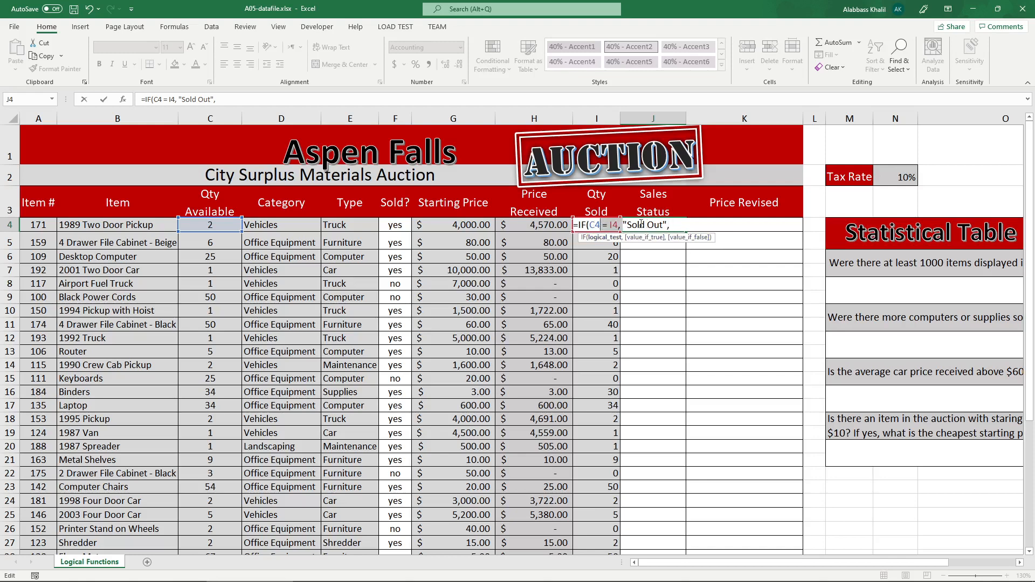
pyautogui.click(685, 226)
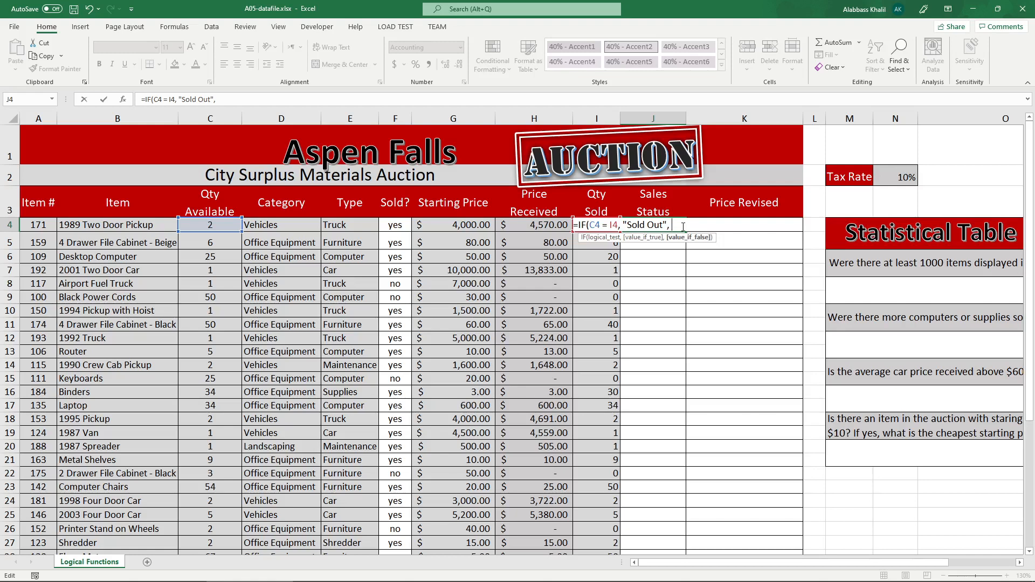
pyautogui.write('IF(')
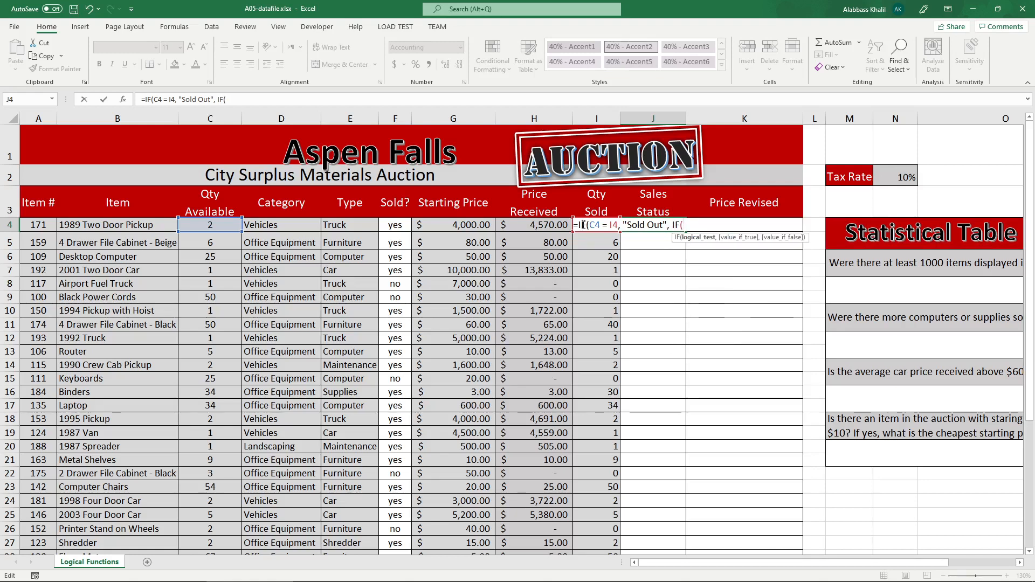
pyautogui.click(611, 224)
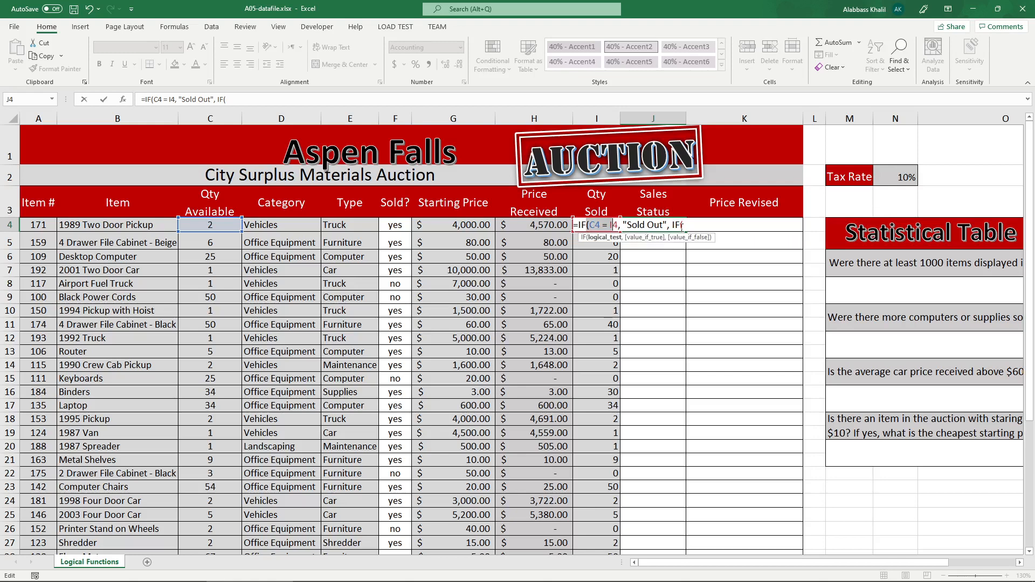
pyautogui.click(697, 226)
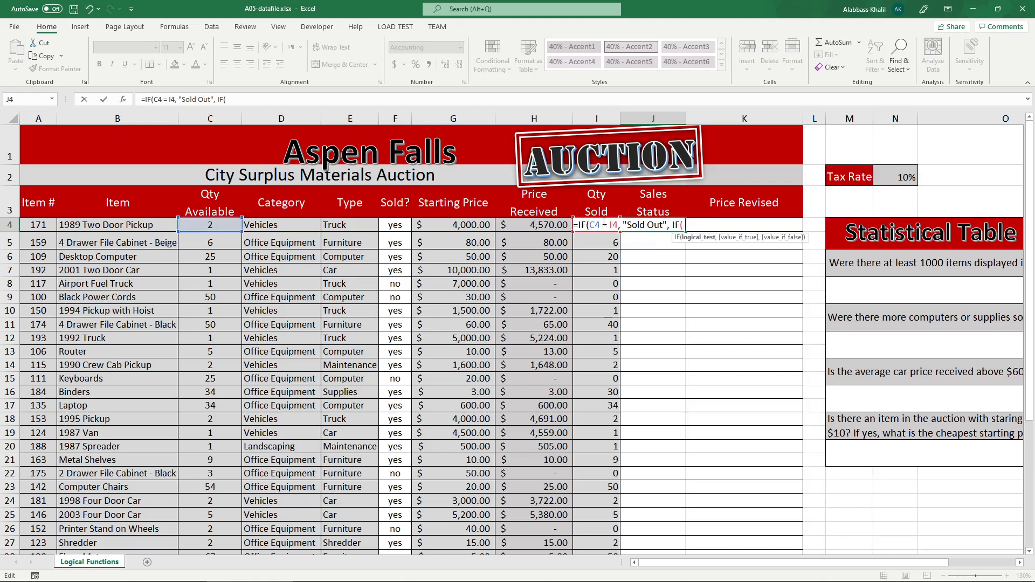
pyautogui.write('I4 > 0,')
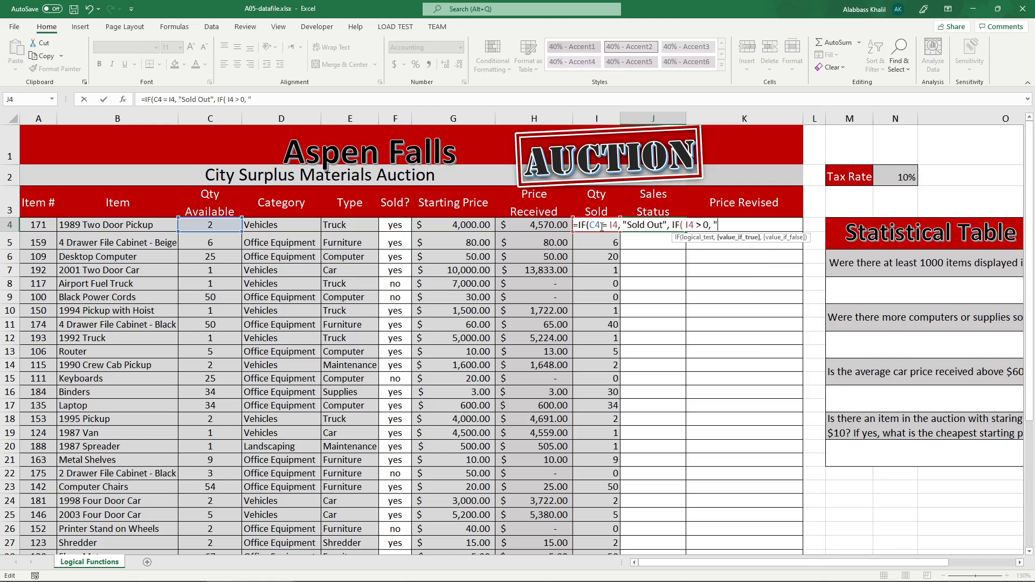
pyautogui.write(' "Partiall')
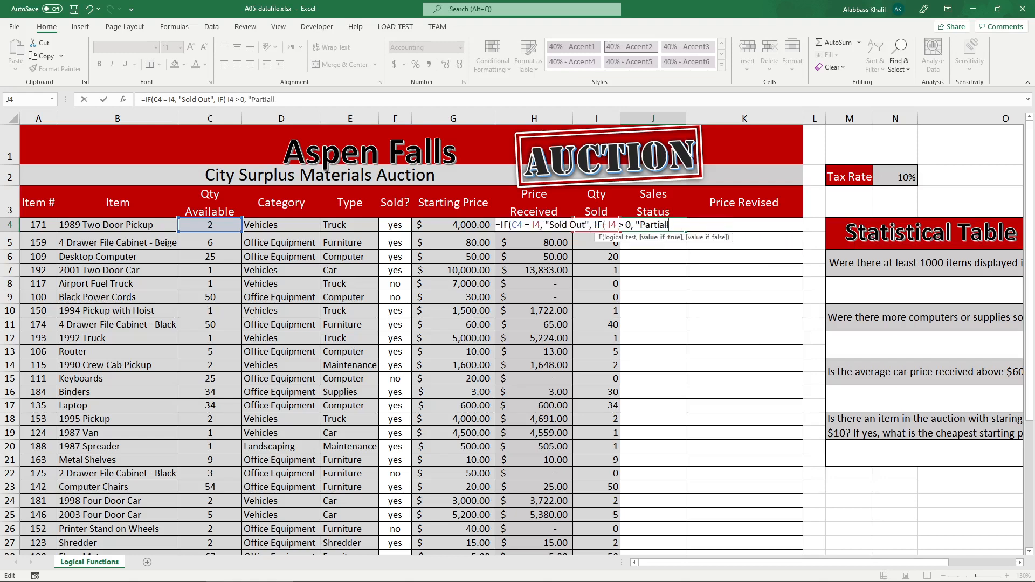
pyautogui.write('y Sold",')
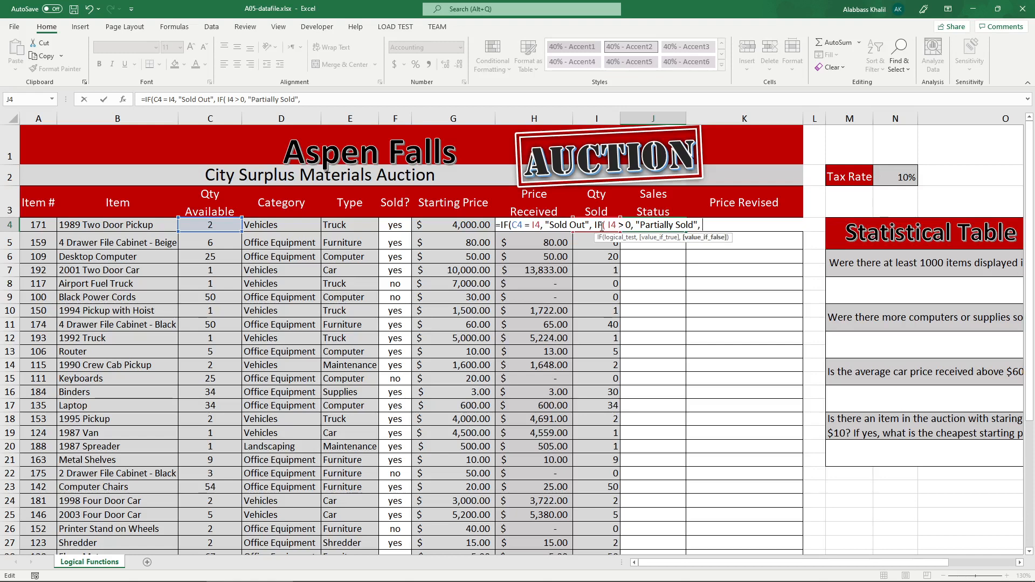
pyautogui.write(' "Not Sold"))')
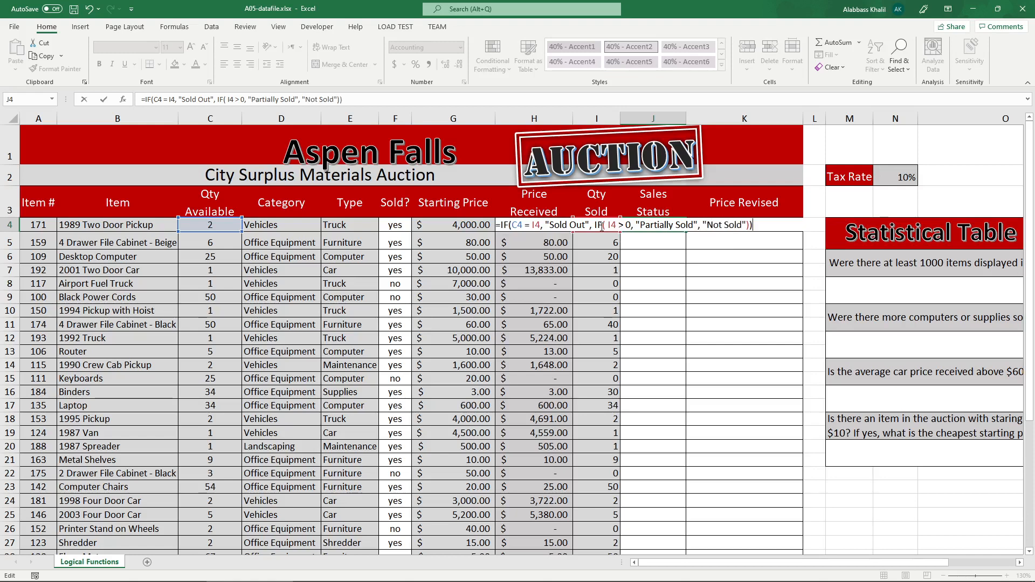
# Review the outer and nested IF in the J4 formula, matching each condition with its result text.
pyautogui.click(512, 225)
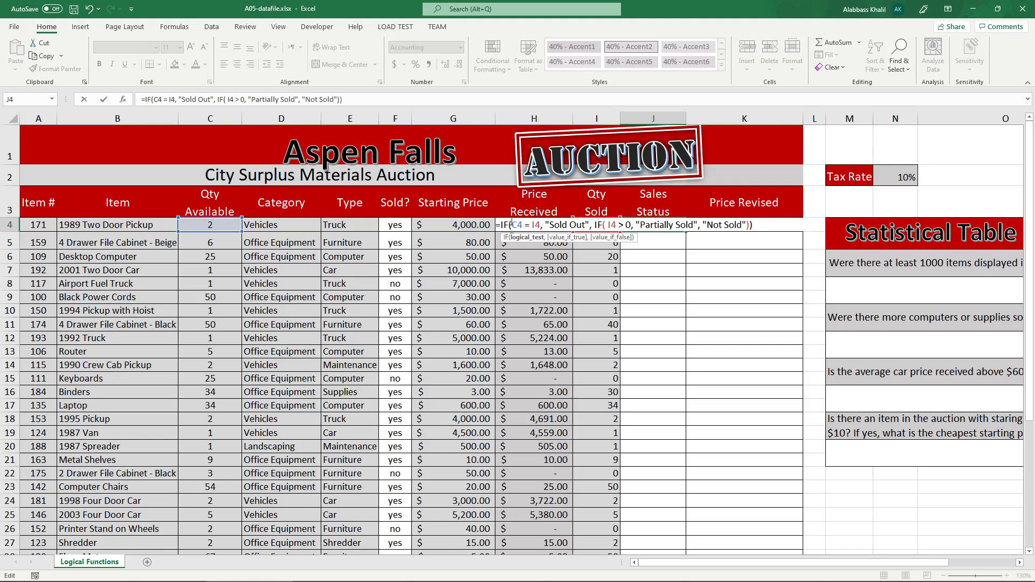
pyautogui.moveTo(516, 225); pyautogui.dragTo(751, 227)
pyautogui.click(538, 226)
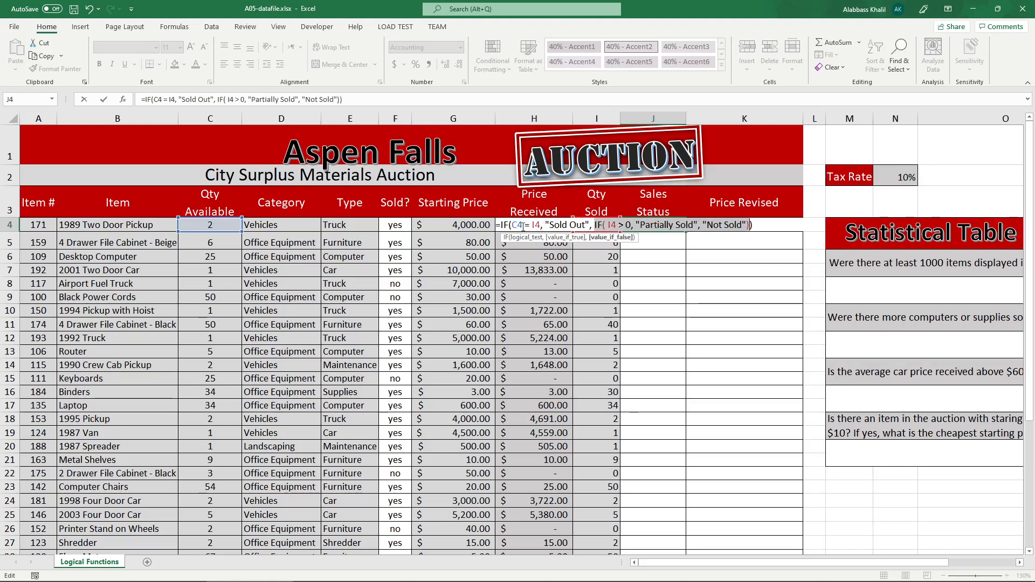
pyautogui.moveTo(542, 225); pyautogui.dragTo(513, 225)
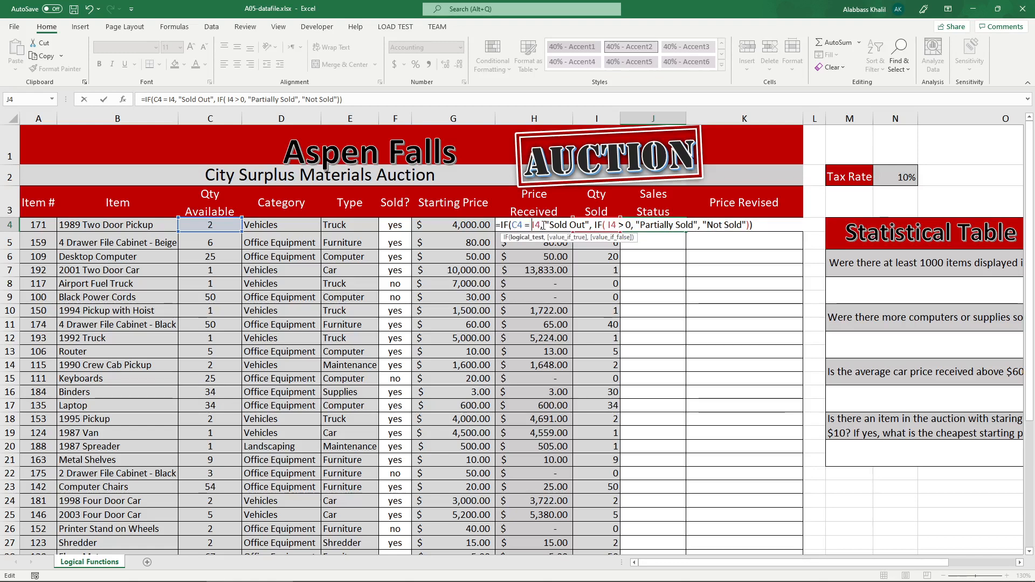
pyautogui.moveTo(609, 226); pyautogui.dragTo(744, 226)
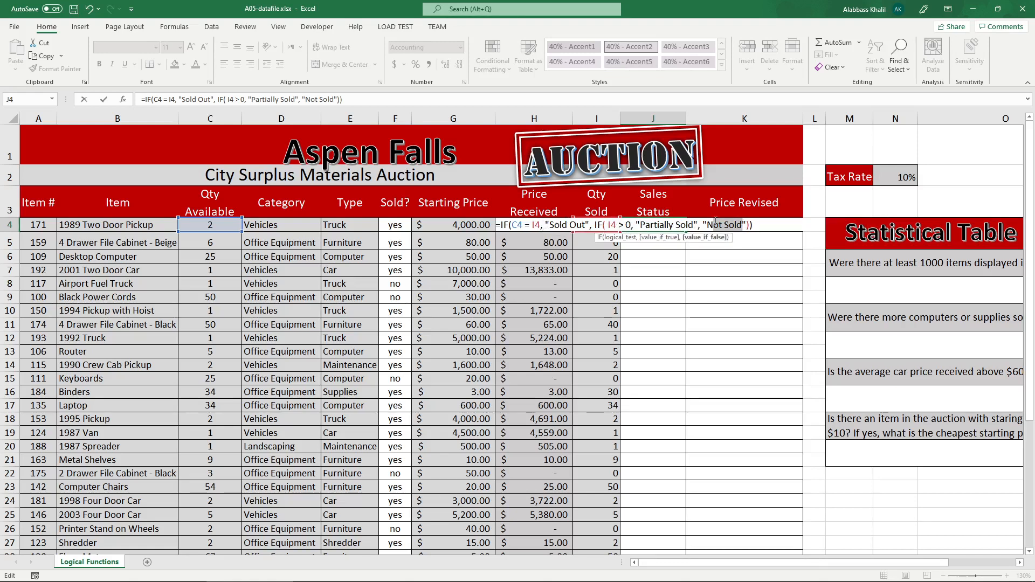
pyautogui.moveTo(548, 226); pyautogui.dragTo(510, 226)
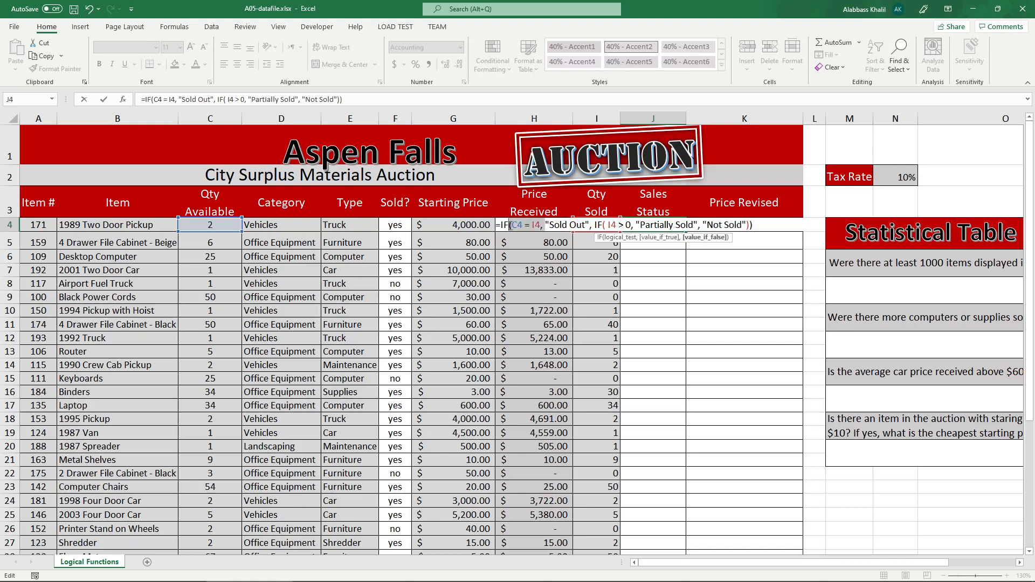
pyautogui.moveTo(603, 225); pyautogui.dragTo(635, 226)
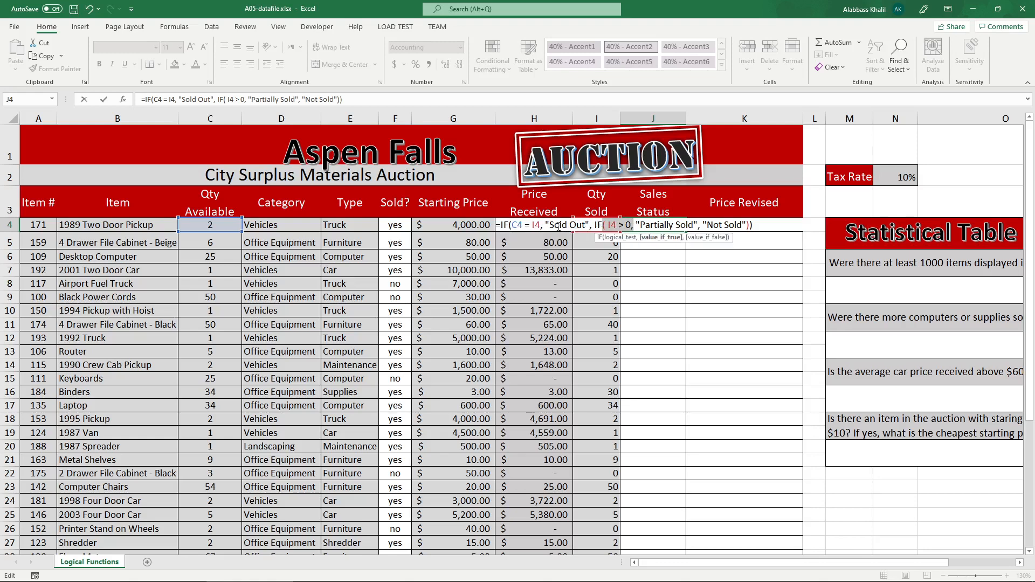
pyautogui.moveTo(549, 225); pyautogui.dragTo(517, 225)
pyautogui.moveTo(597, 226); pyautogui.dragTo(628, 226)
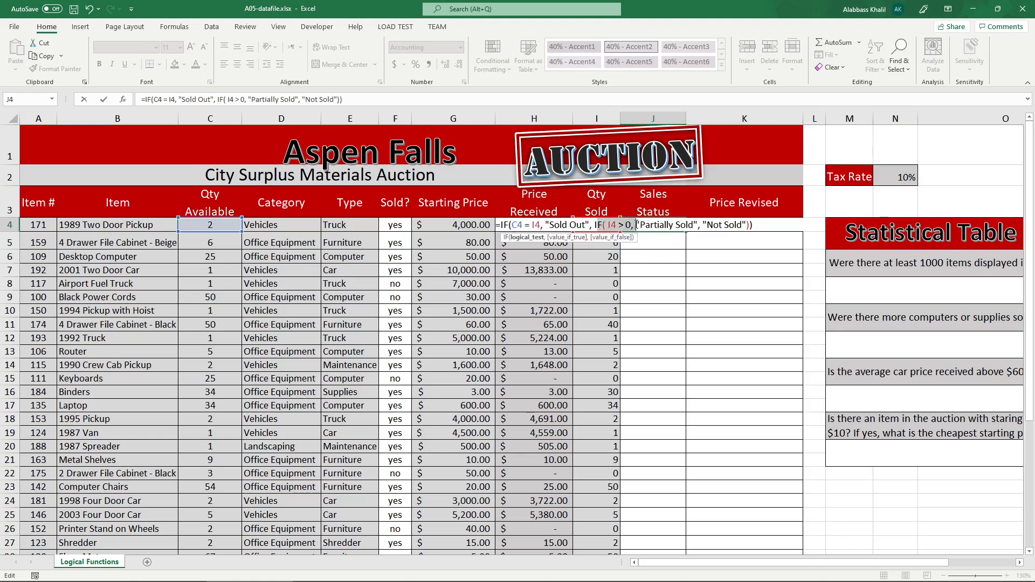
pyautogui.click(636, 225)
pyautogui.moveTo(706, 225); pyautogui.dragTo(740, 224)
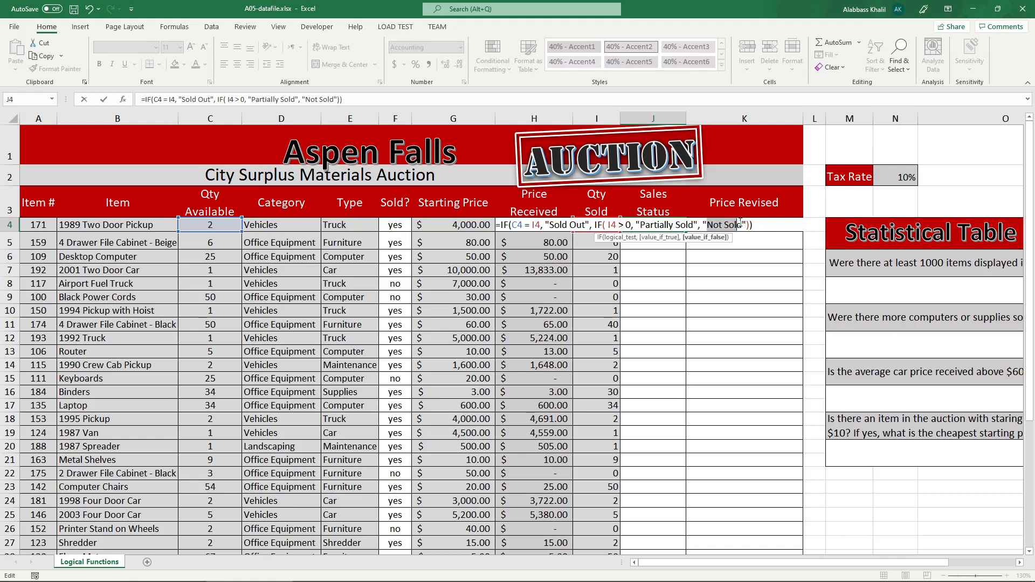
# Confirm the J4 formula and copy it down the Sales Status column.
pyautogui.press('Return')
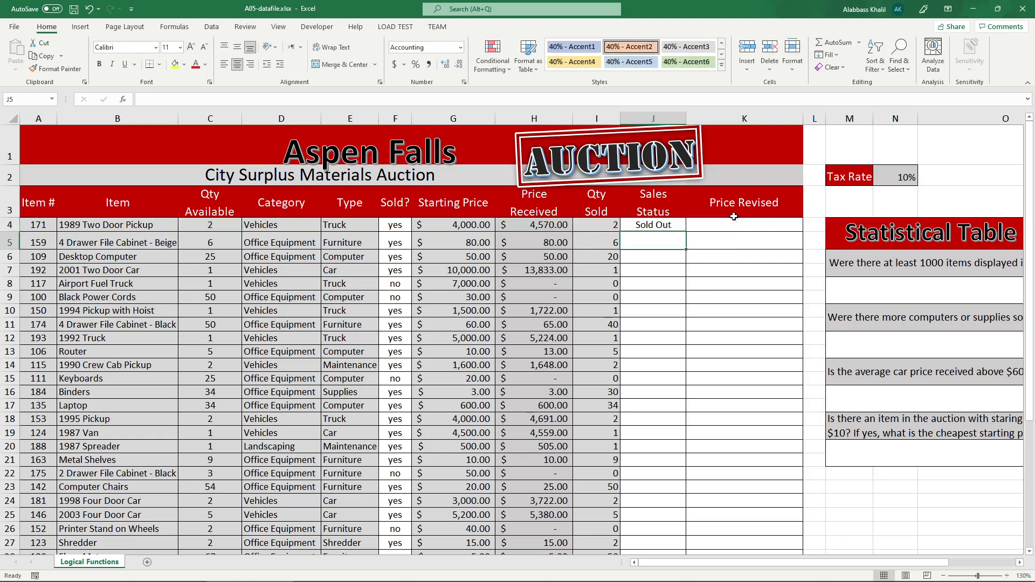
pyautogui.click(674, 225)
pyautogui.doubleClick(686, 231)
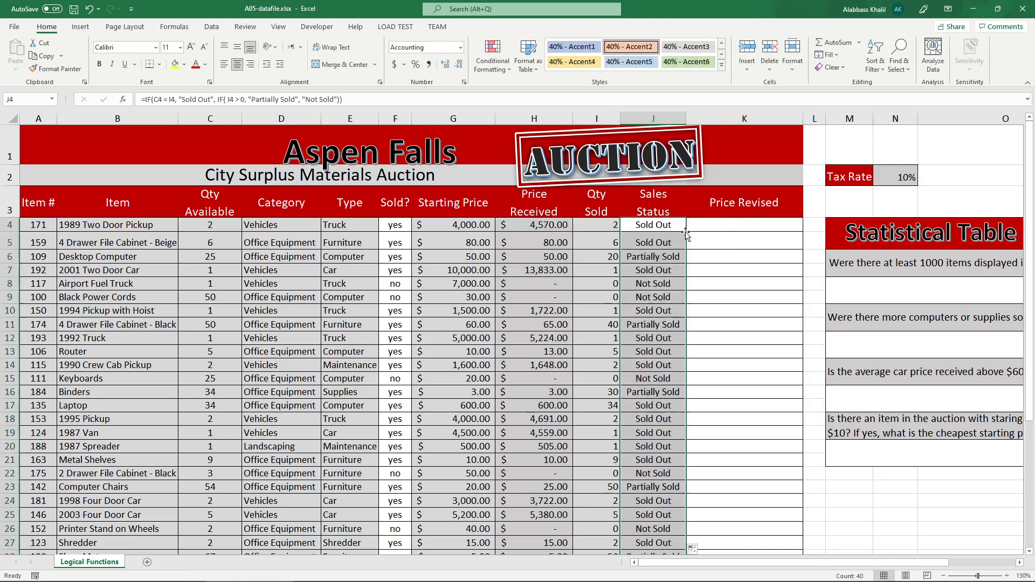
pyautogui.click(656, 234)
pyautogui.click(667, 222)
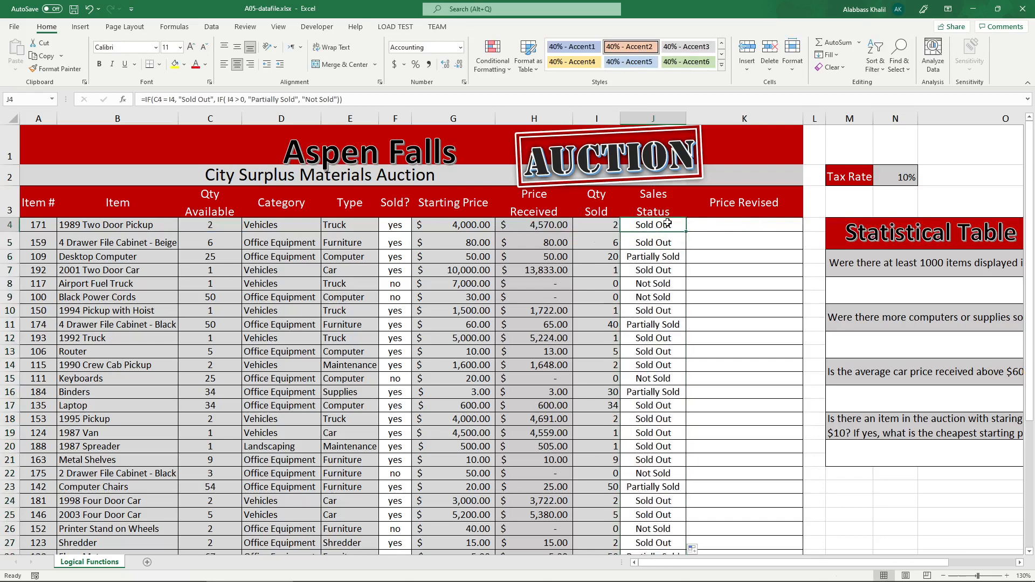
# Switch to the instructions PDF and check the first Sales Status entries in the sample table.
pyautogui.moveTo(411, 578)
pyautogui.click(337, 574)
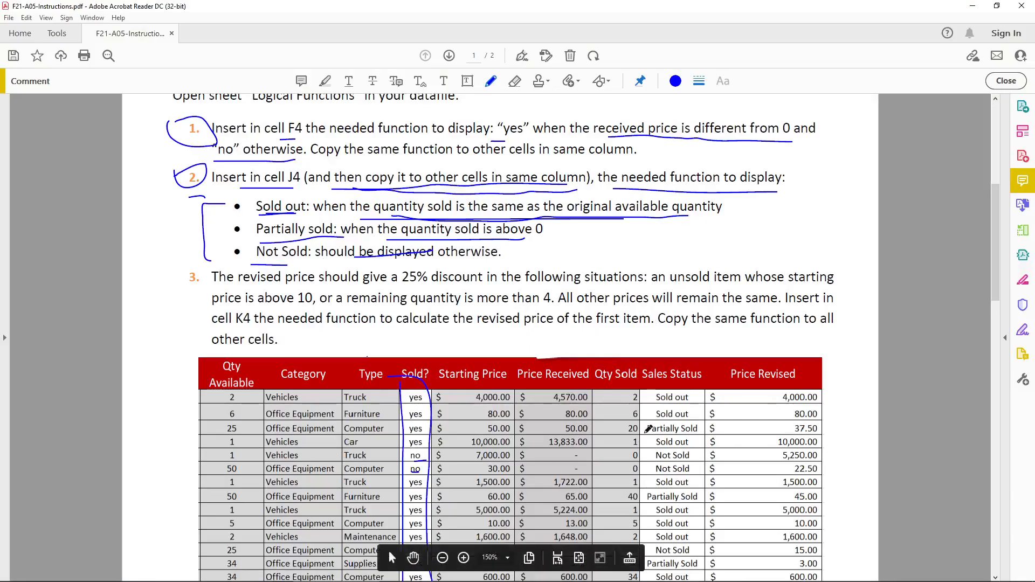
pyautogui.click(690, 399)
pyautogui.click(697, 413)
pyautogui.click(698, 427)
# Switch back to Excel and insert a new column before the Price Revised column.
pyautogui.moveTo(409, 579)
pyautogui.click(248, 573)
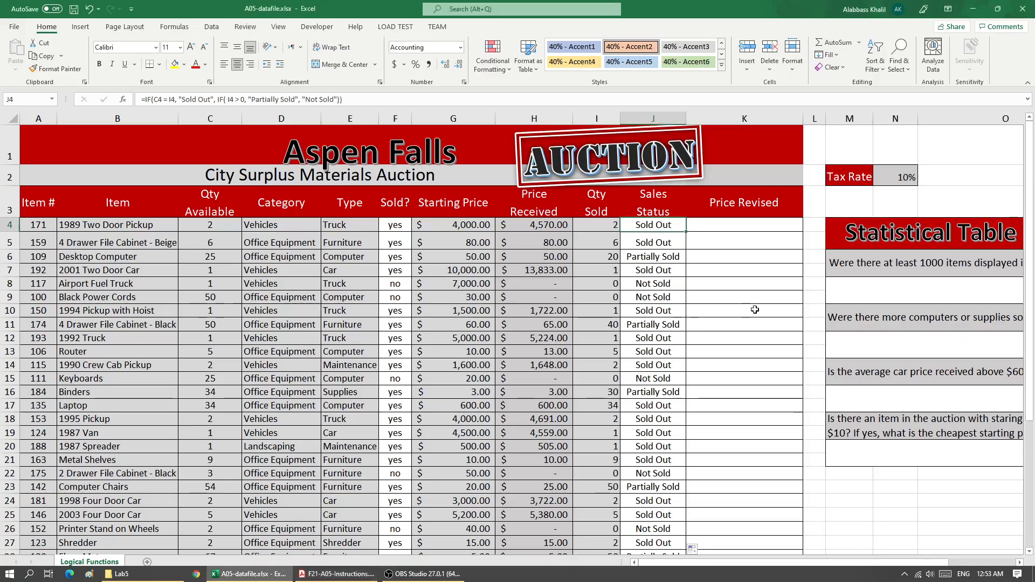
pyautogui.click(717, 118)
pyautogui.rightClick(717, 119)
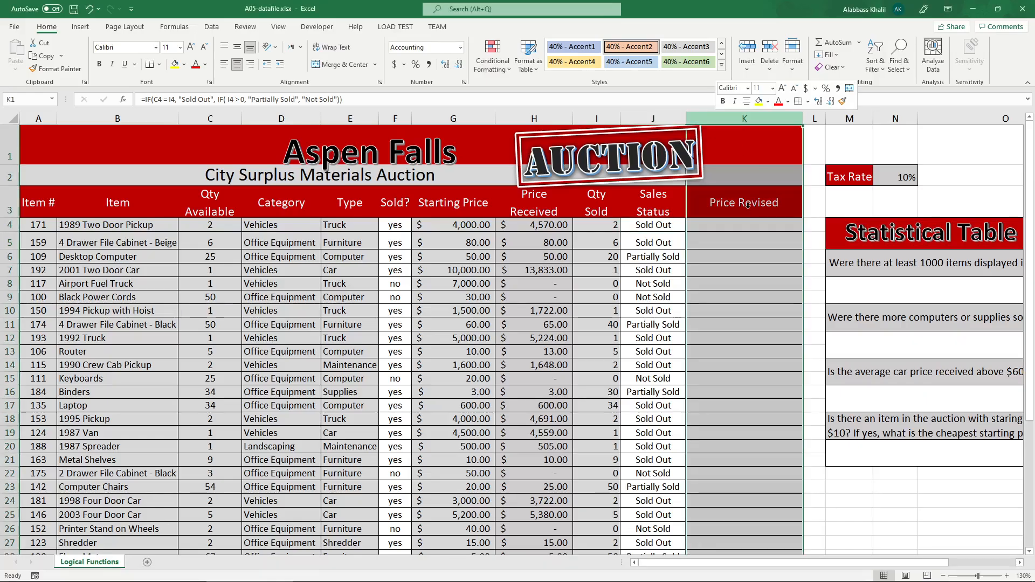
pyautogui.click(747, 207)
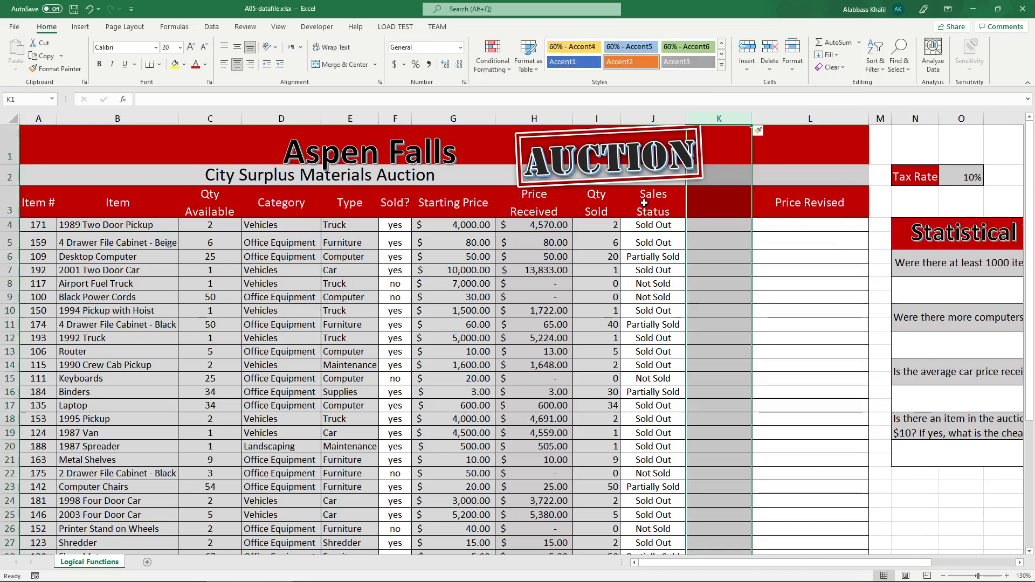
# Enter the header "Sales Status V2" in cell K3 of the new column.
pyautogui.click(716, 203)
pyautogui.write('Sales ')
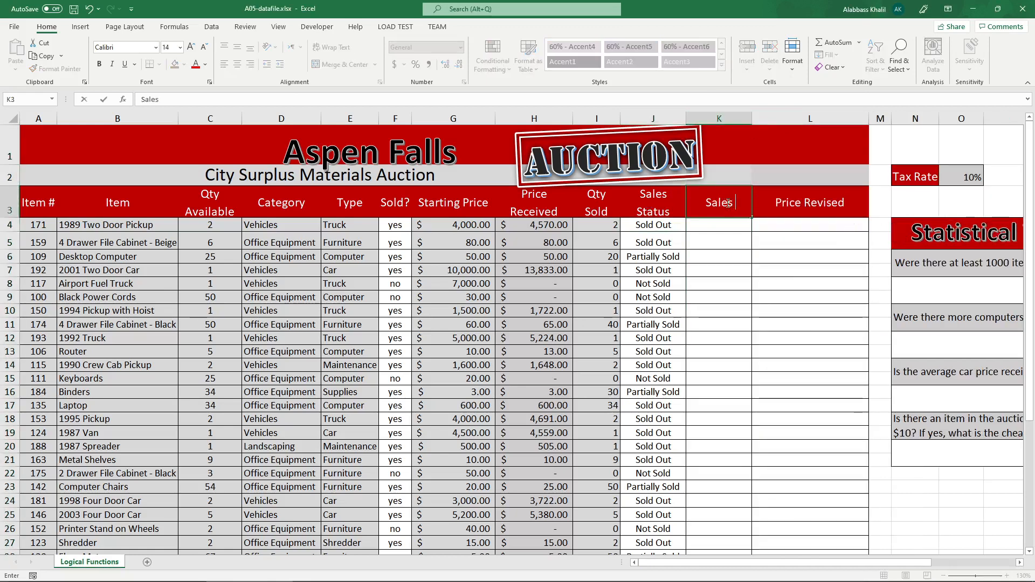
pyautogui.write('Status V2')
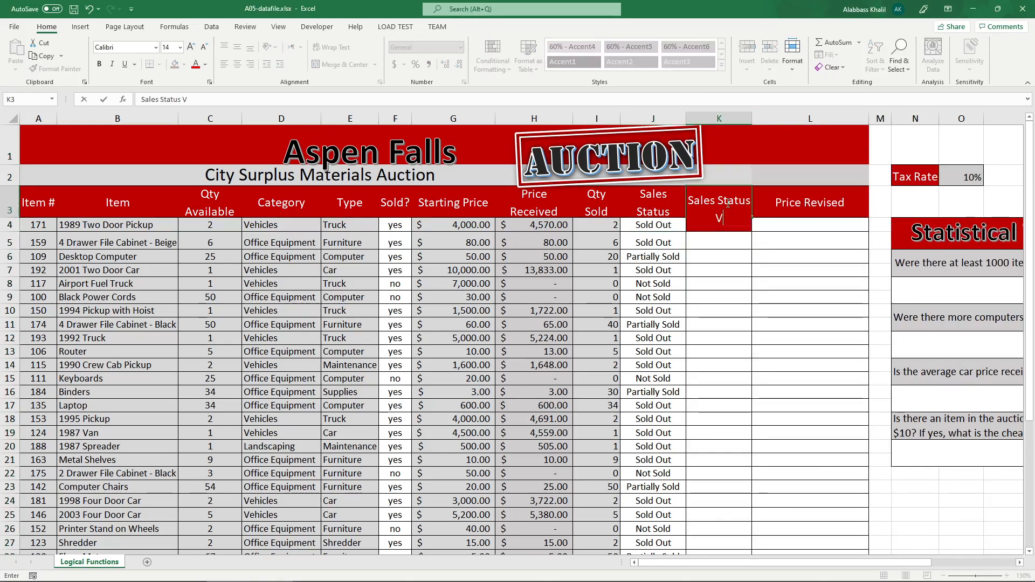
pyautogui.press('Return')
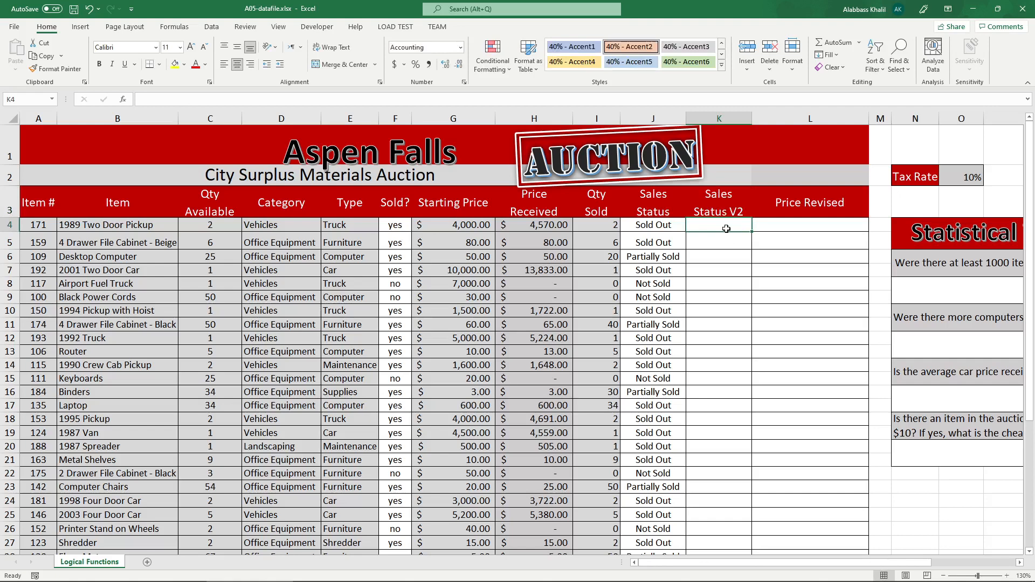
# Start an IFS formula in K4 whose first test checks whether Qty Sold I4 equals Qty Available C4.
pyautogui.doubleClick(727, 229)
pyautogui.write('=i')
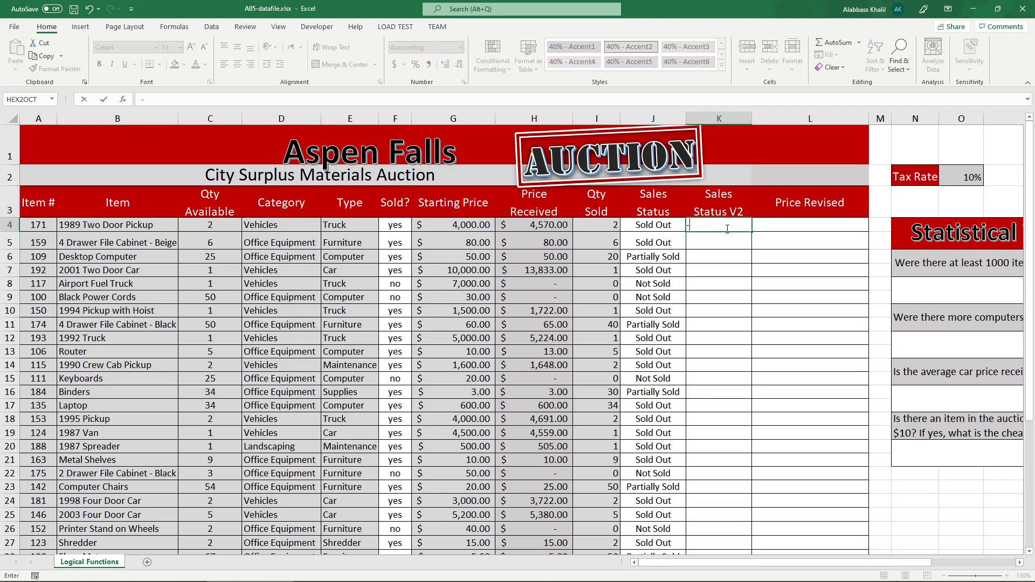
pyautogui.press('BackSpace')
pyautogui.press('BackSpace')
pyautogui.write('=ifs')
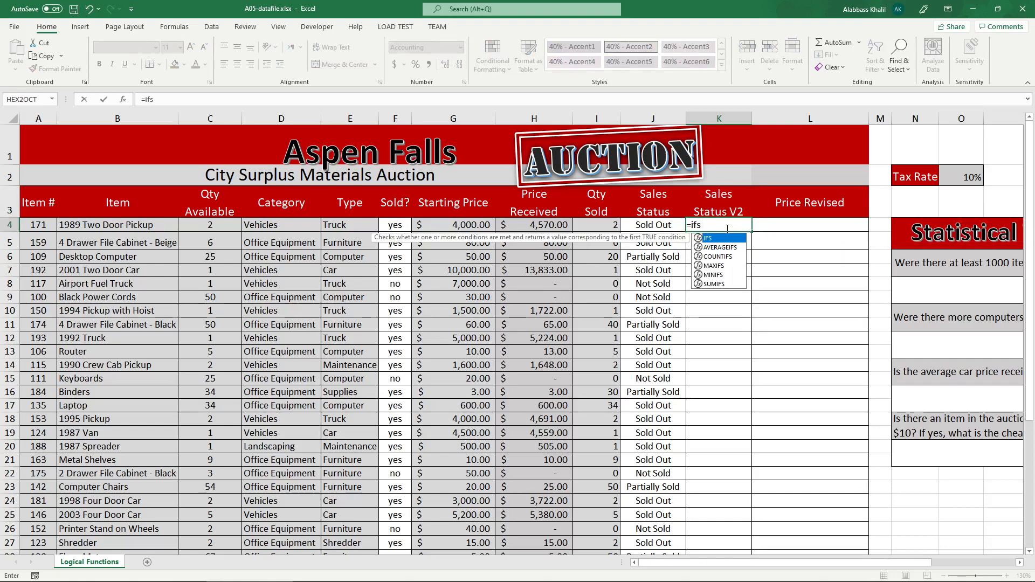
pyautogui.press('Tab')
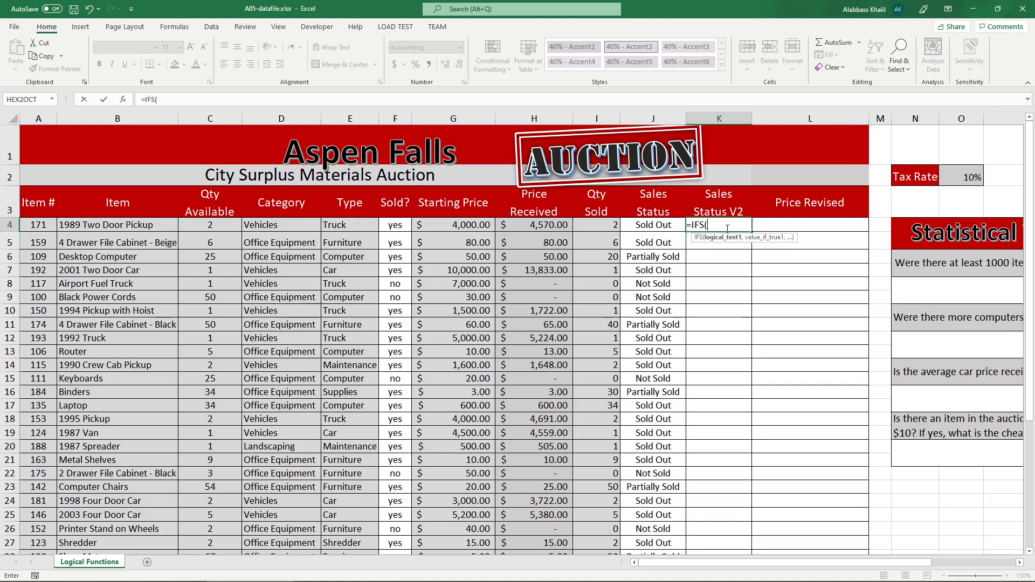
pyautogui.click(604, 226)
pyautogui.write('= 0')
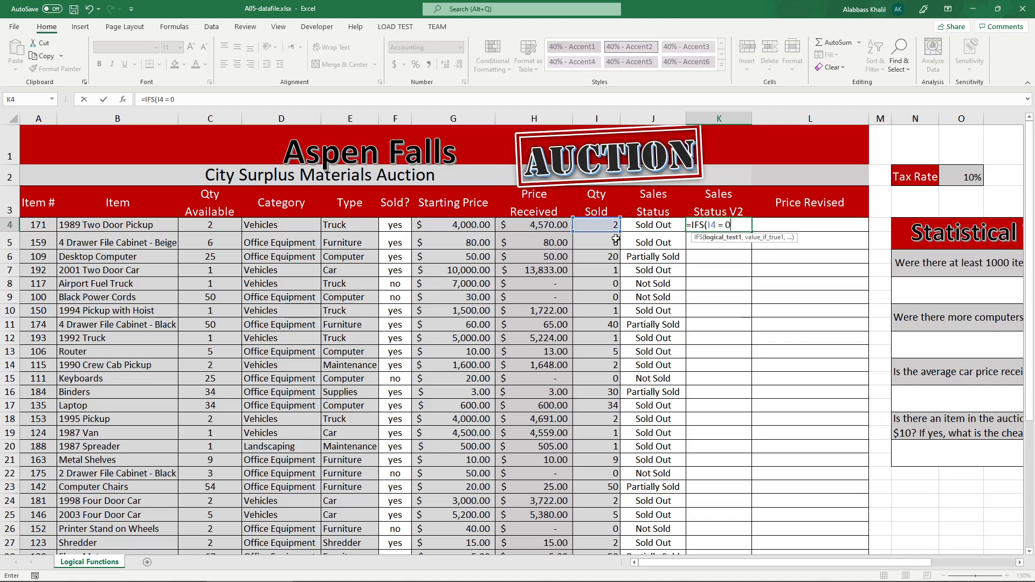
pyautogui.write(',')
pyautogui.press('BackSpace')
pyautogui.press('BackSpace')
pyautogui.click(211, 230)
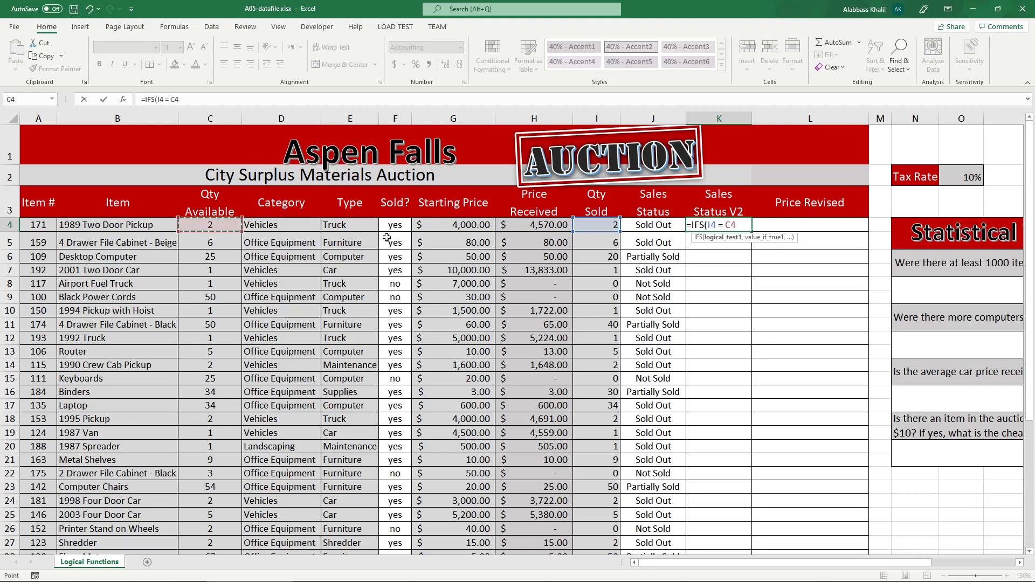
# Add "Sold Out" as the result of the first IFS test.
pyautogui.write(', "Solt')
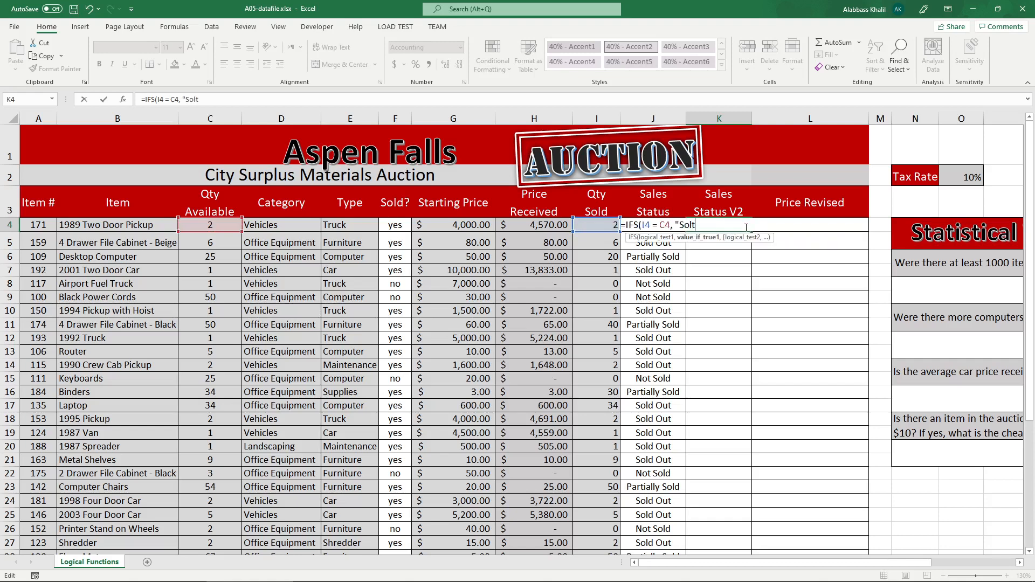
pyautogui.press('BackSpace')
pyautogui.write('d Out",')
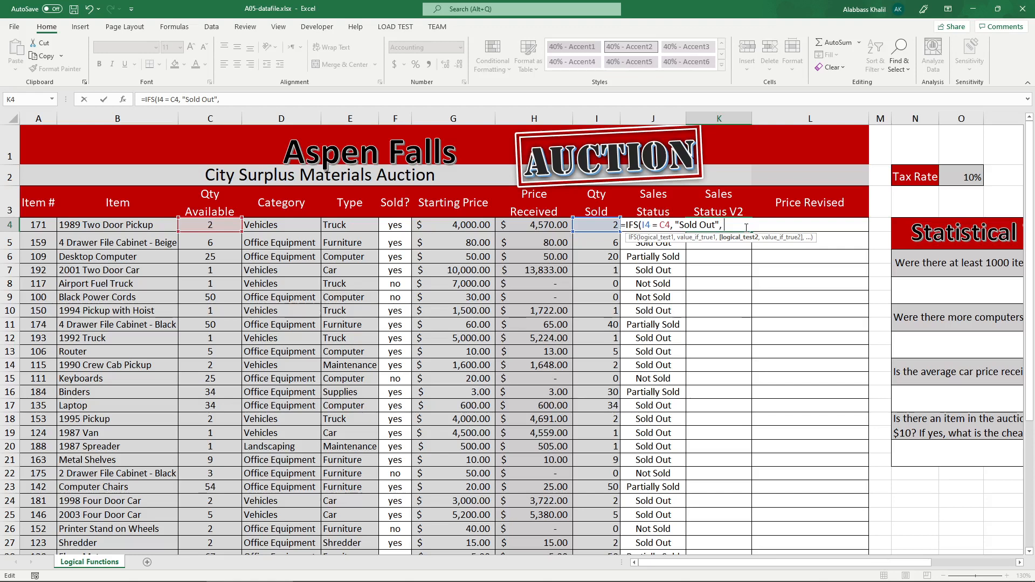
pyautogui.write(' I')
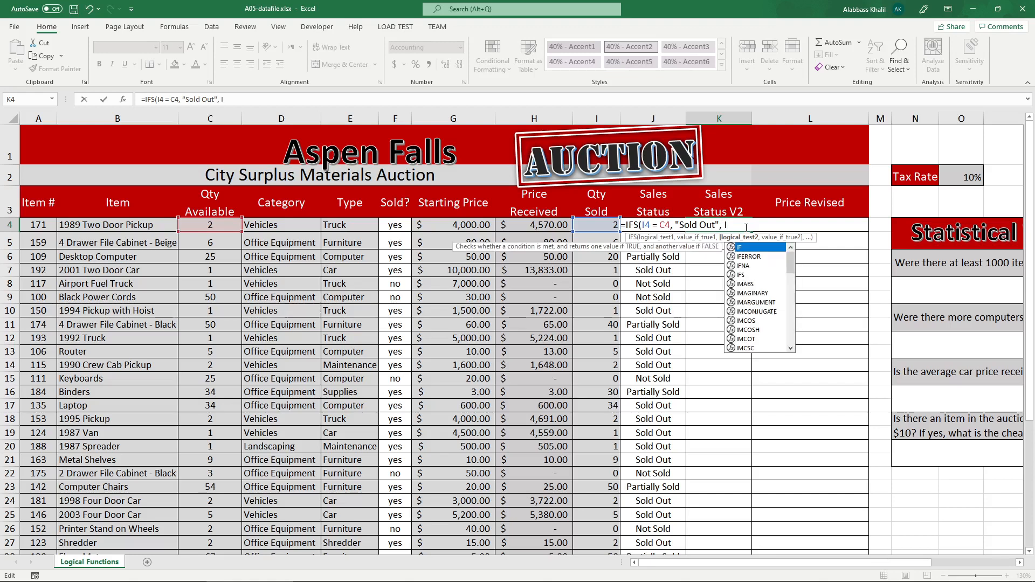
pyautogui.write('4')
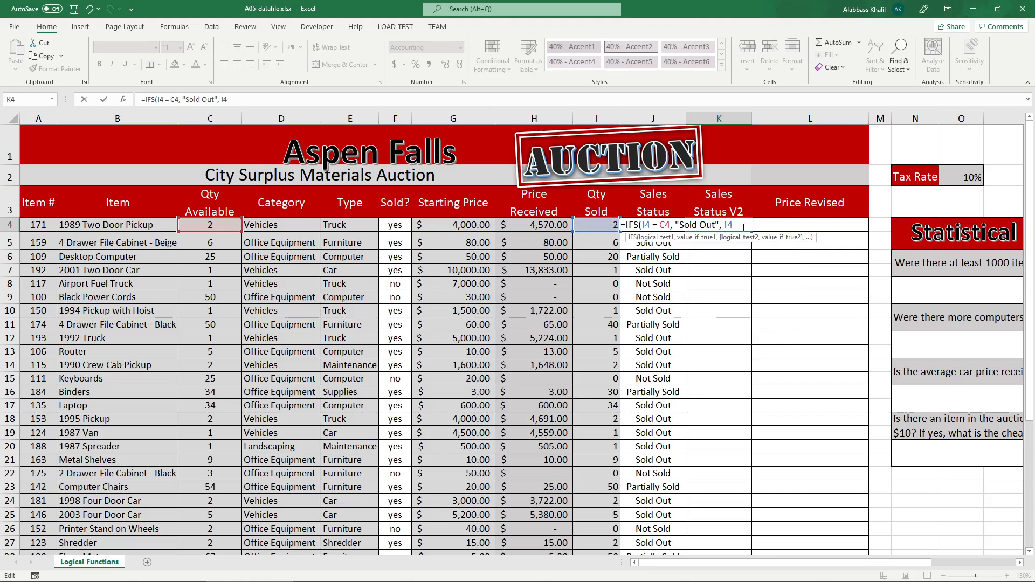
# Add the second IFS test I4 > 0 with the result "Partially Sold".
pyautogui.moveTo(743, 227); pyautogui.dragTo(642, 225)
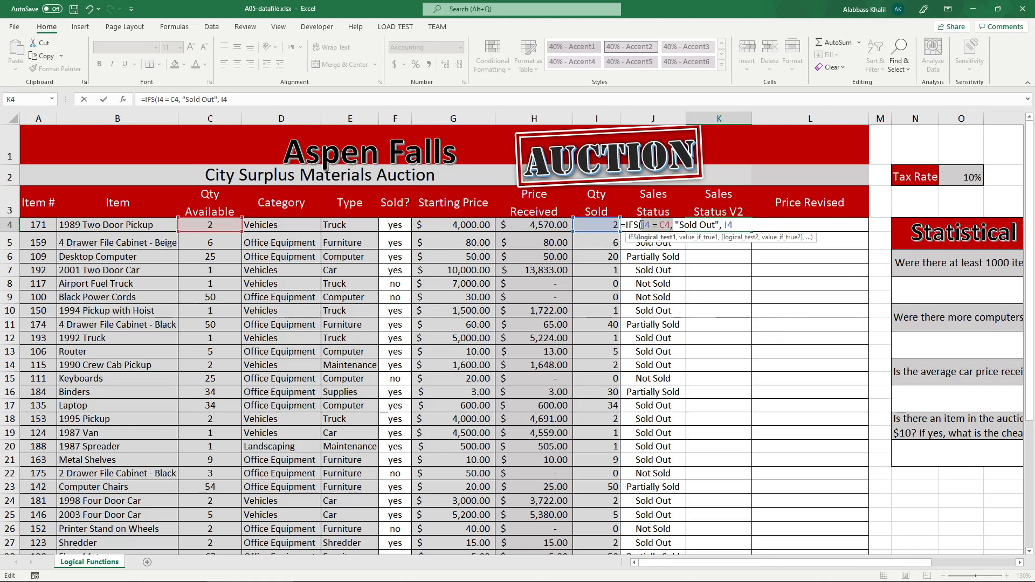
pyautogui.click(744, 225)
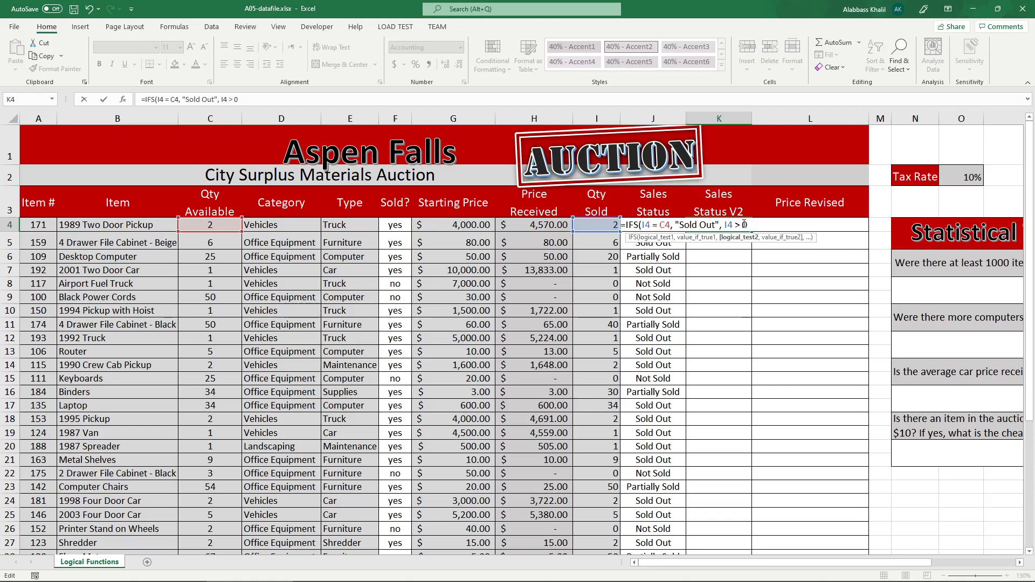
pyautogui.write('> 0, "')
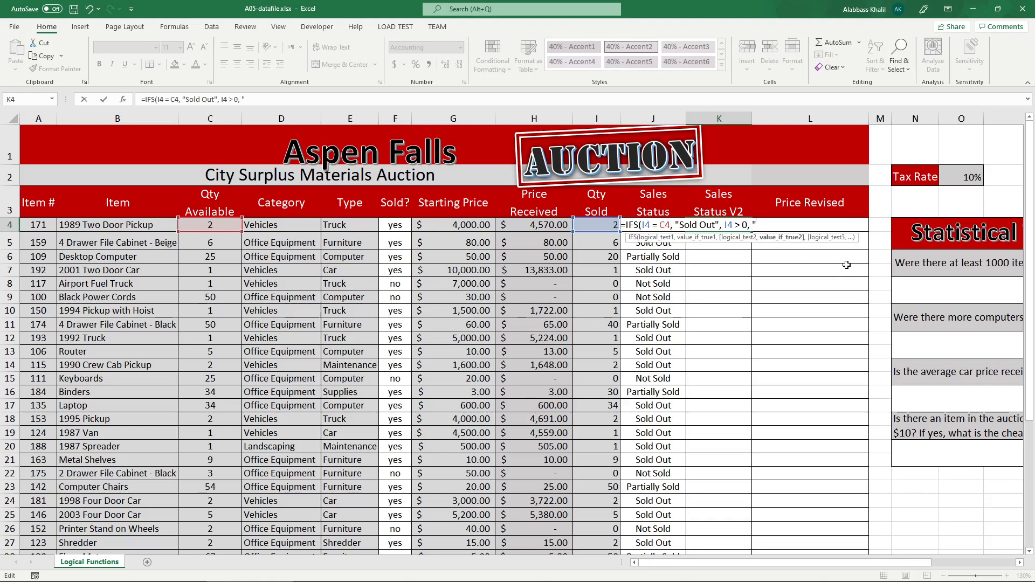
pyautogui.write('Partially Sold",')
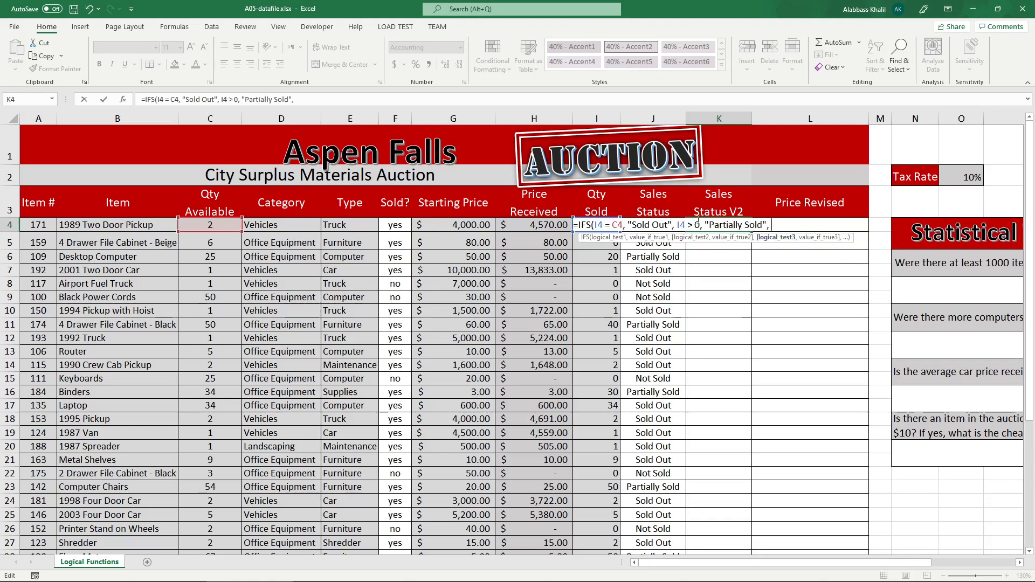
# Finish the K4 IFS formula with the third test I4 = 0 and the result "Not Sold".
pyautogui.doubleClick(679, 225)
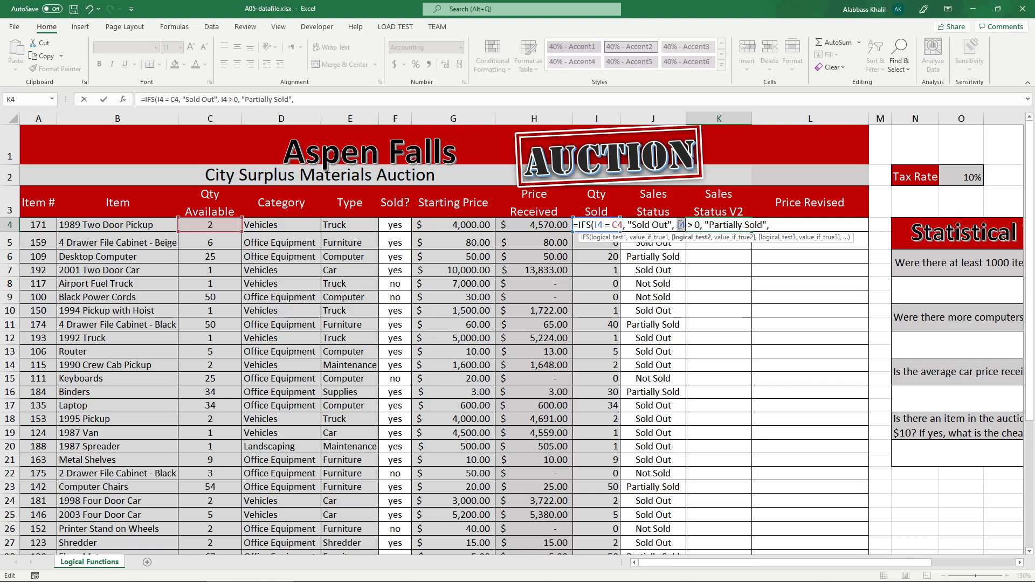
pyautogui.click(776, 226)
pyautogui.write('I4')
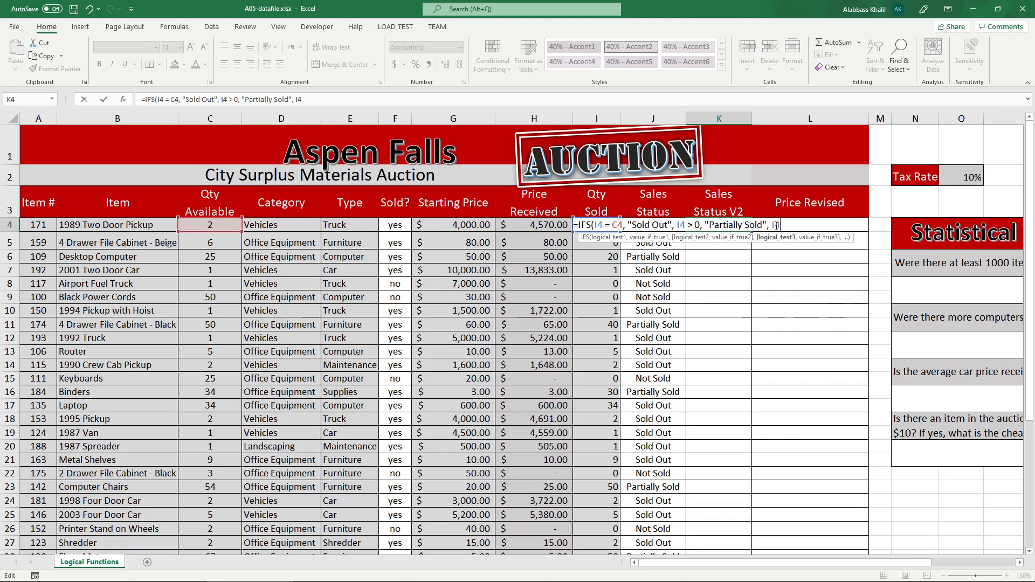
pyautogui.write(' = 0,')
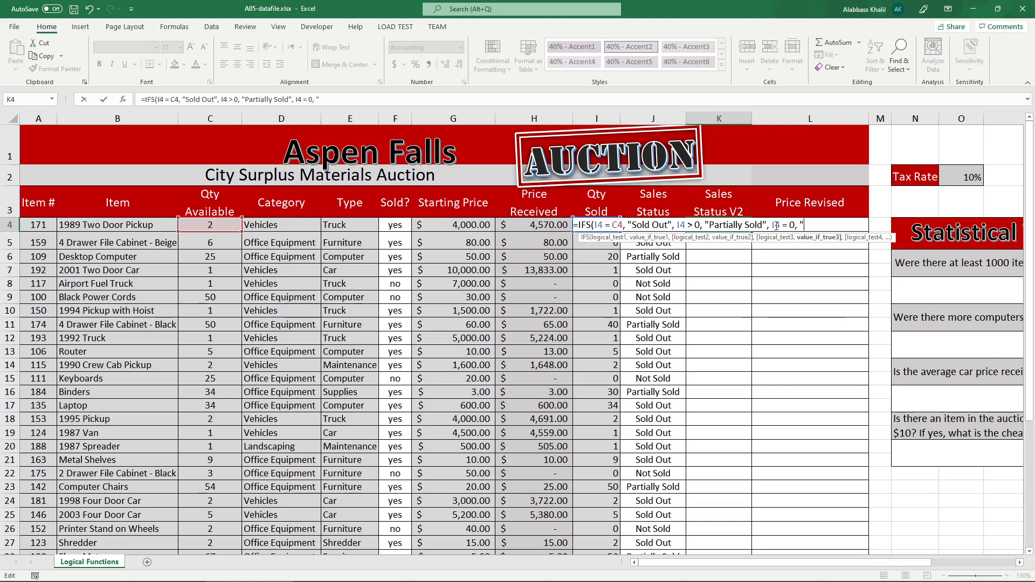
pyautogui.write('Not Sold")')
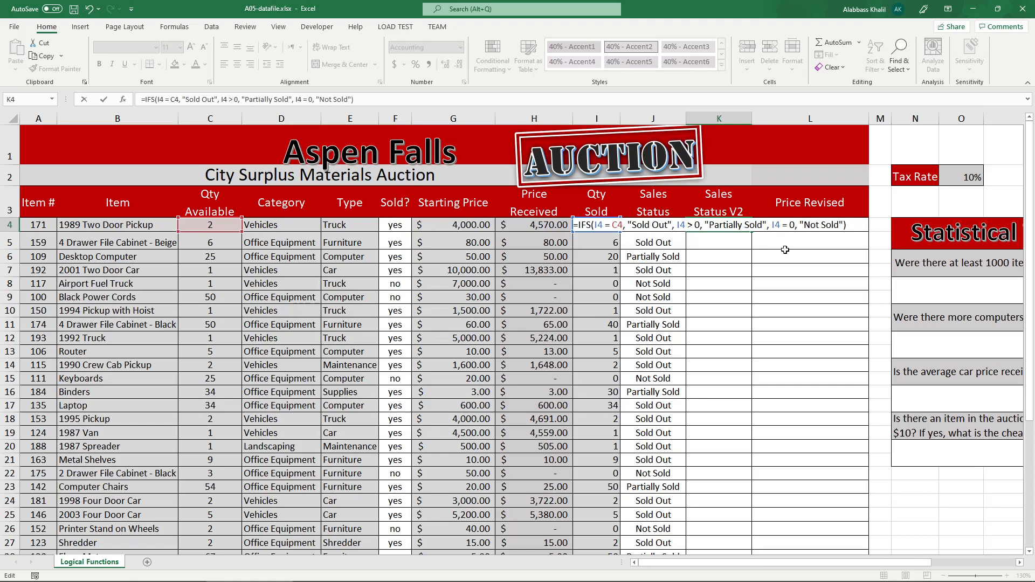
pyautogui.press('Return')
# Copy the K4 formula down the Sales Status V2 column and compare the results with the Sales Status column.
pyautogui.click(749, 229)
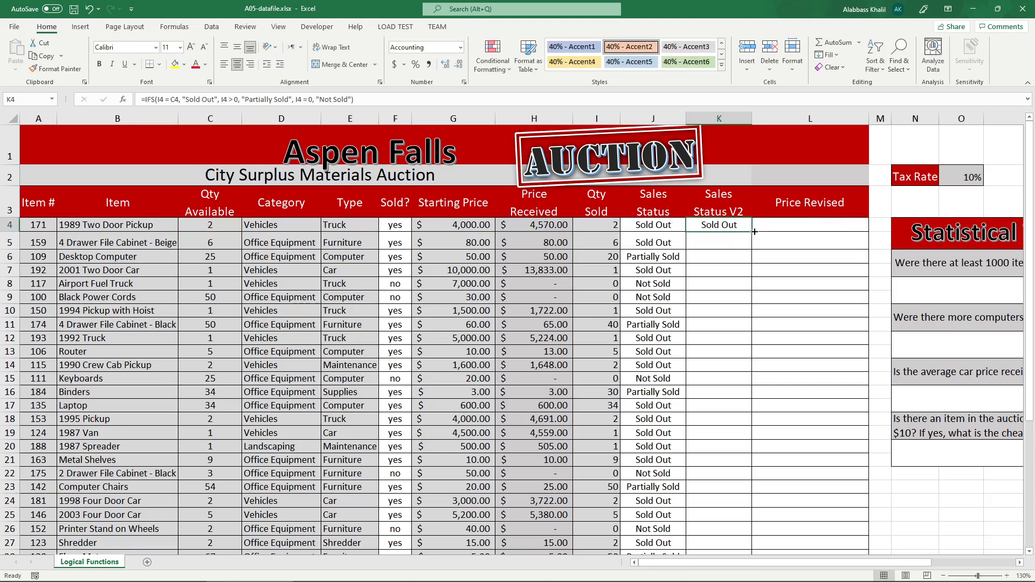
pyautogui.doubleClick(754, 231)
pyautogui.click(739, 268)
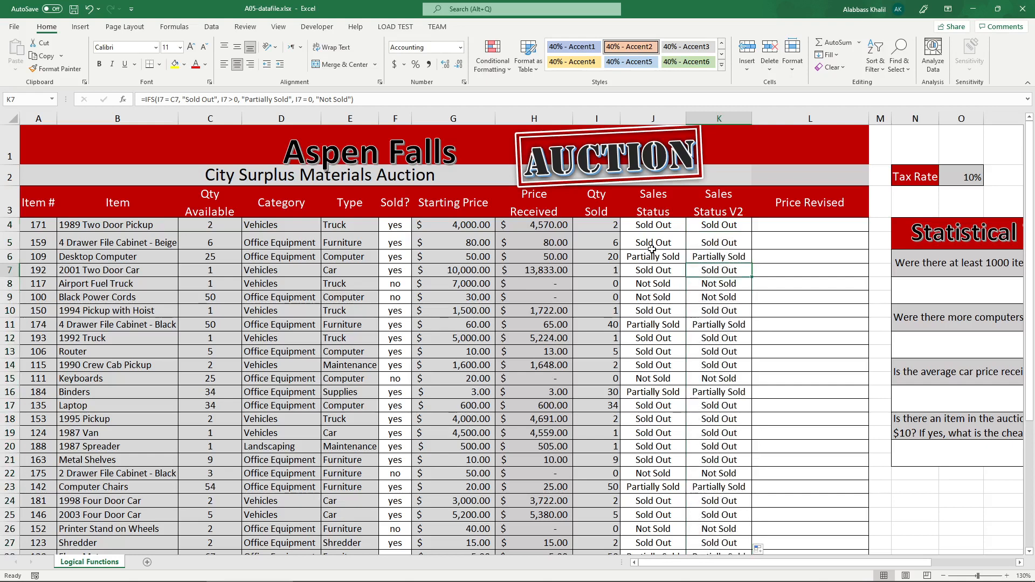
pyautogui.moveTo(652, 230); pyautogui.dragTo(702, 323)
pyautogui.click(730, 257)
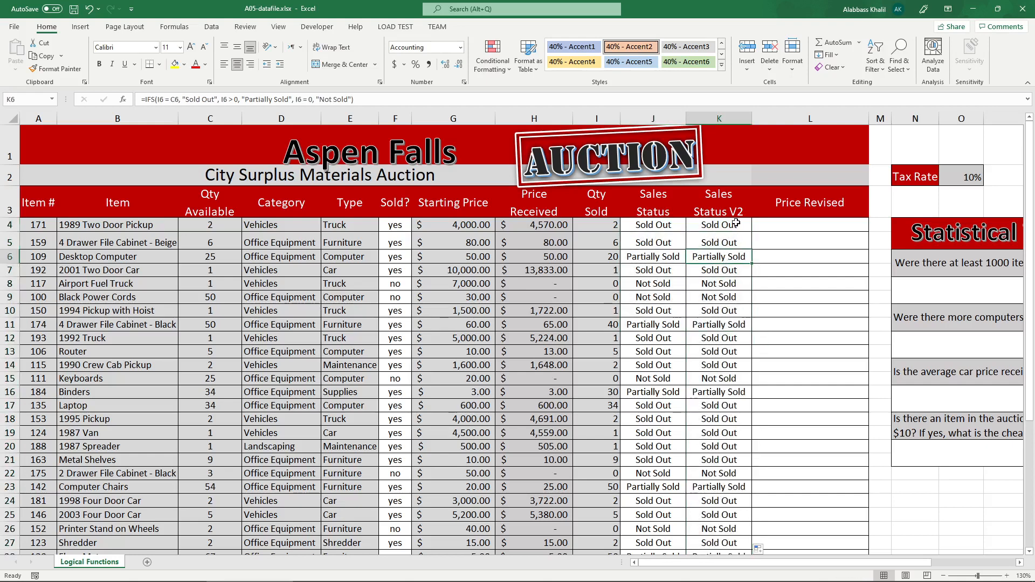
# Replace the third test I4 = 0 in the K4 IFS formula with TRUE and review the tests.
pyautogui.doubleClick(736, 223)
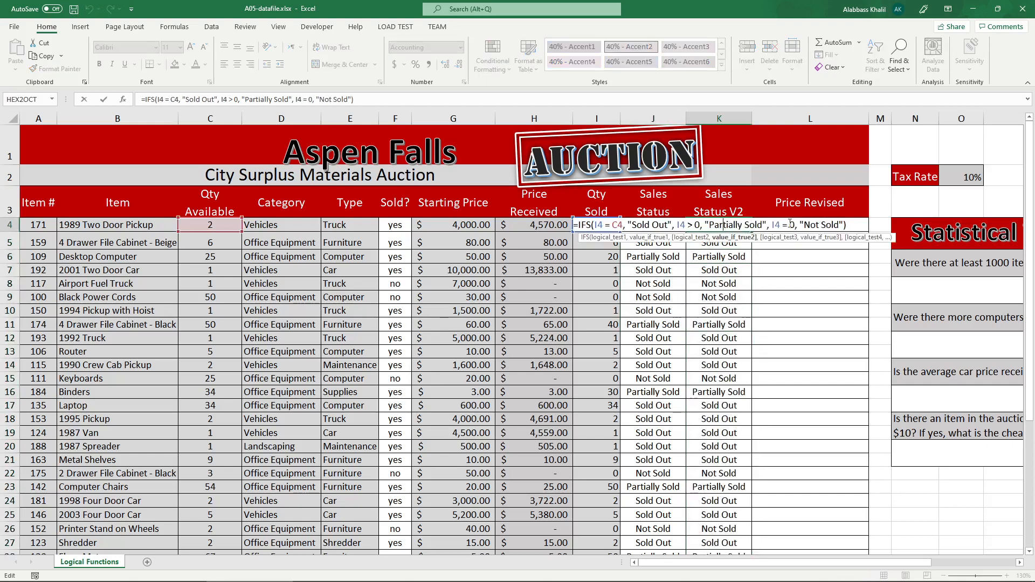
pyautogui.moveTo(796, 225); pyautogui.dragTo(772, 225)
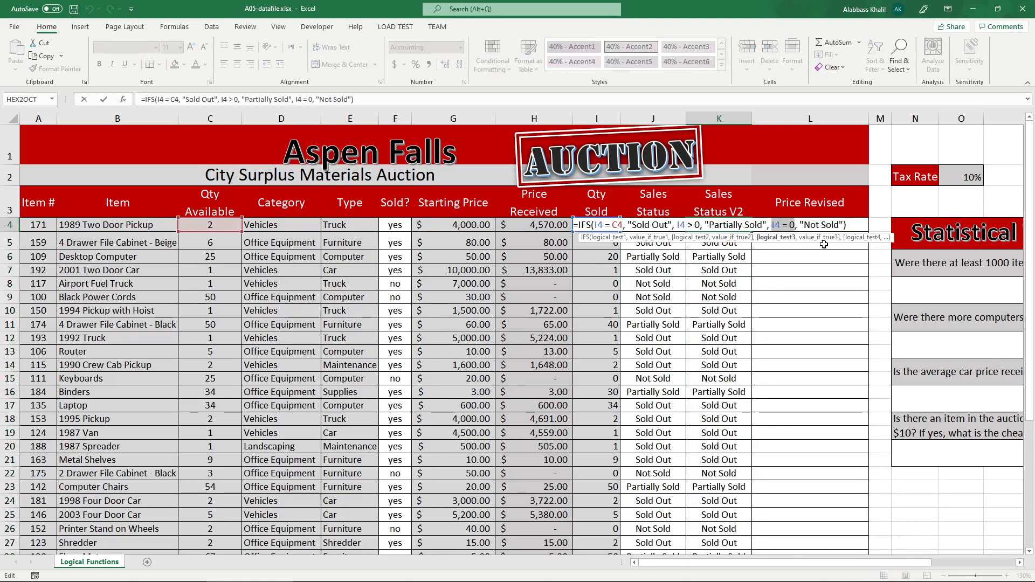
pyautogui.write('TRUE')
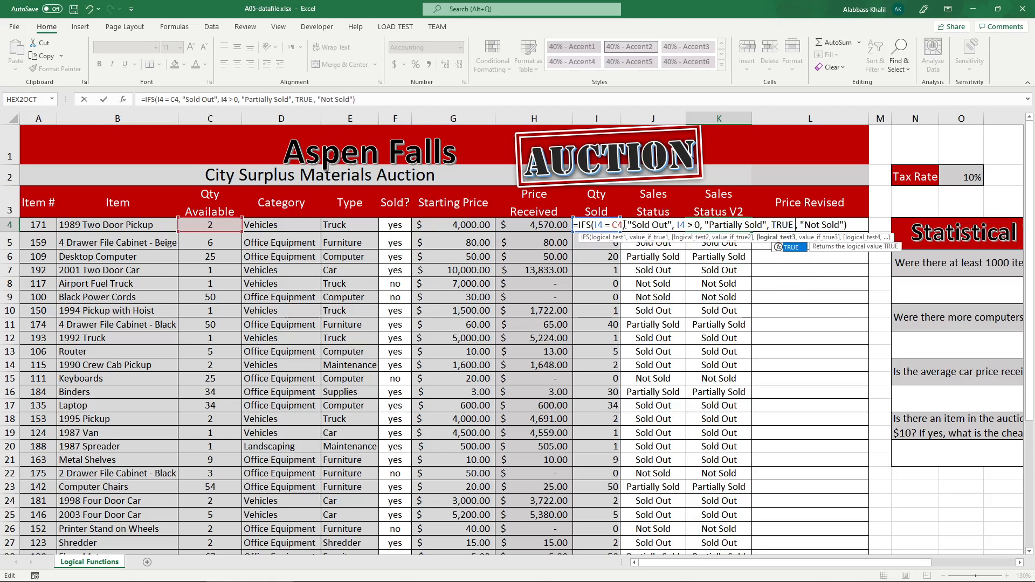
pyautogui.moveTo(624, 225); pyautogui.dragTo(594, 225)
pyautogui.moveTo(703, 225)
pyautogui.mouseDown()
pyautogui.moveTo(677, 225)
pyautogui.moveTo(704, 225)
pyautogui.mouseUp()
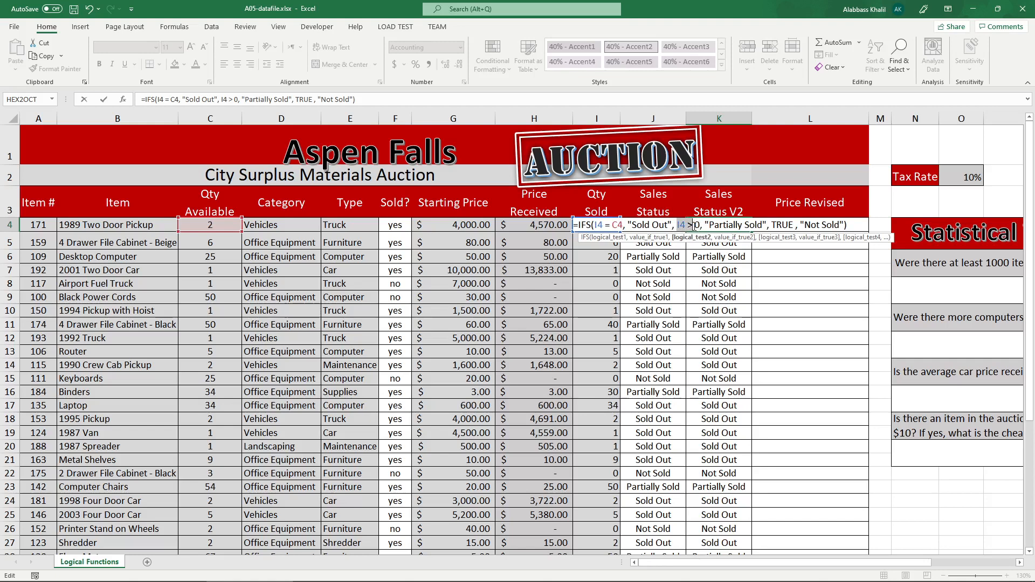
pyautogui.doubleClick(780, 224)
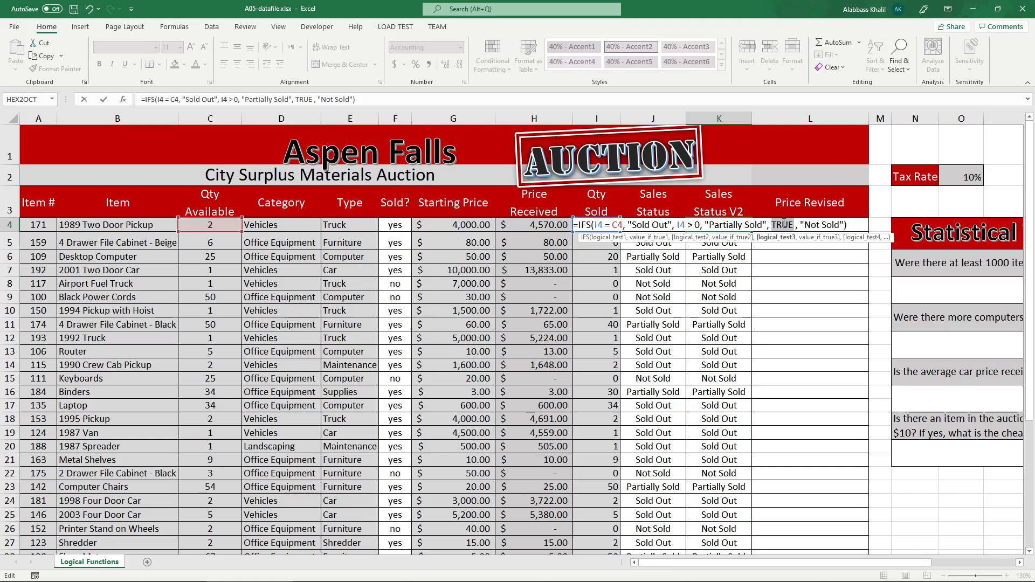
pyautogui.press('Return')
# Copy the revised K4 formula down the Sales Status V2 column.
pyautogui.click(749, 224)
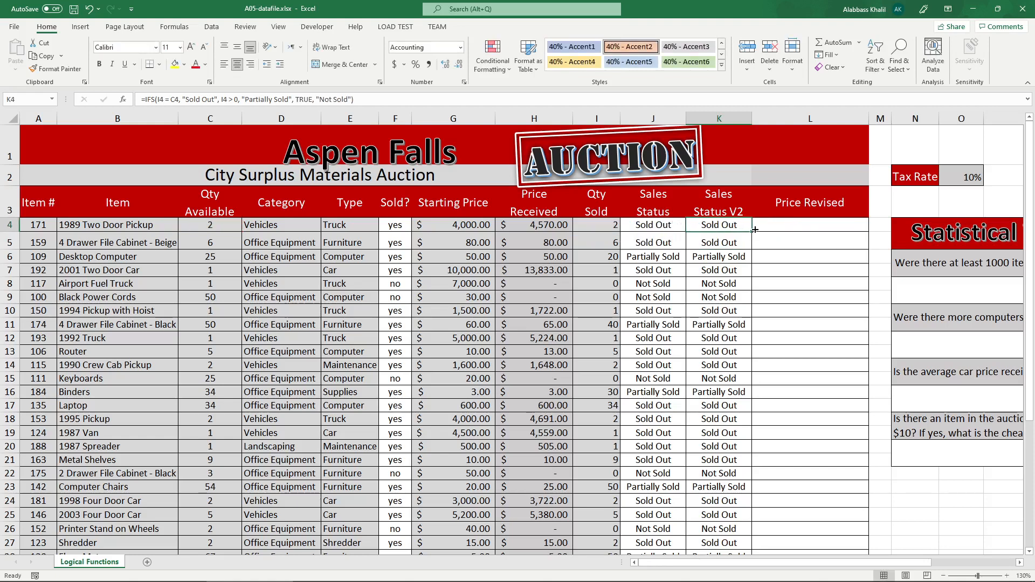
pyautogui.doubleClick(753, 232)
pyautogui.click(845, 266)
pyautogui.click(802, 235)
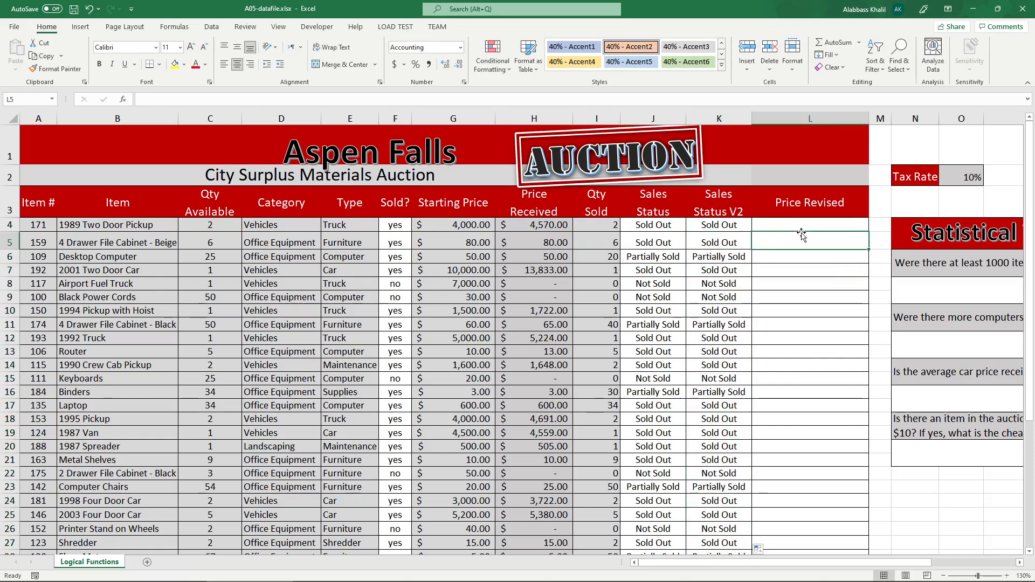
# Switch to the instructions PDF, circle number 3 and the 25% discount, and underline the conditions in that task.
pyautogui.click(336, 574)
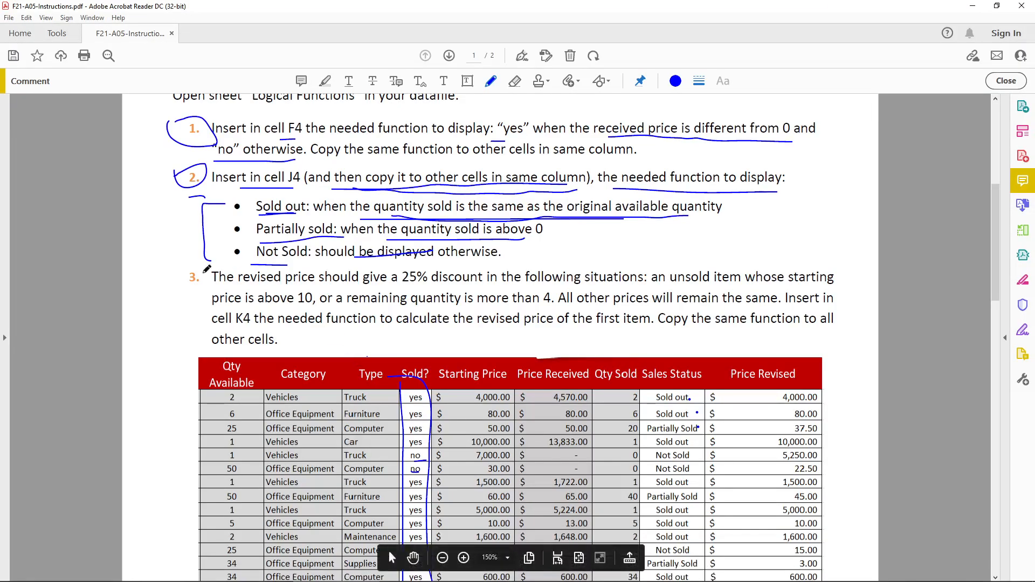
pyautogui.moveTo(191, 296); pyautogui.dragTo(177, 257)
pyautogui.moveTo(233, 291)
pyautogui.mouseDown()
pyautogui.moveTo(429, 288)
pyautogui.moveTo(418, 263)
pyautogui.moveTo(387, 270)
pyautogui.moveTo(400, 290)
pyautogui.mouseUp()
pyautogui.moveTo(502, 287); pyautogui.dragTo(832, 283)
pyautogui.moveTo(221, 310); pyautogui.dragTo(539, 308)
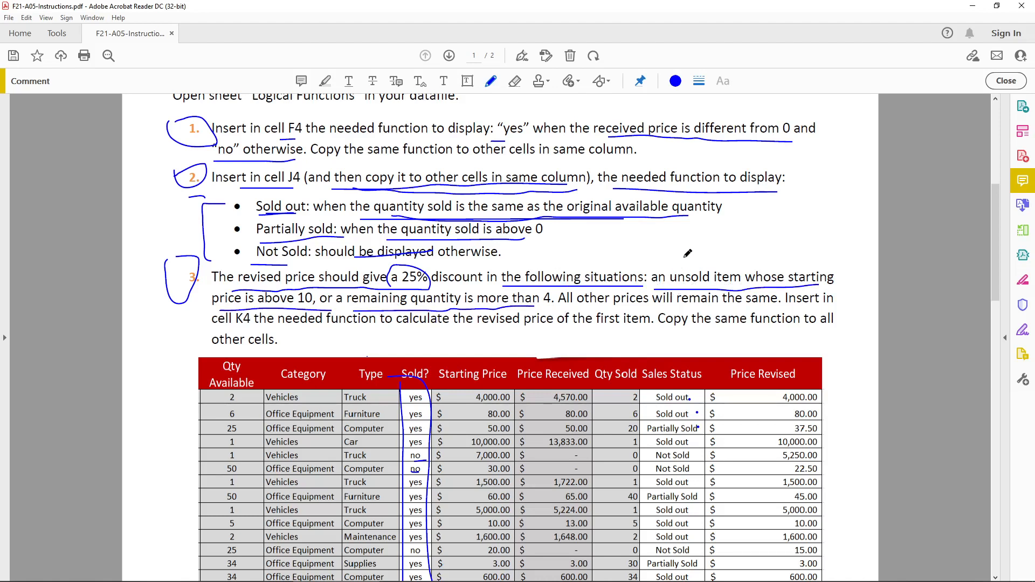
# Outline "an unsold item" as cond1 and "starting price is above 10" as cond2 in task 3 of the instructions.
pyautogui.moveTo(681, 254)
pyautogui.mouseDown()
pyautogui.moveTo(709, 260)
pyautogui.moveTo(719, 248)
pyautogui.moveTo(727, 263)
pyautogui.mouseUp()
pyautogui.moveTo(653, 287)
pyautogui.mouseDown()
pyautogui.moveTo(723, 219)
pyautogui.moveTo(745, 247)
pyautogui.moveTo(737, 292)
pyautogui.mouseUp()
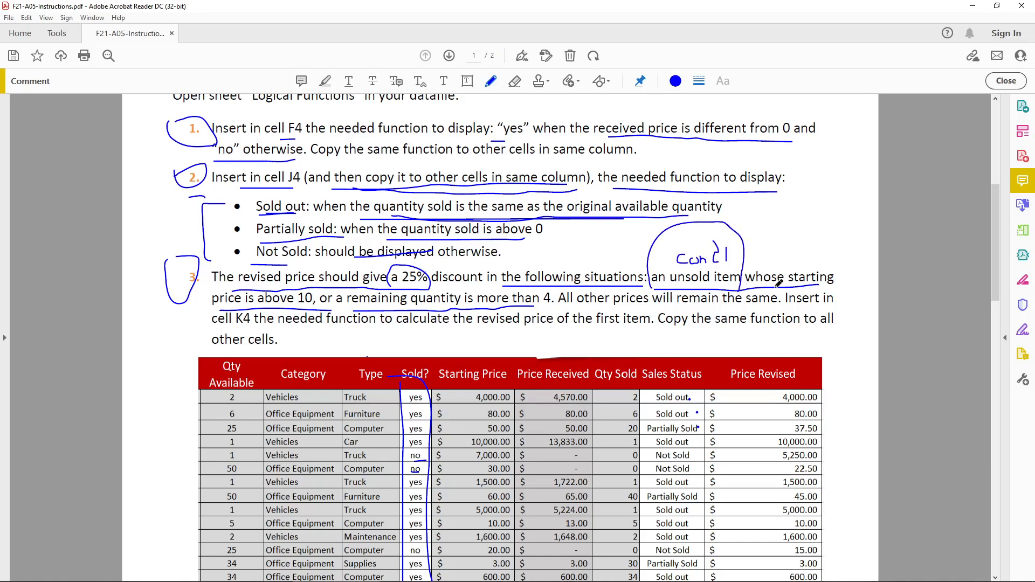
pyautogui.moveTo(818, 258)
pyautogui.mouseDown()
pyautogui.moveTo(817, 269)
pyautogui.moveTo(831, 259)
pyautogui.moveTo(852, 267)
pyautogui.moveTo(867, 237)
pyautogui.mouseUp()
pyautogui.moveTo(867, 238)
pyautogui.mouseDown()
pyautogui.moveTo(867, 264)
pyautogui.moveTo(882, 241)
pyautogui.moveTo(880, 261)
pyautogui.mouseUp()
pyautogui.moveTo(793, 286)
pyautogui.mouseDown()
pyautogui.moveTo(832, 233)
pyautogui.moveTo(893, 233)
pyautogui.mouseUp()
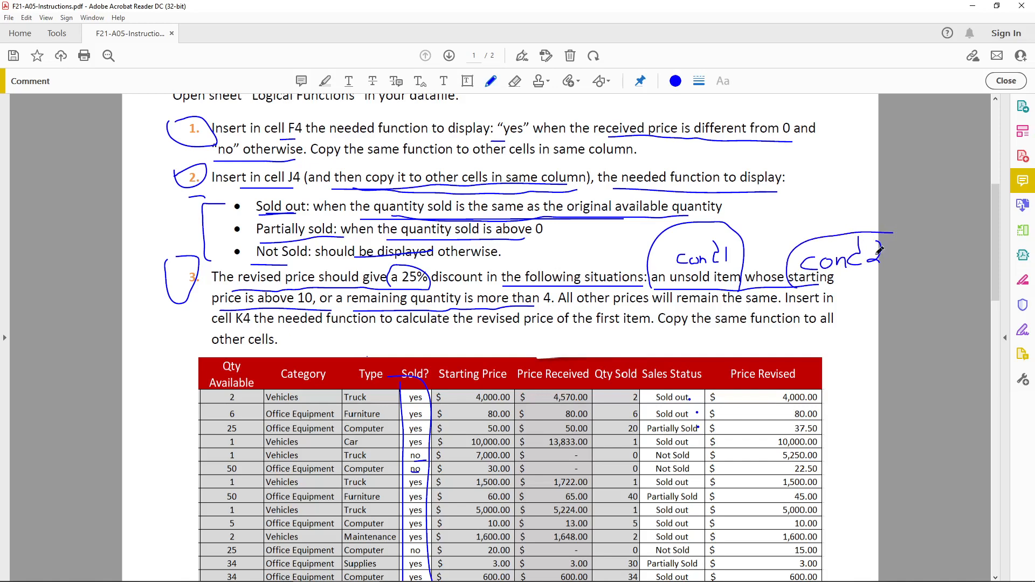
pyautogui.moveTo(806, 284); pyautogui.dragTo(881, 288)
pyautogui.moveTo(198, 291)
pyautogui.mouseDown()
pyautogui.moveTo(337, 292)
pyautogui.moveTo(170, 311)
pyautogui.mouseUp()
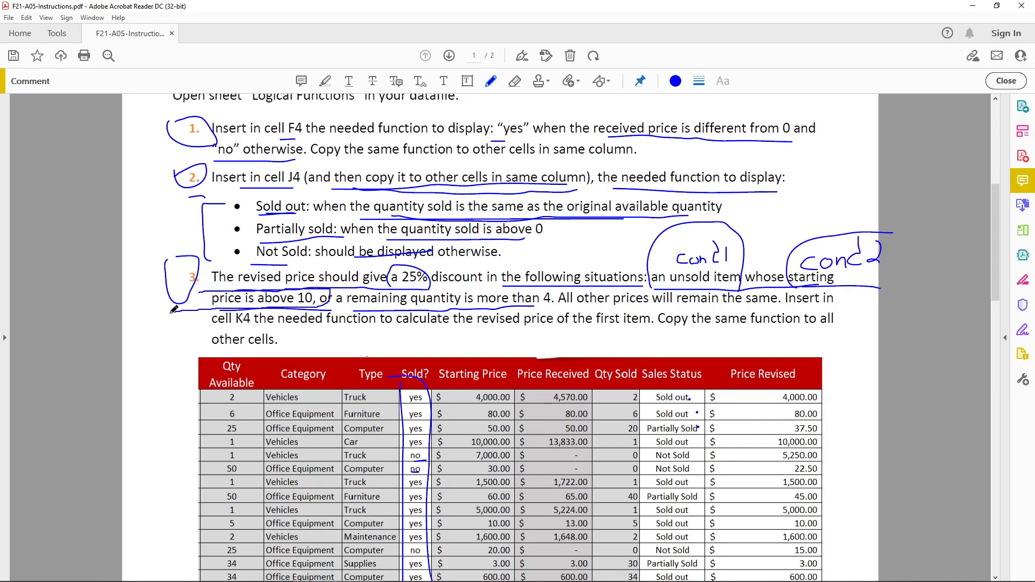
# Label the remaining-quantity condition in task 3 as cond3 and link cond1 and cond2 with arrows from the handwritten word "And".
pyautogui.moveTo(422, 315)
pyautogui.mouseDown()
pyautogui.moveTo(450, 318)
pyautogui.moveTo(444, 339)
pyautogui.moveTo(465, 349)
pyautogui.moveTo(485, 335)
pyautogui.moveTo(491, 347)
pyautogui.mouseUp()
pyautogui.moveTo(507, 337)
pyautogui.mouseDown()
pyautogui.moveTo(503, 345)
pyautogui.moveTo(498, 322)
pyautogui.moveTo(509, 345)
pyautogui.mouseUp()
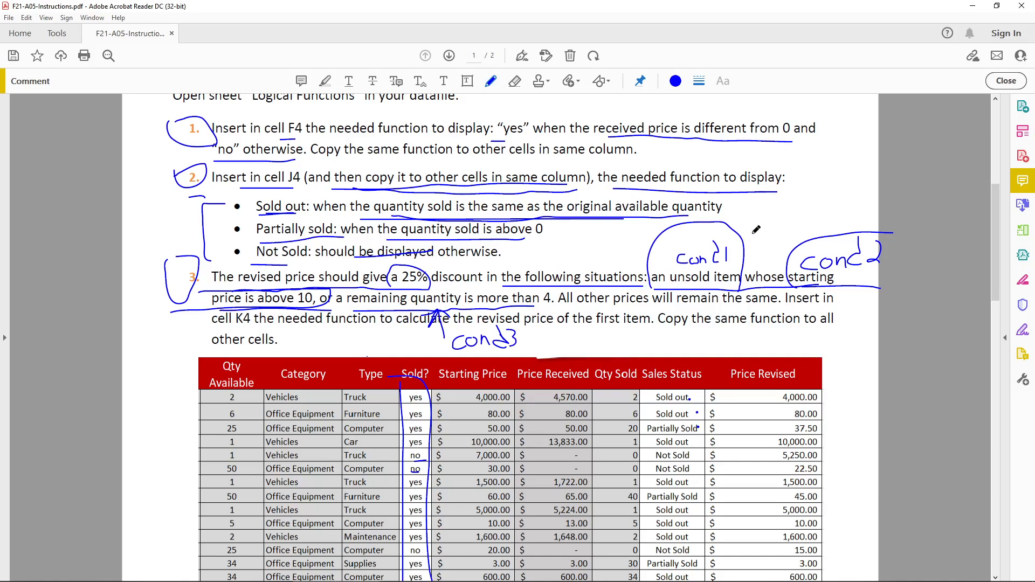
pyautogui.moveTo(754, 233)
pyautogui.mouseDown()
pyautogui.moveTo(746, 237)
pyautogui.moveTo(758, 224)
pyautogui.moveTo(790, 251)
pyautogui.mouseUp()
pyautogui.moveTo(735, 208)
pyautogui.mouseDown()
pyautogui.moveTo(750, 216)
pyautogui.moveTo(784, 205)
pyautogui.mouseUp()
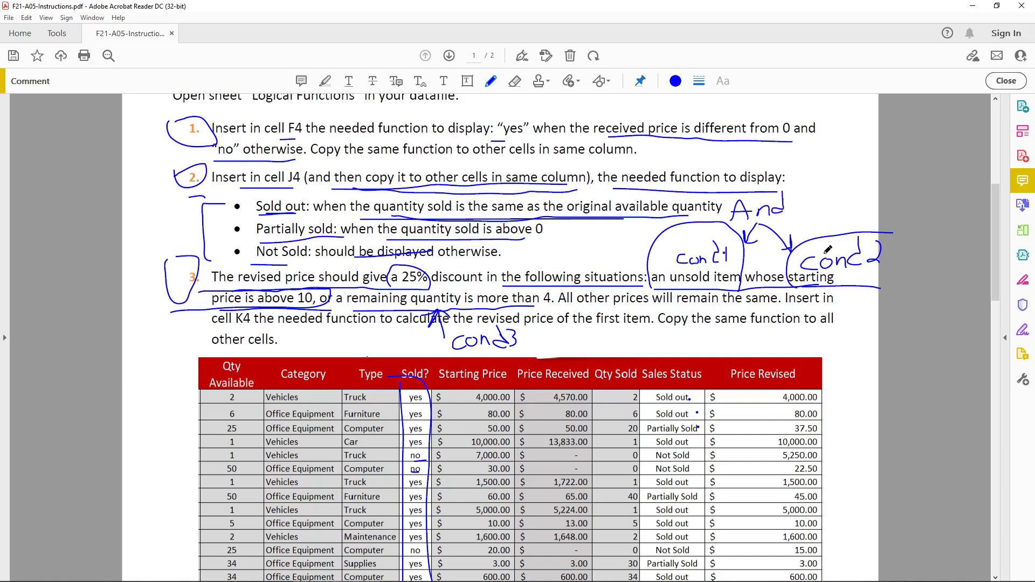
# Mark the word "or" in task 3 with an arrow to a handwritten "OR" label.
pyautogui.moveTo(325, 305)
pyautogui.mouseDown()
pyautogui.moveTo(333, 295)
pyautogui.moveTo(326, 341)
pyautogui.mouseUp()
pyautogui.moveTo(319, 333)
pyautogui.mouseDown()
pyautogui.moveTo(331, 332)
pyautogui.moveTo(349, 363)
pyautogui.mouseUp()
pyautogui.moveTo(358, 350)
pyautogui.mouseDown()
pyautogui.moveTo(360, 367)
pyautogui.moveTo(358, 348)
pyautogui.moveTo(374, 367)
pyautogui.mouseUp()
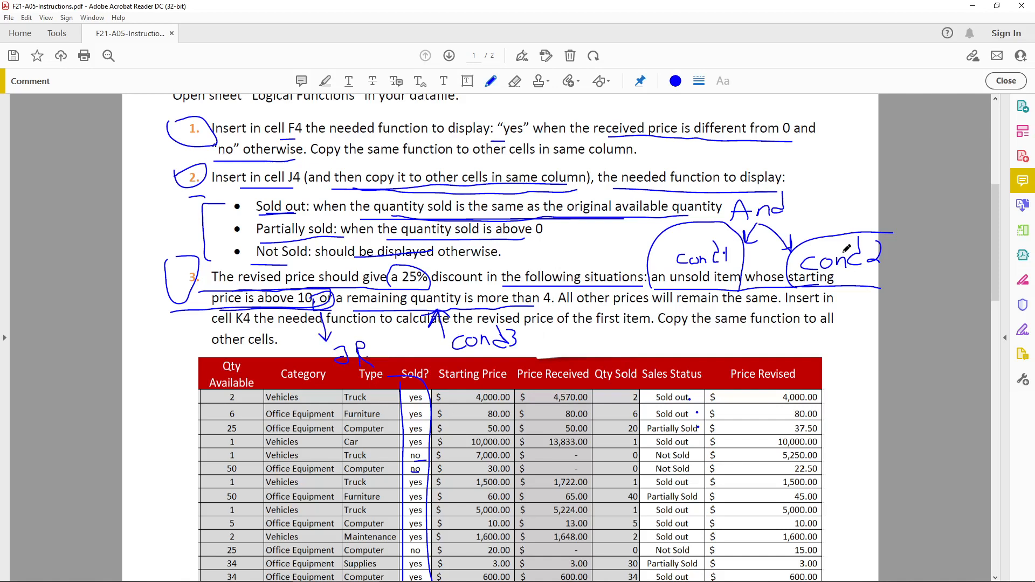
# Handwrite And(cond1, cond2) in the blank area below the sample table on page 1.
pyautogui.scroll(-3, 447, 319)
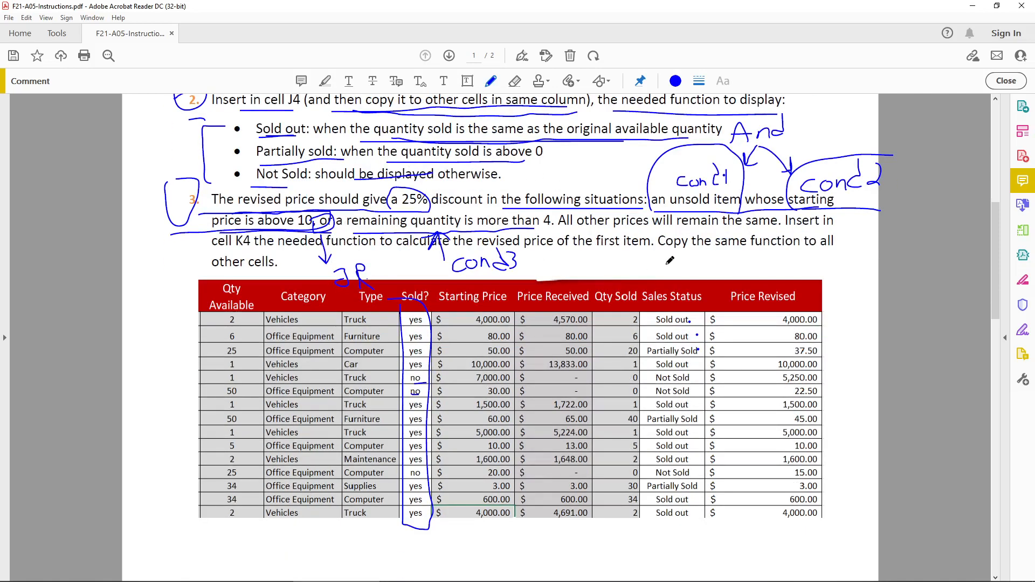
pyautogui.scroll(-3, 333, 512)
pyautogui.scroll(-3, 185, 474)
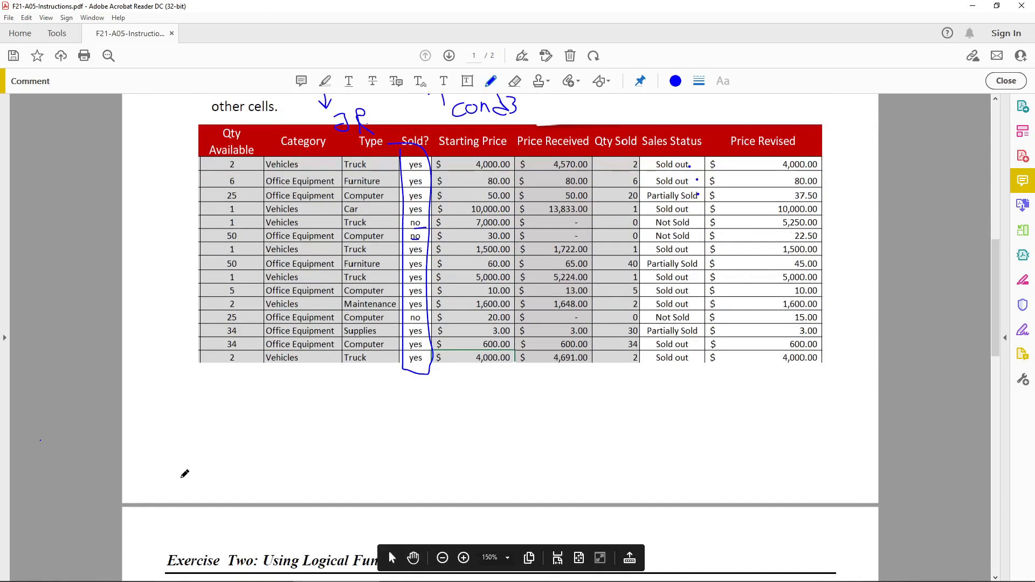
pyautogui.scroll(1, 211, 433)
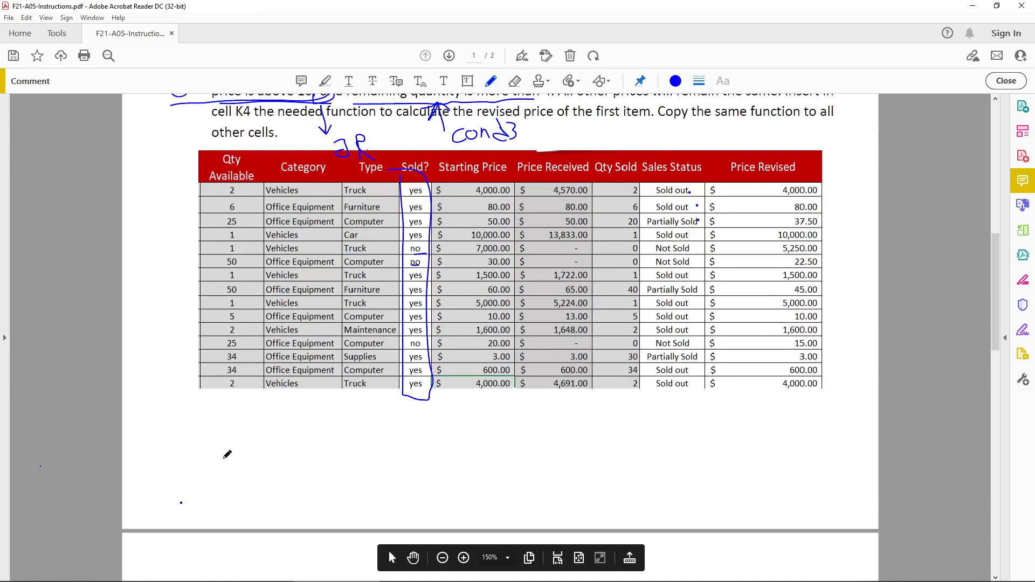
pyautogui.scroll(1, 304, 470)
pyautogui.moveTo(265, 507)
pyautogui.mouseDown()
pyautogui.moveTo(266, 477)
pyautogui.moveTo(297, 499)
pyautogui.moveTo(319, 488)
pyautogui.moveTo(342, 499)
pyautogui.moveTo(380, 483)
pyautogui.moveTo(402, 488)
pyautogui.moveTo(418, 463)
pyautogui.moveTo(437, 488)
pyautogui.moveTo(472, 486)
pyautogui.moveTo(477, 498)
pyautogui.moveTo(572, 467)
pyautogui.moveTo(598, 488)
pyautogui.mouseUp()
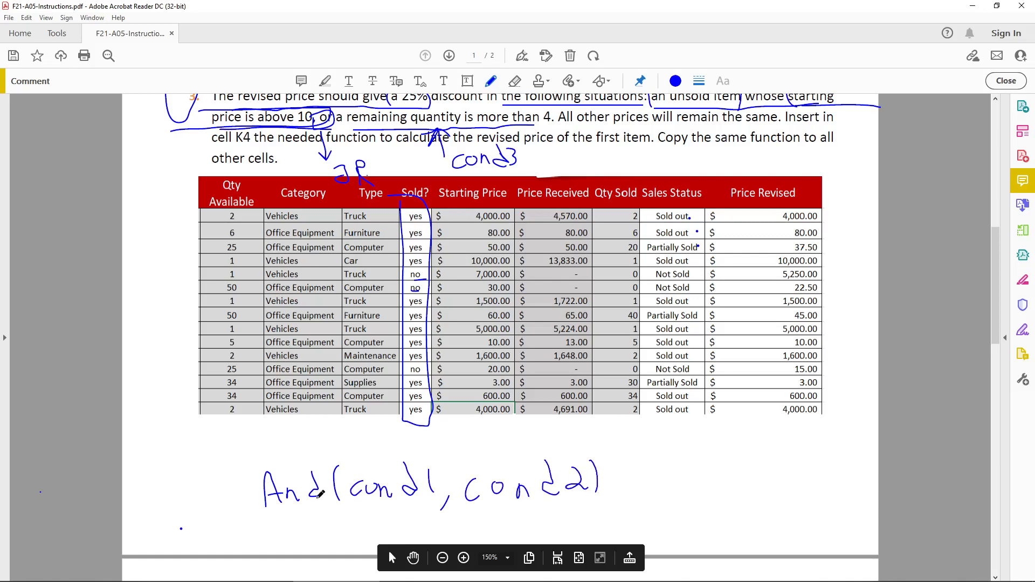
# Enclose the handwritten And expression in OR( ), add cond3 as its second argument, and underline the whole expression.
pyautogui.click(364, 503)
pyautogui.moveTo(178, 484)
pyautogui.mouseDown()
pyautogui.moveTo(222, 479)
pyautogui.moveTo(224, 494)
pyautogui.mouseUp()
pyautogui.moveTo(244, 447)
pyautogui.mouseDown()
pyautogui.moveTo(253, 524)
pyautogui.moveTo(588, 516)
pyautogui.mouseUp()
pyautogui.moveTo(643, 484); pyautogui.dragTo(639, 518)
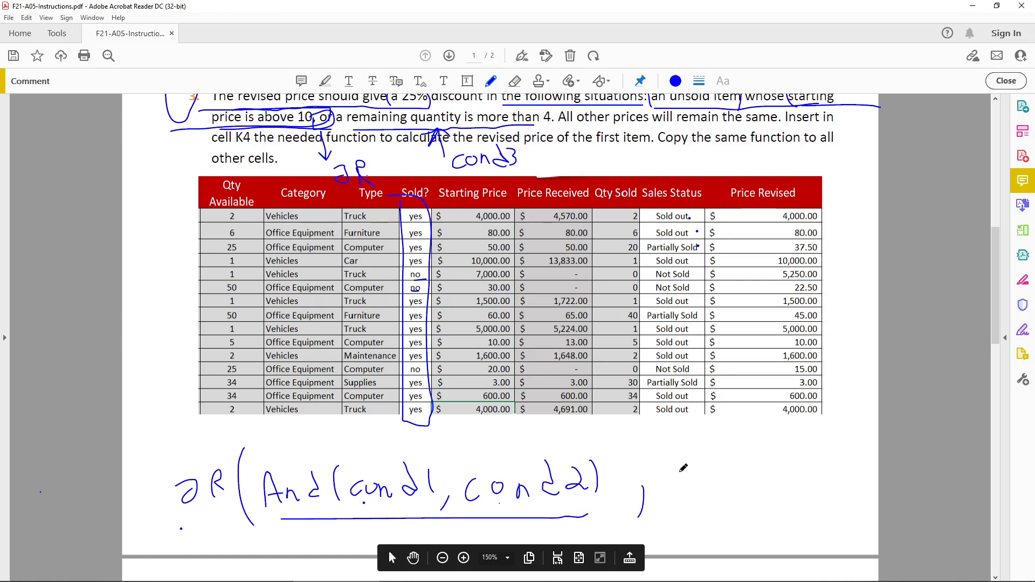
pyautogui.moveTo(677, 470)
pyautogui.mouseDown()
pyautogui.moveTo(674, 484)
pyautogui.moveTo(700, 473)
pyautogui.moveTo(715, 483)
pyautogui.moveTo(752, 453)
pyautogui.moveTo(761, 486)
pyautogui.moveTo(781, 469)
pyautogui.moveTo(788, 480)
pyautogui.mouseUp()
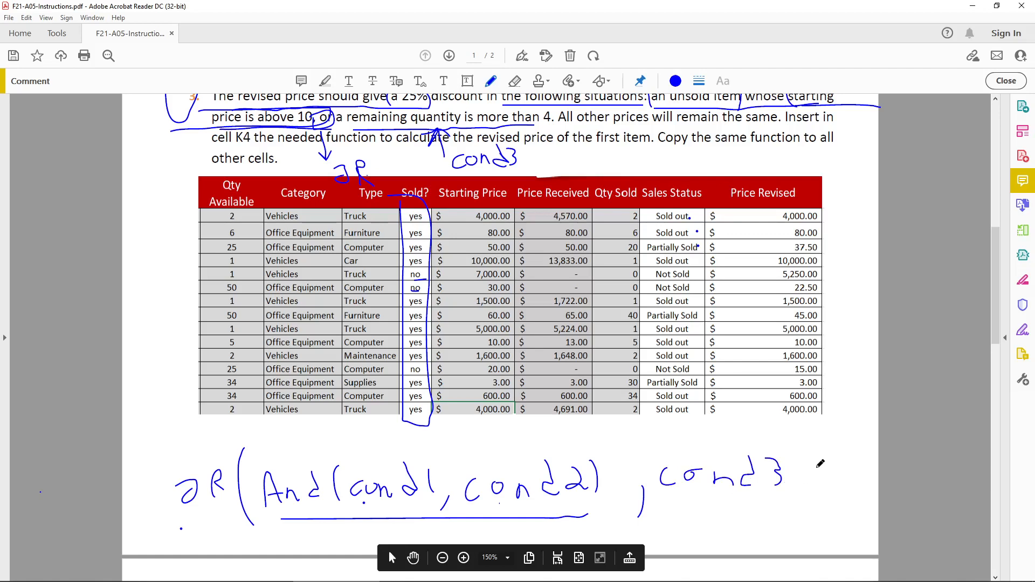
pyautogui.moveTo(798, 440); pyautogui.dragTo(800, 524)
pyautogui.moveTo(181, 530)
pyautogui.mouseDown()
pyautogui.moveTo(482, 539)
pyautogui.moveTo(833, 519)
pyautogui.mouseUp()
# Write "cond" beneath the underlined OR expression and mark each of its three conditions with a dot.
pyautogui.scroll(-1, 647, 518)
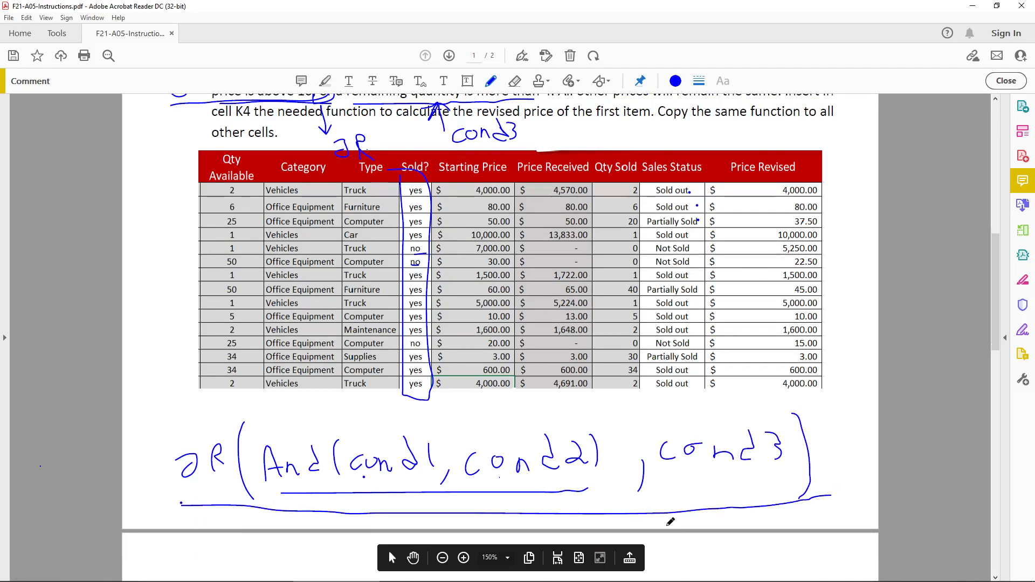
pyautogui.moveTo(208, 520); pyautogui.dragTo(208, 530)
pyautogui.moveTo(222, 522); pyautogui.dragTo(245, 531)
pyautogui.moveTo(258, 513); pyautogui.dragTo(263, 533)
pyautogui.click(397, 481)
pyautogui.click(506, 479)
pyautogui.click(711, 477)
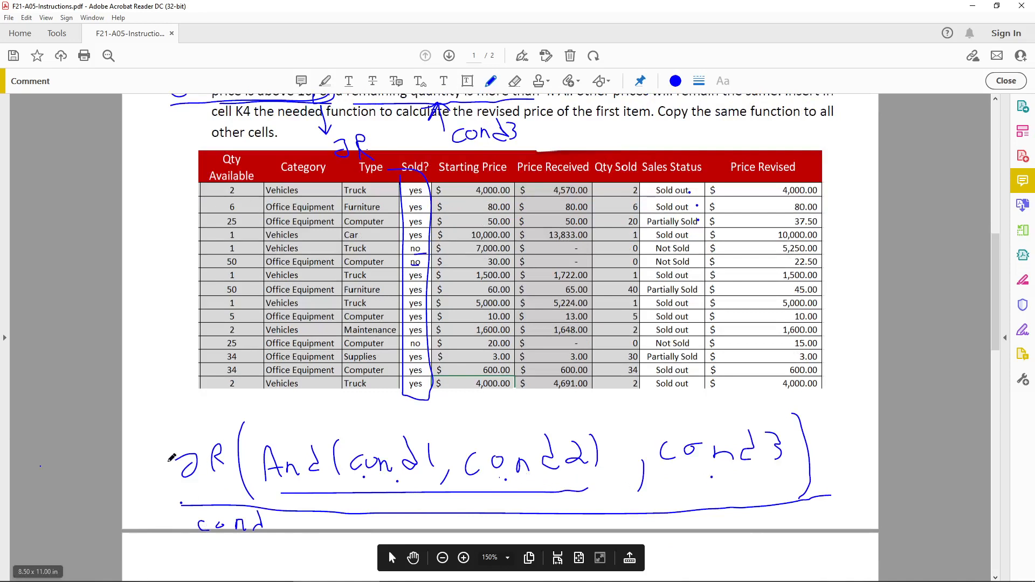
# Write "IF(" in front of the OR expression and add a comma after it.
pyautogui.moveTo(66, 429); pyautogui.dragTo(71, 484)
pyautogui.moveTo(34, 434); pyautogui.dragTo(97, 428)
pyautogui.moveTo(55, 491); pyautogui.dragTo(96, 491)
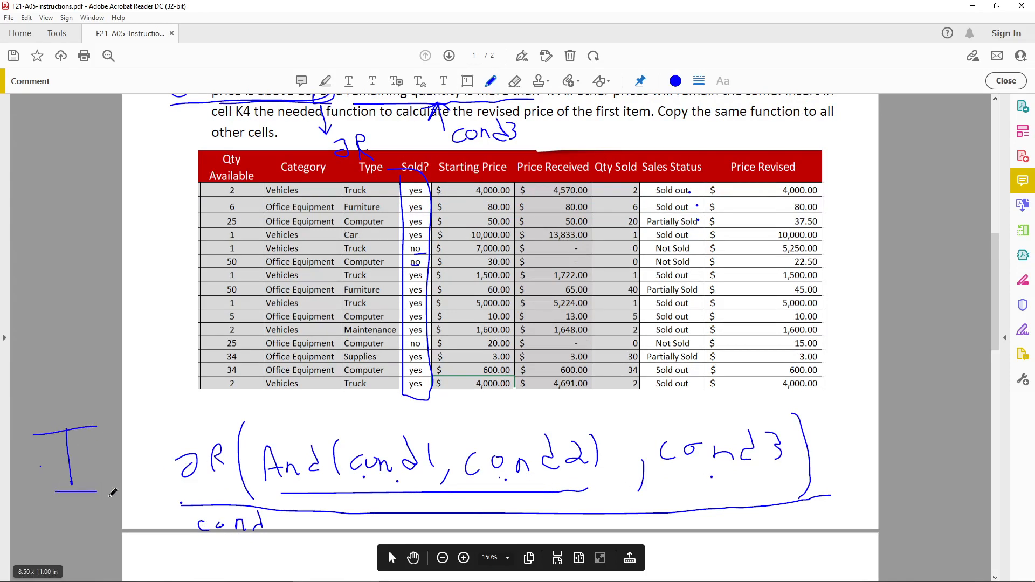
pyautogui.moveTo(135, 422); pyautogui.dragTo(127, 502)
pyautogui.moveTo(108, 463); pyautogui.dragTo(137, 461)
pyautogui.moveTo(176, 520); pyautogui.dragTo(177, 405)
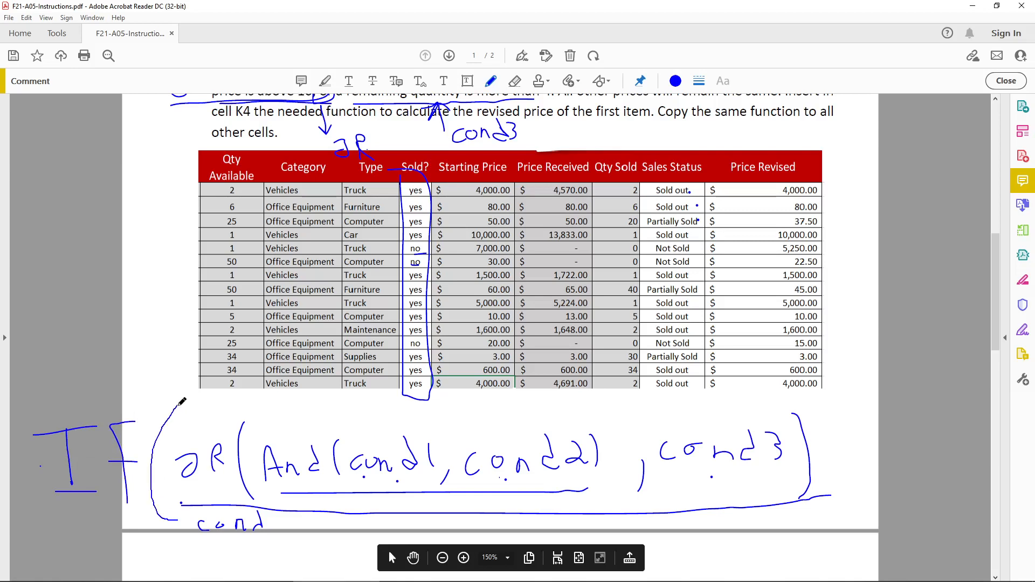
pyautogui.moveTo(831, 459); pyautogui.dragTo(832, 529)
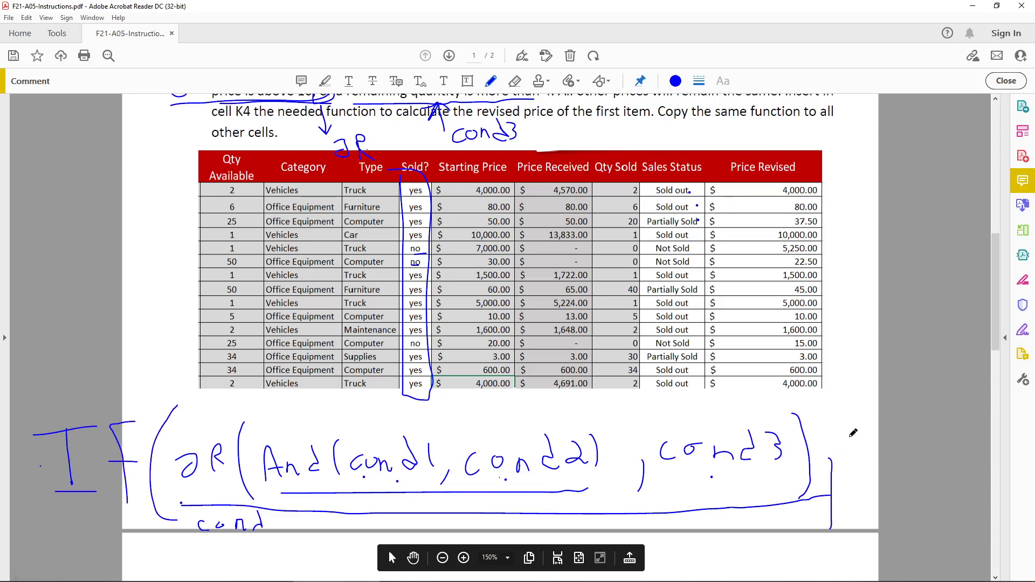
# Write "25% ??" as the value-if-true argument of the handwritten IF, followed by a comma and a closing parenthesis.
pyautogui.moveTo(854, 423); pyautogui.dragTo(855, 457)
pyautogui.moveTo(850, 419)
pyautogui.mouseDown()
pyautogui.moveTo(856, 456)
pyautogui.moveTo(892, 408)
pyautogui.mouseUp()
pyautogui.moveTo(906, 407)
pyautogui.mouseDown()
pyautogui.moveTo(900, 439)
pyautogui.moveTo(899, 418)
pyautogui.moveTo(945, 422)
pyautogui.moveTo(955, 462)
pyautogui.mouseUp()
pyautogui.click(933, 436)
pyautogui.click(943, 443)
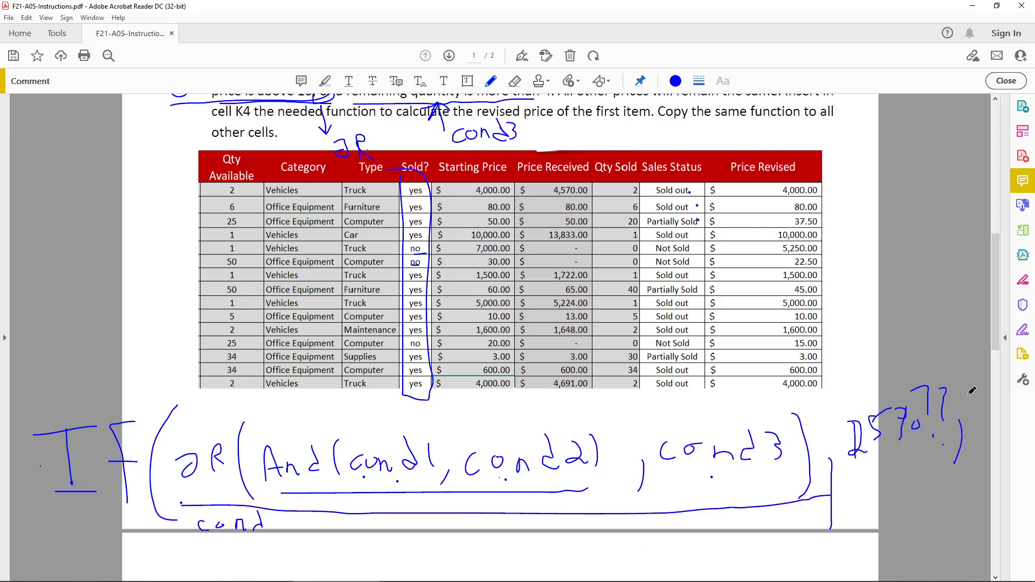
pyautogui.moveTo(976, 385); pyautogui.dragTo(975, 426)
pyautogui.moveTo(946, 342); pyautogui.dragTo(991, 483)
# Switch to the A05-datafile workbook in Excel and start the L4 Price Revised formula with =IF(OR(AND(.
pyautogui.scroll(3, 656, 460)
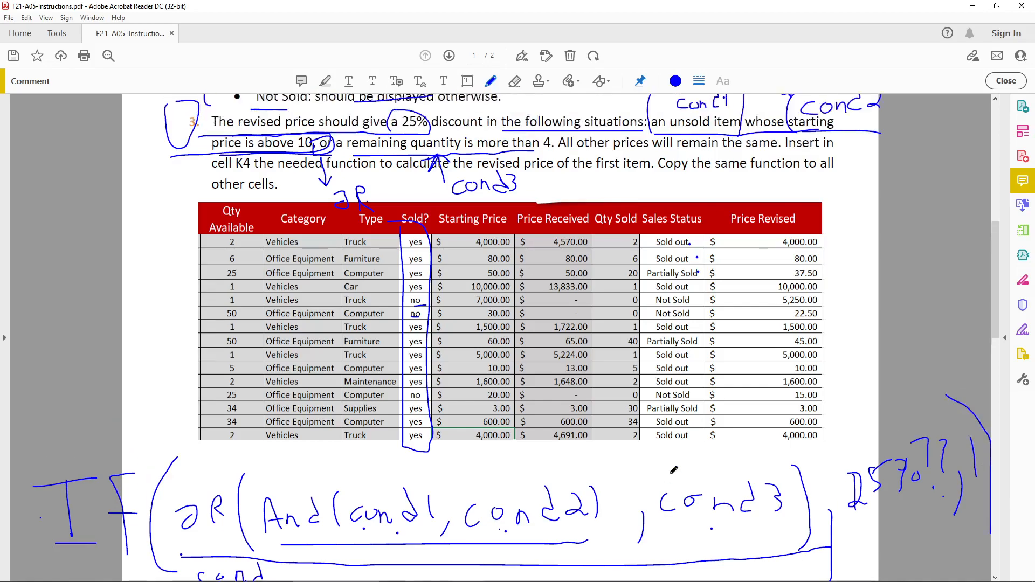
pyautogui.click(360, 579)
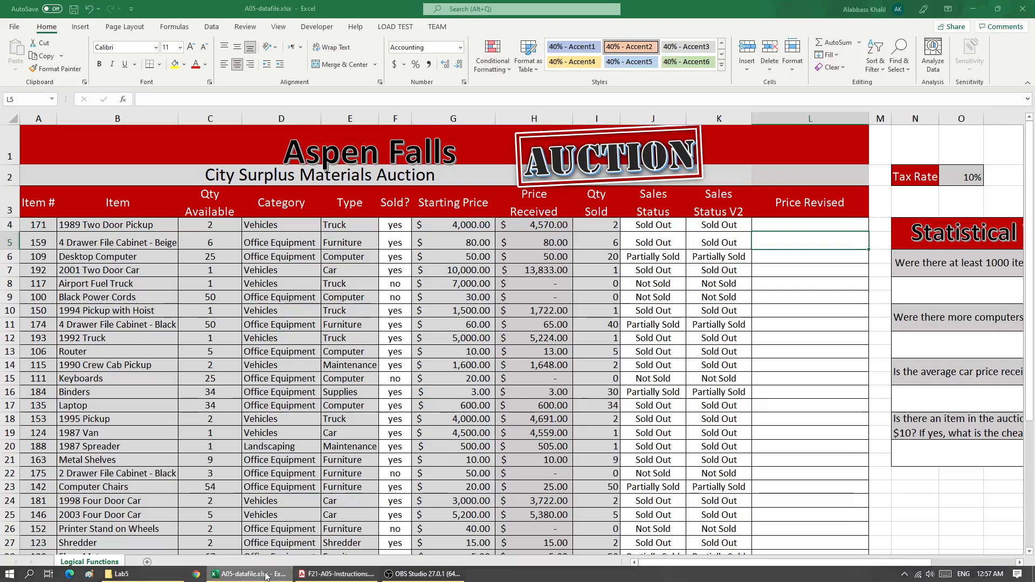
pyautogui.click(822, 222)
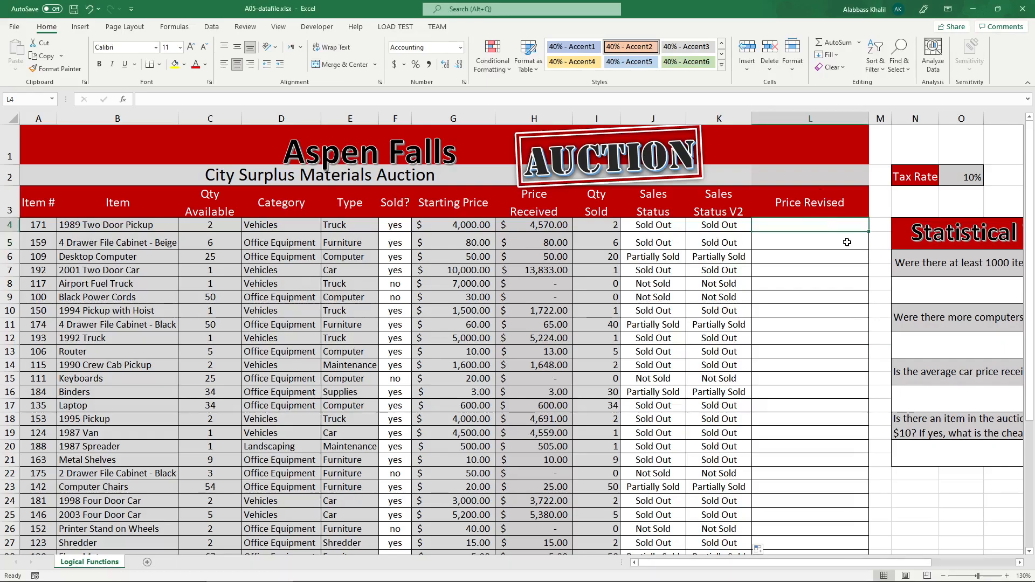
pyautogui.write('=if')
pyautogui.press('Tab')
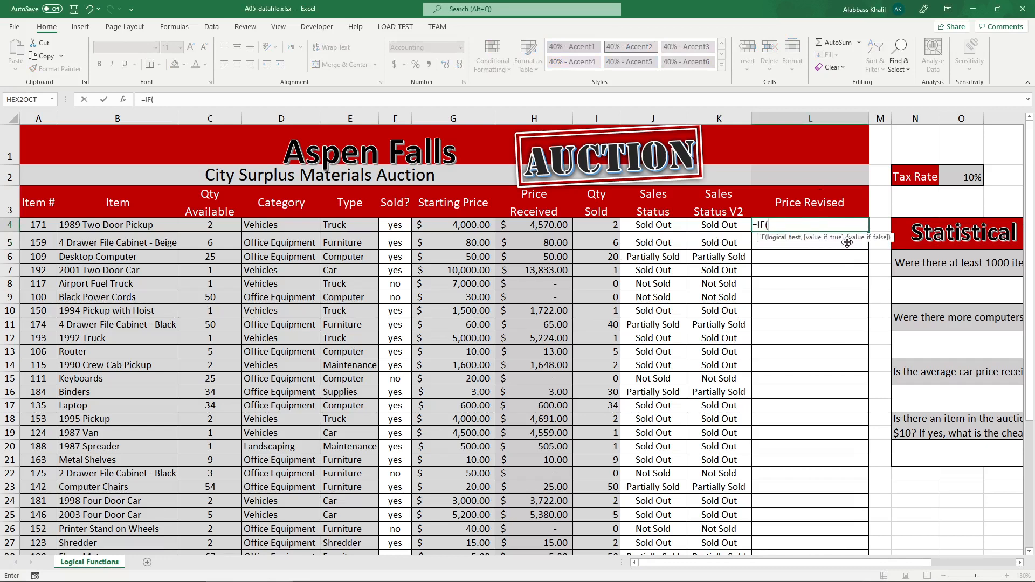
pyautogui.write('or')
pyautogui.press('Tab')
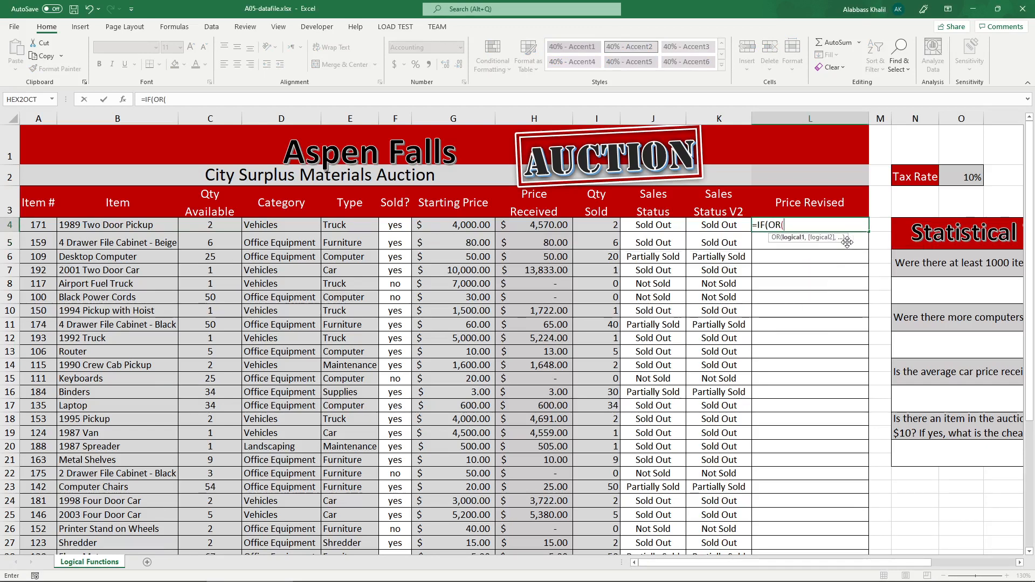
pyautogui.write('and')
pyautogui.press('Tab')
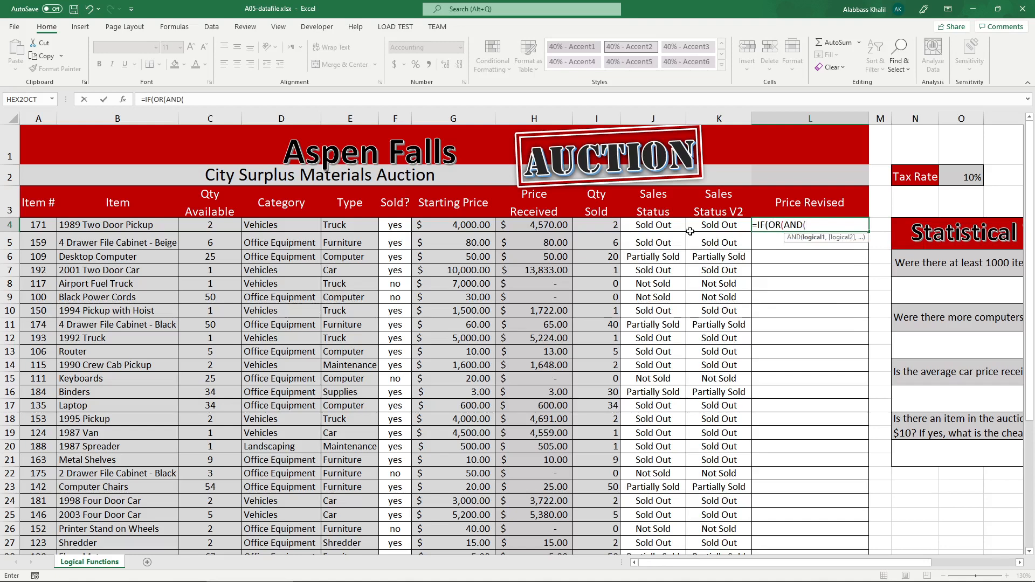
# Fill the AND function in L4 with the tests F4 = "yes" and G4 > 10, and close its parenthesis.
pyautogui.click(392, 230)
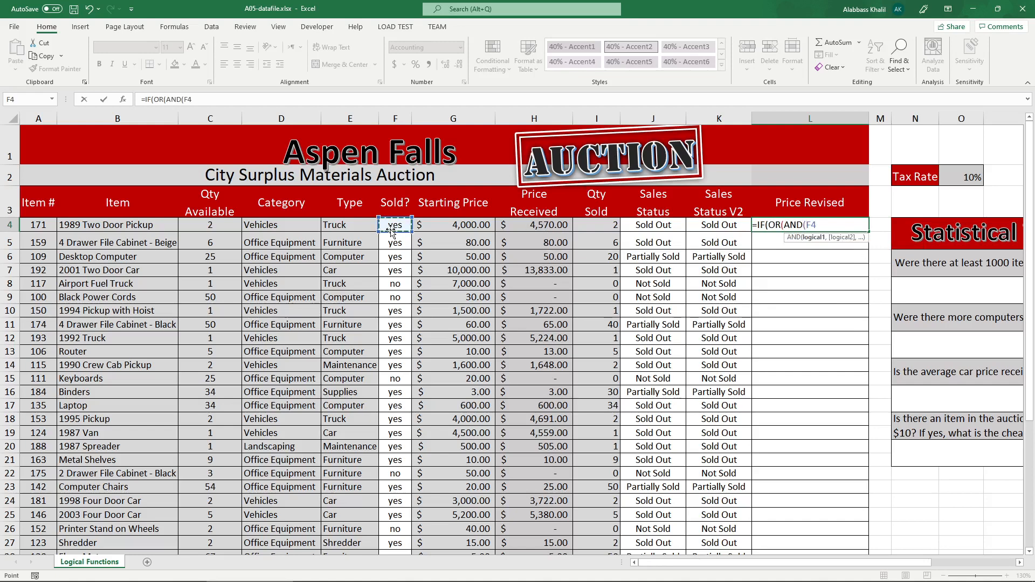
pyautogui.write('= "yes",')
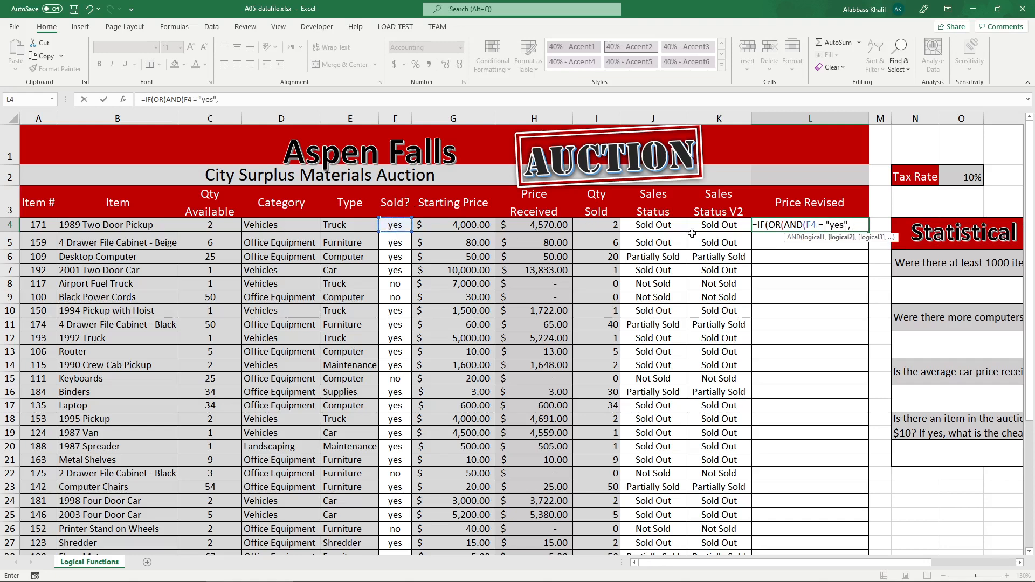
pyautogui.click(476, 227)
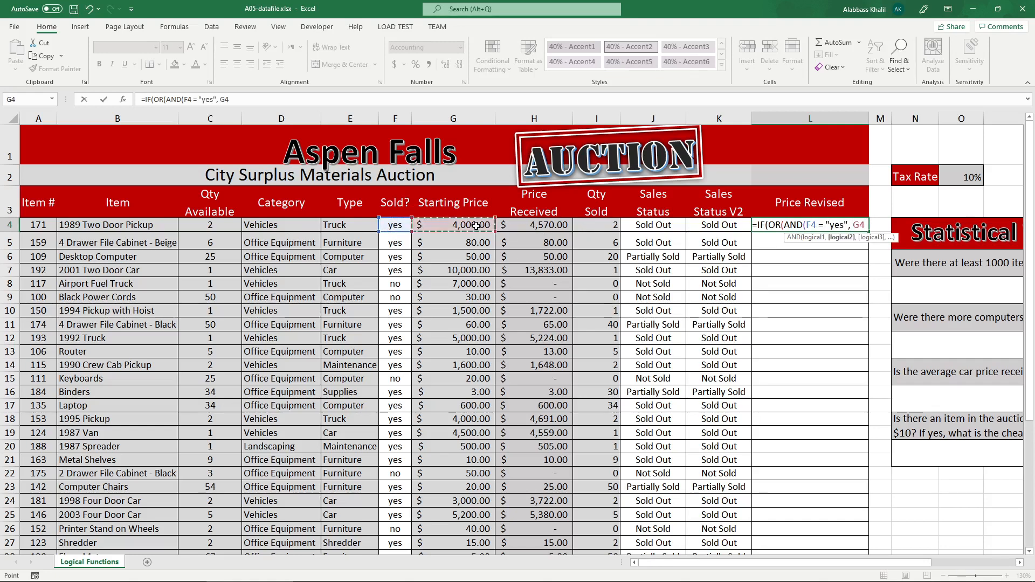
pyautogui.write('> 10')
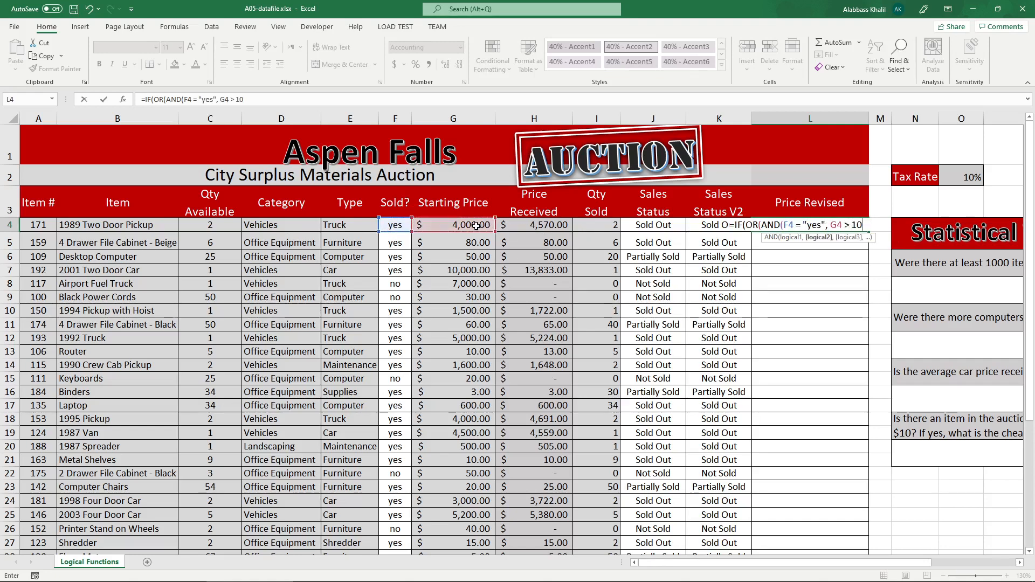
pyautogui.write(')')
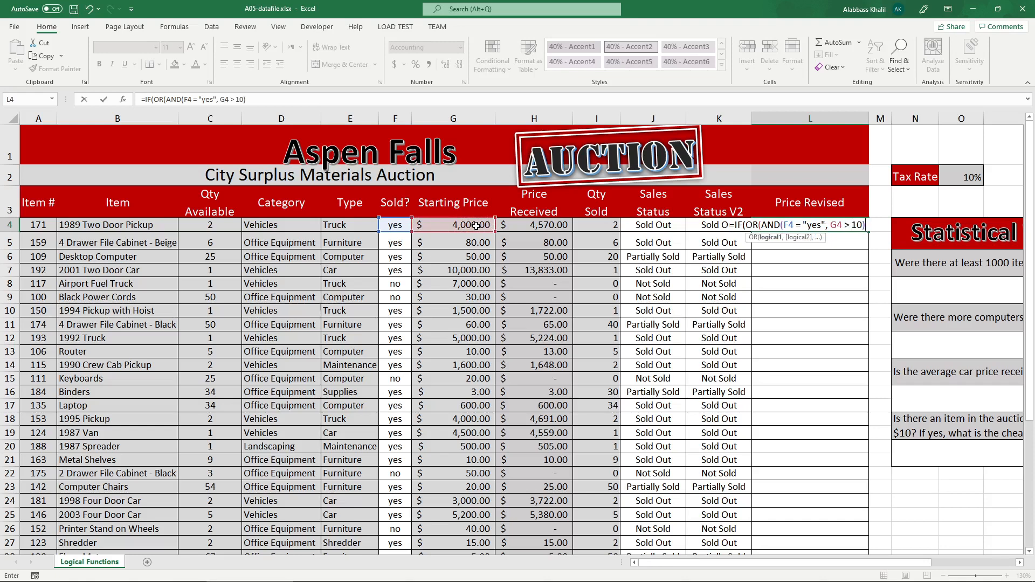
# Review the AND expression in the L4 formula and add a comma after it for the OR function's second condition.
pyautogui.moveTo(864, 226); pyautogui.dragTo(788, 229)
pyautogui.doubleClick(828, 230)
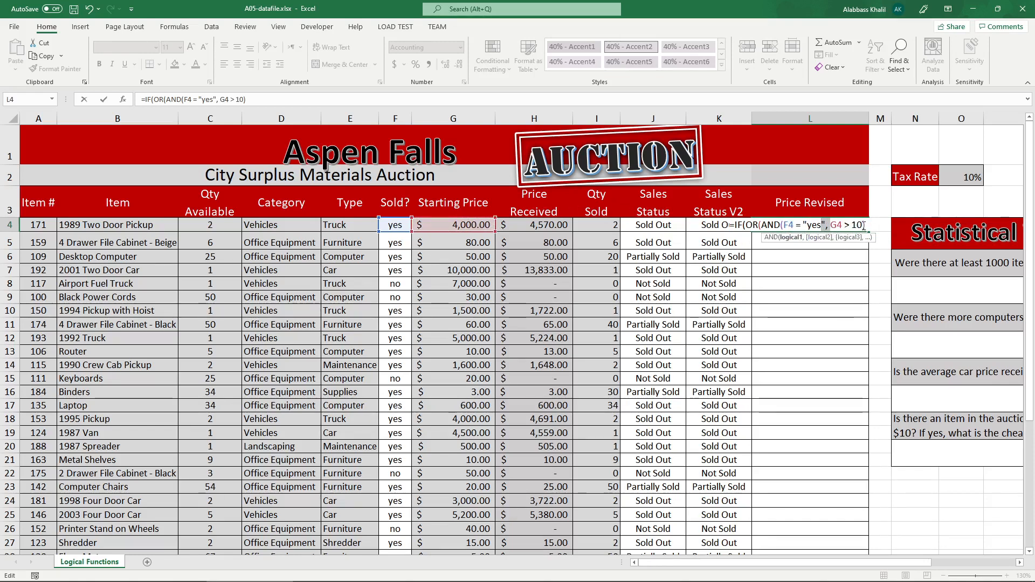
pyautogui.click(864, 226)
pyautogui.click(866, 226)
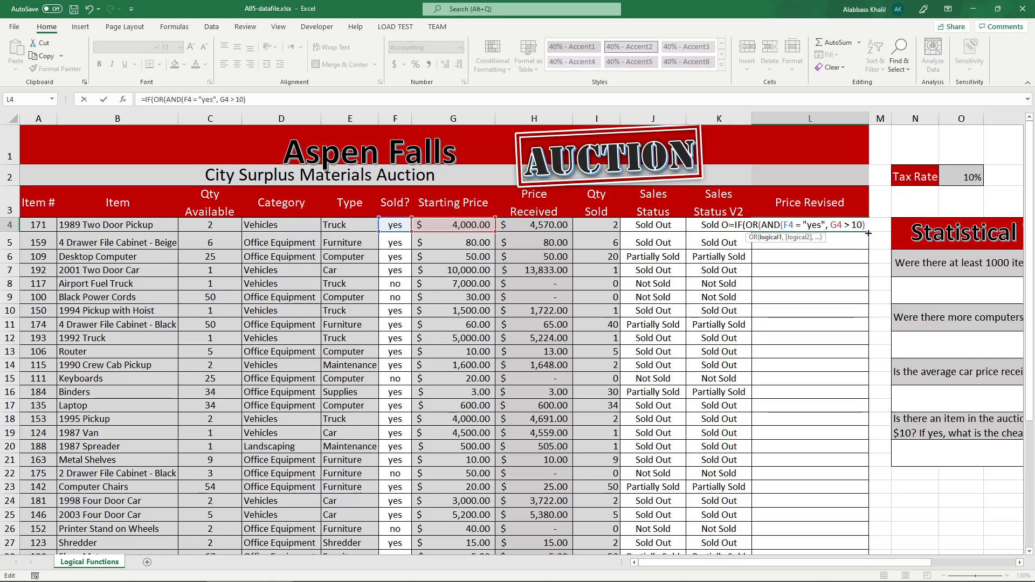
pyautogui.write(',')
pyautogui.moveTo(761, 226); pyautogui.dragTo(866, 225)
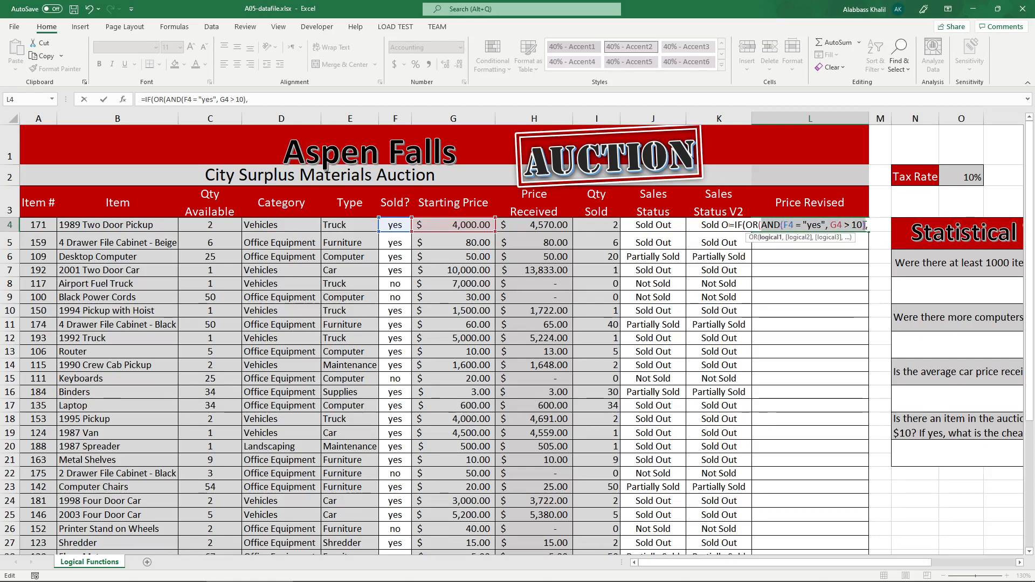
pyautogui.click(870, 225)
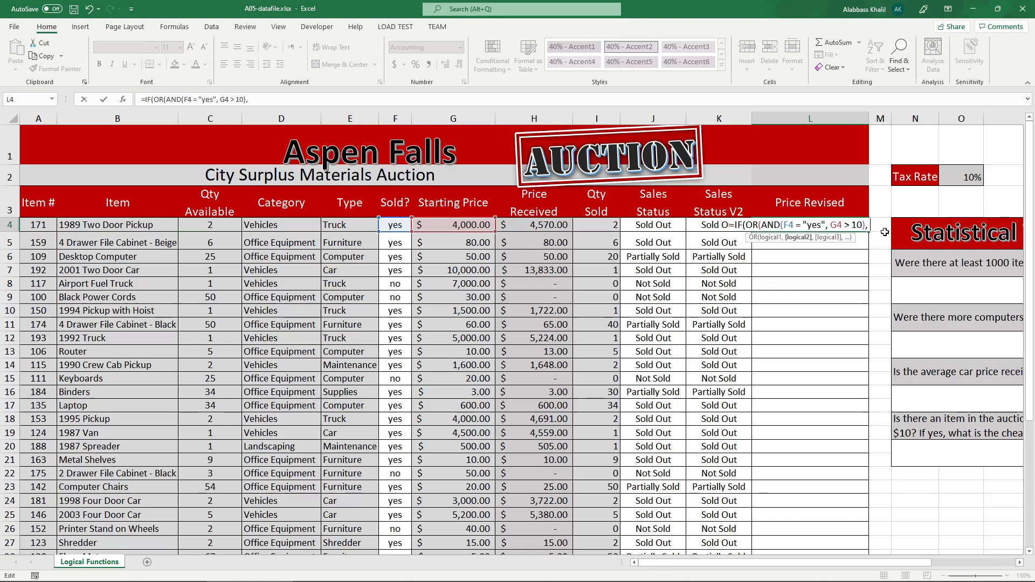
pyautogui.click(586, 119)
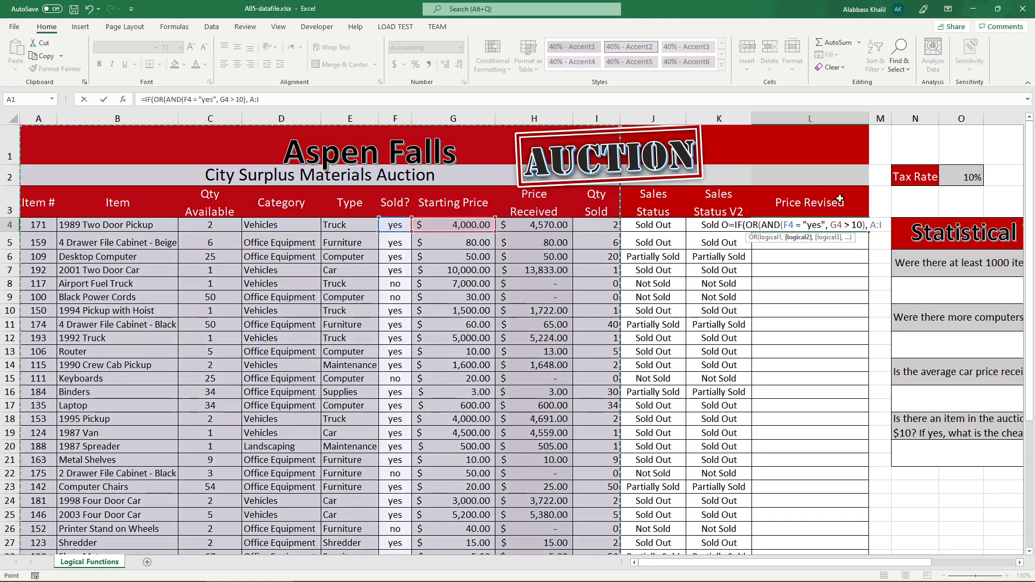
pyautogui.click(885, 226)
pyautogui.press('BackSpace')
pyautogui.press('BackSpace')
pyautogui.press('BackSpace')
pyautogui.press('BackSpace')
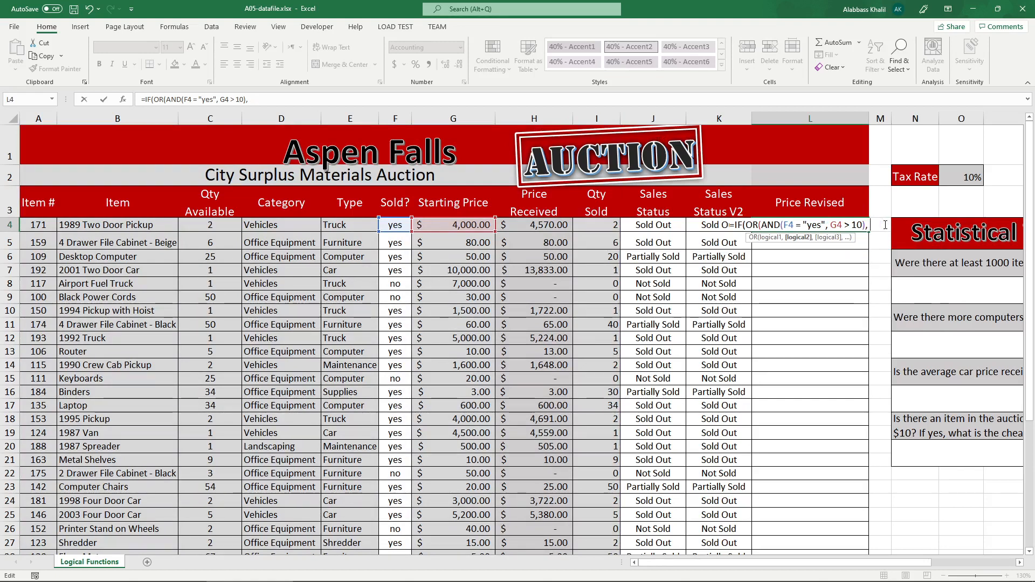
# Enter C4 - I4 > 4 as the OR function's second condition in the L4 formula and close the OR parenthesis.
pyautogui.write('I')
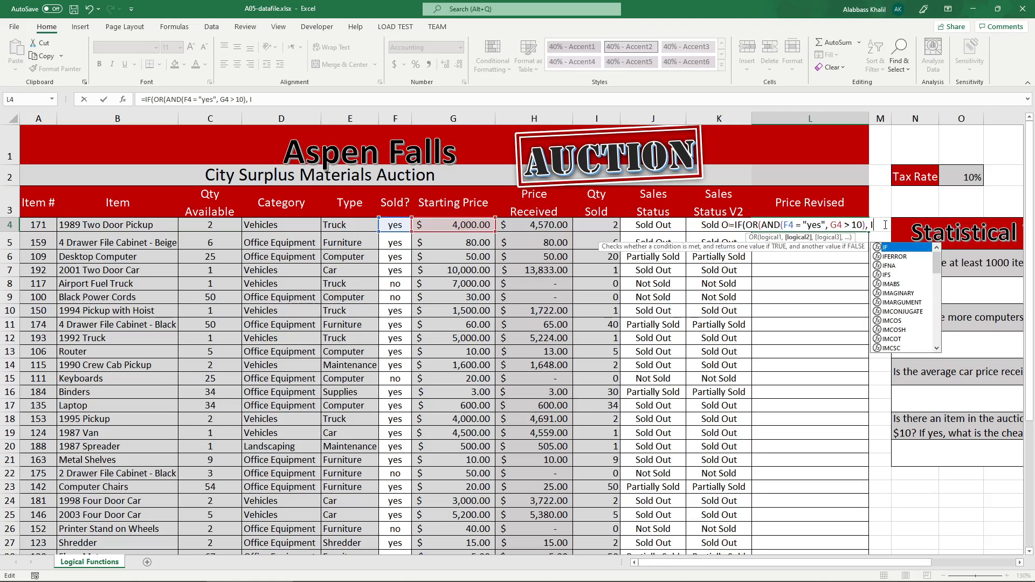
pyautogui.press('BackSpace')
pyautogui.write('C 4 - ')
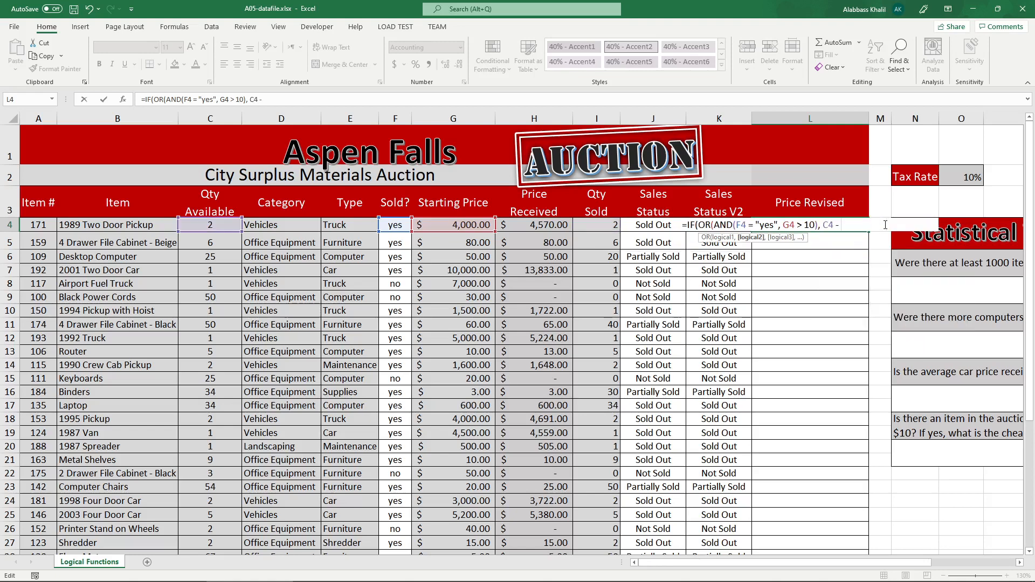
pyautogui.write('I')
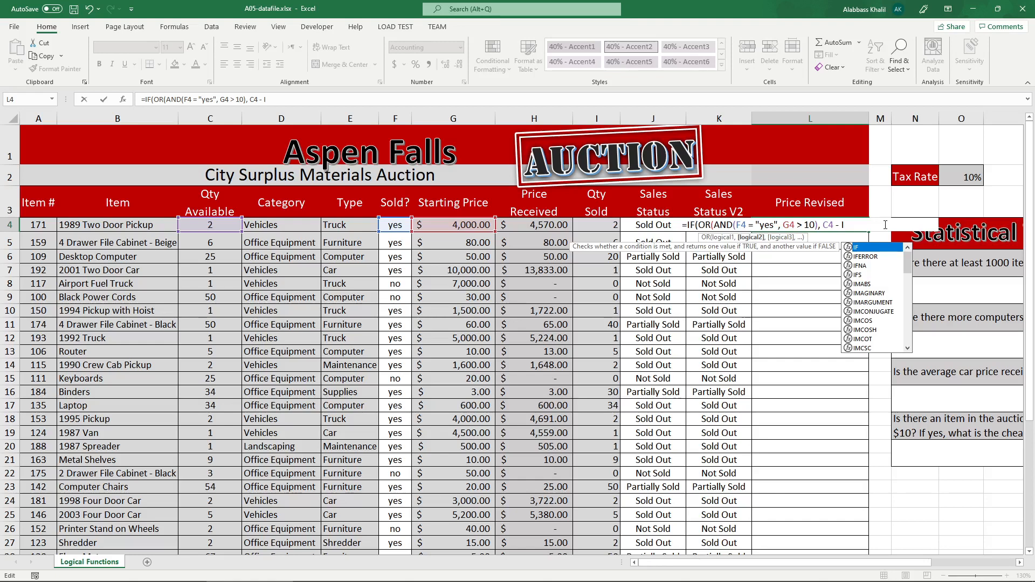
pyautogui.write('4')
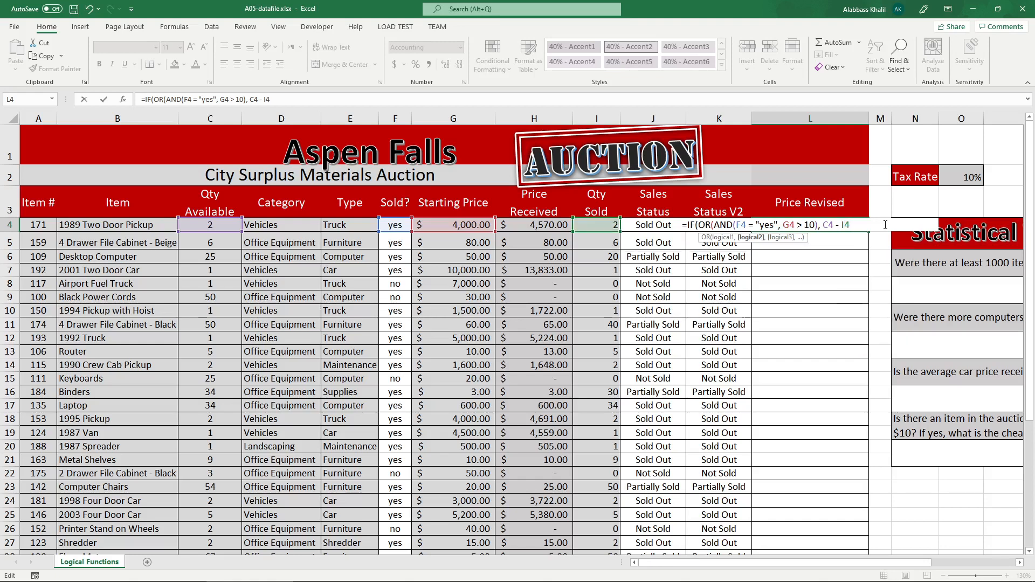
pyautogui.write(' > 4)')
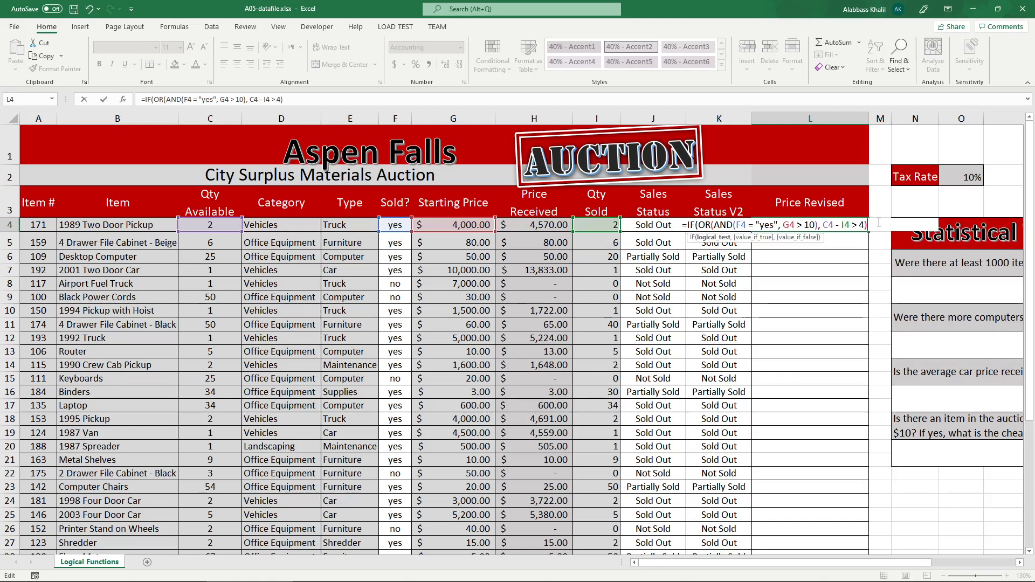
# Review the two OR conditions in the L4 formula, the AND expression and the remaining-quantity test C4 - I4 > 4.
pyautogui.doubleClick(827, 224)
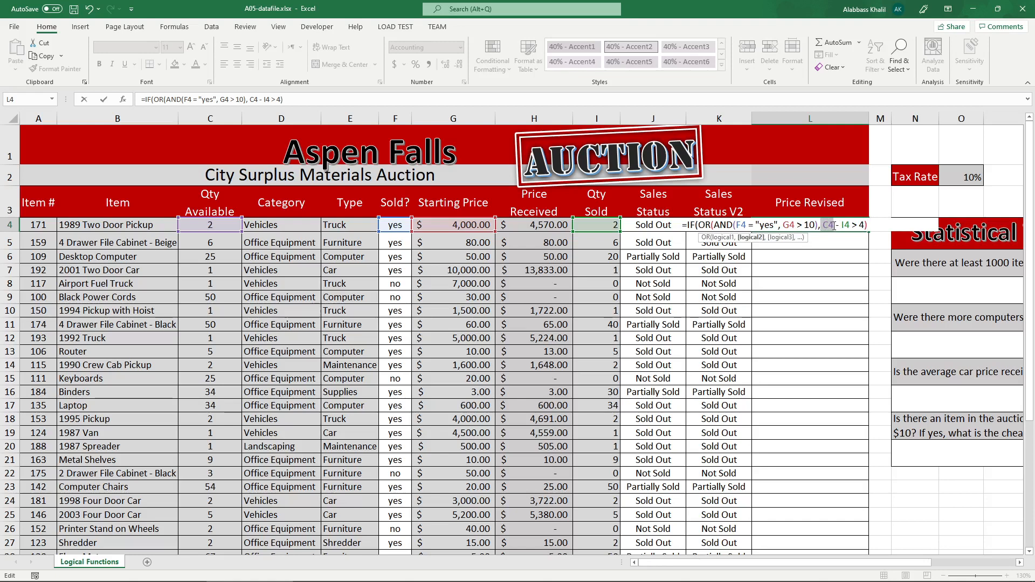
pyautogui.doubleClick(845, 225)
pyautogui.moveTo(854, 226); pyautogui.dragTo(875, 221)
pyautogui.click(875, 221)
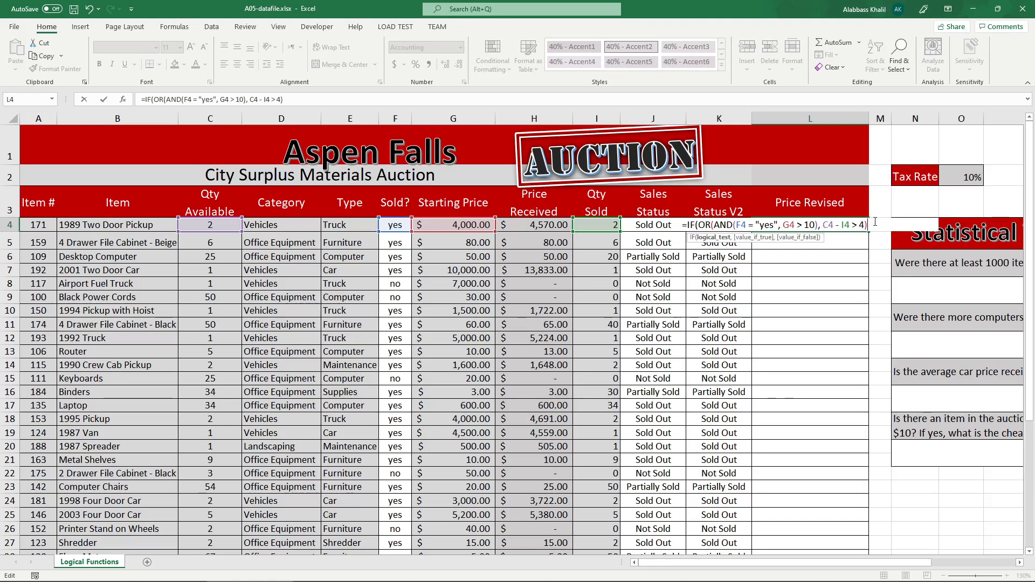
pyautogui.moveTo(871, 222); pyautogui.dragTo(720, 230)
pyautogui.click(852, 231)
pyautogui.moveTo(876, 224); pyautogui.dragTo(818, 226)
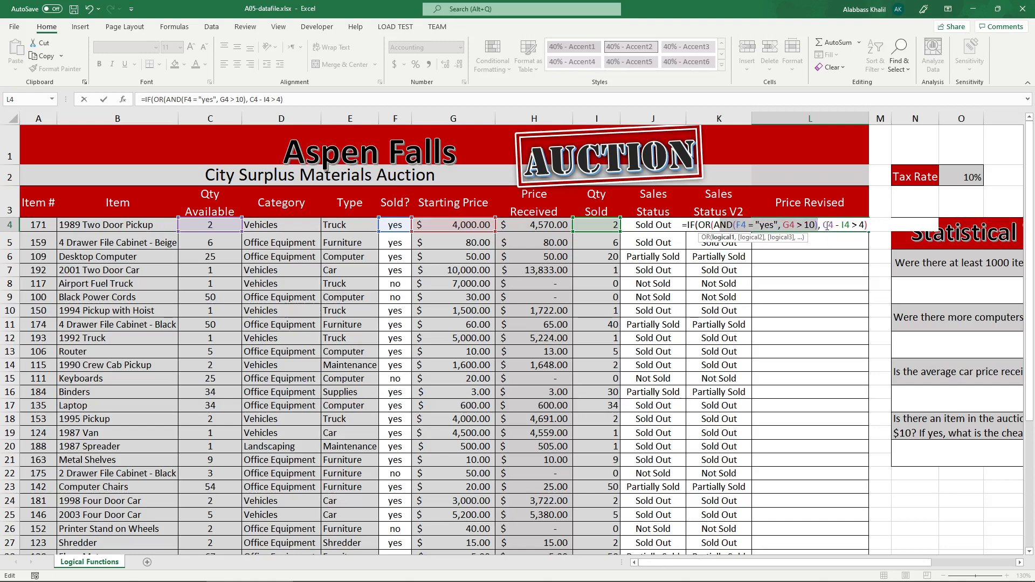
pyautogui.moveTo(823, 226); pyautogui.dragTo(864, 227)
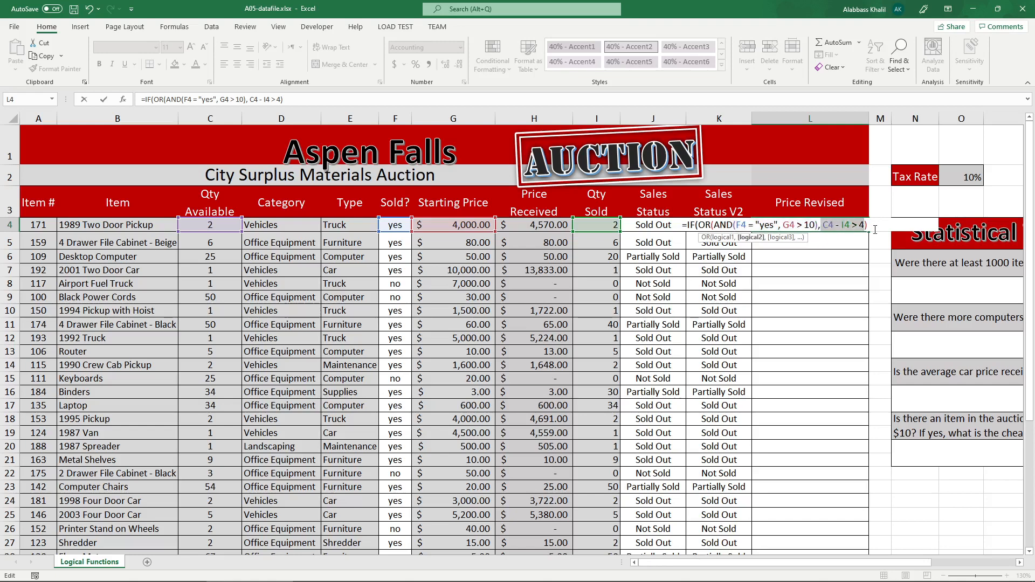
pyautogui.click(874, 227)
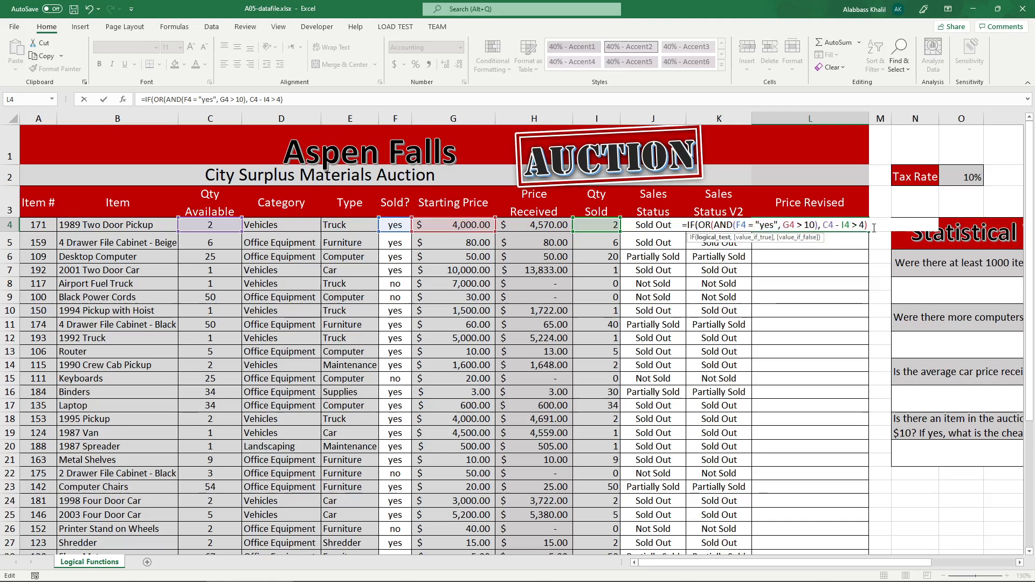
# Add a comma after the OR test in L4 and enter G4 - G4*25% as the value-if-true argument.
pyautogui.write(',')
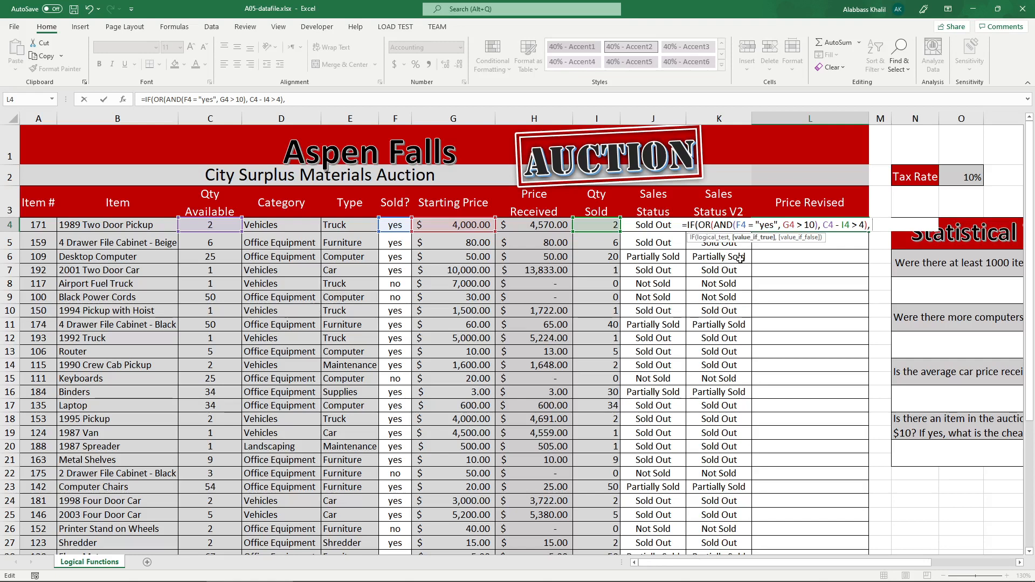
pyautogui.click(440, 227)
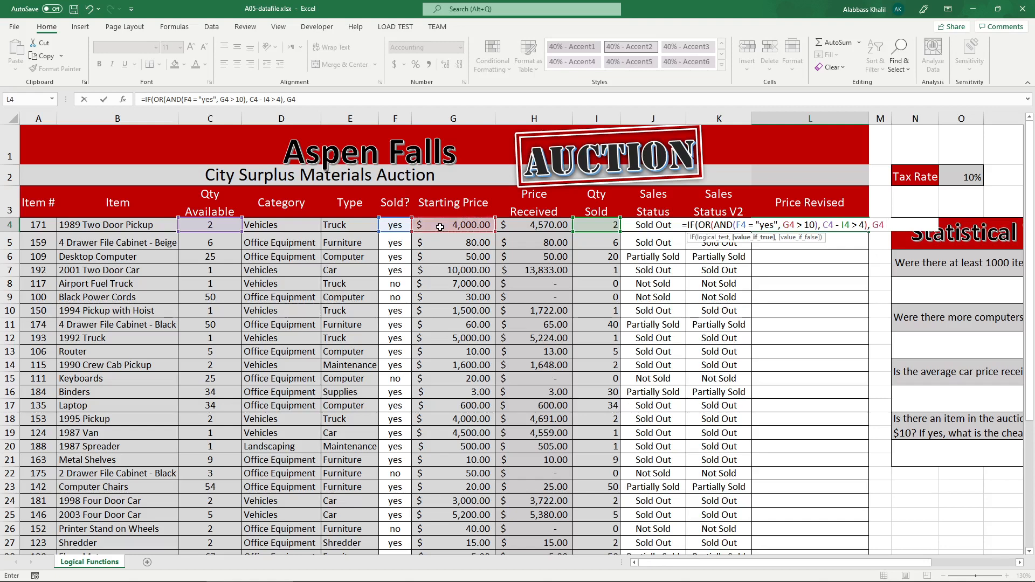
pyautogui.write('-')
pyautogui.click(452, 225)
pyautogui.write('*')
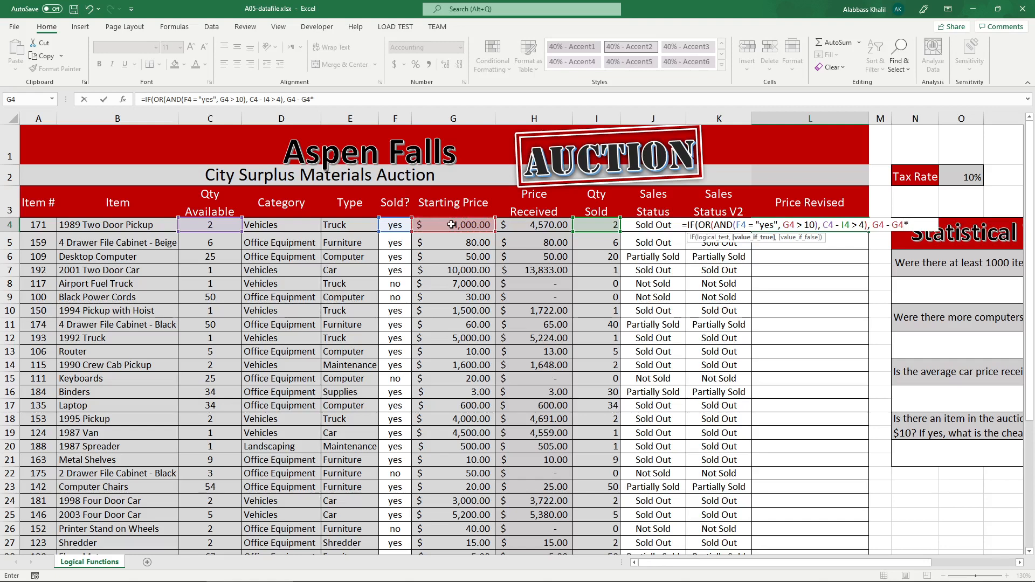
pyautogui.write('0.25')
pyautogui.press('BackSpace')
pyautogui.press('BackSpace')
pyautogui.press('BackSpace')
pyautogui.press('BackSpace')
pyautogui.write('25%')
# Rewrite the value-if-true argument of the L4 formula as G4 * 0.75.
pyautogui.press('BackSpace')
pyautogui.press('BackSpace')
pyautogui.press('BackSpace')
pyautogui.press('BackSpace')
pyautogui.press('BackSpace')
pyautogui.press('BackSpace')
pyautogui.write('75%')
pyautogui.press('BackSpace')
pyautogui.press('BackSpace')
pyautogui.press('BackSpace')
pyautogui.write('0.75')
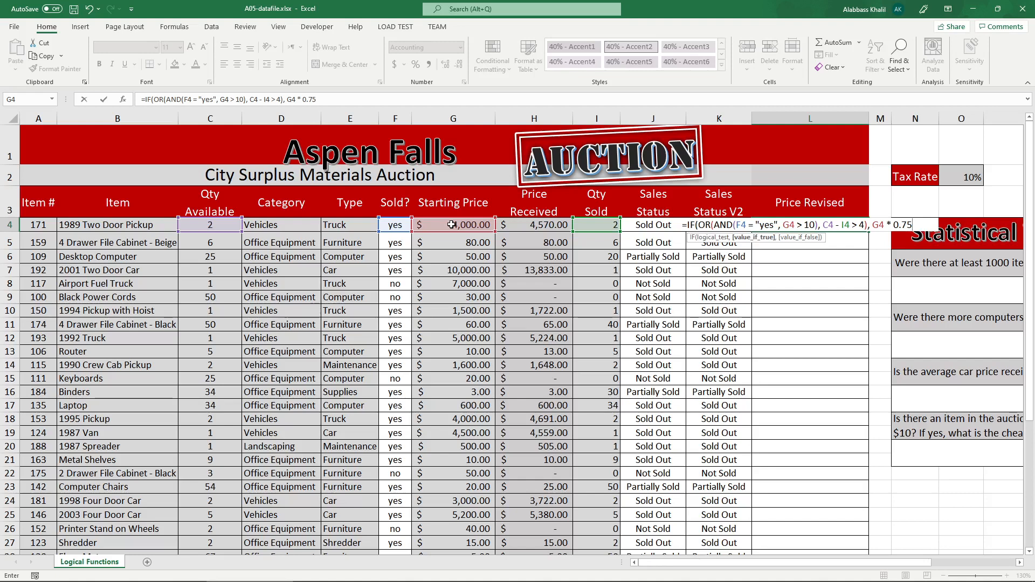
# Add G4 as the value-if-false argument, close the IF parenthesis and commit the L4 formula.
pyautogui.write(',')
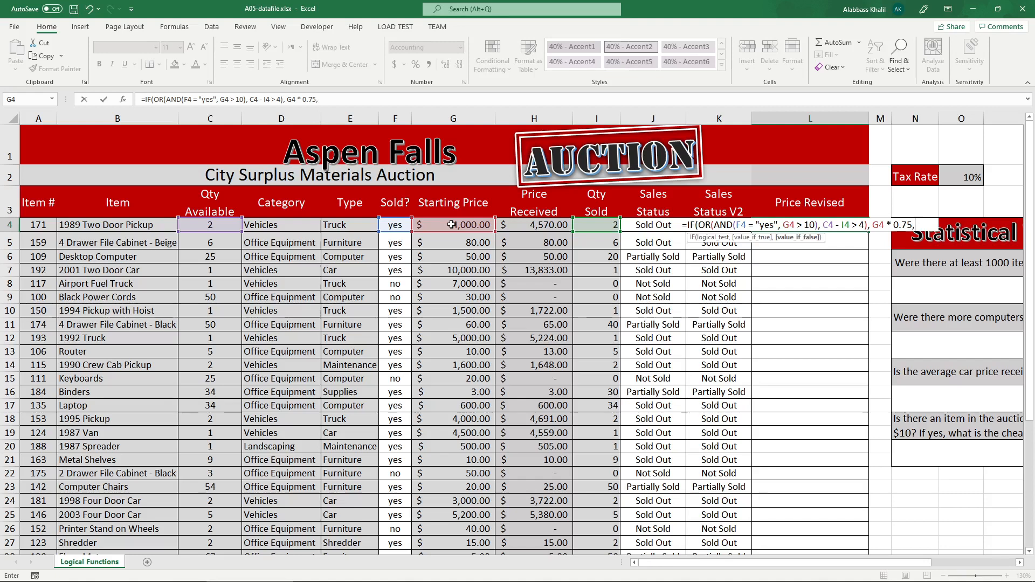
pyautogui.write(' G4)')
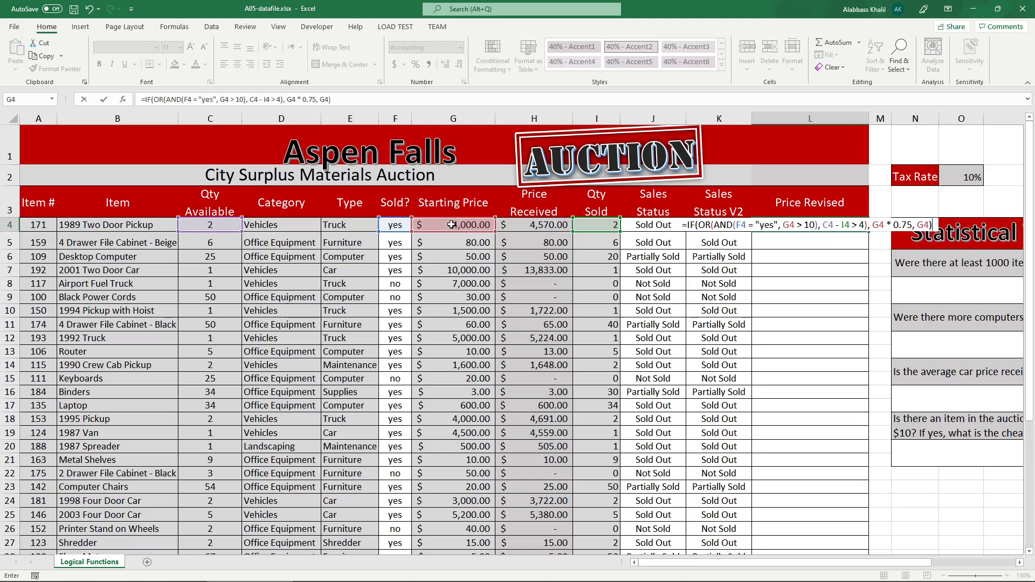
pyautogui.press('Return')
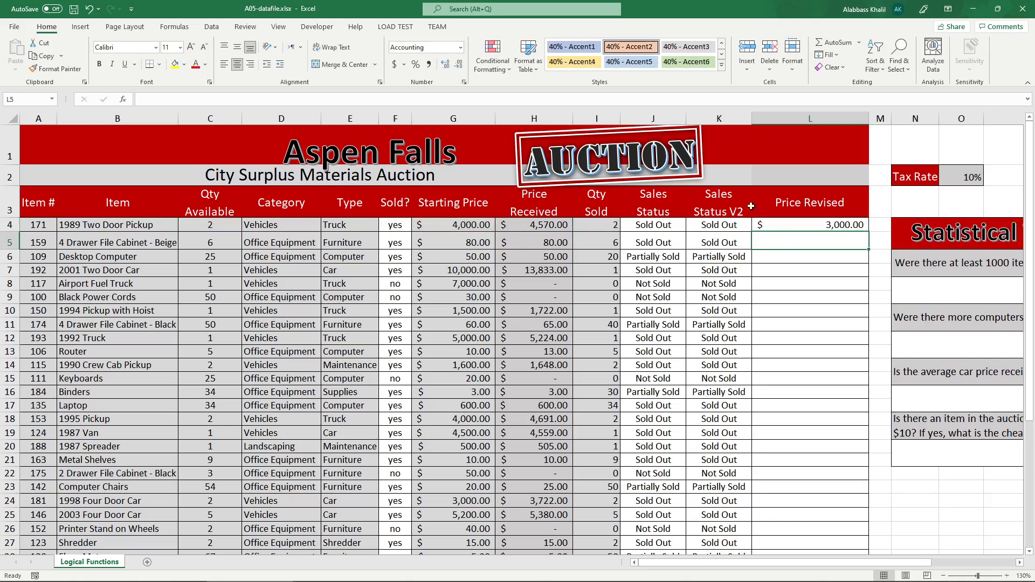
# Copy the L4 formula down the Price Revised column and check the cells L4 to L6.
pyautogui.click(852, 224)
pyautogui.doubleClick(868, 230)
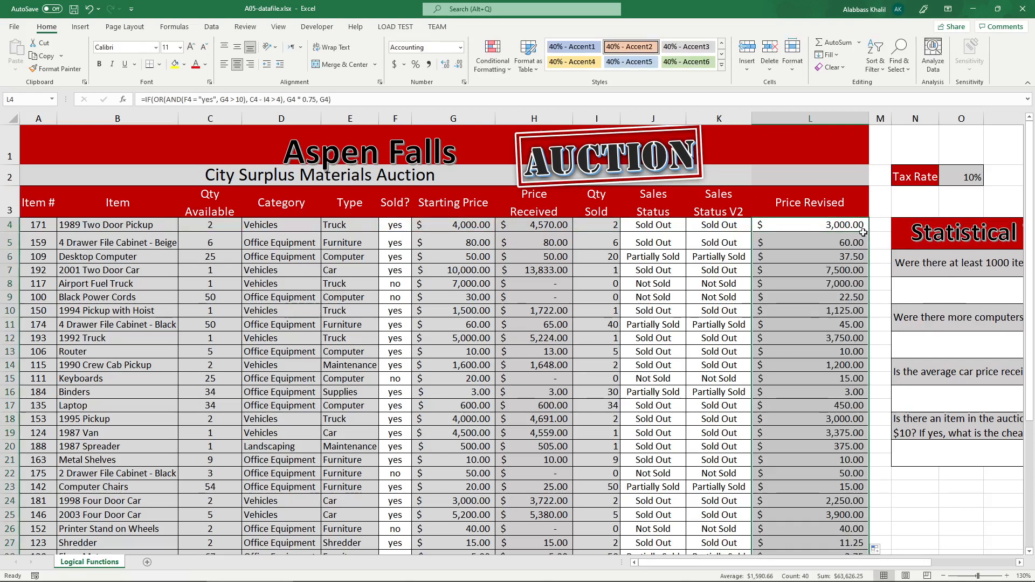
pyautogui.click(857, 229)
pyautogui.click(857, 243)
pyautogui.click(856, 256)
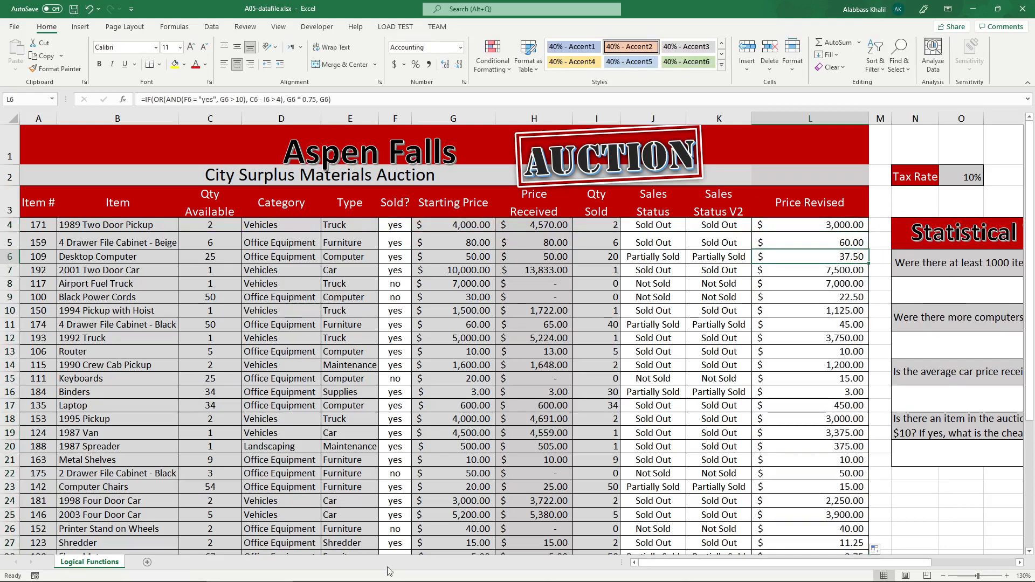
# Underline the first Price Revised value in the sample table of the F21-A05-Instructions PDF, then return to the Excel workbook.
pyautogui.click(335, 574)
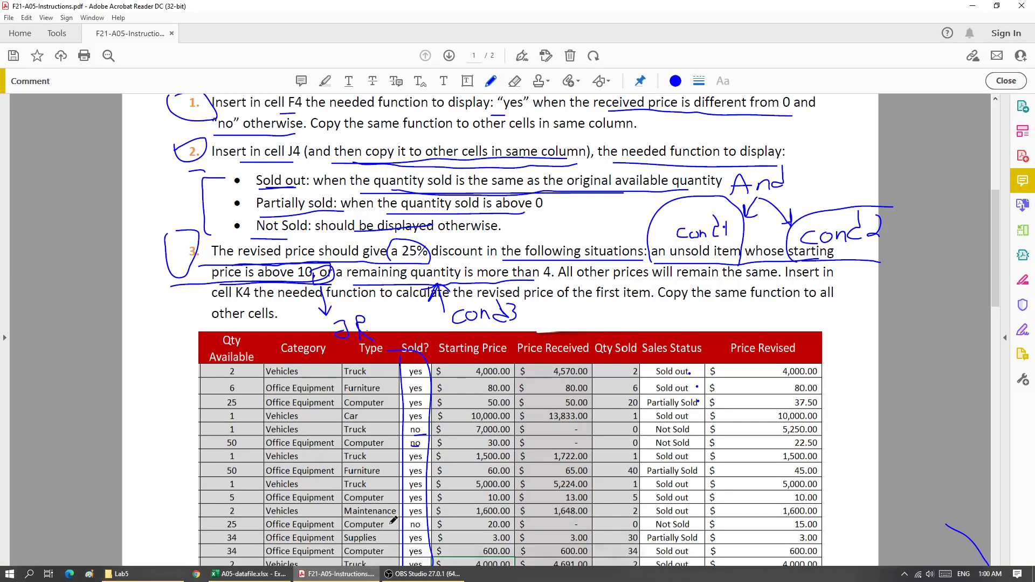
pyautogui.moveTo(779, 373); pyautogui.dragTo(825, 372)
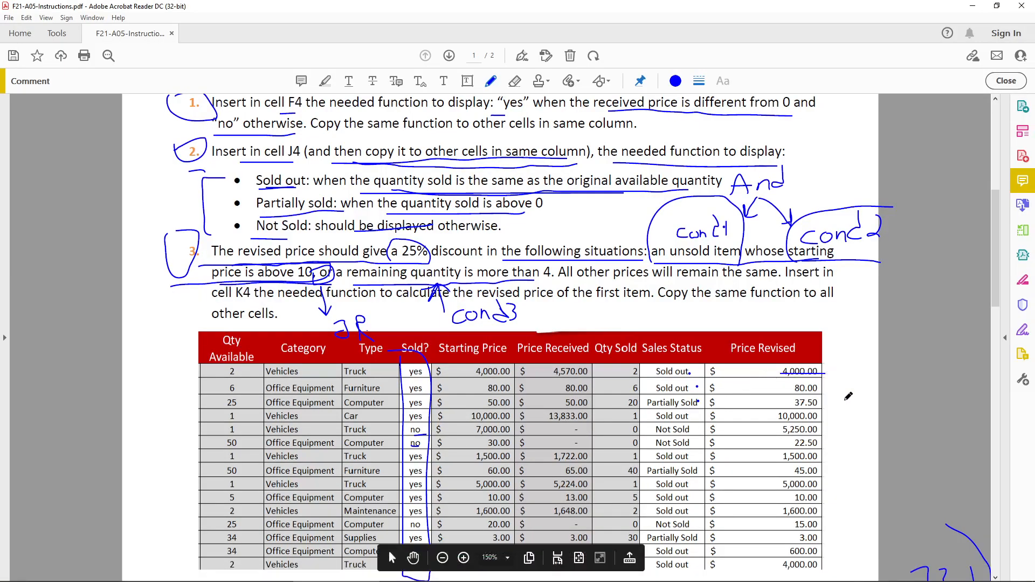
pyautogui.click(248, 574)
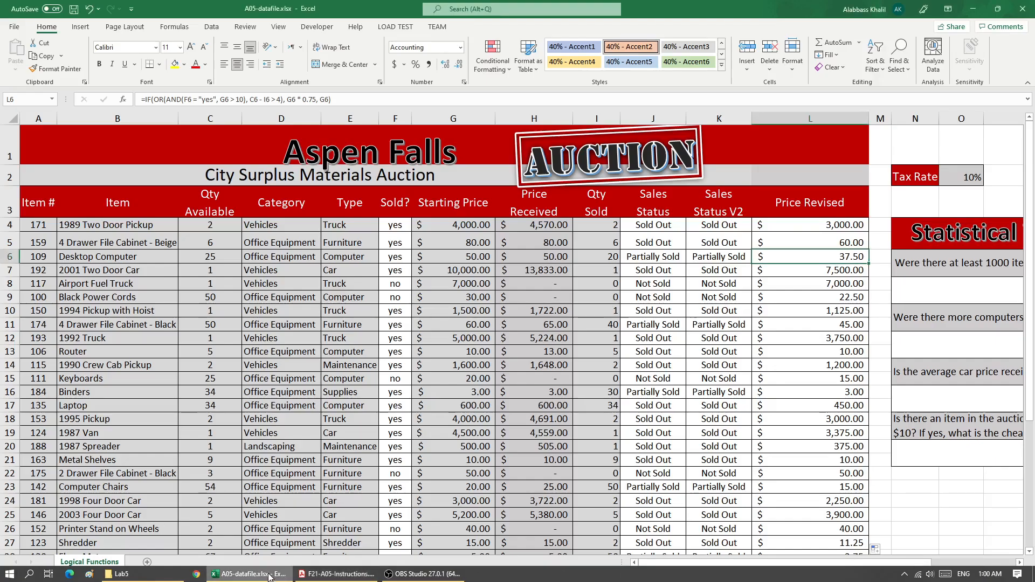
# Select the "yes" criterion in the L4 formula, underline "unsold item" in instruction 3 of the PDF, and return to Excel.
pyautogui.doubleClick(819, 225)
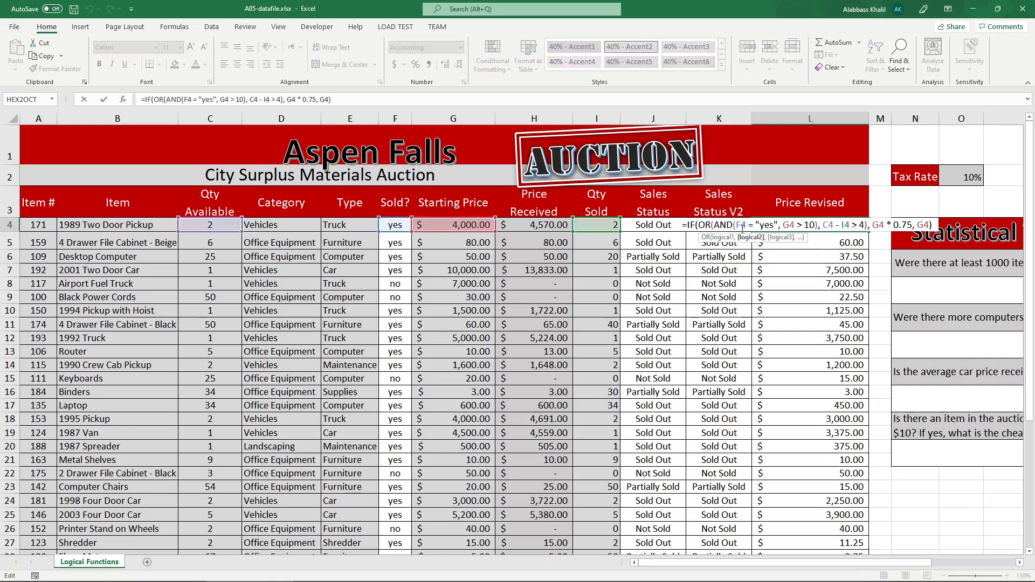
pyautogui.click(738, 225)
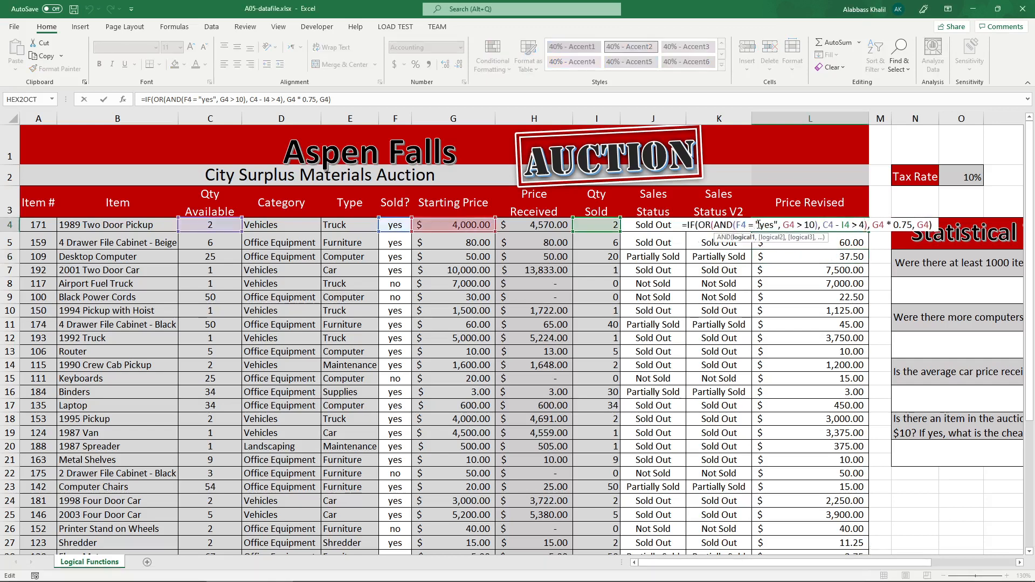
pyautogui.moveTo(756, 225); pyautogui.dragTo(777, 226)
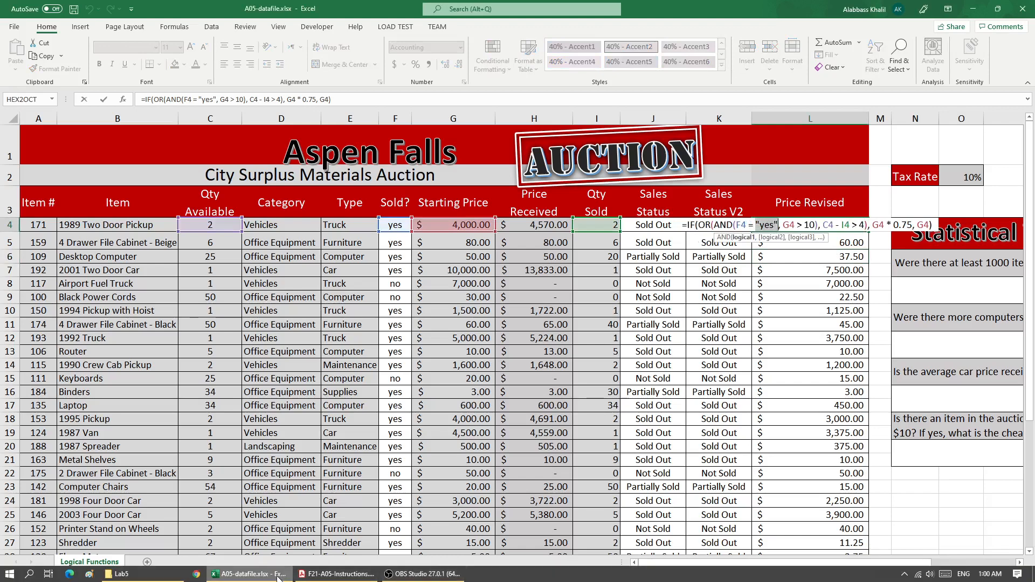
pyautogui.click(250, 574)
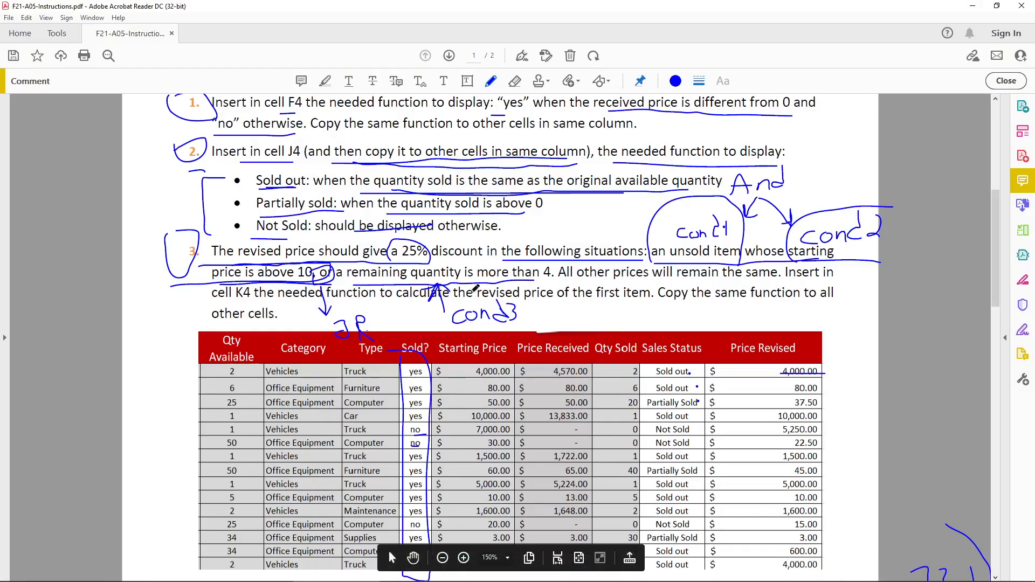
pyautogui.moveTo(687, 249); pyautogui.dragTo(674, 255)
pyautogui.click(264, 579)
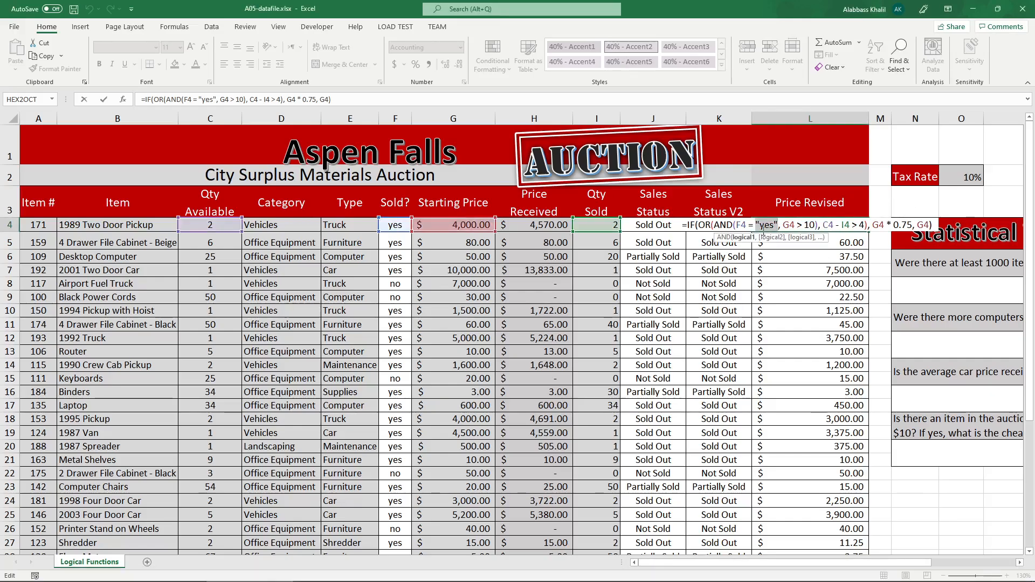
# Change the F4 criterion in the L4 formula from "yes" to "no" and commit the formula.
pyautogui.press('BackSpace')
pyautogui.press('BackSpace')
pyautogui.press('BackSpace')
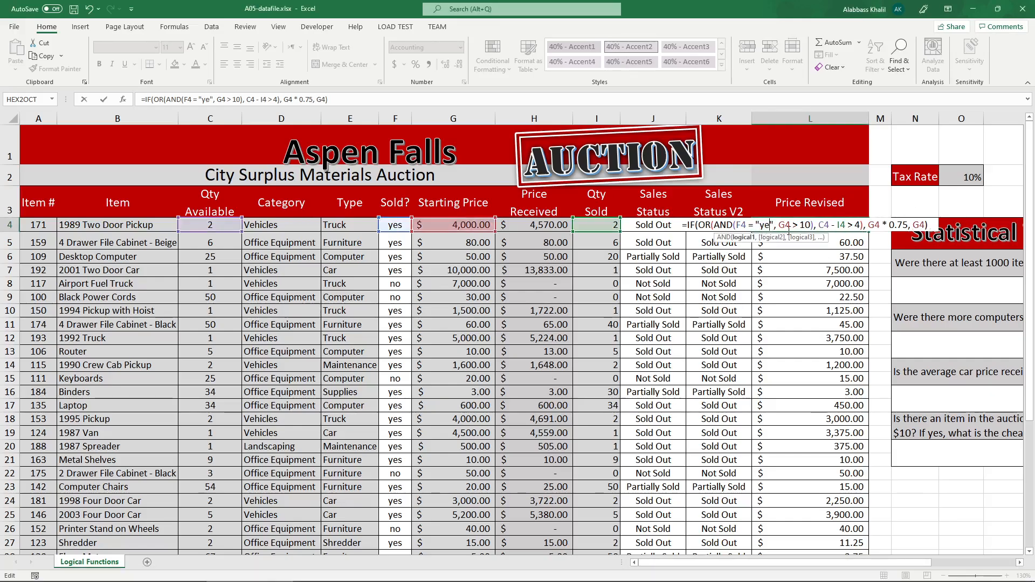
pyautogui.write('no')
pyautogui.hotkey('ctrl', 'Return')
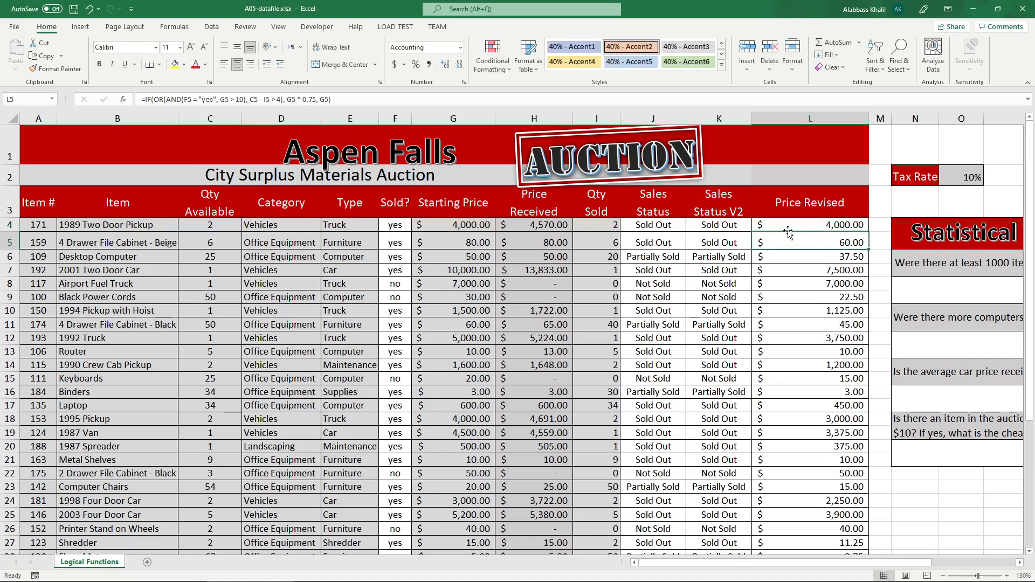
# Copy the corrected L4 formula down the Price Revised column and check the cells L4 to L6.
pyautogui.doubleClick(869, 232)
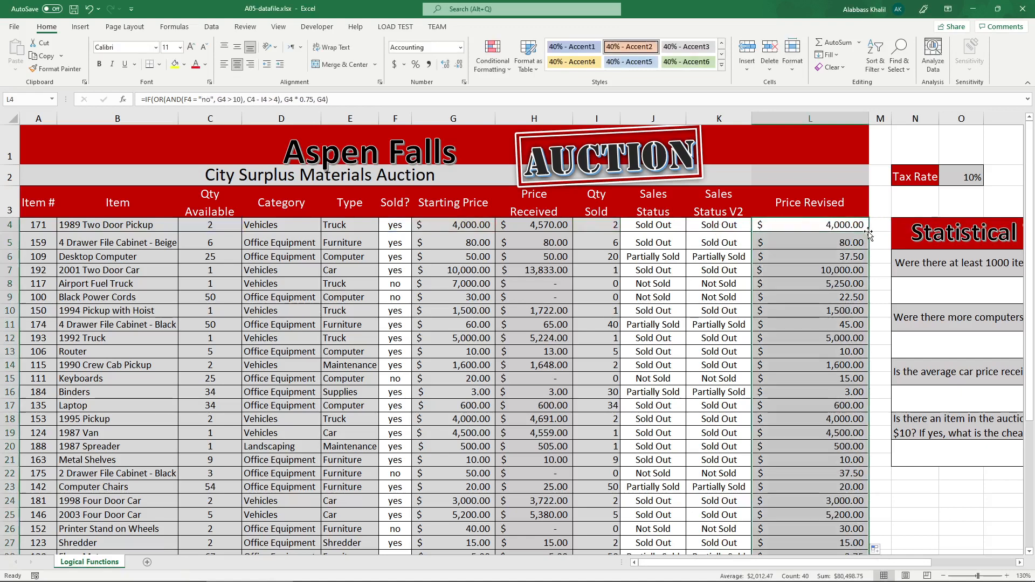
pyautogui.click(861, 229)
pyautogui.click(853, 243)
pyautogui.click(853, 256)
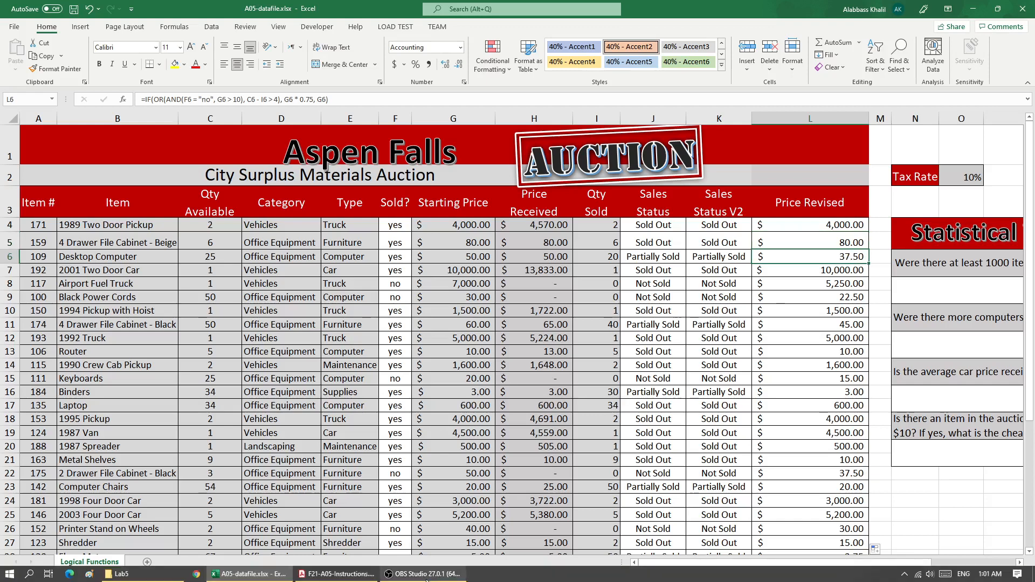
# Switch to the instructions PDF, mark the first three Price Revised values with dots and draw a downward arrow beside that column.
pyautogui.click(325, 575)
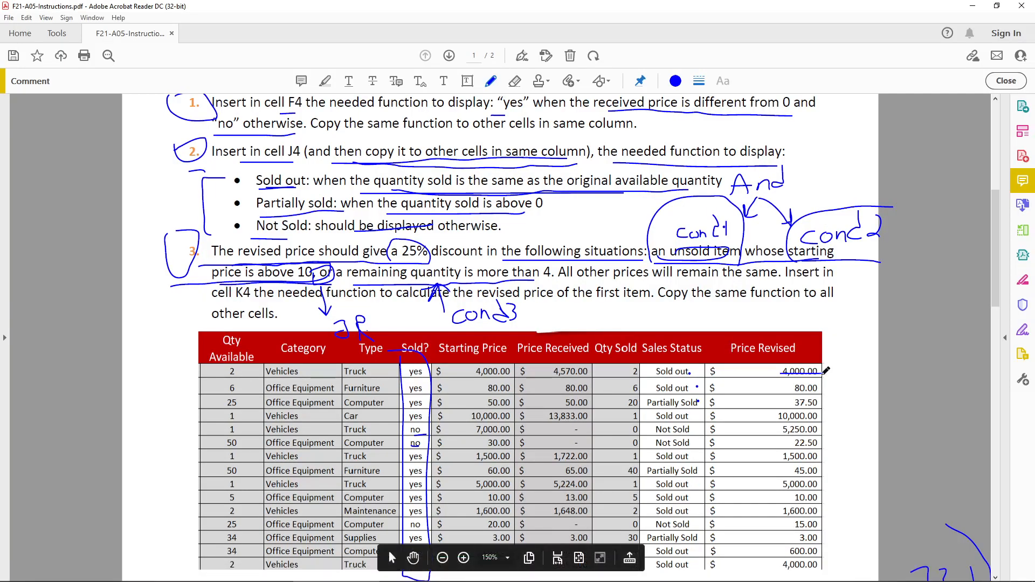
pyautogui.click(819, 403)
pyautogui.moveTo(843, 364)
pyautogui.mouseDown()
pyautogui.moveTo(842, 467)
pyautogui.moveTo(850, 454)
pyautogui.mouseUp()
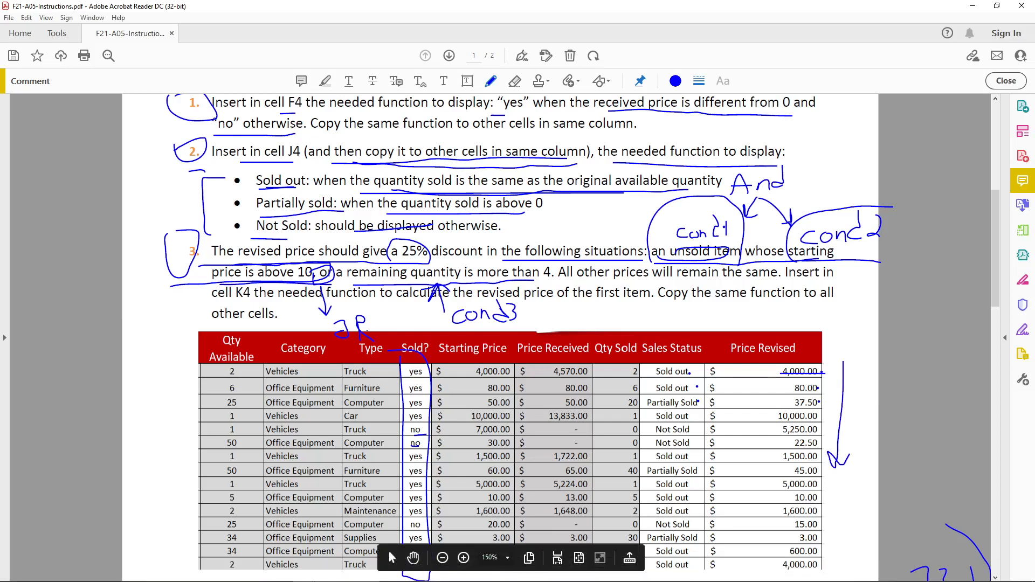
# Handwrite "IFS" beside the table in the instructions PDF and draw an arrow below it towards the handwritten IF formula.
pyautogui.scroll(-3, 381, 441)
pyautogui.scroll(-2, 381, 443)
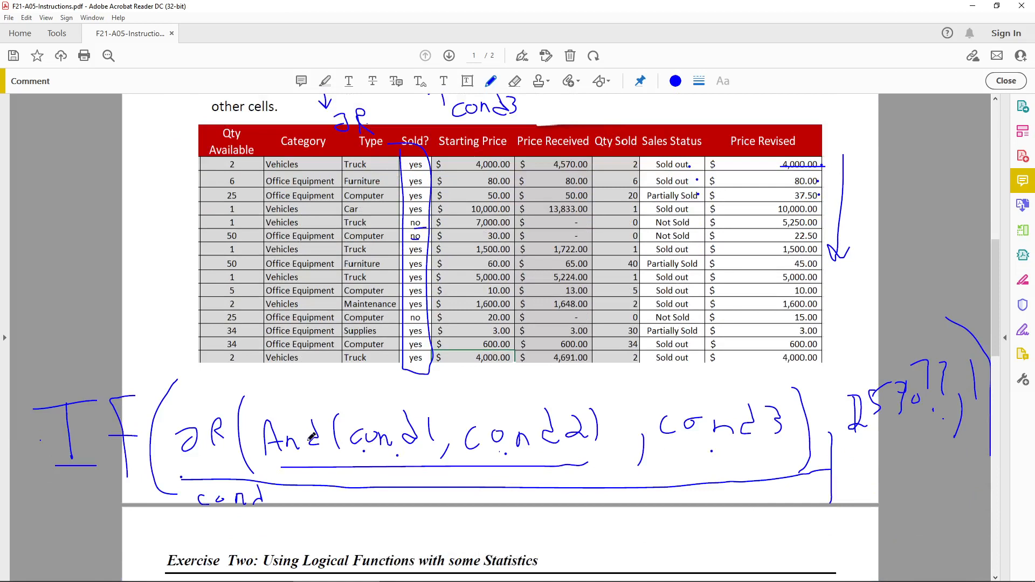
pyautogui.scroll(-1, 37, 477)
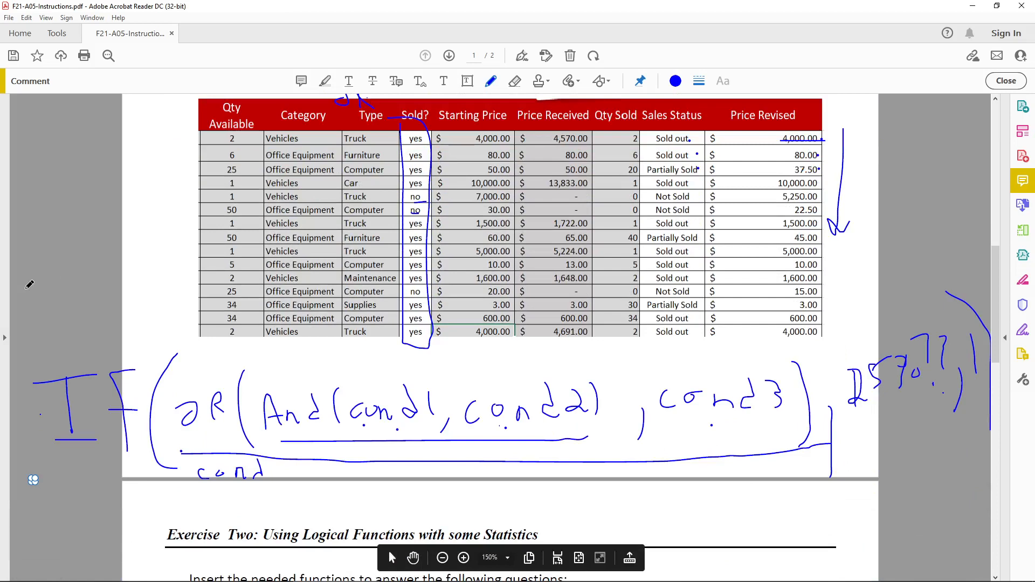
pyautogui.moveTo(26, 280); pyautogui.dragTo(34, 306)
pyautogui.moveTo(38, 229)
pyautogui.mouseDown()
pyautogui.moveTo(46, 264)
pyautogui.moveTo(78, 208)
pyautogui.mouseUp()
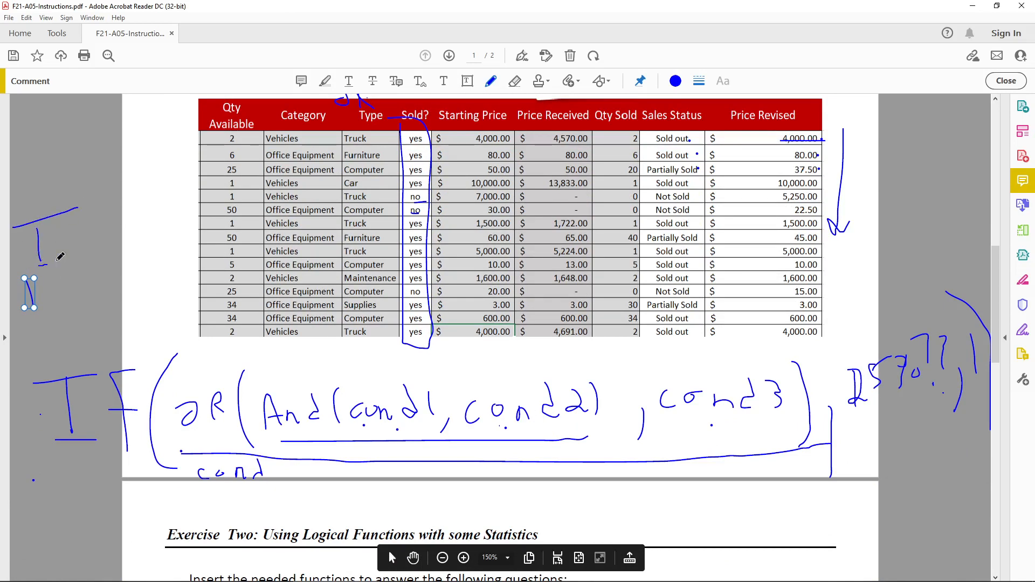
pyautogui.moveTo(58, 261); pyautogui.dragTo(63, 258)
pyautogui.moveTo(74, 210); pyautogui.dragTo(74, 258)
pyautogui.moveTo(74, 210)
pyautogui.mouseDown()
pyautogui.moveTo(95, 205)
pyautogui.moveTo(94, 222)
pyautogui.moveTo(124, 243)
pyautogui.mouseUp()
pyautogui.moveTo(99, 291)
pyautogui.mouseDown()
pyautogui.moveTo(126, 338)
pyautogui.moveTo(134, 336)
pyautogui.mouseUp()
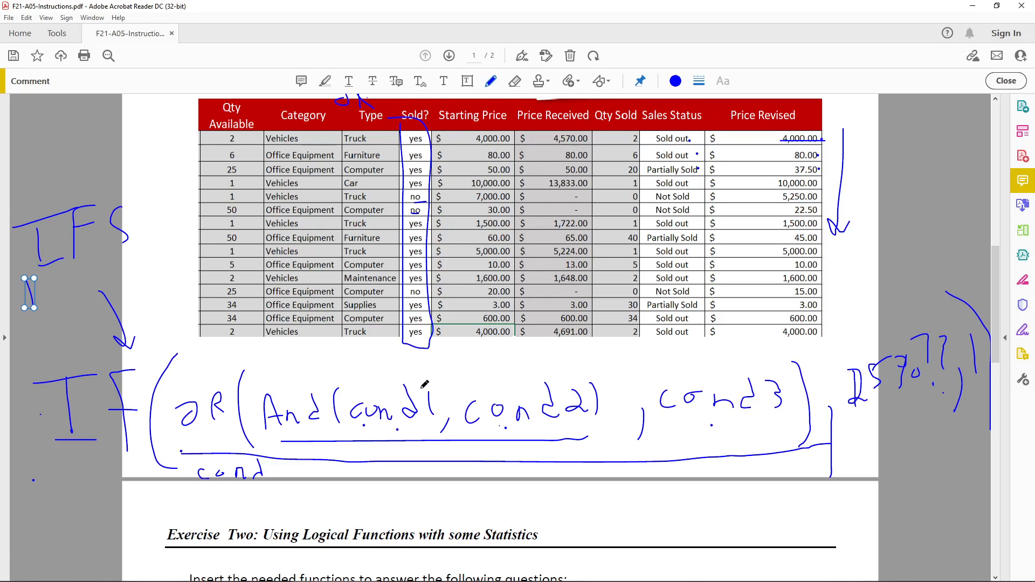
# Mark the handwritten OR expression with an arrow and a line above it, and underline its AND conditions and the whole expression.
pyautogui.scroll(5, 425, 384)
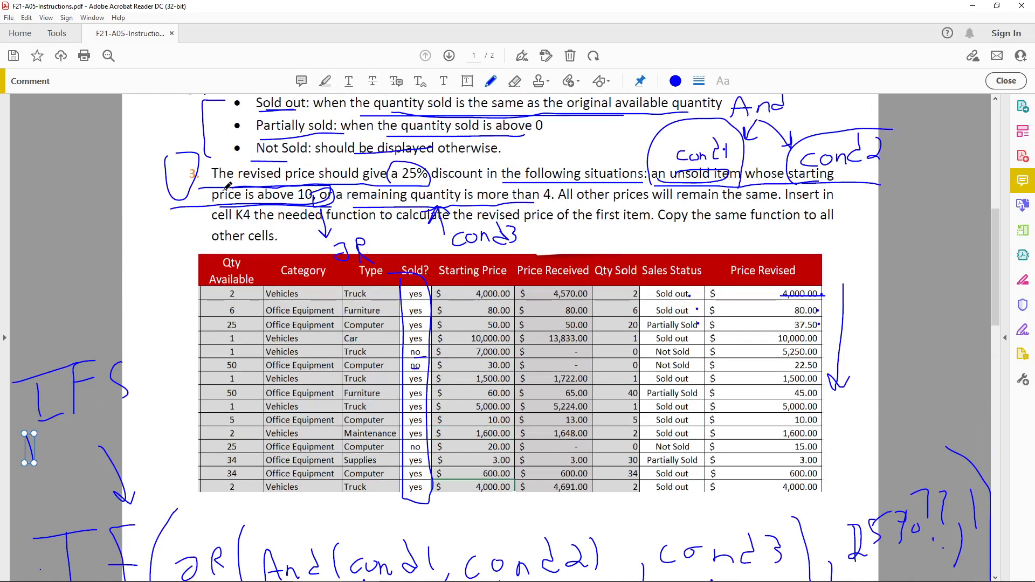
pyautogui.scroll(-3, 313, 197)
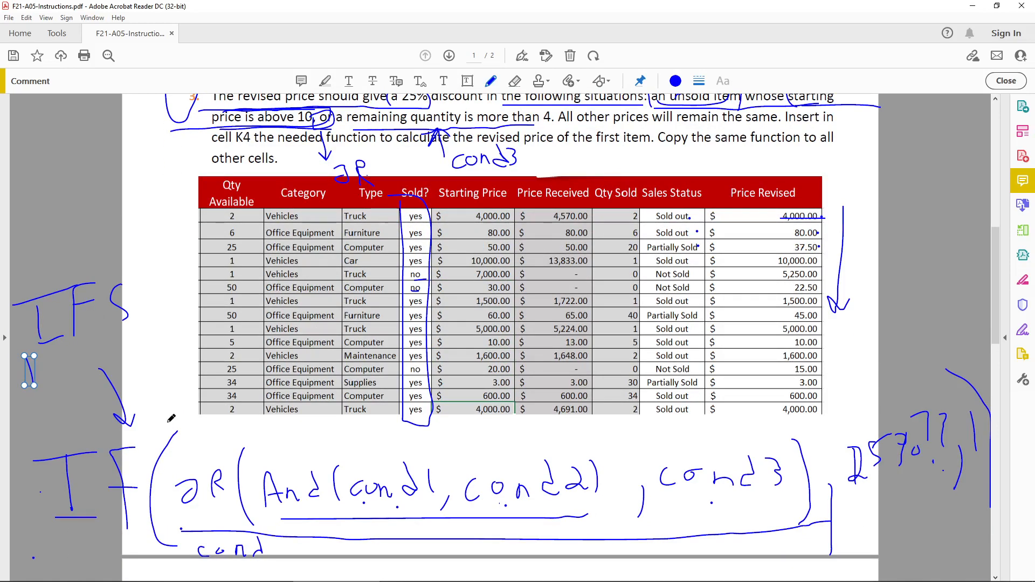
pyautogui.moveTo(170, 378)
pyautogui.mouseDown()
pyautogui.moveTo(172, 421)
pyautogui.moveTo(186, 409)
pyautogui.mouseUp()
pyautogui.moveTo(197, 446); pyautogui.dragTo(771, 422)
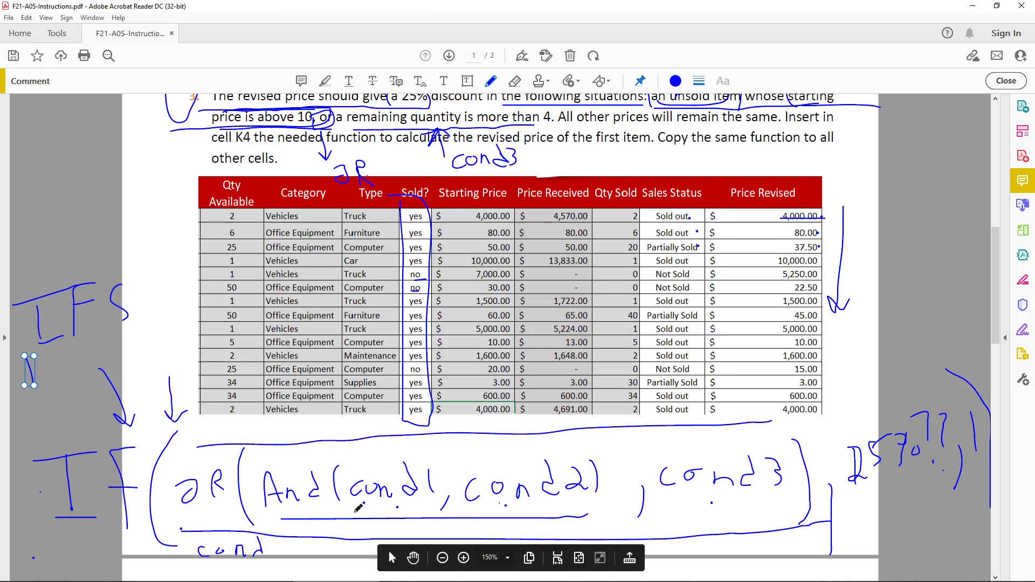
pyautogui.moveTo(354, 510); pyautogui.dragTo(533, 511)
pyautogui.moveTo(192, 528); pyautogui.dragTo(760, 524)
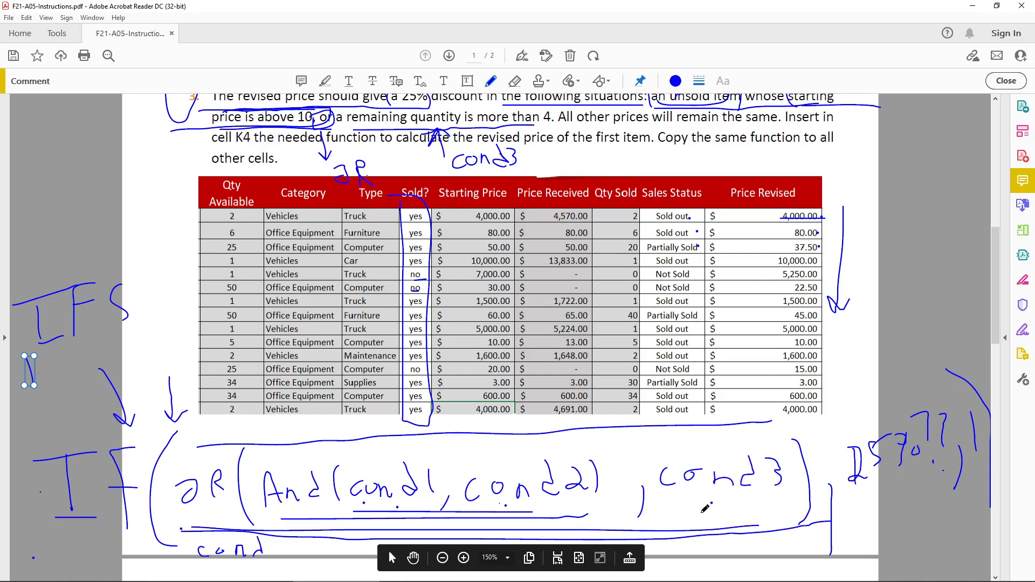
# Review instruction 3 and the Exercise Two questions 4 to 7 in the instructions PDF.
pyautogui.scroll(2, 575, 340)
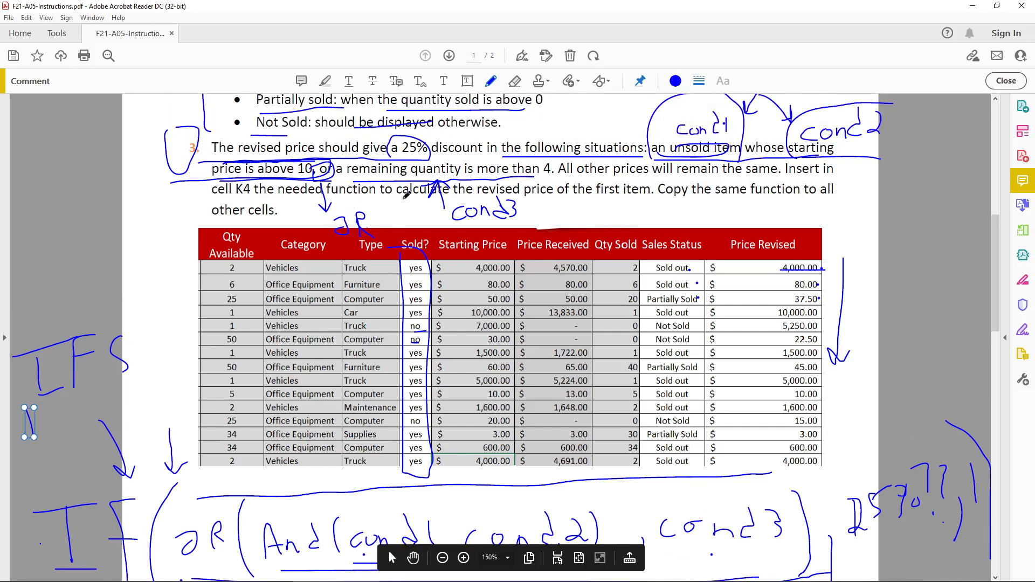
pyautogui.scroll(-1, 435, 190)
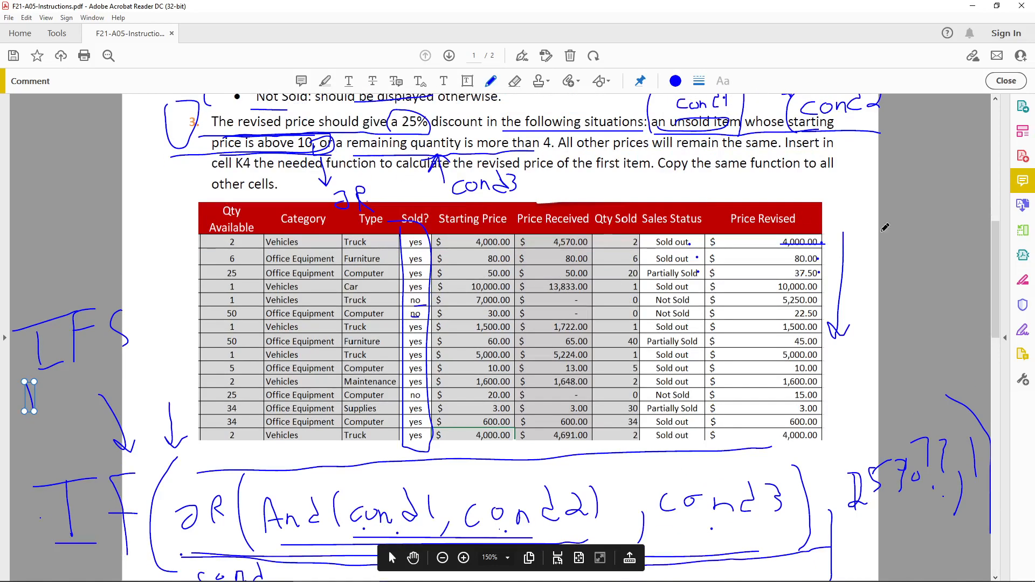
pyautogui.scroll(-11, 885, 228)
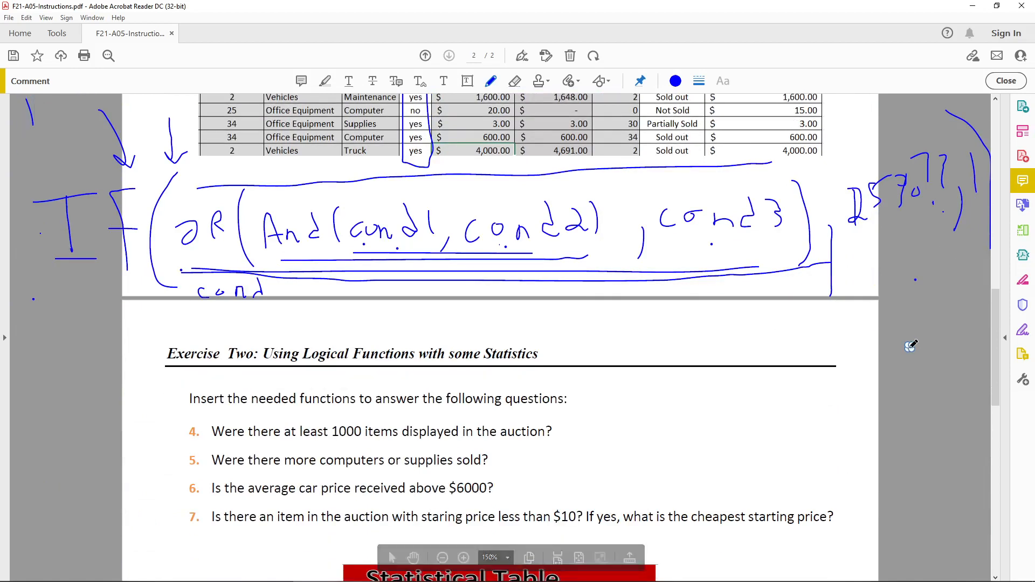
pyautogui.scroll(-2, 911, 345)
pyautogui.scroll(-2, 125, 275)
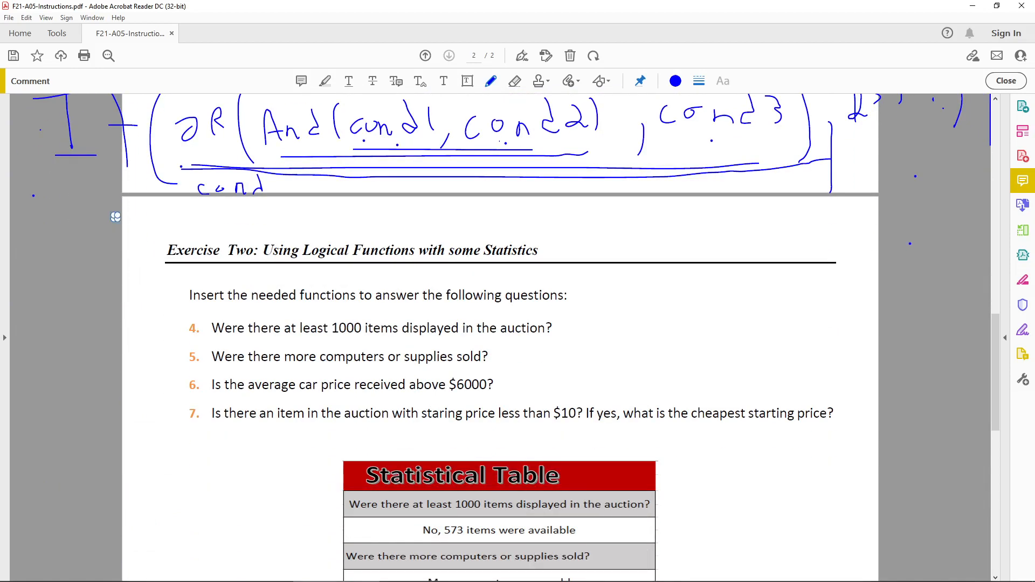
# Switch to Excel and go through the four empty answer cells of the Statistical Table.
pyautogui.click(250, 574)
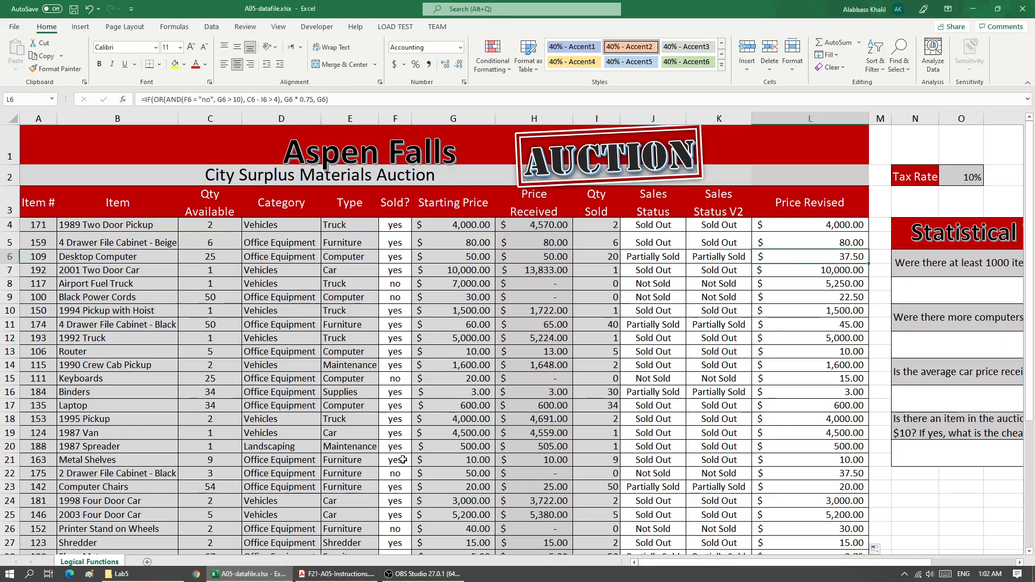
pyautogui.scroll(-3, 403, 459)
pyautogui.scroll(3, 593, 512)
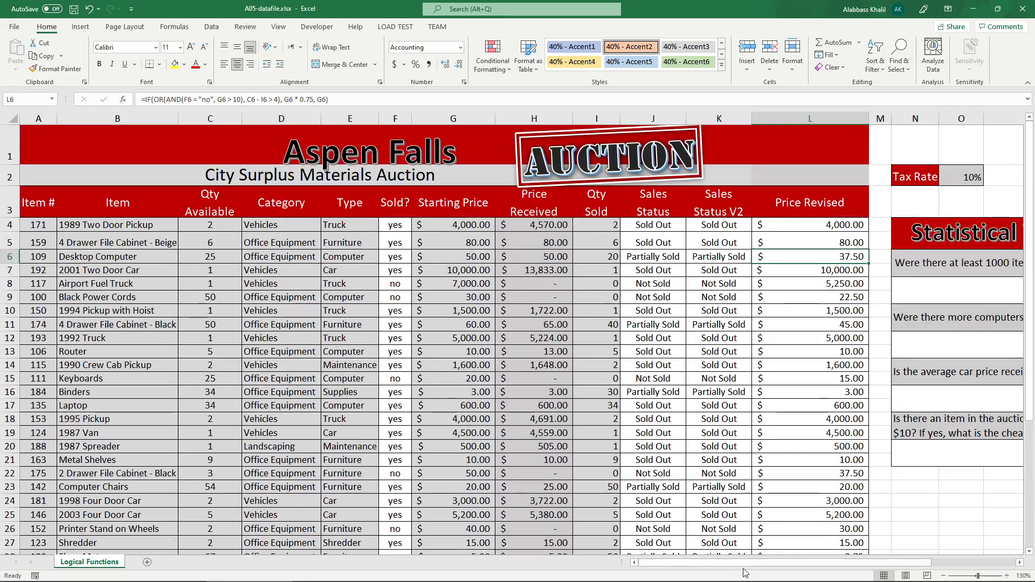
pyautogui.moveTo(750, 562); pyautogui.dragTo(834, 562)
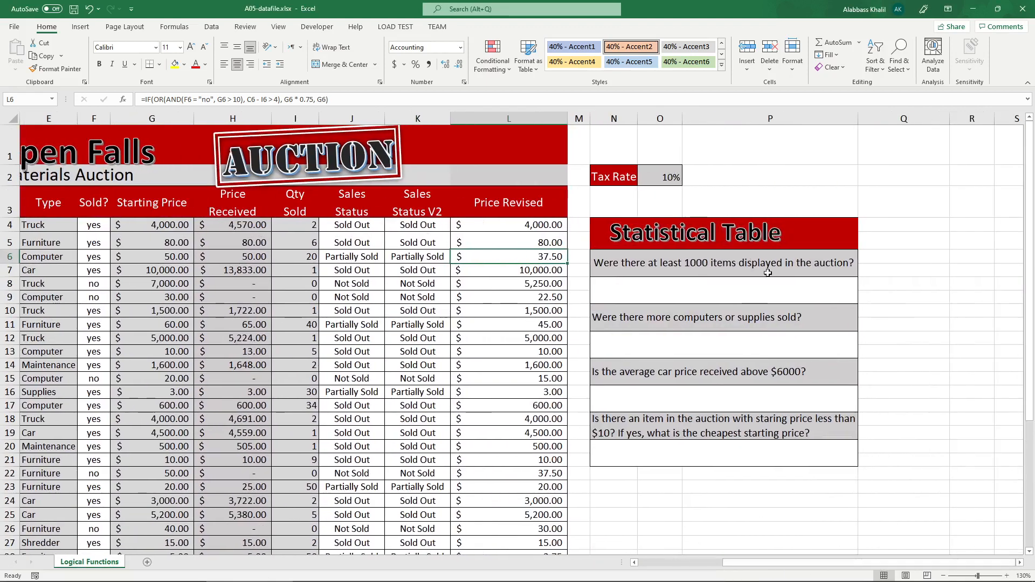
pyautogui.click(816, 280)
pyautogui.click(773, 349)
pyautogui.click(765, 397)
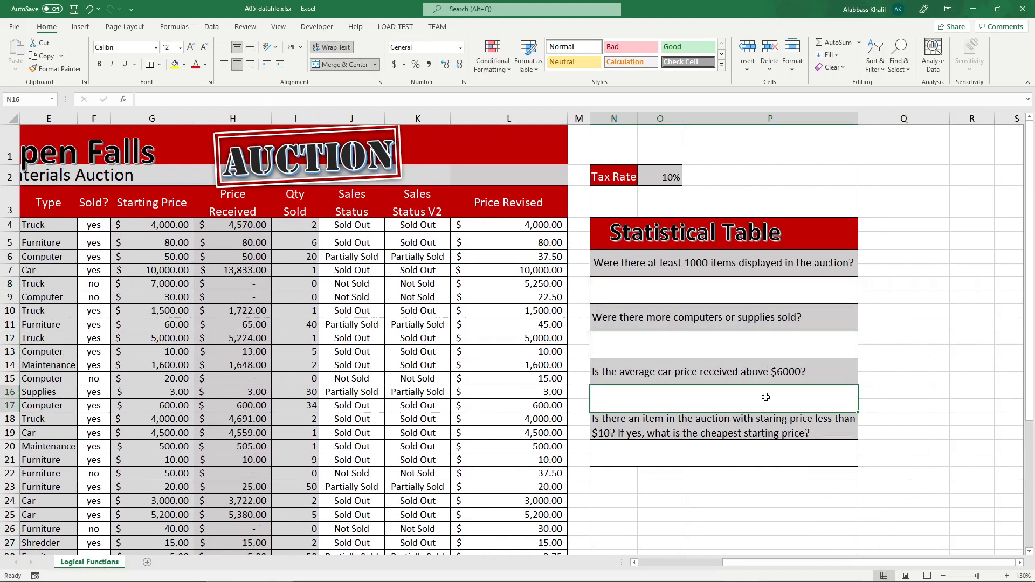
pyautogui.click(774, 447)
# Open the L4 formula for editing and highlight its two AND conditions, F4 = "no" and G4 > 10.
pyautogui.doubleClick(564, 227)
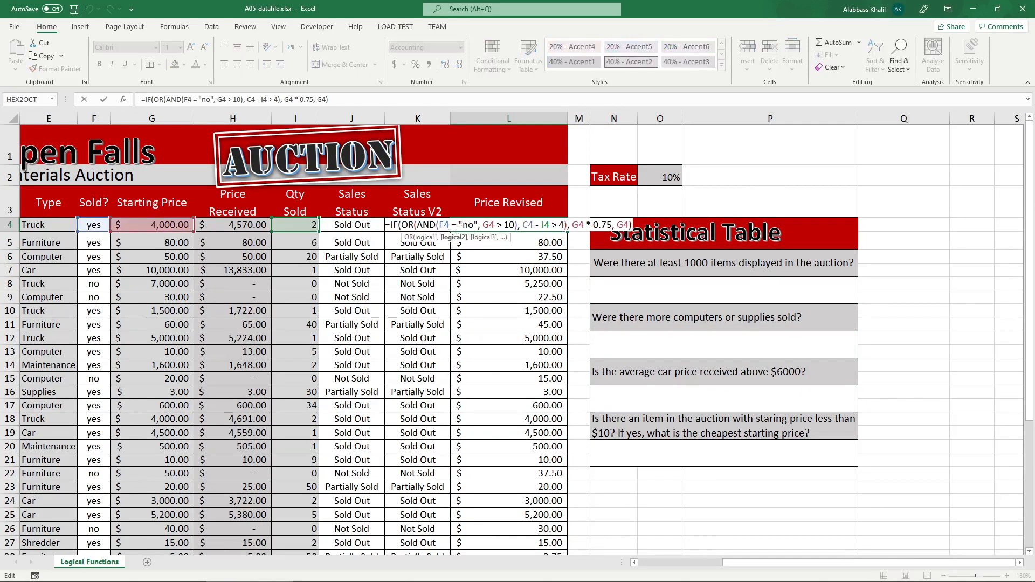
pyautogui.doubleClick(474, 225)
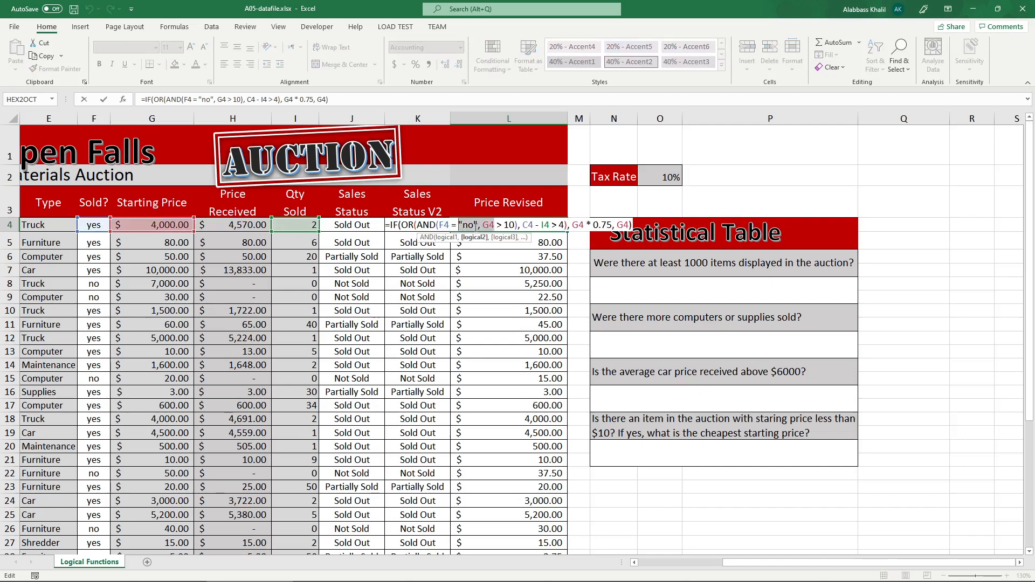
pyautogui.click(469, 225)
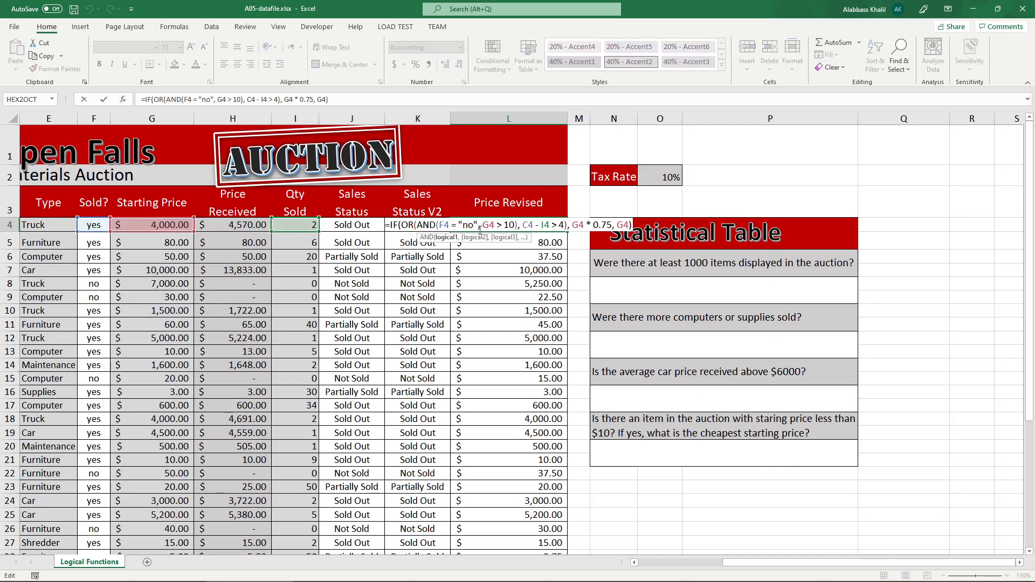
pyautogui.hotkey('ctrl', 'shift', 'Left')
pyautogui.hotkey('ctrl', 'shift', 'Left')
pyautogui.hotkey('ctrl', 'shift', 'Left')
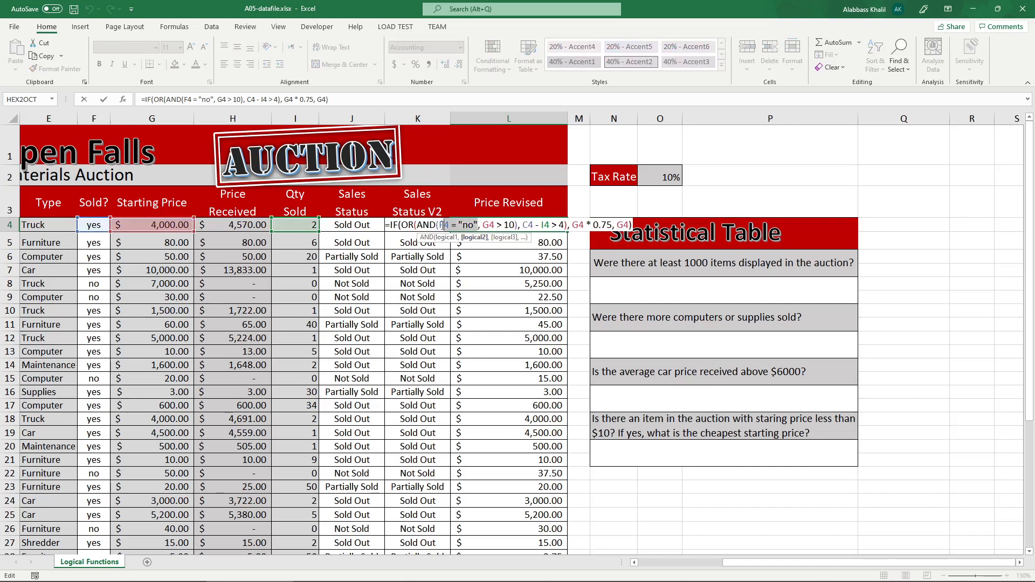
pyautogui.moveTo(483, 224); pyautogui.dragTo(516, 225)
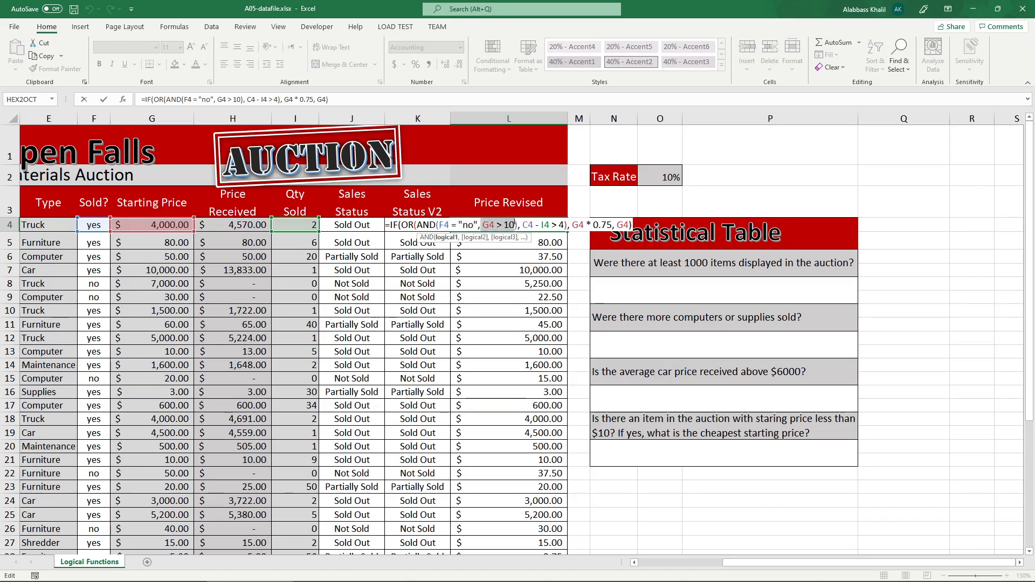
# Highlight the two OR arguments in the L4 formula: the whole AND function and the condition C4 - I4 > 4.
pyautogui.click(520, 226)
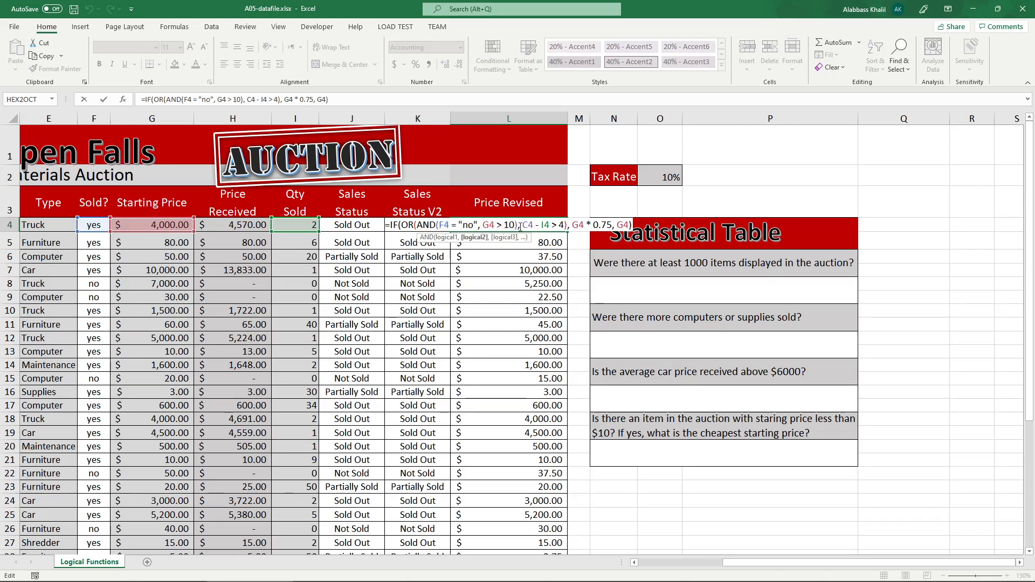
pyautogui.click(519, 225)
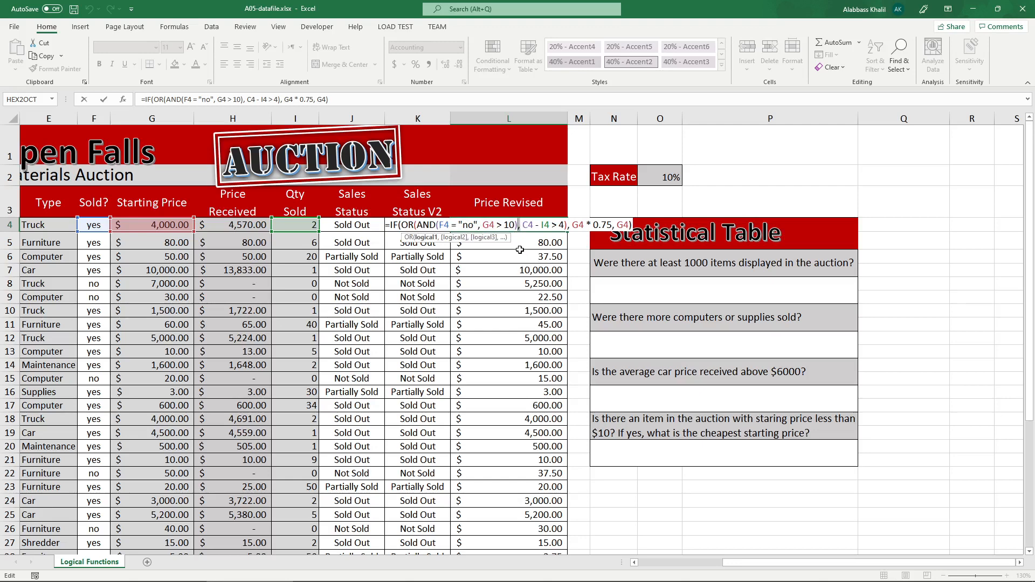
pyautogui.click(522, 225)
pyautogui.moveTo(518, 225); pyautogui.dragTo(418, 226)
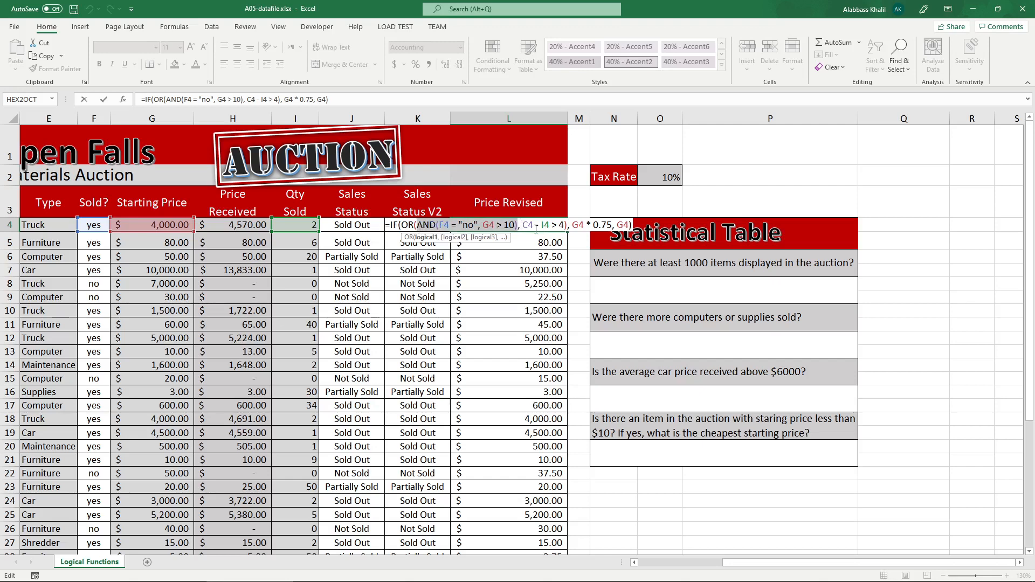
pyautogui.moveTo(523, 225); pyautogui.dragTo(567, 225)
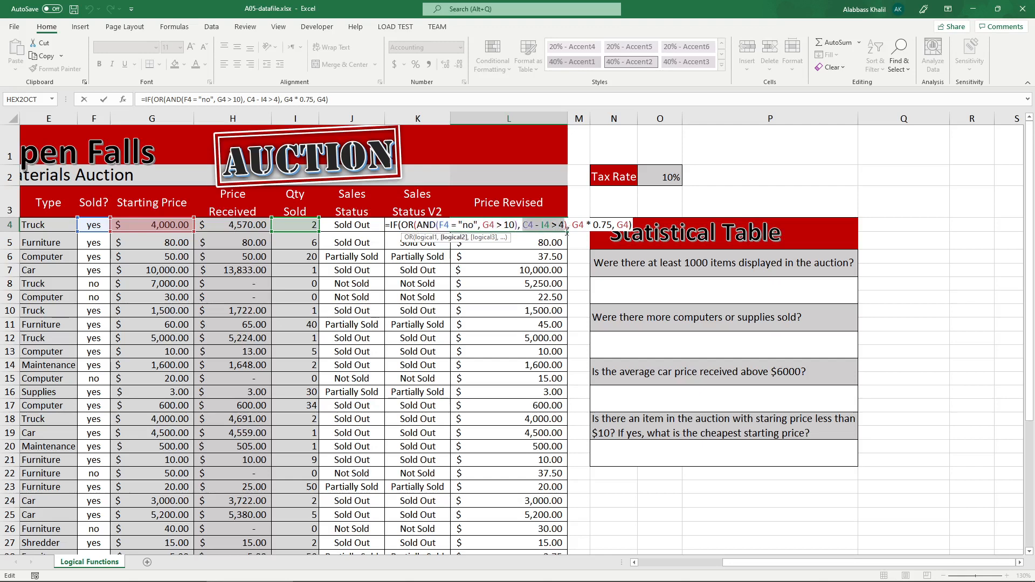
# Review the IF outcomes in the L4 formula: G4 * 0.75 when true and G4 when false.
pyautogui.click(564, 226)
pyautogui.click(568, 227)
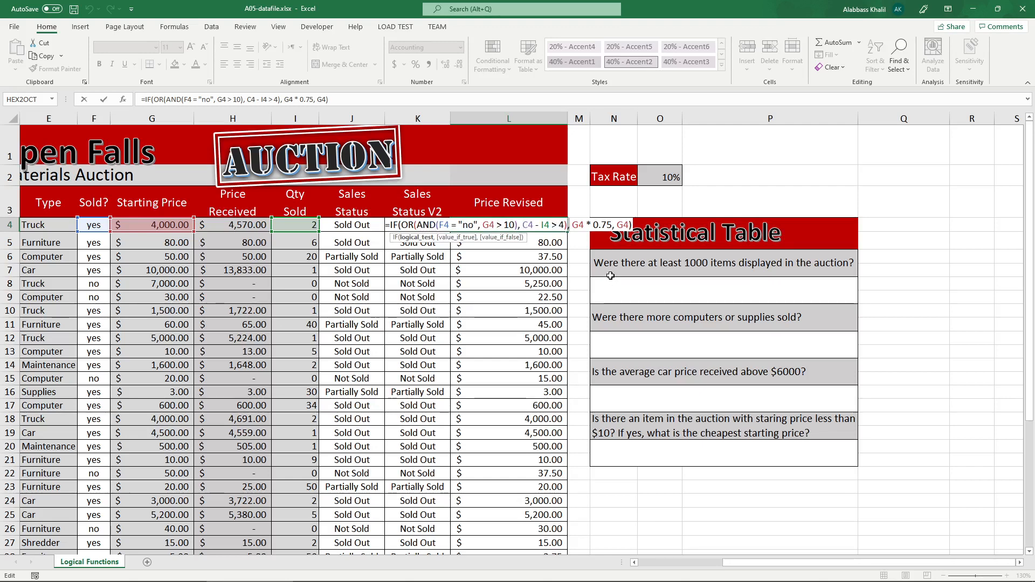
pyautogui.moveTo(573, 226); pyautogui.dragTo(612, 225)
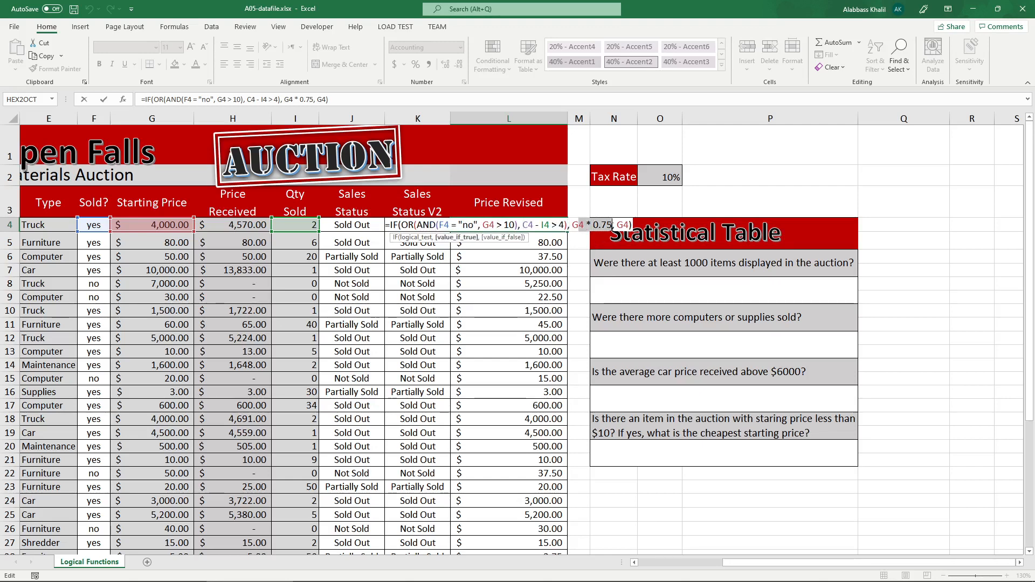
pyautogui.click(624, 226)
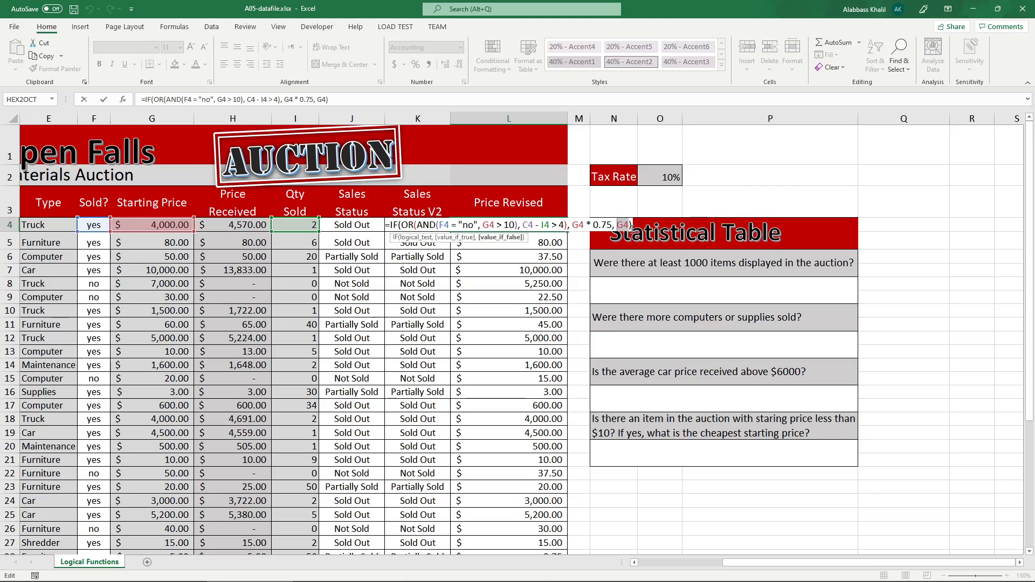
# Confirm the L4 formula and fill it down the rest of the Price Revised column.
pyautogui.press('Return')
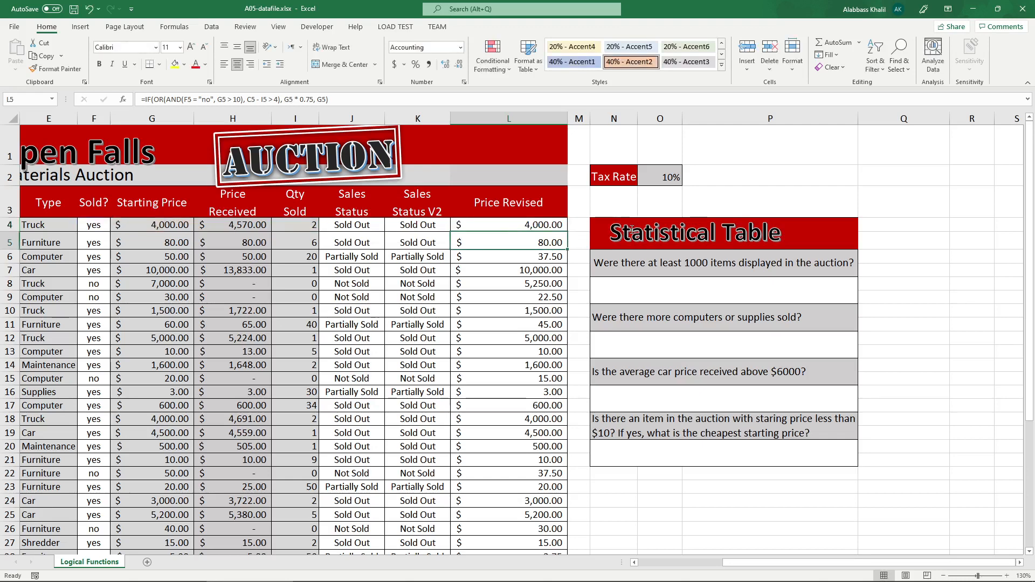
pyautogui.click(553, 229)
pyautogui.doubleClick(567, 233)
pyautogui.scroll(-1, 650, 248)
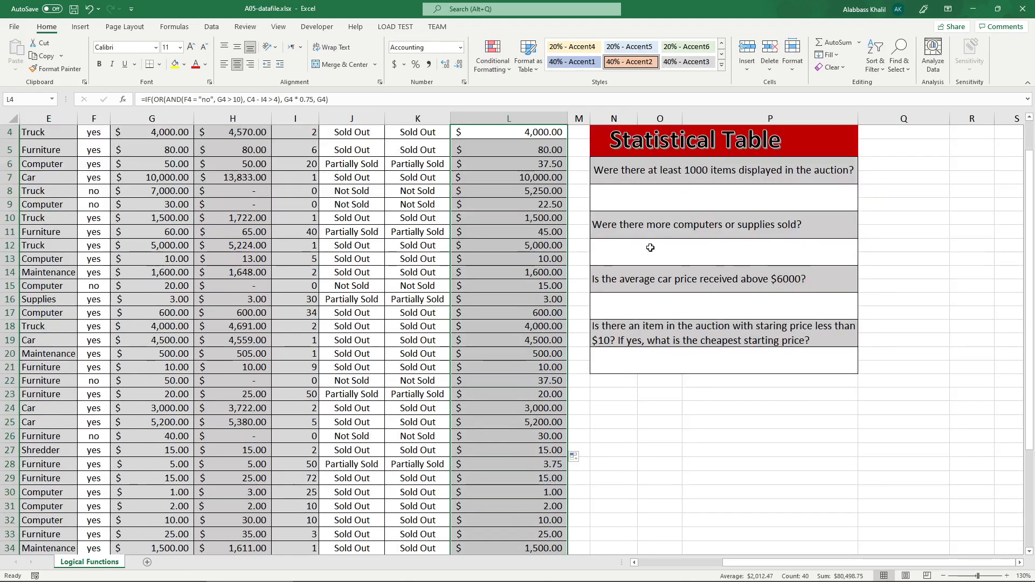
pyautogui.scroll(1, 650, 248)
# Switch to the assignment instructions PDF in Acrobat Reader and circle question numbers 4 to 7 in freehand.
pyautogui.click(676, 298)
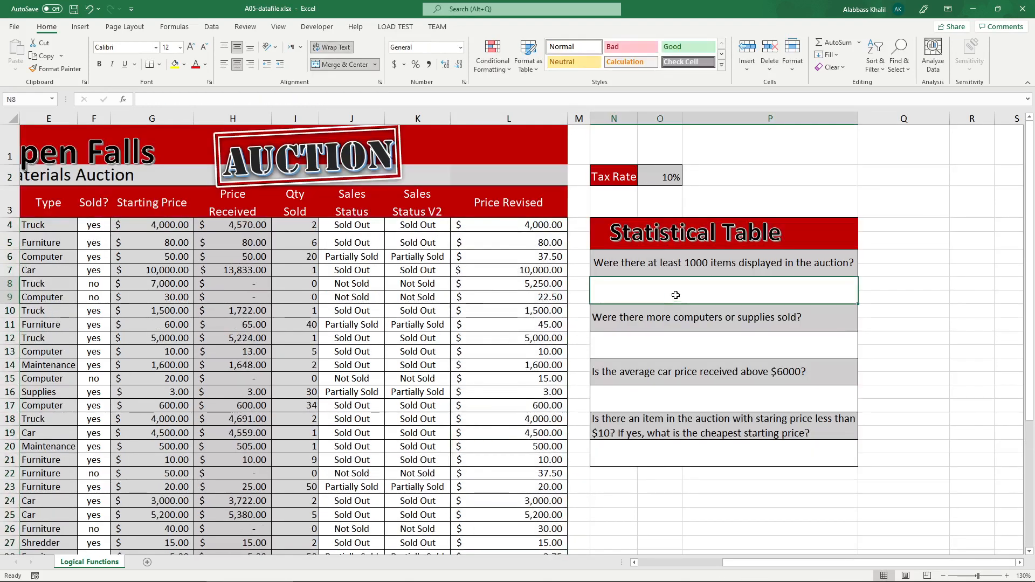
pyautogui.click(695, 263)
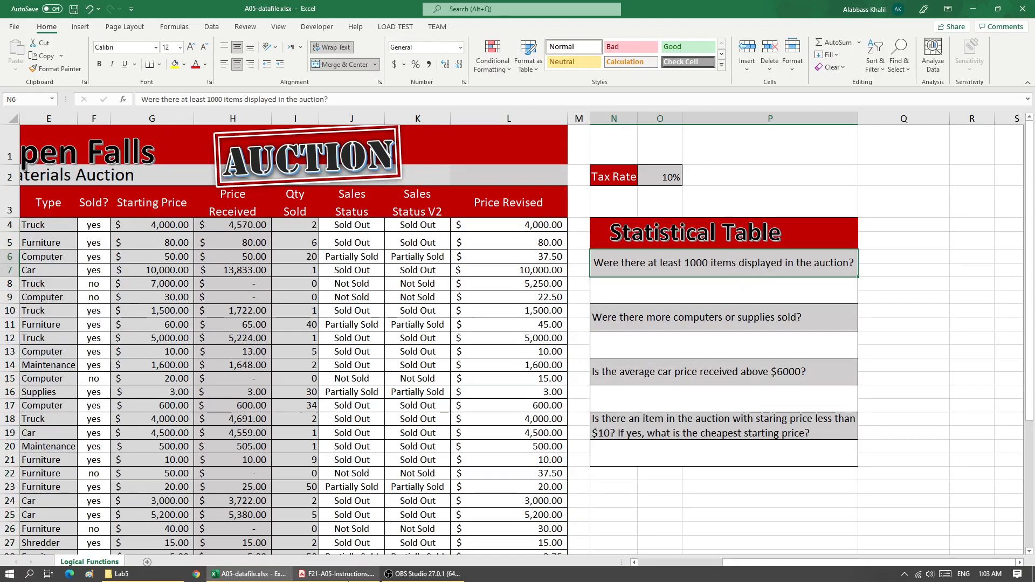
pyautogui.click(337, 573)
pyautogui.scroll(-3, 317, 480)
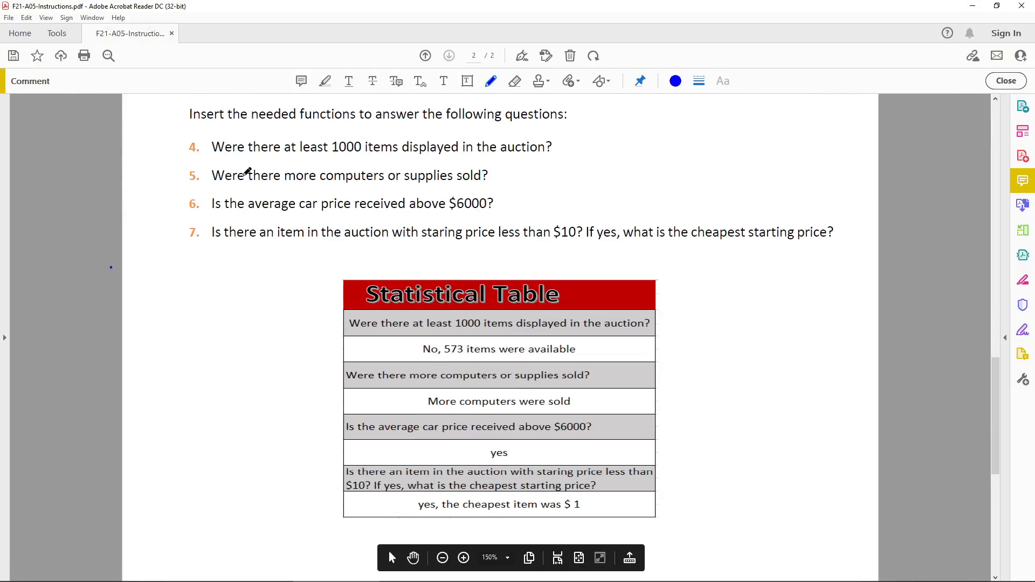
pyautogui.moveTo(158, 130)
pyautogui.mouseDown()
pyautogui.moveTo(204, 143)
pyautogui.moveTo(164, 221)
pyautogui.moveTo(158, 130)
pyautogui.mouseUp()
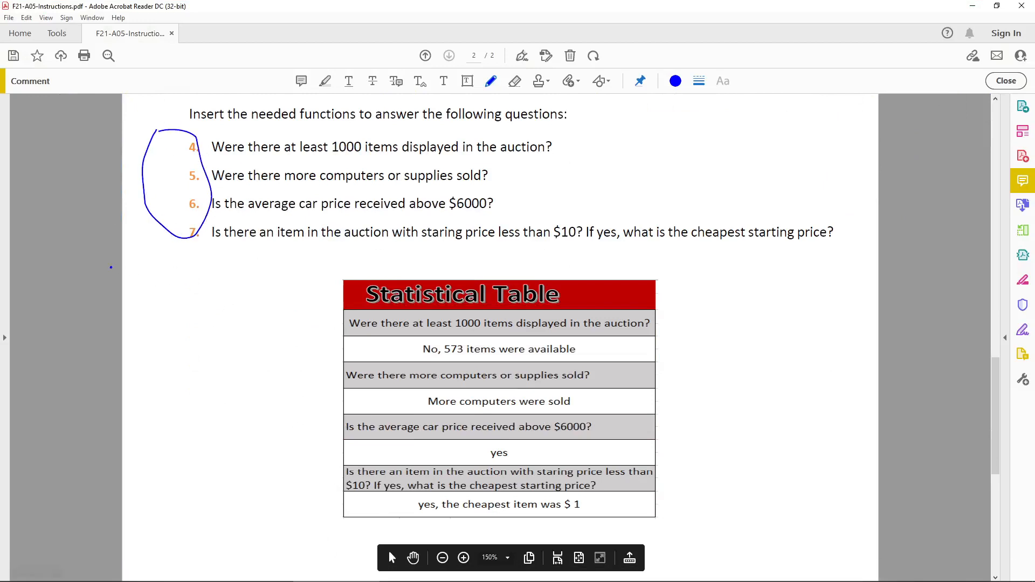
# Switch back to Excel and inspect the L4 Price Revised formula, leaving it without changes.
pyautogui.click(237, 575)
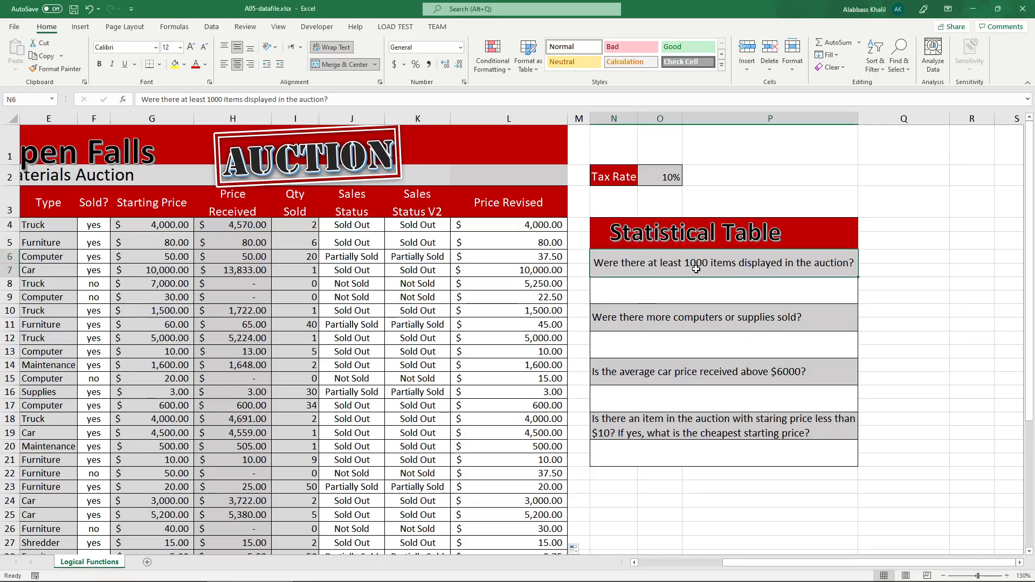
pyautogui.click(676, 291)
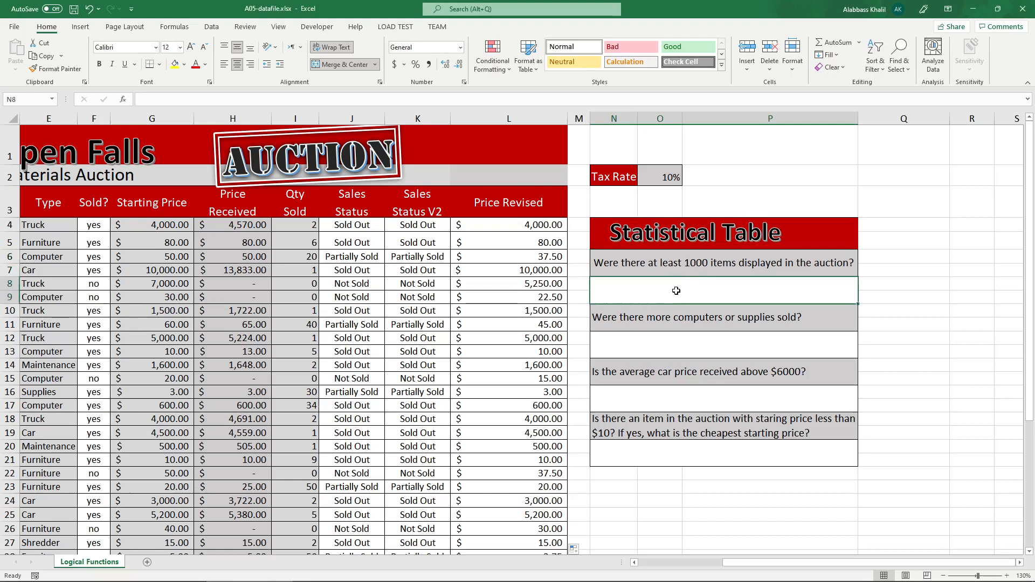
pyautogui.click(639, 270)
pyautogui.click(552, 228)
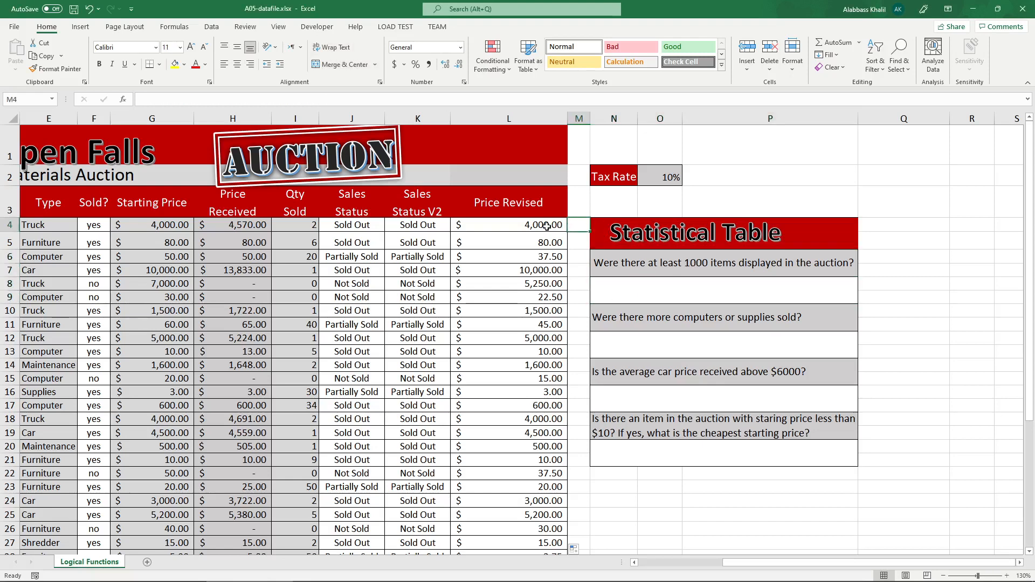
pyautogui.doubleClick(540, 225)
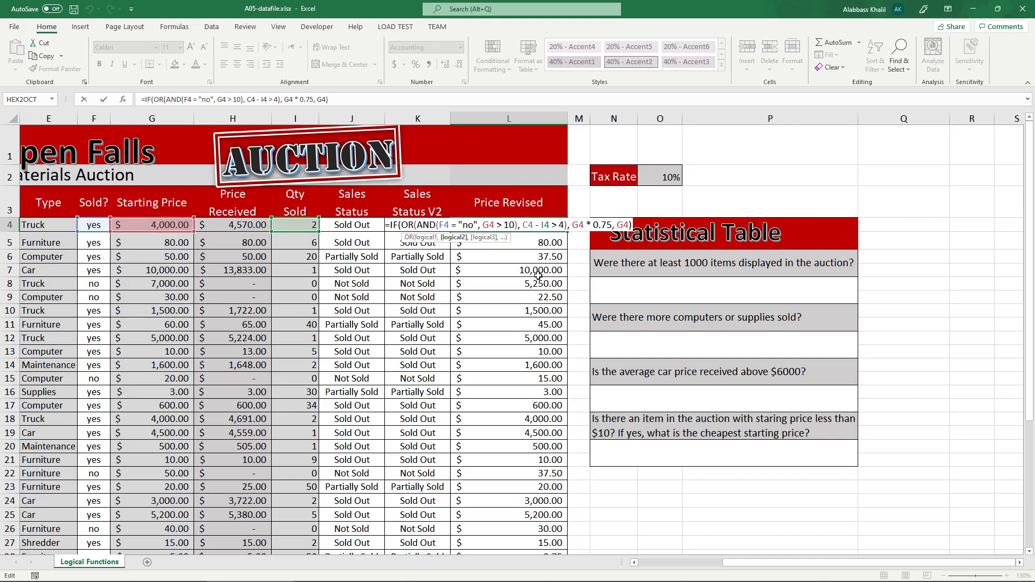
pyautogui.press('Escape')
# Select the Qty Sold values from I4 downward to check them against the first Statistical Table question.
pyautogui.click(667, 297)
pyautogui.doubleClick(667, 297)
pyautogui.moveTo(298, 228); pyautogui.dragTo(308, 546)
pyautogui.scroll(4, 560, 330)
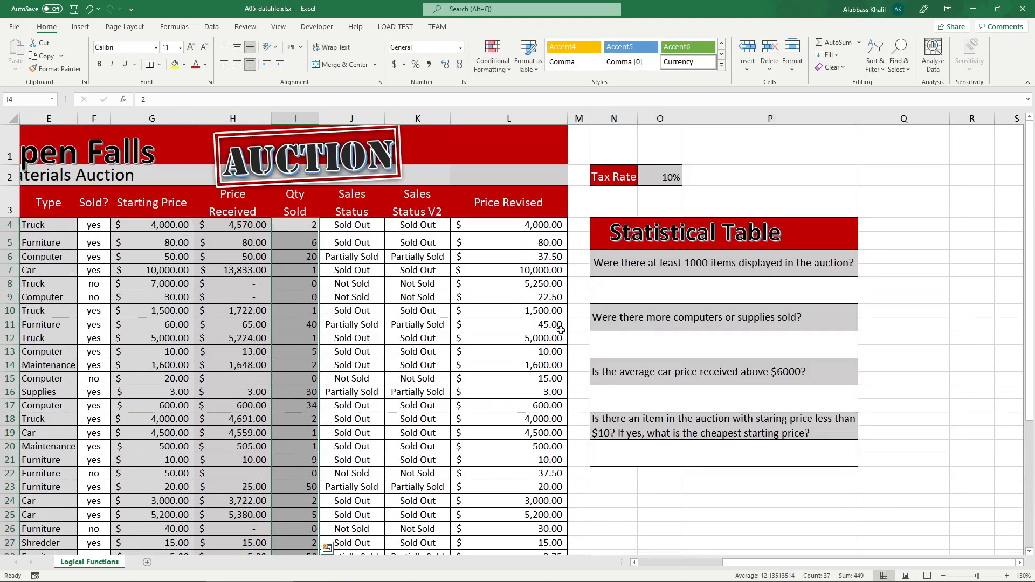
# Total the Qty Available column in the first Statistical Table answer cell (N8) with = SUM(C4:C43).
pyautogui.click(667, 293)
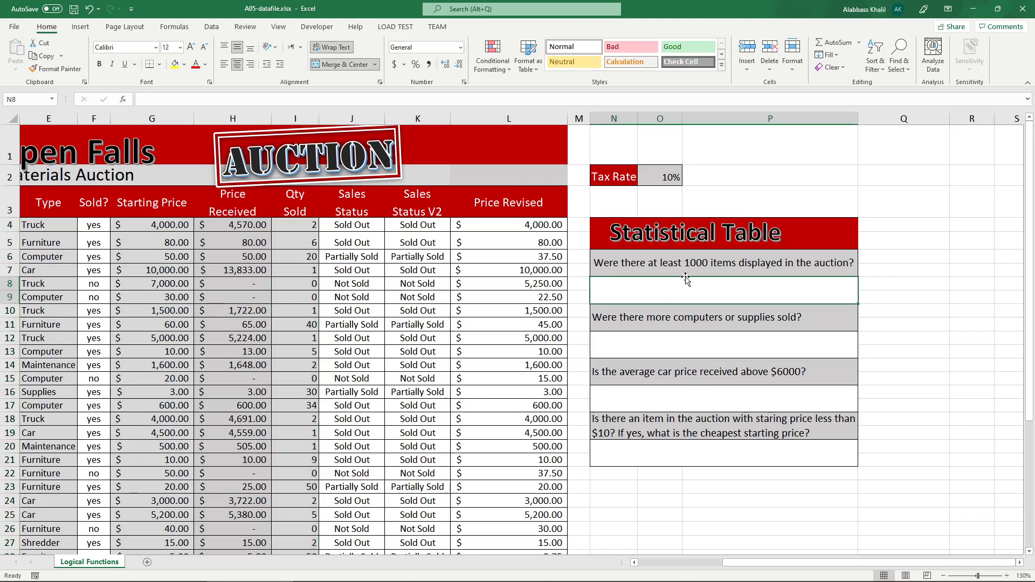
pyautogui.write('= SUM(')
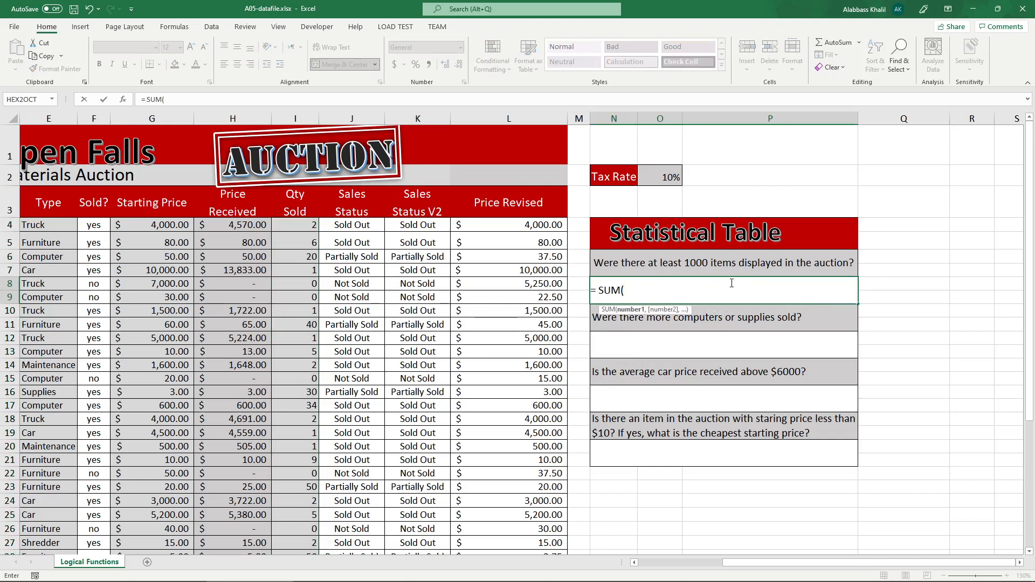
pyautogui.click(695, 562)
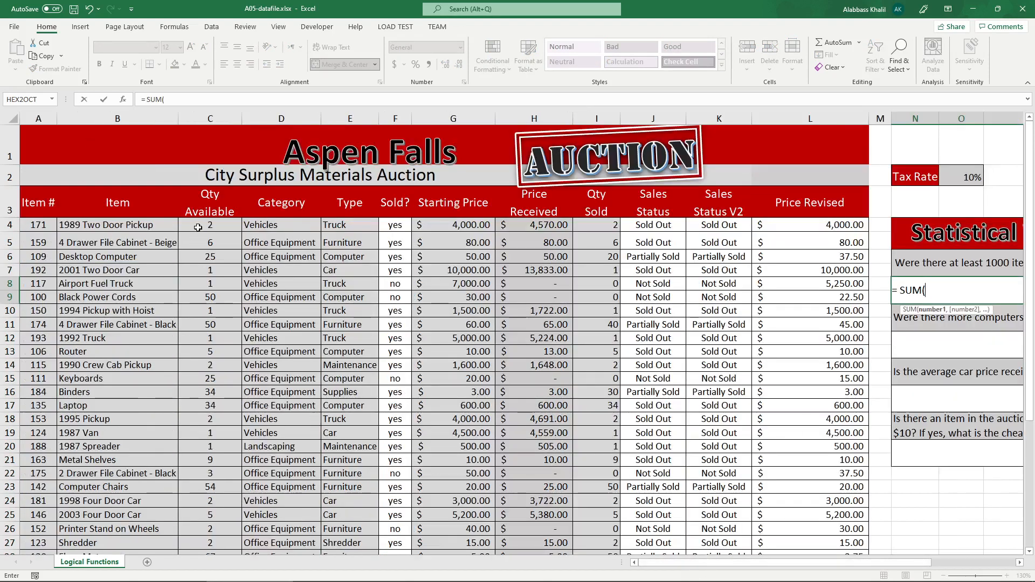
pyautogui.moveTo(210, 225); pyautogui.dragTo(230, 532)
pyautogui.scroll(5, 356, 512)
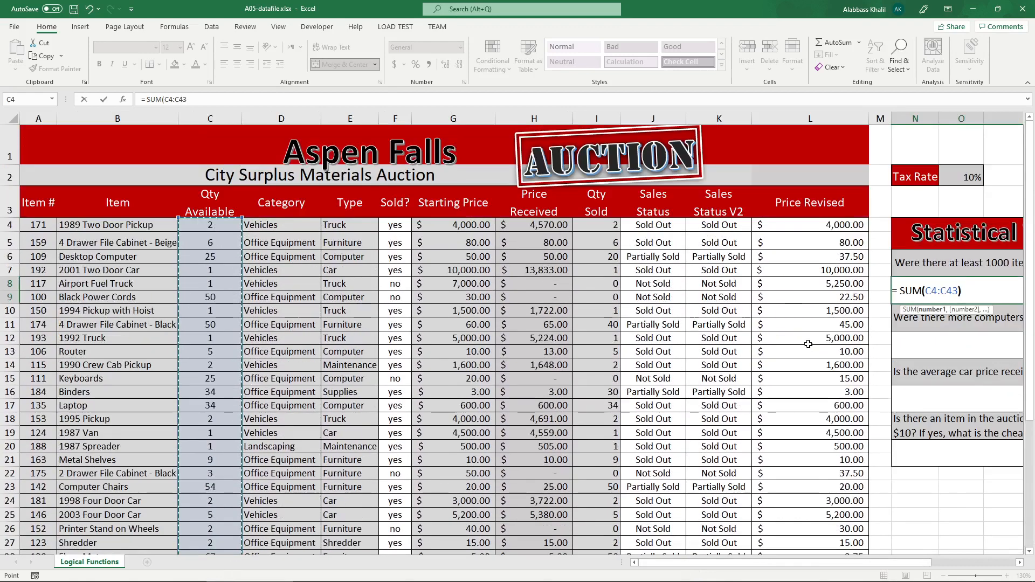
pyautogui.write(')')
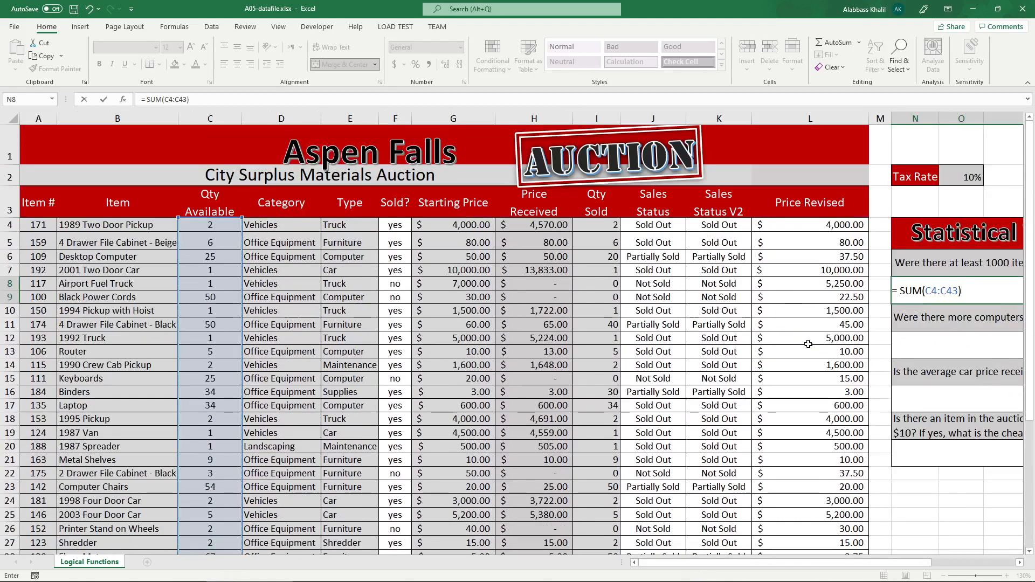
pyautogui.press('Return')
pyautogui.moveTo(906, 562); pyautogui.dragTo(958, 569)
pyautogui.click(833, 295)
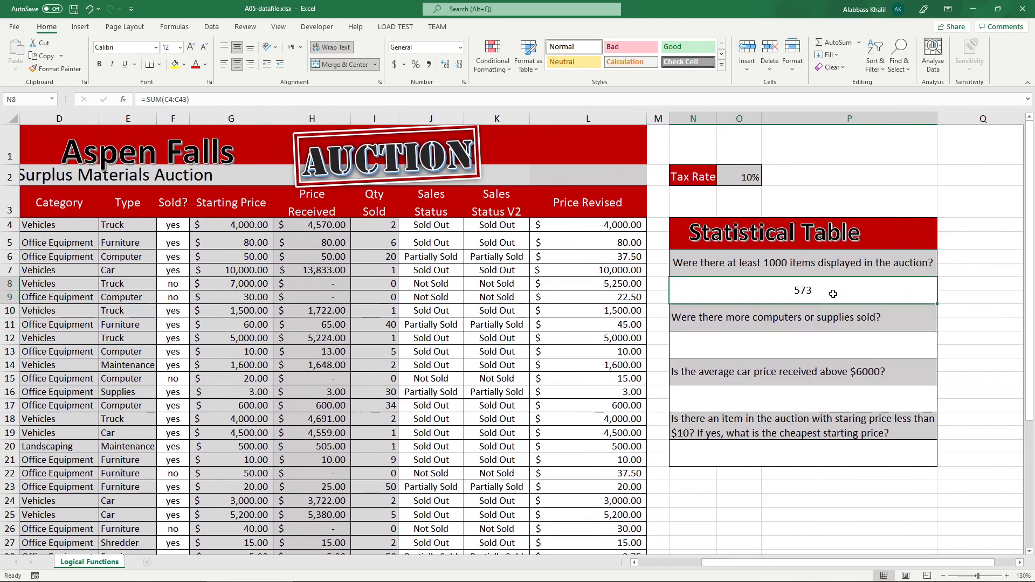
# Open the N8 formula for editing, then switch to the instructions PDF and circle the sample answer "No, 573 items were available".
pyautogui.doubleClick(786, 292)
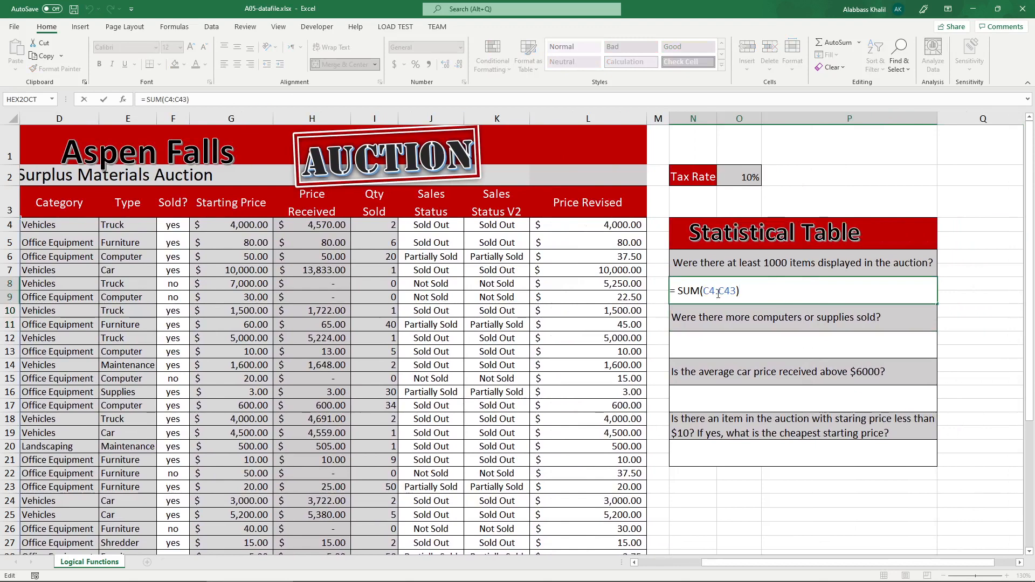
pyautogui.click(336, 574)
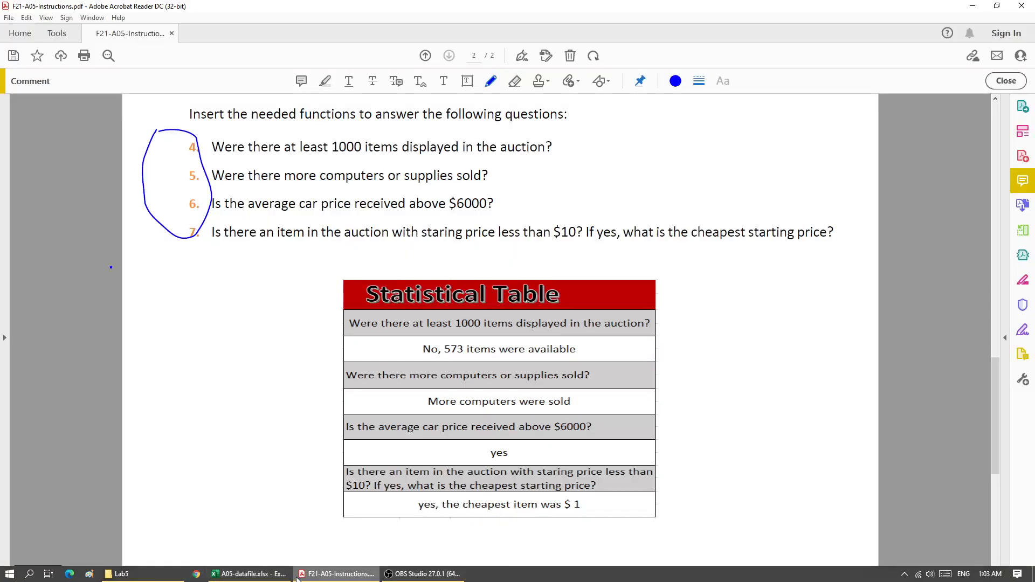
pyautogui.moveTo(412, 362)
pyautogui.mouseDown()
pyautogui.moveTo(572, 353)
pyautogui.moveTo(571, 324)
pyautogui.moveTo(429, 353)
pyautogui.moveTo(469, 371)
pyautogui.mouseUp()
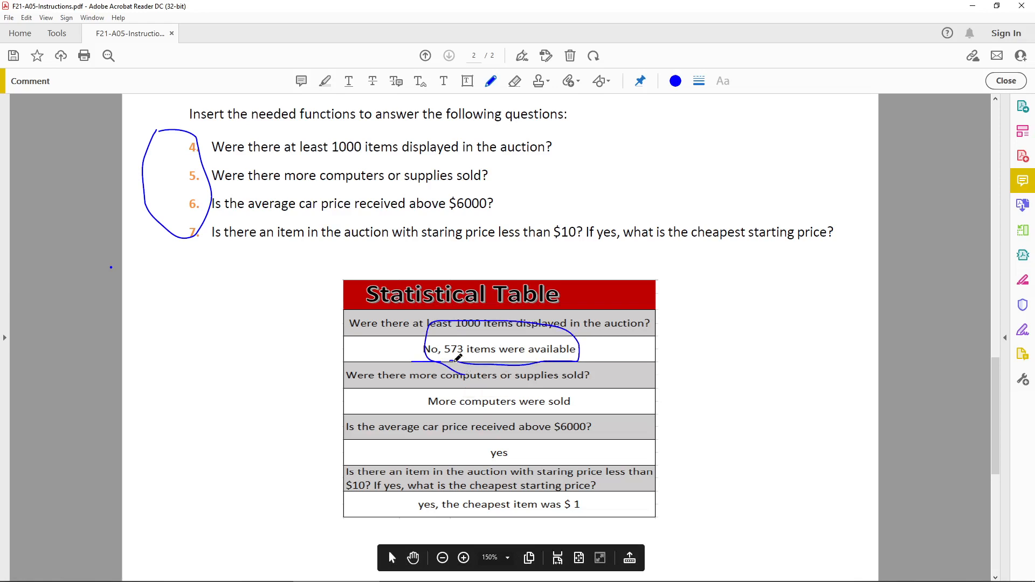
# Switch back to Excel and extend the N8 formula to = "No, " & SUM(C4:C43) & " items are available".
pyautogui.click(278, 579)
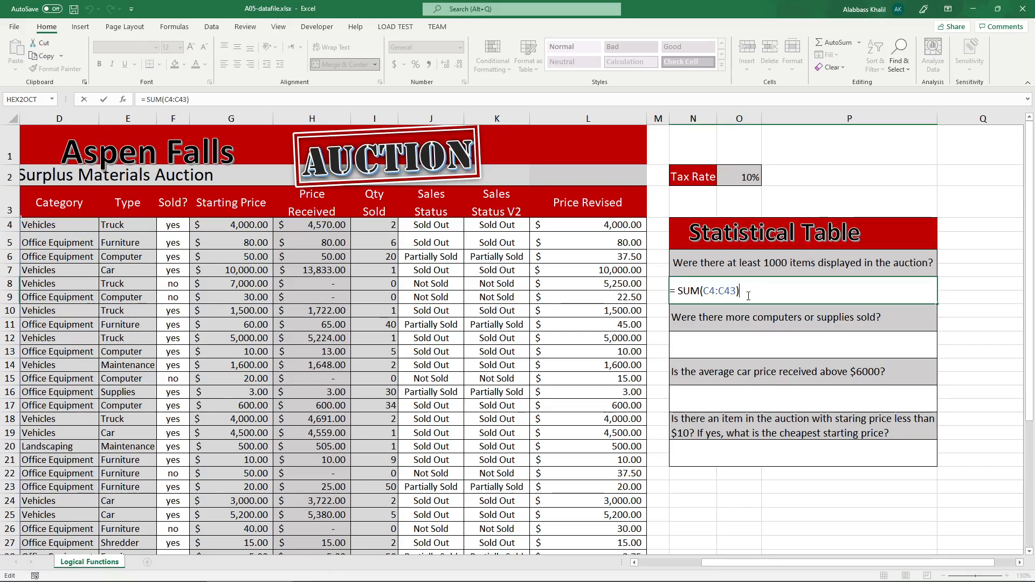
pyautogui.write('"no')
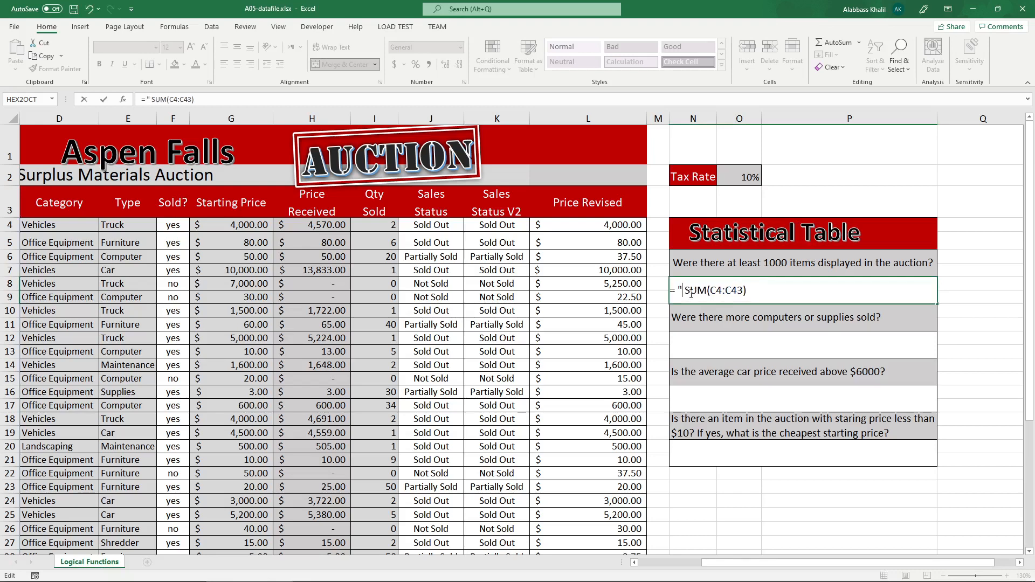
pyautogui.press('BackSpace')
pyautogui.press('BackSpace')
pyautogui.write('No,"')
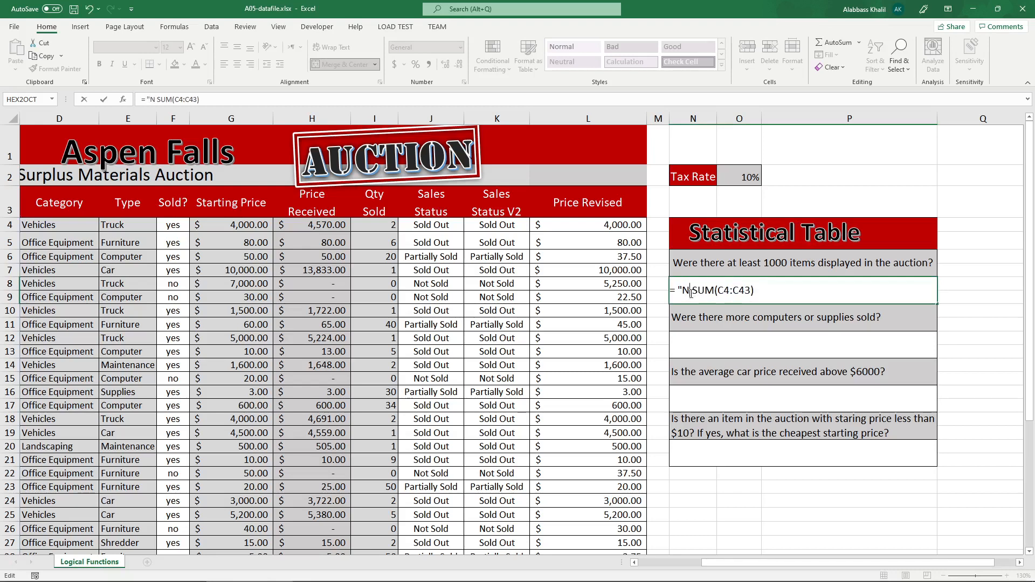
pyautogui.press('BackSpace')
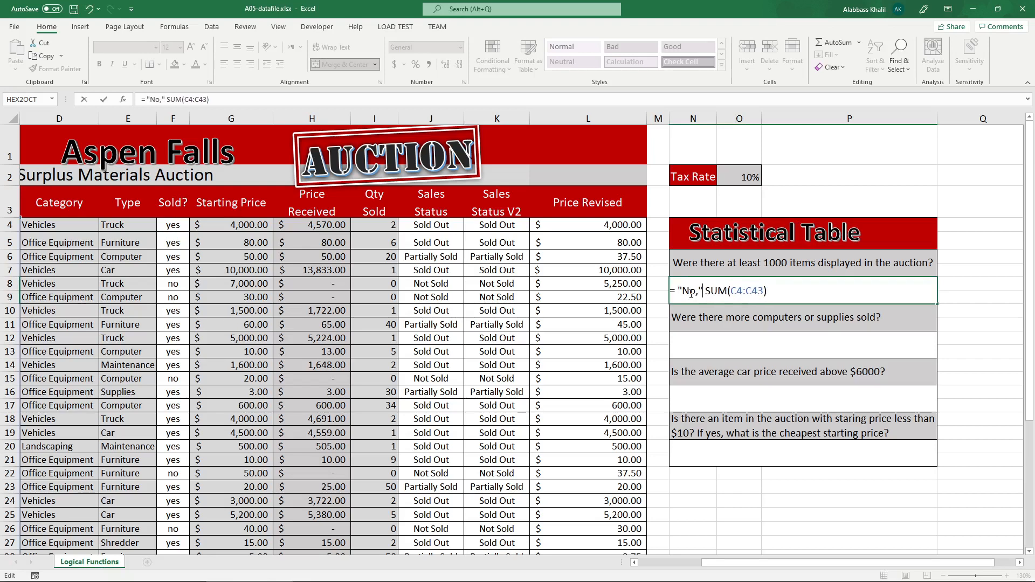
pyautogui.write('" &')
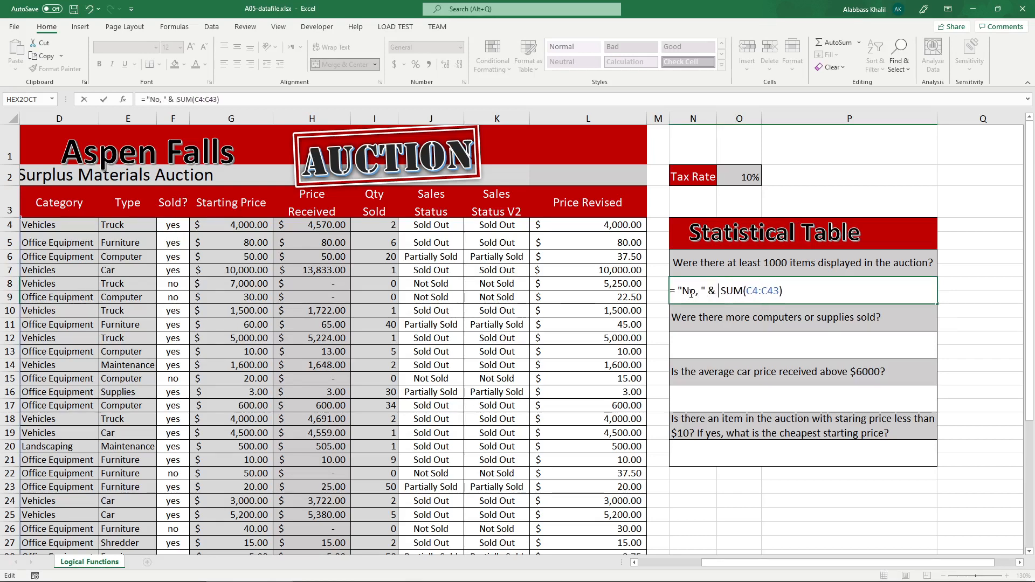
pyautogui.press('BackSpace')
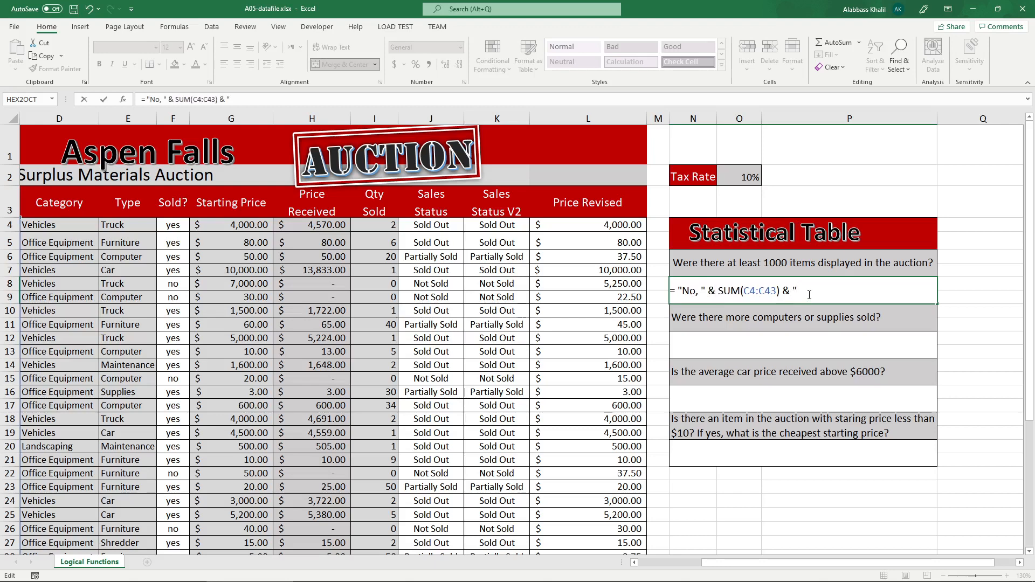
pyautogui.write('items')
pyautogui.write('are available"')
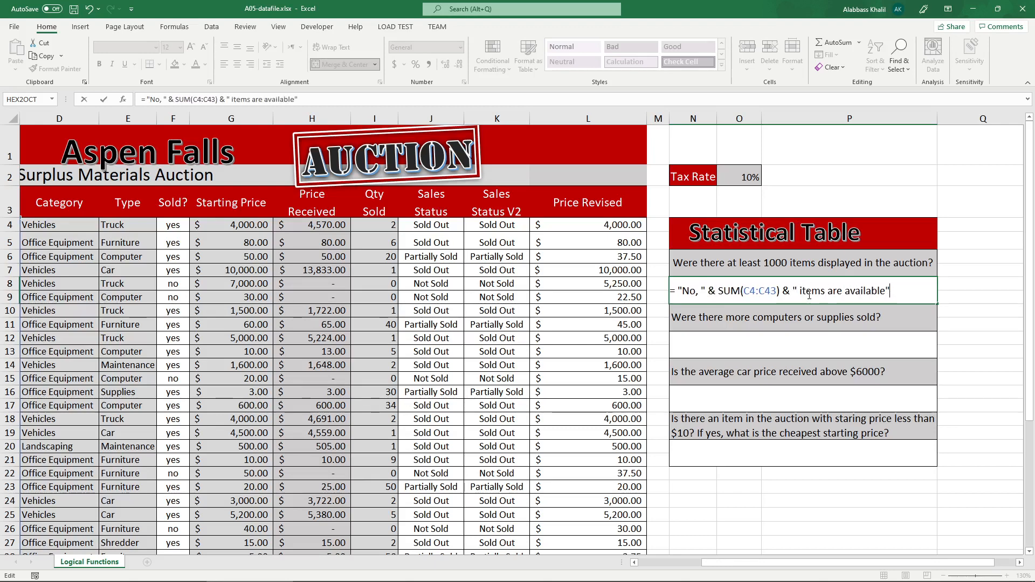
pyautogui.press('Return')
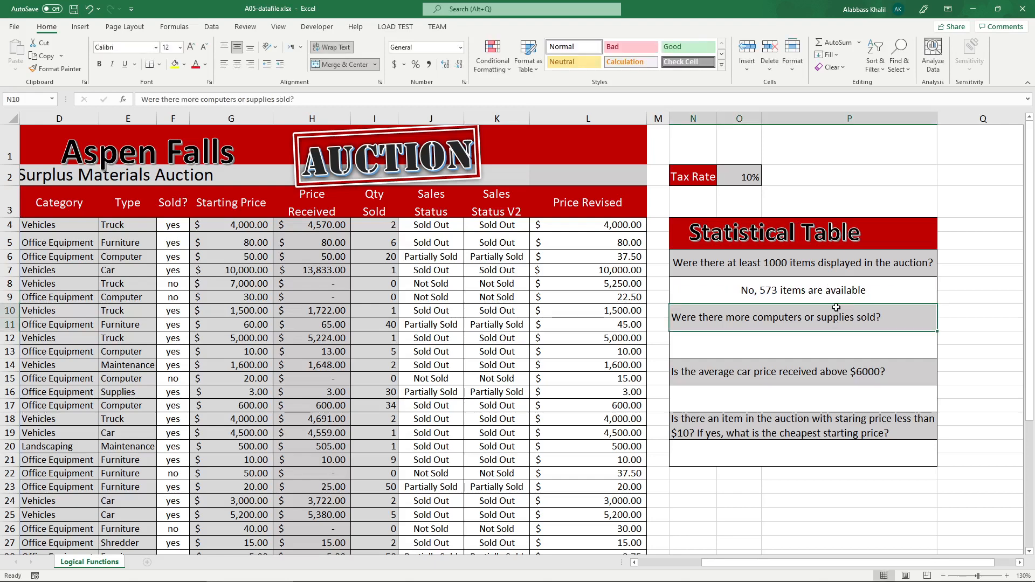
# Add the filler text ",,,,, efjseoifjseiojfoij " inside the "No, " string of the N8 formula.
pyautogui.click(773, 293)
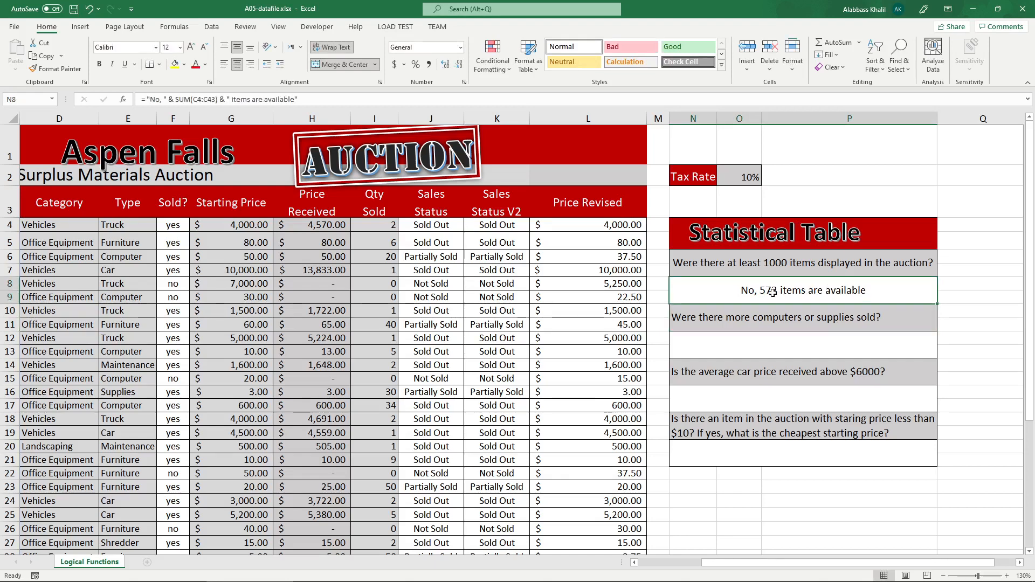
pyautogui.doubleClick(774, 292)
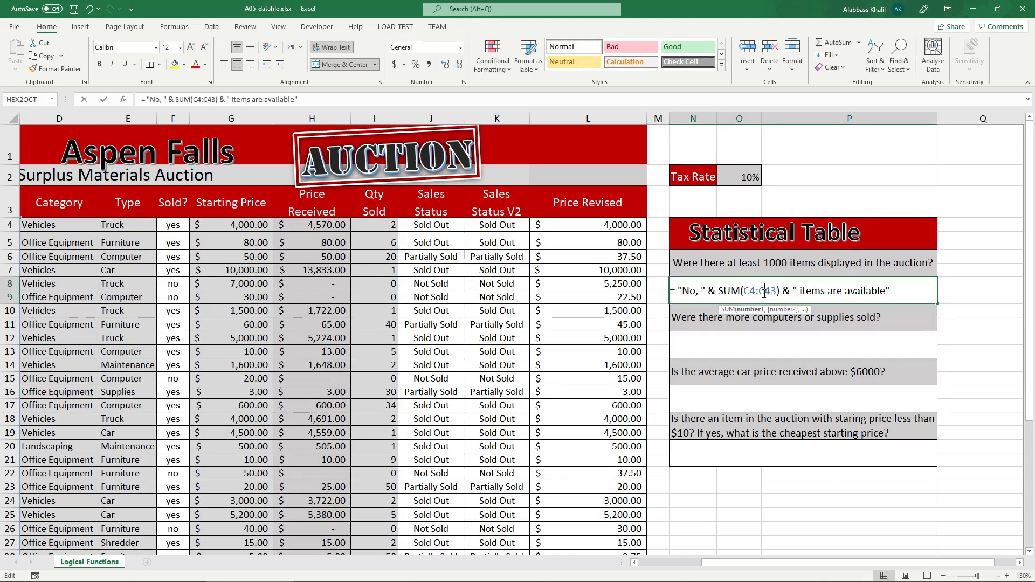
pyautogui.click(697, 293)
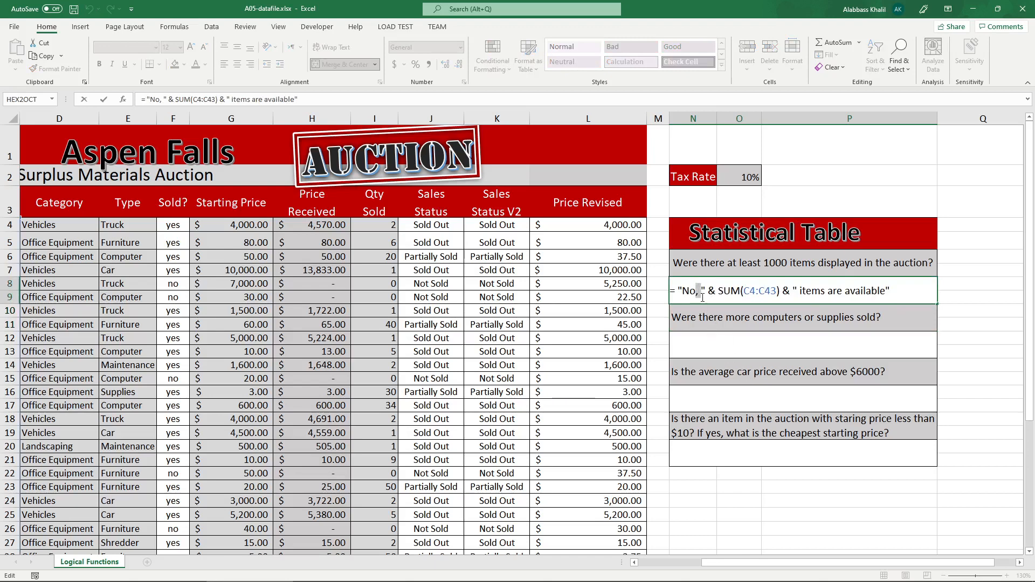
pyautogui.write(',,,,')
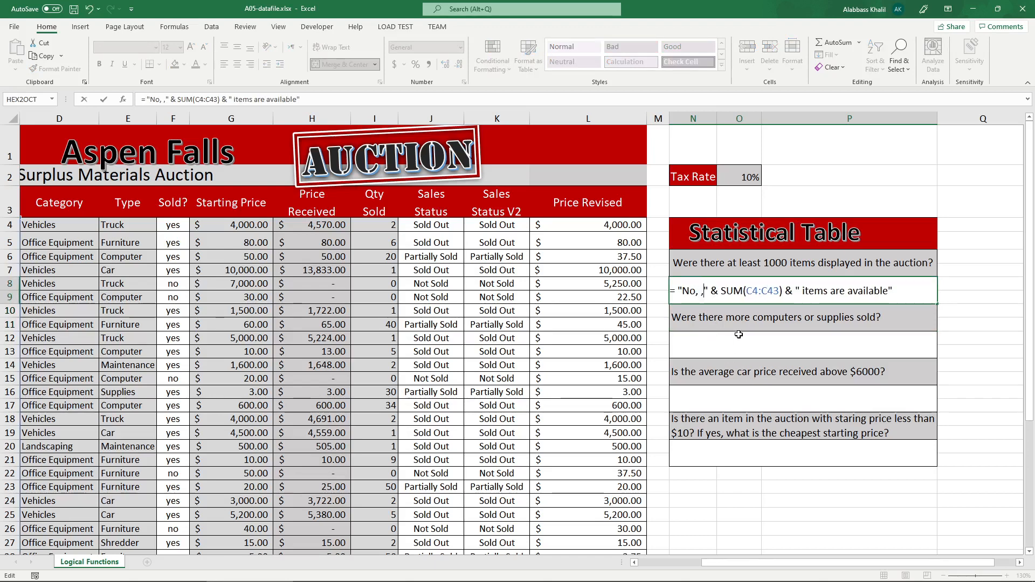
pyautogui.write(', efjseoifjseiojfoij')
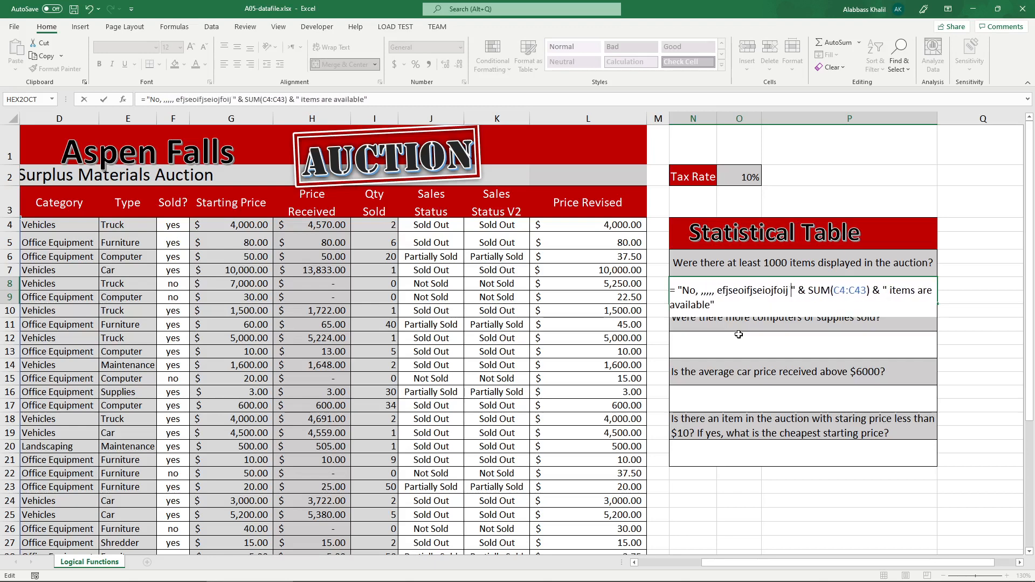
pyautogui.press('Return')
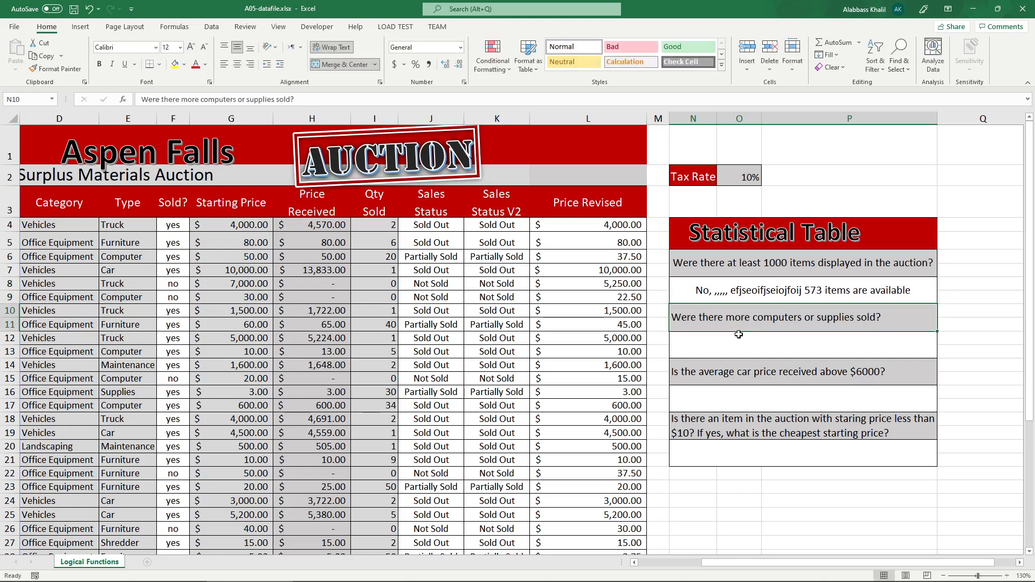
# Remove the filler text from the N8 formula so it reads = "No, " & SUM(C4:C43) & " items are available".
pyautogui.doubleClick(755, 290)
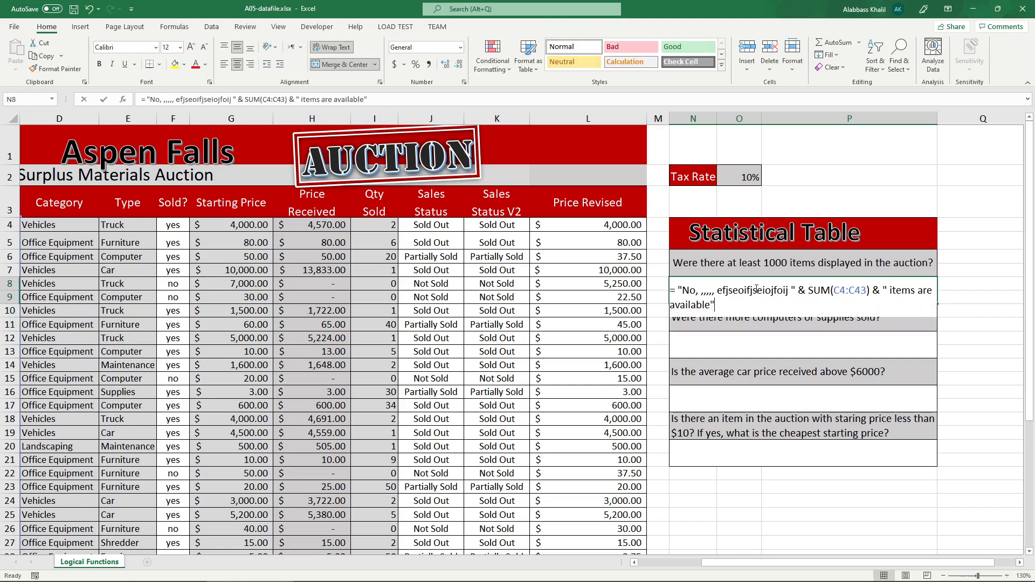
pyautogui.click(793, 293)
pyautogui.press('BackSpace')
pyautogui.press('BackSpace')
pyautogui.press('BackSpace')
pyautogui.press('BackSpace')
pyautogui.press('BackSpace')
pyautogui.press('BackSpace')
pyautogui.press('BackSpace')
pyautogui.press('BackSpace')
pyautogui.press('BackSpace')
pyautogui.press('BackSpace')
pyautogui.press('BackSpace')
pyautogui.press('BackSpace')
pyautogui.press('BackSpace')
pyautogui.press('BackSpace')
pyautogui.press('BackSpace')
pyautogui.press('BackSpace')
pyautogui.press('BackSpace')
pyautogui.press('BackSpace')
pyautogui.press('BackSpace')
pyautogui.press('BackSpace')
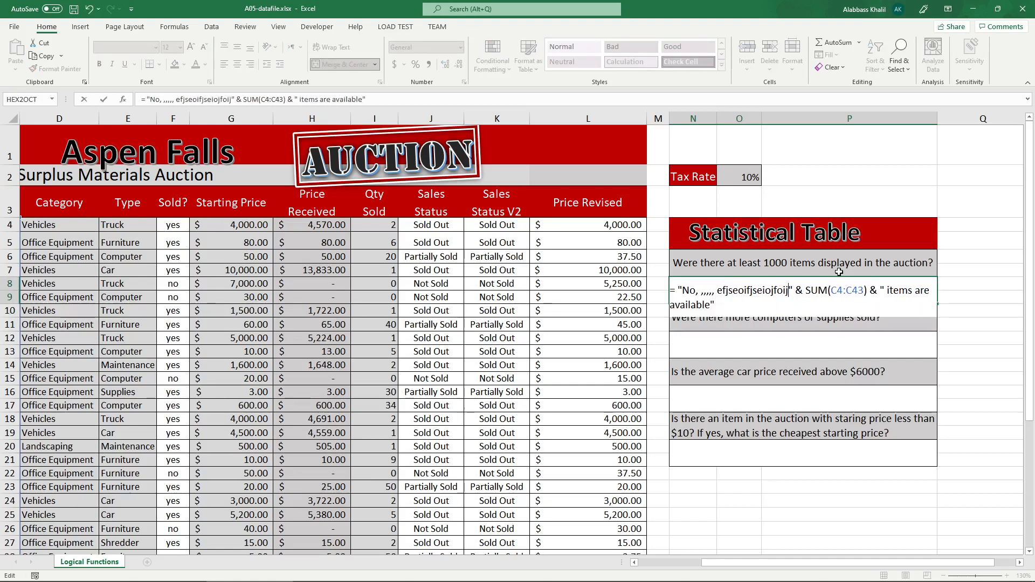
pyautogui.press('BackSpace')
pyautogui.press('BackSpace')
pyautogui.press('BackSpace')
pyautogui.press('BackSpace')
pyautogui.press('BackSpace')
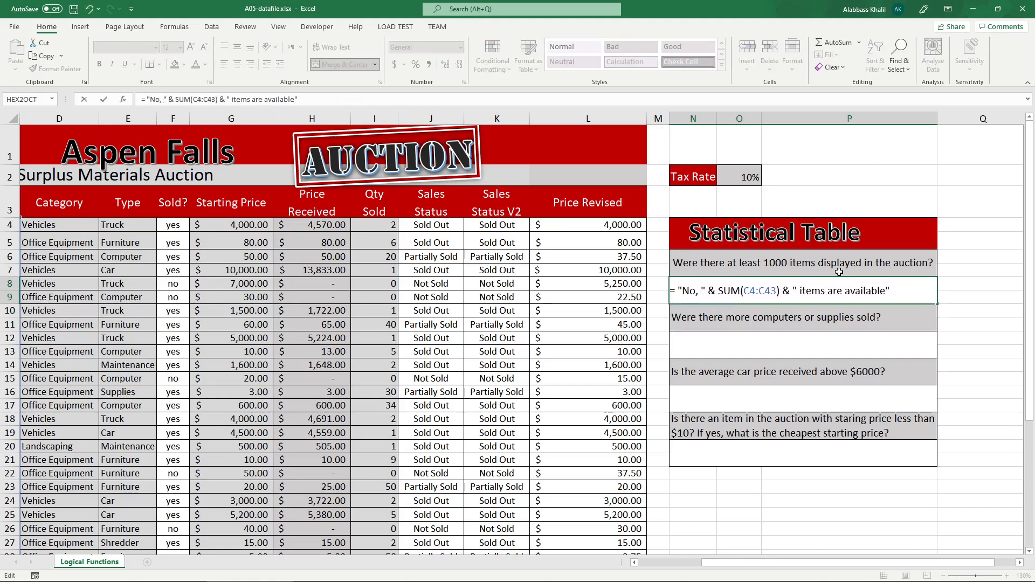
pyautogui.press('Return')
# Copy the N8 formula's content after the equals sign into cell P1 as reference text, leaving N8 uncommitted.
pyautogui.doubleClick(824, 287)
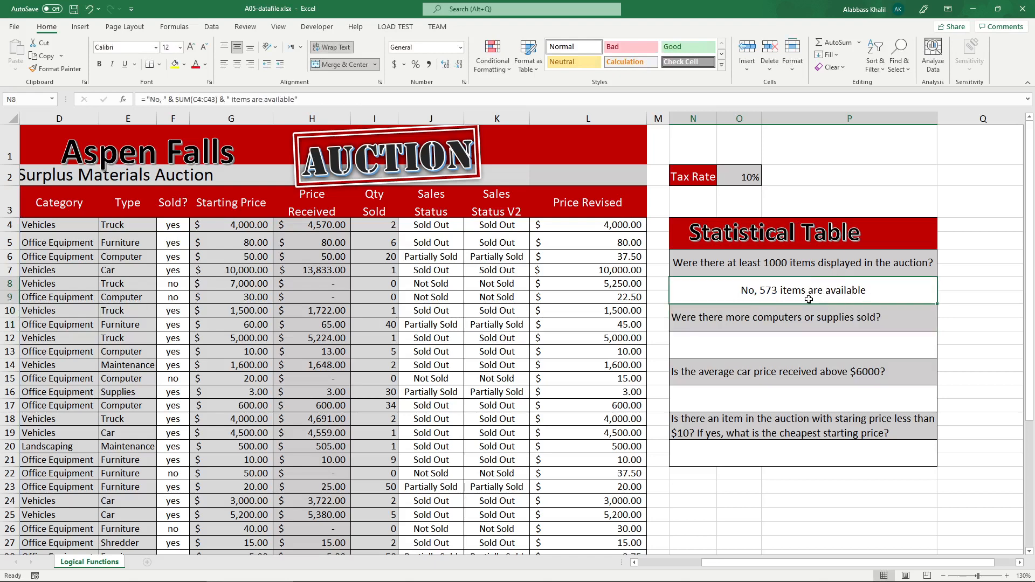
pyautogui.moveTo(678, 292); pyautogui.dragTo(893, 300)
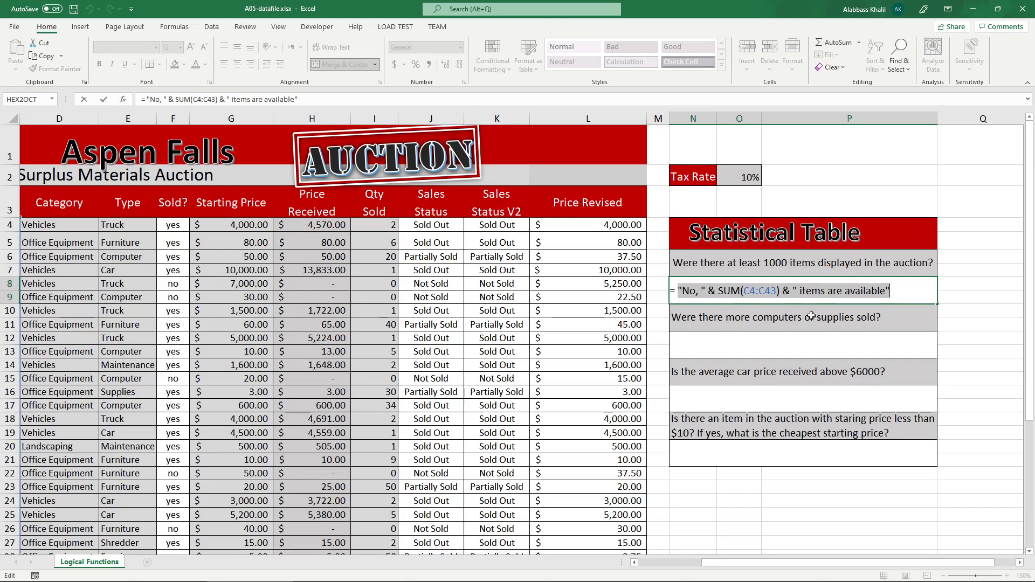
pyautogui.hotkey('ctrl', 'x')
pyautogui.click(847, 151)
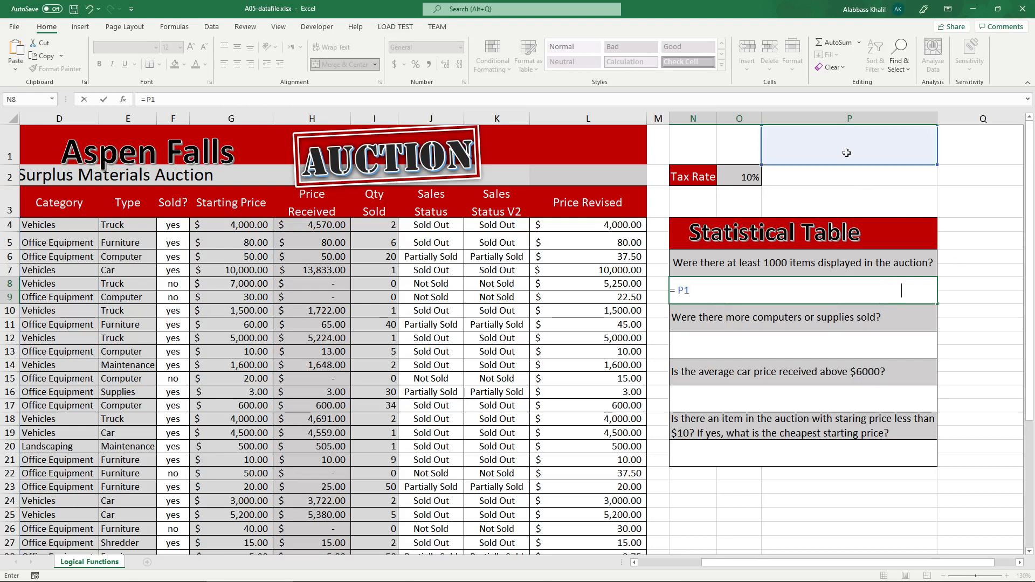
pyautogui.hotkey('ctrl', 'v')
pyautogui.press('Escape')
pyautogui.click(846, 152)
pyautogui.hotkey('ctrl', 'v')
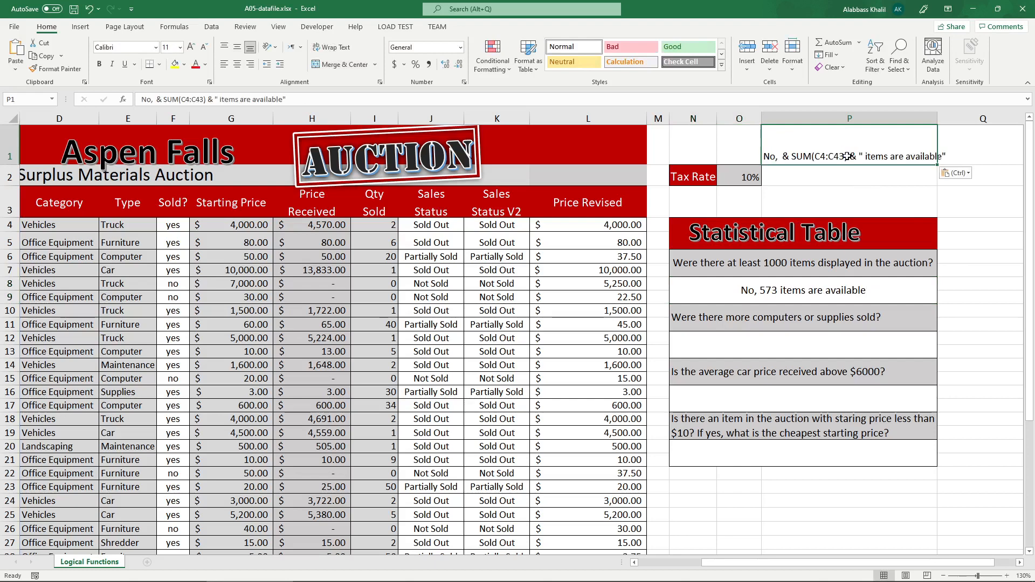
# Replace the contents of N8 with an IF formula whose logical test is SUM(C4:C43) > 1000.
pyautogui.click(816, 300)
pyautogui.write('=')
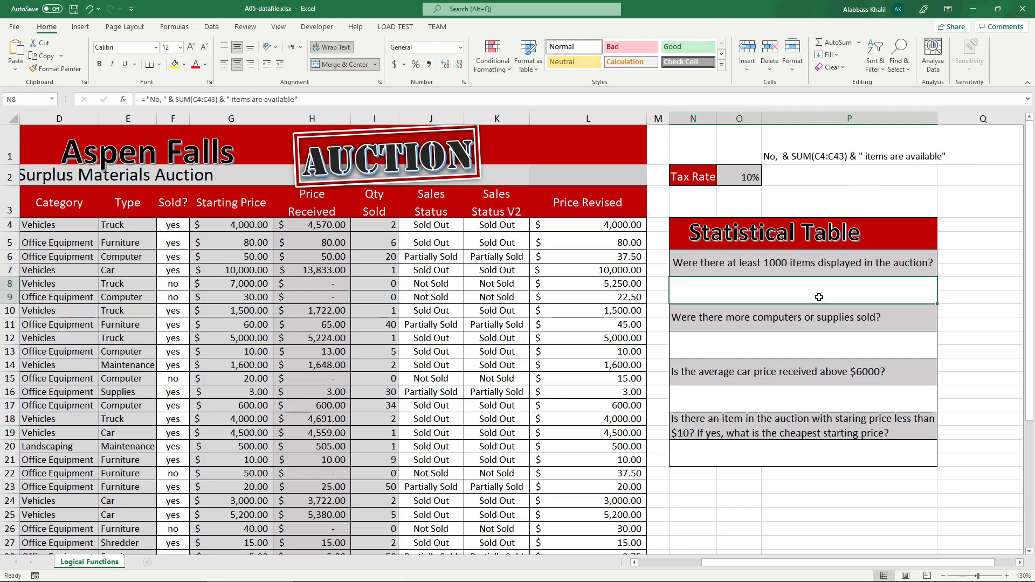
pyautogui.write(' if')
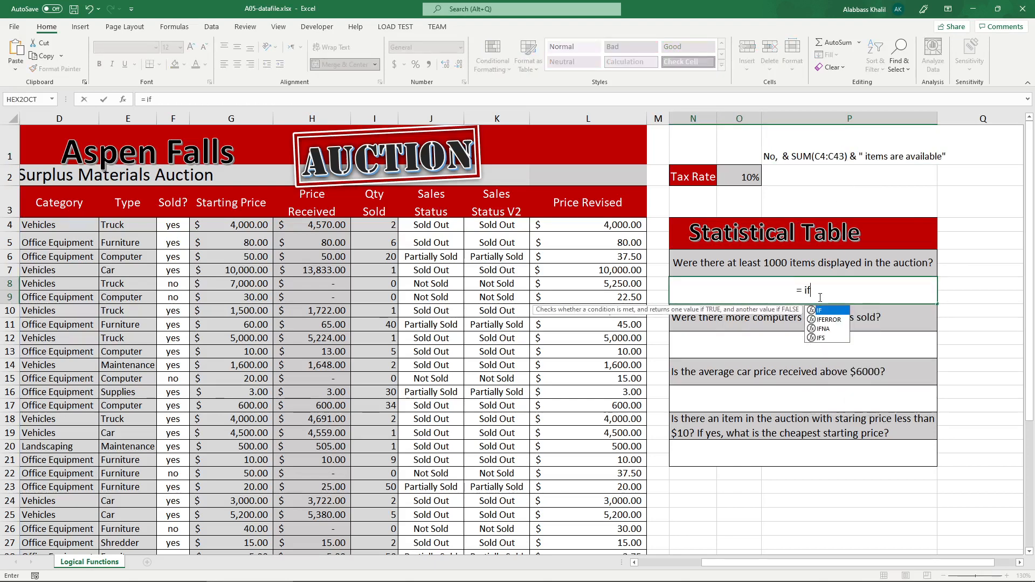
pyautogui.press('Tab')
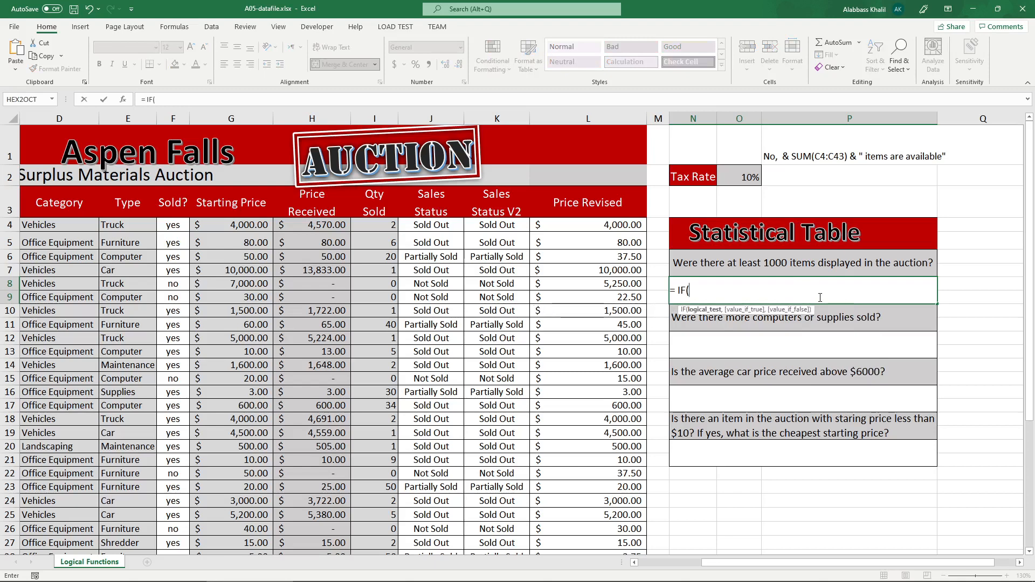
pyautogui.write('sum')
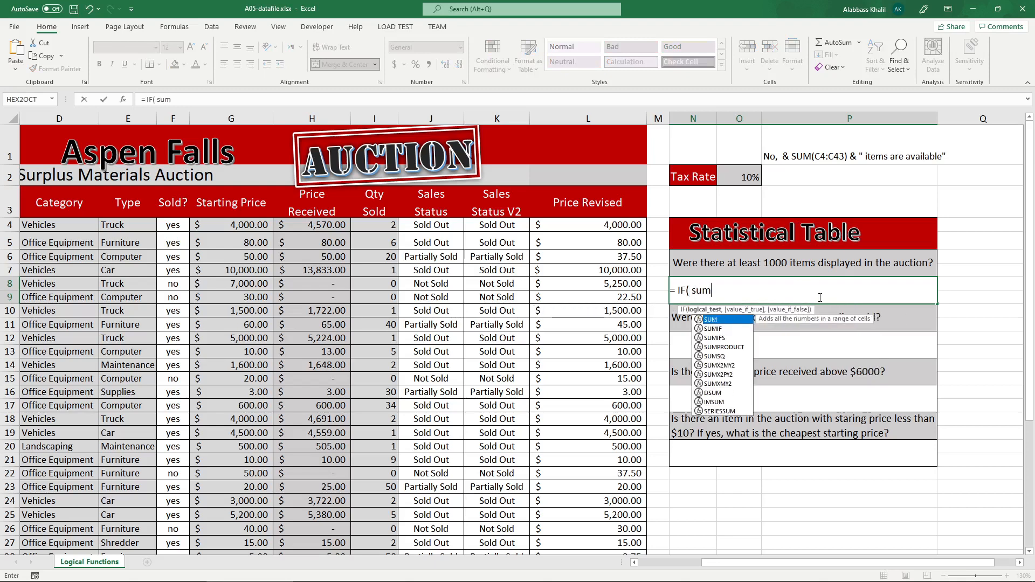
pyautogui.press('Tab')
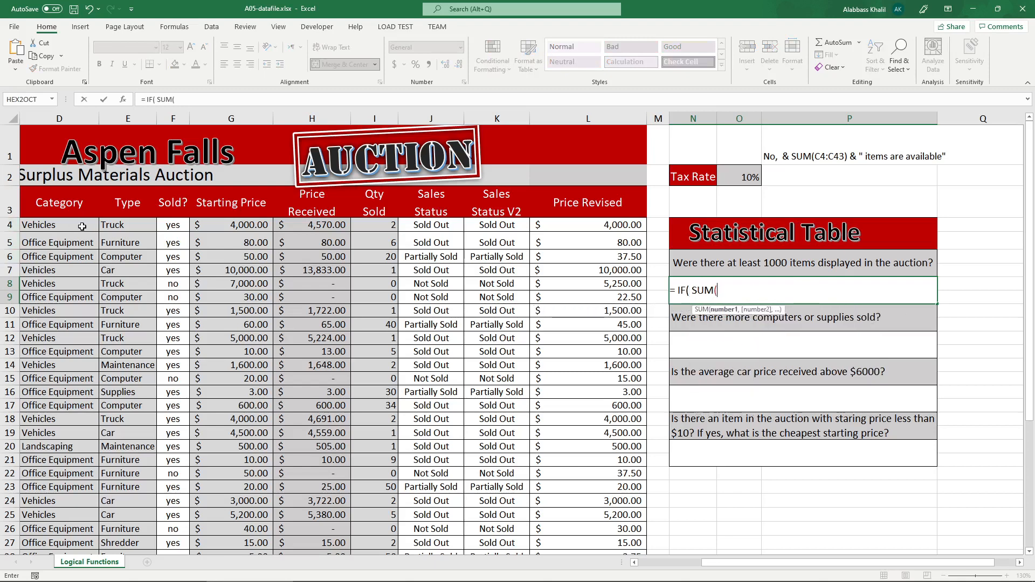
pyautogui.click(61, 221)
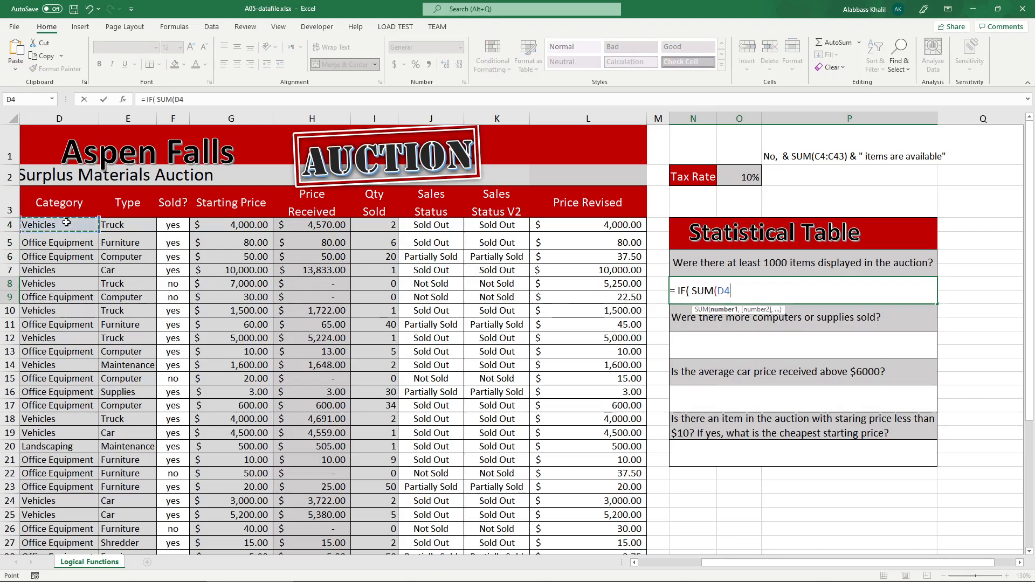
pyautogui.press('Left')
pyautogui.hotkey('ctrl', 'shift', 'Down')
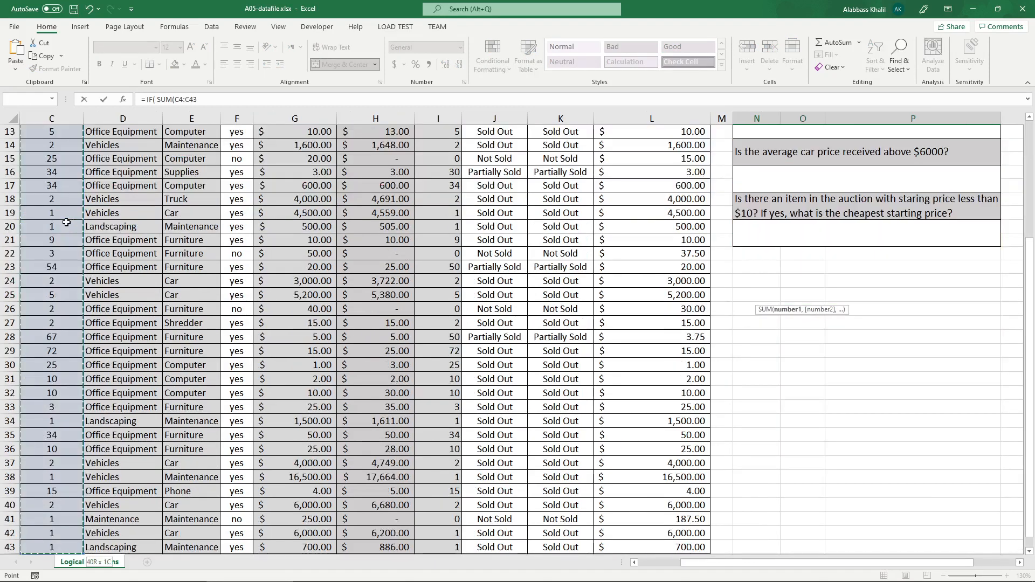
pyautogui.write(',')
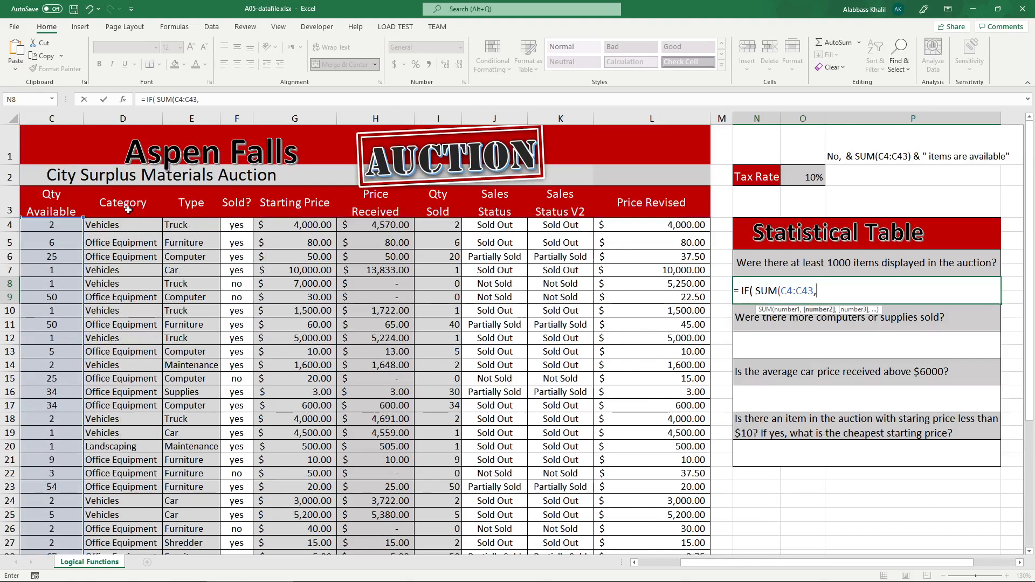
pyautogui.press('BackSpace')
pyautogui.write(') > 1000')
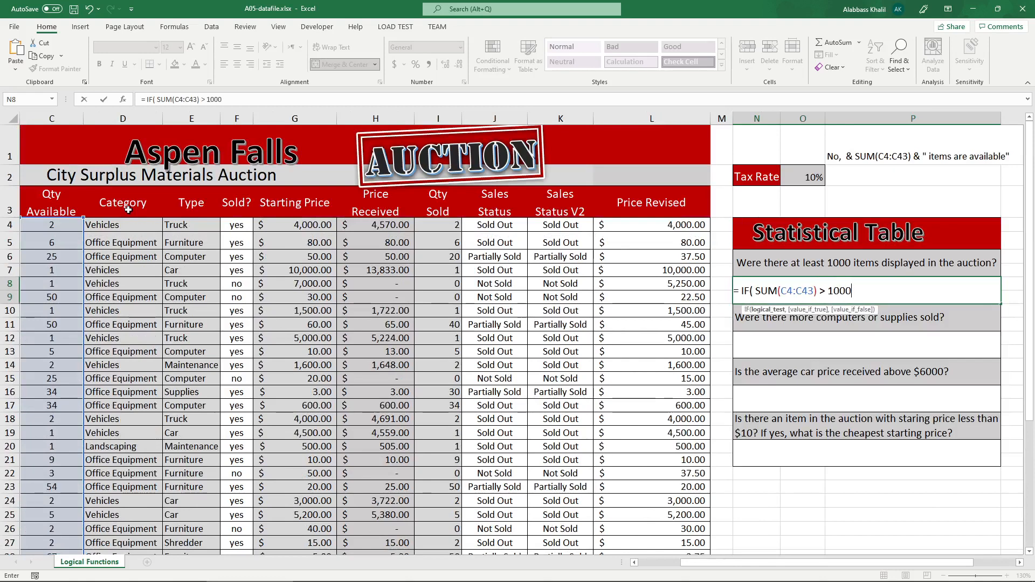
# Try >= 1000 as the logical test of the N8 IF formula and restore the > operator.
pyautogui.press('BackSpace')
pyautogui.press('BackSpace')
pyautogui.press('BackSpace')
pyautogui.press('BackSpace')
pyautogui.write('= 1000')
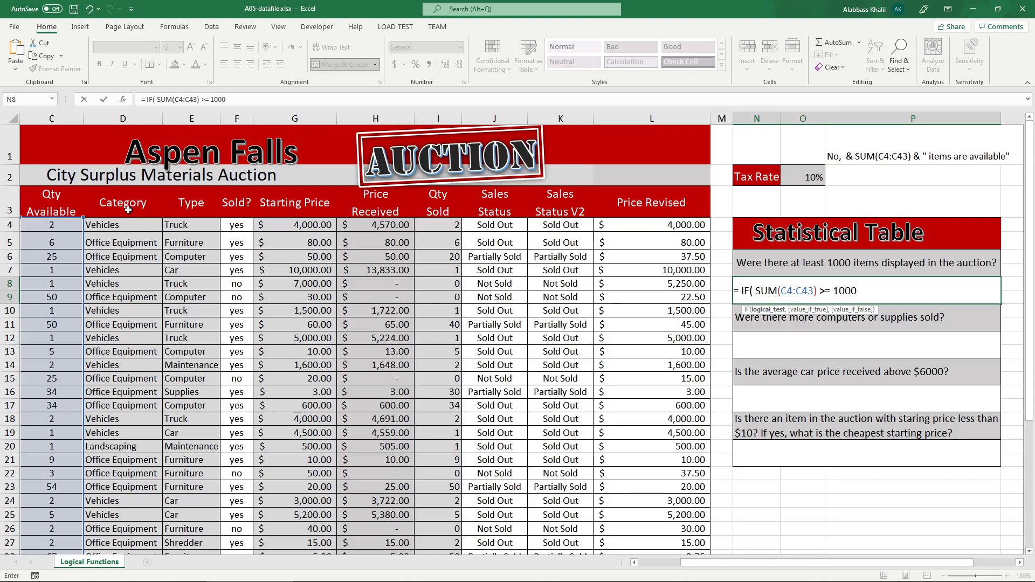
pyautogui.press('Return')
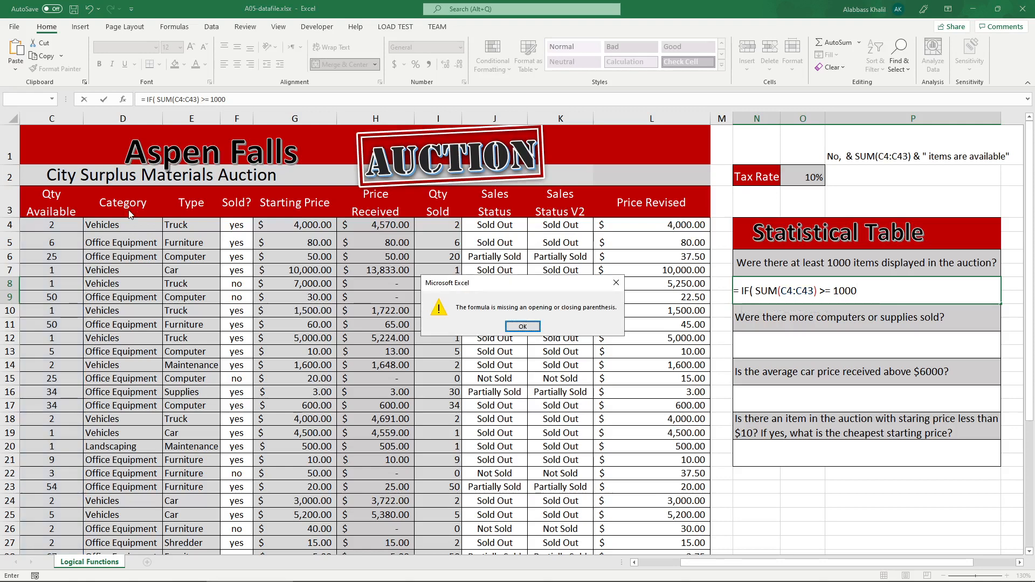
pyautogui.press('Return')
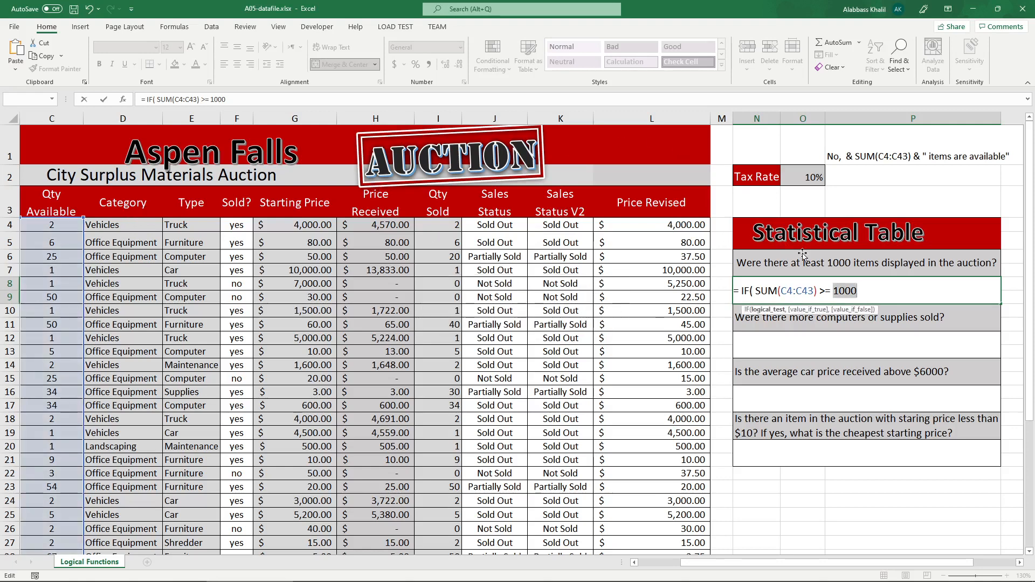
pyautogui.click(831, 290)
pyautogui.press('BackSpace')
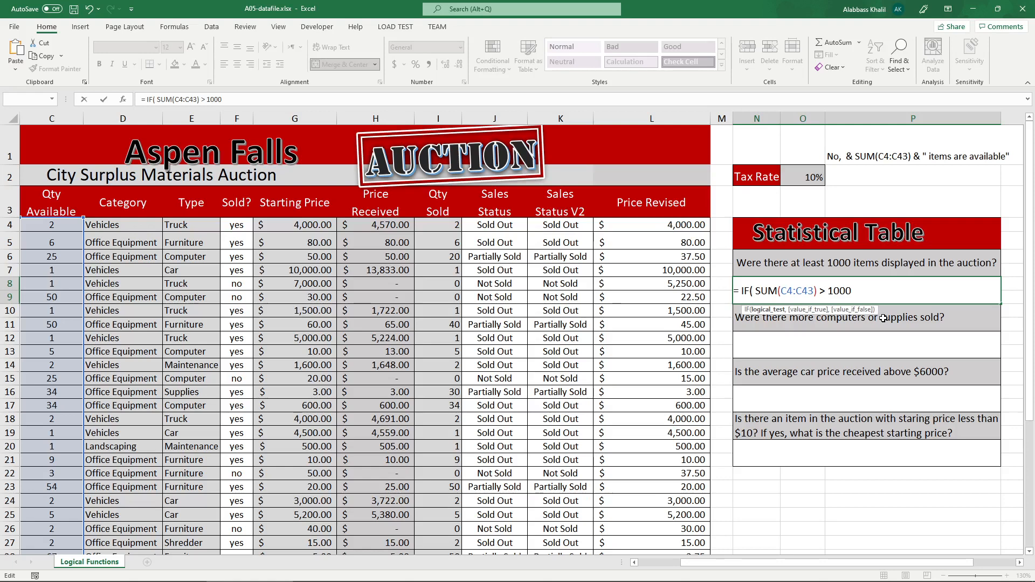
# Add "Yes" as the value-if-true argument of the IF formula in N8.
pyautogui.moveTo(852, 290); pyautogui.dragTo(813, 288)
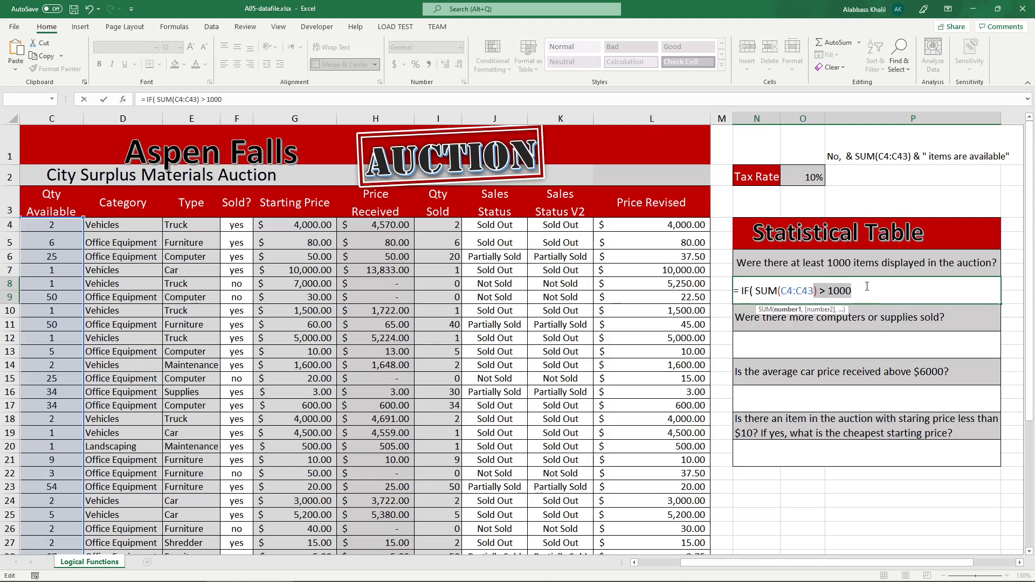
pyautogui.click(826, 291)
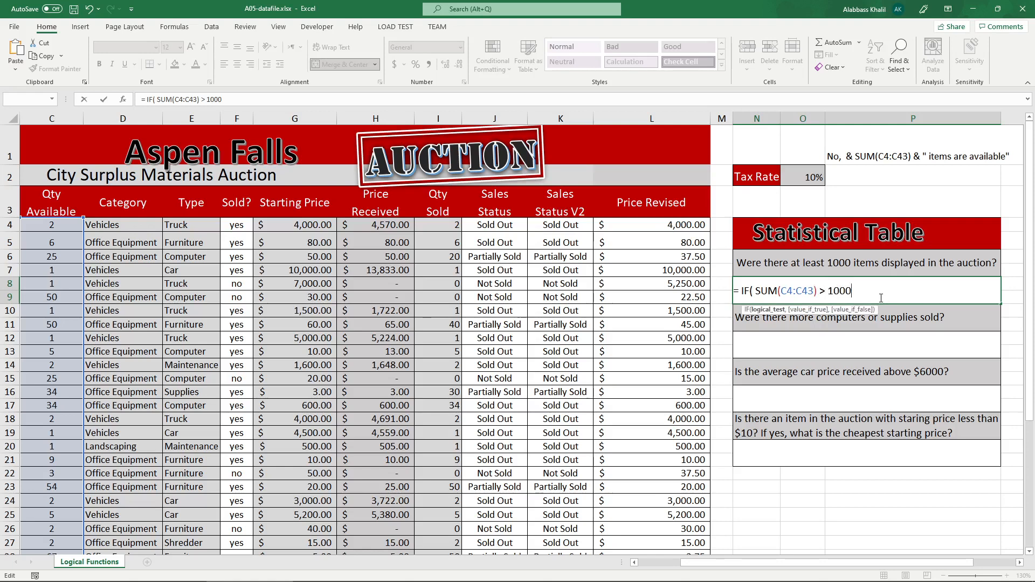
pyautogui.write(',')
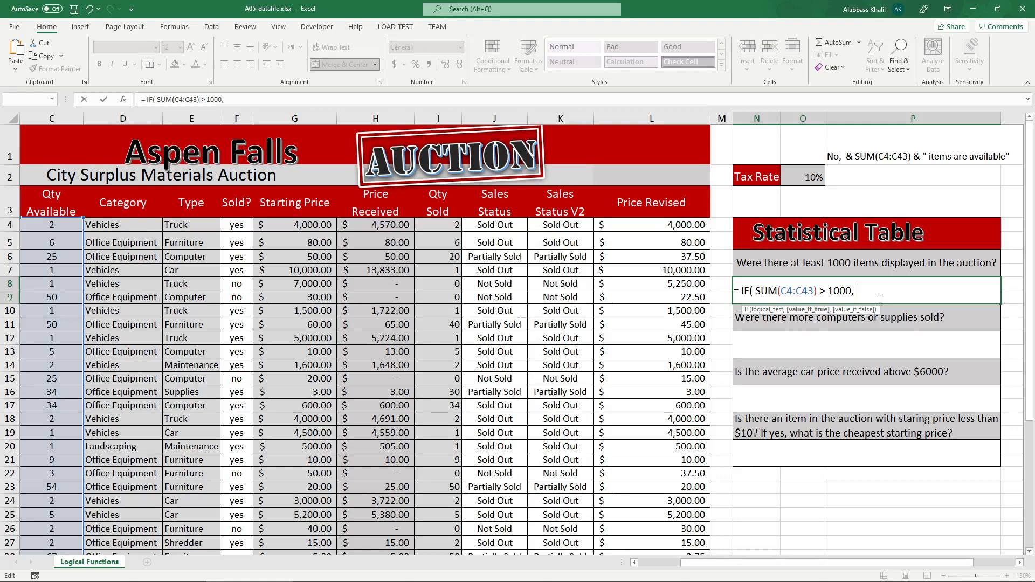
pyautogui.write('"Yes", ')
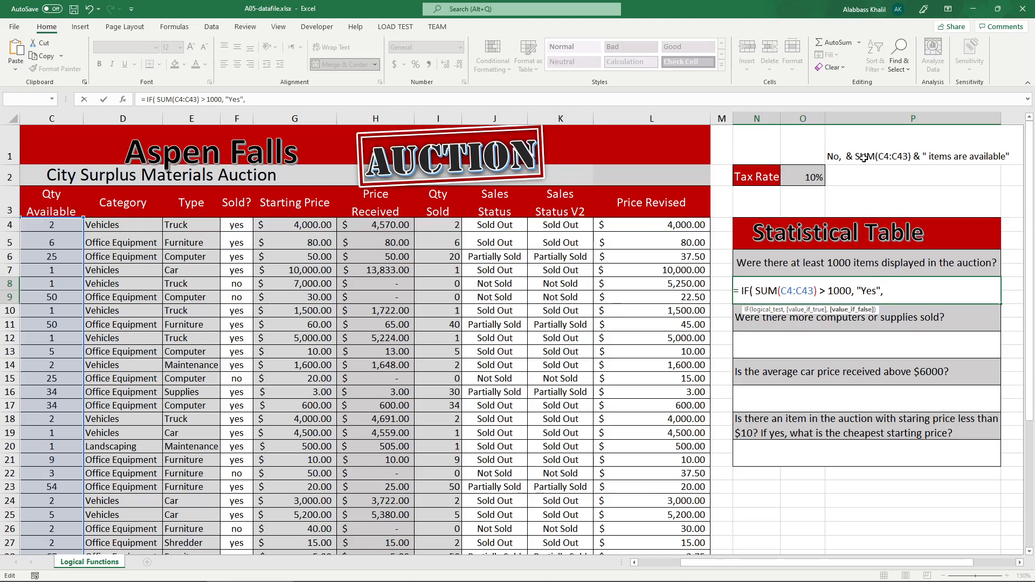
pyautogui.write('"No, "')
# Start the value-if-false argument in N8 with "No, " joined to the sum of C4:C43.
pyautogui.moveTo(878, 294); pyautogui.dragTo(883, 295)
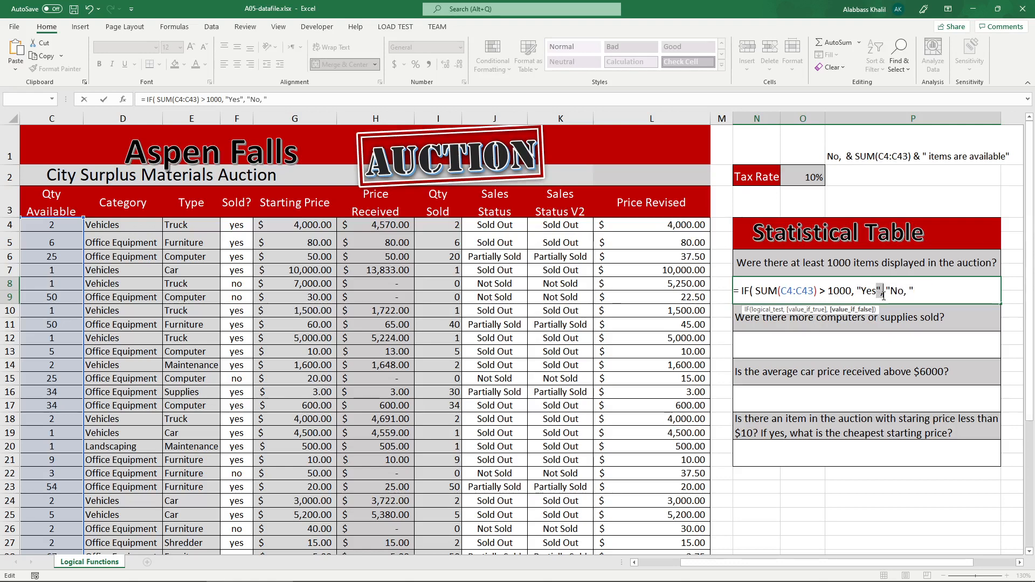
pyautogui.click(884, 295)
pyautogui.click(881, 295)
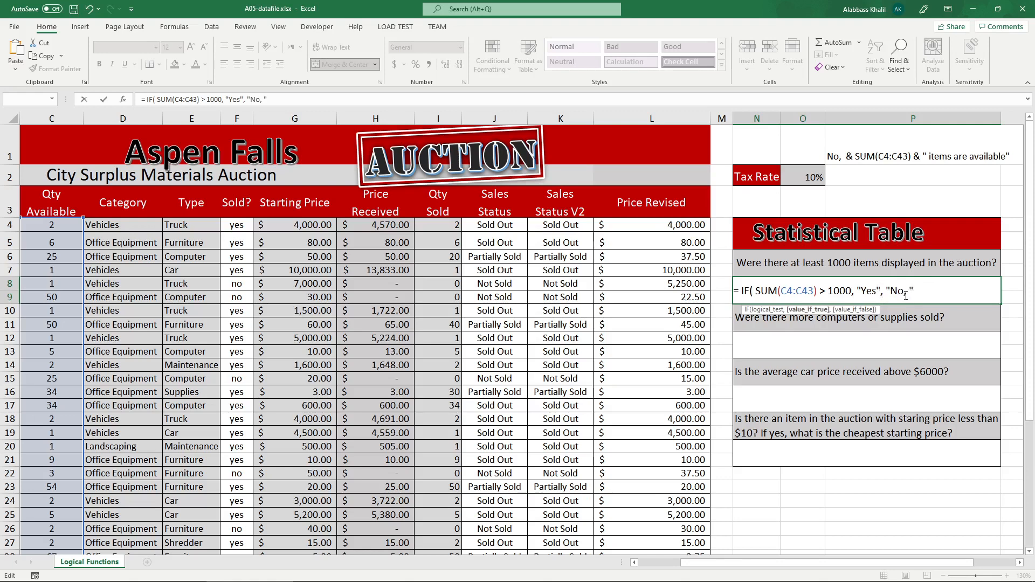
pyautogui.click(905, 295)
pyautogui.write('& suma')
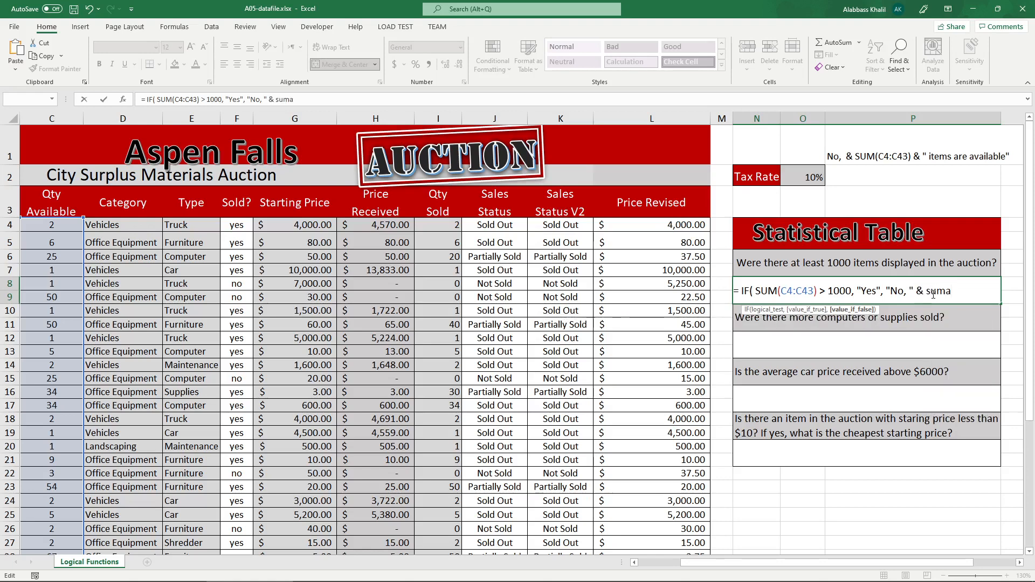
pyautogui.press('BackSpace')
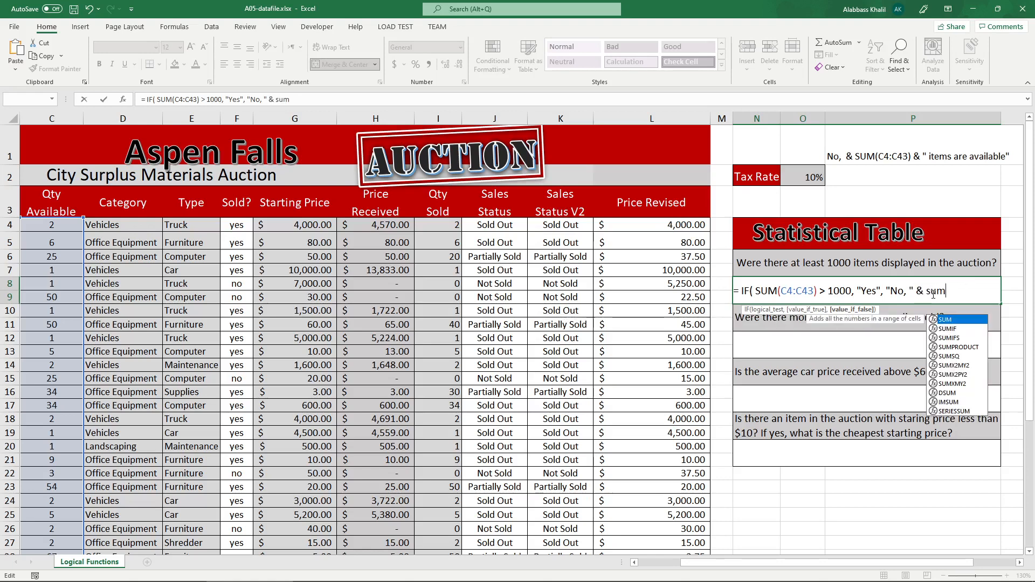
pyautogui.write('(c4:')
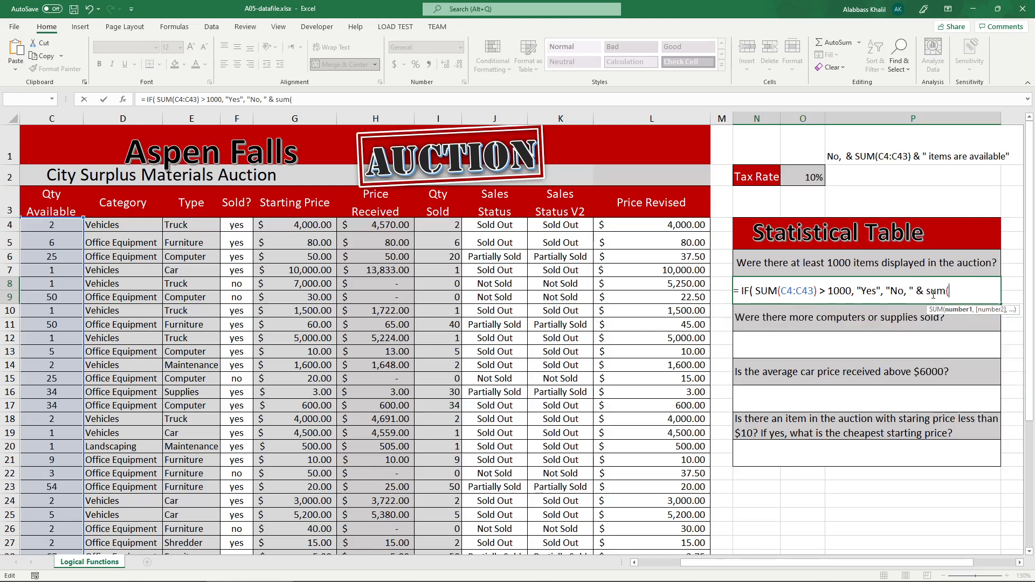
pyautogui.write('C43(')
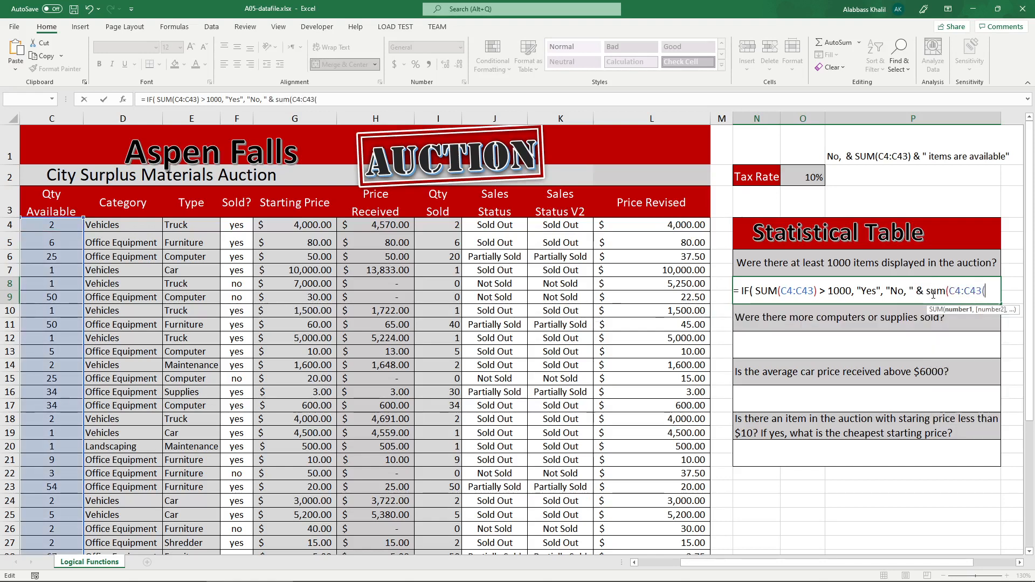
pyautogui.press('BackSpace')
# Append & " items available" to the value-if-false argument in N8 and close the IF formula's parentheses.
pyautogui.write(') & "')
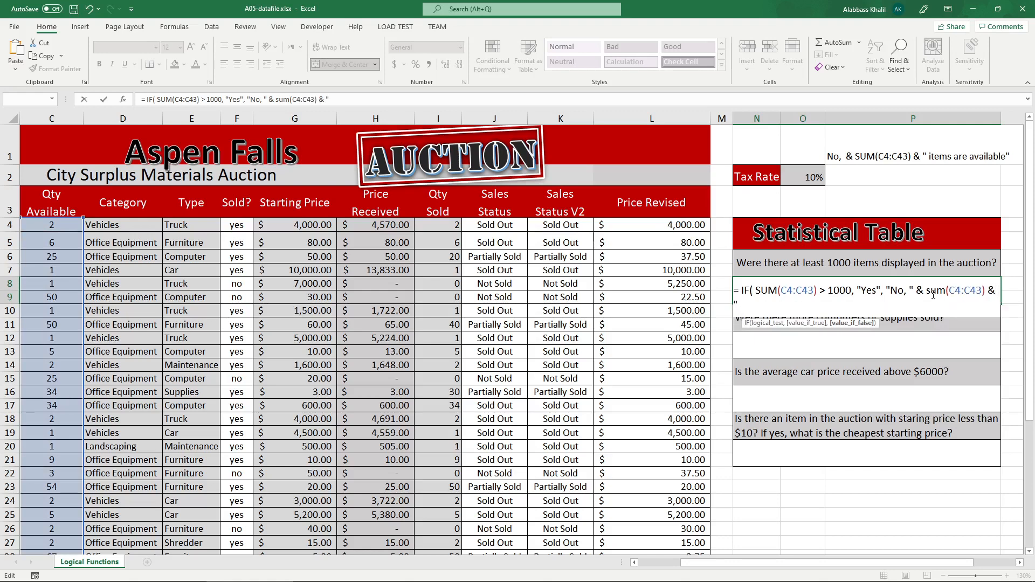
pyautogui.write(' items available')
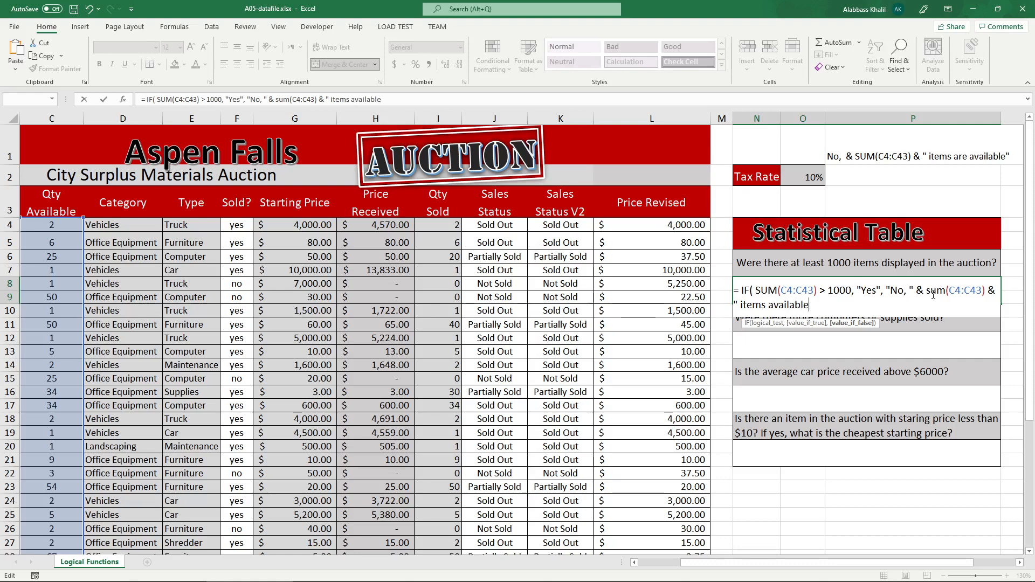
pyautogui.write(')')
pyautogui.press('Left')
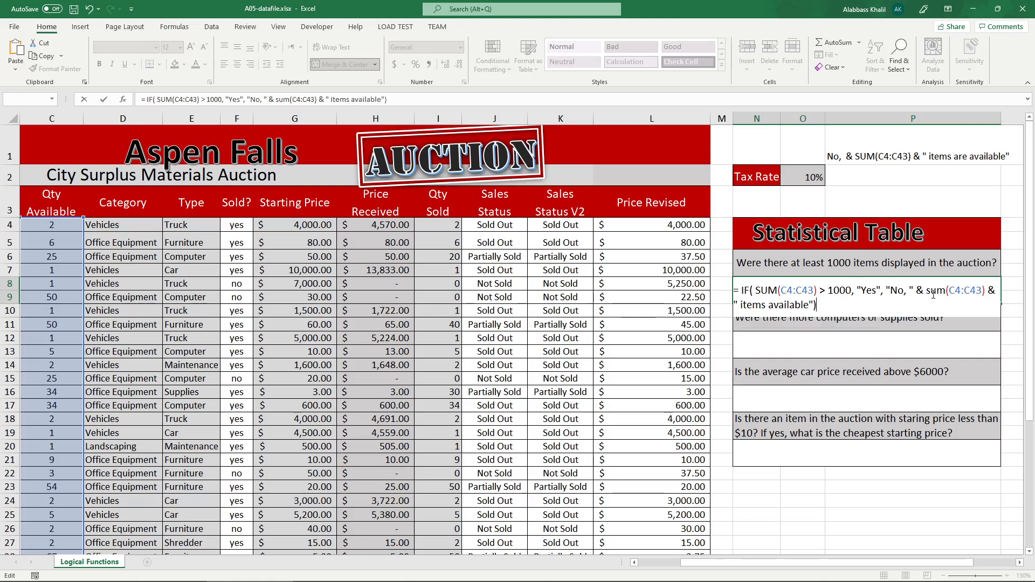
pyautogui.write('"')
pyautogui.press('Right')
pyautogui.moveTo(851, 291); pyautogui.dragTo(762, 291)
pyautogui.click(826, 291)
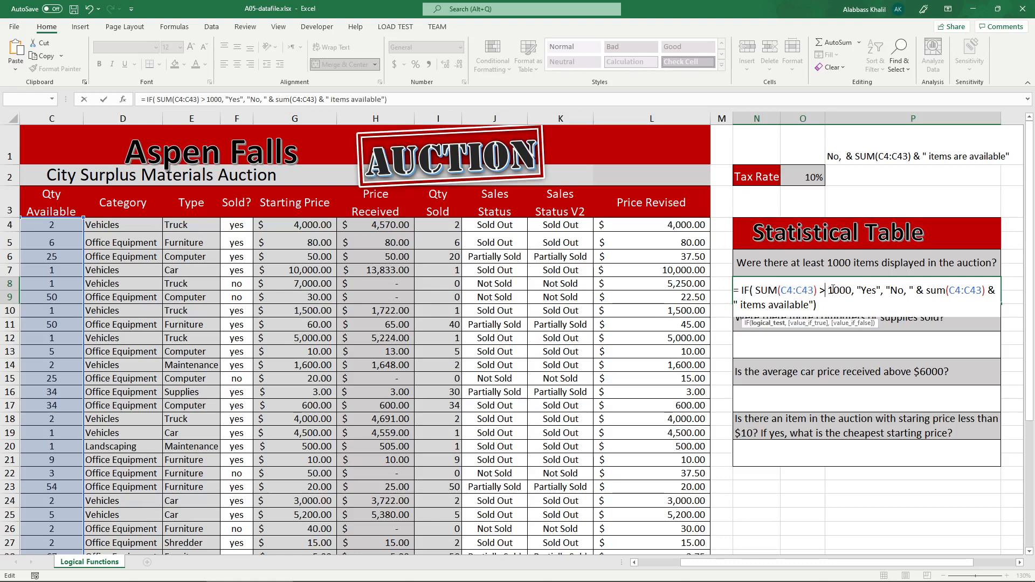
# Change the comparison in N8's IF formula to >= 1000 and enter the finished formula.
pyautogui.write('=')
pyautogui.moveTo(863, 291); pyautogui.dragTo(809, 312)
pyautogui.press('Return')
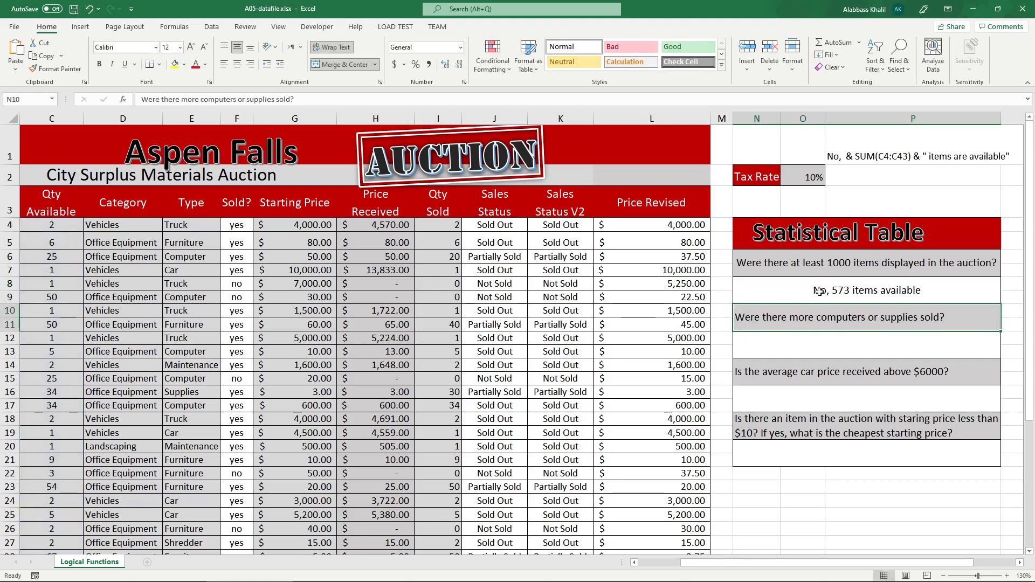
pyautogui.click(889, 299)
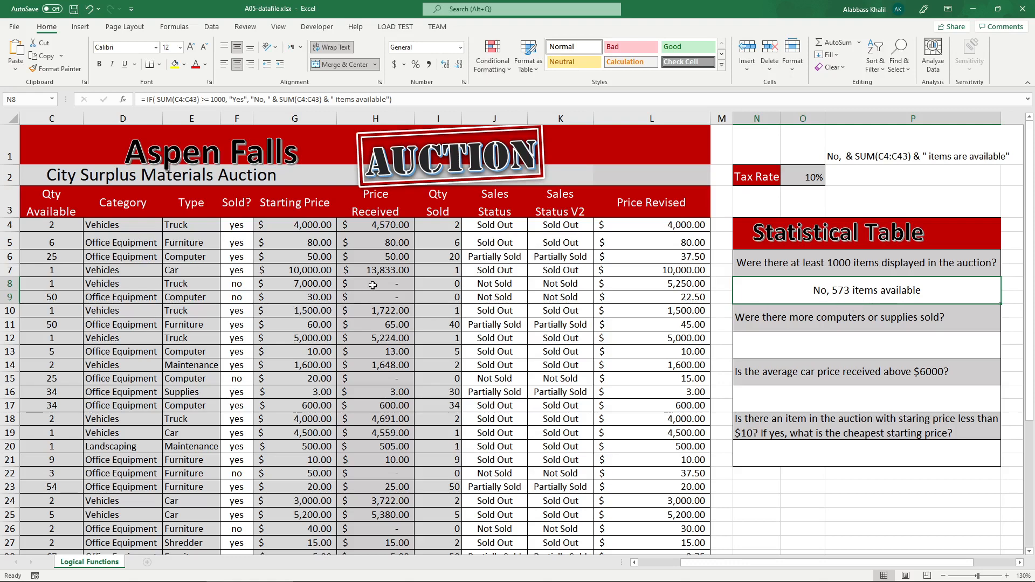
# Set the Qty Available in C7 to 560 to test the "Yes" outcome of the N8 formula.
pyautogui.click(48, 271)
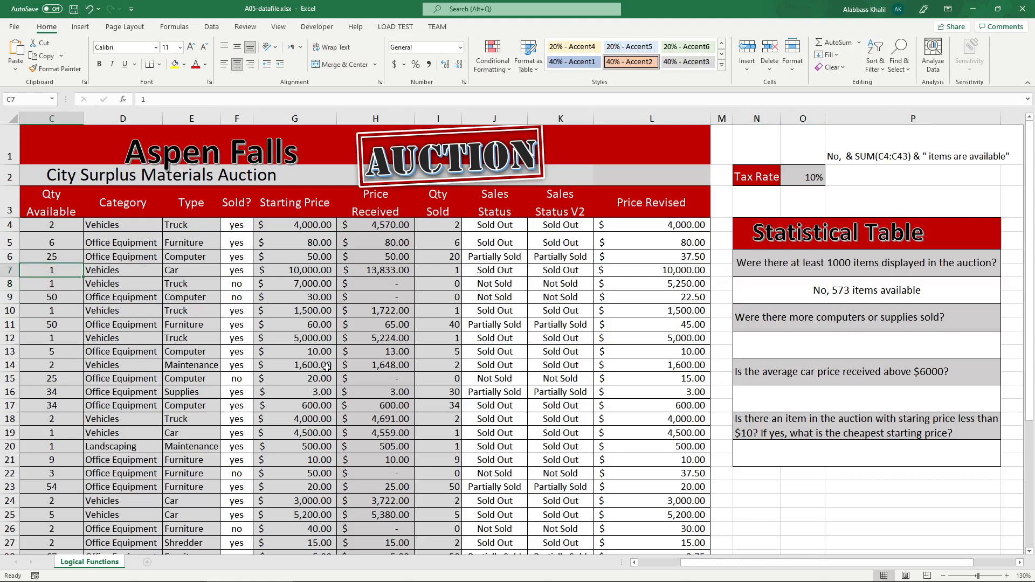
pyautogui.write('560')
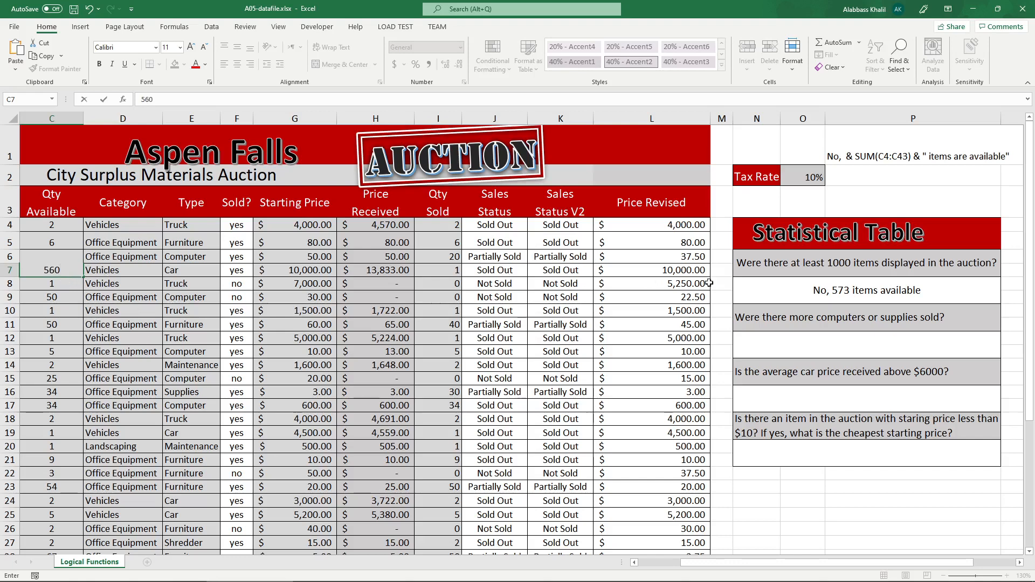
pyautogui.press('Return')
pyautogui.click(885, 295)
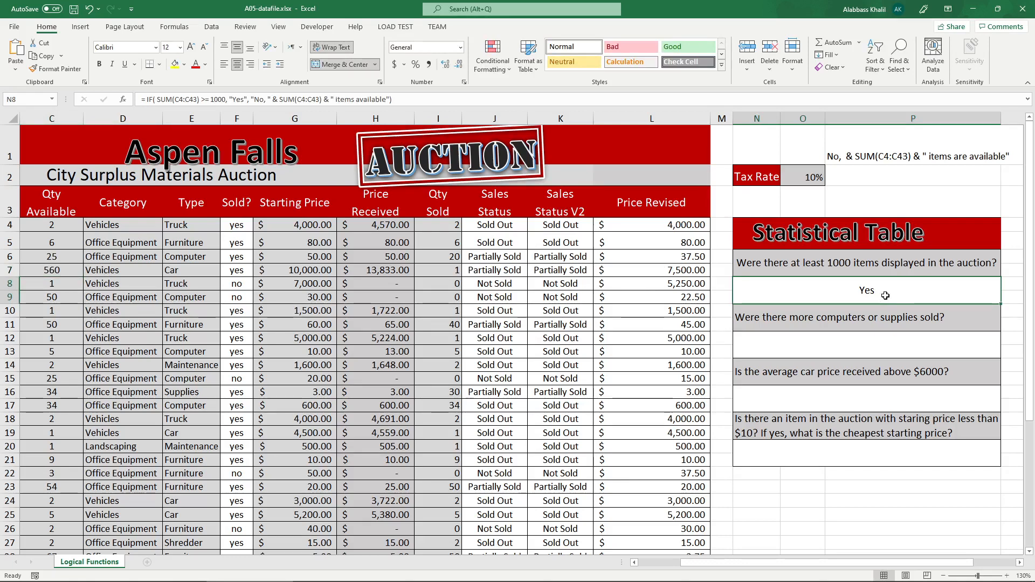
# Cut & SUM(C4:C43) & " items available" out of the value-if-false argument in N8, leaving only "No, ".
pyautogui.doubleClick(885, 295)
pyautogui.click(858, 293)
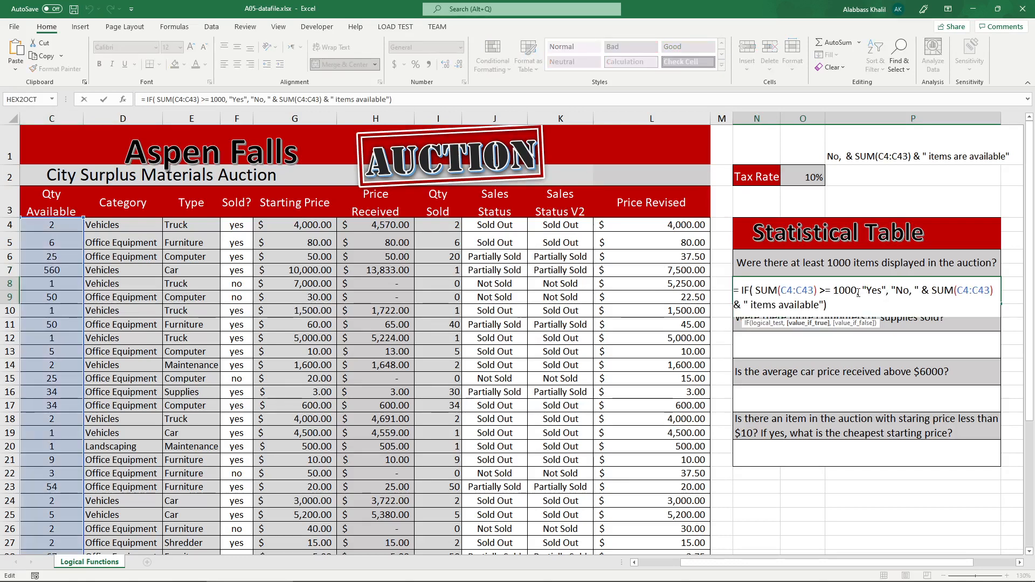
pyautogui.click(822, 304)
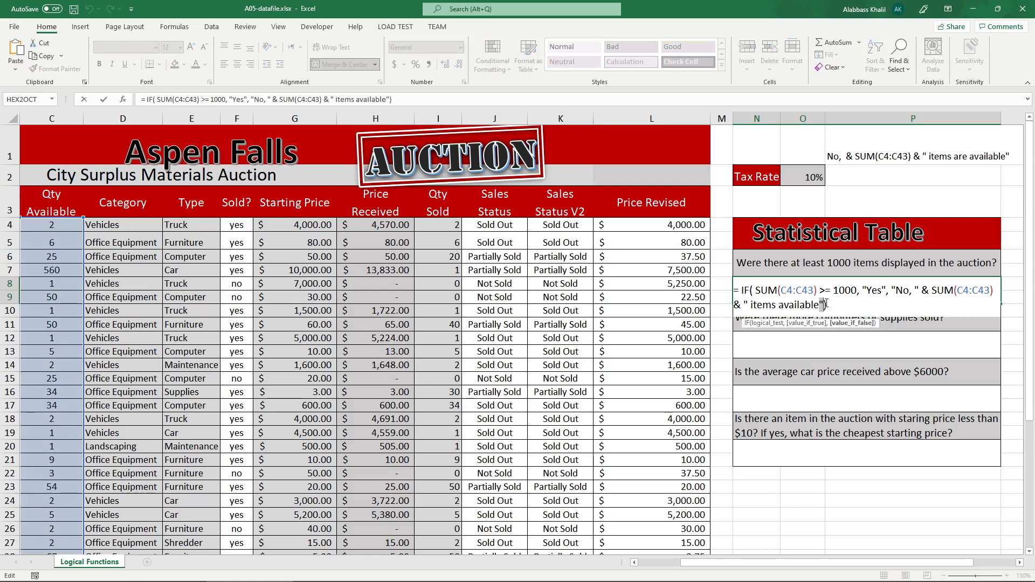
pyautogui.keyDown('shift'); pyautogui.click(918, 294); pyautogui.keyUp('shift')
pyautogui.hotkey('ctrl', 'c')
pyautogui.press('BackSpace')
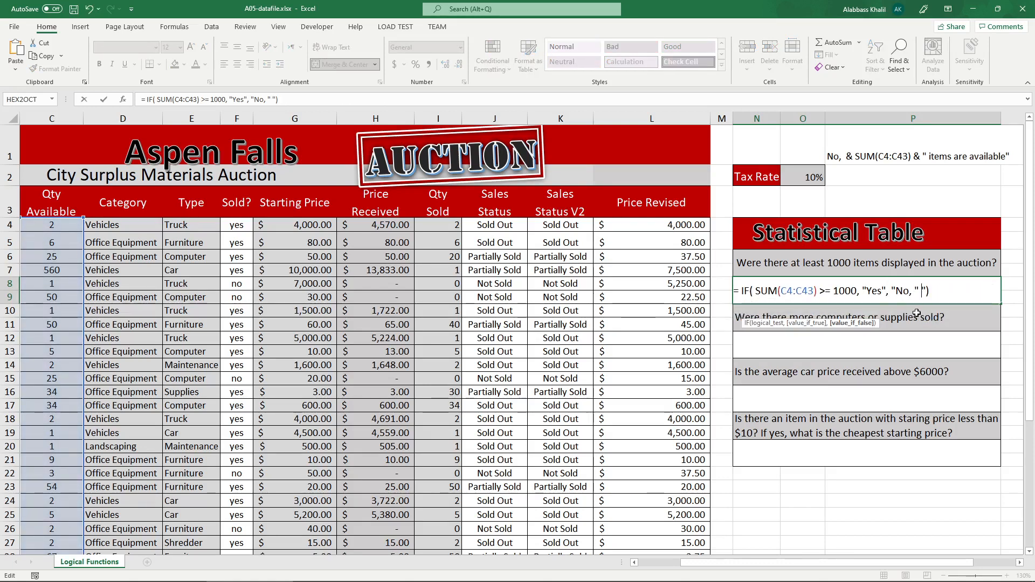
pyautogui.press('BackSpace')
pyautogui.press('BackSpace')
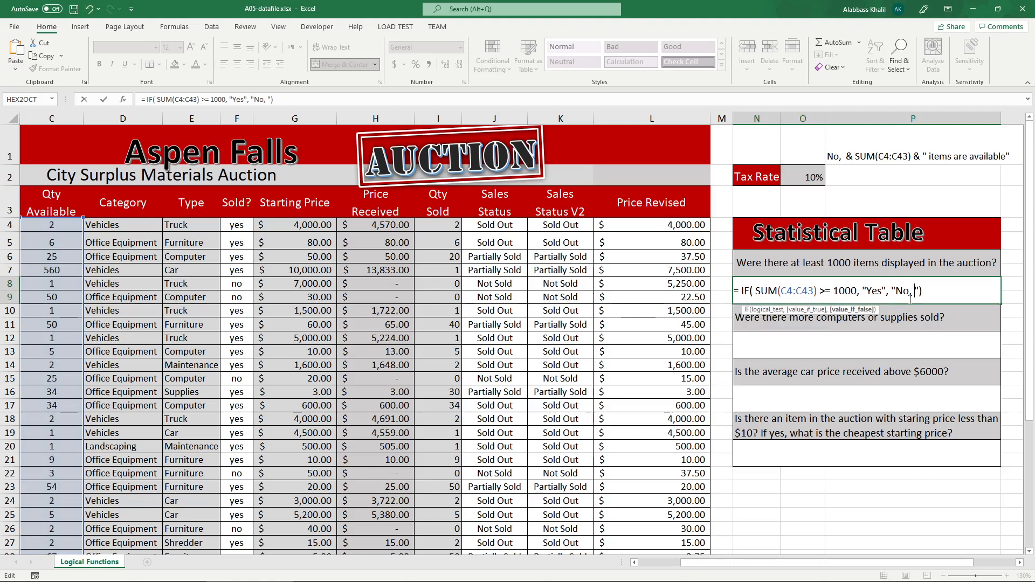
pyautogui.press('Delete')
pyautogui.press('BackSpace')
# Add a comma and a space inside the value-if-true text in N8 so it reads "Yes, ".
pyautogui.press('Left')
pyautogui.press('Left')
pyautogui.press('Left')
pyautogui.press('Left')
pyautogui.press('Left')
pyautogui.press('Left')
pyautogui.press('Left')
pyautogui.press('Left')
pyautogui.press('Left')
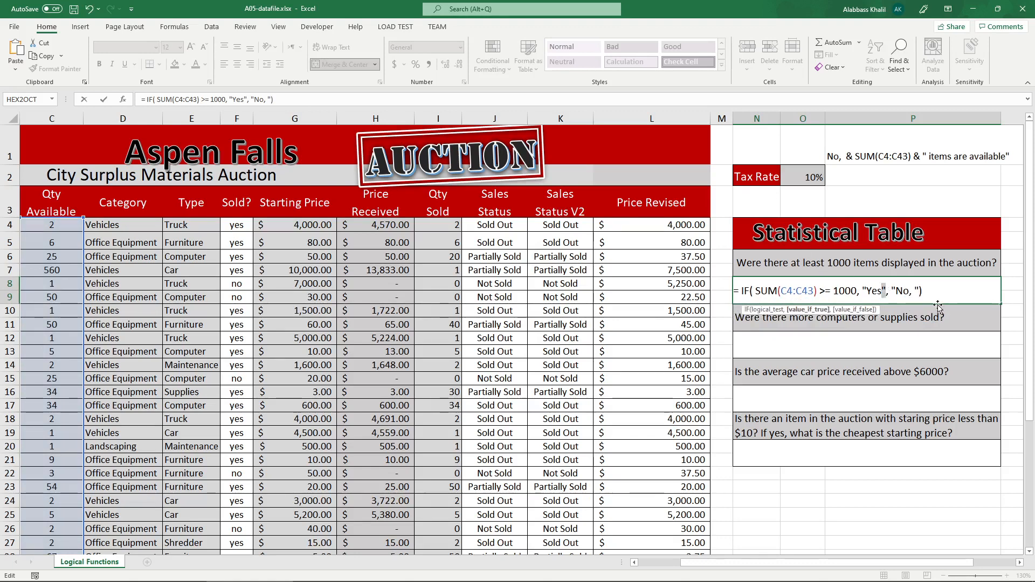
pyautogui.write(',')
# Append & SUM(C4:C43) & " items available" after the IF function's closing parenthesis in N8 and enter the formula.
pyautogui.moveTo(771, 292); pyautogui.dragTo(845, 292)
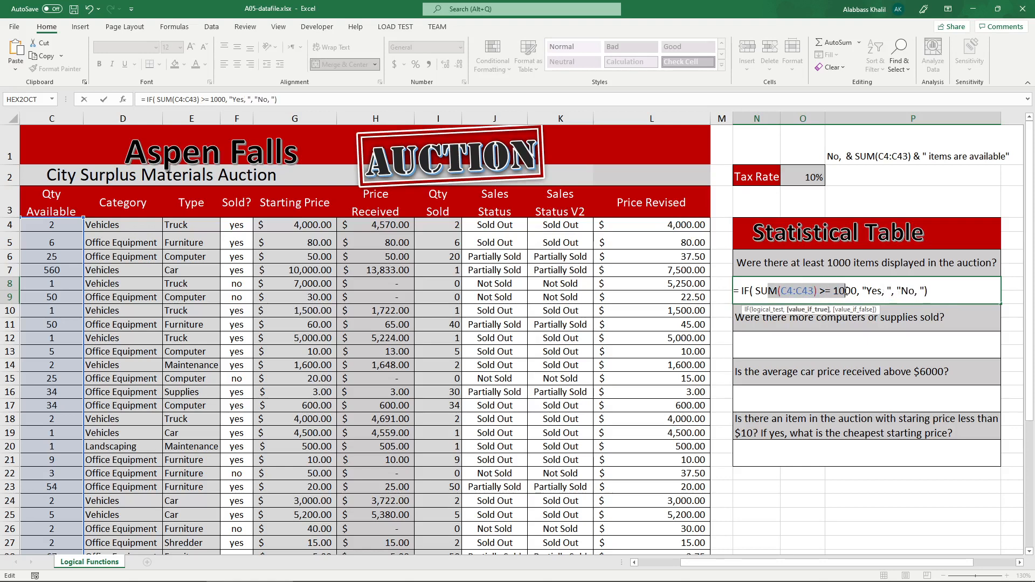
pyautogui.doubleClick(874, 292)
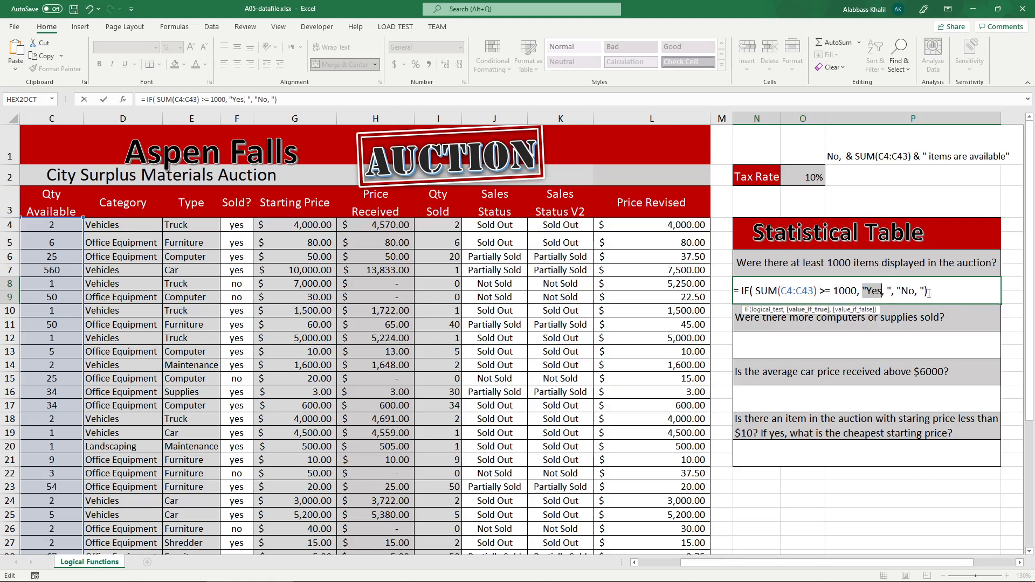
pyautogui.doubleClick(906, 291)
pyautogui.click(944, 291)
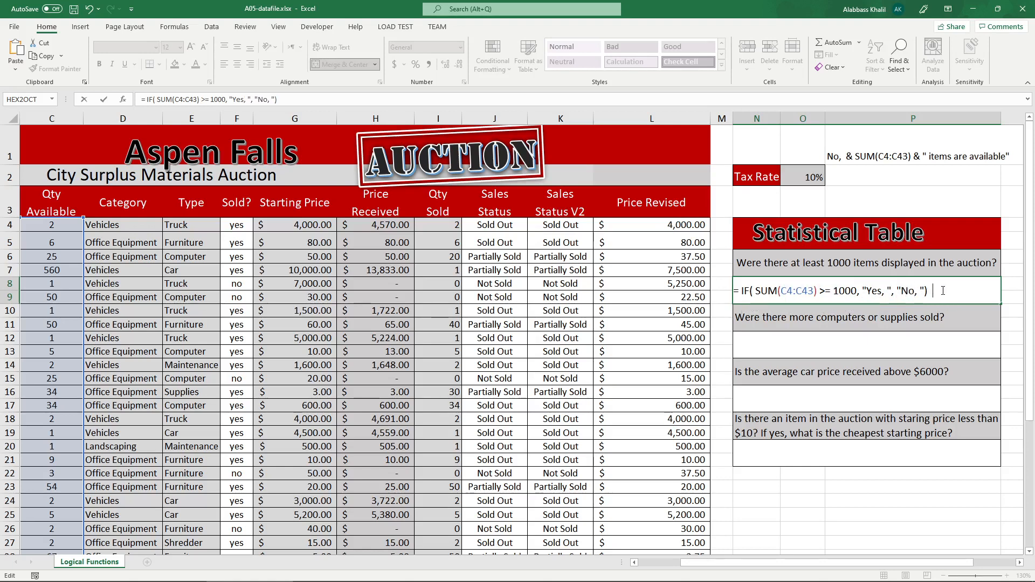
pyautogui.write('&')
pyautogui.hotkey('ctrl', 'v')
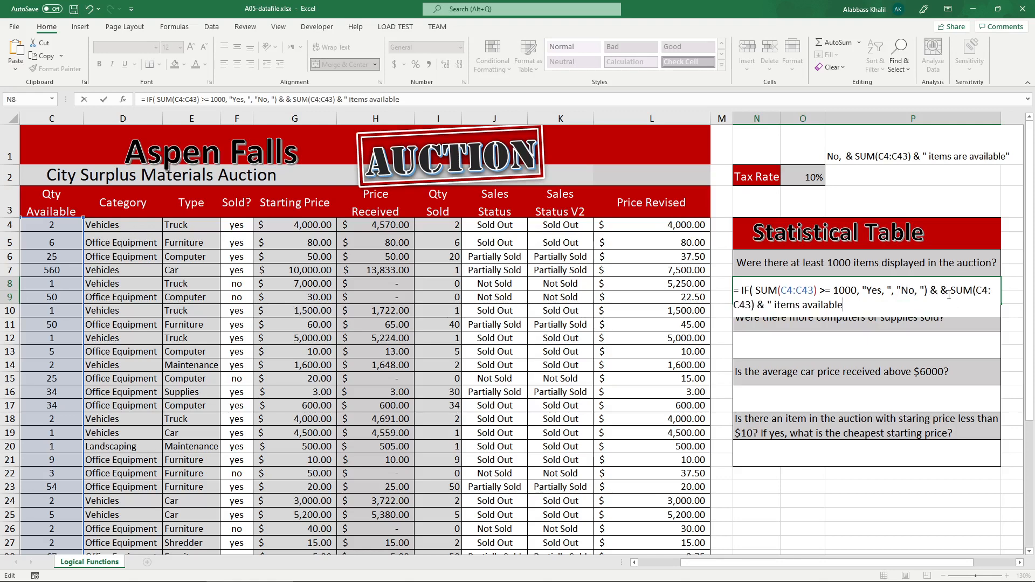
pyautogui.press('BackSpace')
pyautogui.press('BackSpace')
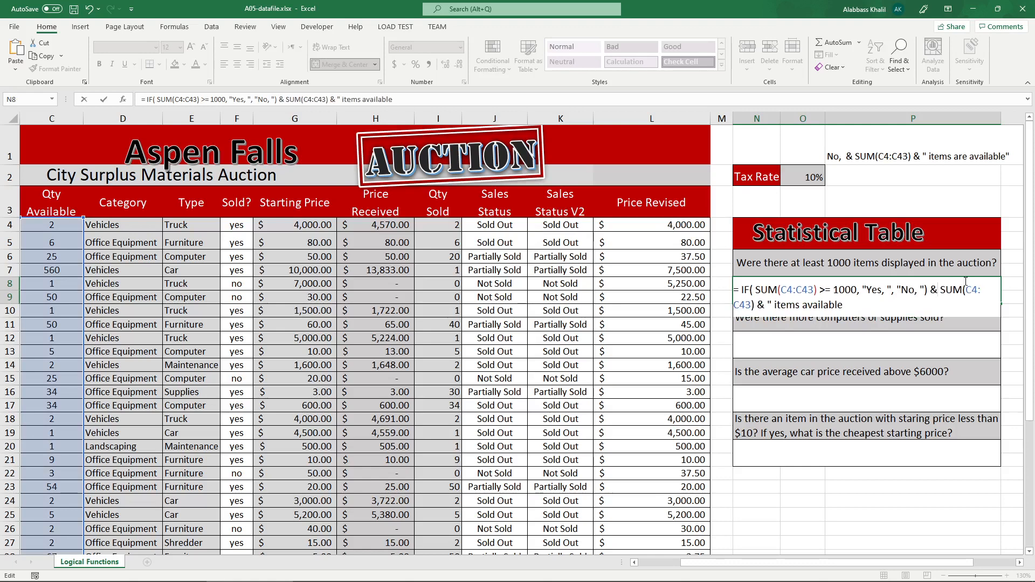
pyautogui.click(954, 310)
pyautogui.doubleClick(871, 292)
pyautogui.doubleClick(912, 292)
pyautogui.moveTo(946, 291); pyautogui.dragTo(952, 307)
pyautogui.press('Return')
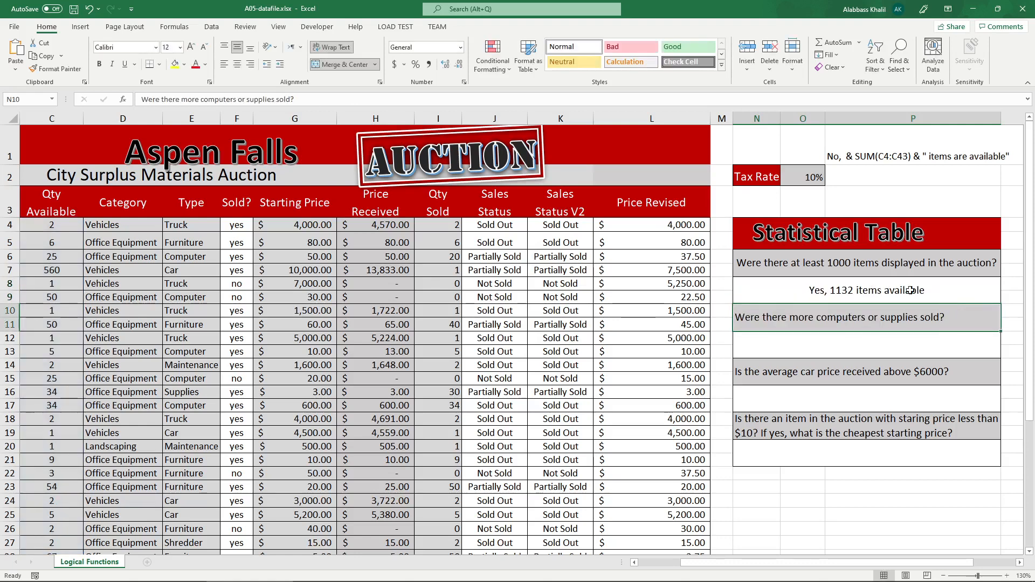
# Set the Qty Available in C7 back to 1 and review the parts of the combined formula in N8.
pyautogui.click(834, 294)
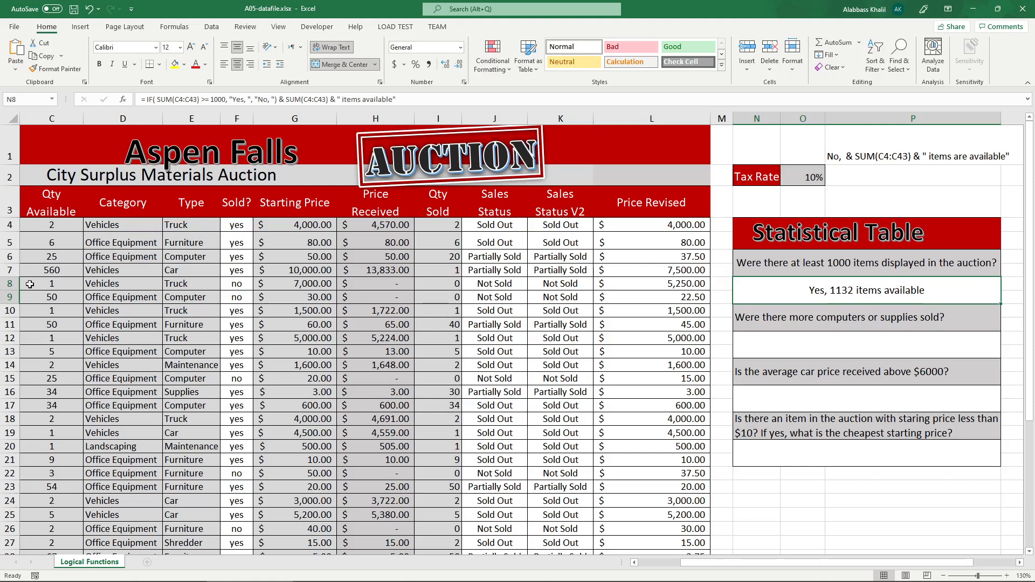
pyautogui.click(45, 272)
pyautogui.write('1')
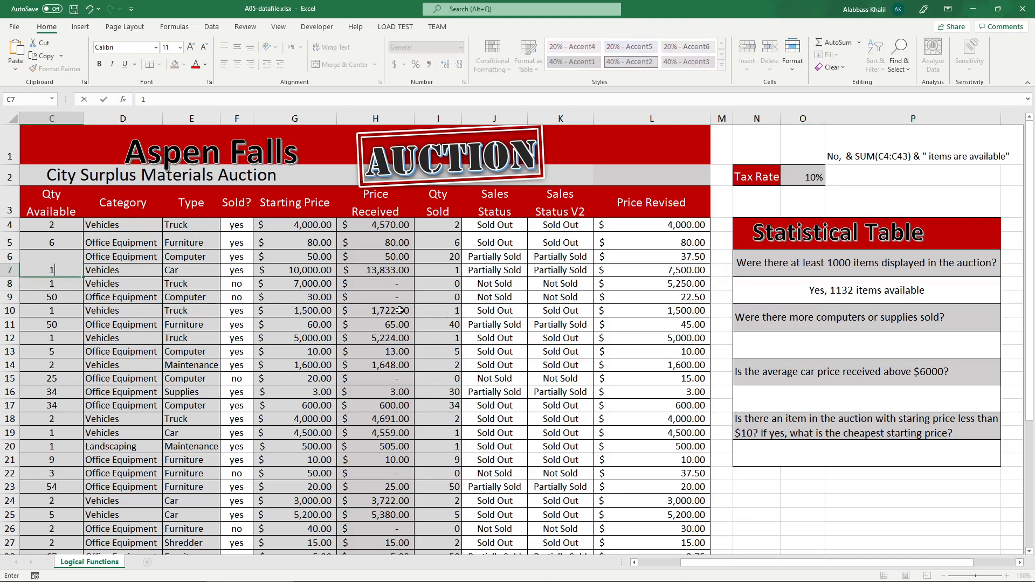
pyautogui.press('Return')
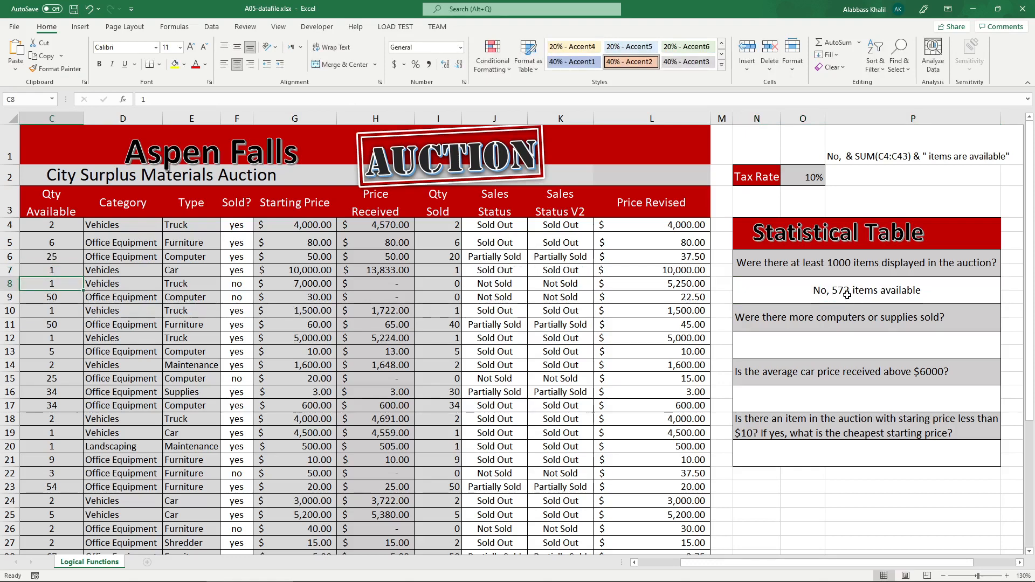
pyautogui.doubleClick(908, 294)
pyautogui.moveTo(778, 290); pyautogui.dragTo(825, 291)
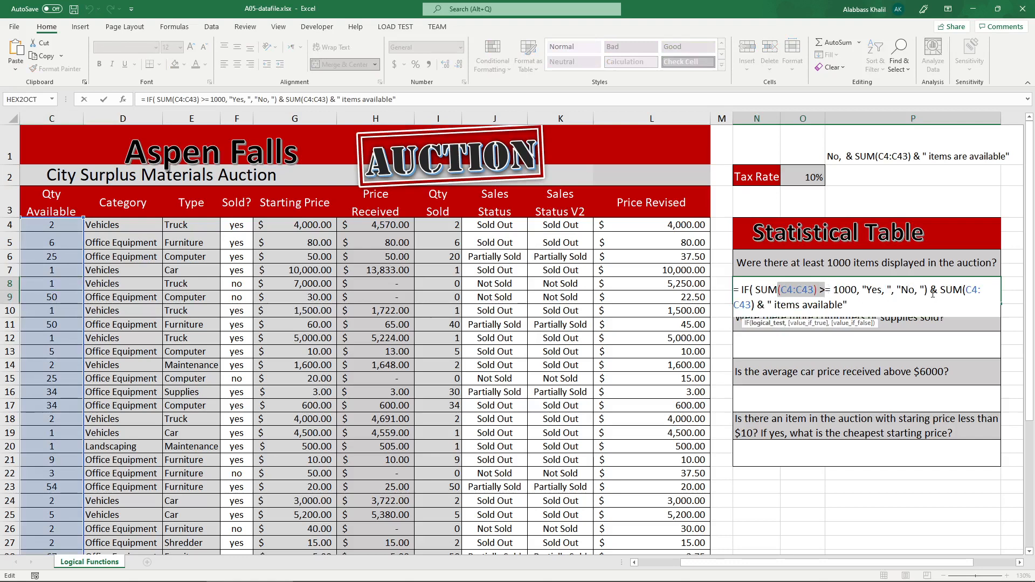
pyautogui.moveTo(897, 290); pyautogui.dragTo(941, 290)
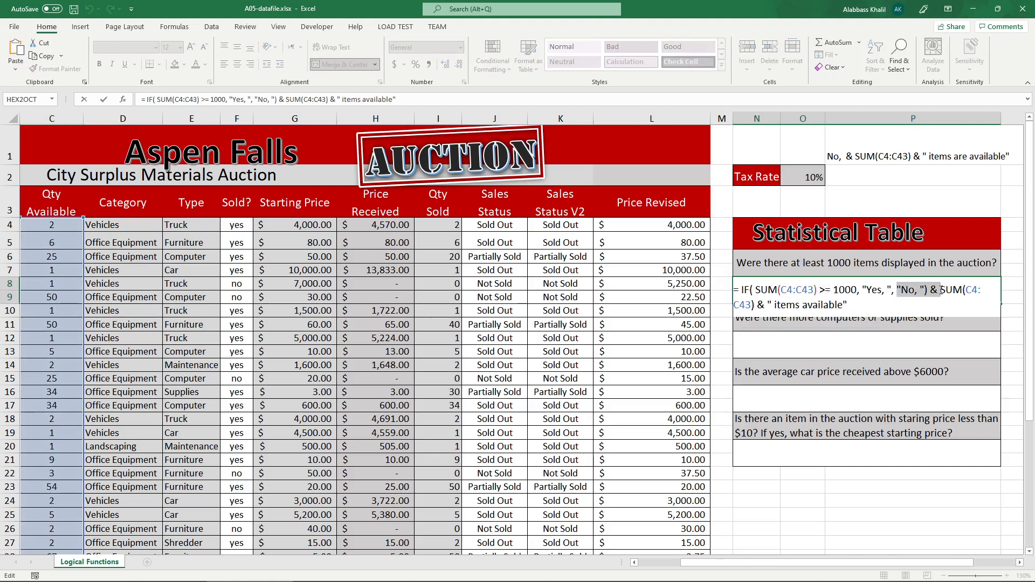
pyautogui.press('Return')
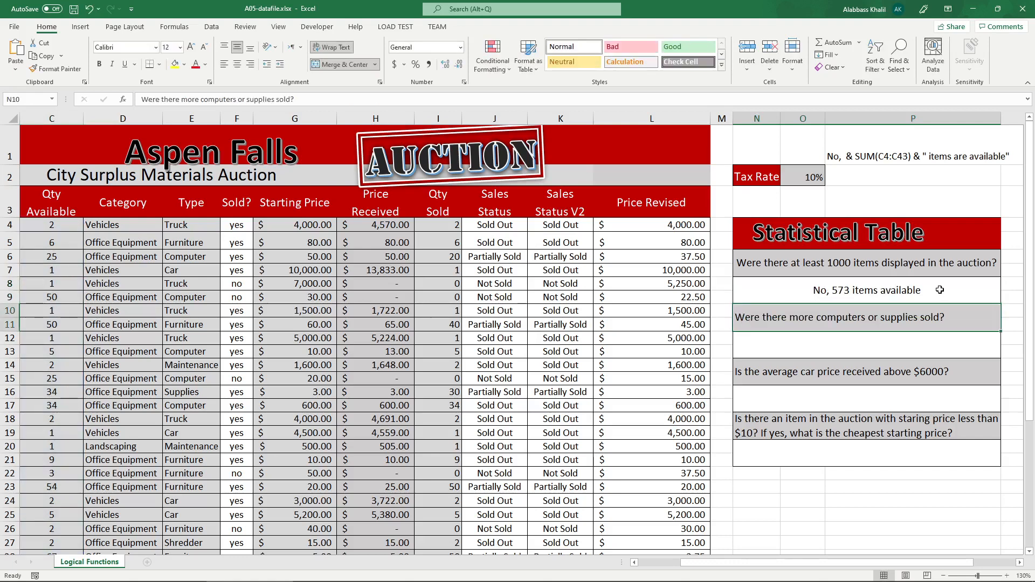
# Test the N8 formula with Qty Available values of 470 and 438 in C7.
pyautogui.click(79, 276)
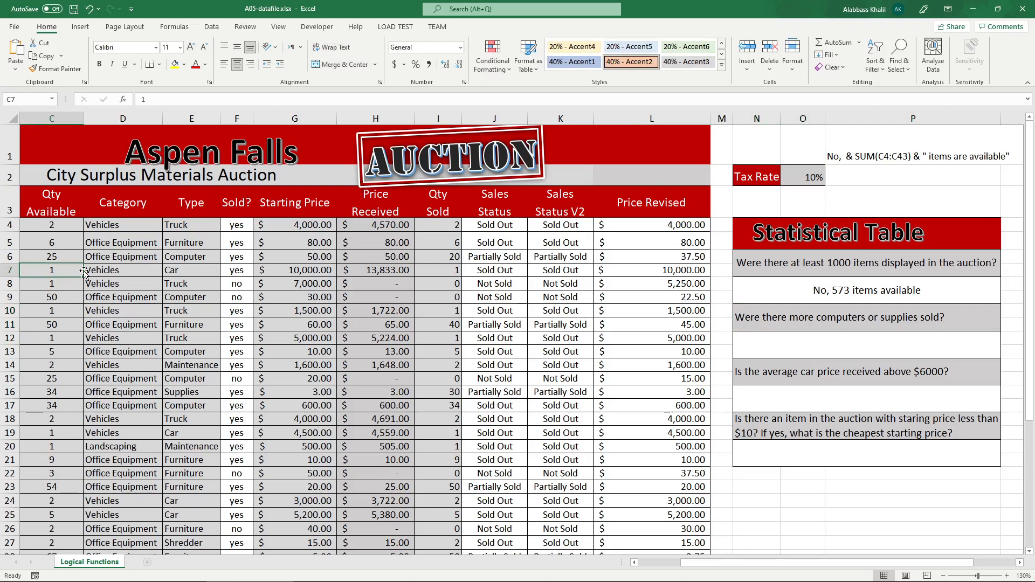
pyautogui.click(800, 271)
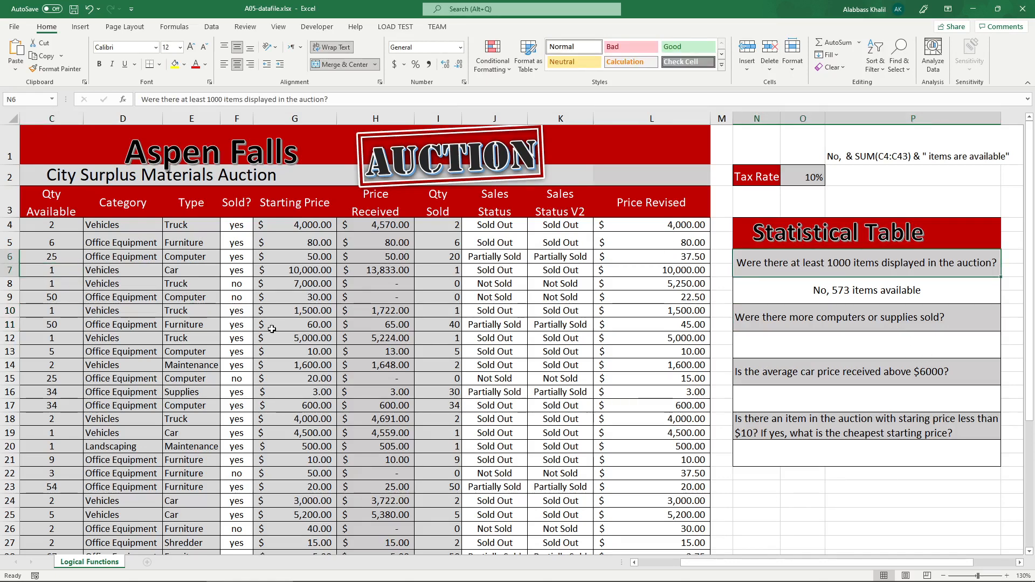
pyautogui.click(54, 270)
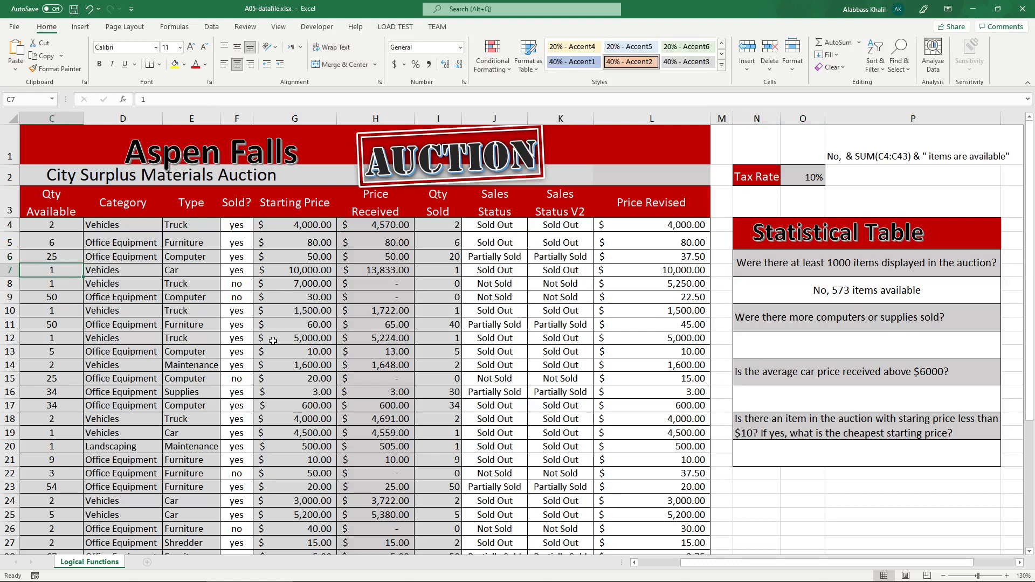
pyautogui.write('470')
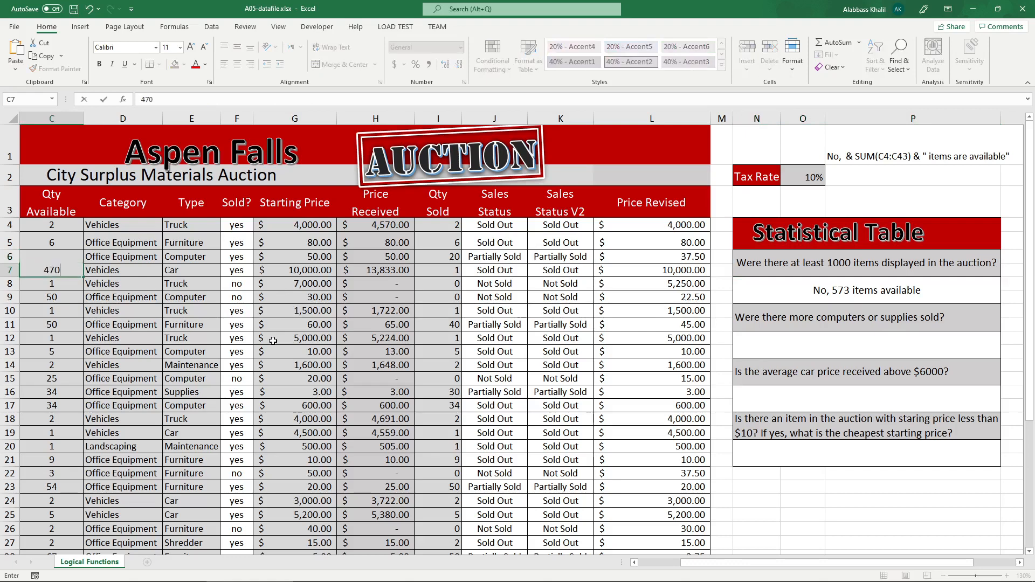
pyautogui.press('Return')
pyautogui.click(77, 270)
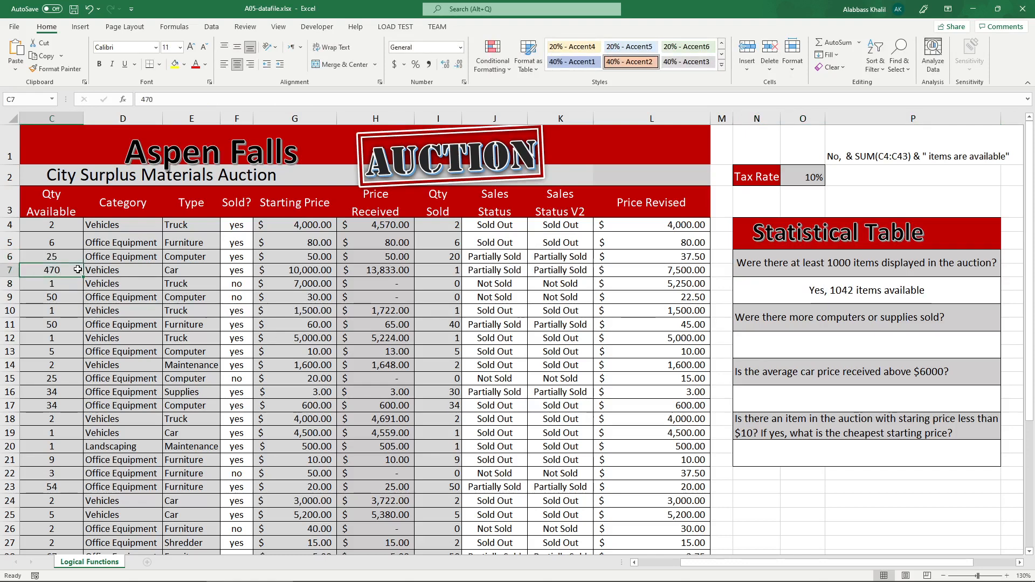
pyautogui.write('438')
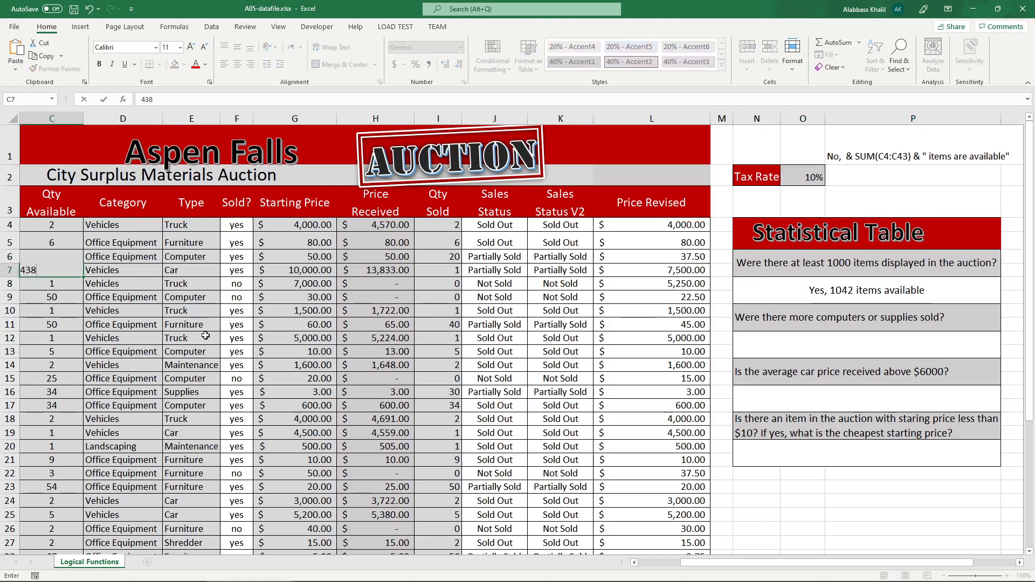
pyautogui.press('Return')
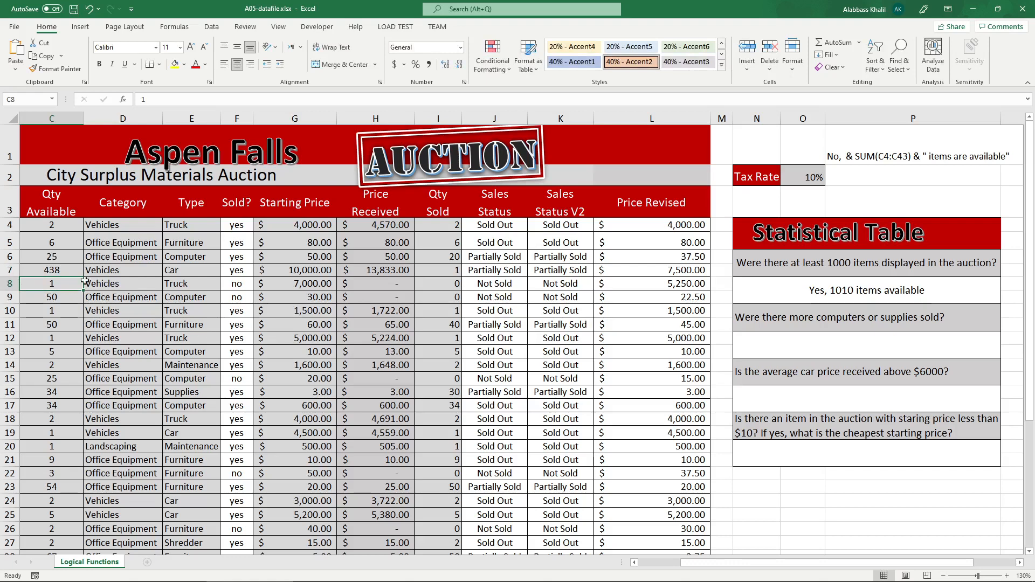
# Set the Qty Available in C7 to 428 and check the N8 answer against its question.
pyautogui.click(53, 270)
pyautogui.write('428')
pyautogui.press('Return')
pyautogui.click(856, 301)
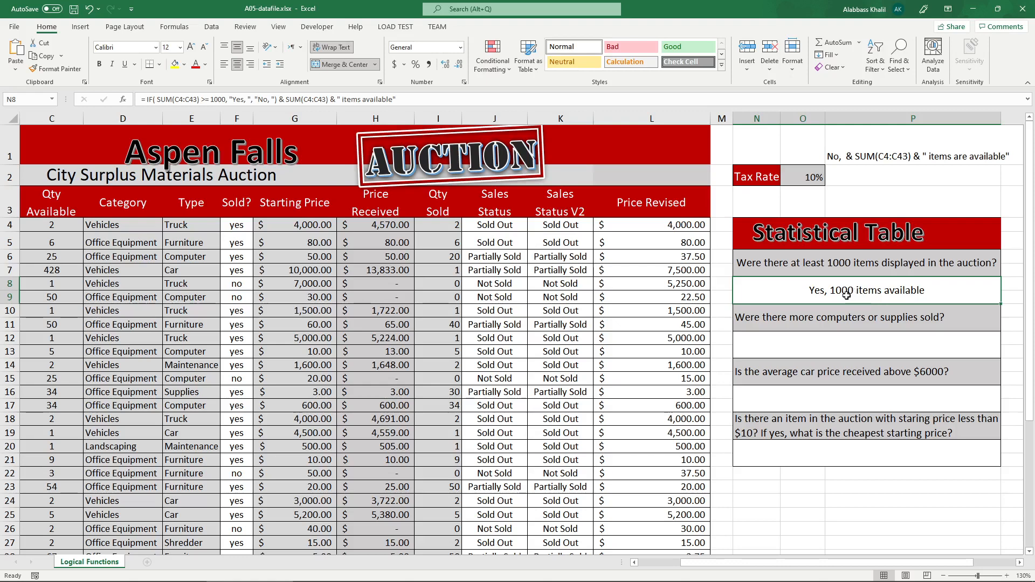
pyautogui.click(837, 274)
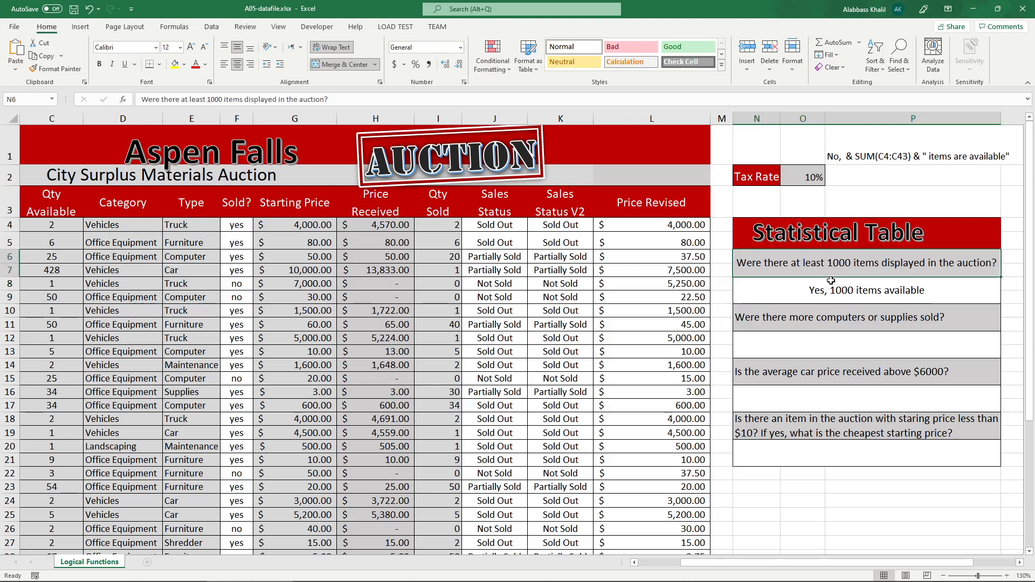
# Change the comparison in N8's IF formula to > 1000 and enter the formula.
pyautogui.click(818, 290)
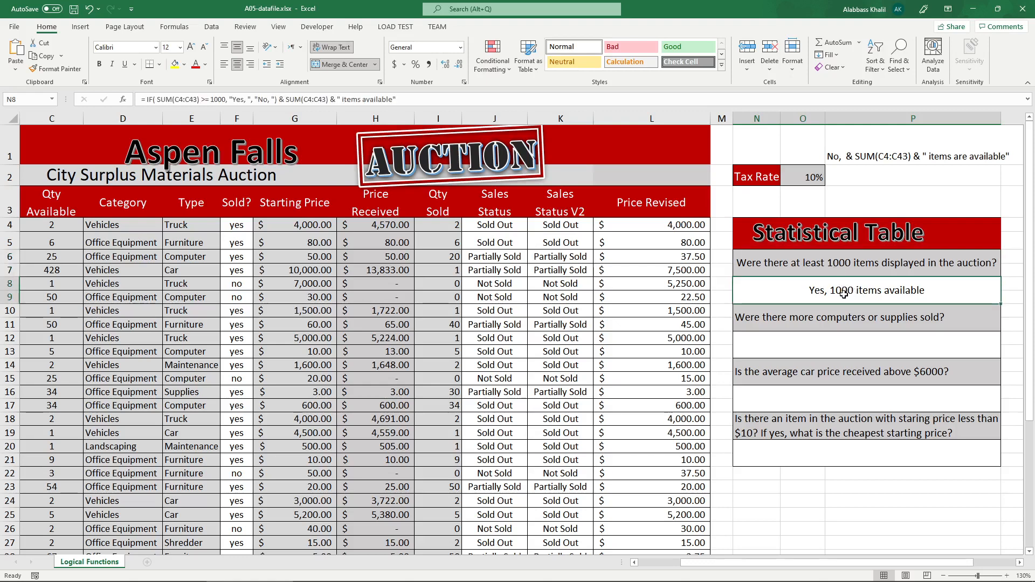
pyautogui.doubleClick(825, 291)
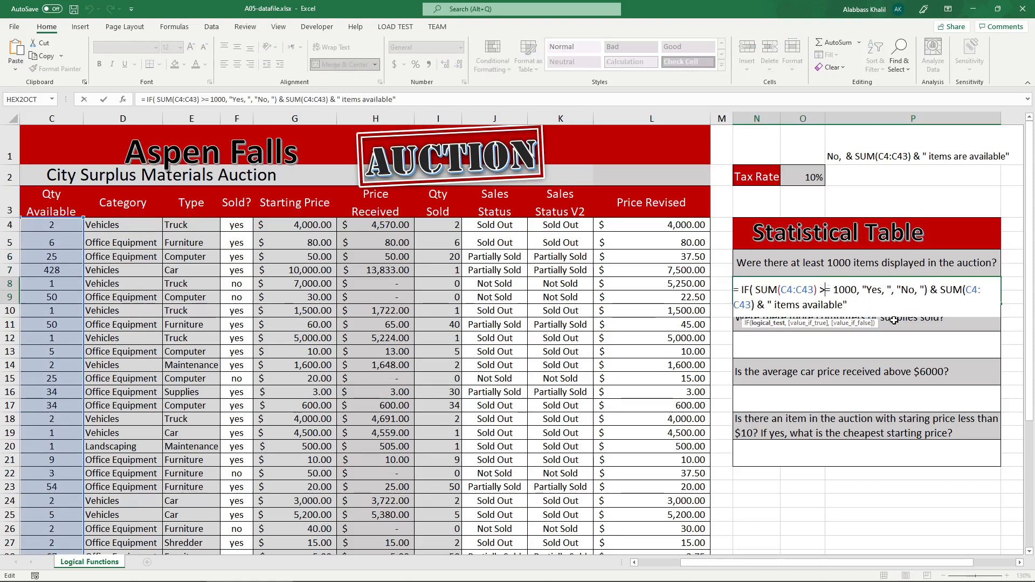
pyautogui.press('Delete')
pyautogui.press('Return')
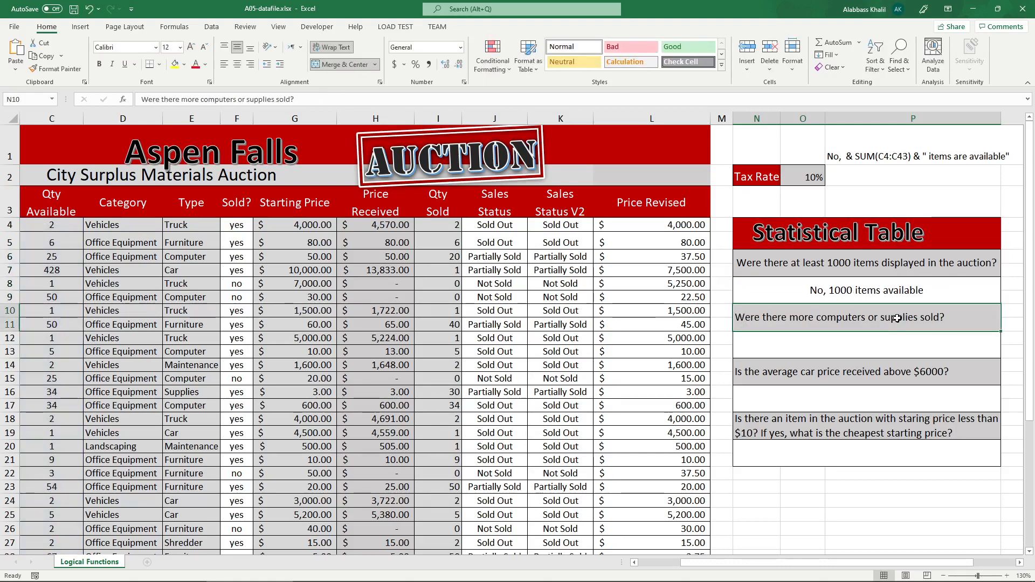
# Change the comparison in N8's IF formula to >= 1000 and enter the formula.
pyautogui.click(850, 291)
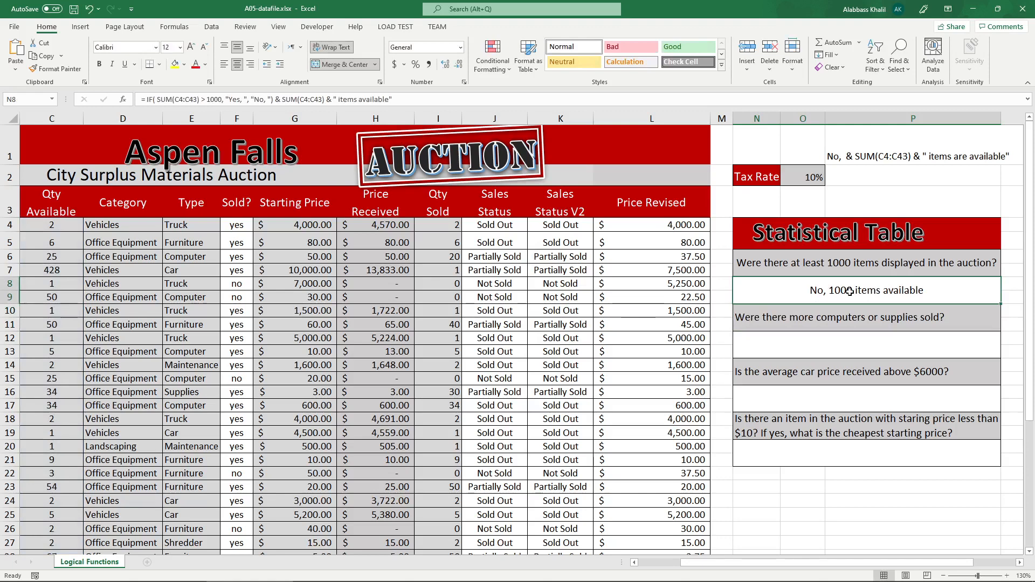
pyautogui.doubleClick(851, 292)
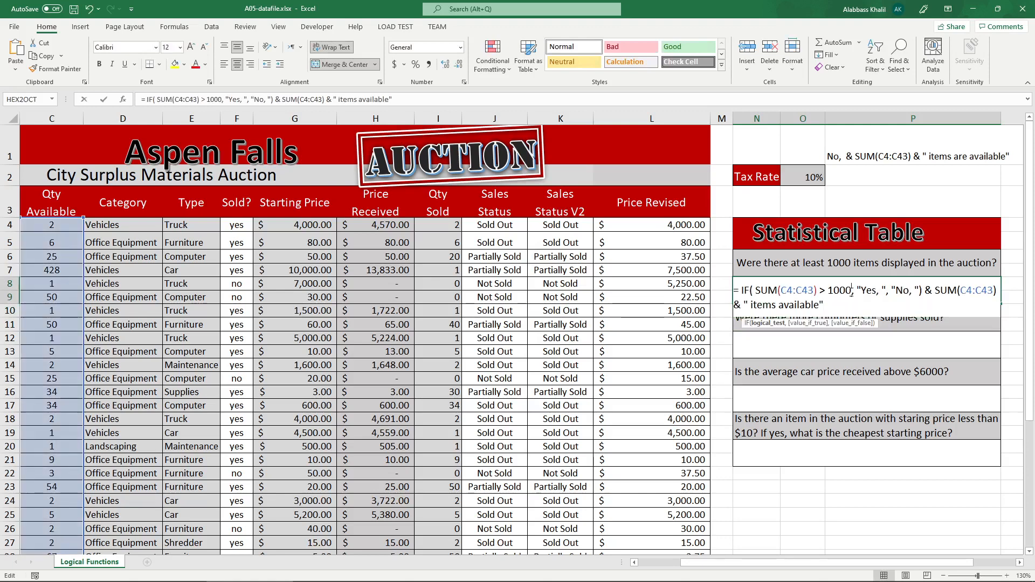
pyautogui.click(829, 291)
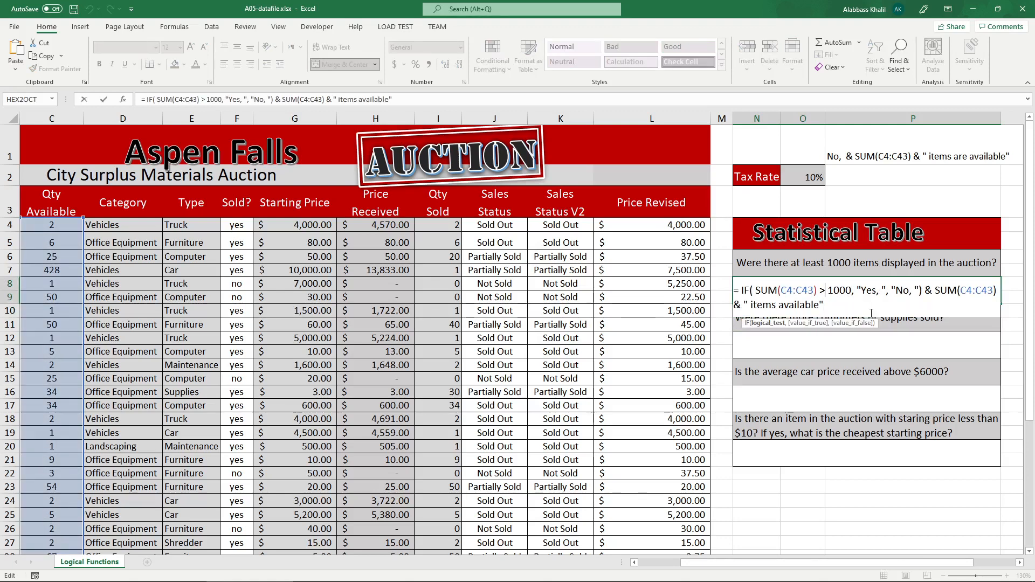
pyautogui.write('=')
pyautogui.press('Return')
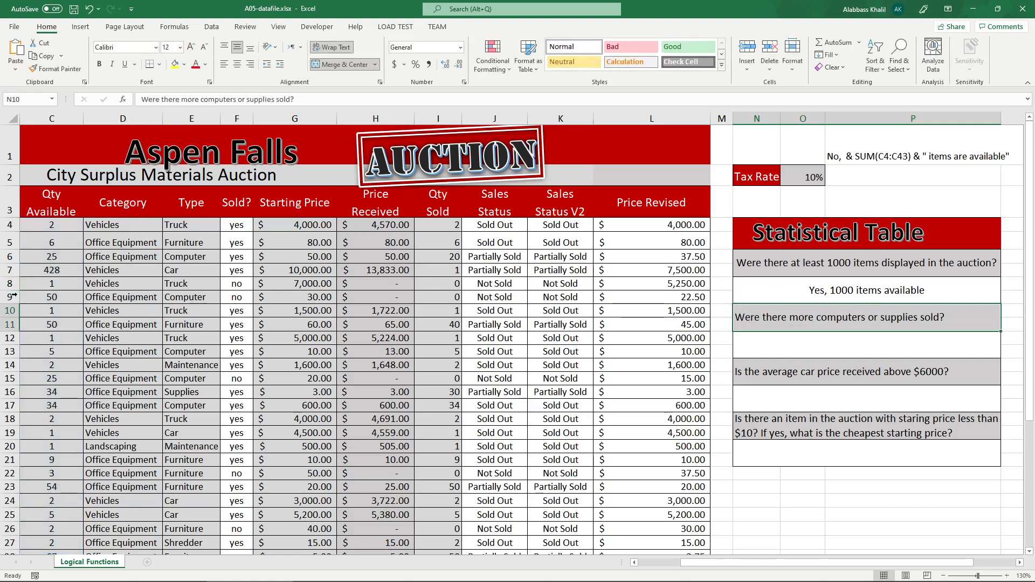
# Set the Qty Available in C7 to 1 and check the N8 answer.
pyautogui.click(64, 273)
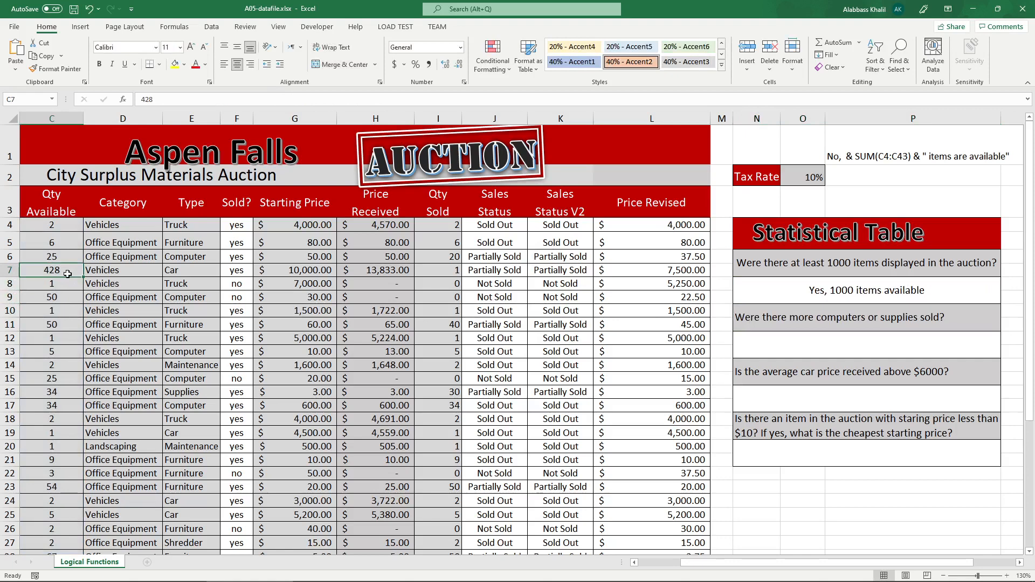
pyautogui.write('1')
pyautogui.press('Return')
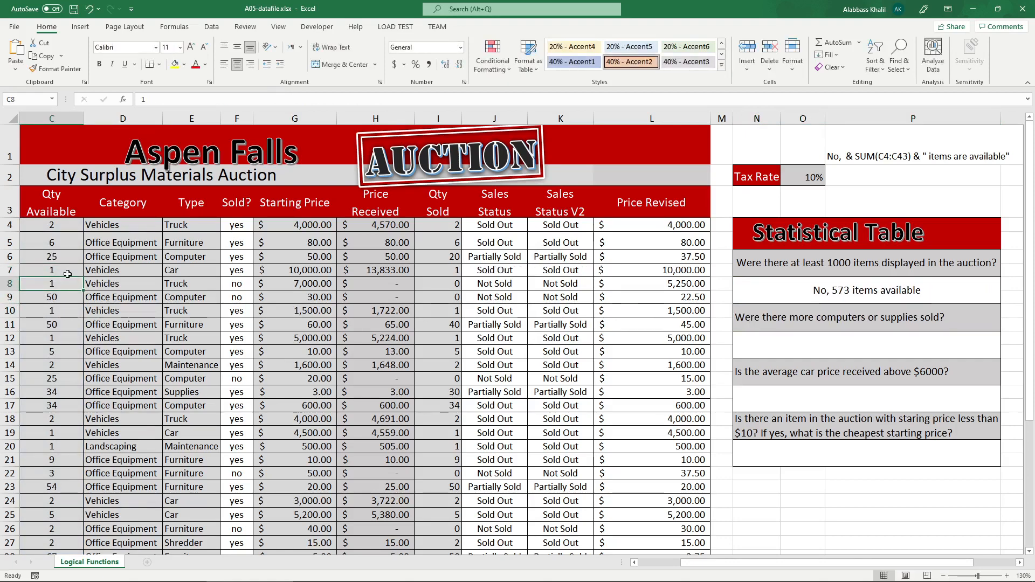
pyautogui.click(768, 326)
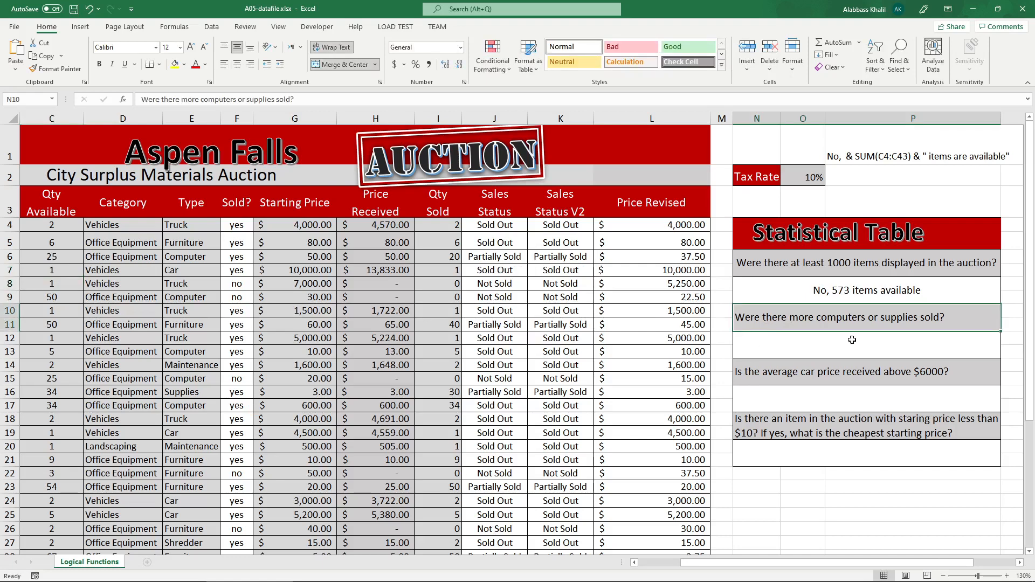
# Try placing the comparison inside N8's SUM parentheses as SUM(C4:C43> 1000), removing the original comparison after them.
pyautogui.doubleClick(844, 297)
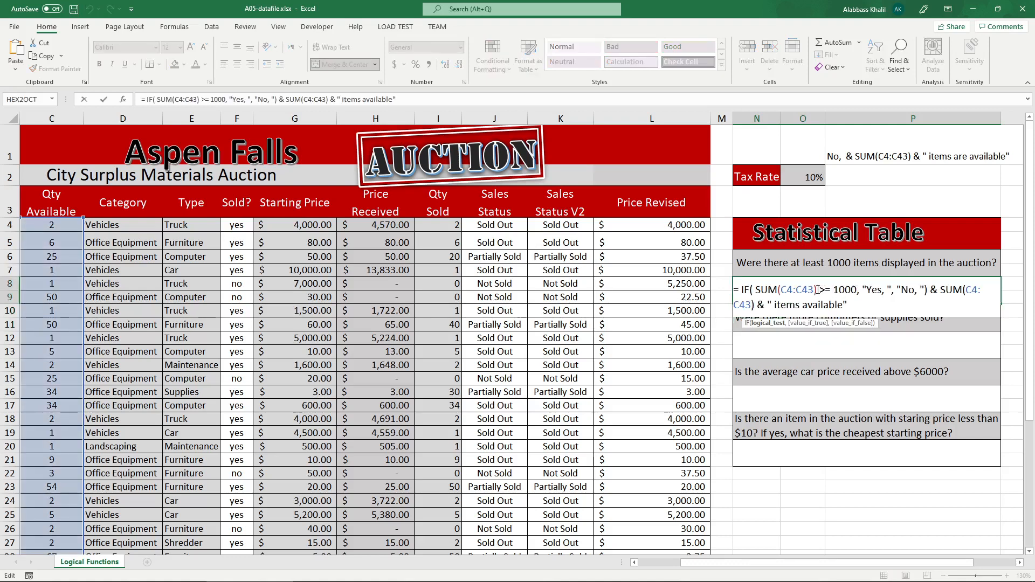
pyautogui.click(816, 290)
pyautogui.write('> 1')
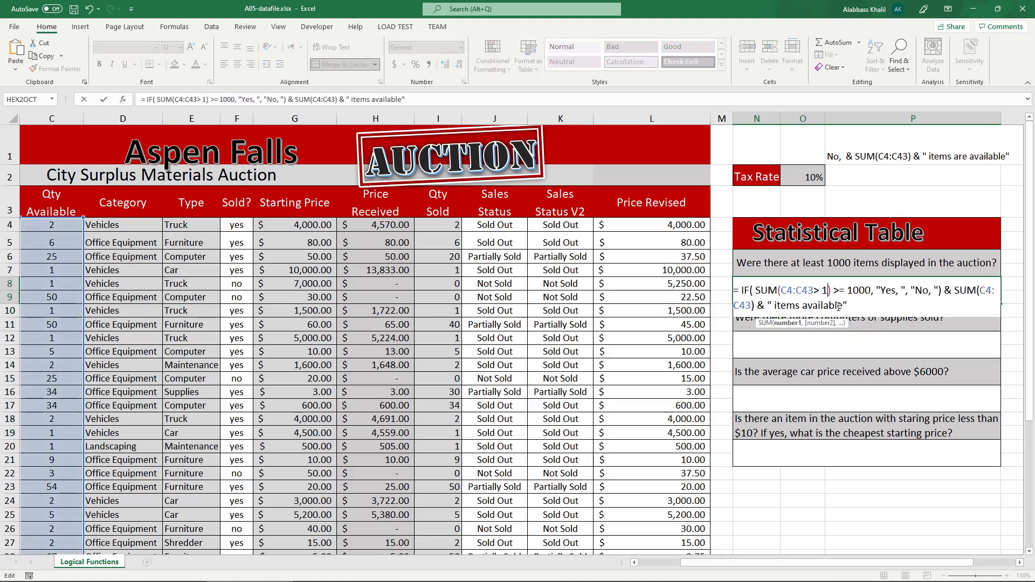
pyautogui.write('000')
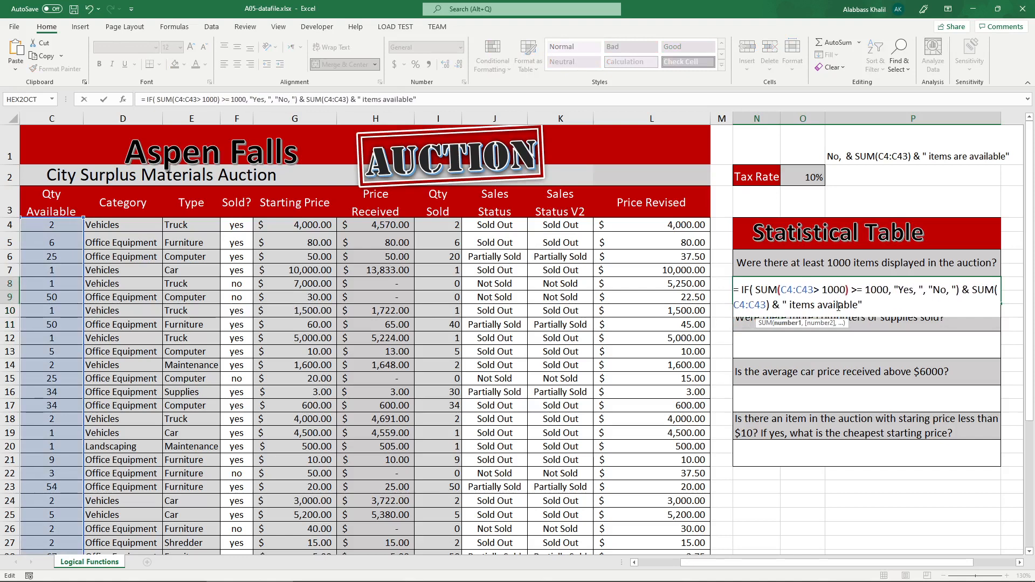
pyautogui.press('Delete')
pyautogui.press('Delete')
pyautogui.press('Delete')
pyautogui.press('Delete')
pyautogui.press('Delete')
pyautogui.press('Delete')
pyautogui.press('Delete')
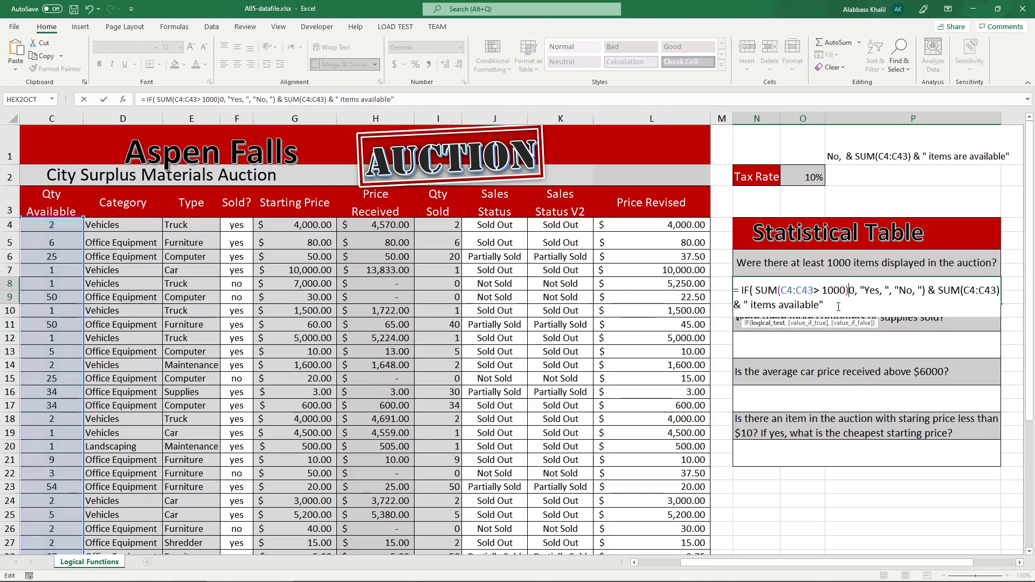
pyautogui.press('Delete')
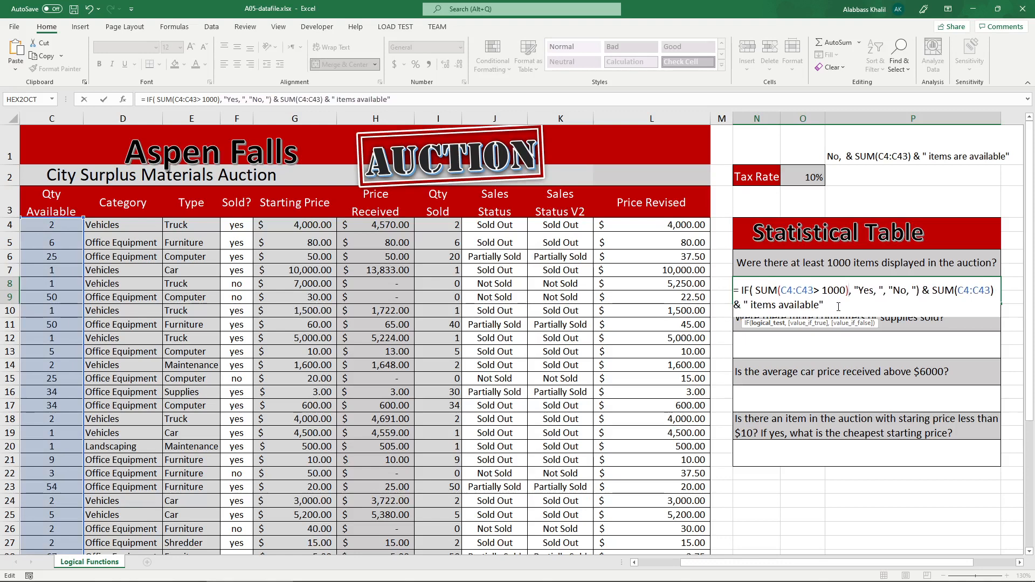
# Change the comparison inside N8's SUM parentheses to > 500 and enter the formula.
pyautogui.click(825, 292)
pyautogui.press('BackSpace')
pyautogui.write('5')
pyautogui.press('Delete')
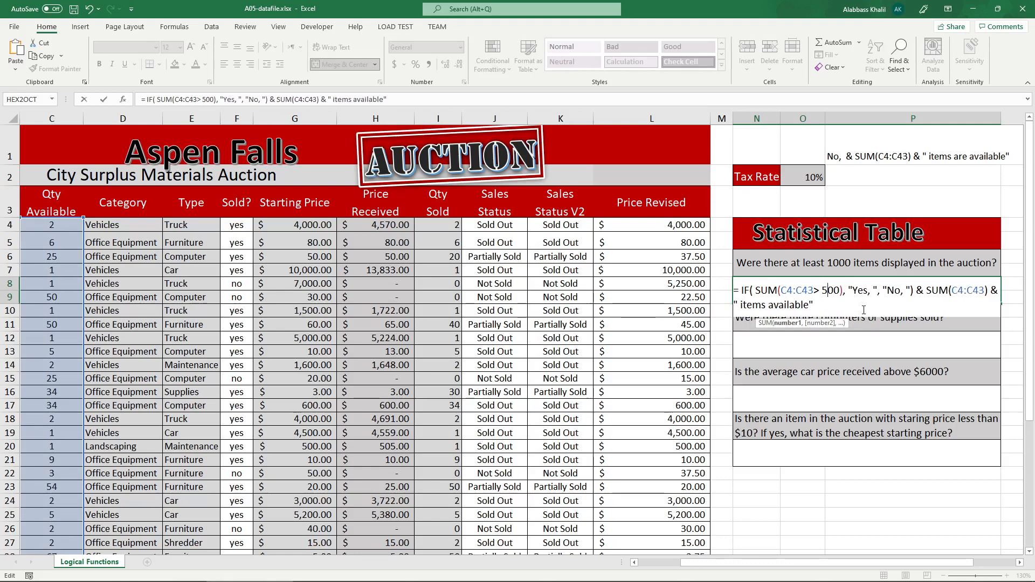
pyautogui.press('Return')
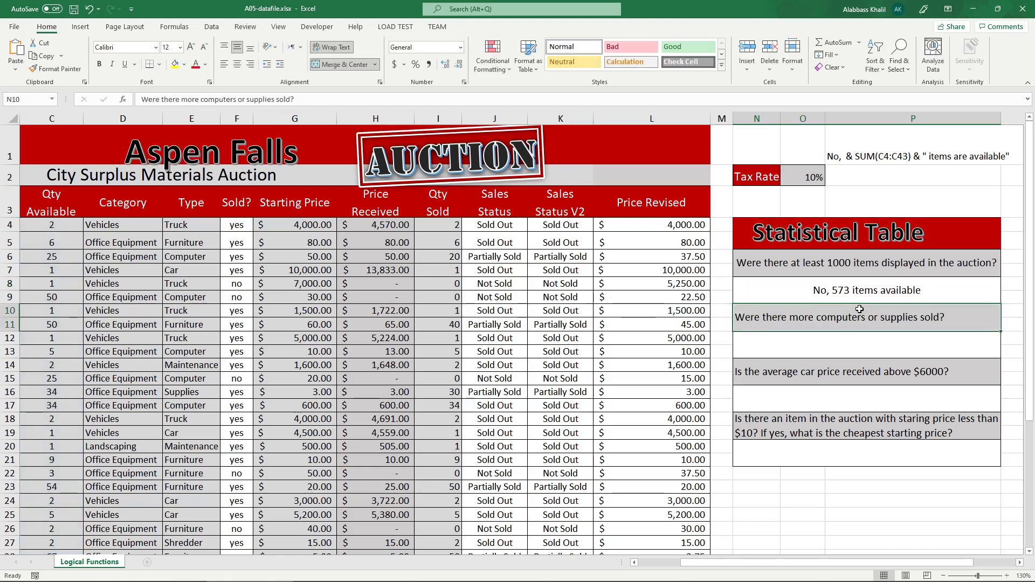
# Move the > 500 comparison outside the SUM parentheses in N8's IF formula and enter it.
pyautogui.doubleClick(831, 296)
pyautogui.moveTo(840, 291); pyautogui.dragTo(814, 292)
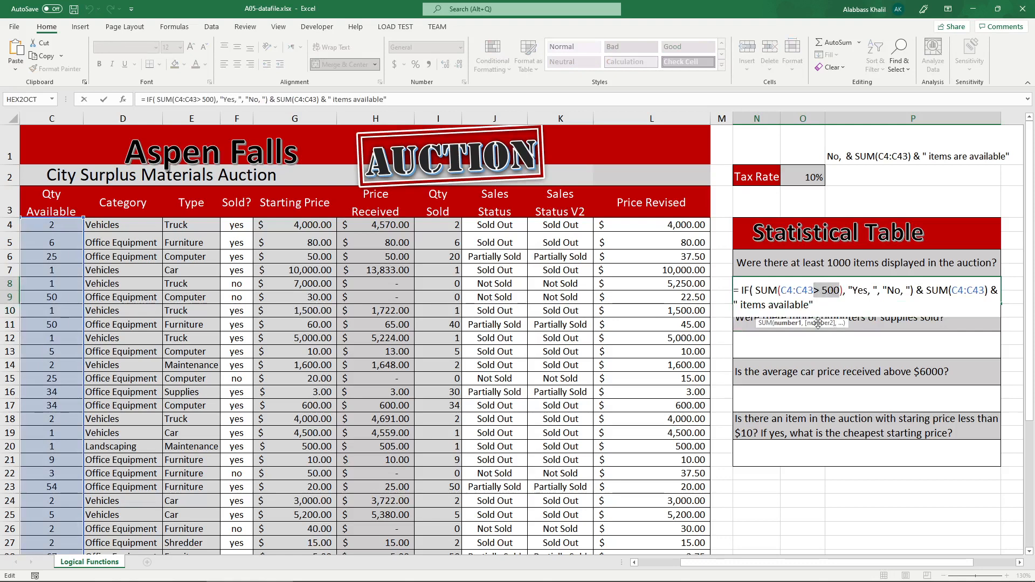
pyautogui.press('Return')
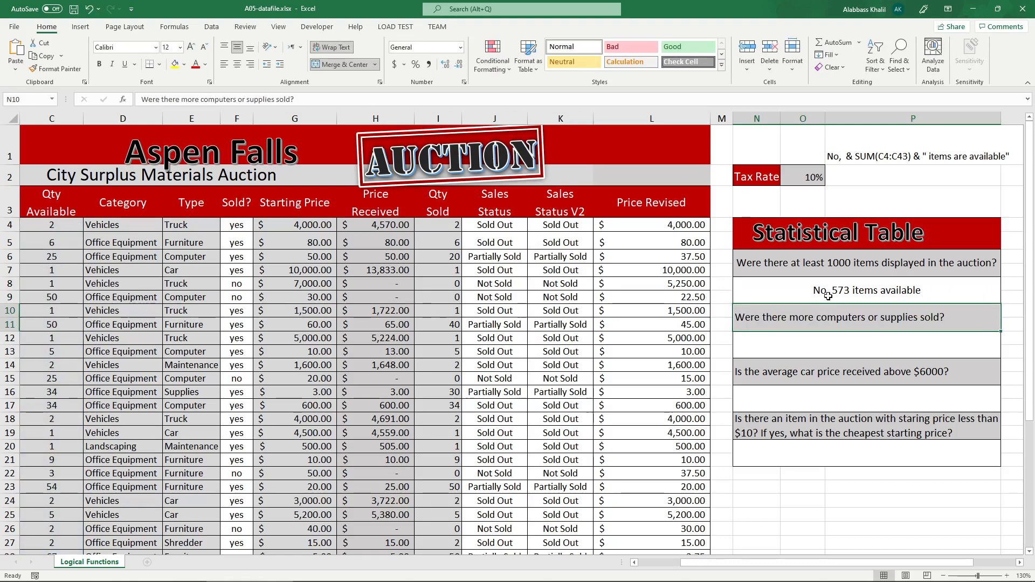
pyautogui.doubleClick(828, 292)
pyautogui.moveTo(840, 291)
pyautogui.mouseDown()
pyautogui.moveTo(778, 292)
pyautogui.moveTo(844, 292)
pyautogui.mouseUp()
pyautogui.click(803, 292)
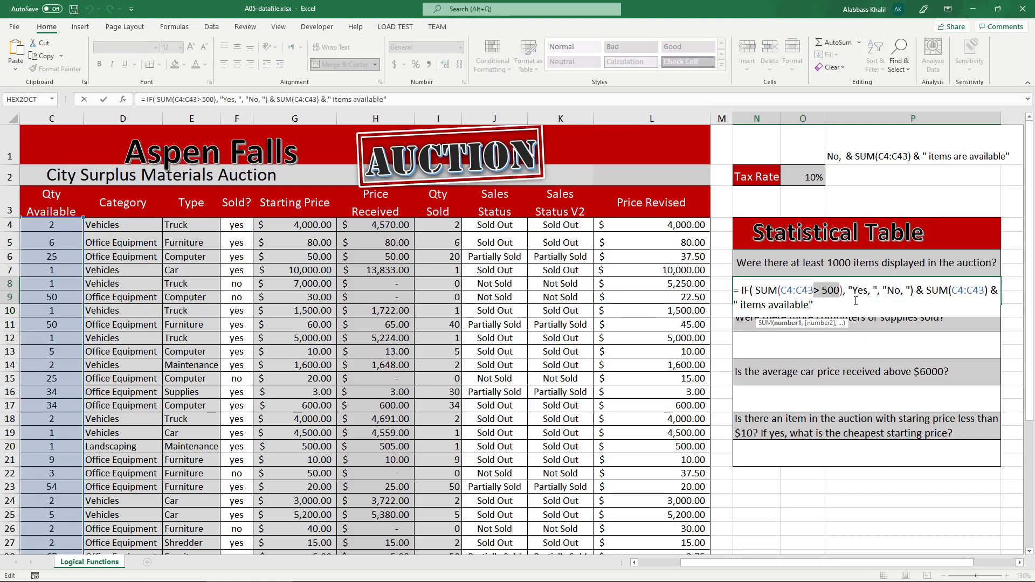
pyautogui.press('BackSpace')
pyautogui.write(') > 500')
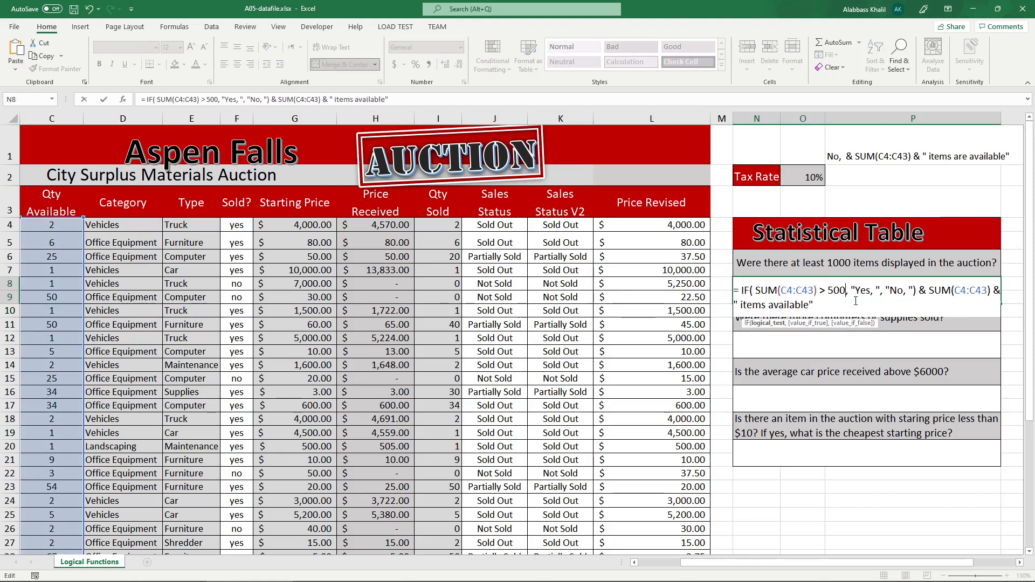
pyautogui.press('Return')
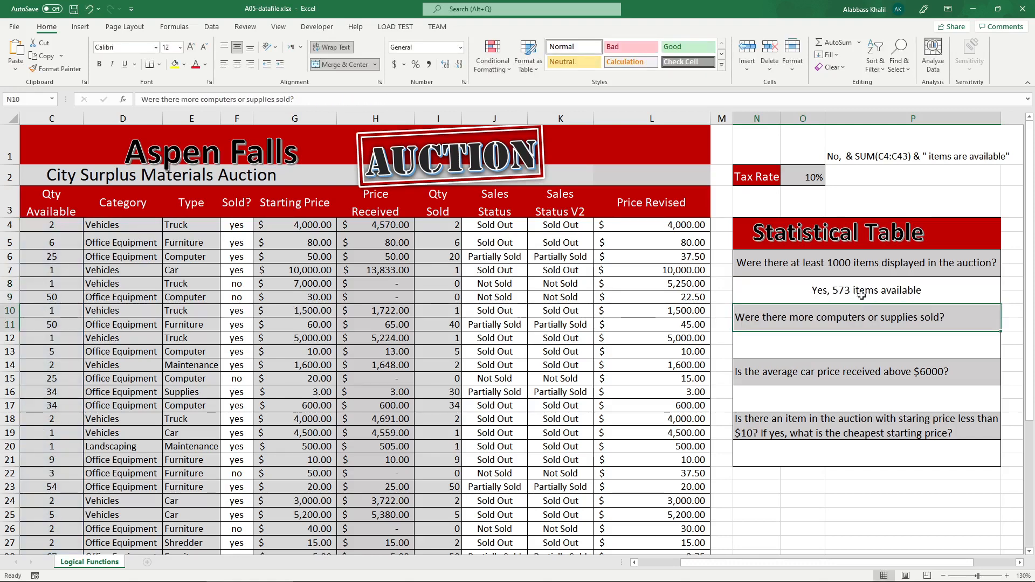
# Change the logical test in N8 to SUM(C4:C43) >= 1000, review the formula's parts and enter it.
pyautogui.doubleClick(851, 290)
pyautogui.press('Left')
pyautogui.press('Left')
pyautogui.press('Left')
pyautogui.press('Left')
pyautogui.press('Left')
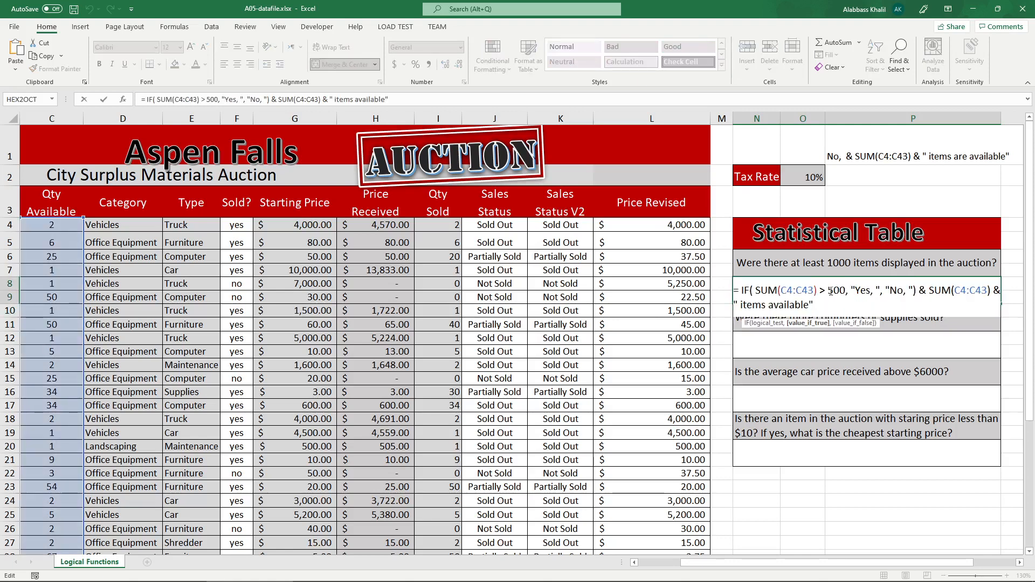
pyautogui.write('=')
pyautogui.press('Right')
pyautogui.press('Right')
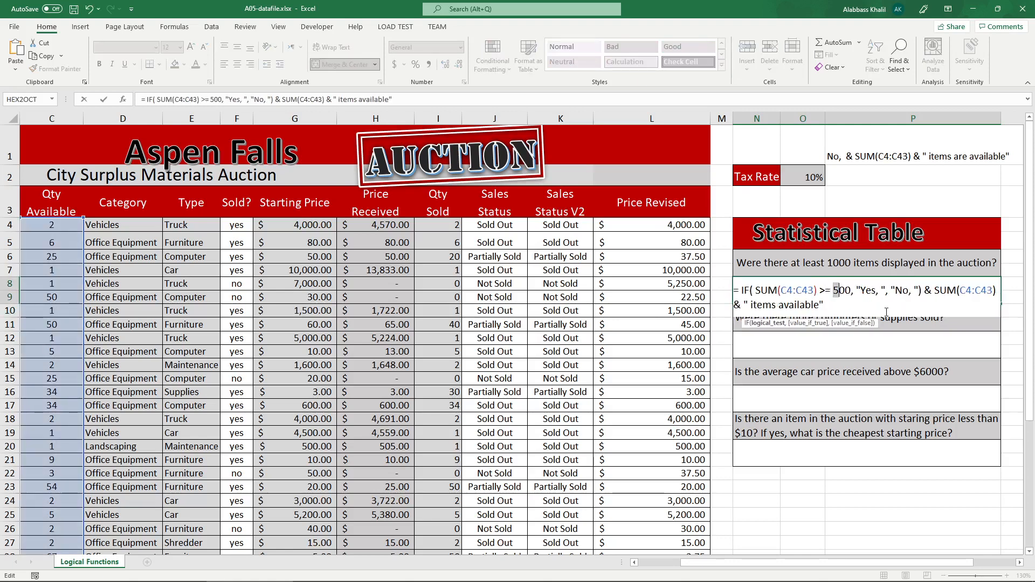
pyautogui.press('BackSpace')
pyautogui.write('10')
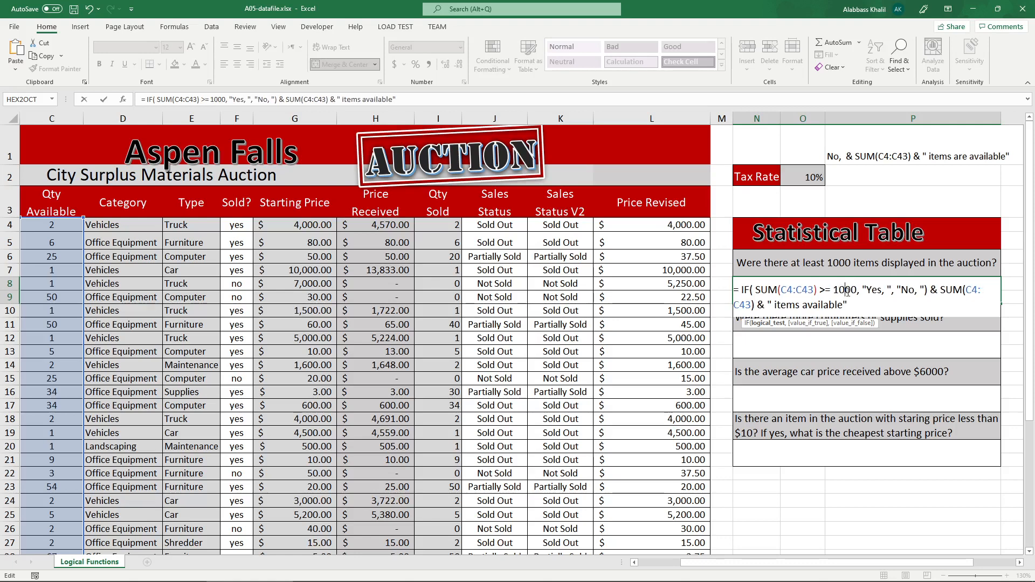
pyautogui.moveTo(851, 289); pyautogui.dragTo(792, 289)
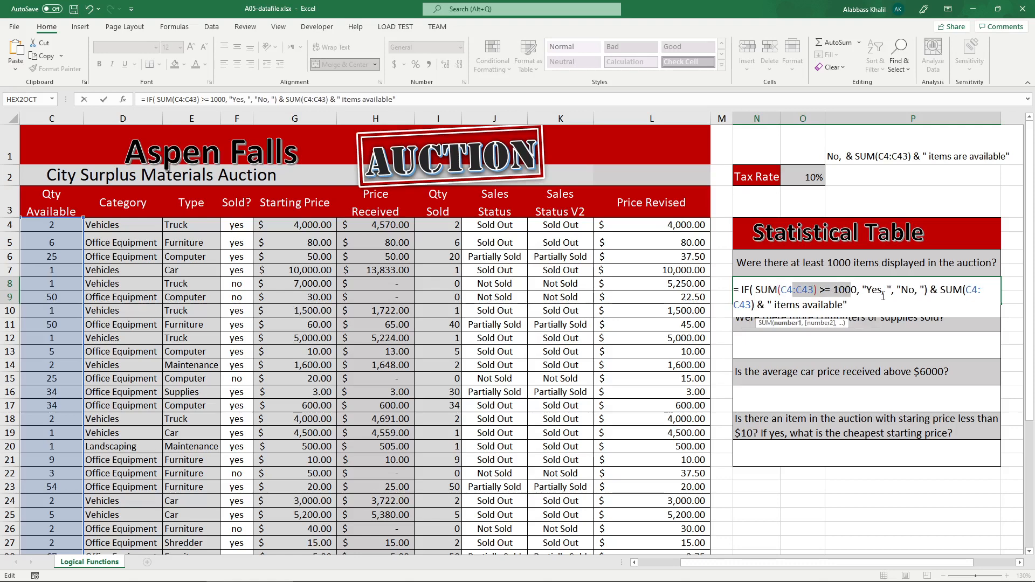
pyautogui.moveTo(896, 289); pyautogui.dragTo(961, 291)
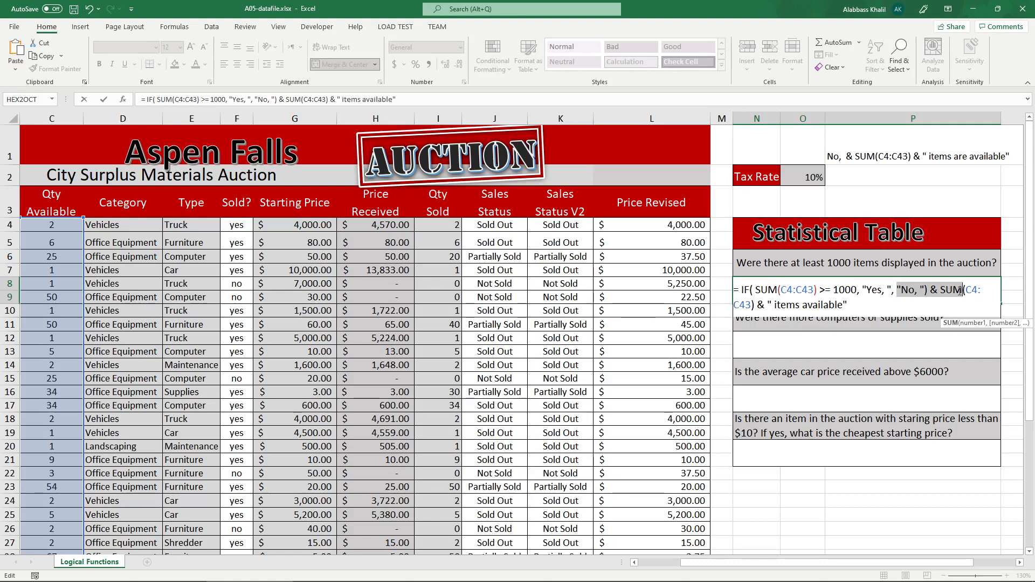
pyautogui.press('Return')
# Try the N8 formula with the >= 1000 comparison moved inside the SUM parentheses.
pyautogui.doubleClick(836, 291)
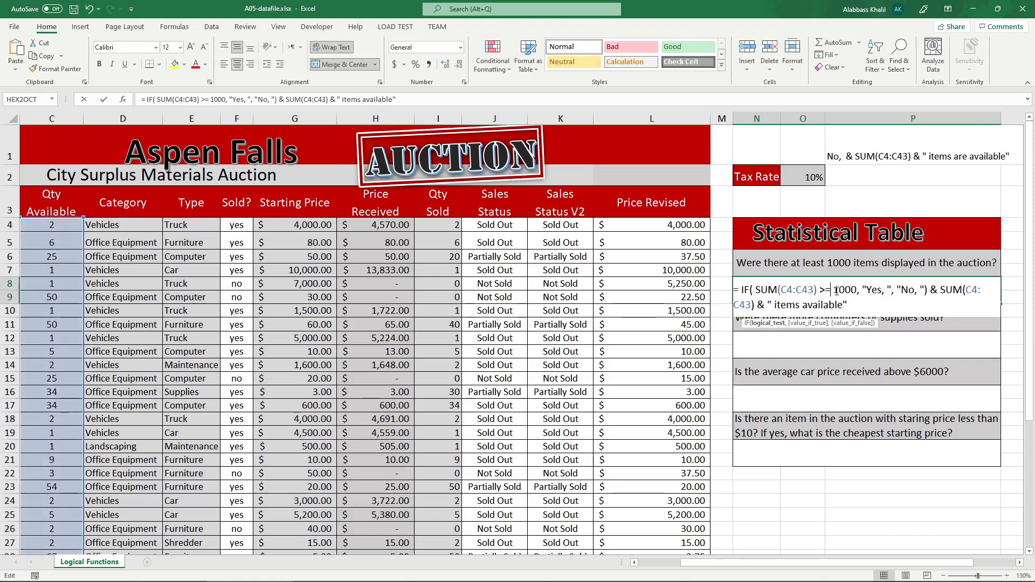
pyautogui.moveTo(858, 291); pyautogui.dragTo(816, 291)
pyautogui.press('Delete')
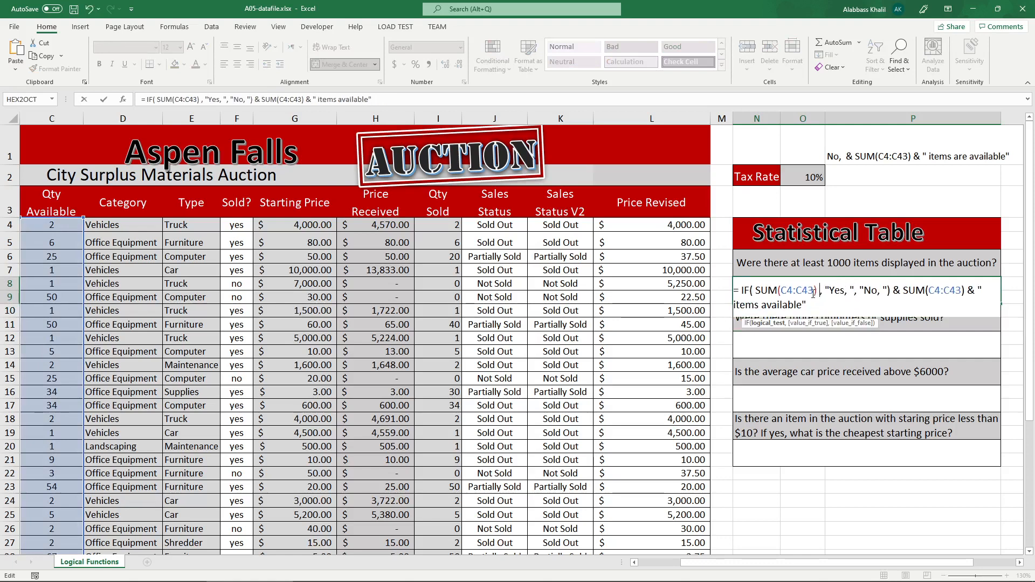
pyautogui.press('Left')
pyautogui.write('>= 1000')
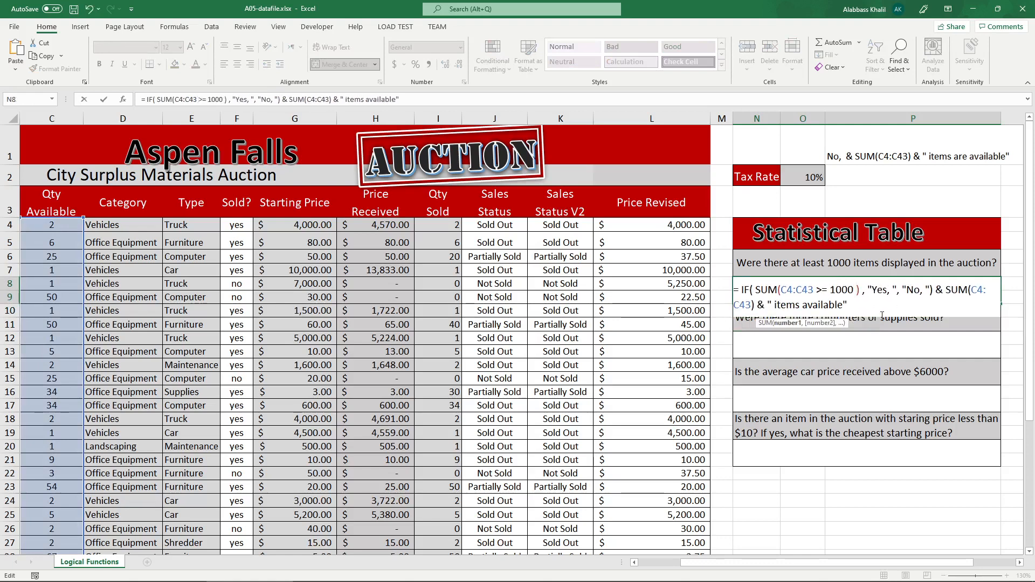
pyautogui.press('Return')
pyautogui.click(877, 295)
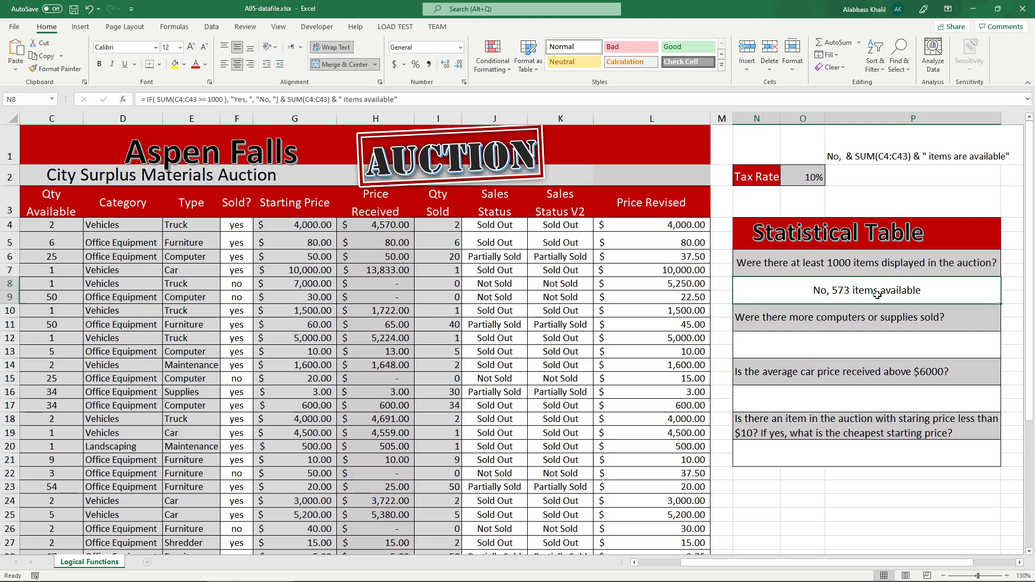
# Set the threshold in N8's IF formula to 500 and enter the formula.
pyautogui.doubleClick(878, 295)
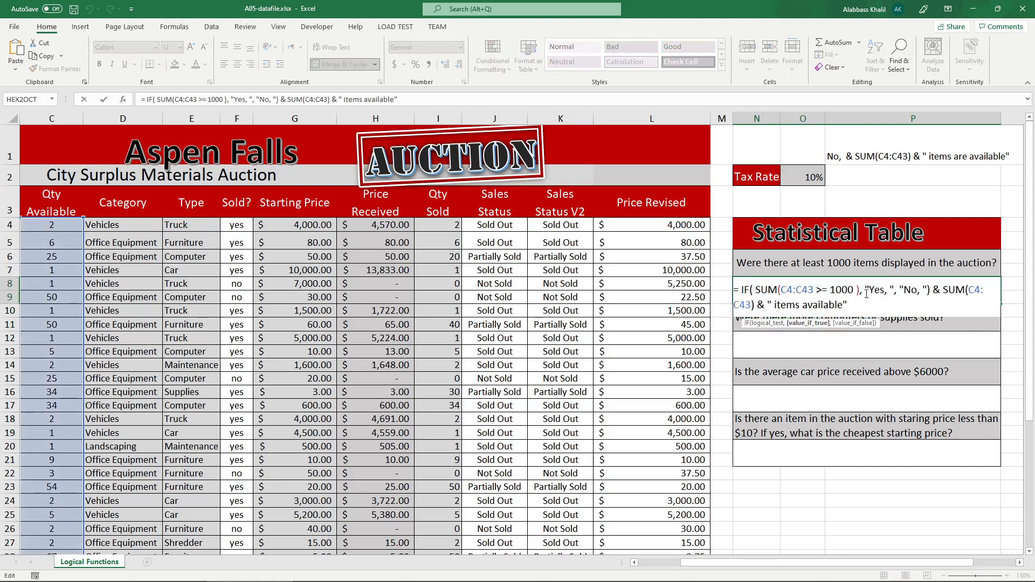
pyautogui.moveTo(857, 290); pyautogui.dragTo(831, 290)
pyautogui.write('5')
pyautogui.press('Return')
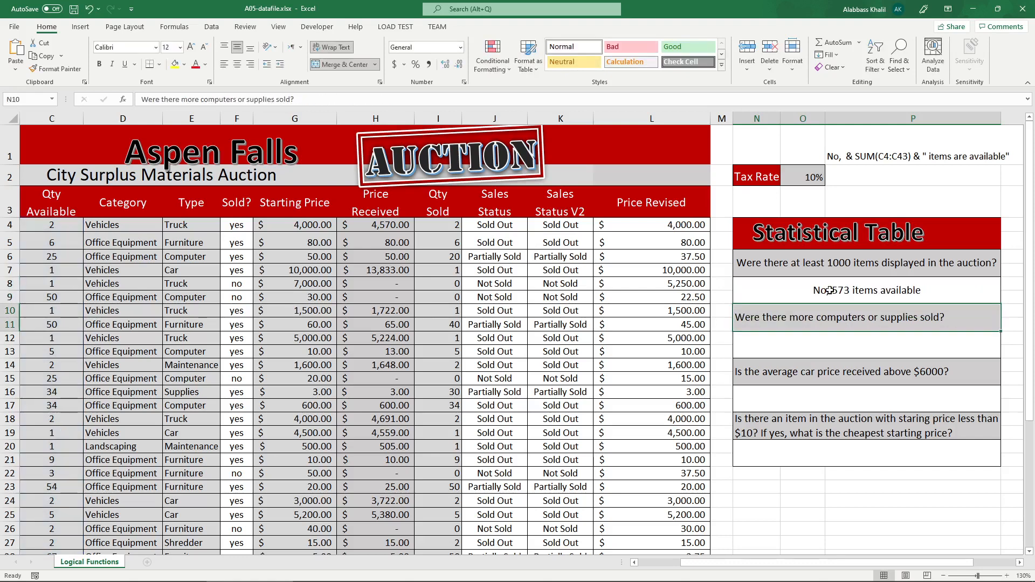
# Move the >= 500 comparison outside the SUM parentheses in N8's IF formula and enter it.
pyautogui.doubleClick(867, 300)
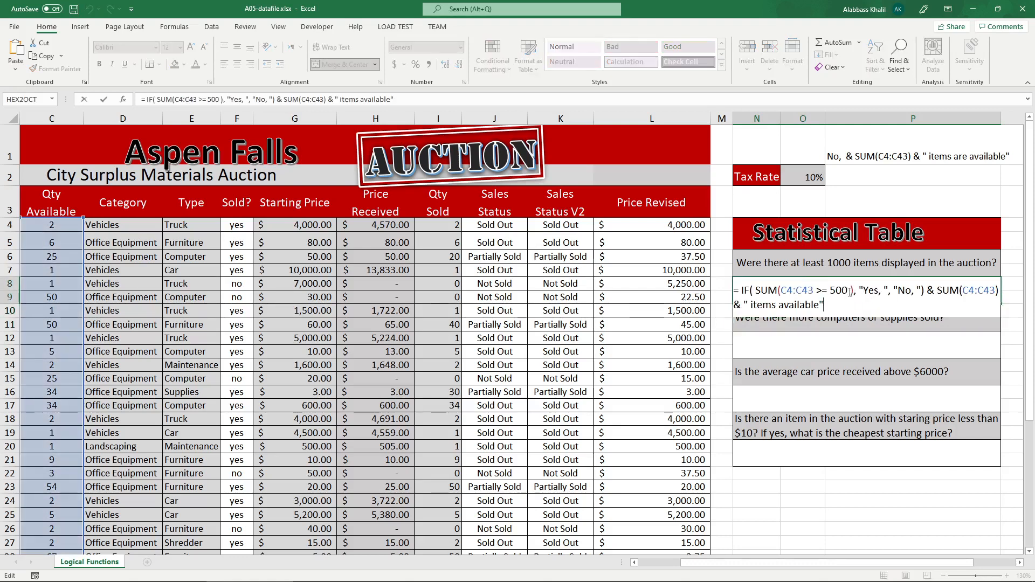
pyautogui.moveTo(850, 291); pyautogui.dragTo(815, 290)
pyautogui.hotkey('ctrl', 'c')
pyautogui.press('BackSpace')
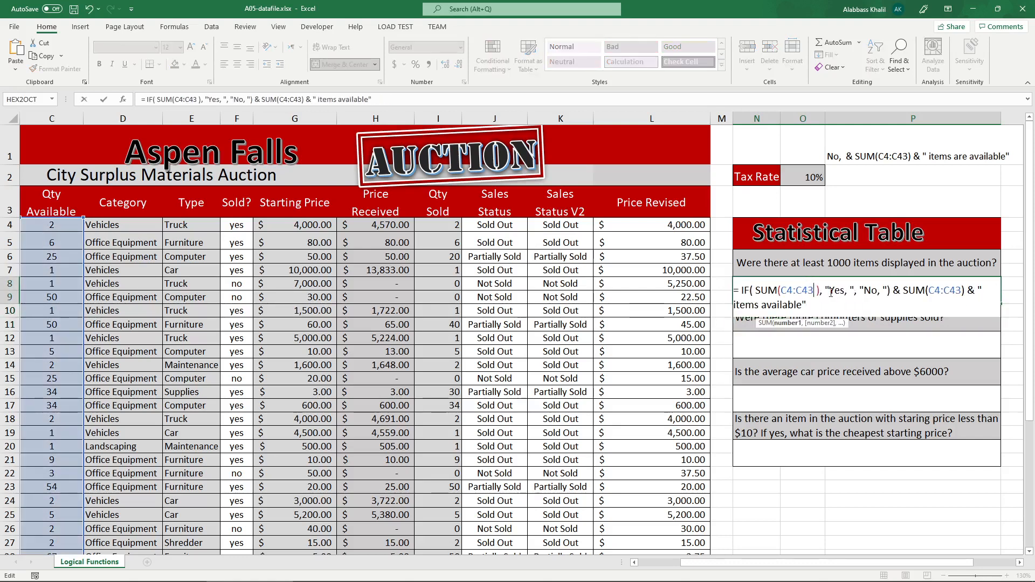
pyautogui.press('BackSpace')
pyautogui.press('Right')
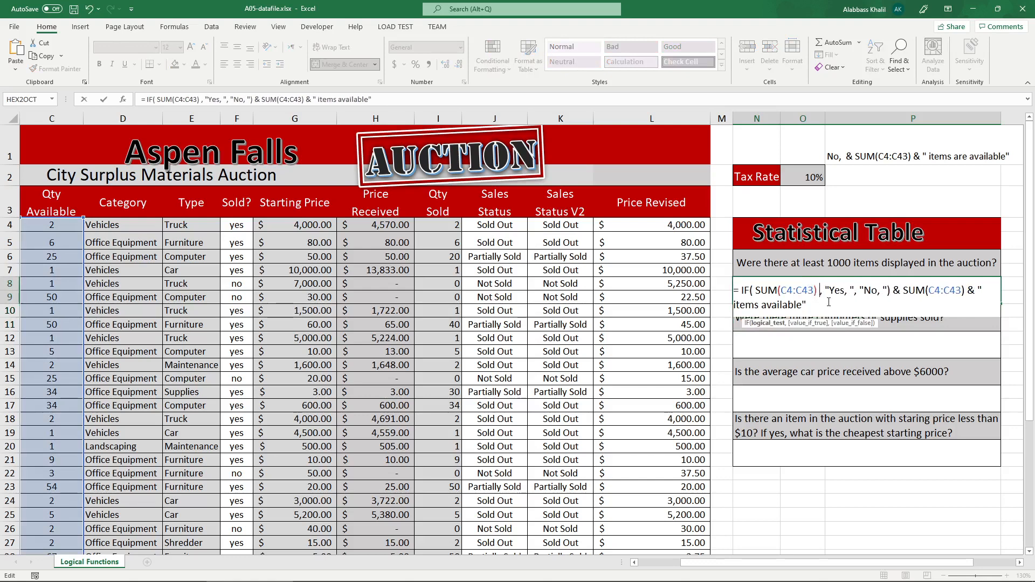
pyautogui.hotkey('ctrl', 'v')
pyautogui.moveTo(818, 291); pyautogui.dragTo(761, 296)
pyautogui.doubleClick(836, 291)
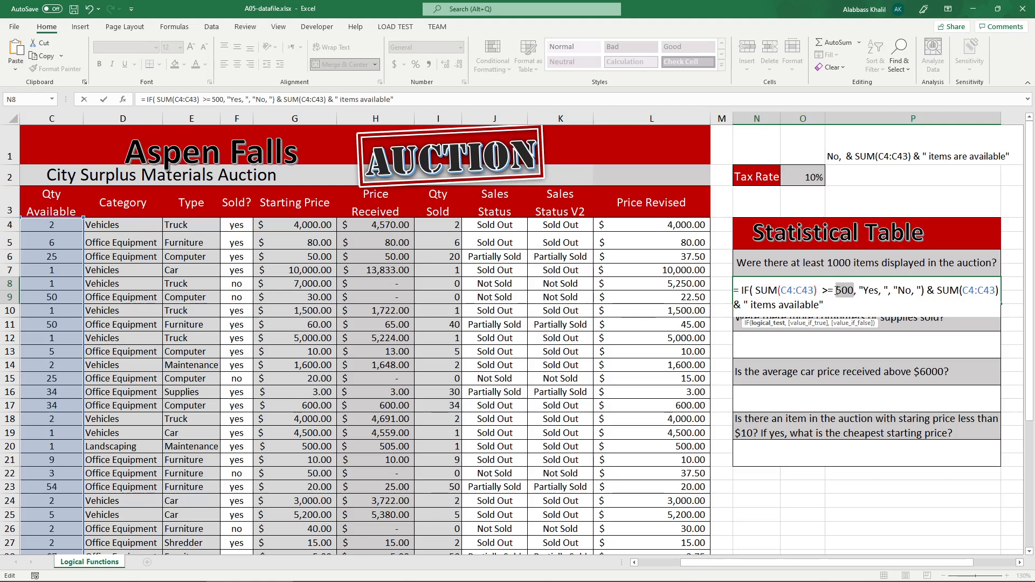
pyautogui.hotkey('ctrl', 'Return')
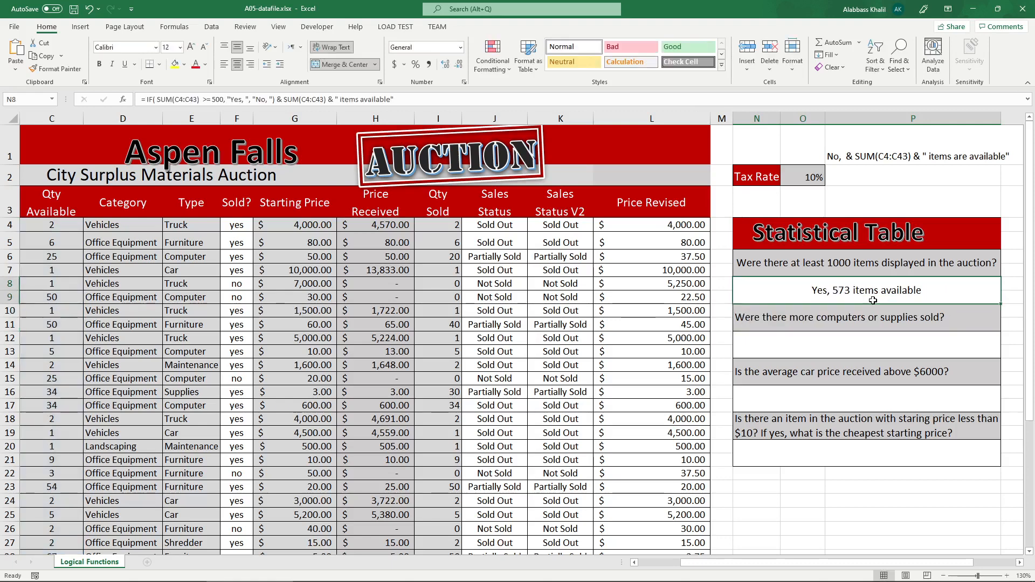
# Set the threshold in N8's IF formula to 1000 and enter the formula.
pyautogui.doubleClick(873, 300)
pyautogui.doubleClick(843, 290)
pyautogui.write('1000')
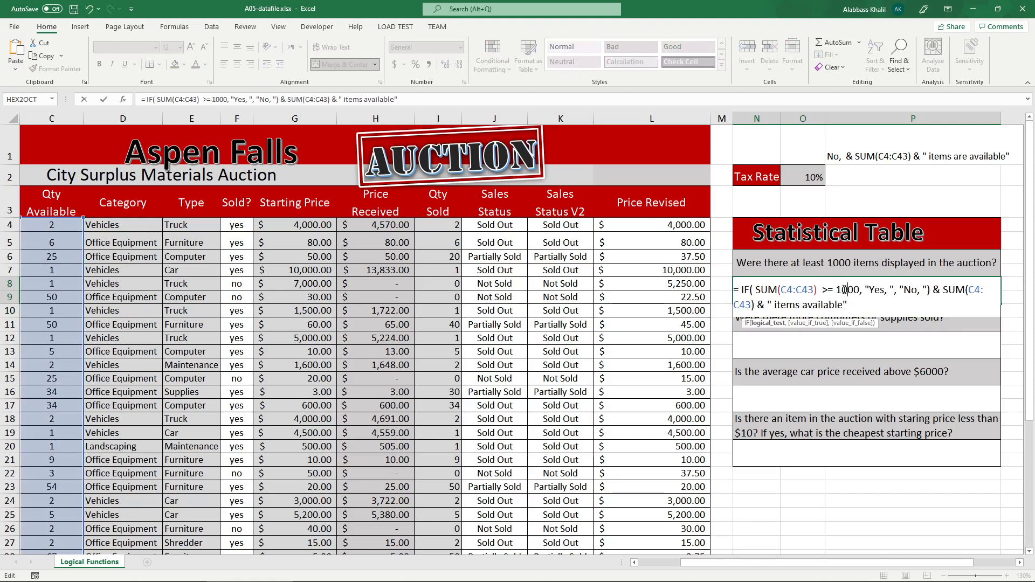
pyautogui.press('Return')
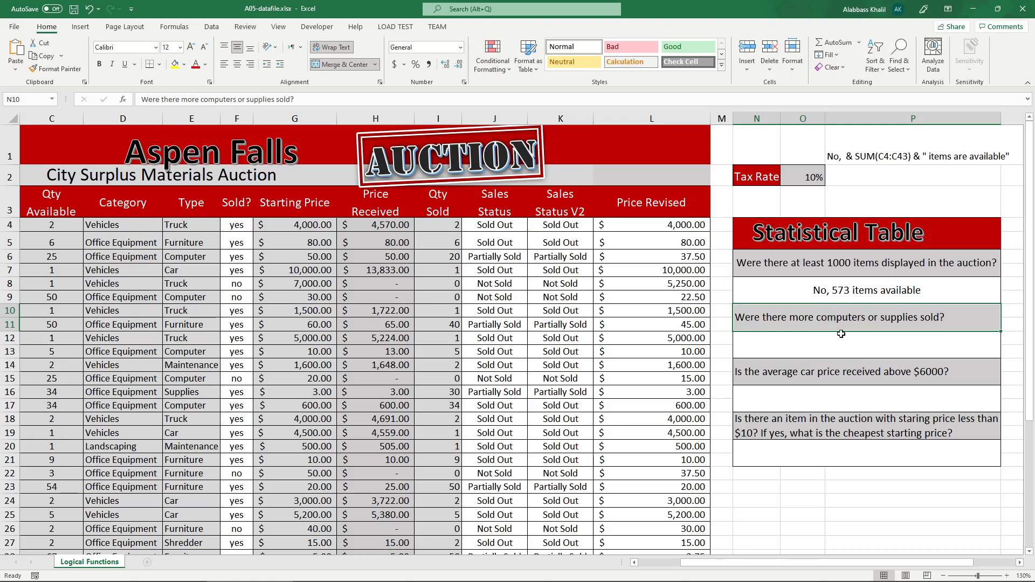
# Review N8's IF formula and examine the wording of the computers-or-supplies question in the Statistical Table.
pyautogui.click(814, 340)
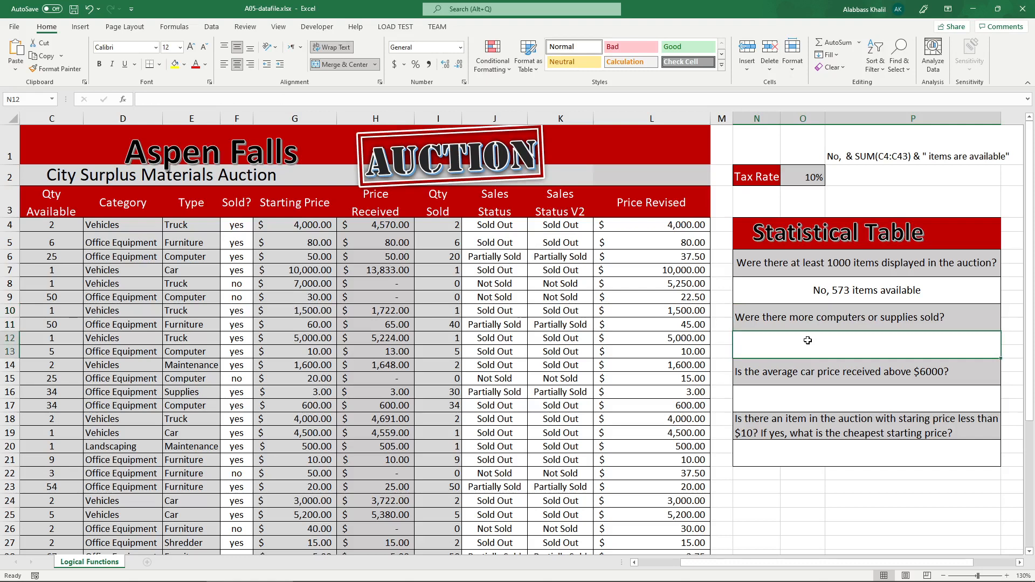
pyautogui.click(804, 302)
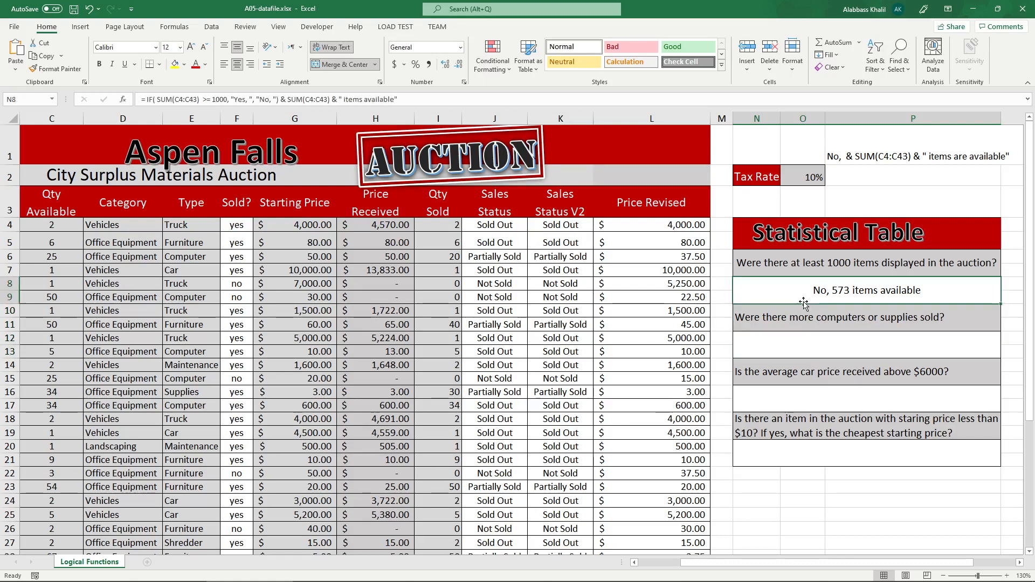
pyautogui.doubleClick(803, 302)
pyautogui.moveTo(819, 291); pyautogui.dragTo(761, 292)
pyautogui.press('Escape')
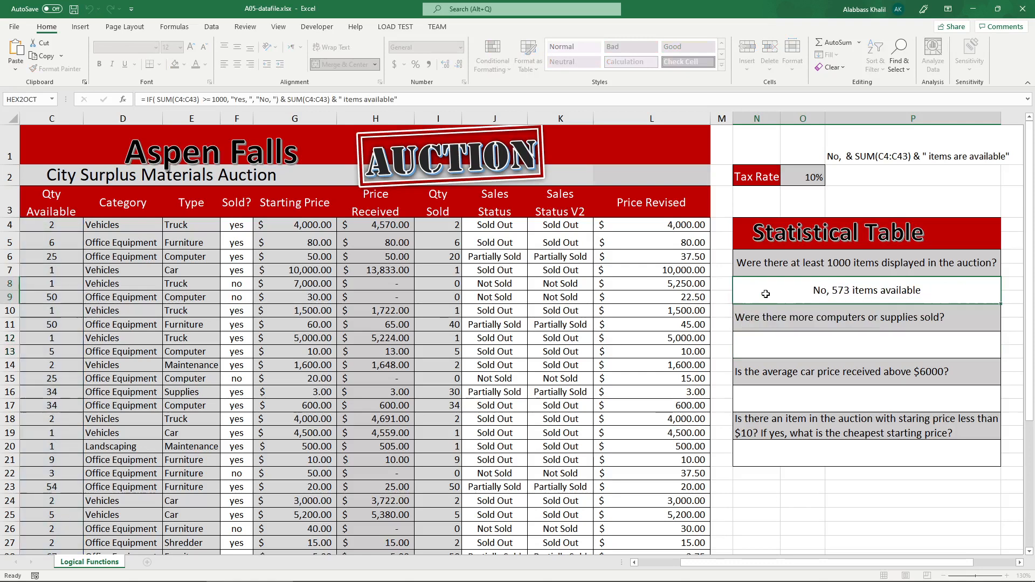
pyautogui.click(784, 319)
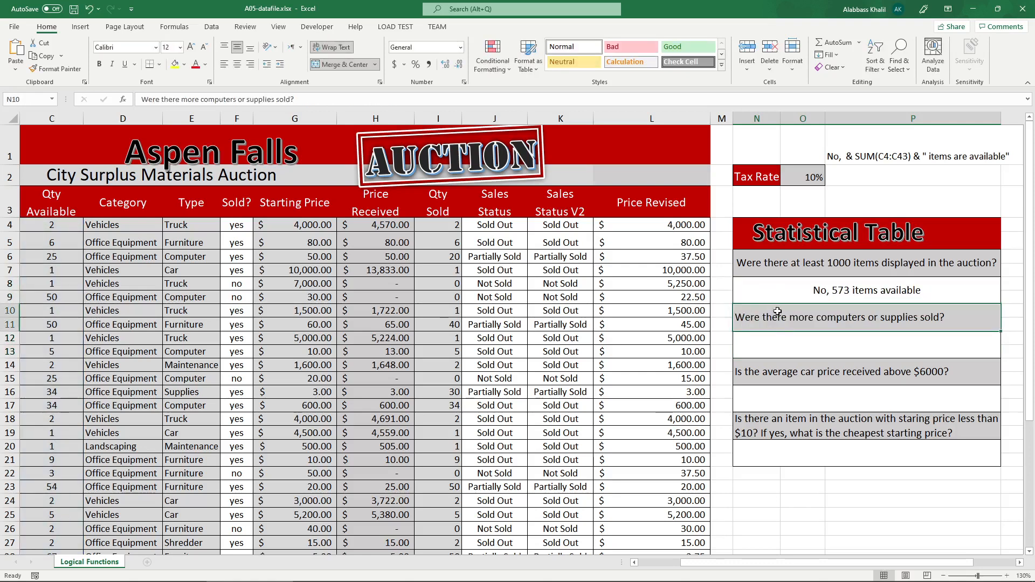
pyautogui.click(781, 339)
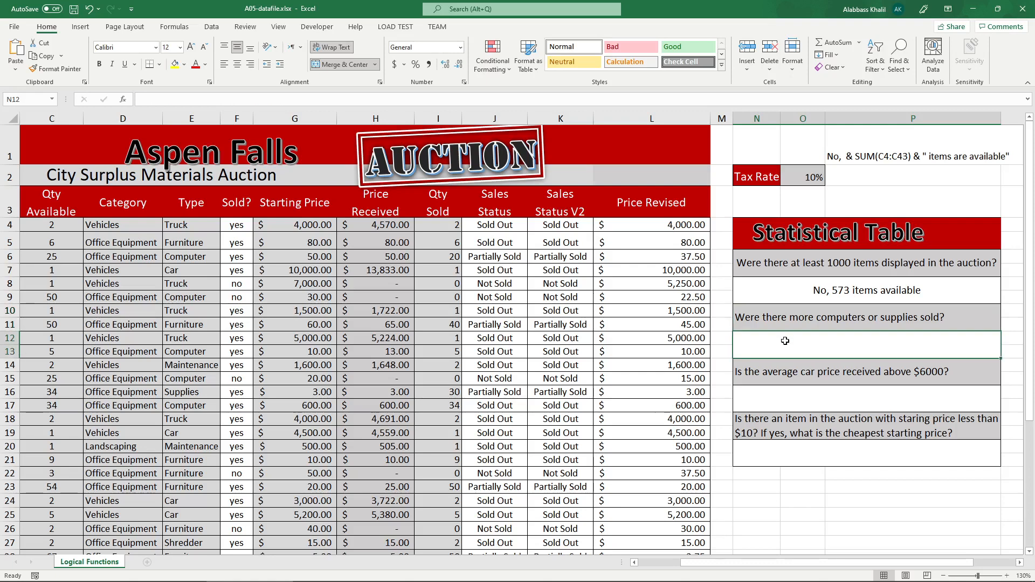
pyautogui.doubleClick(834, 322)
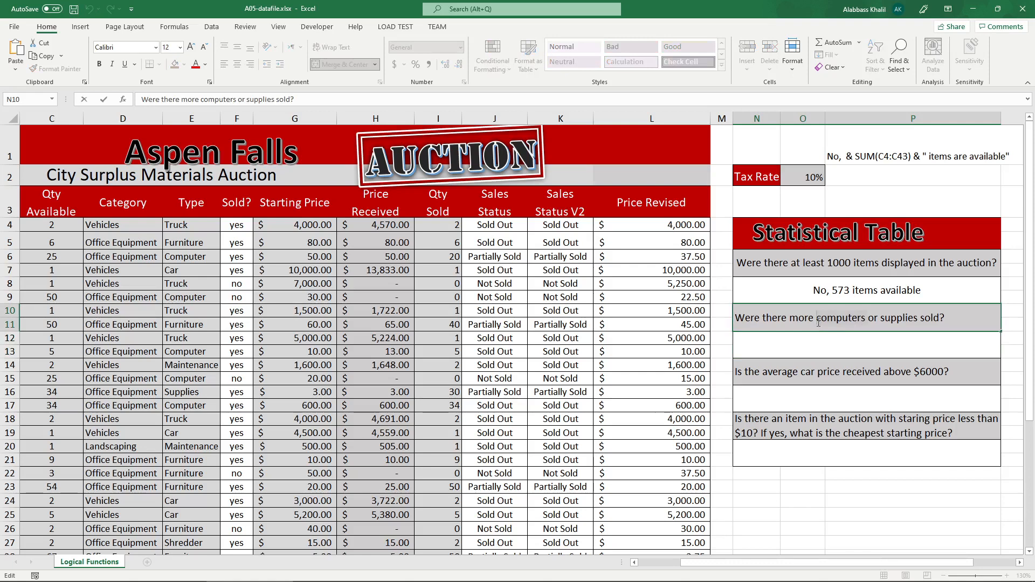
pyautogui.doubleClick(819, 323)
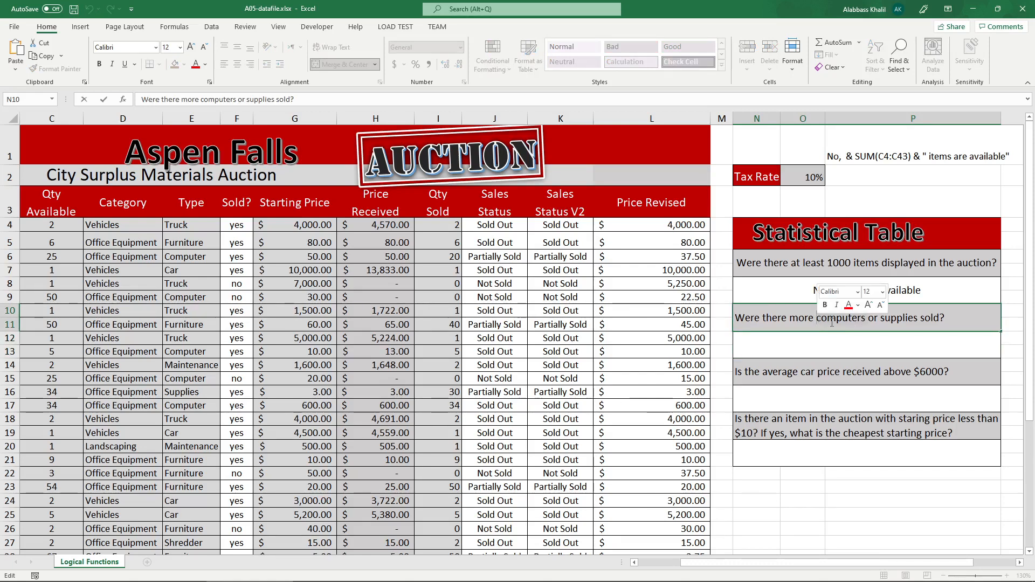
pyautogui.doubleClick(832, 322)
pyautogui.click(921, 321)
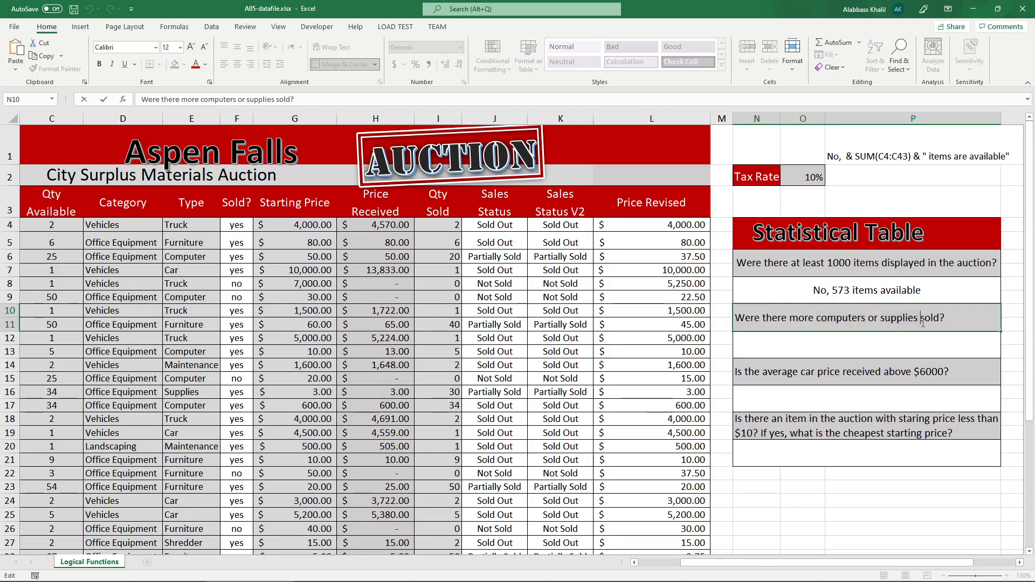
pyautogui.doubleClick(899, 319)
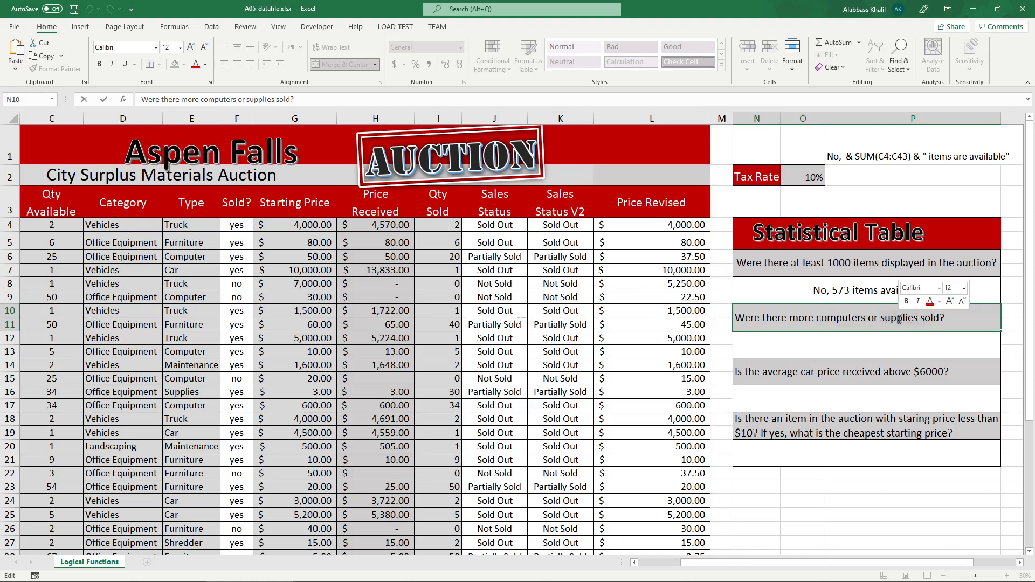
# Start a SUMIF formula in N12 with the Type column cells E4:E43 as its range.
pyautogui.click(796, 346)
pyautogui.write('= s')
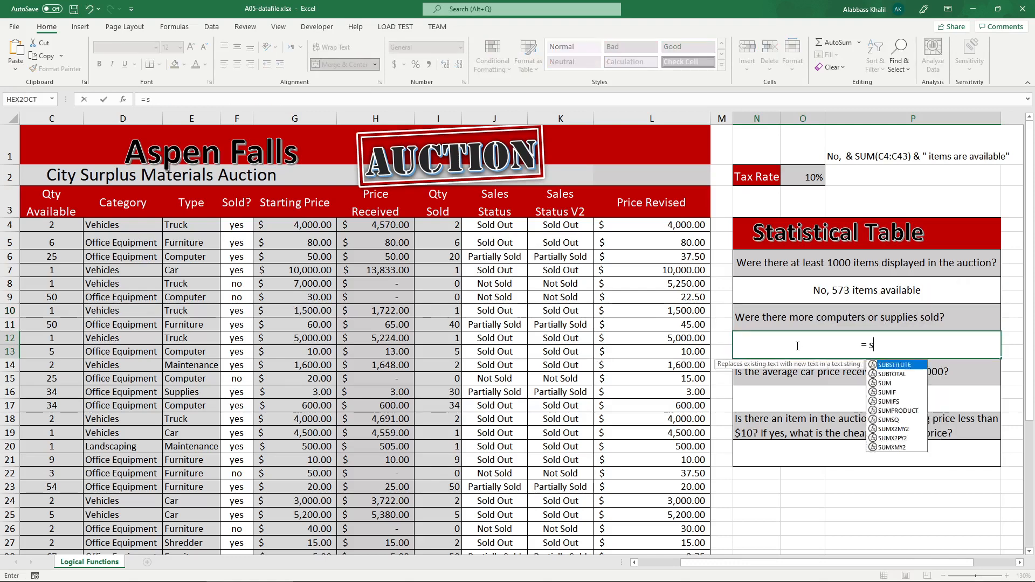
pyautogui.write('umif')
pyautogui.press('Tab')
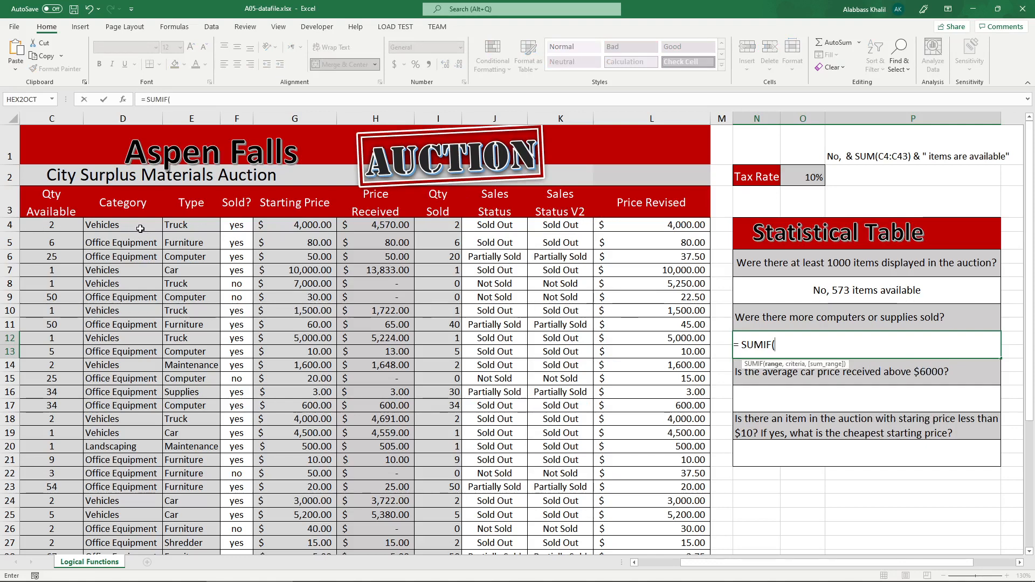
pyautogui.moveTo(130, 223); pyautogui.dragTo(124, 570)
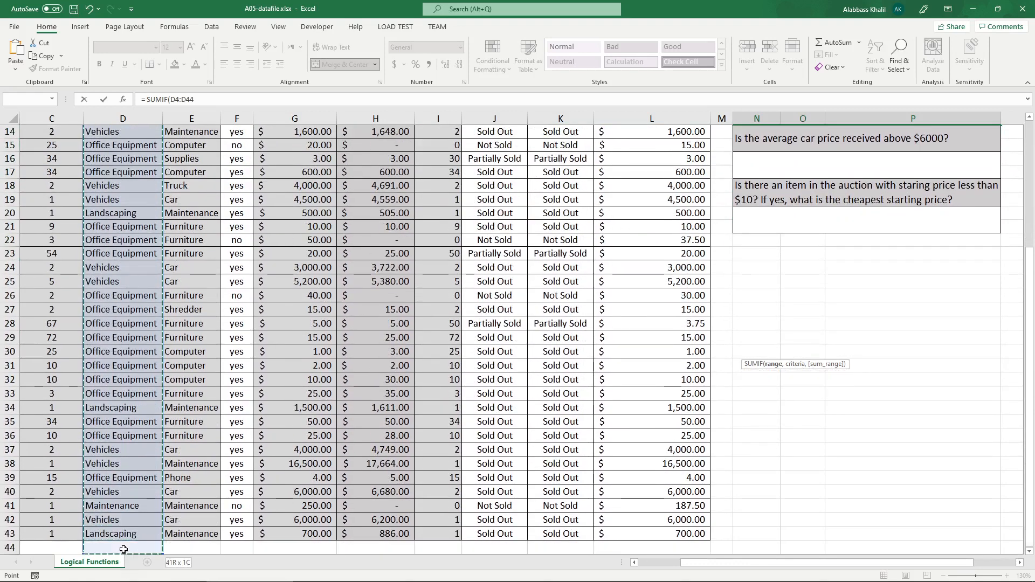
pyautogui.scroll(4, 157, 299)
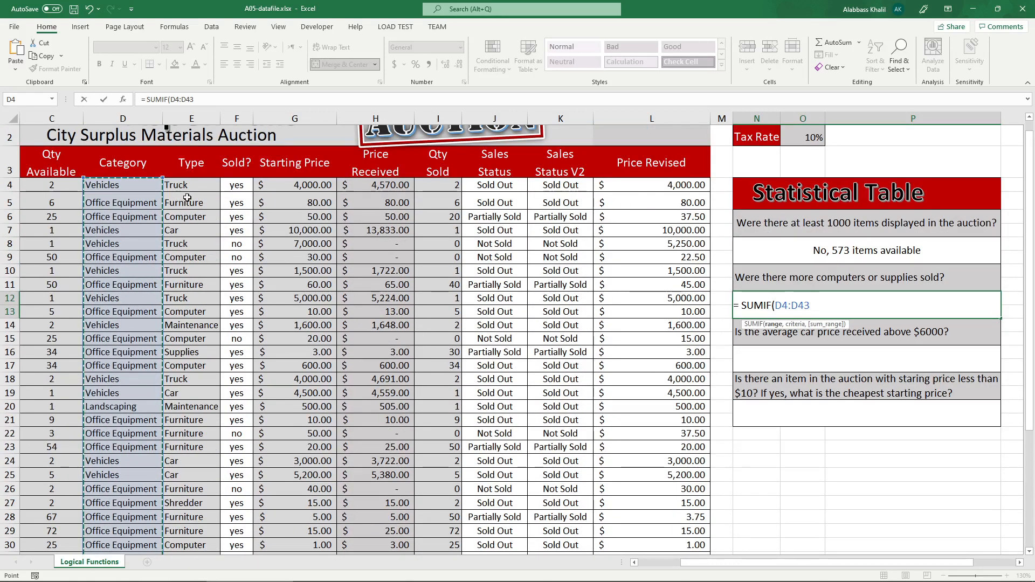
pyautogui.moveTo(187, 189); pyautogui.dragTo(187, 534)
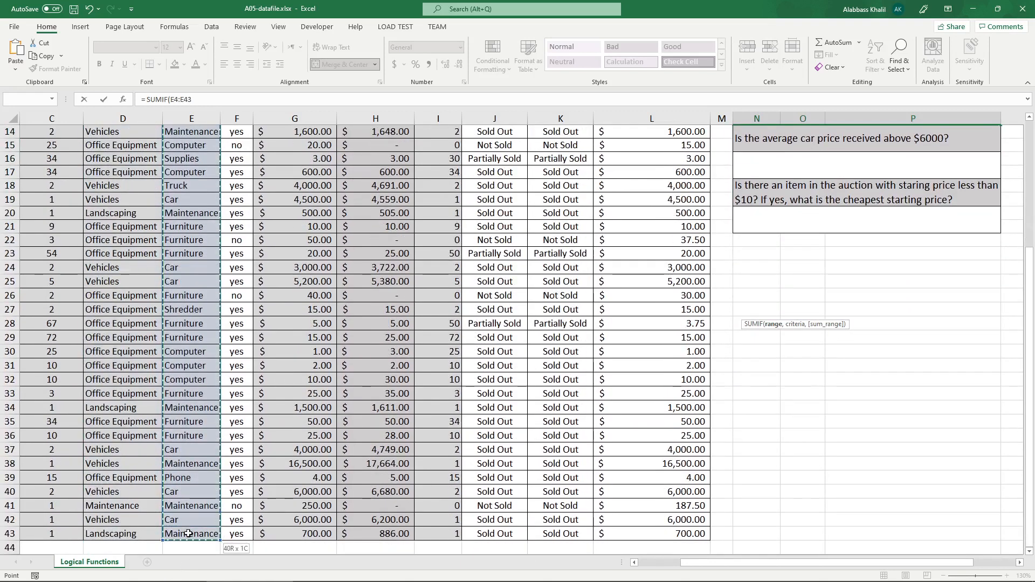
pyautogui.scroll(5, 334, 430)
pyautogui.write(', ')
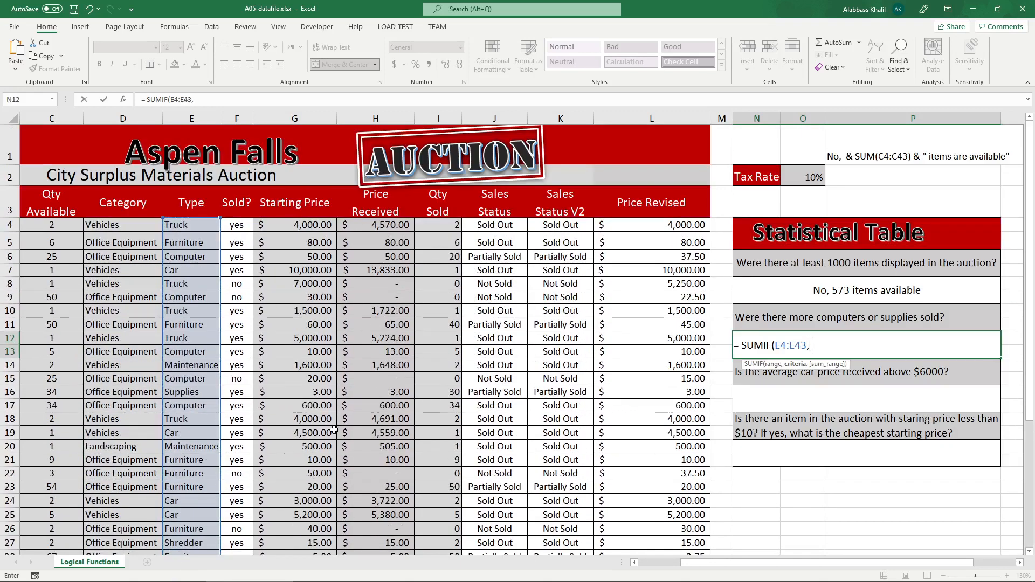
pyautogui.write('"Computer",')
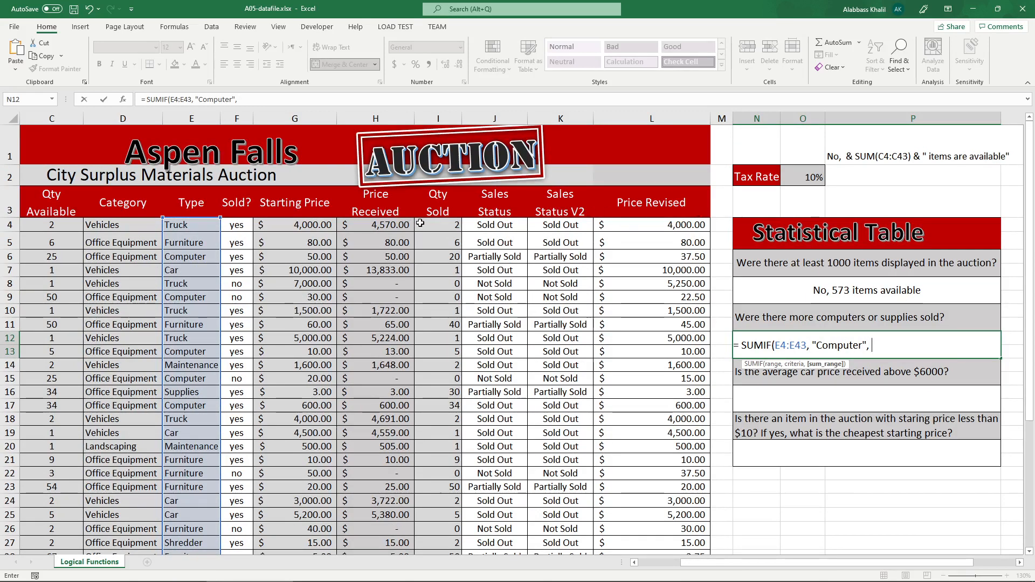
# Complete N12's SUMIF with the criterion "Computer" and the sum range I4:I43, and enter it.
pyautogui.moveTo(420, 223); pyautogui.dragTo(438, 534)
pyautogui.scroll(5, 486, 523)
pyautogui.write(')')
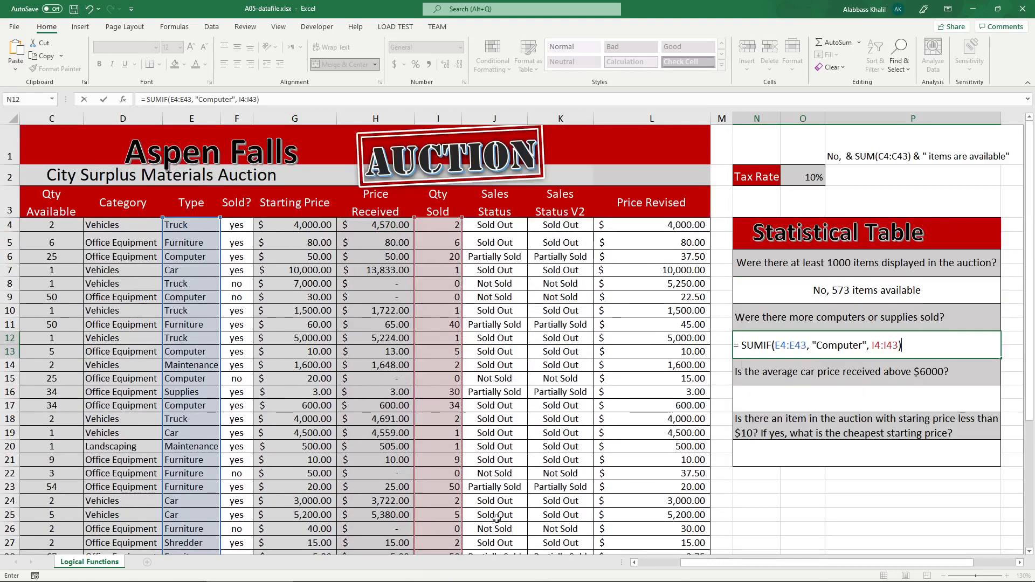
pyautogui.press('Return')
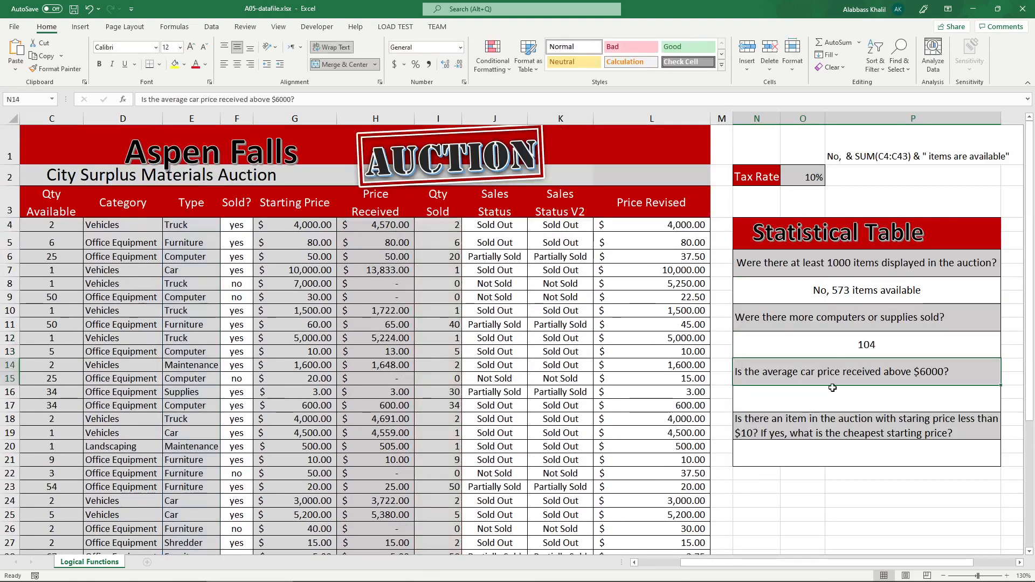
# Try N12's SUMIF formula with the criterion "supplies" and enter it.
pyautogui.doubleClick(844, 345)
pyautogui.doubleClick(847, 344)
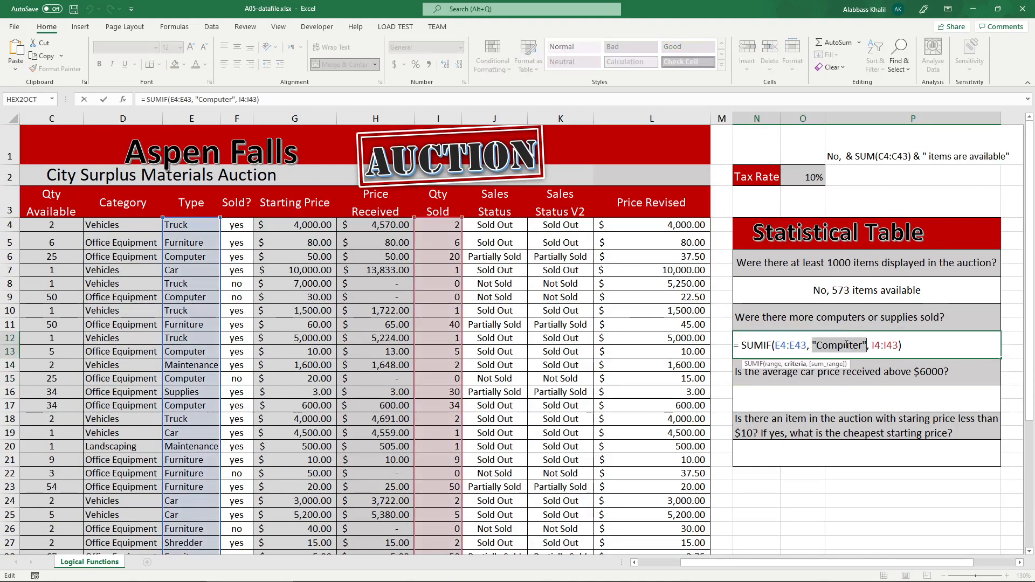
pyautogui.write('supplies')
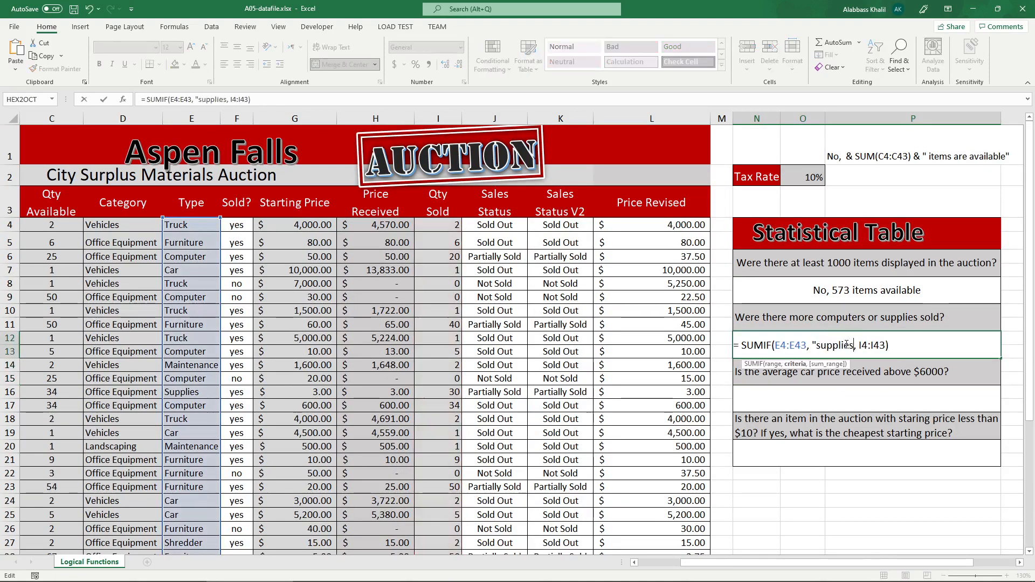
pyautogui.press('Return')
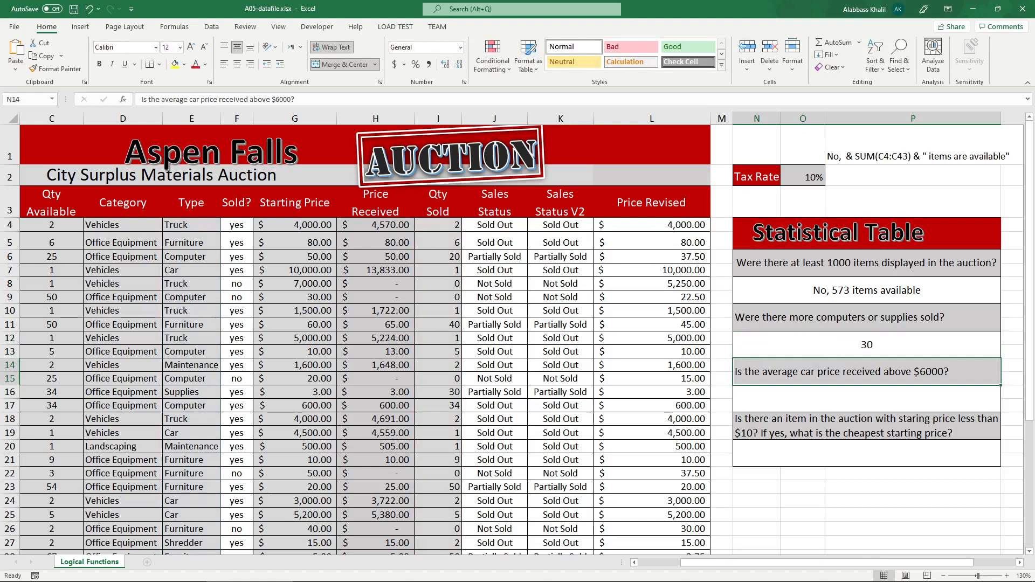
# Switch to the instructions PDF in Acrobat Reader and underline "More computers" in the sample answer.
pyautogui.moveTo(238, 578)
pyautogui.click(318, 576)
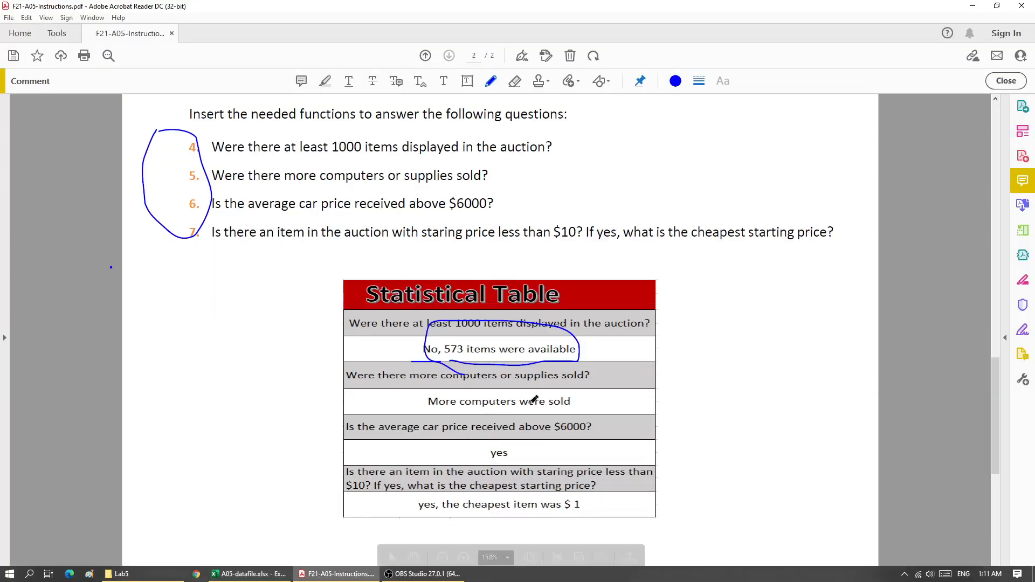
pyautogui.moveTo(433, 407); pyautogui.dragTo(507, 408)
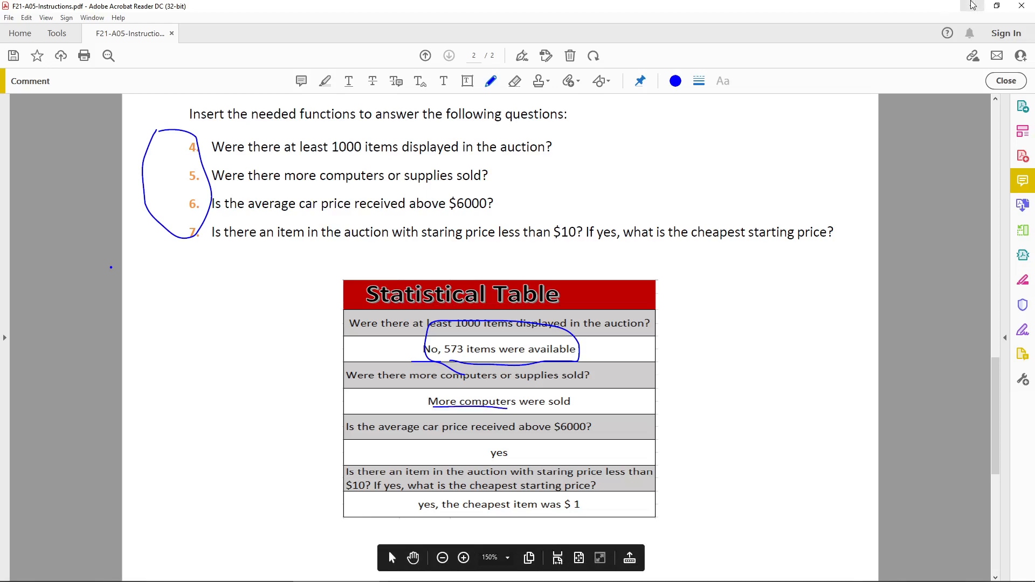
# Switch back to Excel and set the criterion in N12's SUMIF to "computer".
pyautogui.click(238, 576)
pyautogui.doubleClick(889, 340)
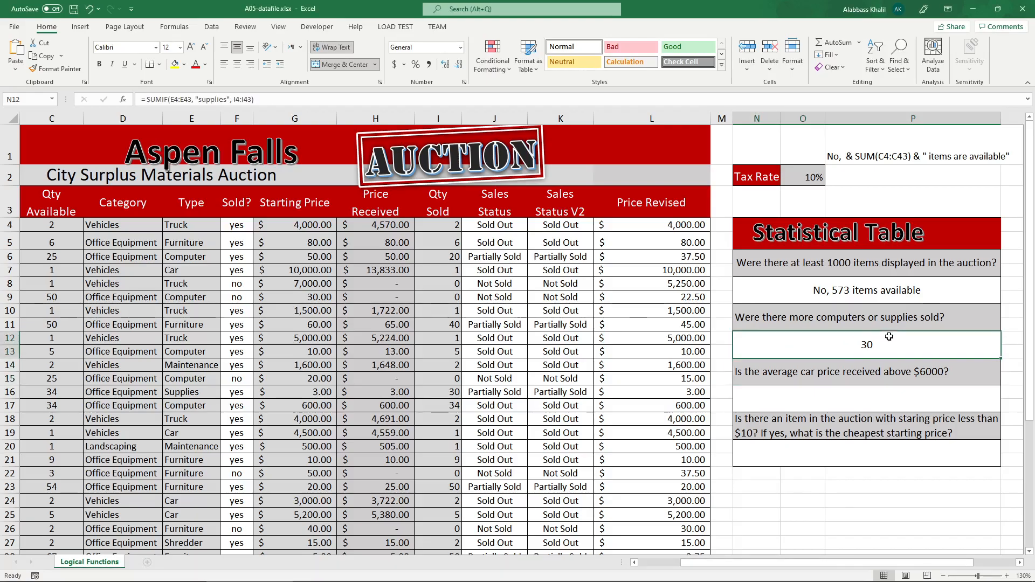
pyautogui.doubleClick(828, 345)
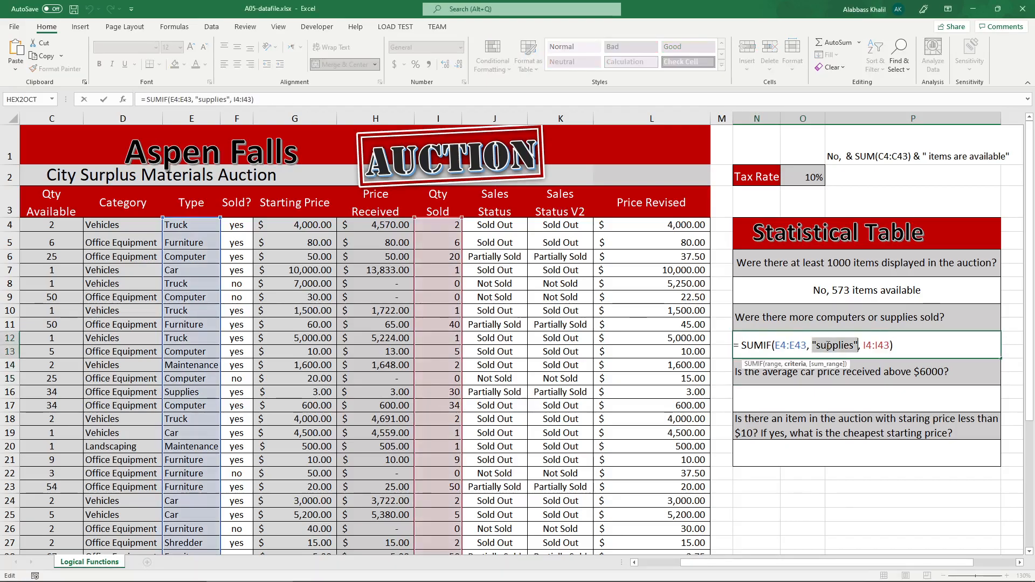
pyautogui.write('computer"')
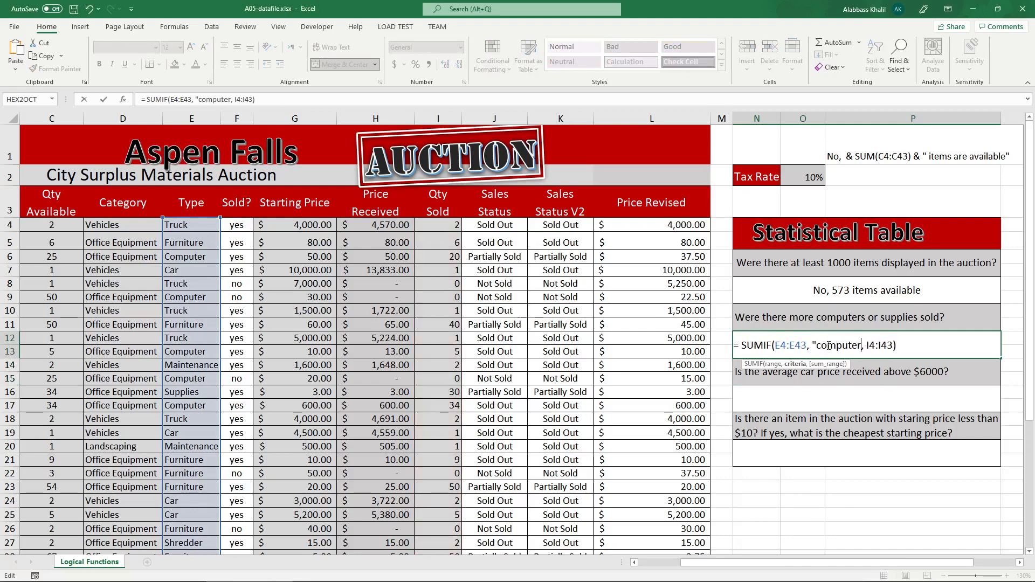
# Wrap N12's SUMIF in an IF function and compare it, using >, with a pasted copy of the same SUMIF.
pyautogui.click(743, 345)
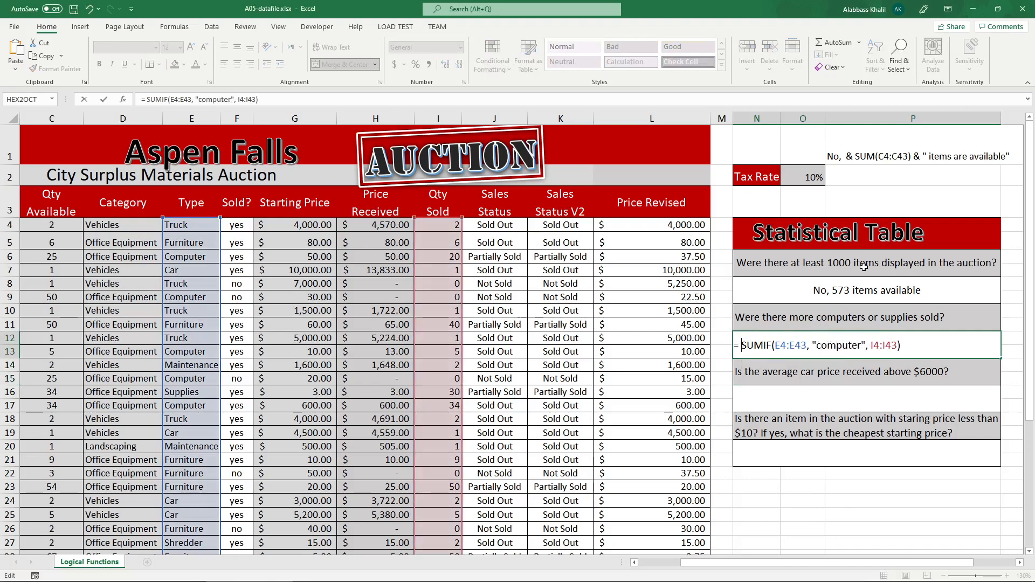
pyautogui.write('IF(')
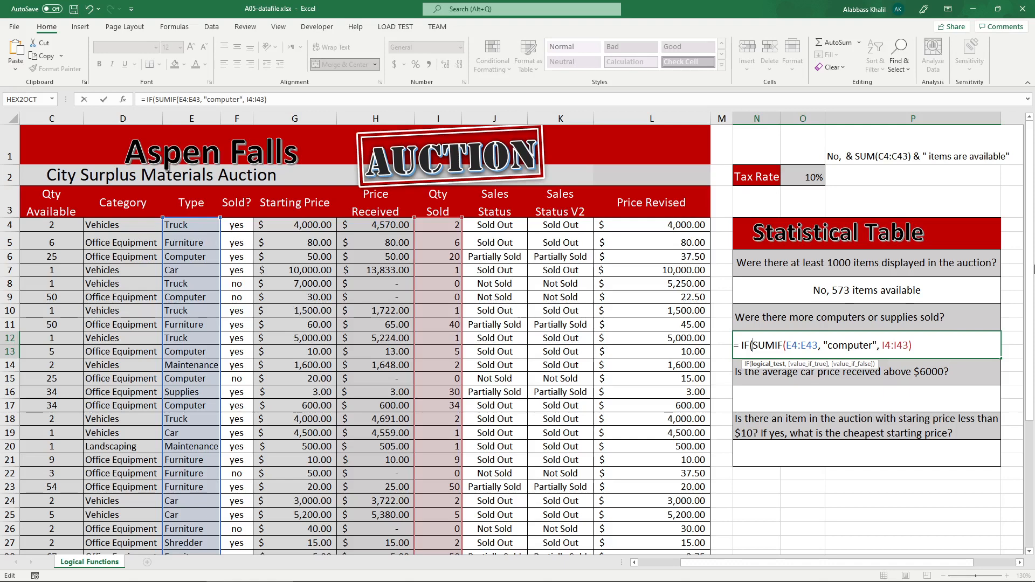
pyautogui.keyDown('shift'); pyautogui.click(914, 346); pyautogui.keyUp('shift')
pyautogui.hotkey('ctrl', 'c')
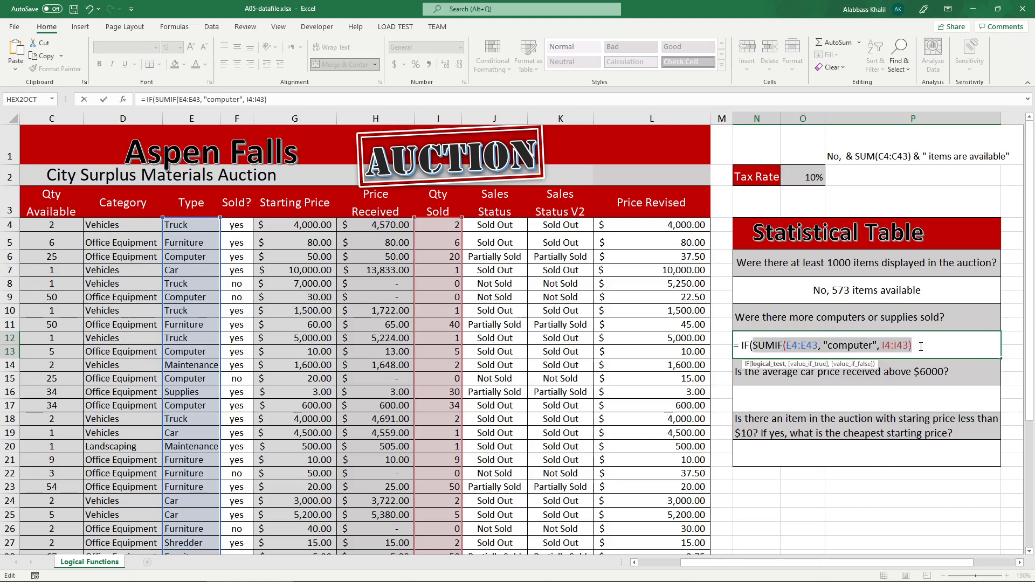
pyautogui.click(920, 347)
pyautogui.write('>')
pyautogui.hotkey('ctrl', 'v')
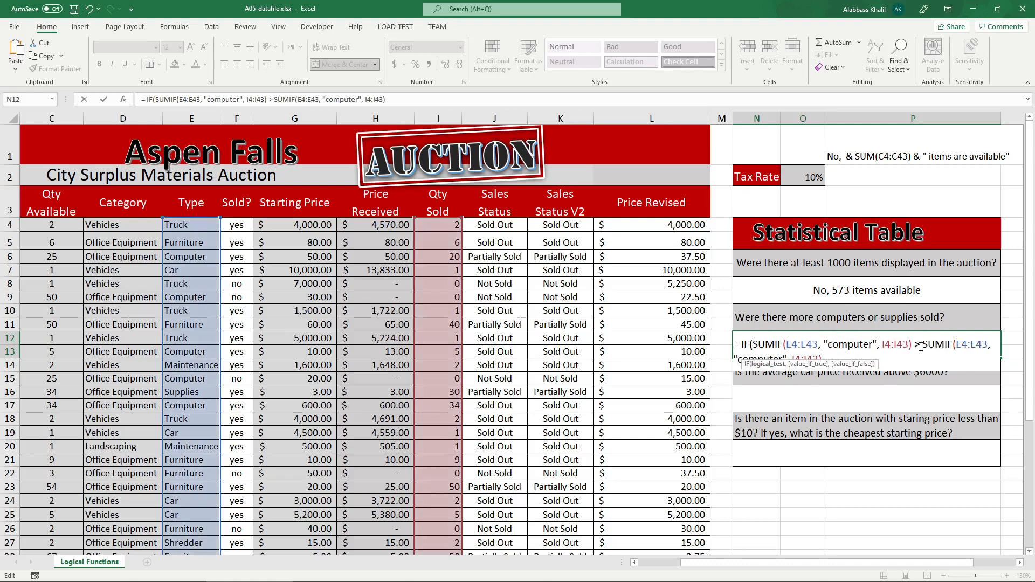
# Change the criterion in the second SUMIF of N12's logical test to "supplies".
pyautogui.click(780, 357)
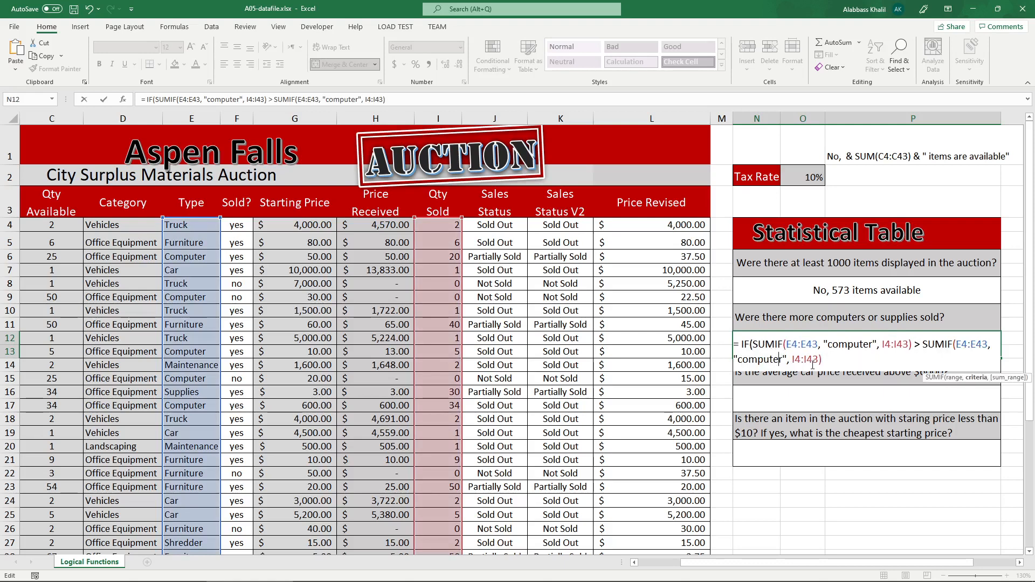
pyautogui.press('BackSpace')
pyautogui.press('BackSpace')
pyautogui.press('BackSpace')
pyautogui.press('BackSpace')
pyautogui.press('BackSpace')
pyautogui.press('BackSpace')
pyautogui.press('BackSpace')
pyautogui.press('BackSpace')
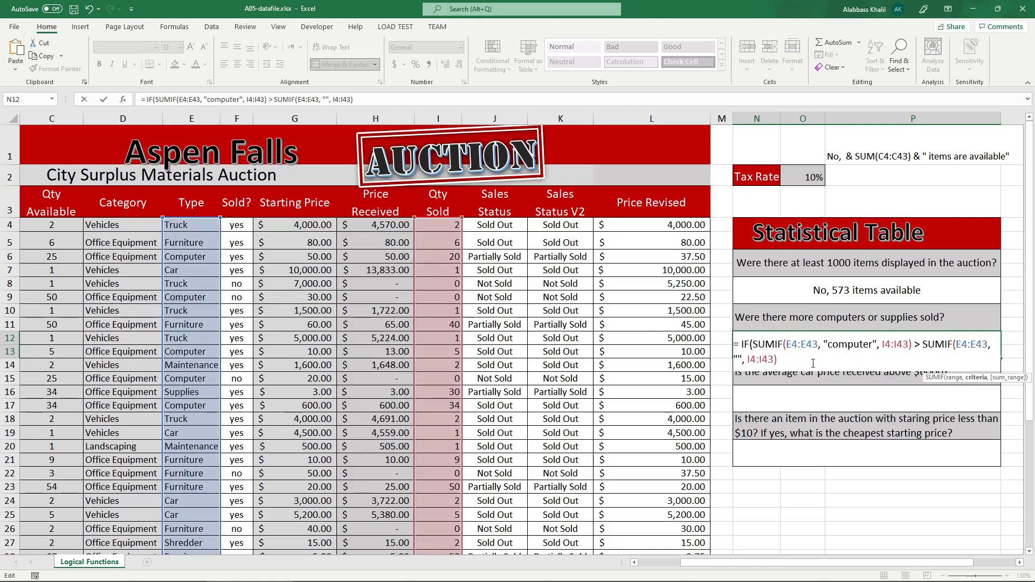
pyautogui.write('supplies')
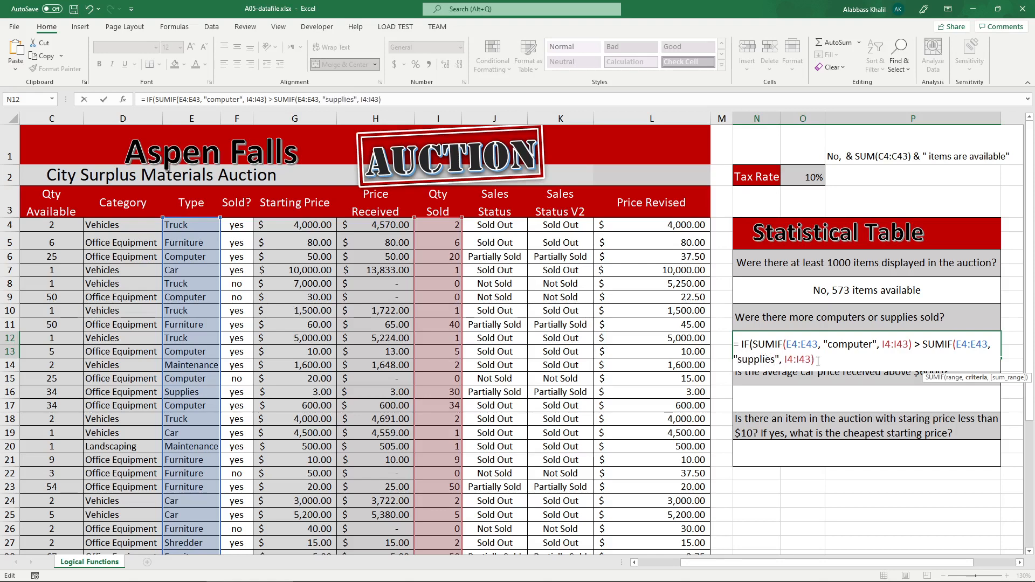
# Review the two SUMIF expressions compared in N12's logical test.
pyautogui.moveTo(912, 346); pyautogui.dragTo(761, 346)
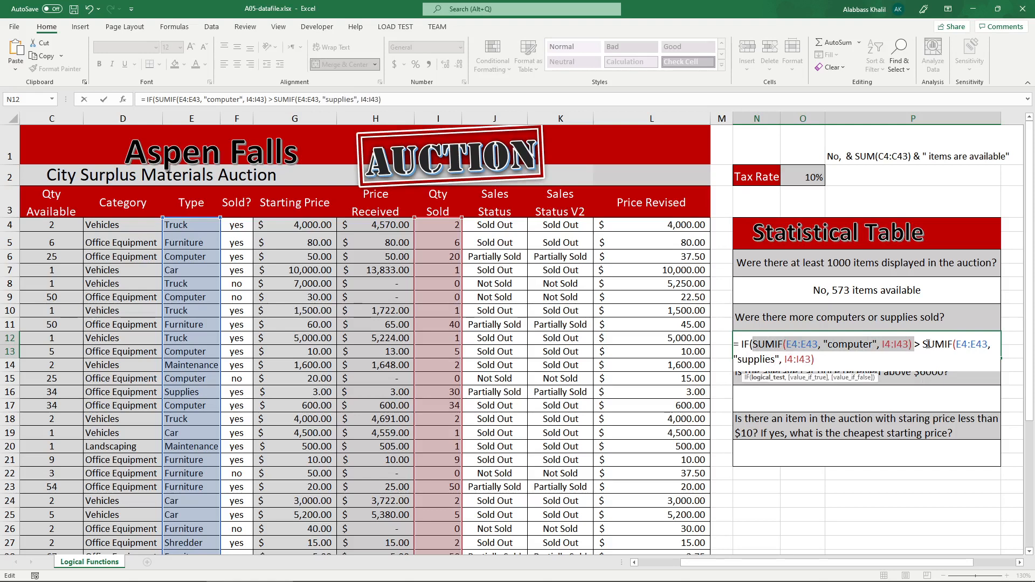
pyautogui.moveTo(924, 345); pyautogui.dragTo(814, 359)
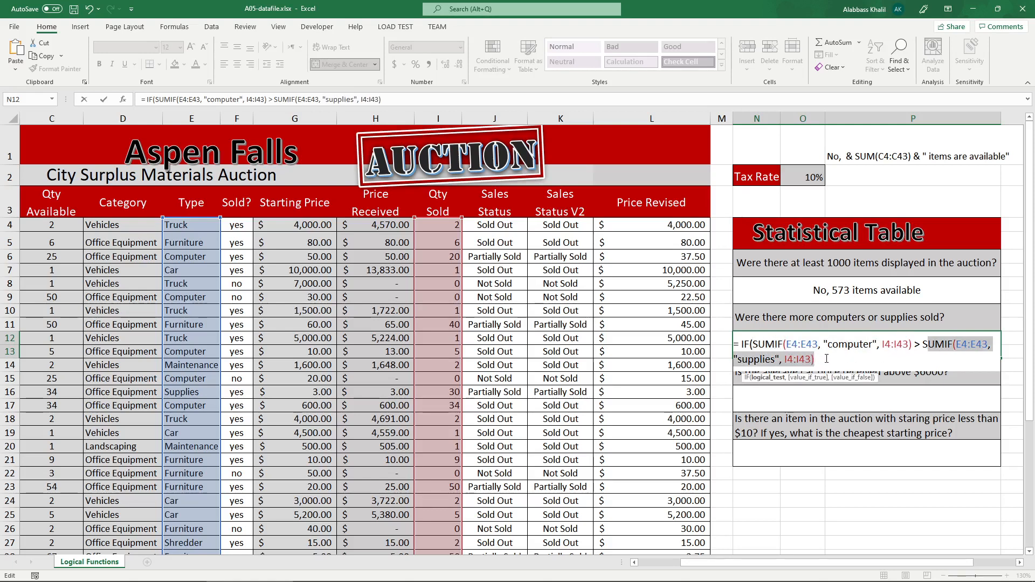
pyautogui.click(827, 358)
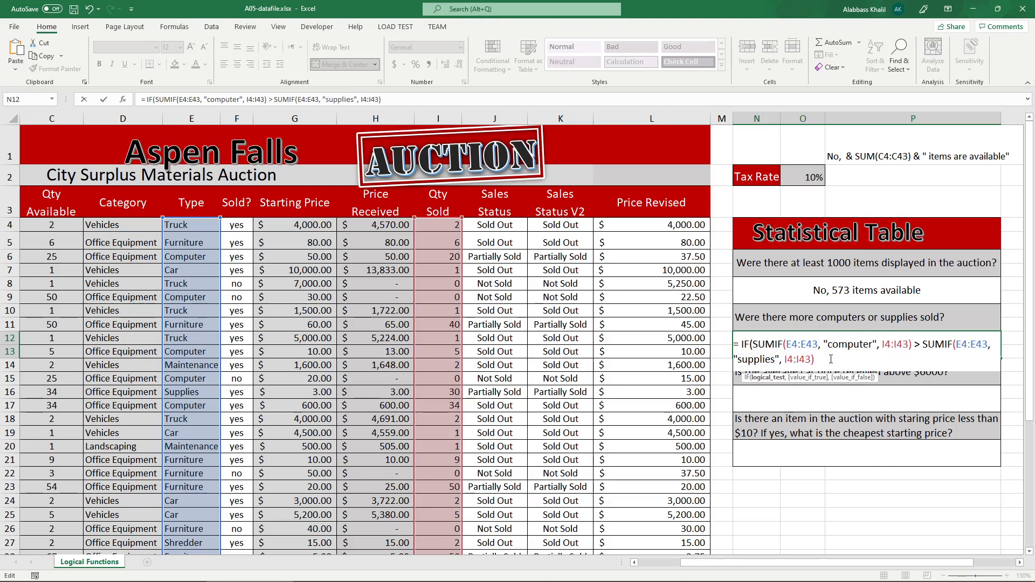
pyautogui.click(823, 345)
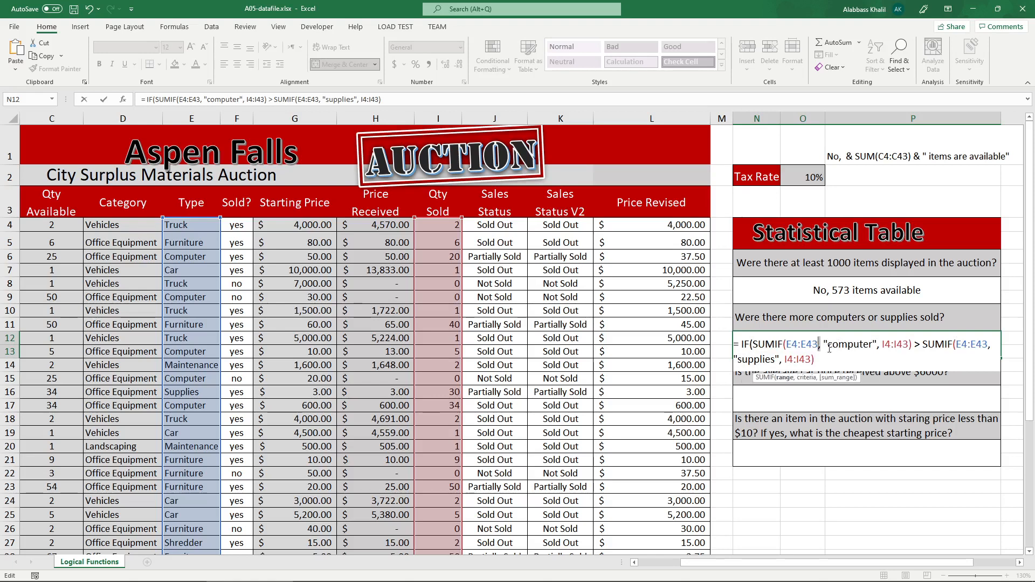
pyautogui.moveTo(877, 346); pyautogui.dragTo(882, 346)
pyautogui.click(919, 347)
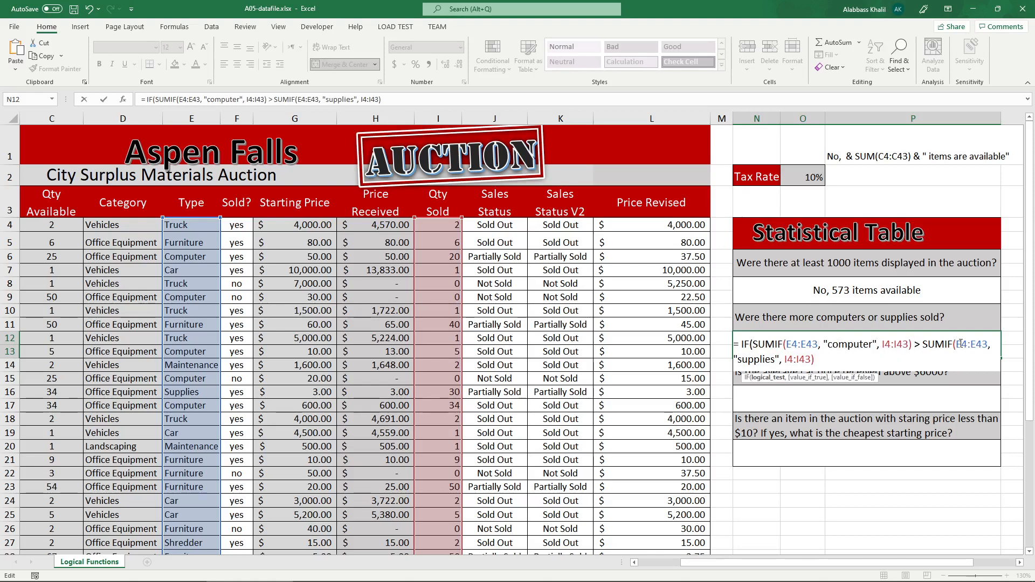
pyautogui.write(',')
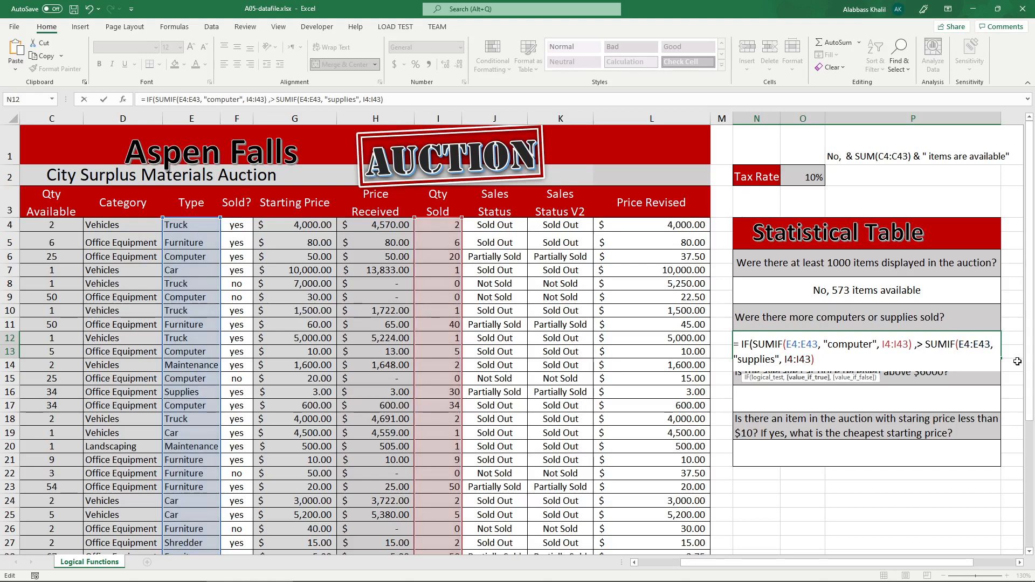
pyautogui.press('BackSpace')
pyautogui.press('BackSpace')
pyautogui.press('BackSpace')
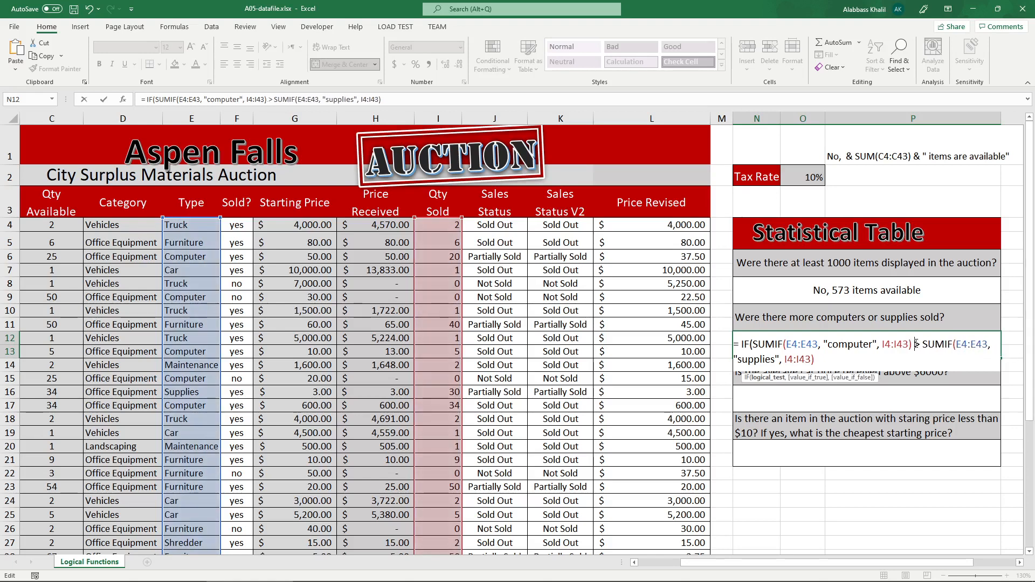
# Add "more computers were sold" after the logical test as the value if true in N12's IF formula.
pyautogui.moveTo(909, 342); pyautogui.dragTo(838, 343)
pyautogui.click(912, 344)
pyautogui.write(', ')
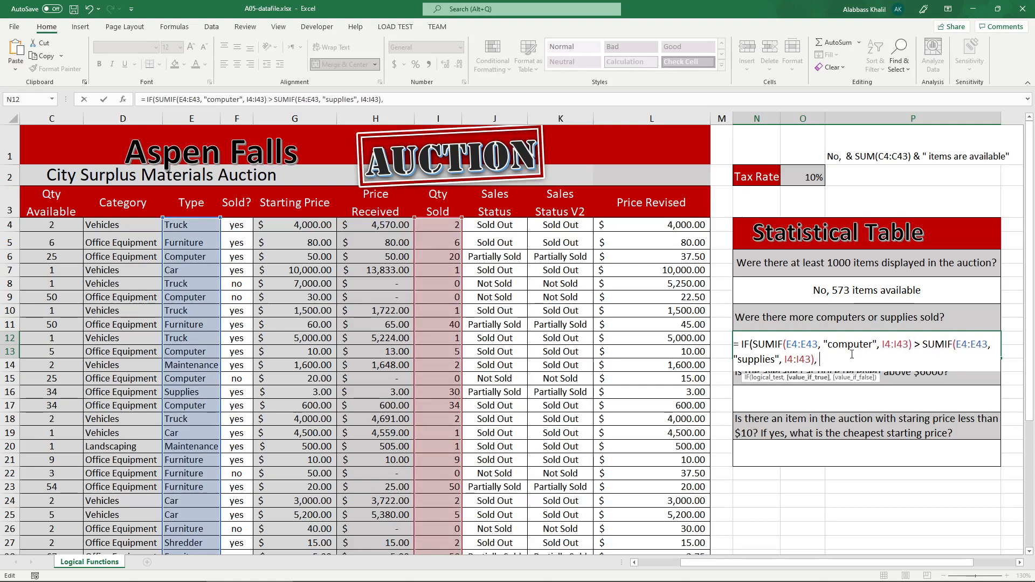
pyautogui.write('"more computer')
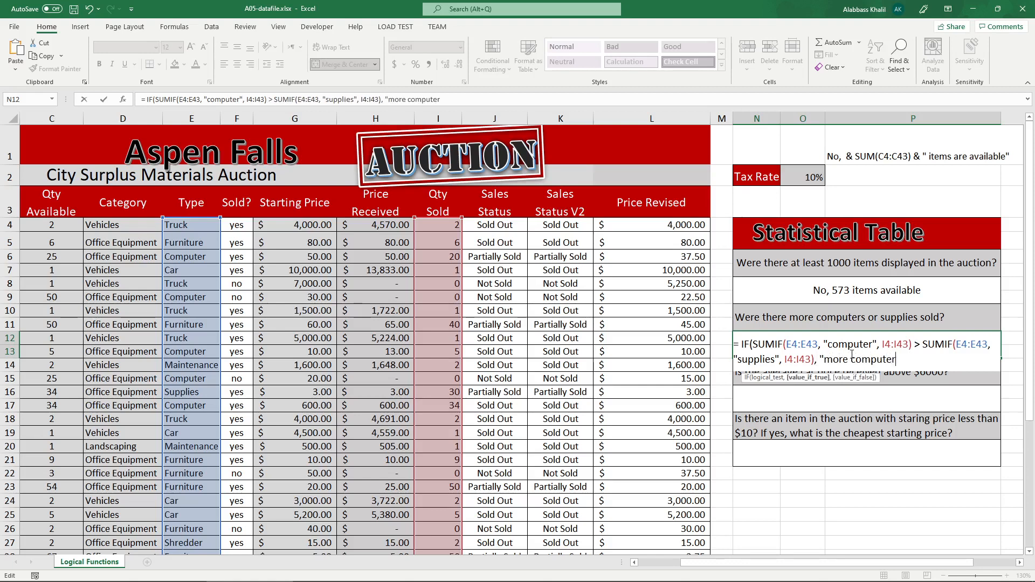
pyautogui.write('s were sold"m')
pyautogui.press('BackSpace')
pyautogui.press('BackSpace')
# Add "more supplies were sold" as the value if false in N12's IF formula and enter the completed formula.
pyautogui.write(', "more su')
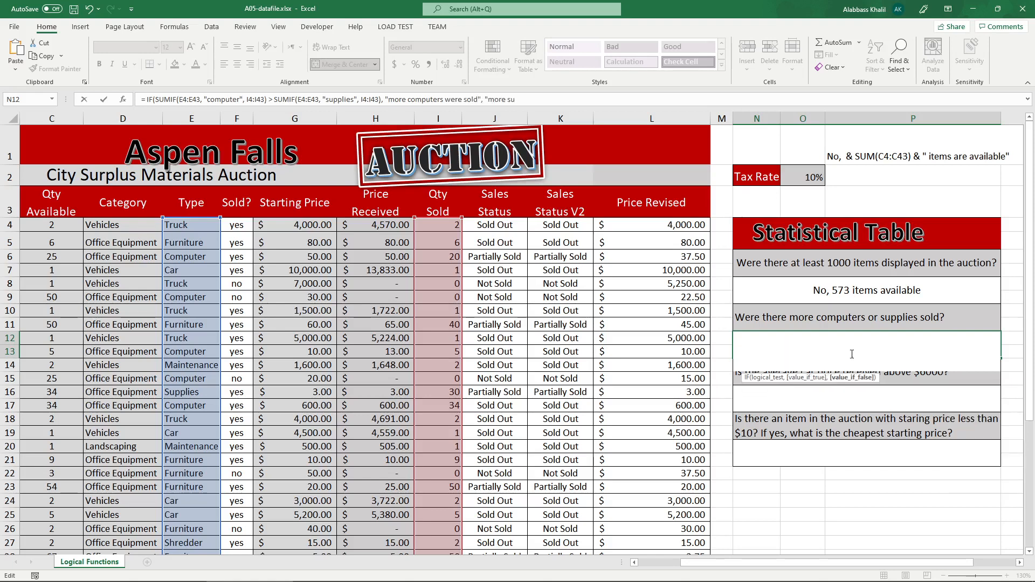
pyautogui.write('pplies were sol')
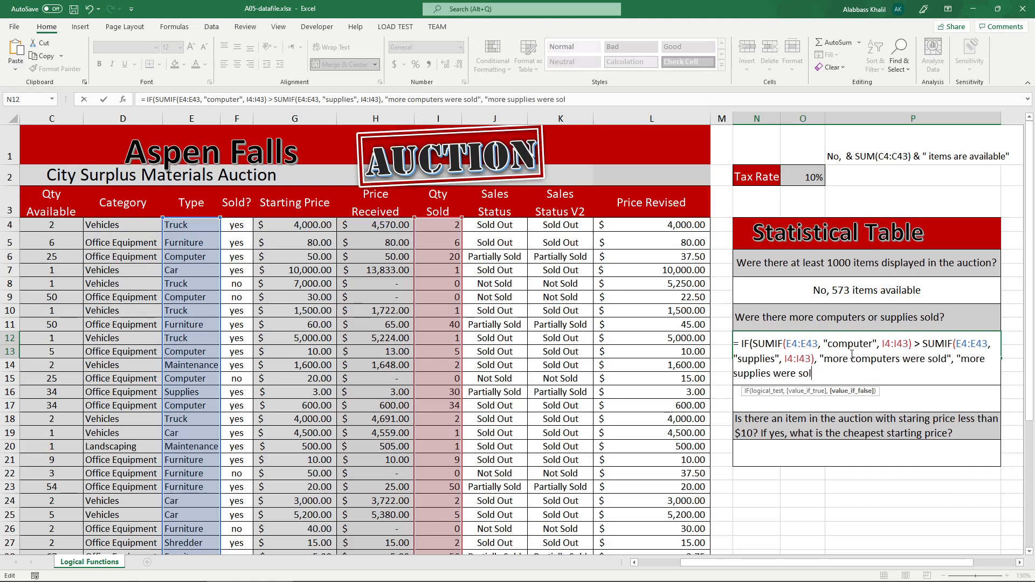
pyautogui.write('d")')
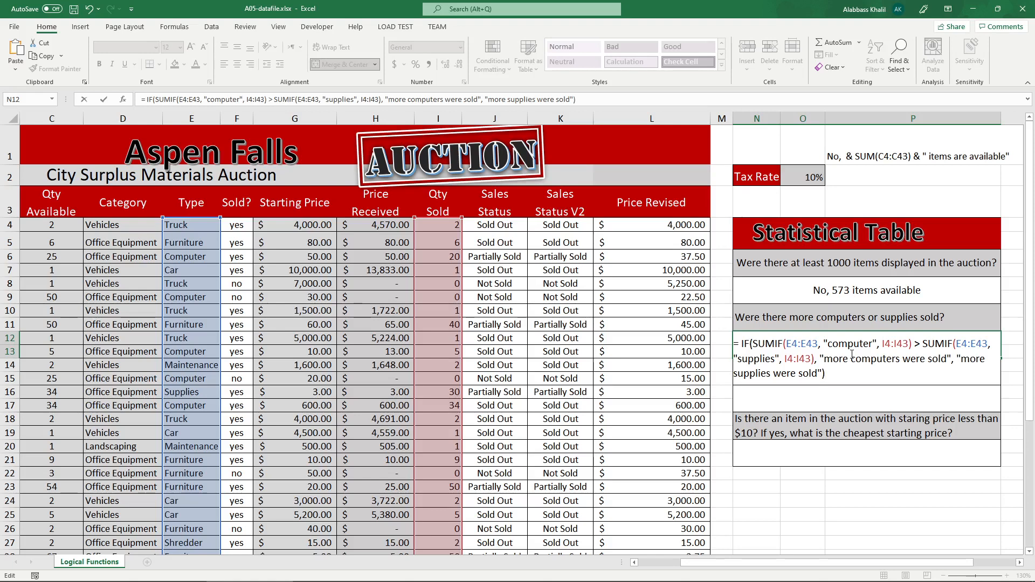
pyautogui.press('Return')
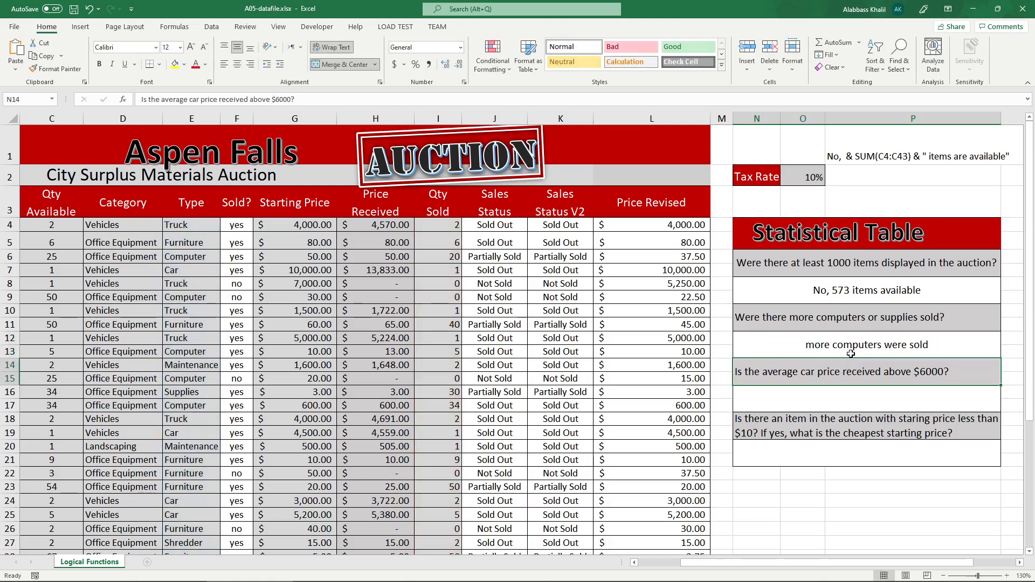
# Test N12's formula by setting the Supplies row's quantity sold in I16 to 999, and undo that change.
pyautogui.scroll(-1, 330, 338)
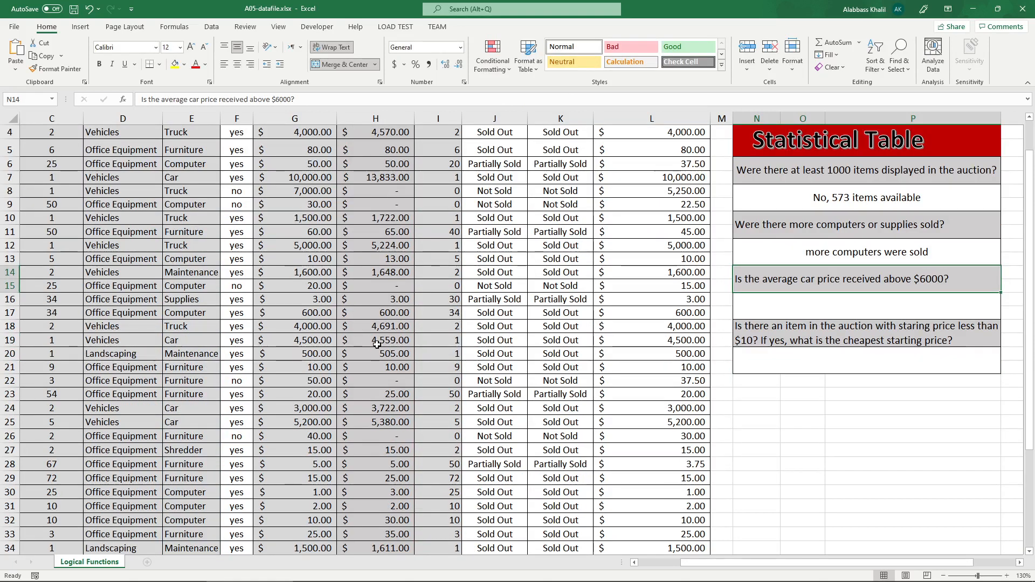
pyautogui.scroll(1, 302, 285)
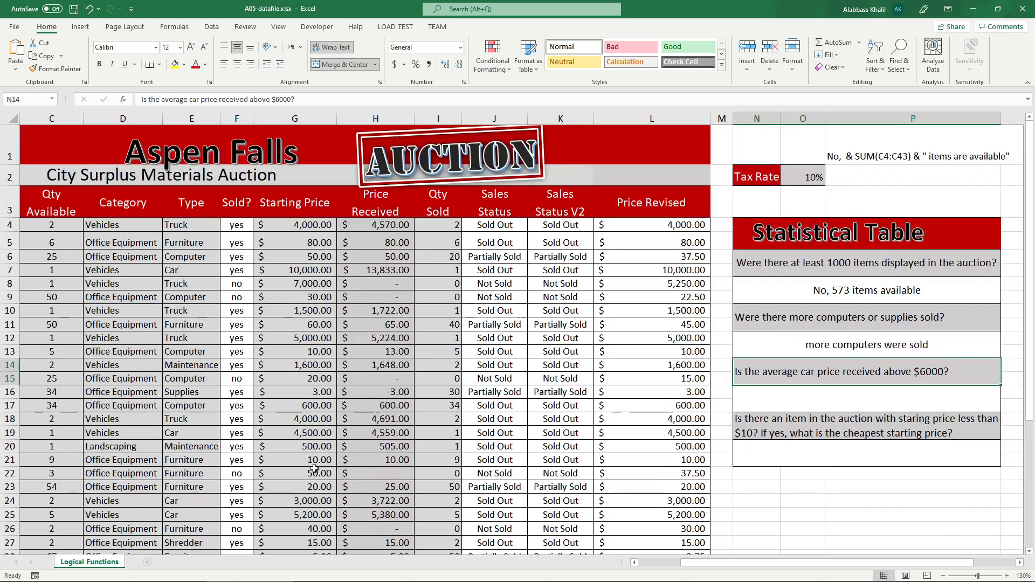
pyautogui.scroll(-1, 143, 461)
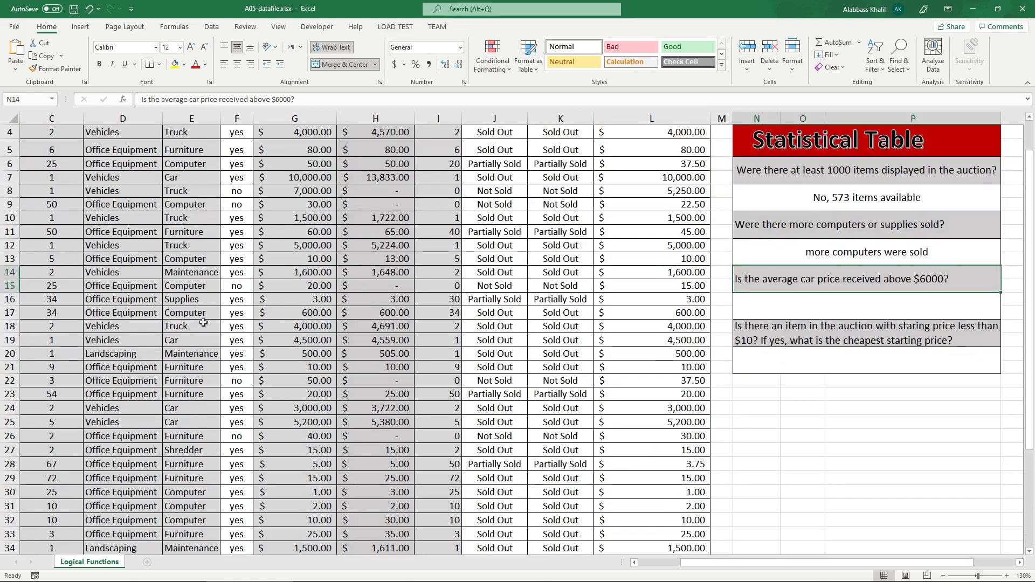
pyautogui.click(201, 300)
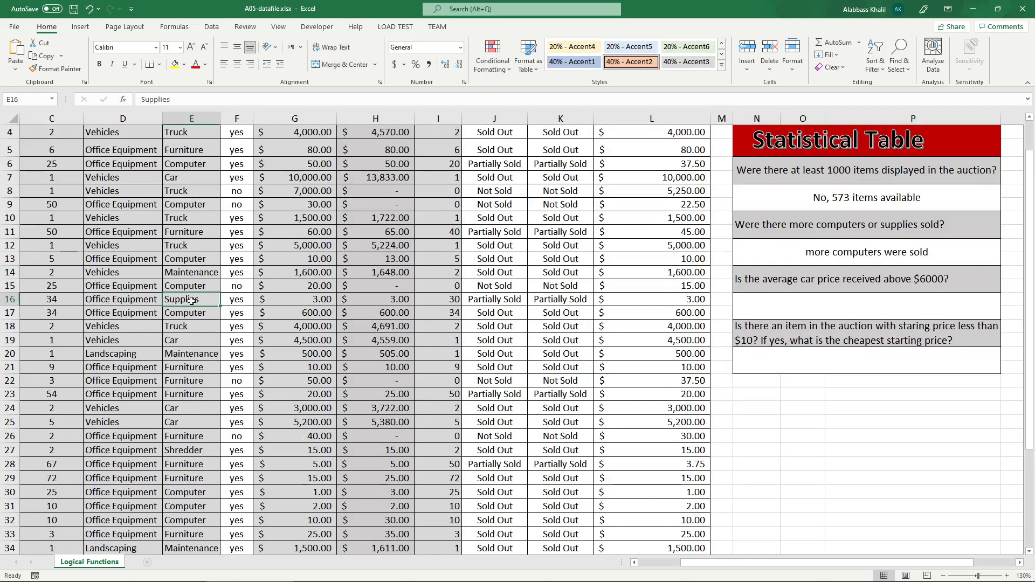
pyautogui.click(439, 301)
pyautogui.write('999')
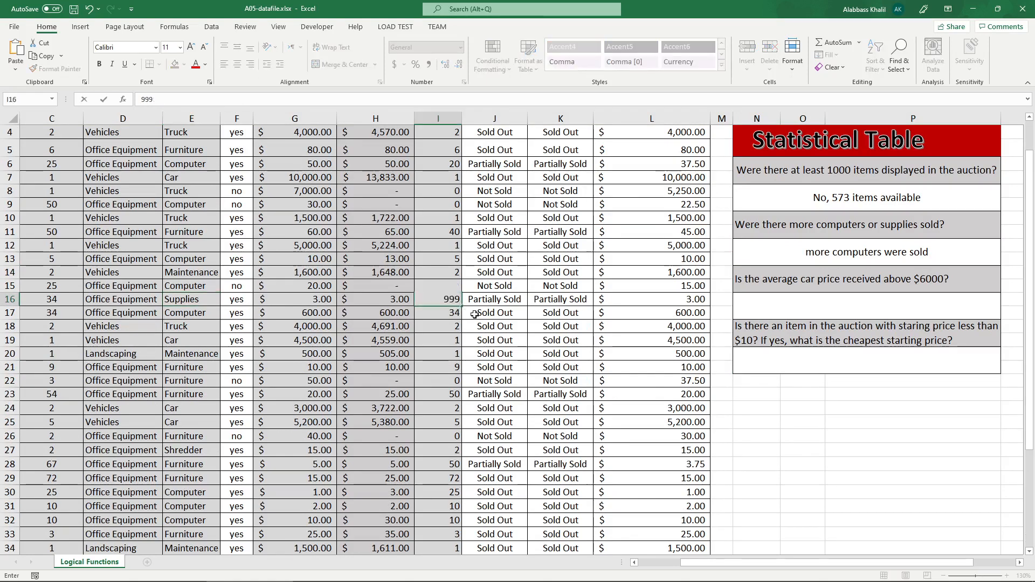
pyautogui.press('Return')
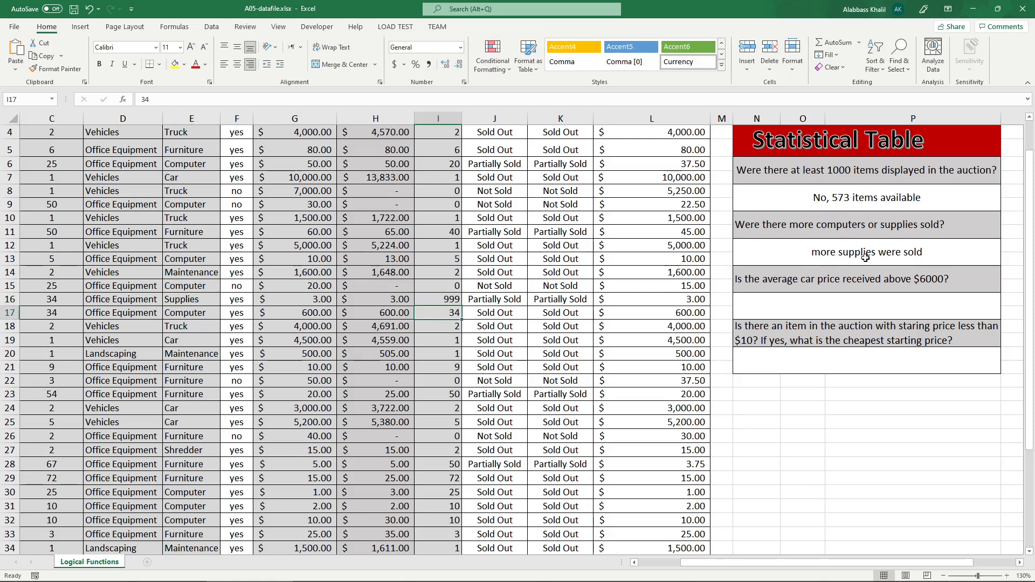
pyautogui.click(866, 257)
pyautogui.hotkey('ctrl', 'z')
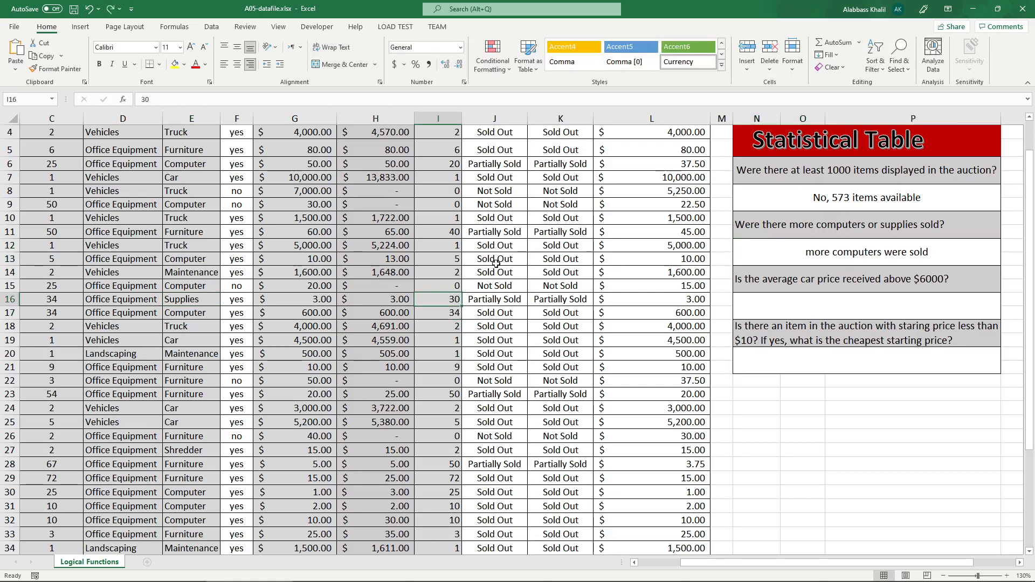
# Examine N12's formula, the Computer entries in the Type column and the Qty Sold column it adds up.
pyautogui.scroll(1, 809, 328)
pyautogui.doubleClick(832, 344)
pyautogui.moveTo(832, 344); pyautogui.dragTo(766, 343)
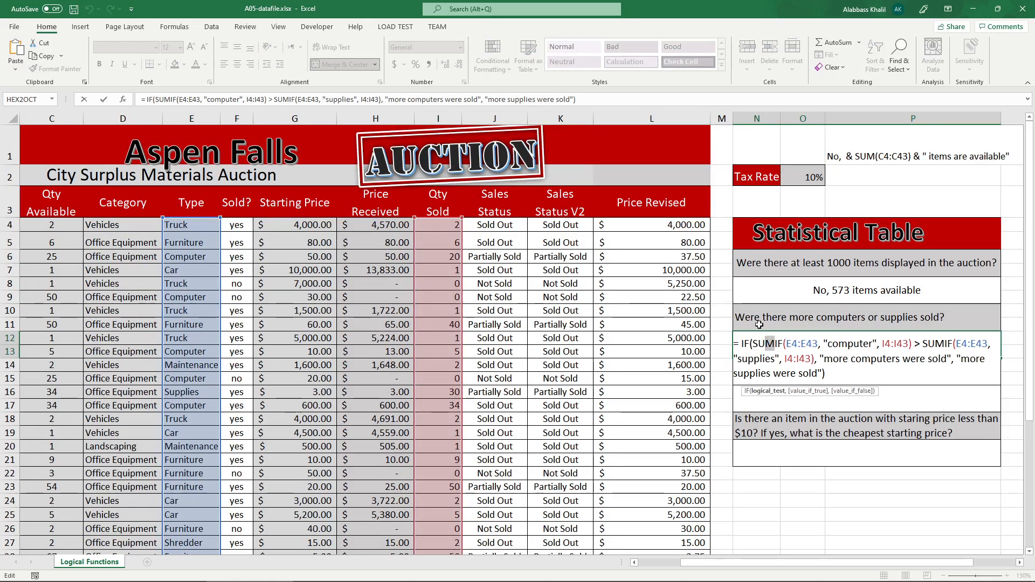
pyautogui.press('Return')
pyautogui.click(197, 261)
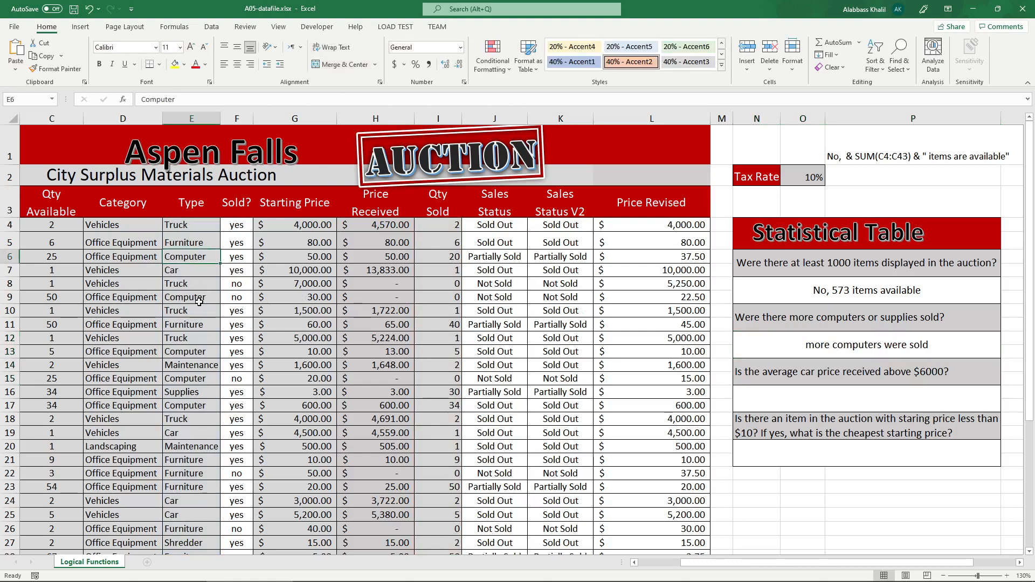
pyautogui.click(199, 302)
pyautogui.click(194, 354)
pyautogui.click(191, 379)
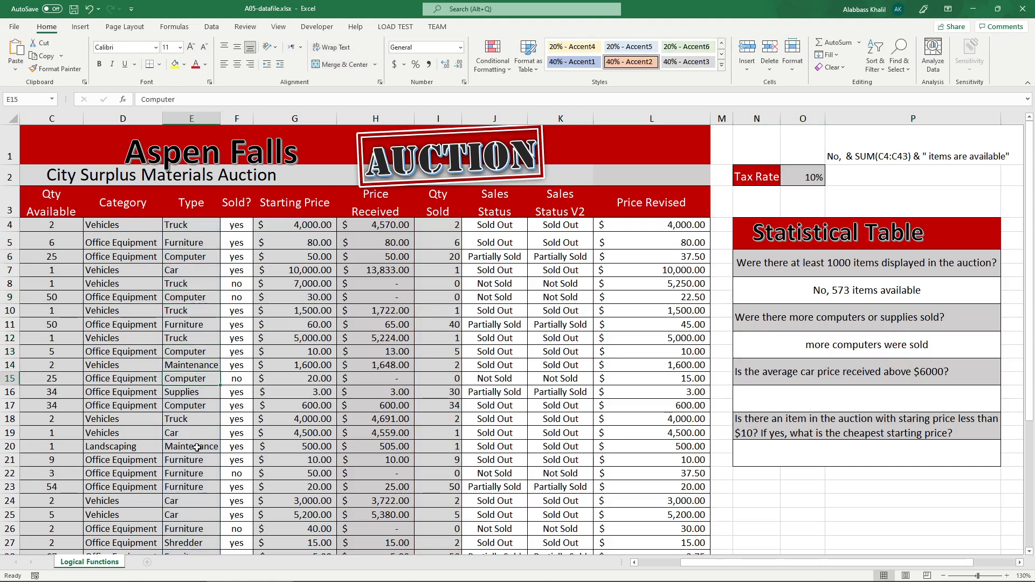
pyautogui.click(421, 121)
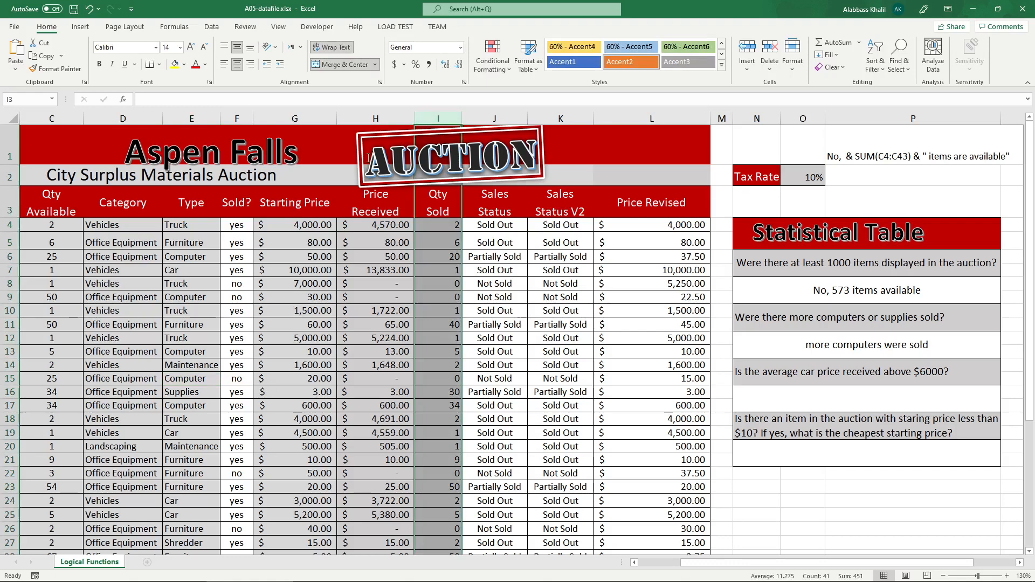
pyautogui.click(185, 271)
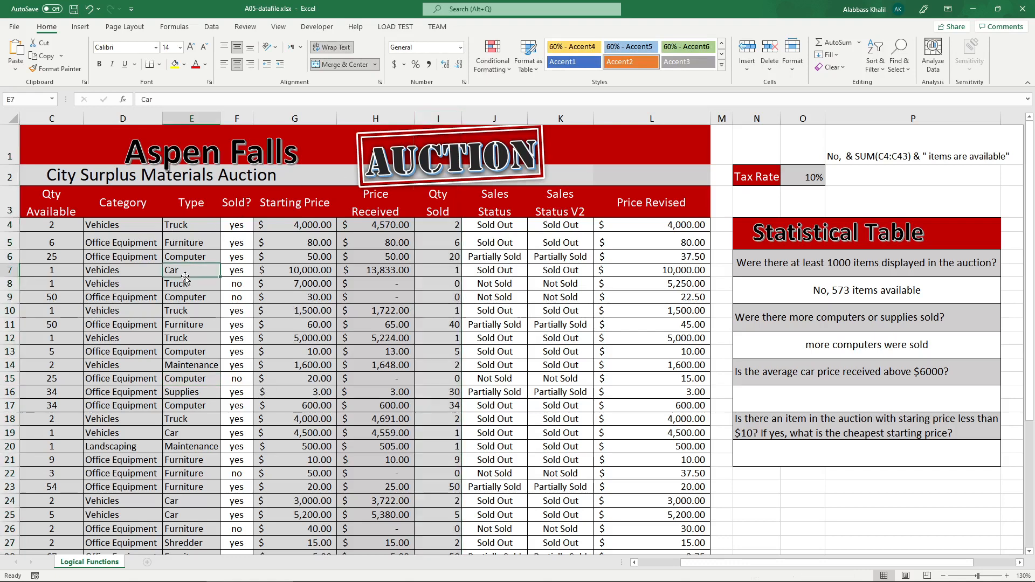
# Replace the first SUMIF in N12's logical test with COUNTIF and remove its I4:I43 sum range.
pyautogui.doubleClick(849, 345)
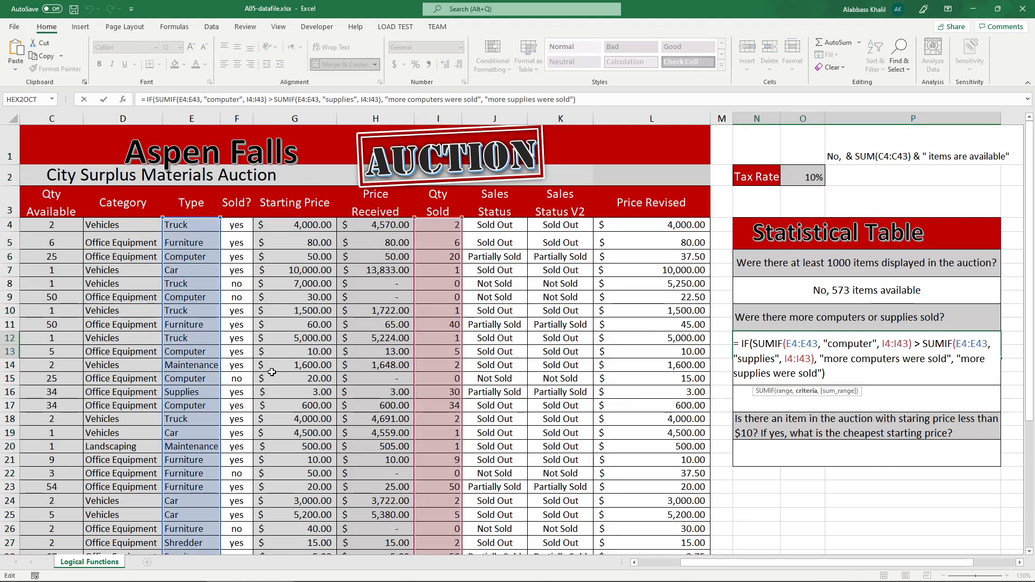
pyautogui.press('Escape')
pyautogui.doubleClick(847, 342)
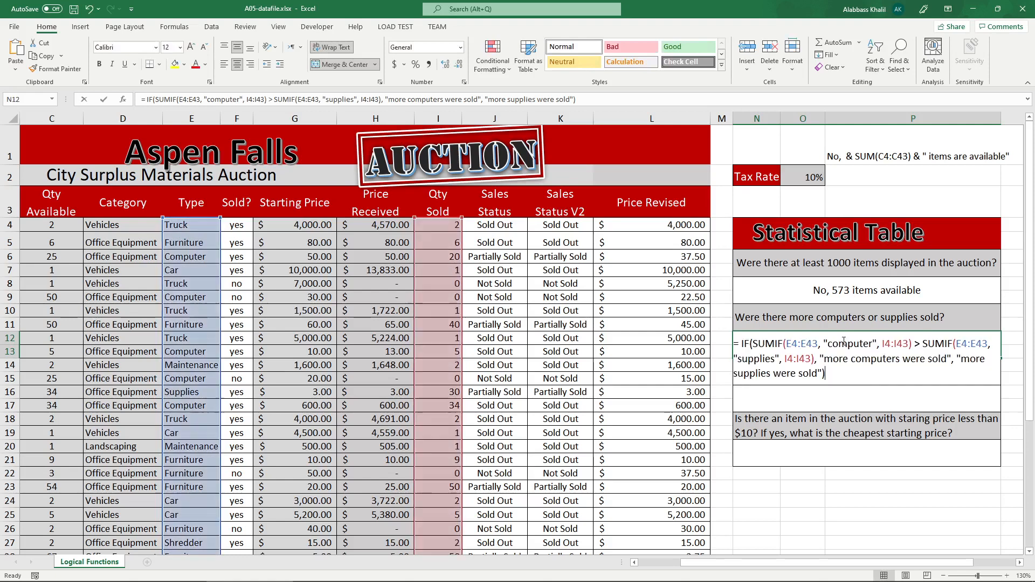
pyautogui.moveTo(778, 343); pyautogui.dragTo(749, 344)
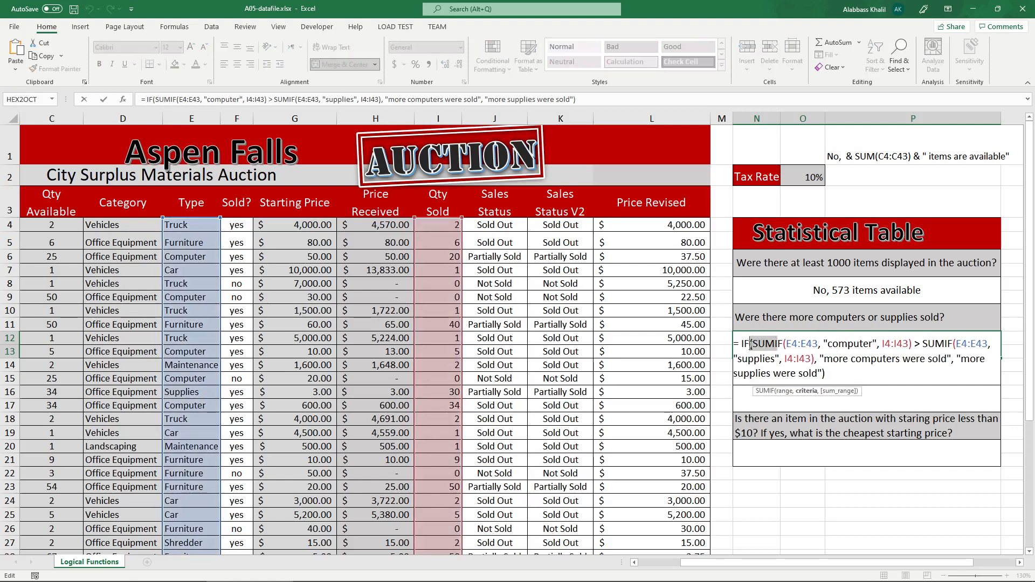
pyautogui.write('(COUNT')
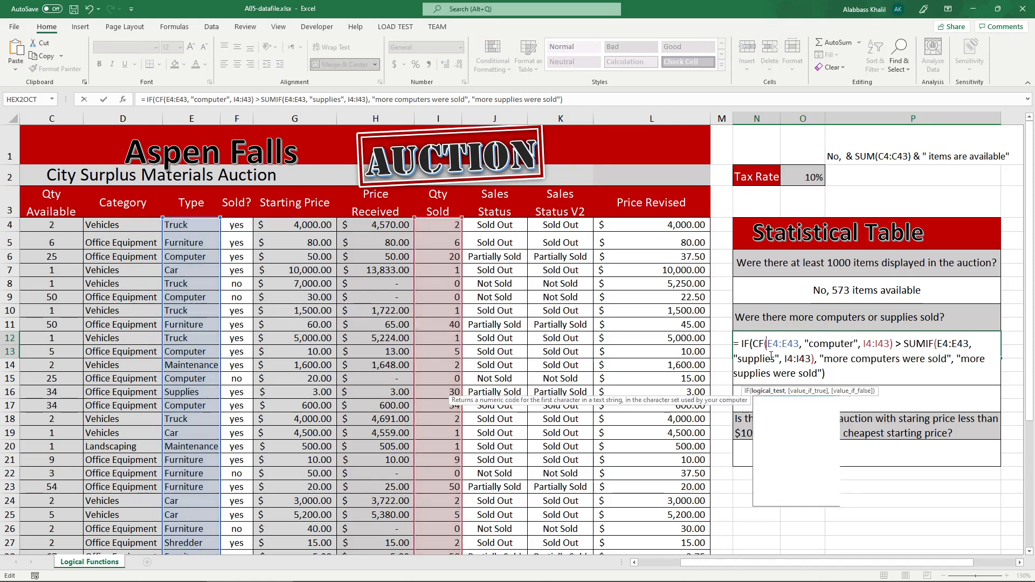
pyautogui.write('I')
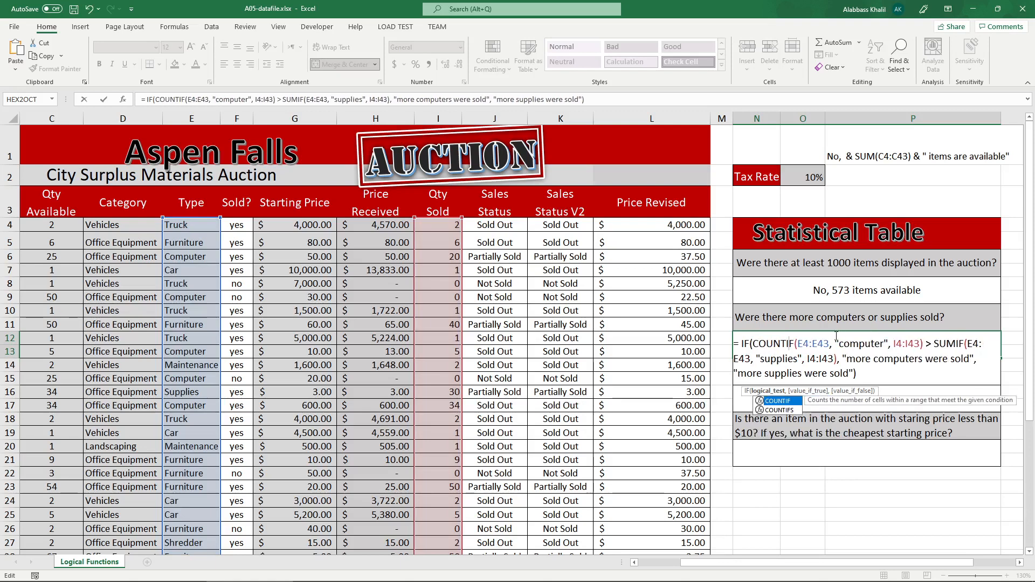
pyautogui.click(921, 344)
pyautogui.press('BackSpace')
pyautogui.press('BackSpace')
pyautogui.press('BackSpace')
pyautogui.press('BackSpace')
pyautogui.press('BackSpace')
pyautogui.press('BackSpace')
pyautogui.press('BackSpace')
pyautogui.press('BackSpace')
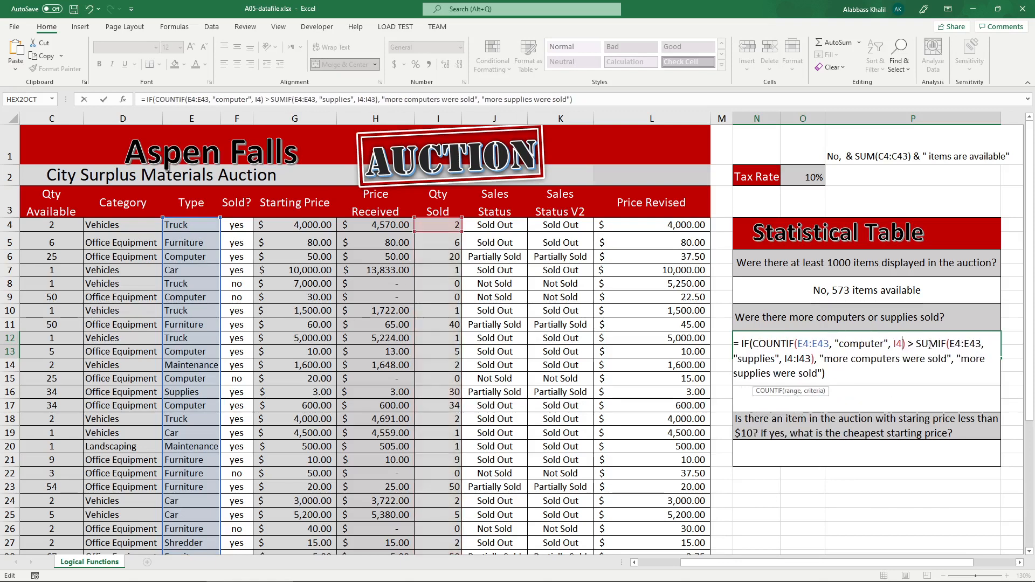
# Replace the second SUMIF in N12's logical test with COUNTIF, remove its I4:I43 sum range and enter the formula.
pyautogui.click(923, 343)
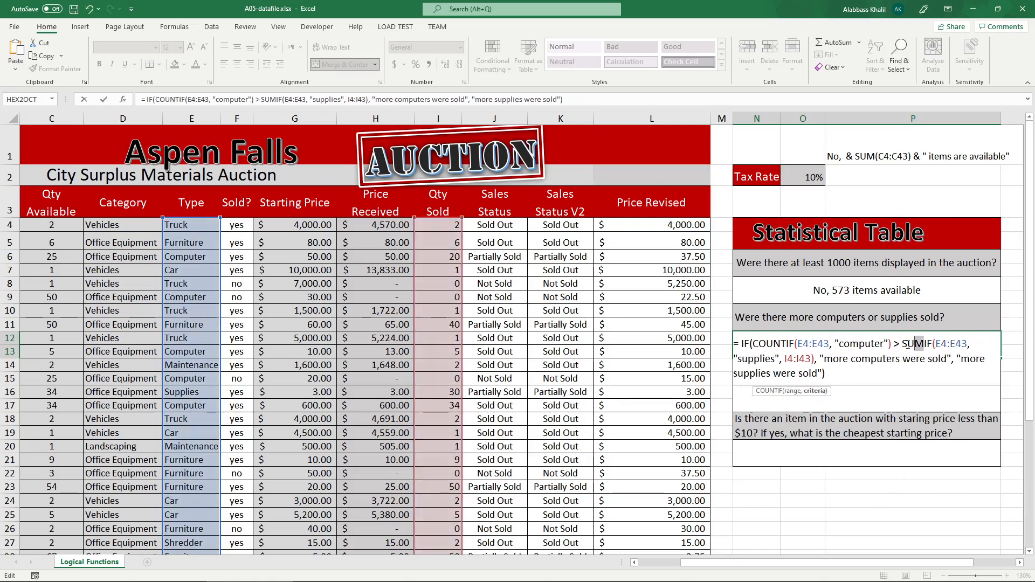
pyautogui.press('BackSpace')
pyautogui.press('BackSpace')
pyautogui.press('BackSpace')
pyautogui.write('Count')
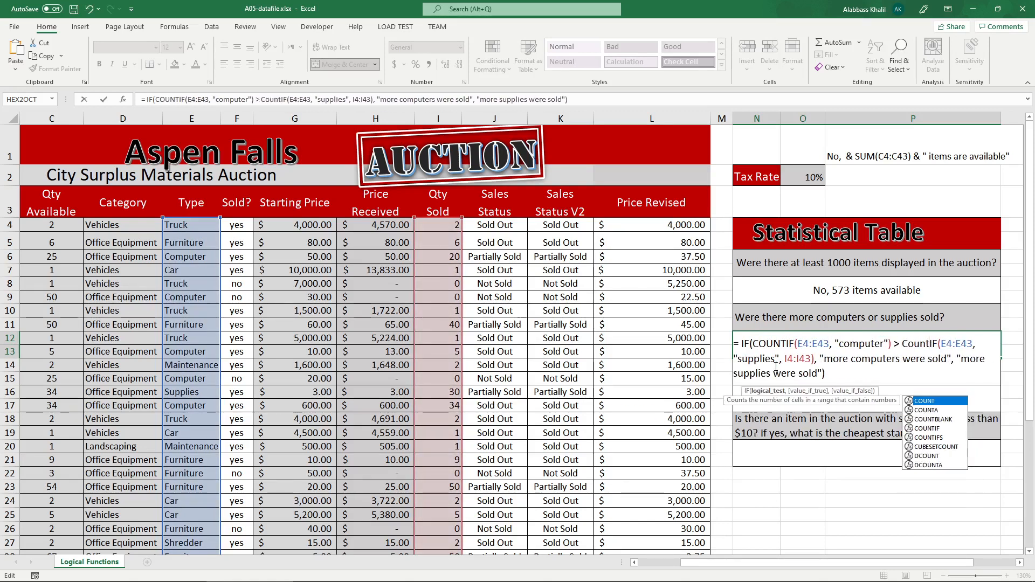
pyautogui.moveTo(781, 363); pyautogui.dragTo(814, 362)
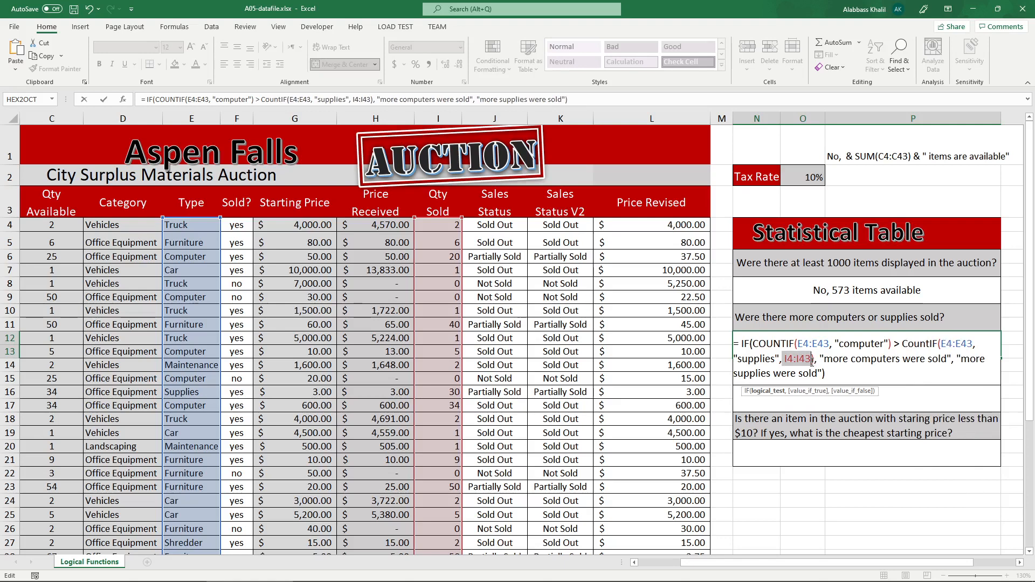
pyautogui.press('BackSpace')
pyautogui.press('BackSpace')
pyautogui.press('BackSpace')
pyautogui.press('Return')
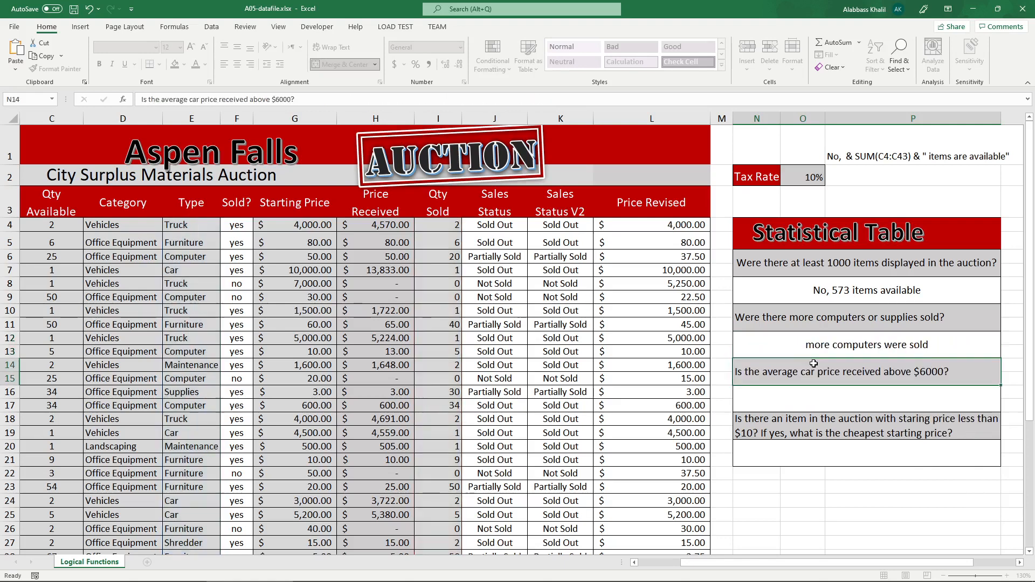
# Test N12's COUNTIF formula by setting the Supplies row's quantity sold in I16 to 9999, and inspect the formula.
pyautogui.click(850, 348)
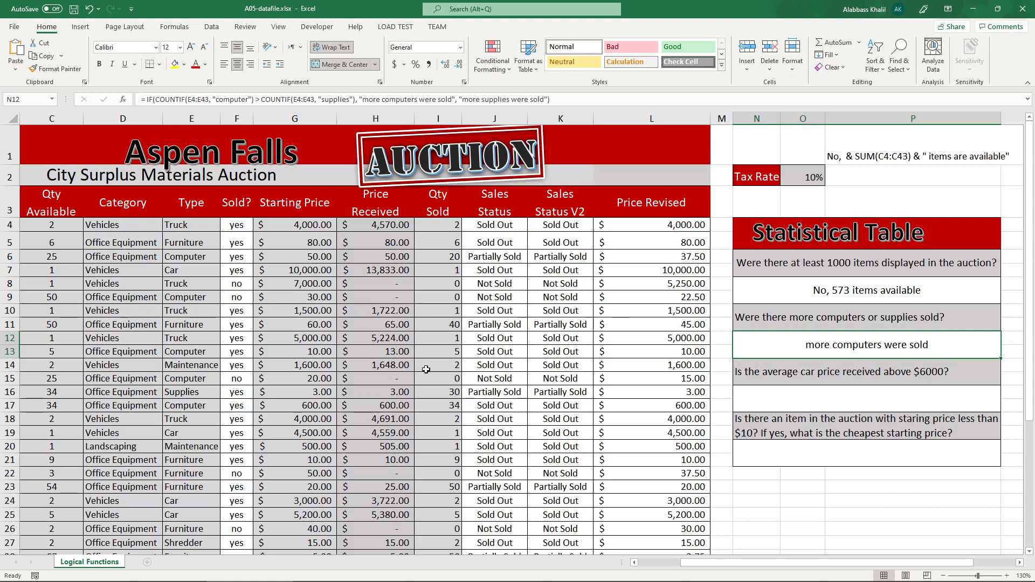
pyautogui.scroll(-1, 435, 386)
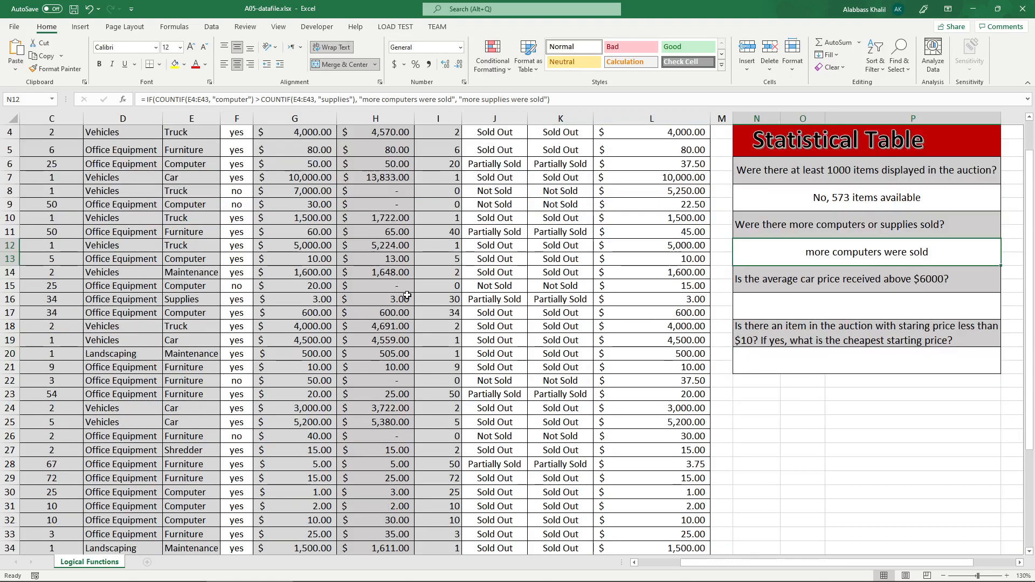
pyautogui.click(451, 301)
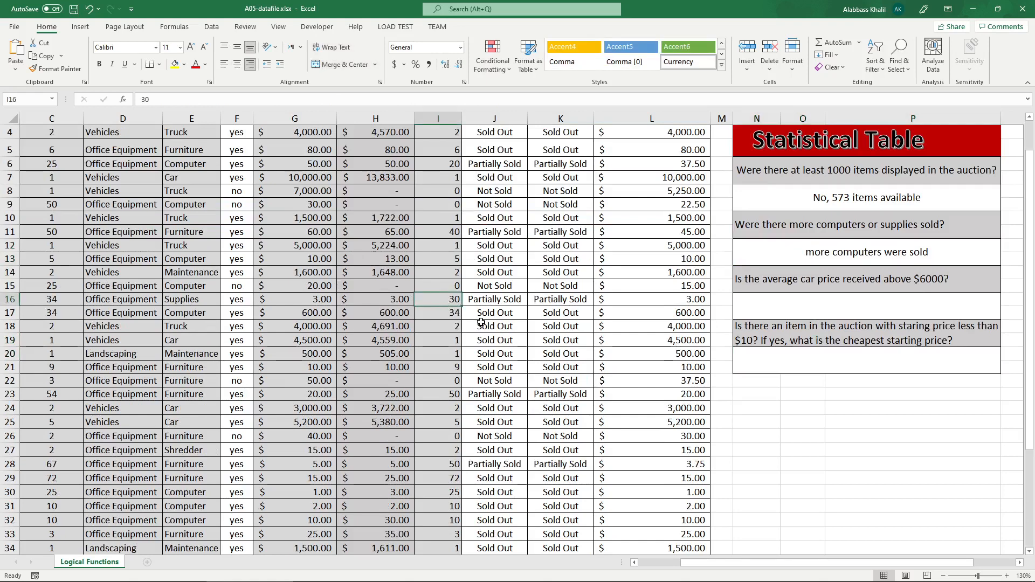
pyautogui.write('9999')
pyautogui.scroll(1, 777, 348)
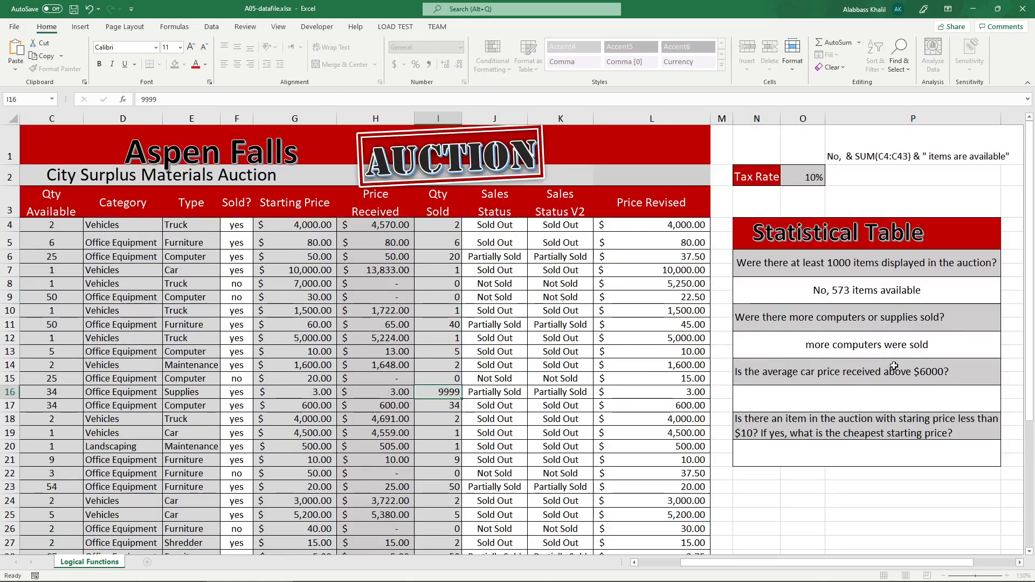
pyautogui.press('Return')
pyautogui.click(884, 352)
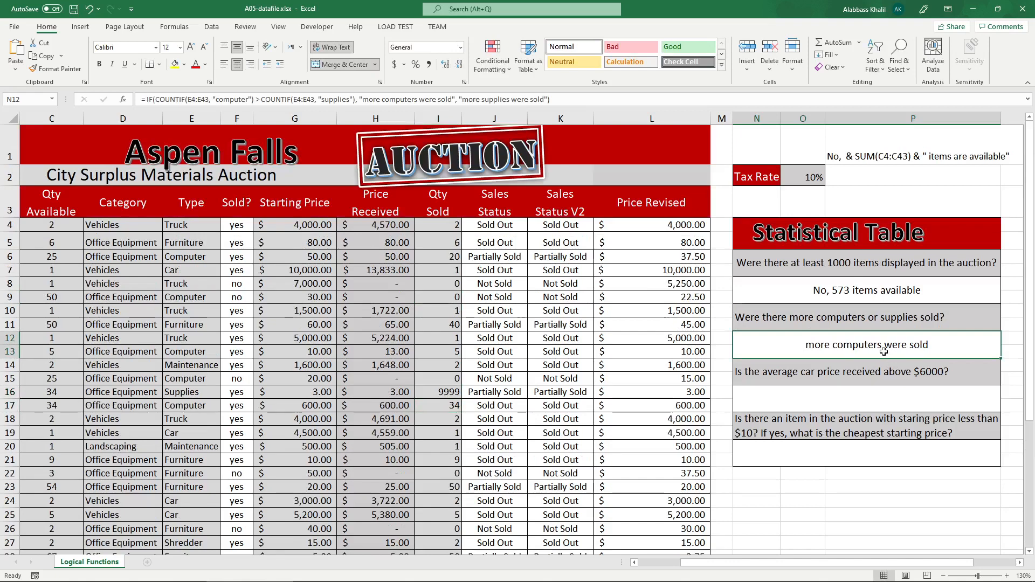
pyautogui.doubleClick(884, 351)
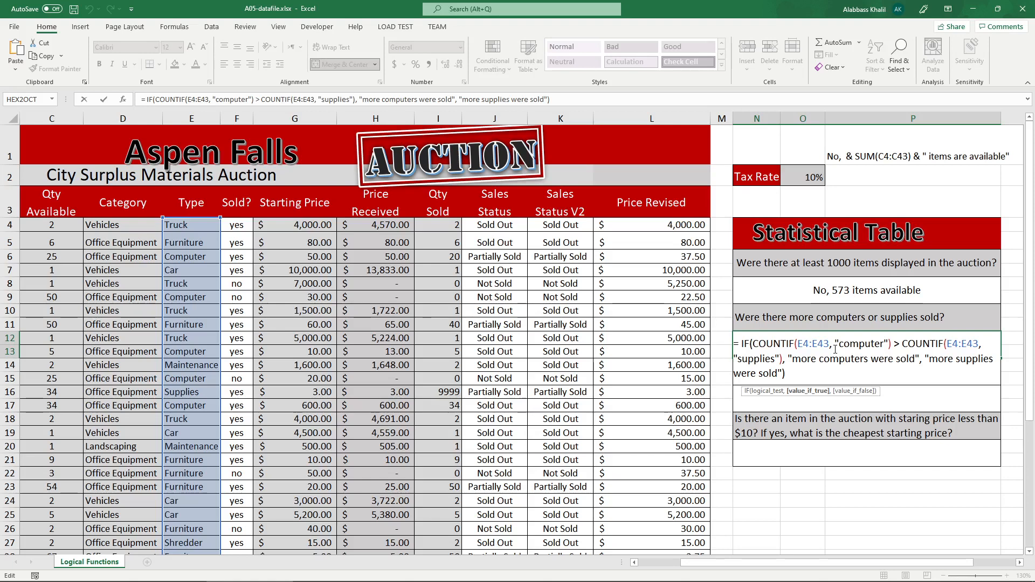
pyautogui.hotkey('ctrl', 'Return')
# Restore the Supplies row's quantity sold in I16 to 30 and N12's logical test to its SUMIF version, checking the formula.
pyautogui.click(788, 321)
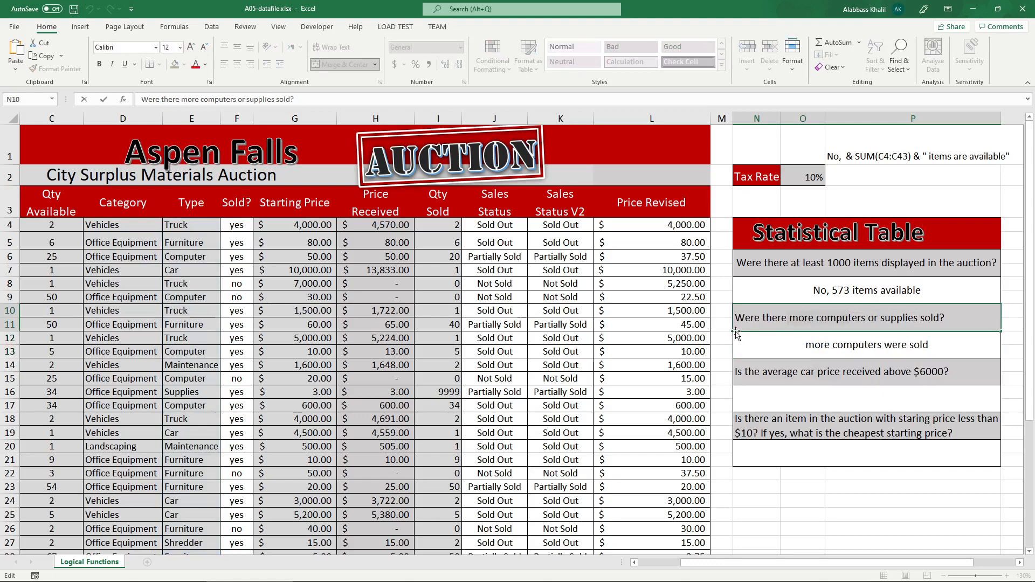
pyautogui.click(438, 339)
pyautogui.scroll(-1, 417, 365)
pyautogui.click(454, 301)
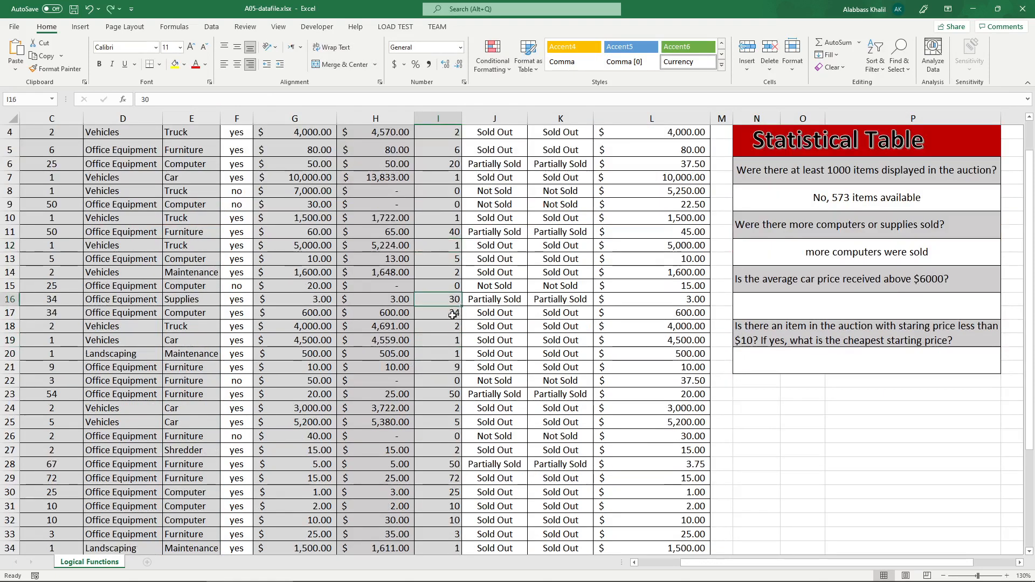
pyautogui.write('30')
pyautogui.hotkey('ctrl', 'Return')
pyautogui.scroll(1, 526, 310)
pyautogui.doubleClick(797, 351)
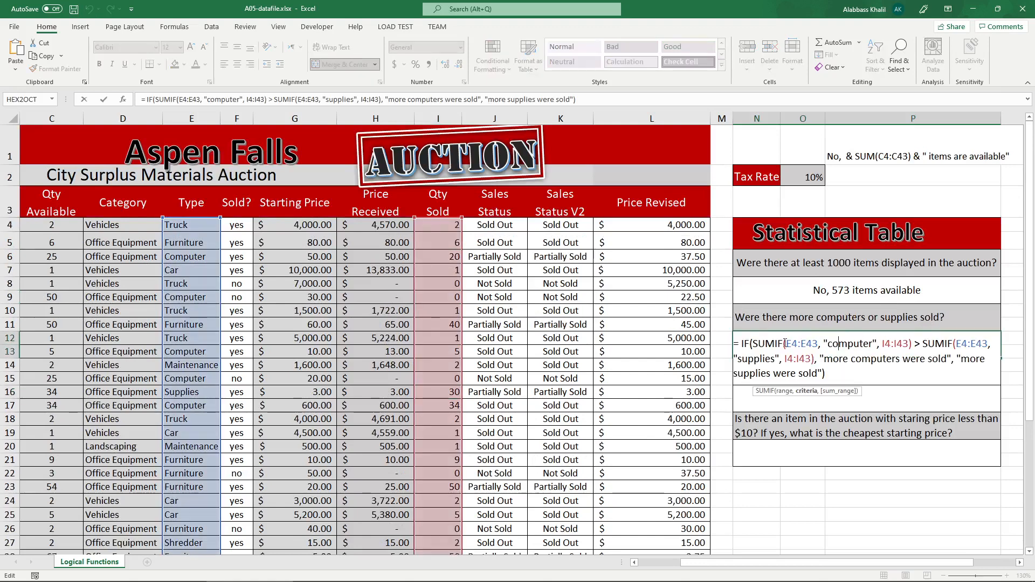
pyautogui.press('Escape')
# Test N12's SUMIF formula by setting the Supplies row's quantity sold in I16 to 875745, and undo that change.
pyautogui.click(446, 392)
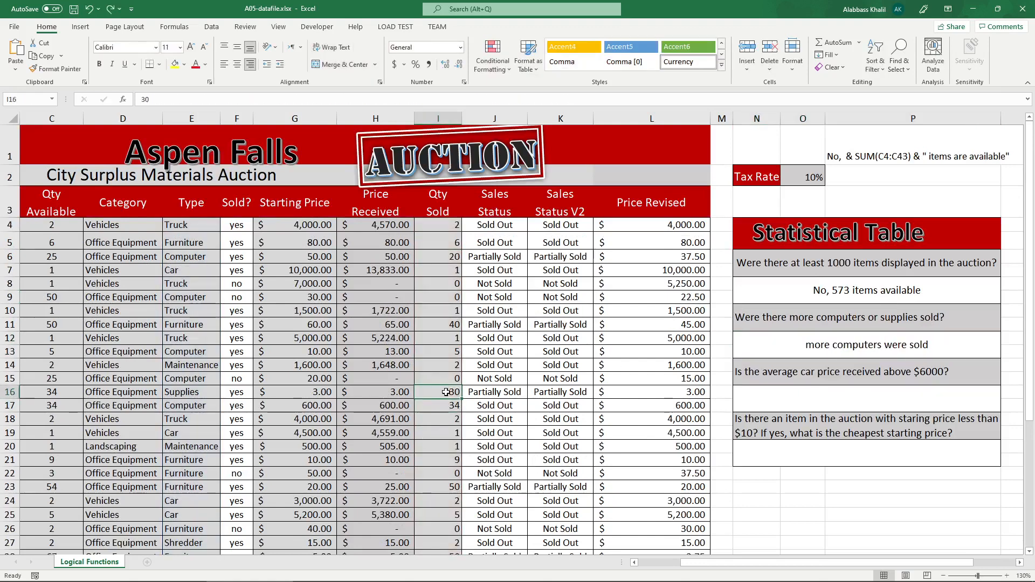
pyautogui.write('875745')
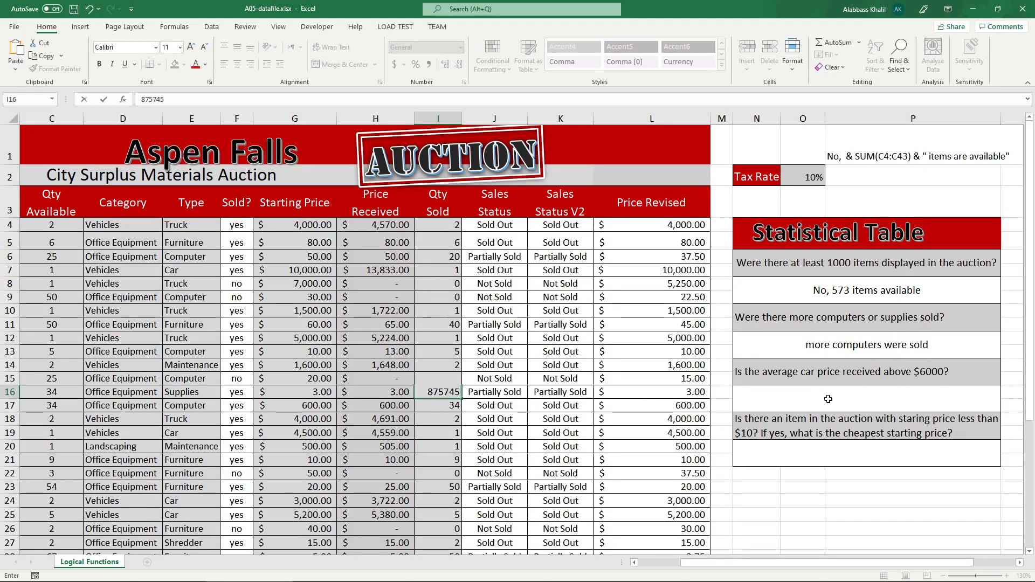
pyautogui.press('Return')
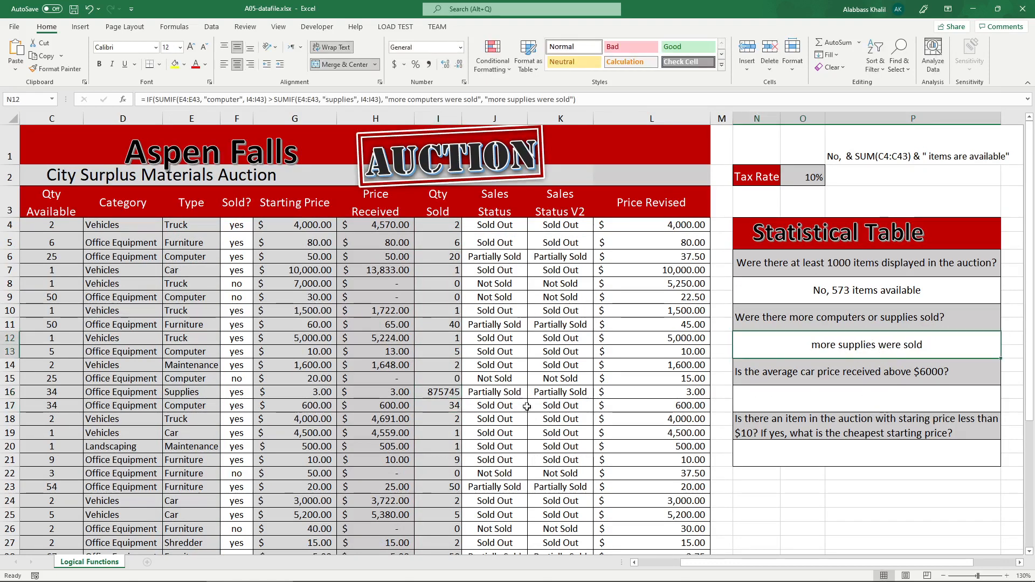
pyautogui.click(447, 417)
pyautogui.hotkey('ctrl', 'z')
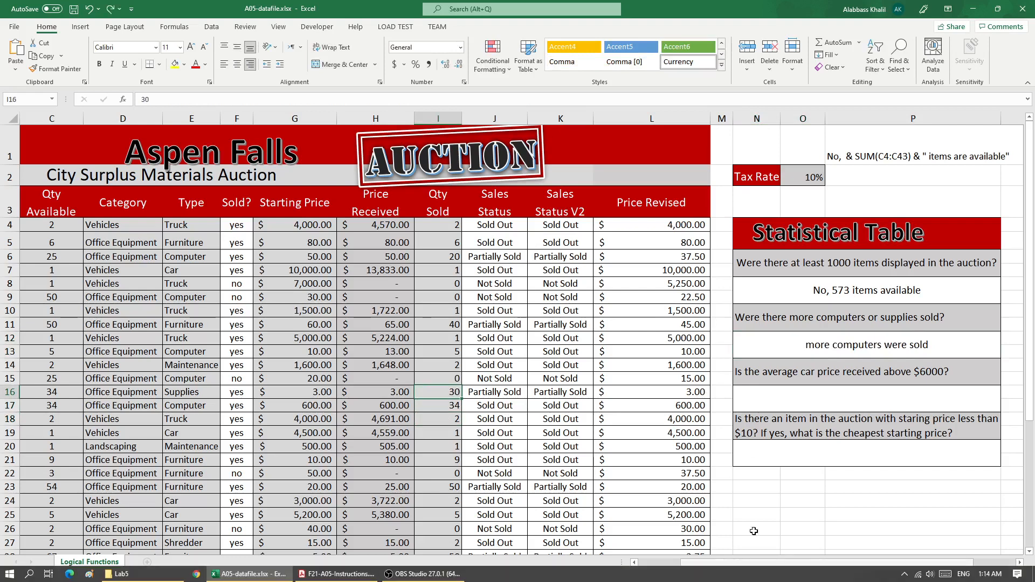
# Start an AVERAGEIF formula in N16, the answer cell below the average car price question.
pyautogui.click(800, 381)
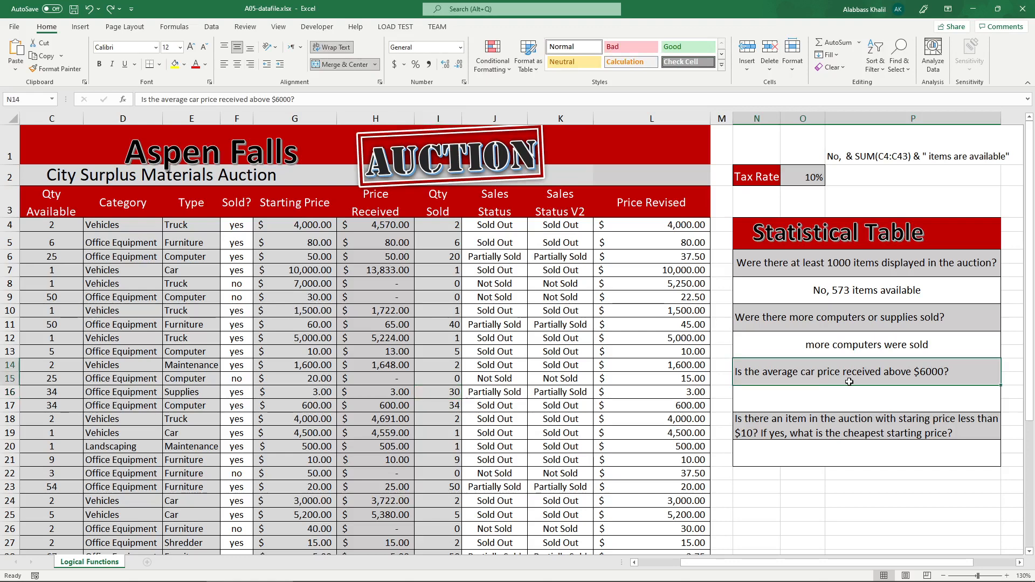
pyautogui.click(824, 399)
pyautogui.write('=')
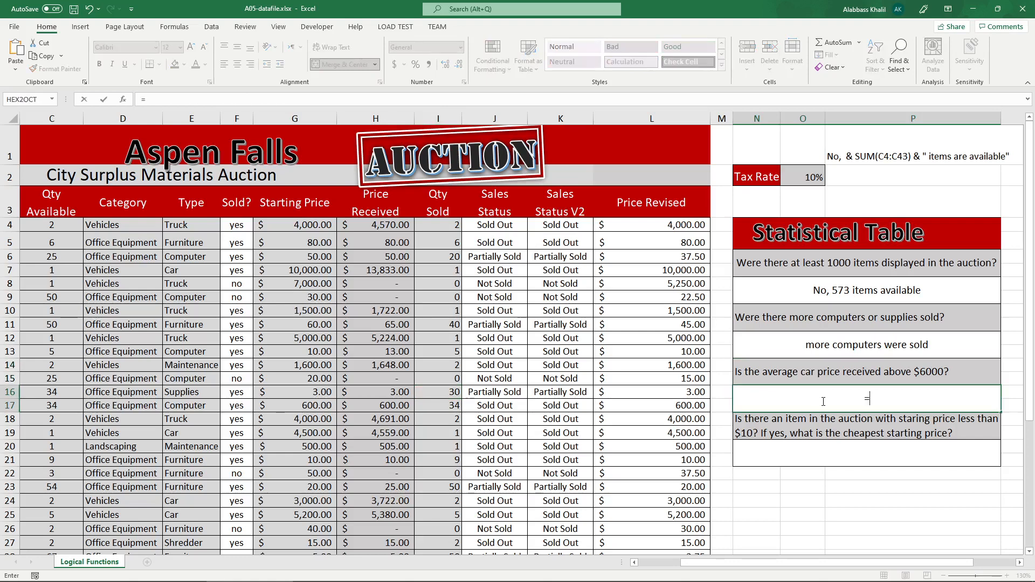
pyautogui.write('dve')
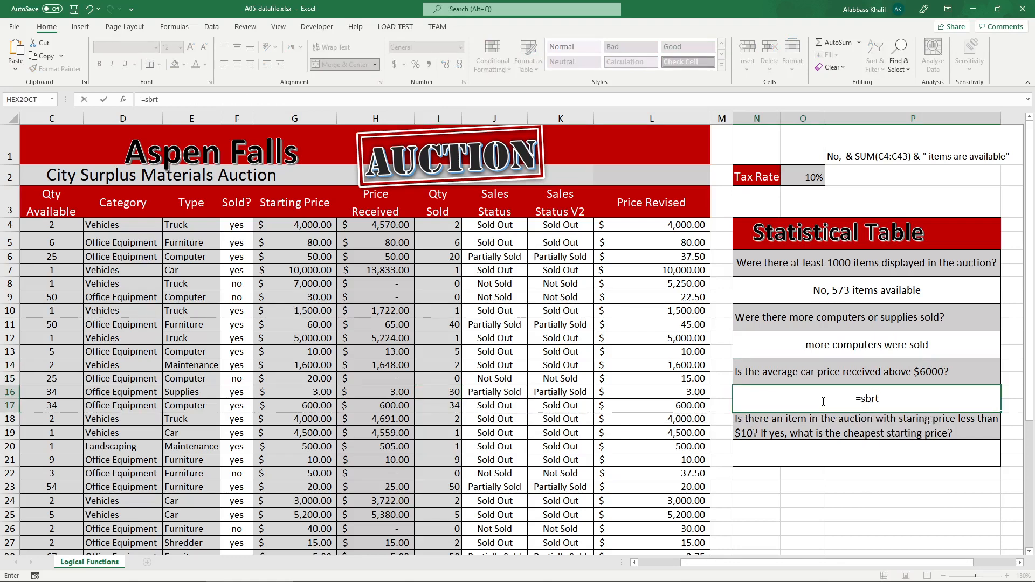
pyautogui.press('BackSpace')
pyautogui.press('BackSpace')
pyautogui.press('BackSpace')
pyautogui.write('aver')
pyautogui.press('Down')
pyautogui.press('Down')
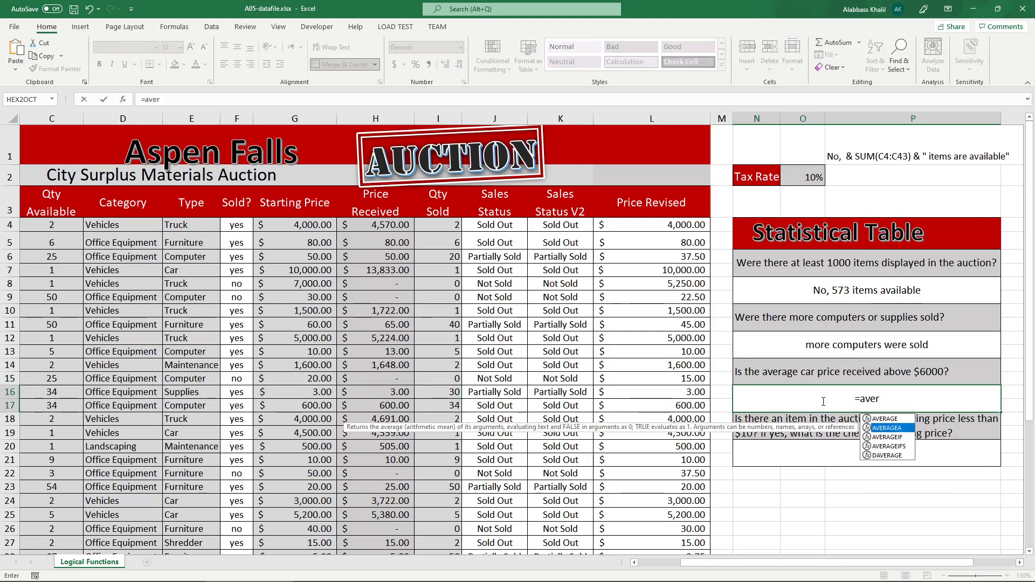
pyautogui.press('Tab')
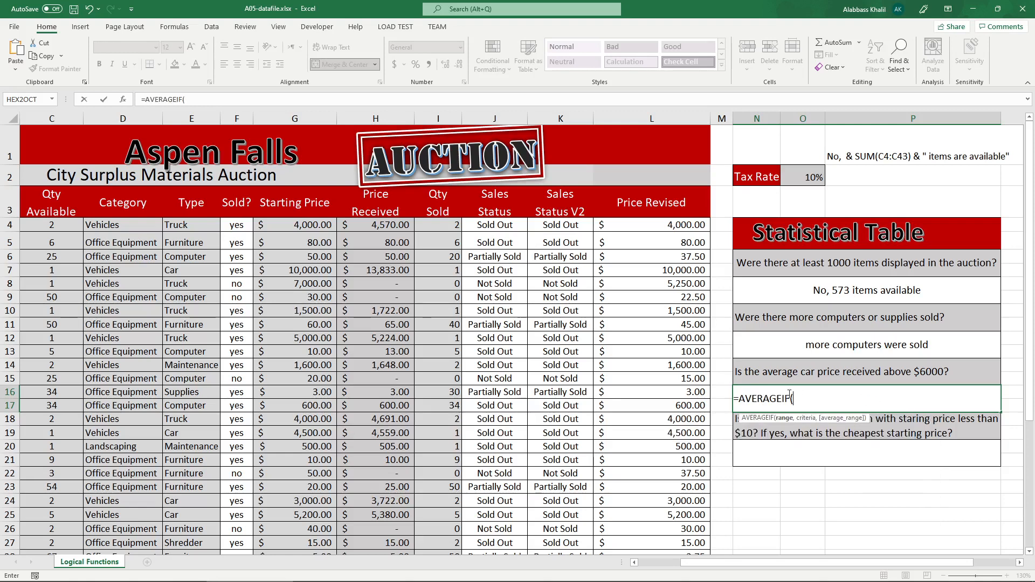
pyautogui.moveTo(745, 400); pyautogui.dragTo(813, 399)
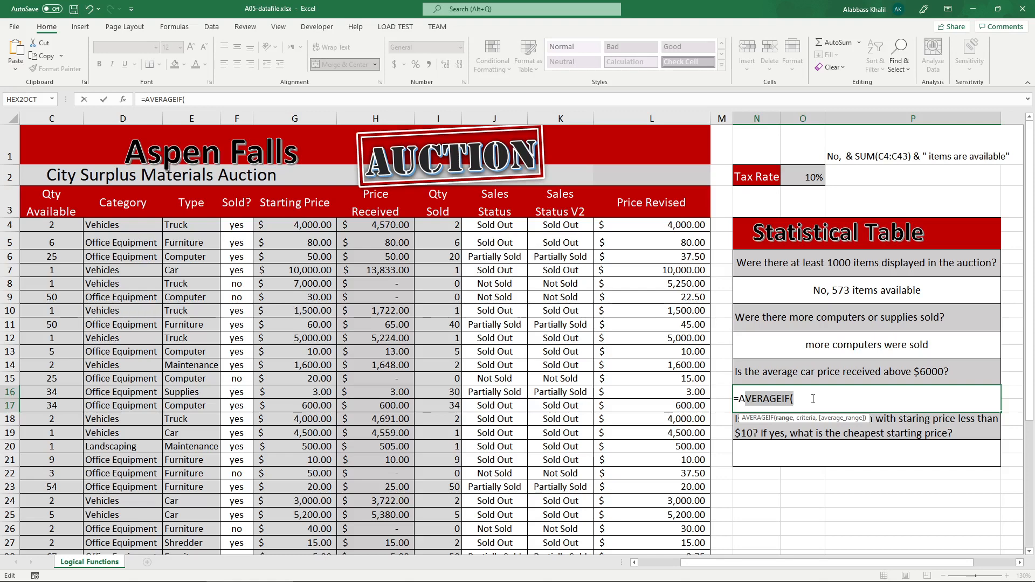
pyautogui.click(813, 399)
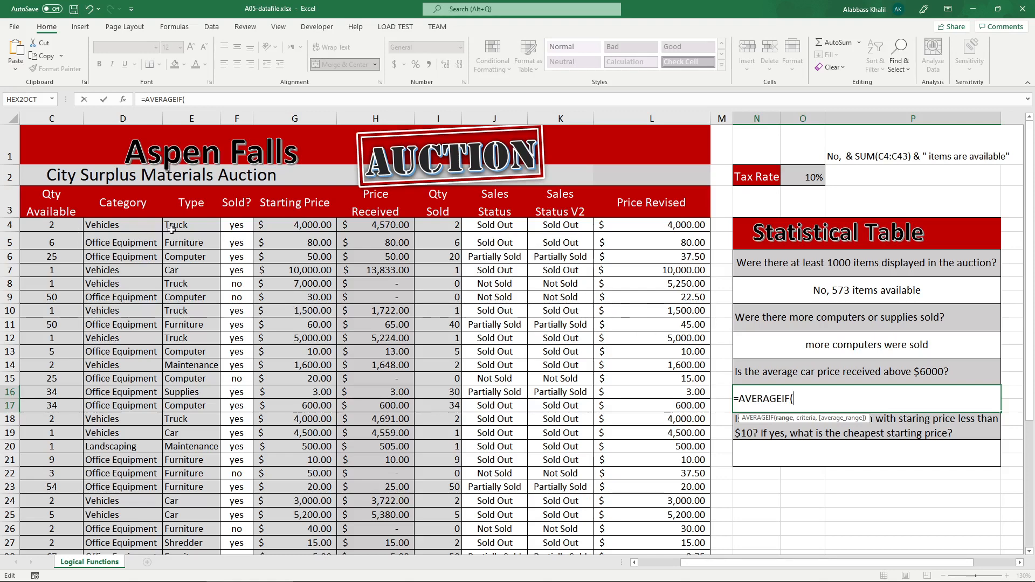
# Give N16's AVERAGEIF the Type range E4:E43 and the criterion "car", and enter the formula.
pyautogui.moveTo(178, 228); pyautogui.dragTo(188, 531)
pyautogui.scroll(5, 482, 370)
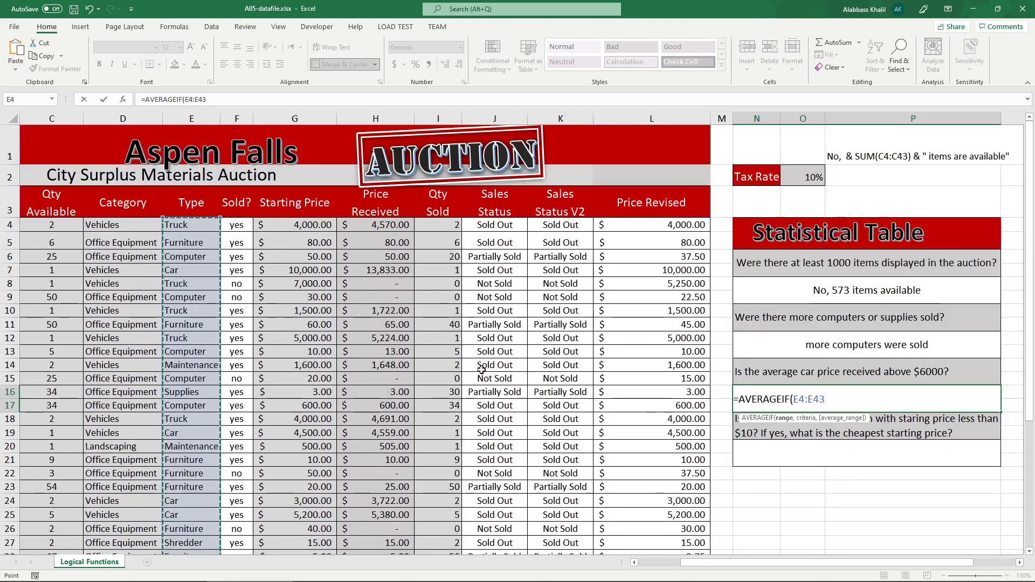
pyautogui.write(',')
pyautogui.hotkey('shift', 'space')
pyautogui.write('"')
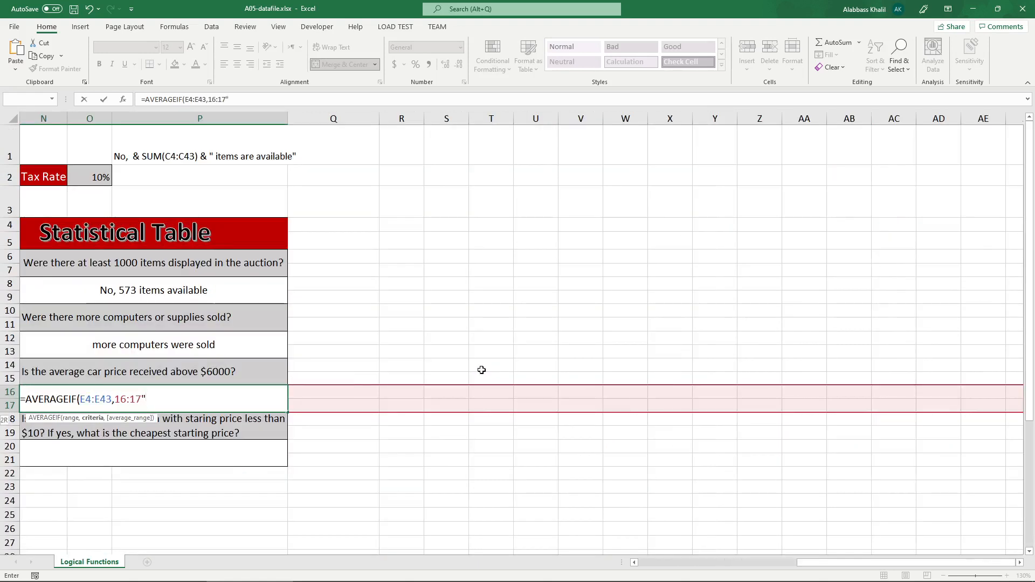
pyautogui.press('BackSpace')
pyautogui.press('BackSpace')
pyautogui.press('BackSpace')
pyautogui.press('BackSpace')
pyautogui.press('BackSpace')
pyautogui.press('BackSpace')
pyautogui.write('"c')
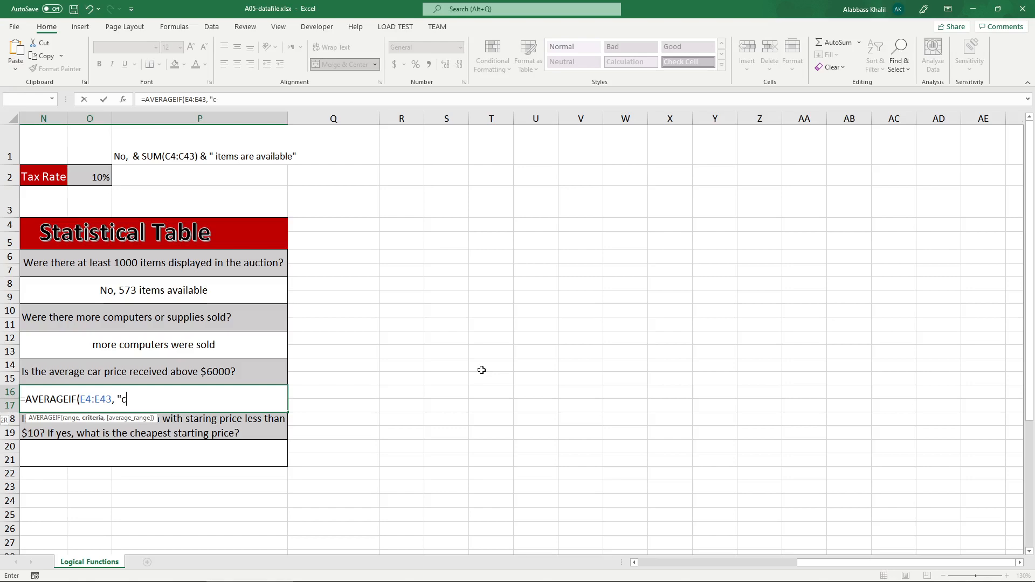
pyautogui.write('ar")')
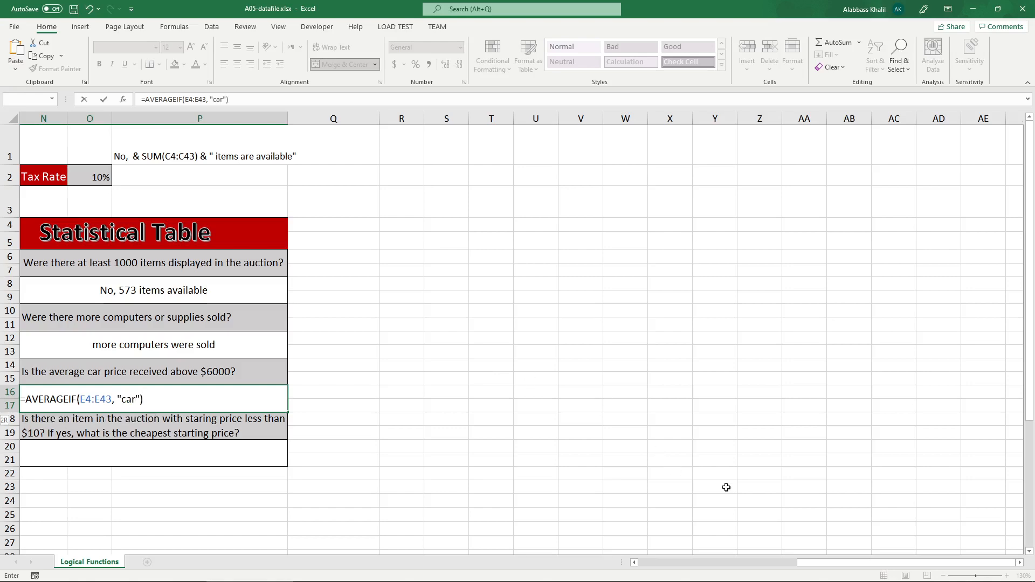
pyautogui.moveTo(800, 563); pyautogui.dragTo(701, 565)
pyautogui.press('Return')
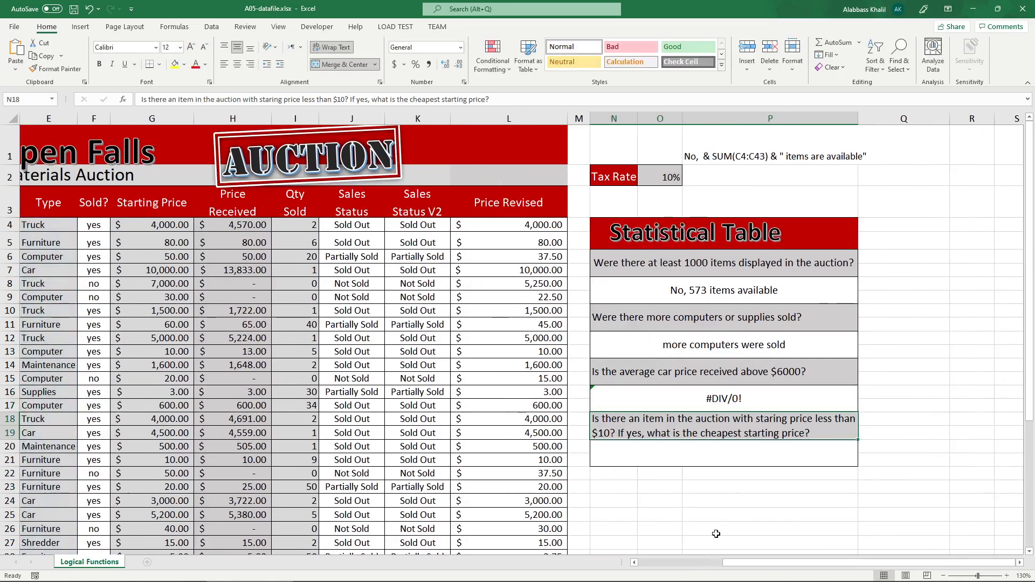
# Add the Price Received range H4:H43 as the average range of N16's AVERAGEIF and enter the formula.
pyautogui.doubleClick(739, 398)
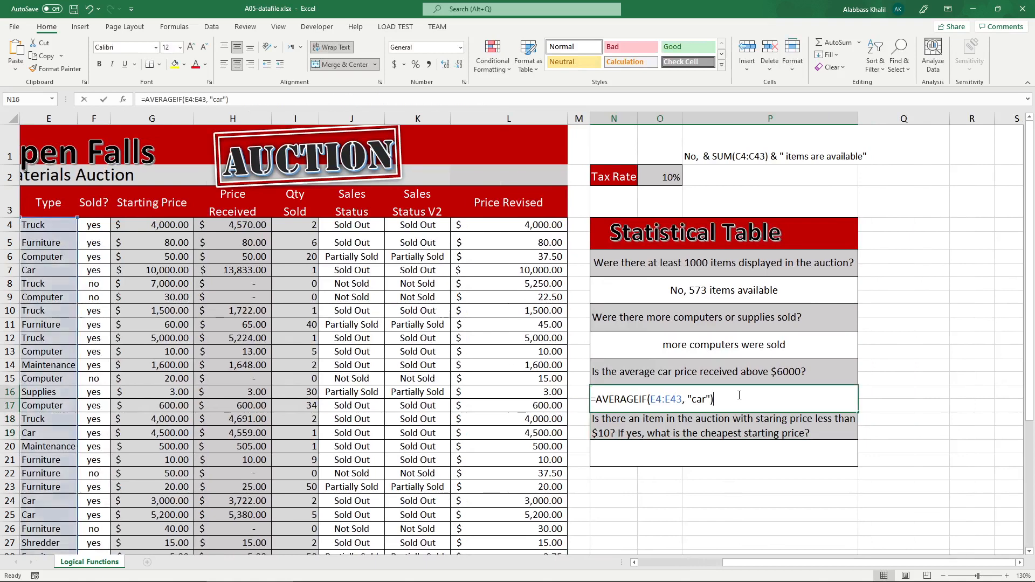
pyautogui.click(709, 400)
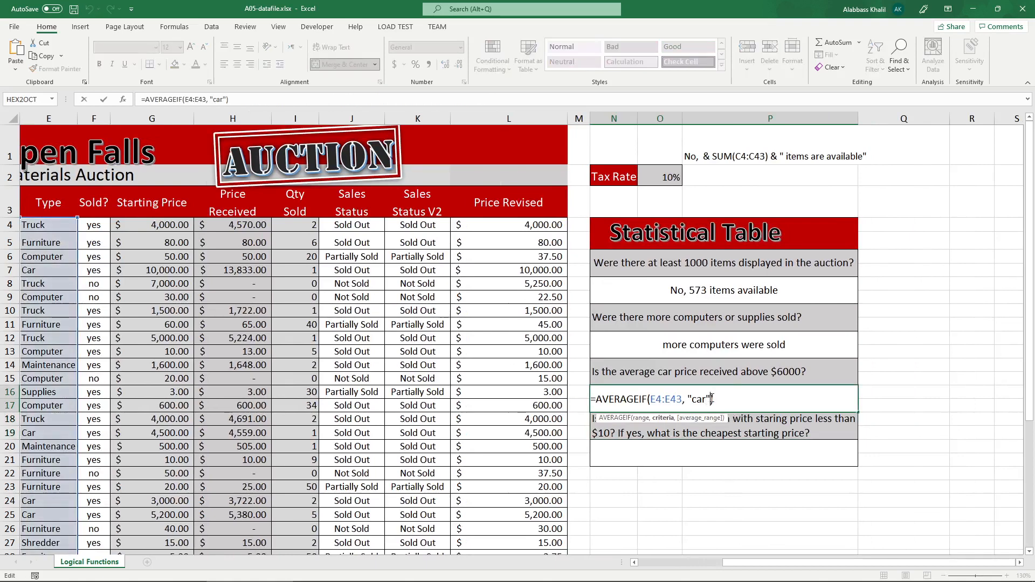
pyautogui.write(',')
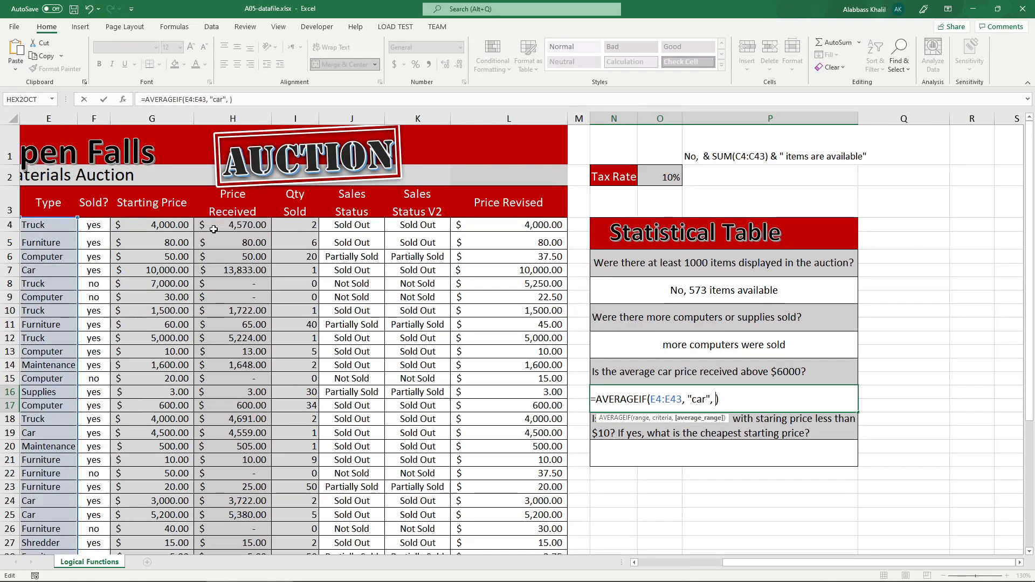
pyautogui.moveTo(218, 227); pyautogui.dragTo(253, 518)
pyautogui.scroll(5, 254, 518)
pyautogui.write(')')
pyautogui.press('Return')
pyautogui.press('Return')
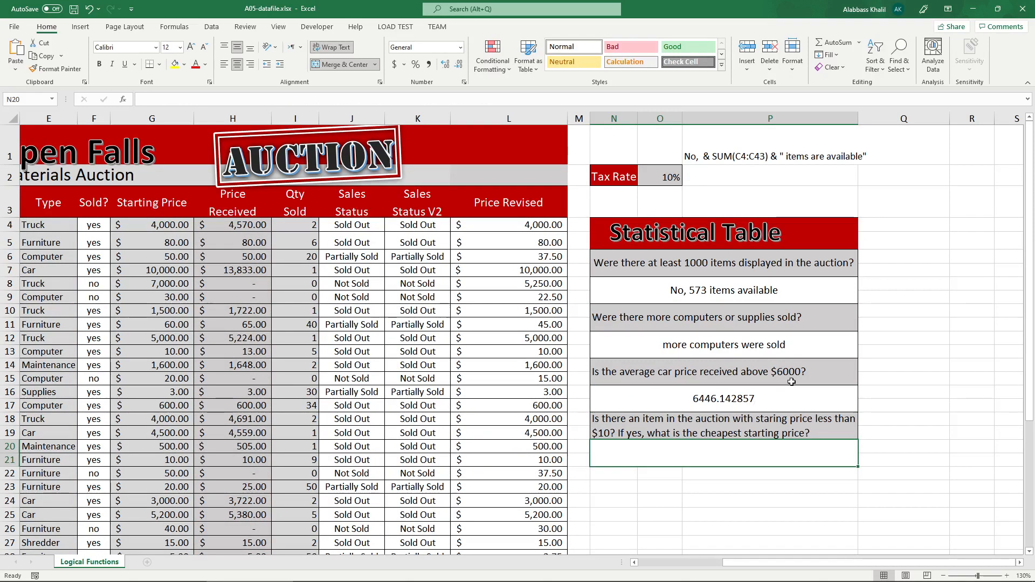
# Examine N16's AVERAGEIF formula and the ranges it uses against the average car price question.
pyautogui.click(791, 380)
pyautogui.doubleClick(741, 397)
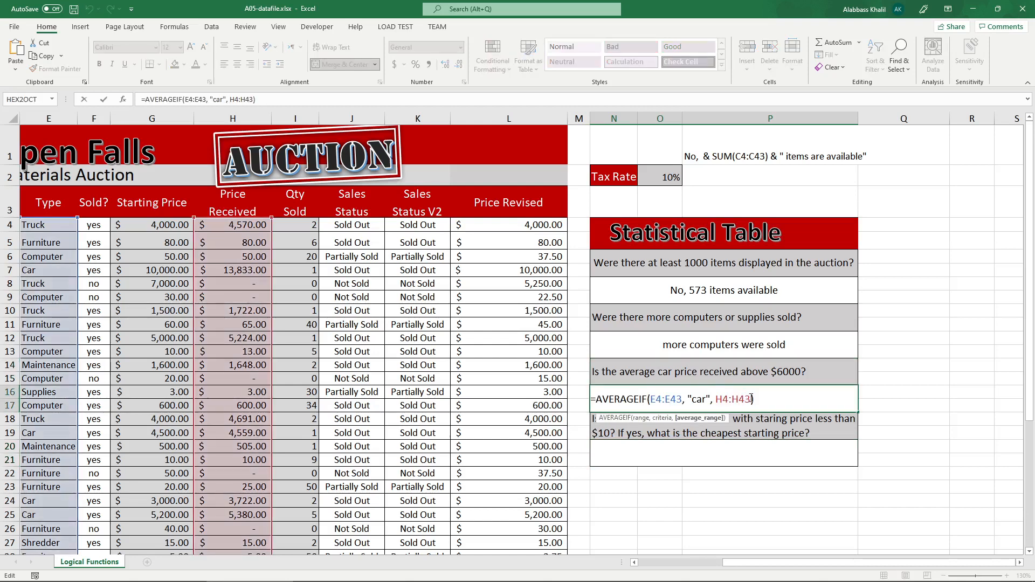
pyautogui.press('Return')
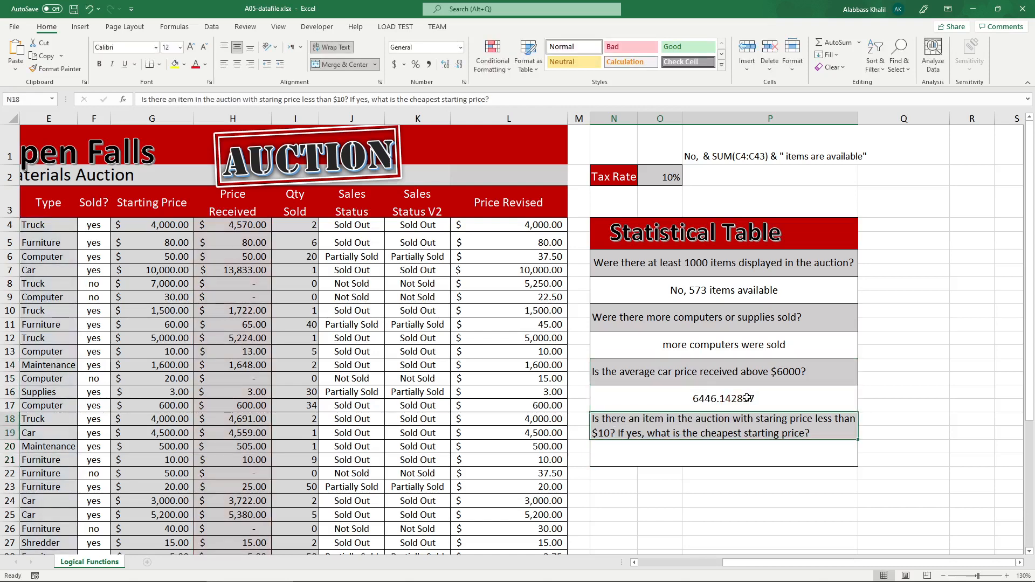
pyautogui.doubleClick(702, 399)
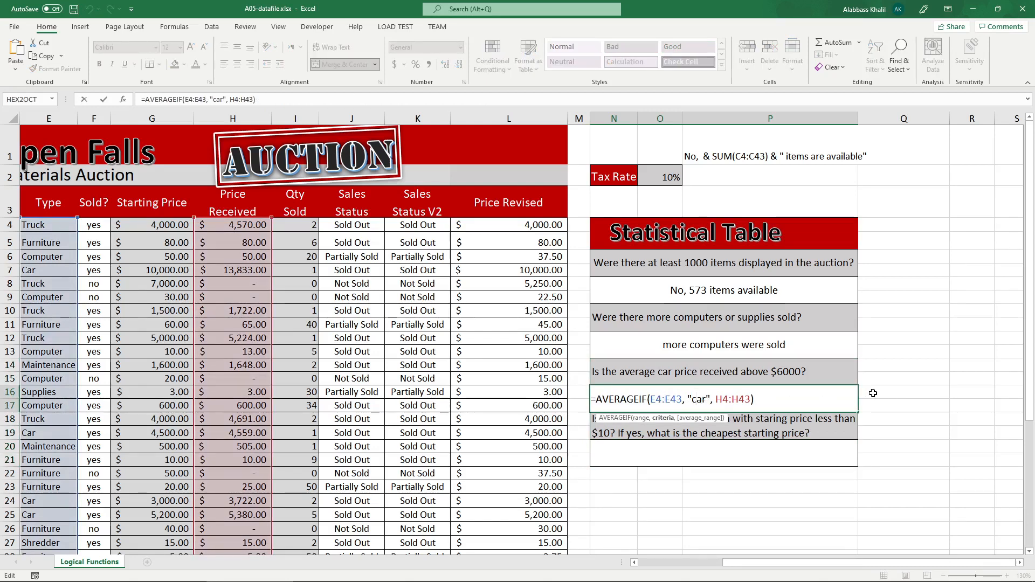
pyautogui.press('Return')
# Try a plain AVERAGE of H4:H43 in N16 without the car criterion, and undo that change.
pyautogui.click(669, 399)
pyautogui.press('F2')
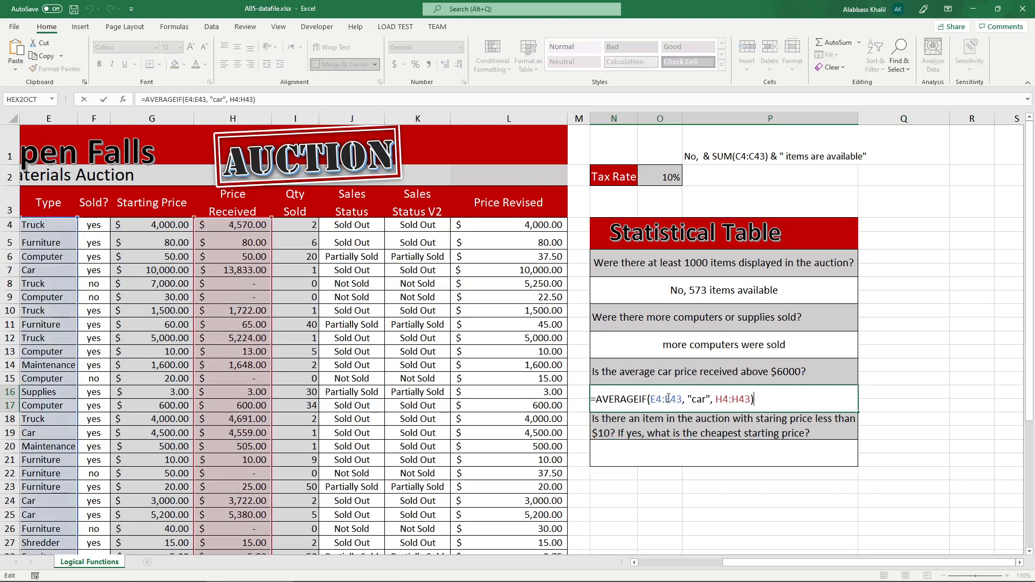
pyautogui.moveTo(639, 400); pyautogui.dragTo(648, 402)
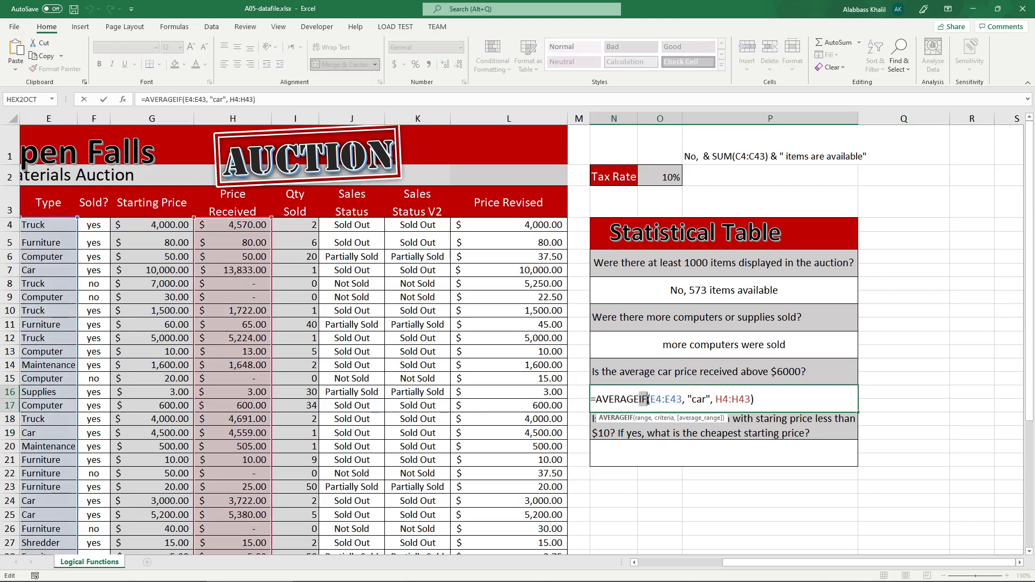
pyautogui.press('BackSpace')
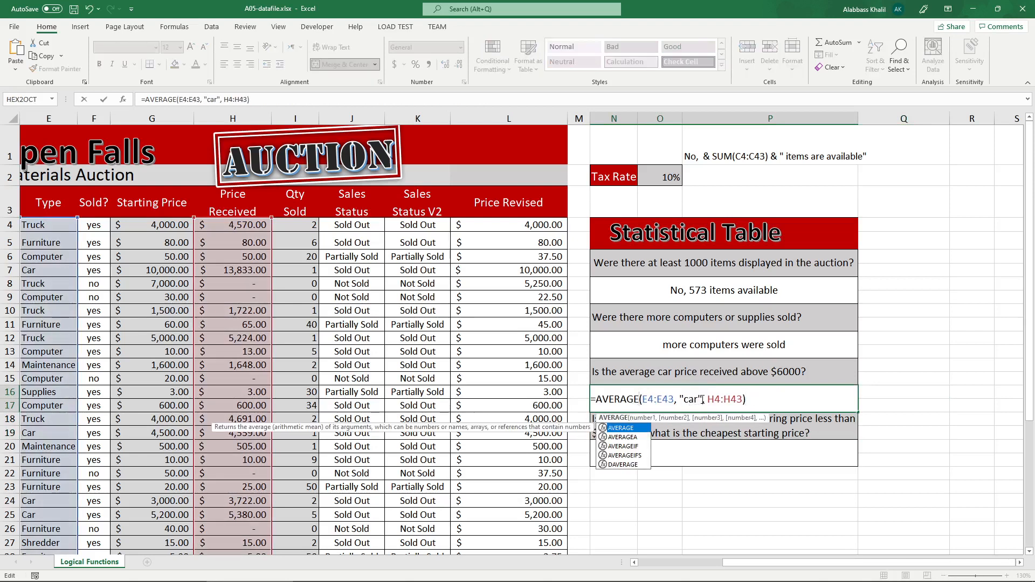
pyautogui.moveTo(704, 400); pyautogui.dragTo(643, 400)
pyautogui.press('BackSpace')
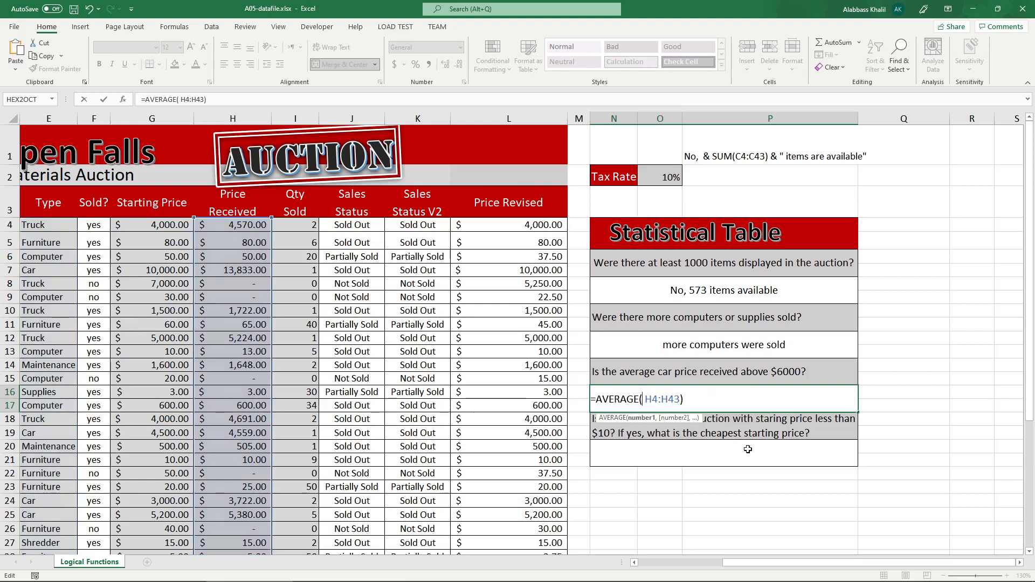
pyautogui.press('Return')
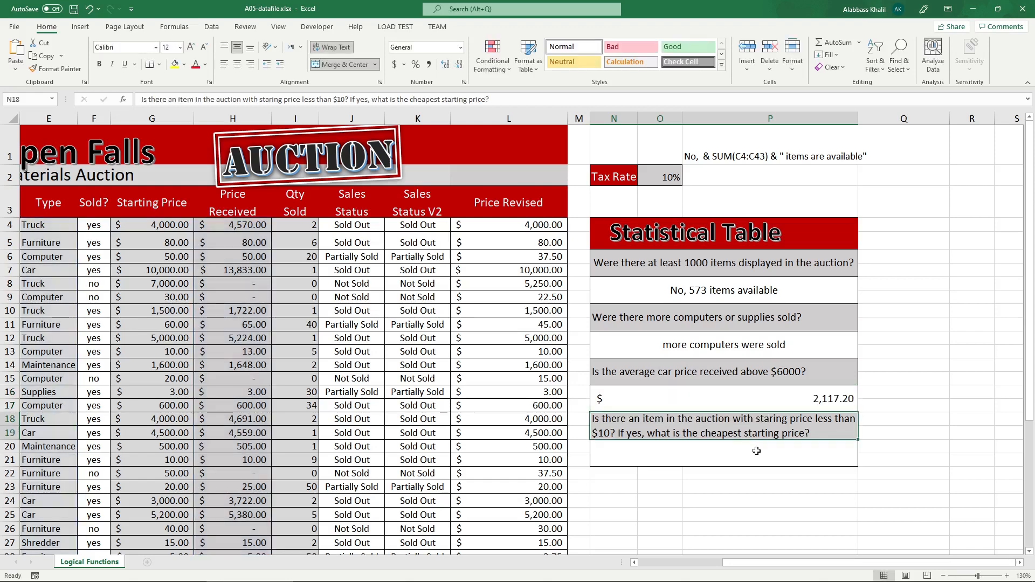
pyautogui.hotkey('ctrl', 'z')
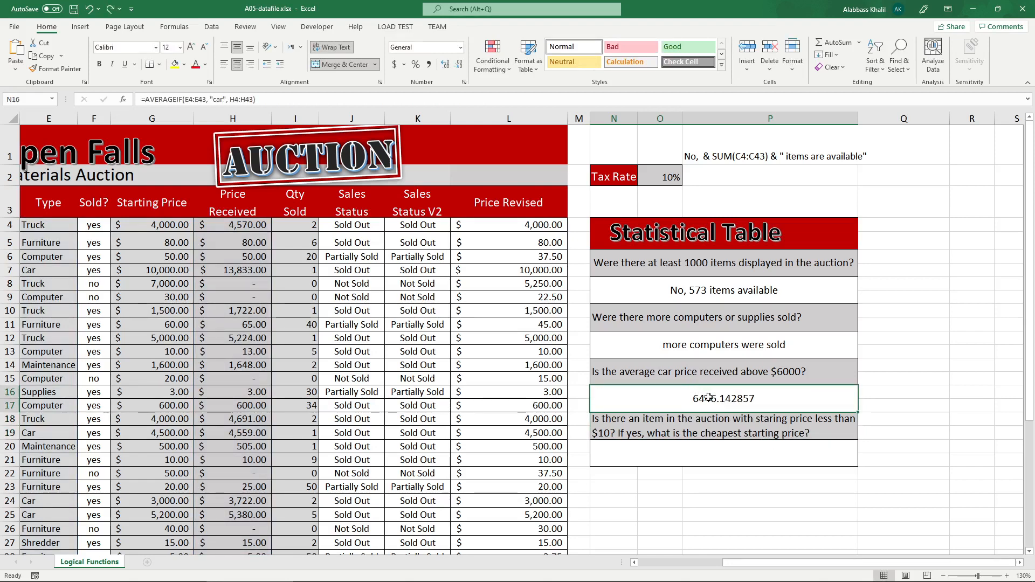
# Open N16's AVERAGEIF formula for editing.
pyautogui.doubleClick(712, 398)
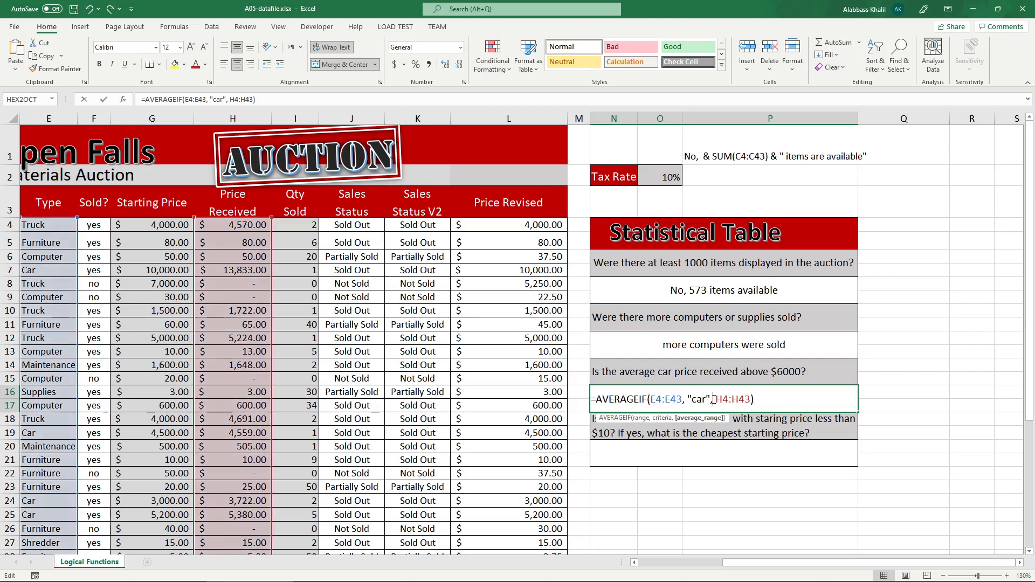
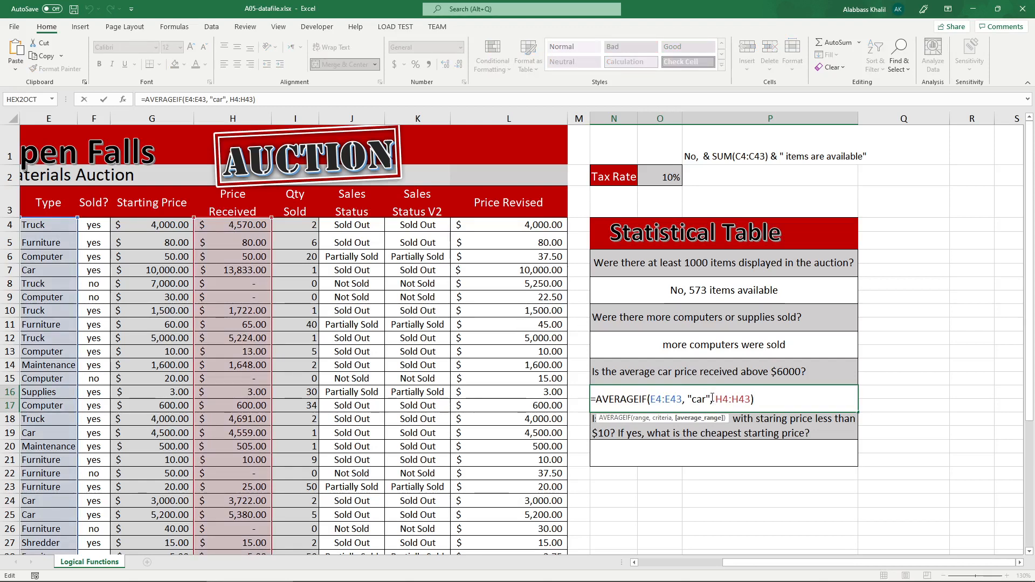
# Extend N16's AVERAGEIF formula with the comparison > 6000 and enter it.
pyautogui.click(760, 399)
pyautogui.write('> 6')
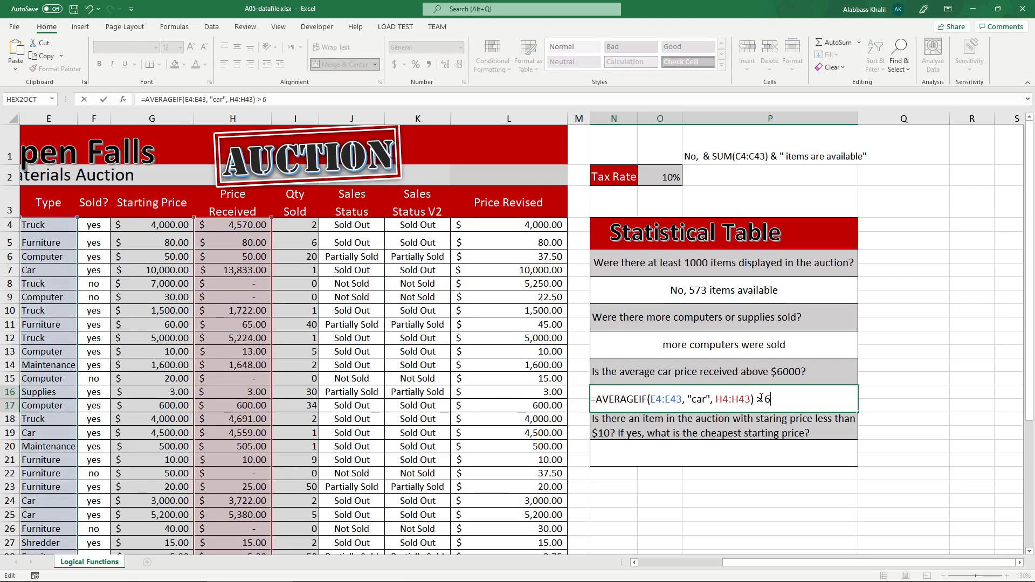
pyautogui.write('000')
pyautogui.press('Return')
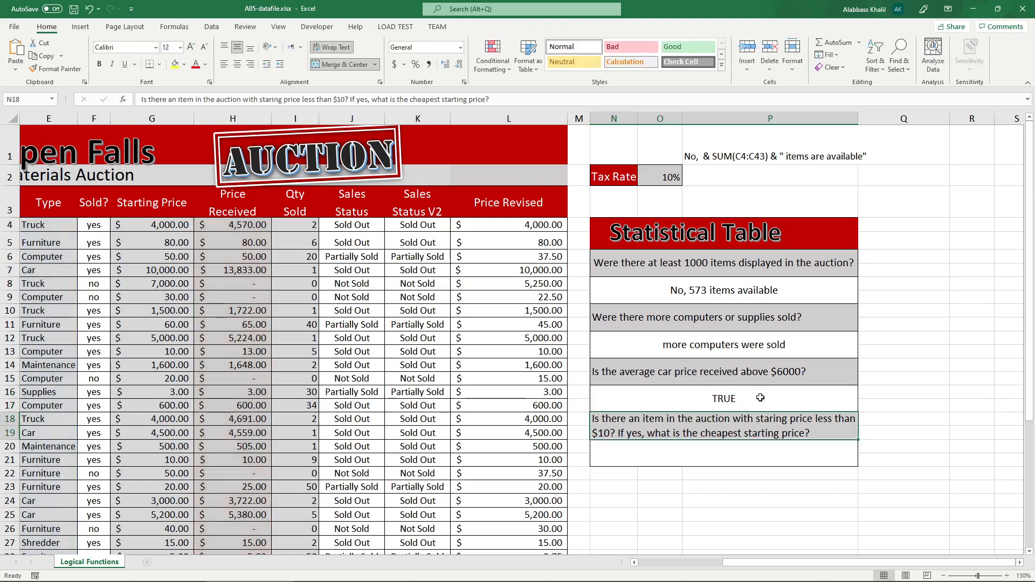
pyautogui.doubleClick(760, 397)
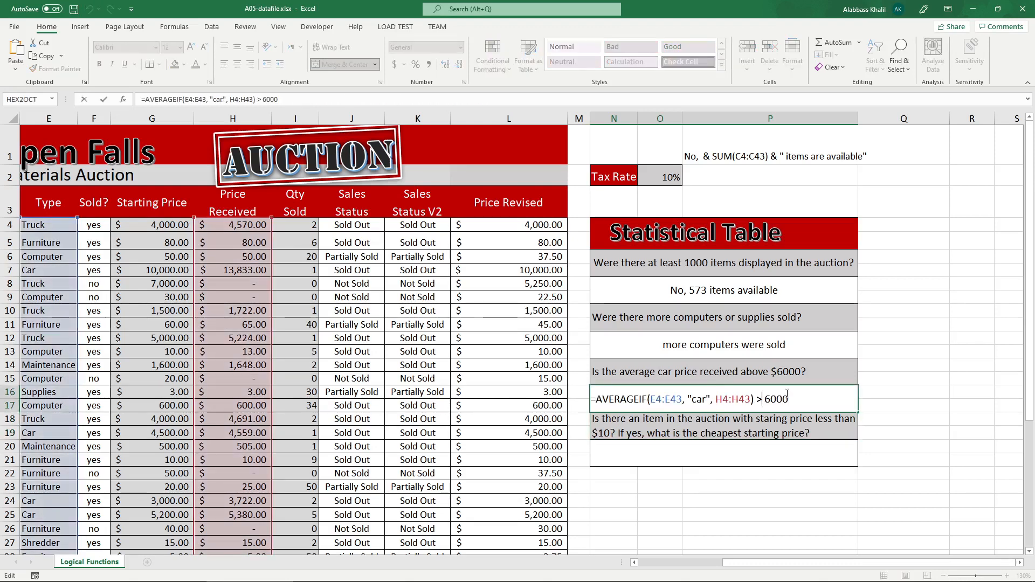
pyautogui.moveTo(789, 399); pyautogui.dragTo(600, 401)
pyautogui.press('Return')
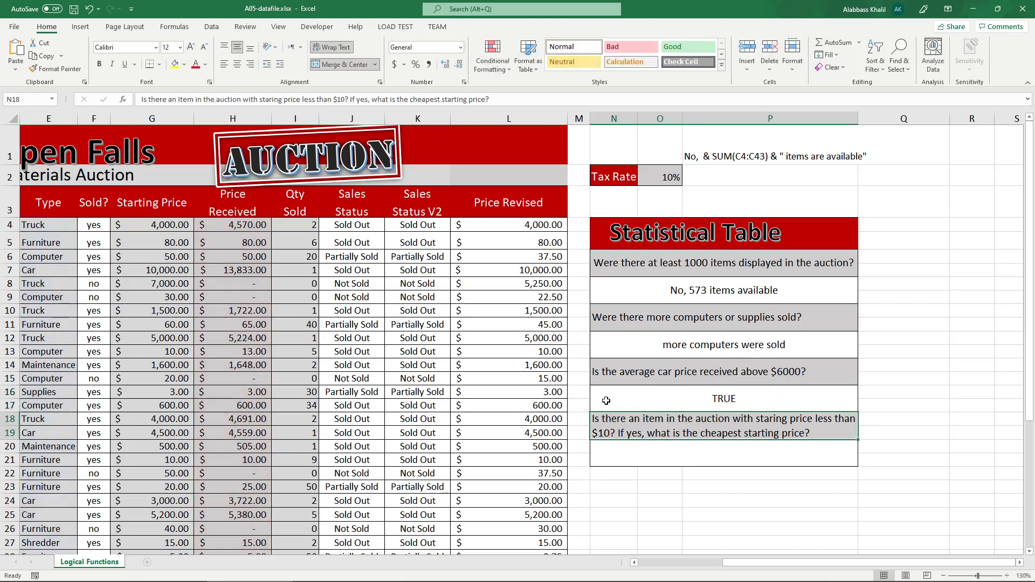
# Wrap N16's average comparison in an IF function that returns "Yes" when true and "No" when false.
pyautogui.doubleClick(588, 399)
pyautogui.click(597, 400)
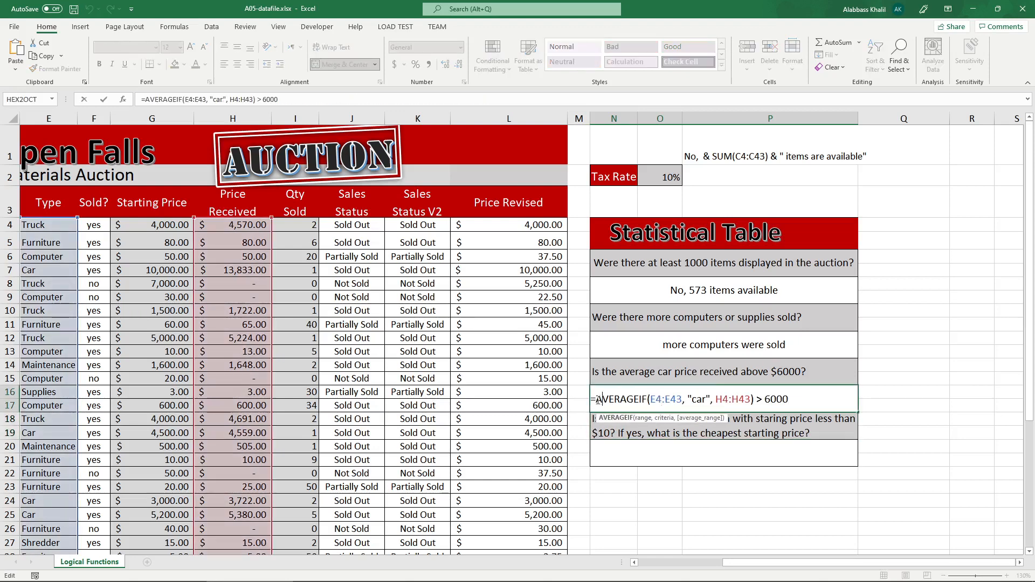
pyautogui.write('IF(')
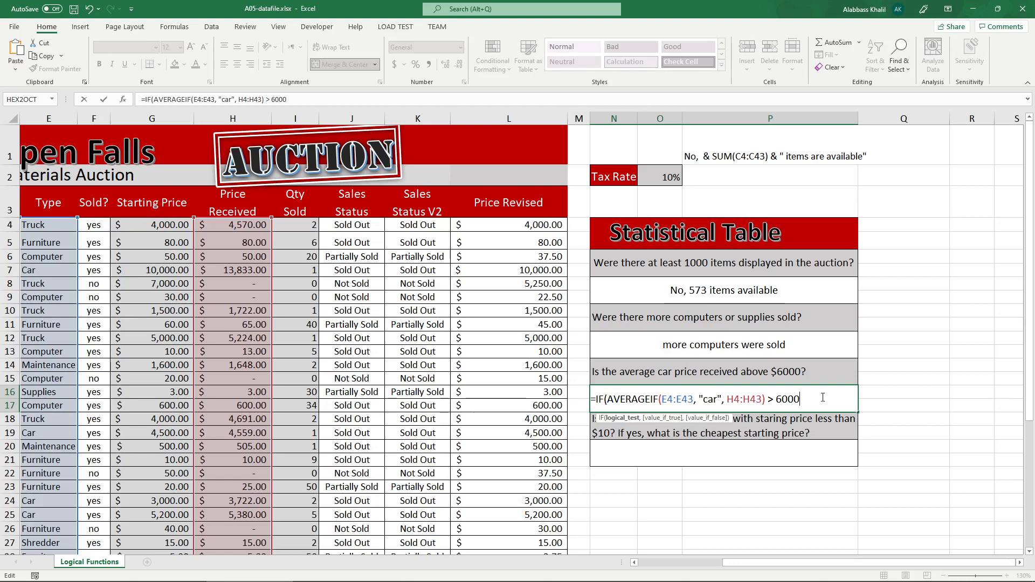
pyautogui.write(', "Yes')
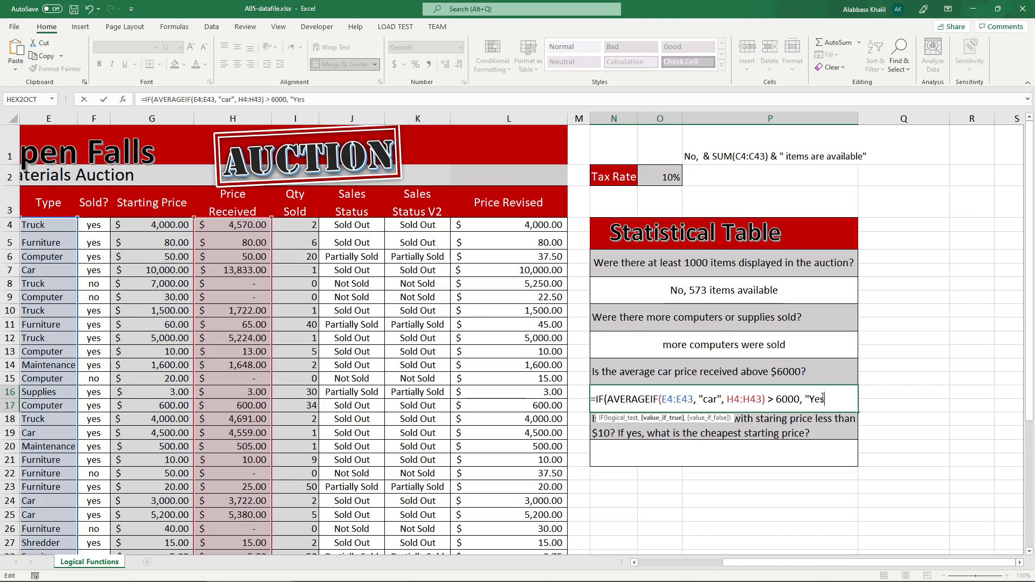
pyautogui.write('", "NO')
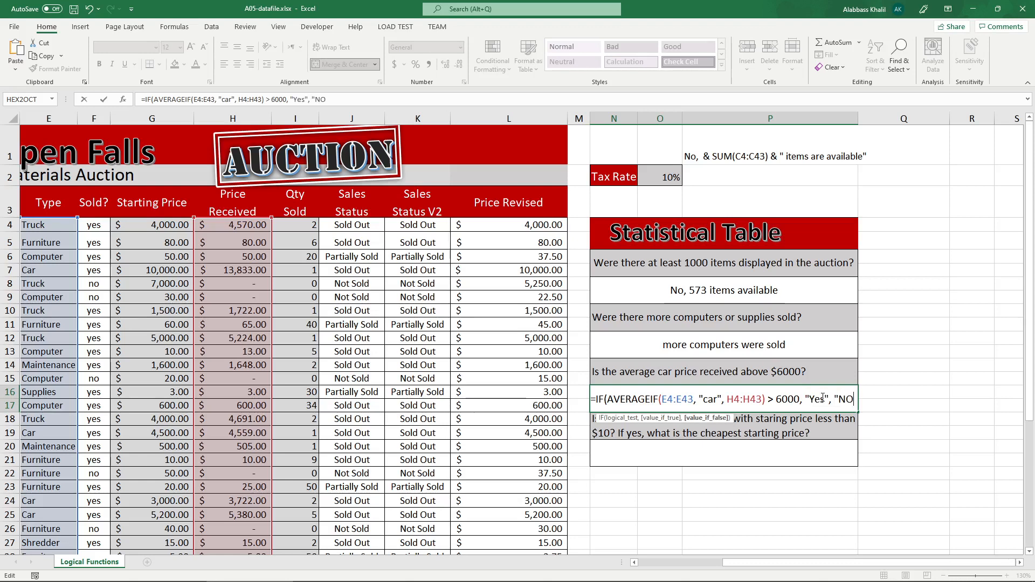
pyautogui.press('BackSpace')
pyautogui.write('o")')
pyautogui.press('Return')
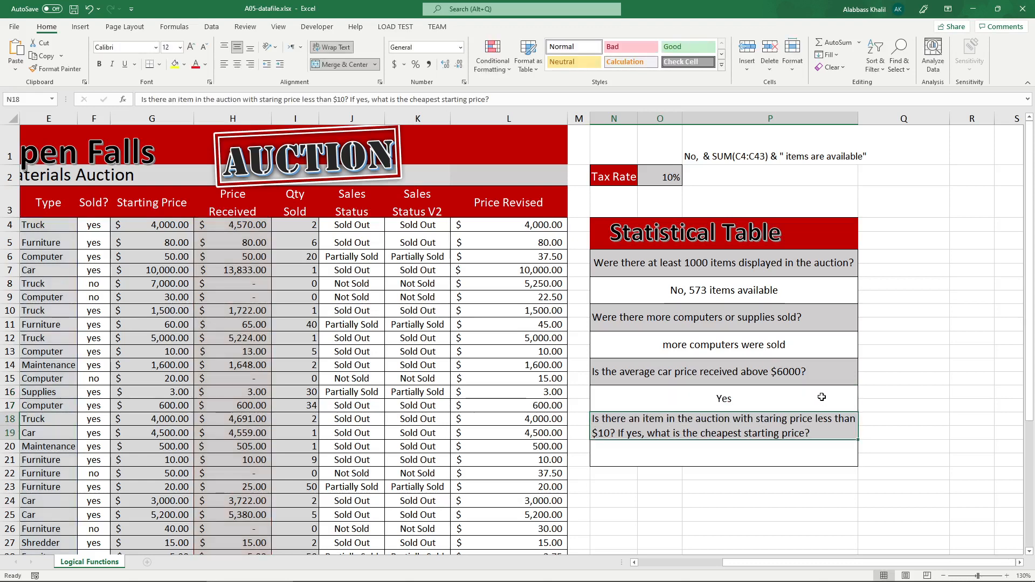
# Switch to the Acrobat instructions, underline the sample answer "yes" to the $6000 question, and return to the Excel workbook.
pyautogui.click(337, 574)
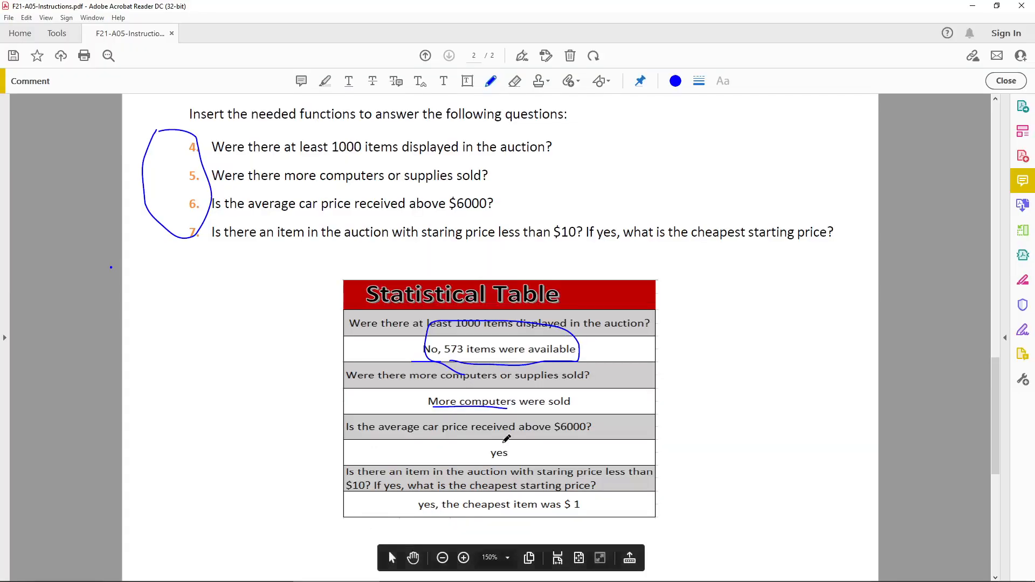
pyautogui.moveTo(480, 461); pyautogui.dragTo(543, 461)
pyautogui.click(313, 575)
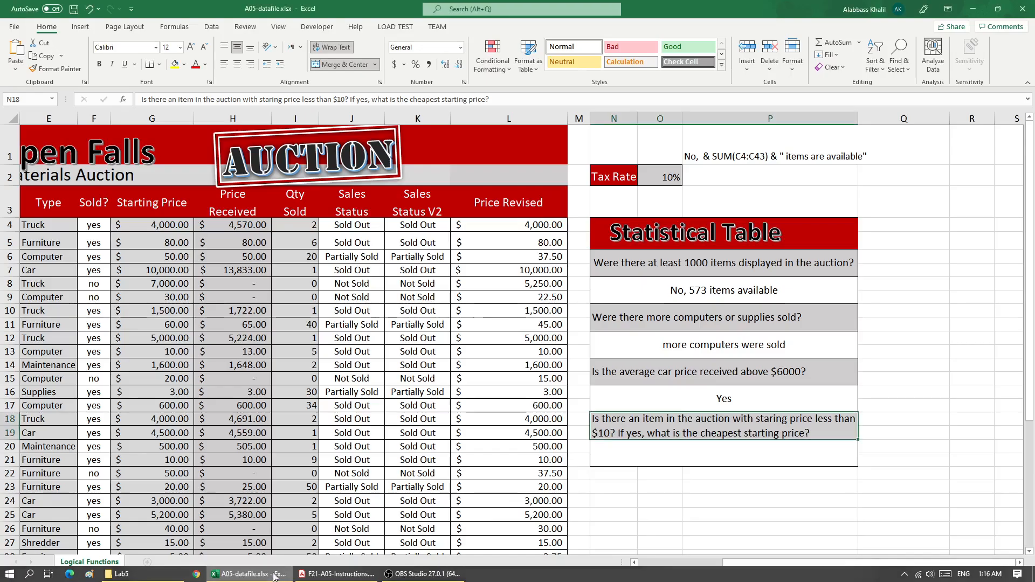
# Append & ", the average is " & to the end of N16's IF formula.
pyautogui.doubleClick(765, 398)
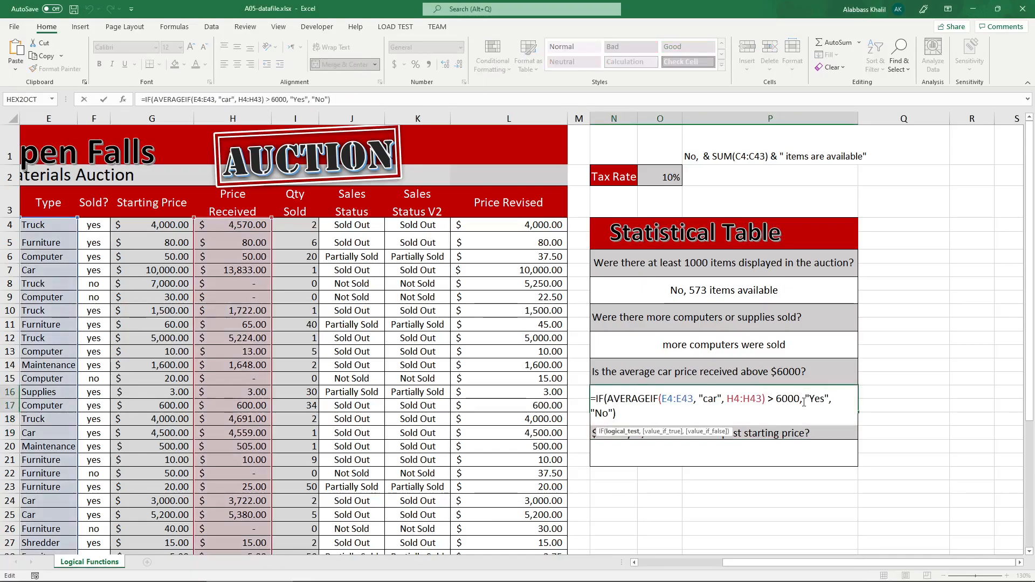
pyautogui.click(735, 416)
pyautogui.write('&')
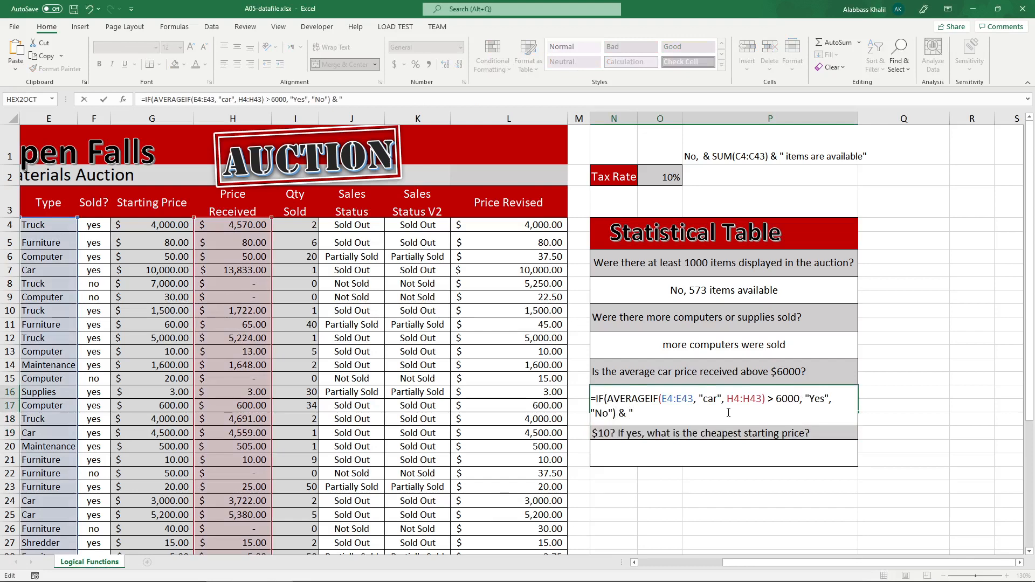
pyautogui.write(' " and')
pyautogui.press('BackSpace')
pyautogui.press('BackSpace')
pyautogui.press('BackSpace')
pyautogui.write(', the avera')
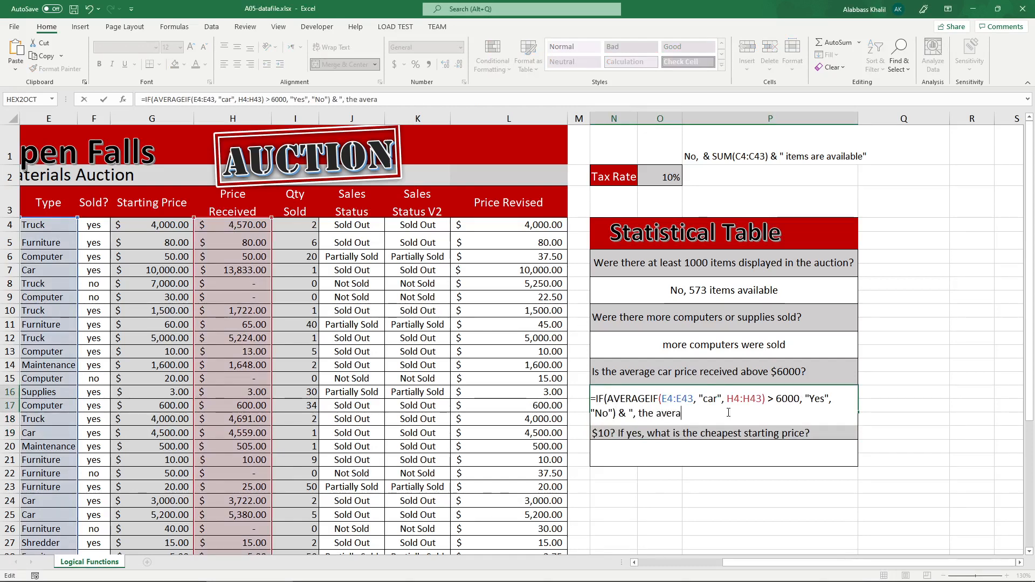
pyautogui.write('ge is :')
pyautogui.write(' &')
# Copy AVERAGEIF(E4:E43, "car", H4:H43) from the logical test to the end of N16's formula and enter it.
pyautogui.moveTo(769, 402); pyautogui.dragTo(607, 400)
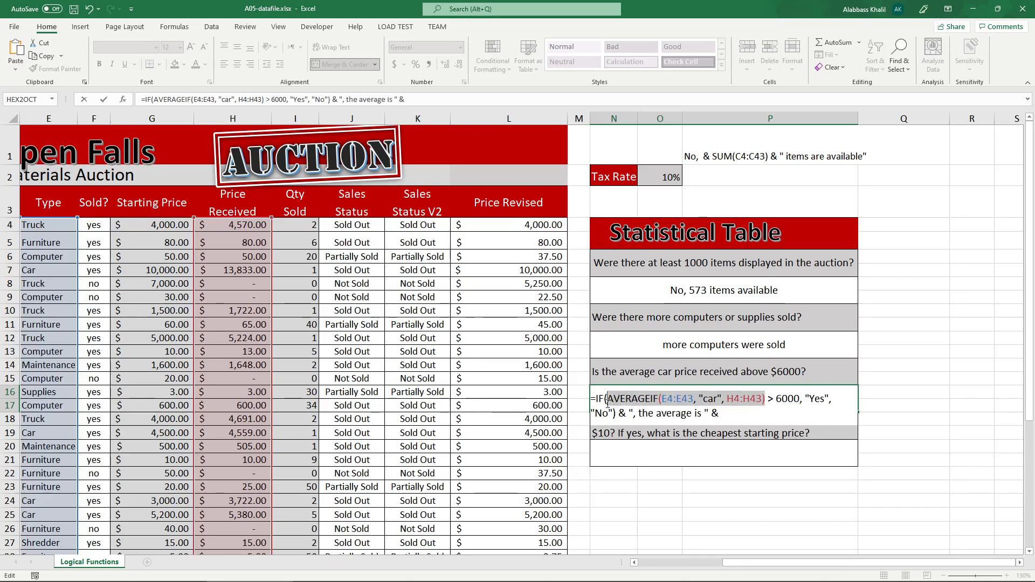
pyautogui.hotkey('ctrl', 'c')
pyautogui.click(740, 418)
pyautogui.hotkey('ctrl', 'v')
pyautogui.press('Return')
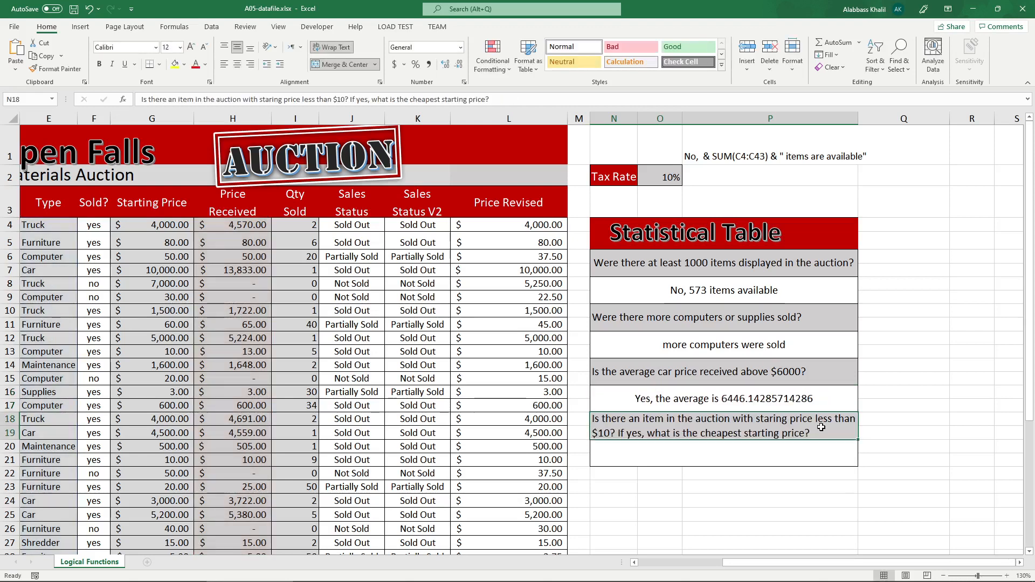
# Examine the text and average appended to N16's formula, N12's formula, and the starting price question in N18.
pyautogui.doubleClick(645, 402)
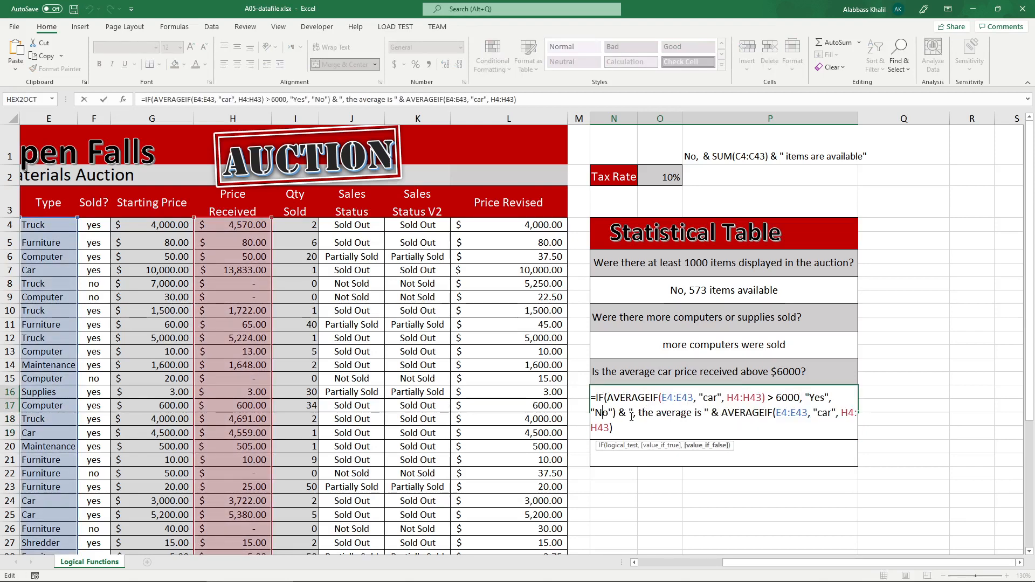
pyautogui.moveTo(640, 413); pyautogui.dragTo(711, 432)
pyautogui.press('Return')
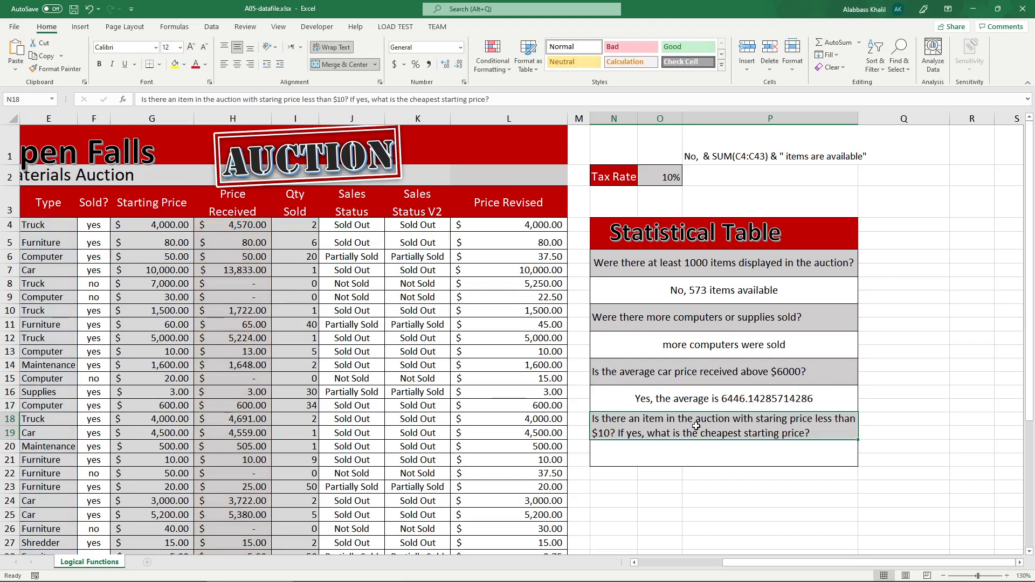
pyautogui.click(684, 400)
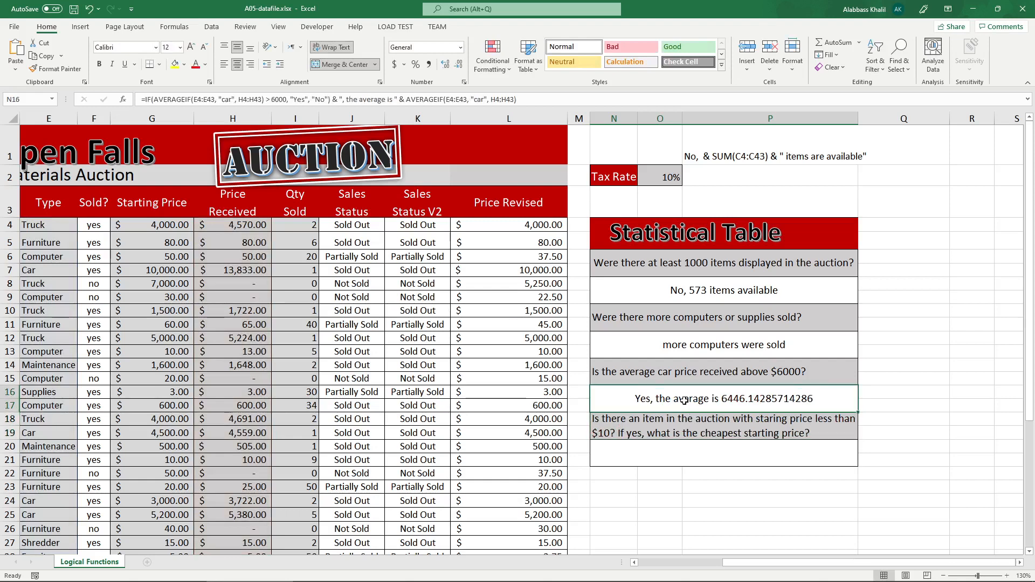
pyautogui.click(674, 351)
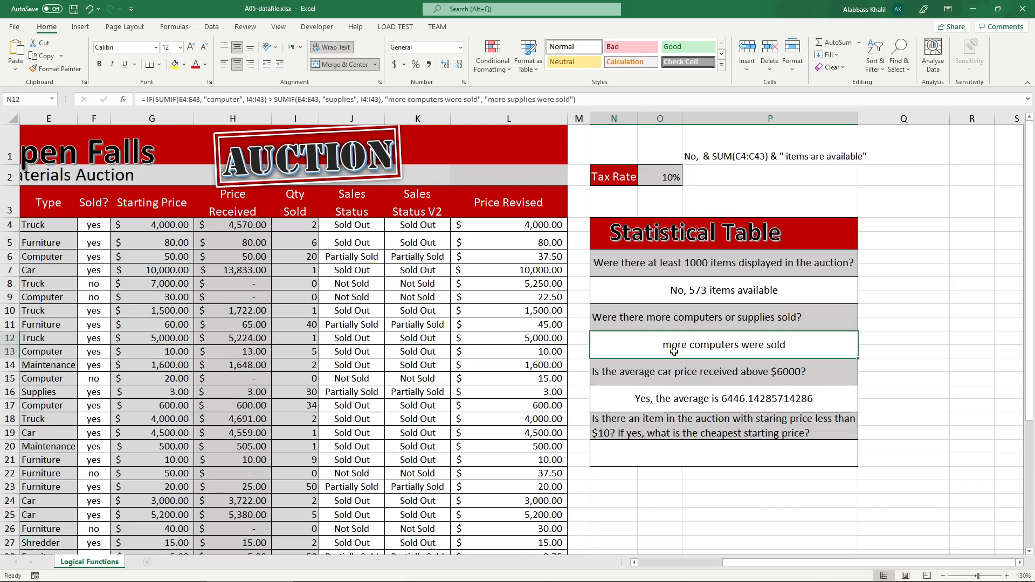
pyautogui.click(664, 427)
pyautogui.scroll(-1, 663, 418)
pyautogui.scroll(1, 662, 413)
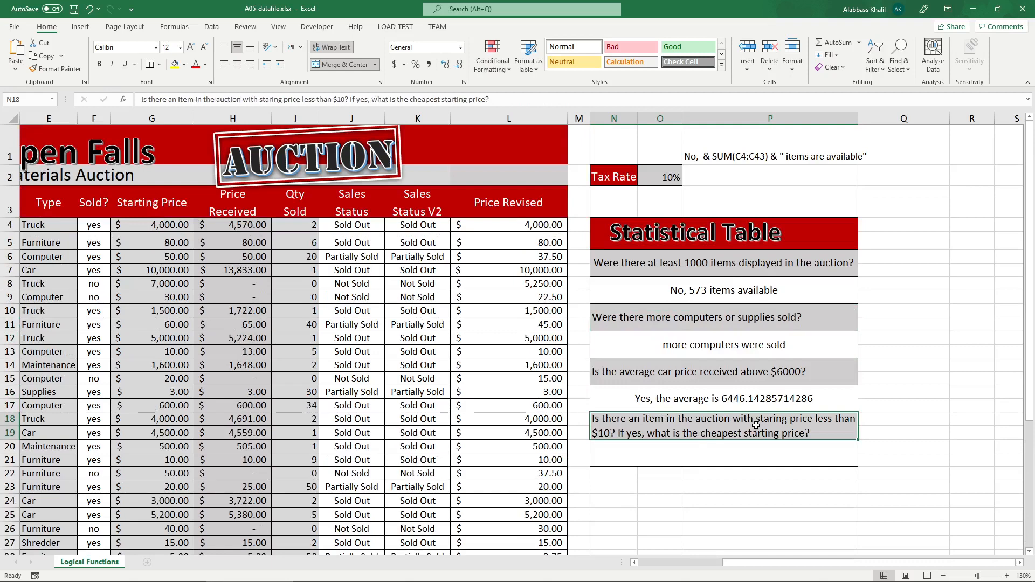
# Correct "staring" to "starting" in the N18 question about the cheapest starting price.
pyautogui.doubleClick(785, 426)
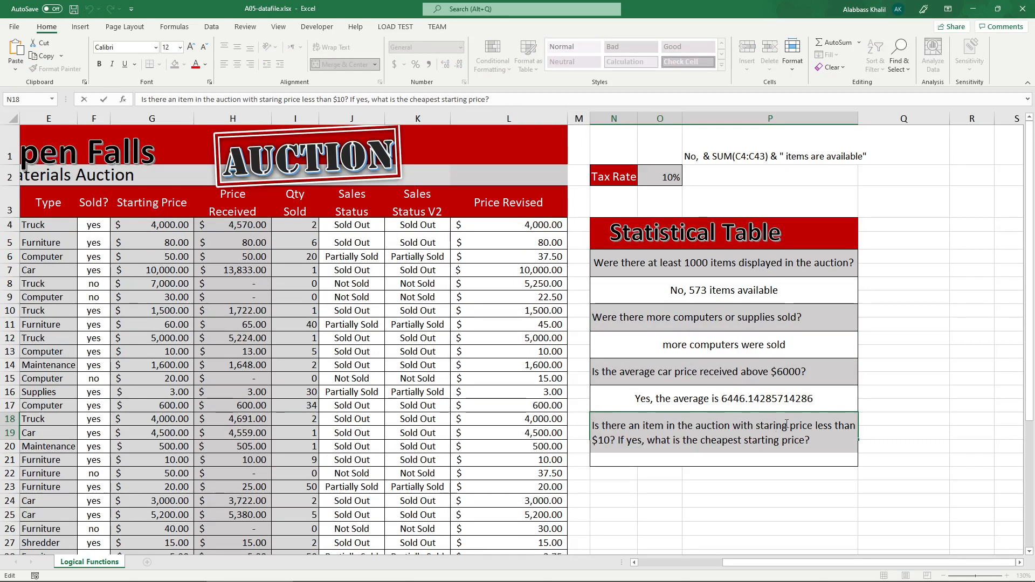
pyautogui.write('t')
pyautogui.press('Return')
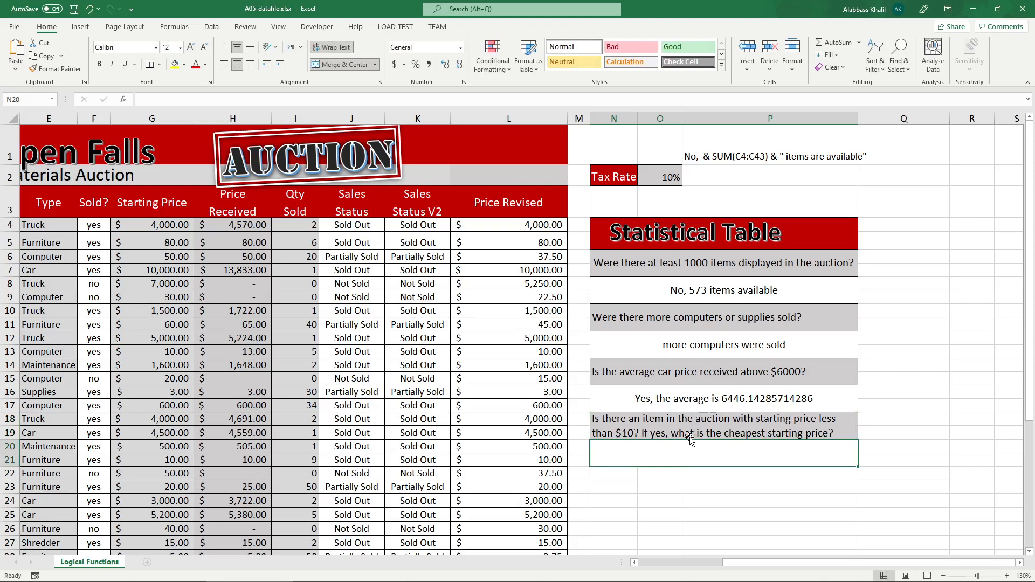
# Enter an IF formula in N20 testing whether Starting Price range G4:G43 < 10, returning "Yes" or "No".
pyautogui.doubleClick(767, 453)
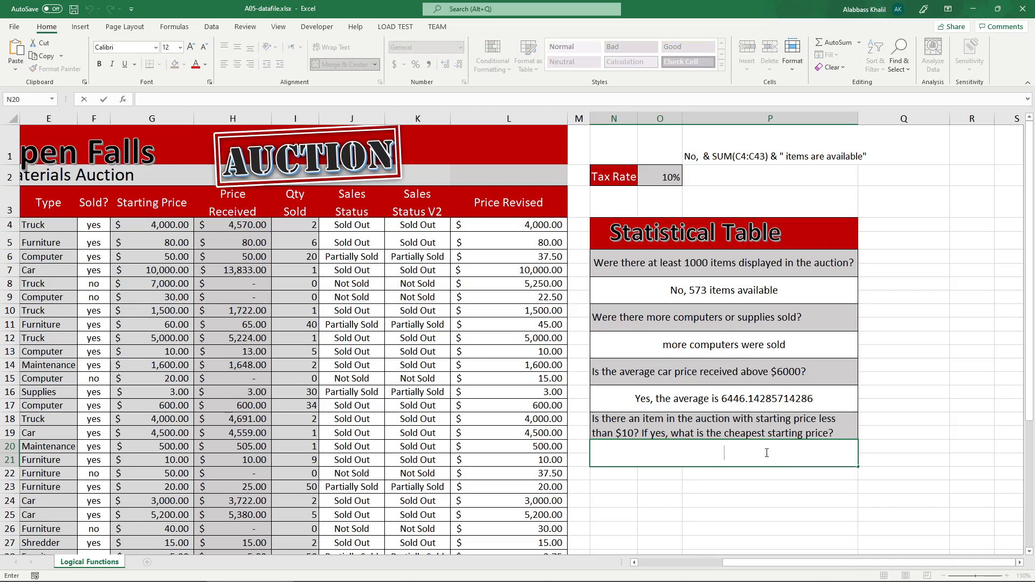
pyautogui.write('=if')
pyautogui.press('Tab')
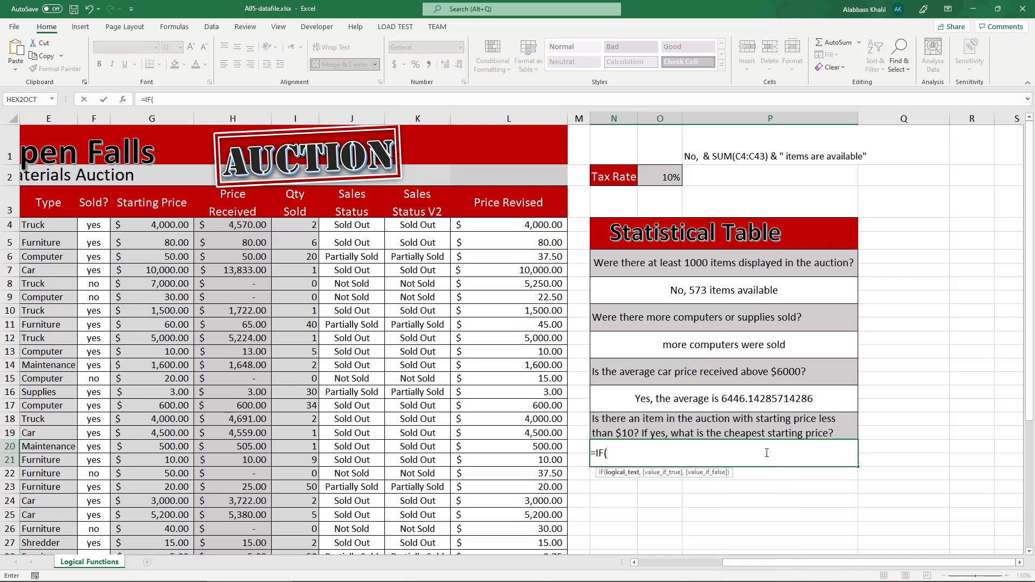
pyautogui.moveTo(135, 225); pyautogui.dragTo(151, 534)
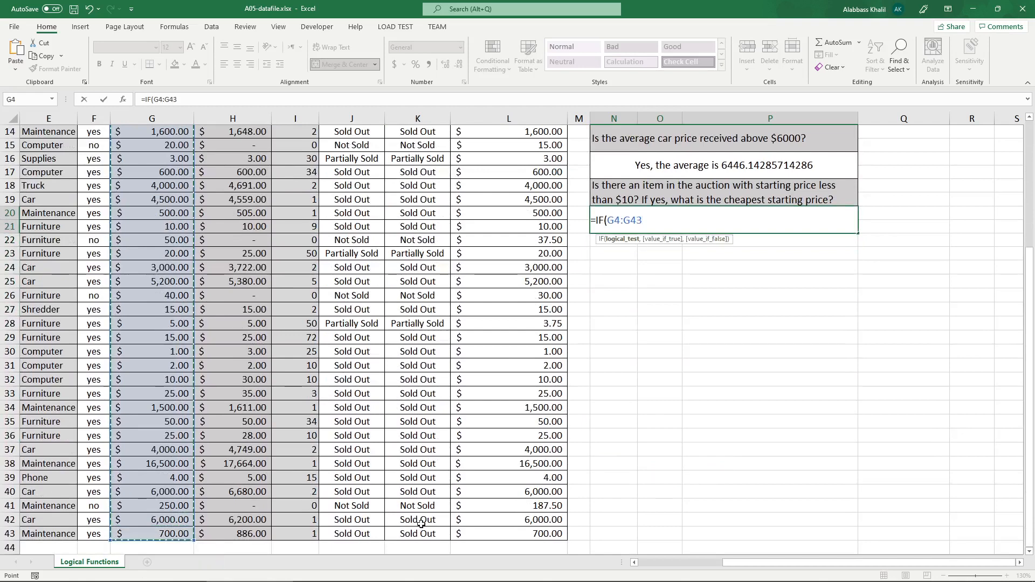
pyautogui.write('< 10')
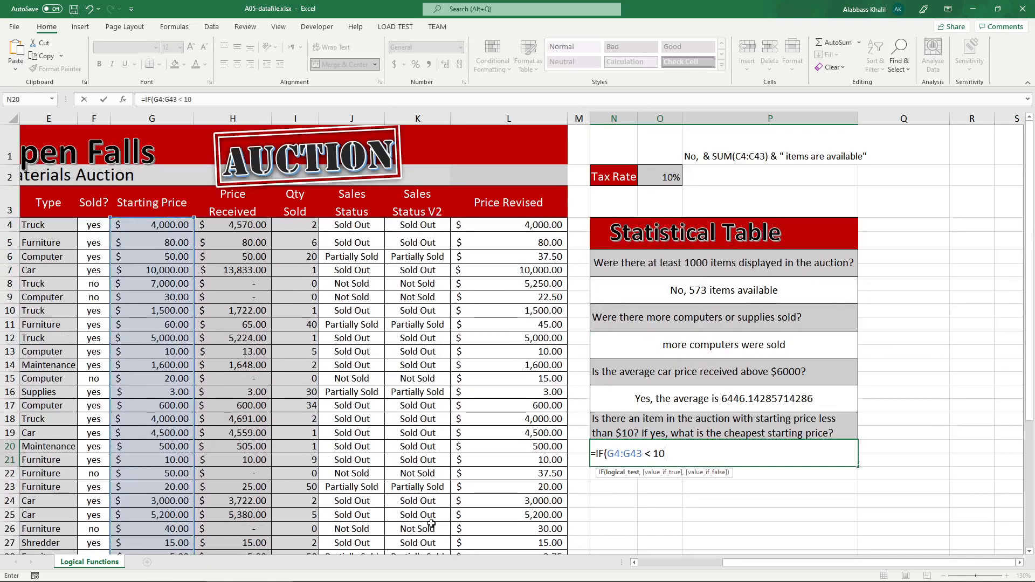
pyautogui.write(', "Y')
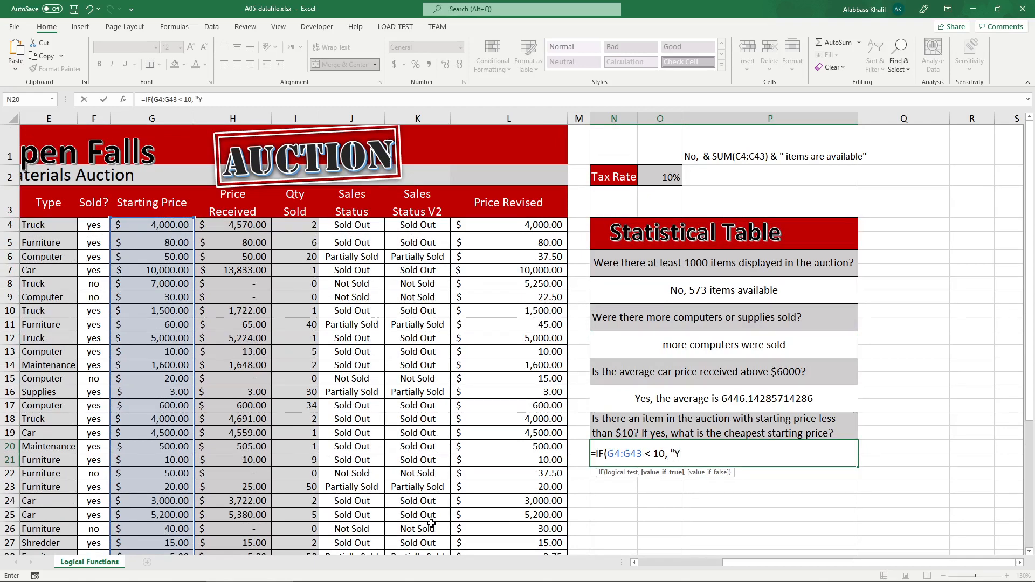
pyautogui.write('es", "No')
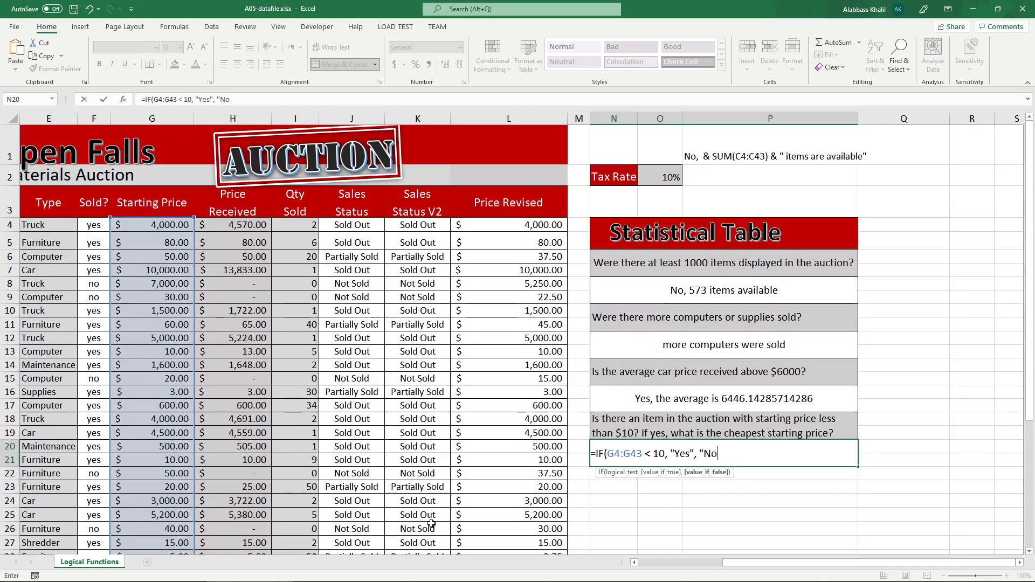
pyautogui.write('")')
pyautogui.press('Return')
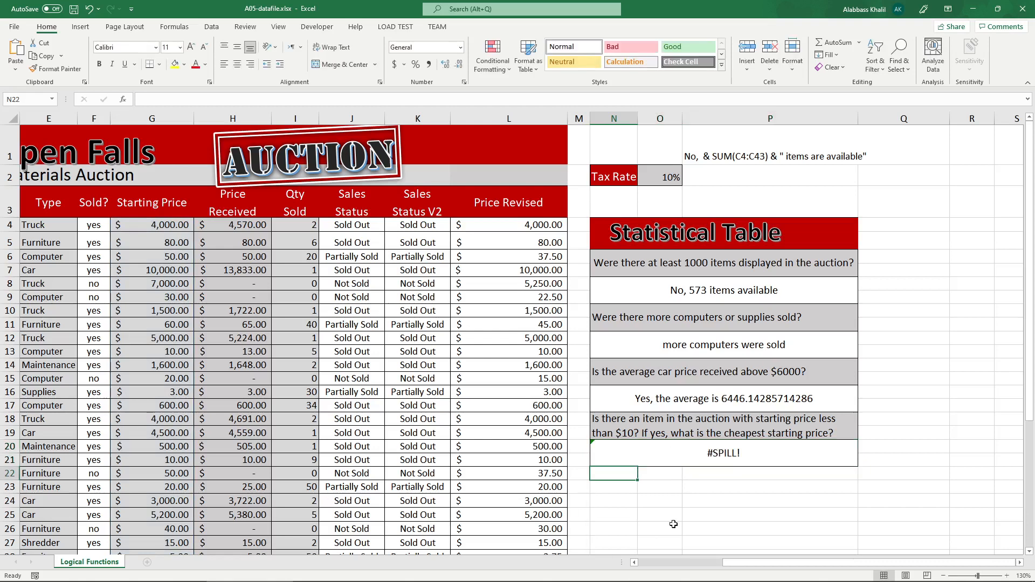
# Examine the logical test and the two return values in N20's IF formula.
pyautogui.doubleClick(715, 460)
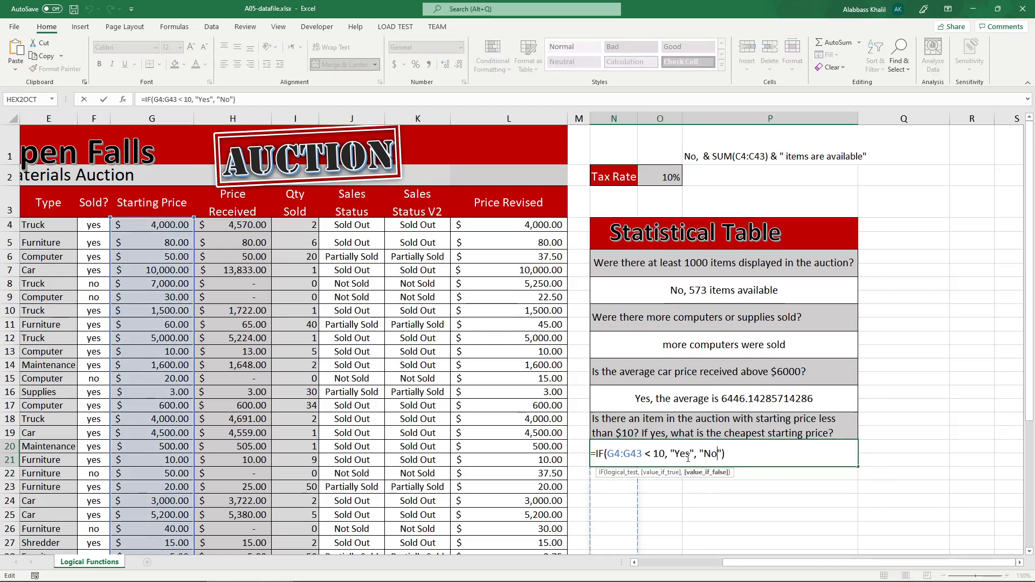
pyautogui.doubleClick(629, 457)
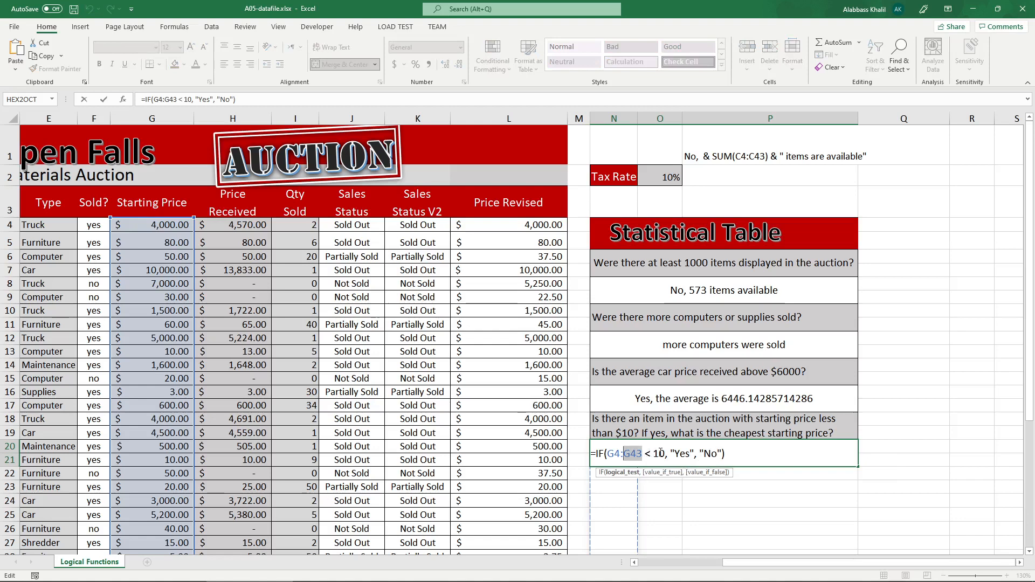
pyautogui.moveTo(661, 453)
pyautogui.mouseDown()
pyautogui.moveTo(597, 456)
pyautogui.moveTo(665, 454)
pyautogui.mouseUp()
pyautogui.doubleClick(690, 452)
pyautogui.click(705, 454)
pyautogui.click(660, 454)
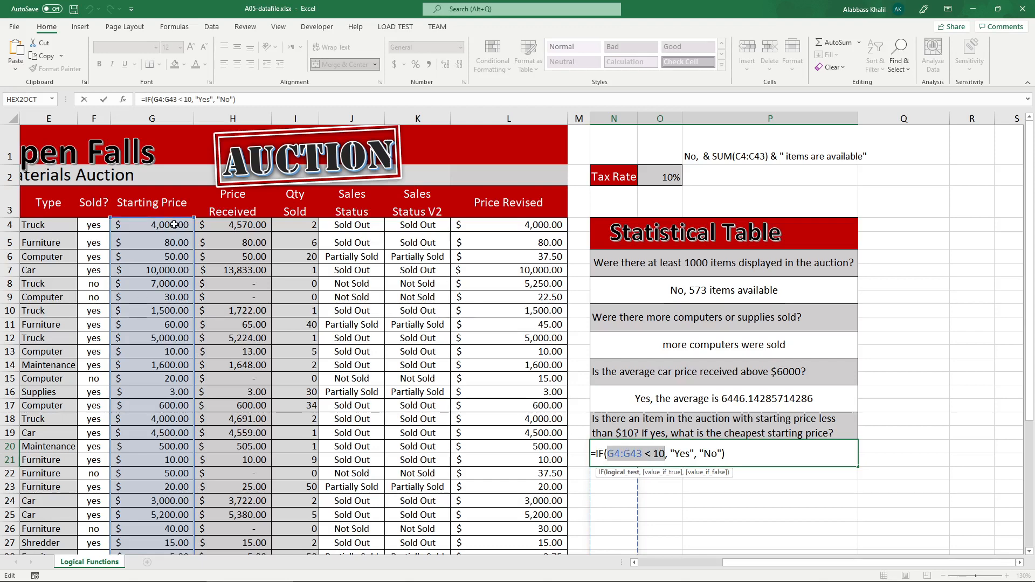
pyautogui.press('Return')
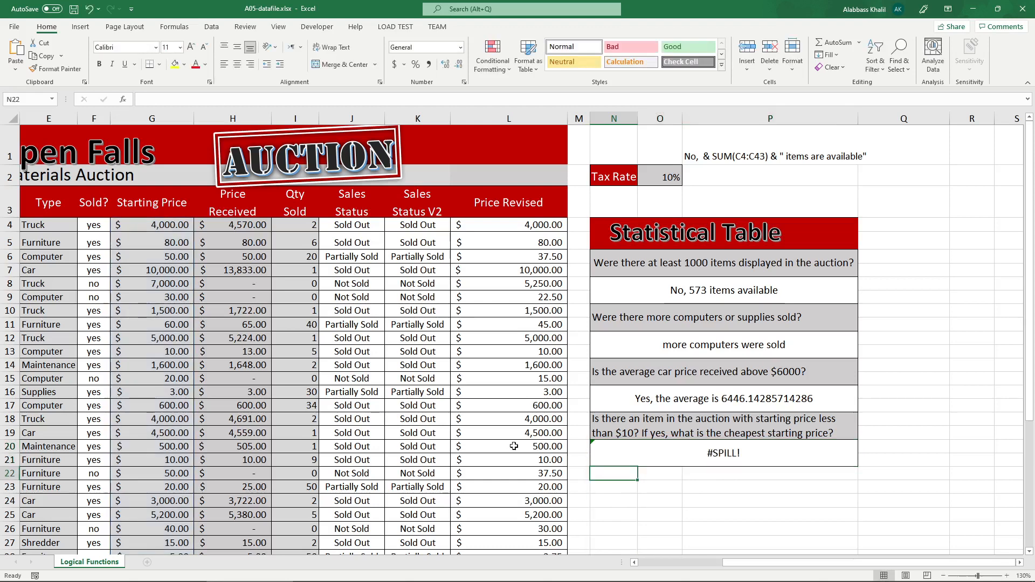
# Examine the error options and the IF formula behind the #SPILL! error in N20.
pyautogui.click(594, 446)
pyautogui.click(583, 448)
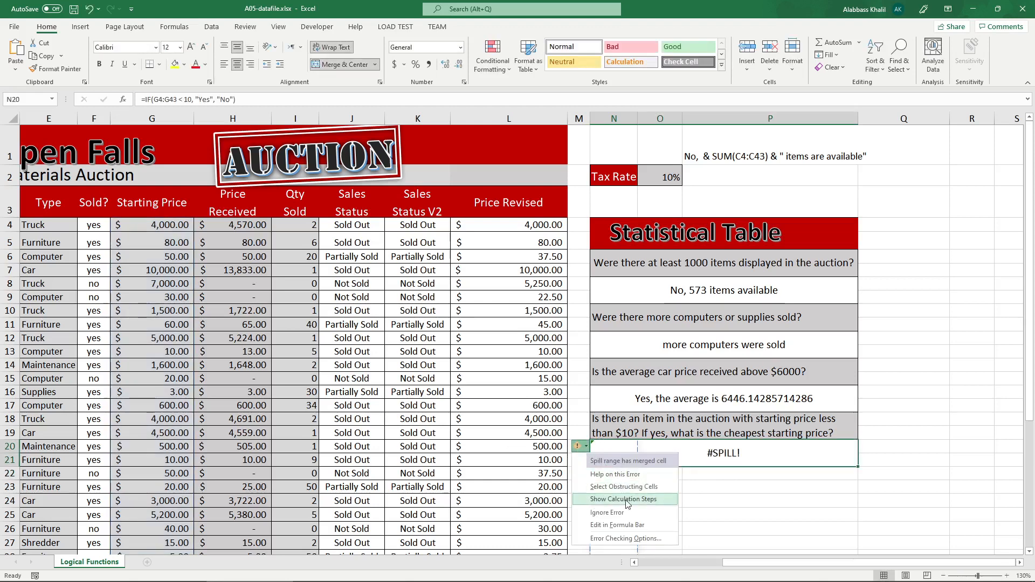
pyautogui.click(629, 514)
pyautogui.doubleClick(684, 453)
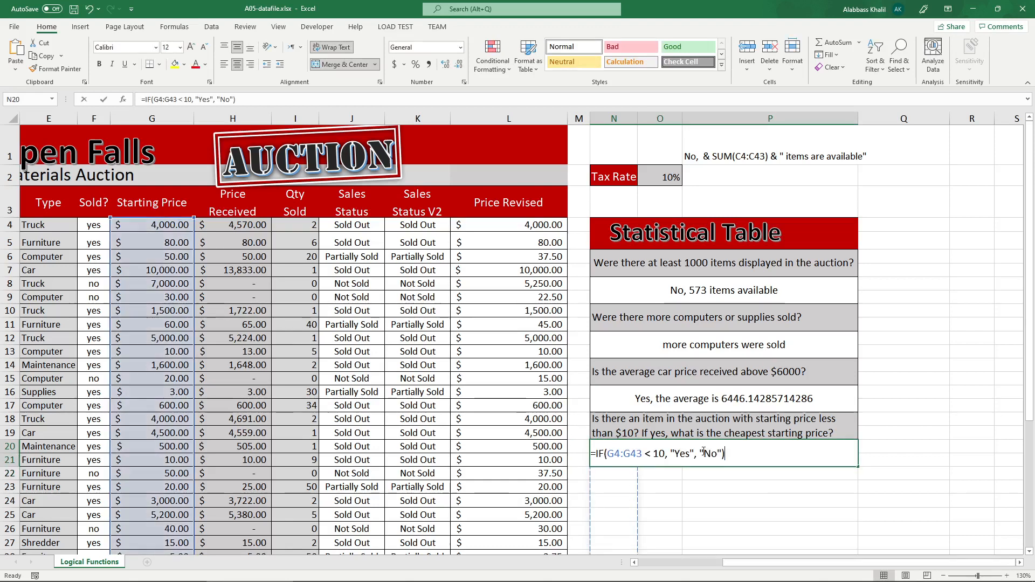
pyautogui.press('Return')
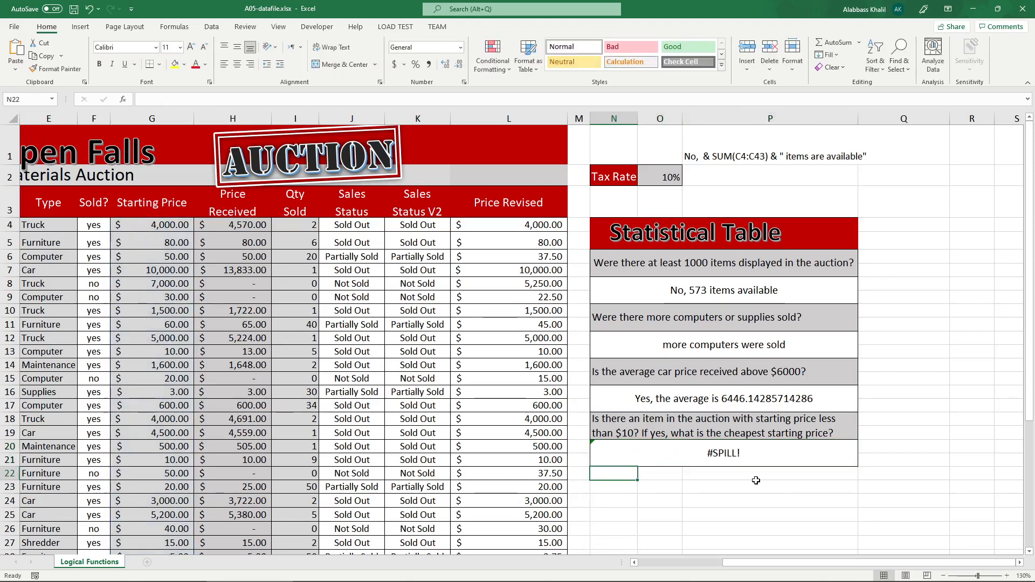
pyautogui.press('Up')
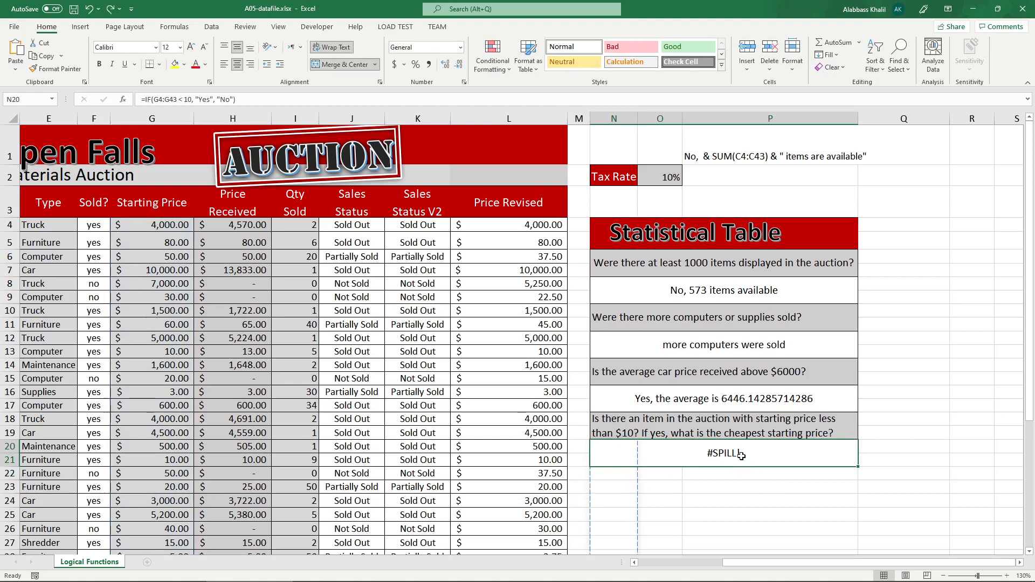
# Replace the logical test in N20's IF formula with MIN(G4:G44) over the Starting Price column.
pyautogui.doubleClick(743, 457)
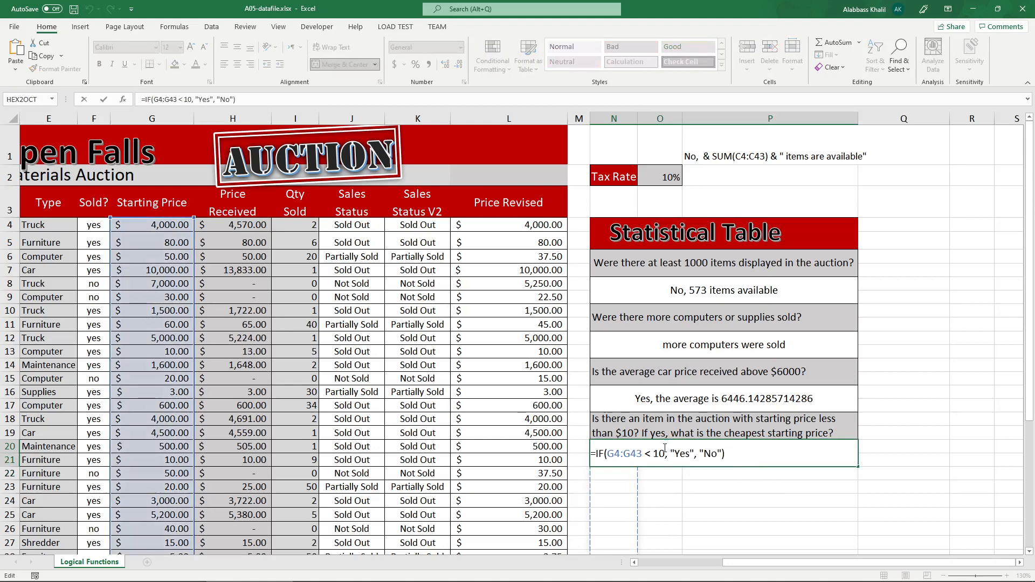
pyautogui.moveTo(667, 452); pyautogui.dragTo(609, 454)
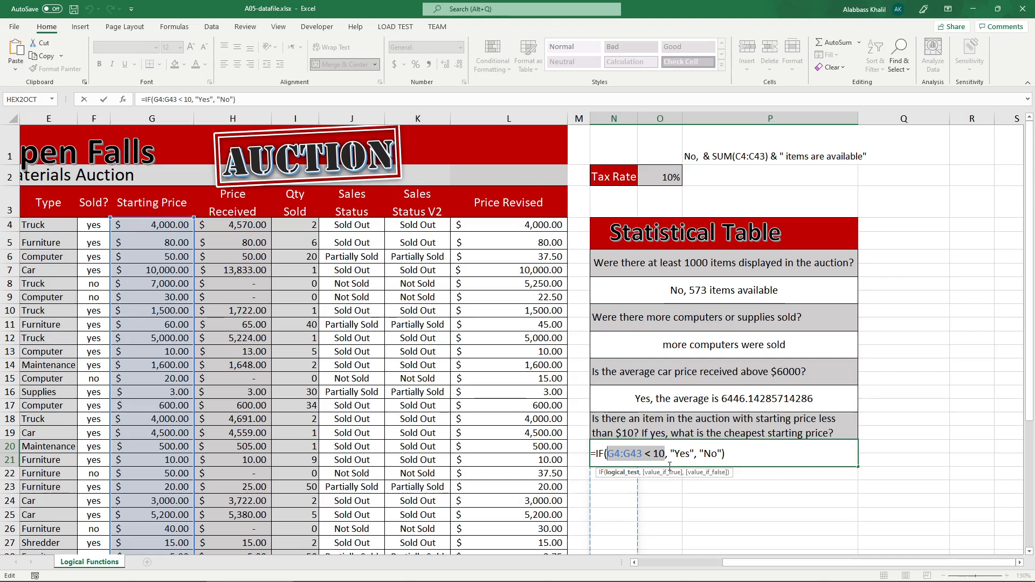
pyautogui.write('MAX(')
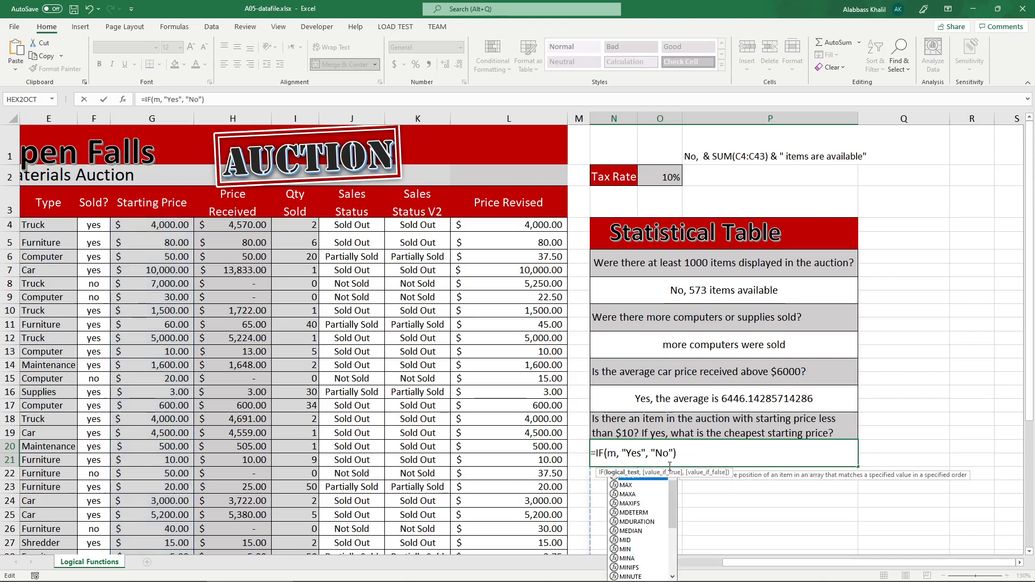
pyautogui.press('BackSpace')
pyautogui.press('BackSpace')
pyautogui.press('BackSpace')
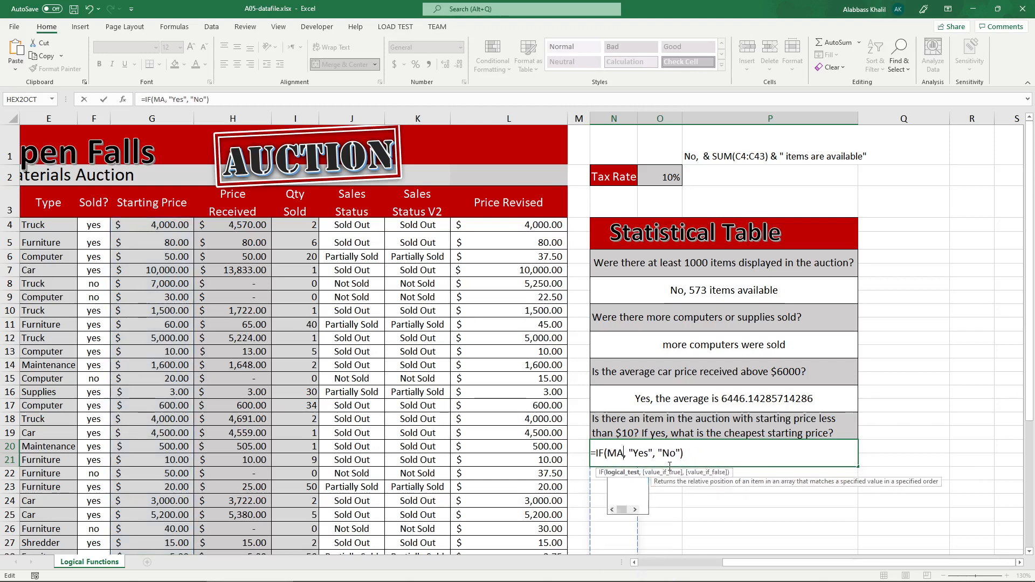
pyautogui.write('ub')
pyautogui.press('BackSpace')
pyautogui.press('BackSpace')
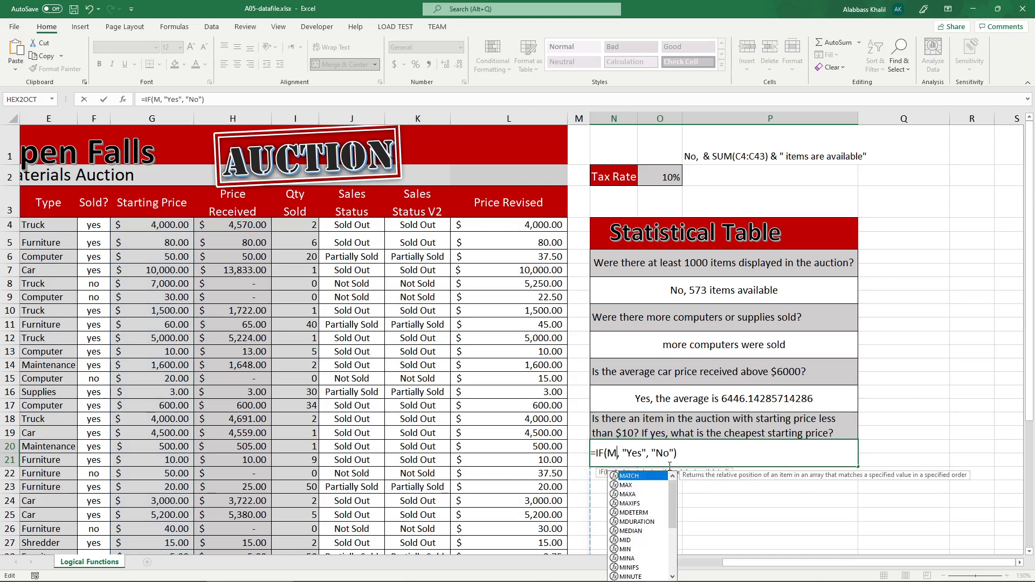
pyautogui.write('IN(')
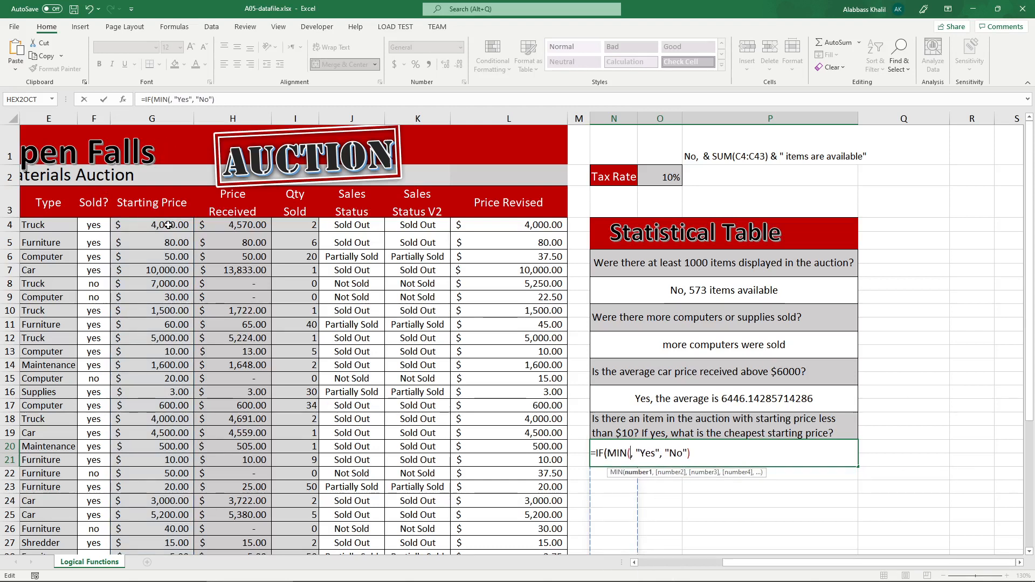
pyautogui.moveTo(167, 225); pyautogui.dragTo(173, 549)
pyautogui.scroll(3, 269, 505)
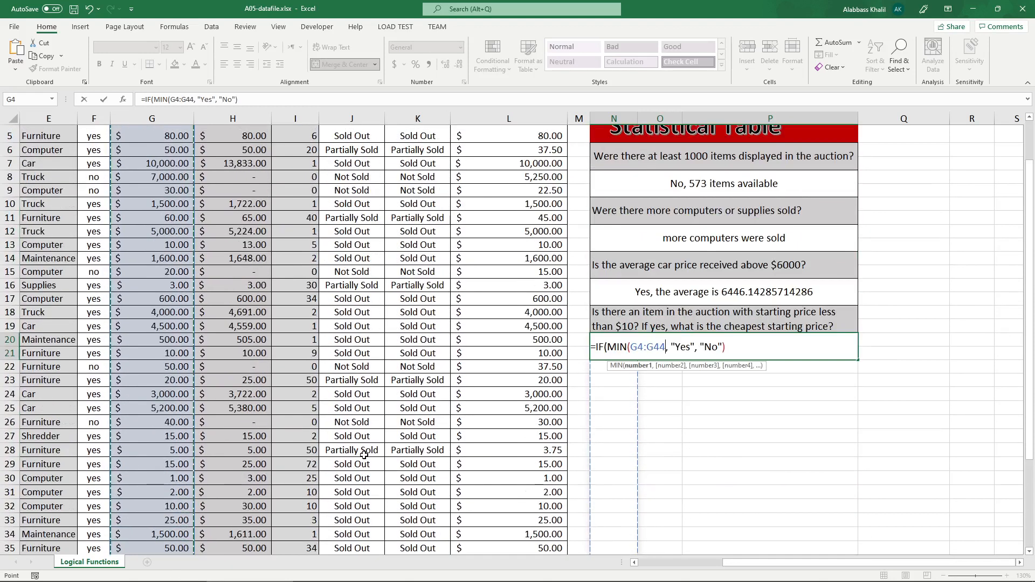
pyautogui.write(')')
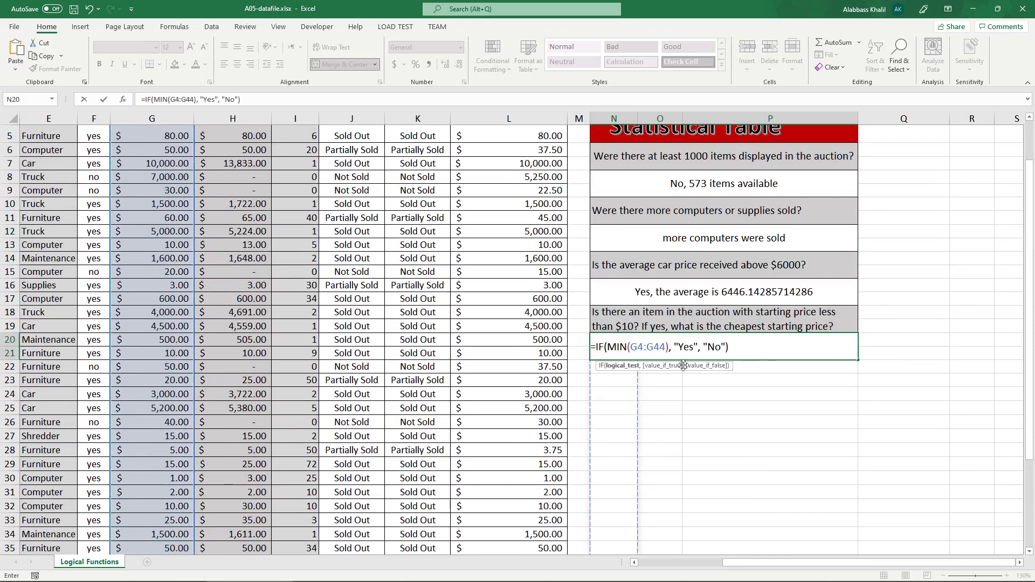
# Strip the IF function and its return values from N20 and enter only =MIN(G4:G44).
pyautogui.press('BackSpace')
pyautogui.click(613, 346)
pyautogui.press('BackSpace')
pyautogui.press('BackSpace')
pyautogui.press('BackSpace')
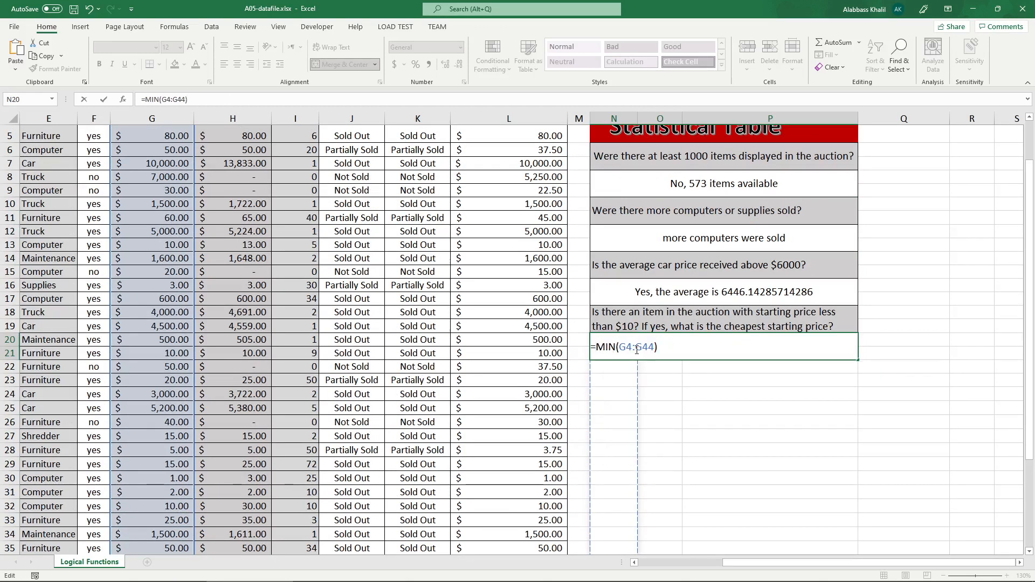
pyautogui.press('Return')
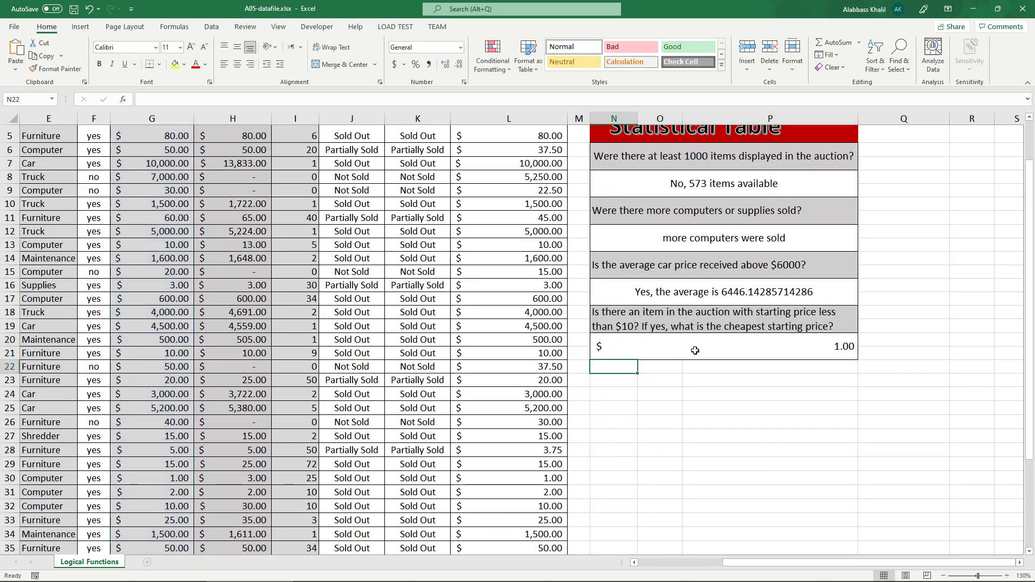
# Wrap N20's MIN(G4:G44) in an IF function with the logical test < 10.
pyautogui.doubleClick(810, 348)
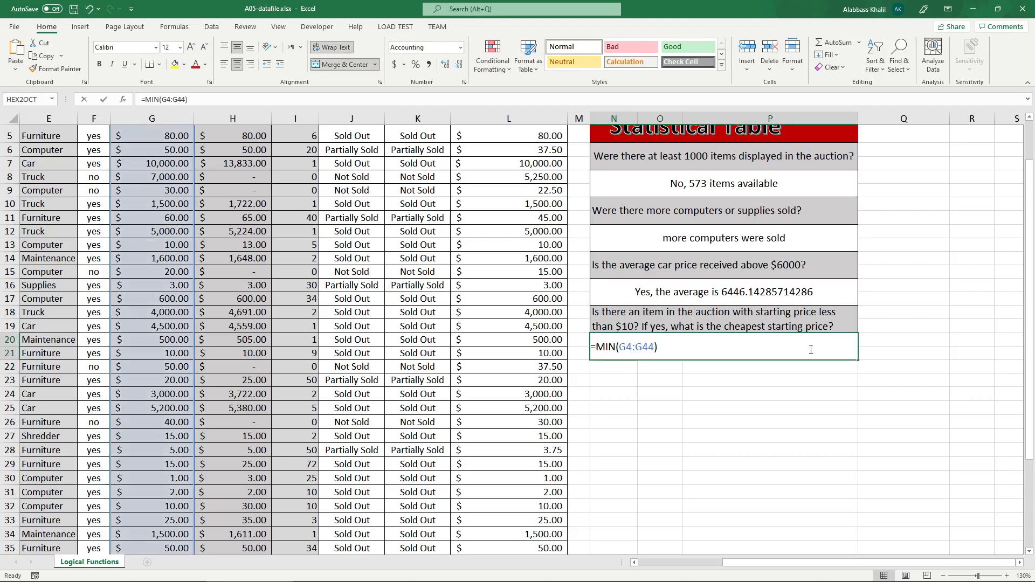
pyautogui.click(592, 347)
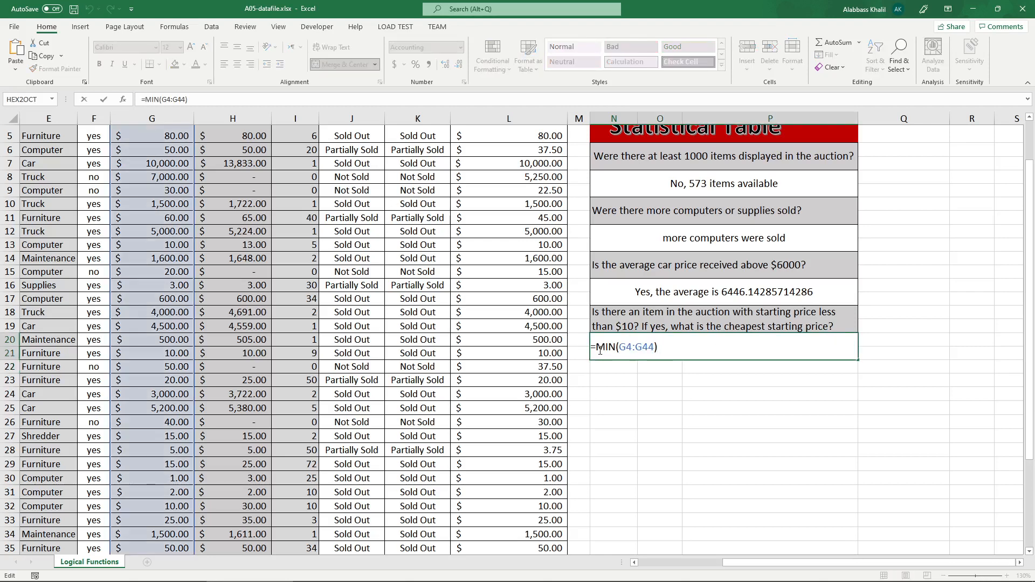
pyautogui.write('IF(')
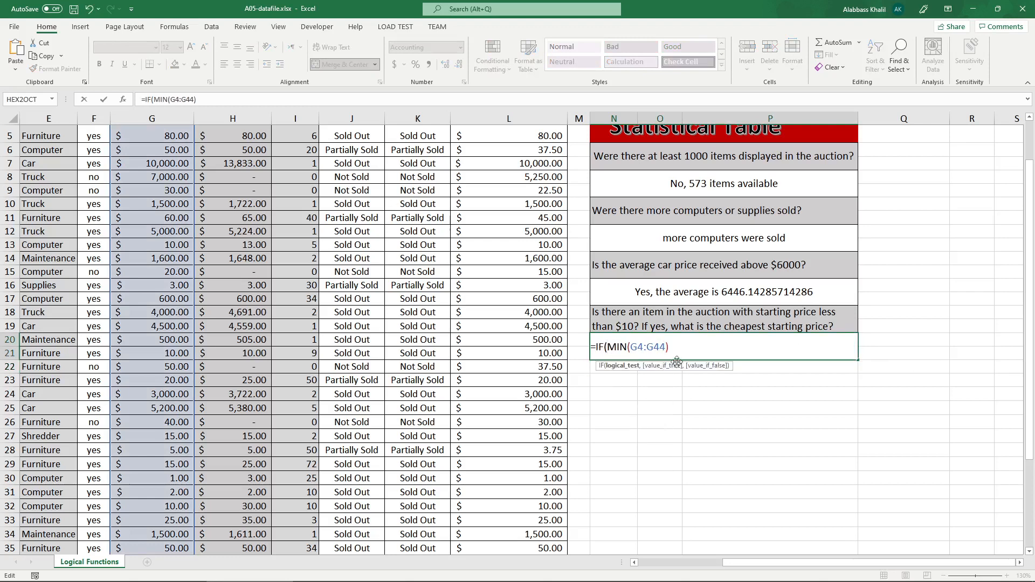
pyautogui.click(691, 344)
pyautogui.write('< 10, "')
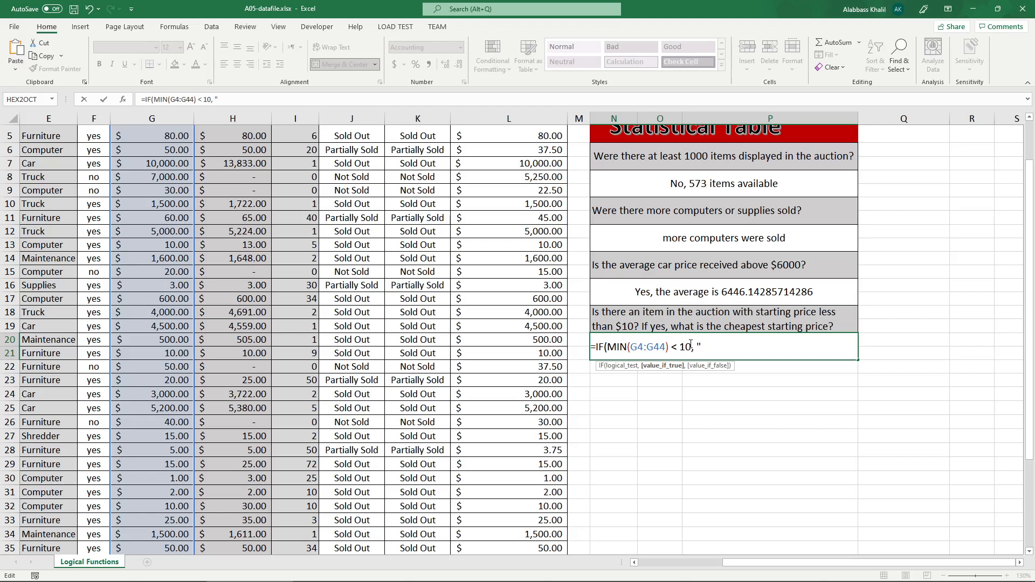
pyautogui.write('Yes,"')
# Complete N20's IF formula to return "Yes, " & MIN(G4:G44) when true and "No" when false.
pyautogui.press('BackSpace')
pyautogui.write('" & MIN(')
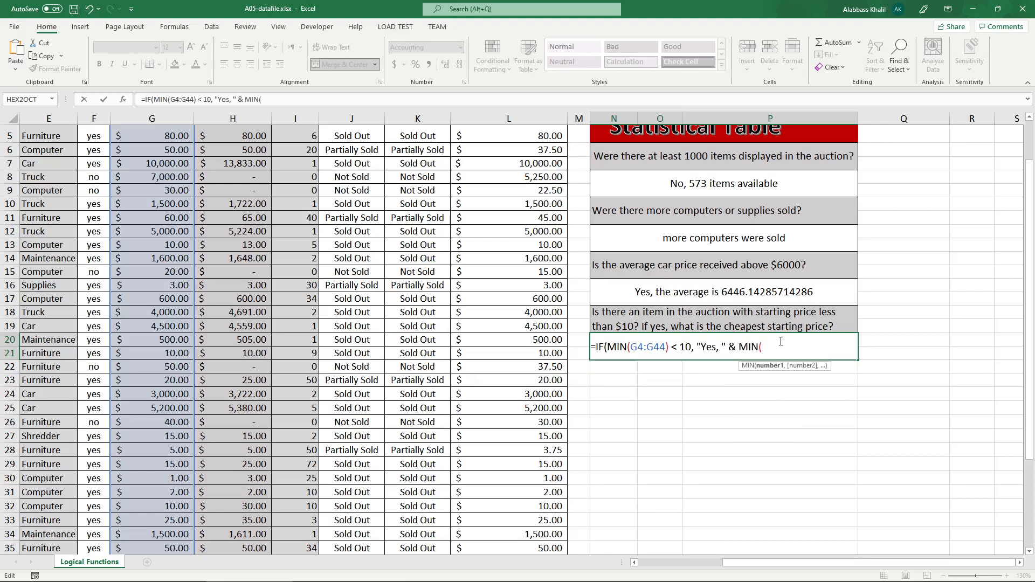
pyautogui.write('G4:G44), ')
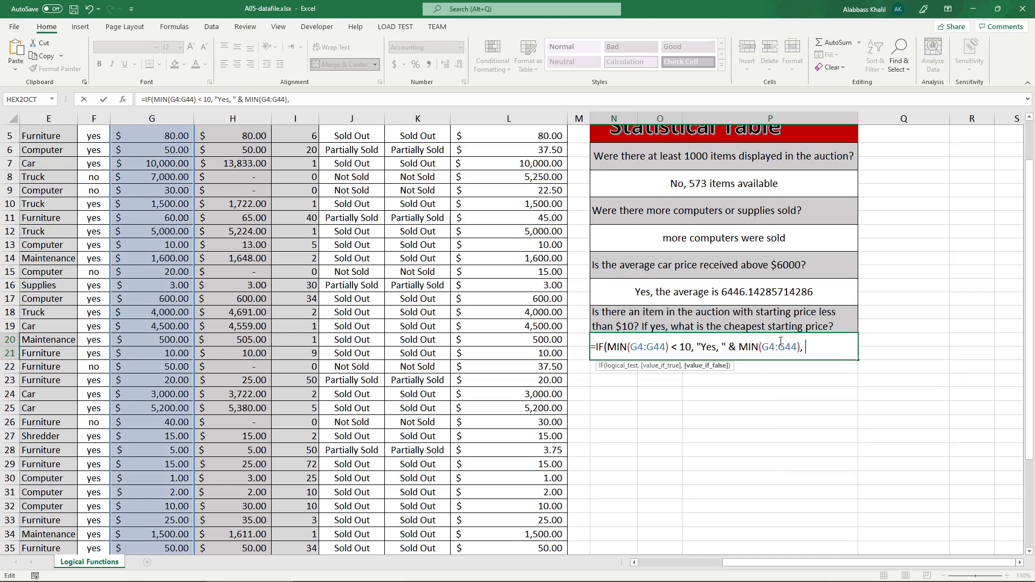
pyautogui.write('"')
pyautogui.write('"No")')
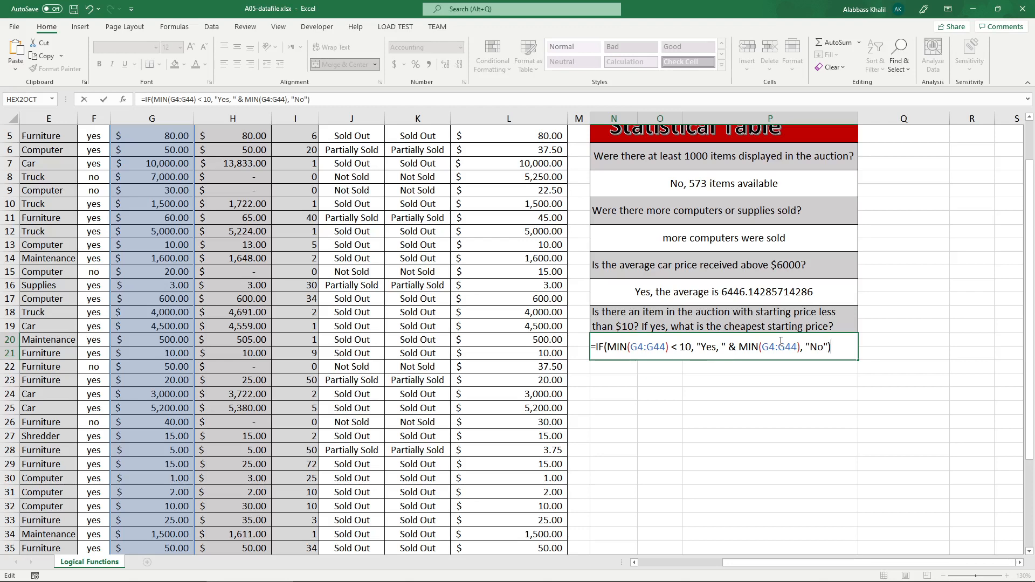
pyautogui.press('Return')
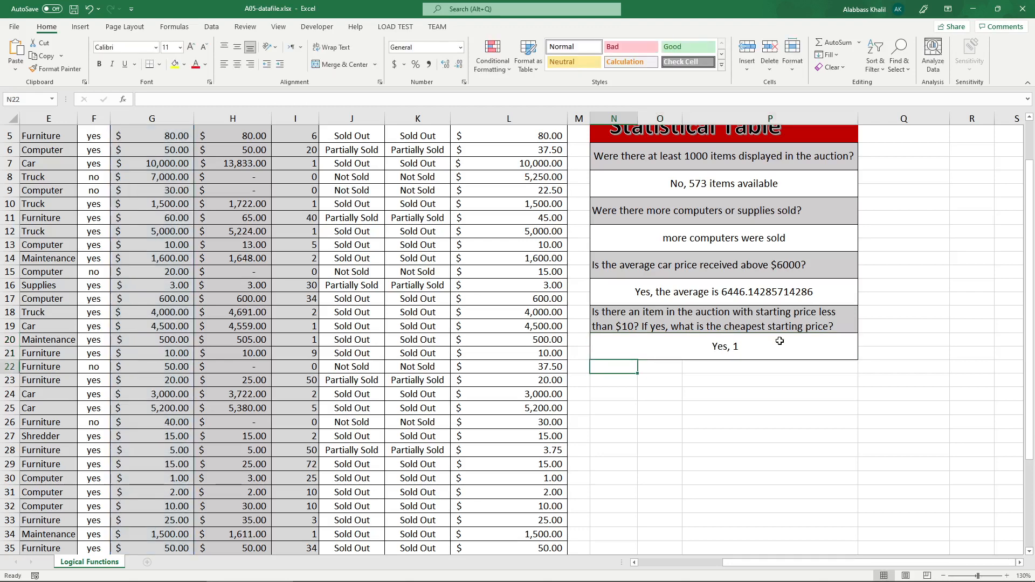
# Extend the true-value text in N20's formula to "Yes, and the cheapest item is $".
pyautogui.doubleClick(780, 341)
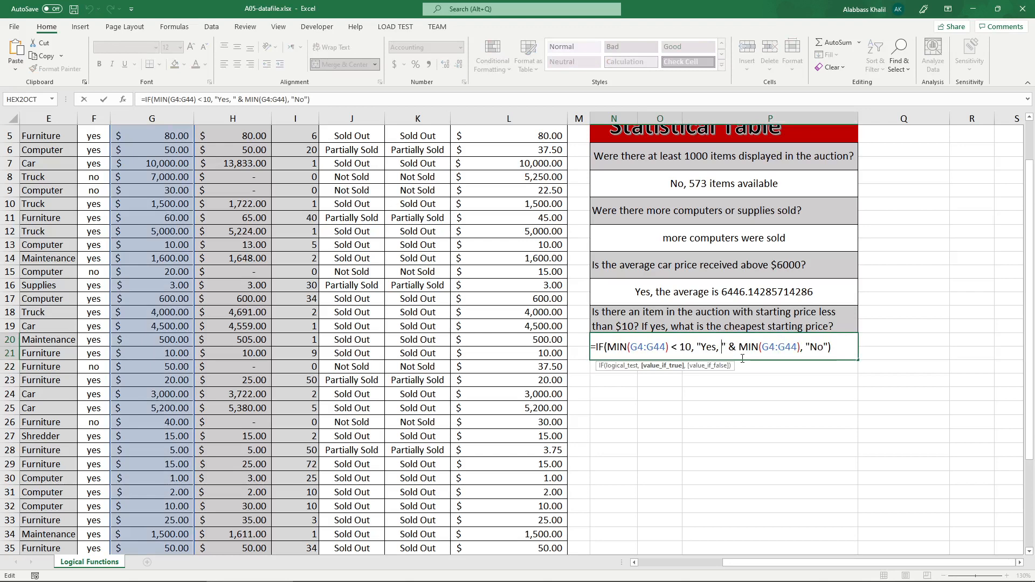
pyautogui.write('and the cheape')
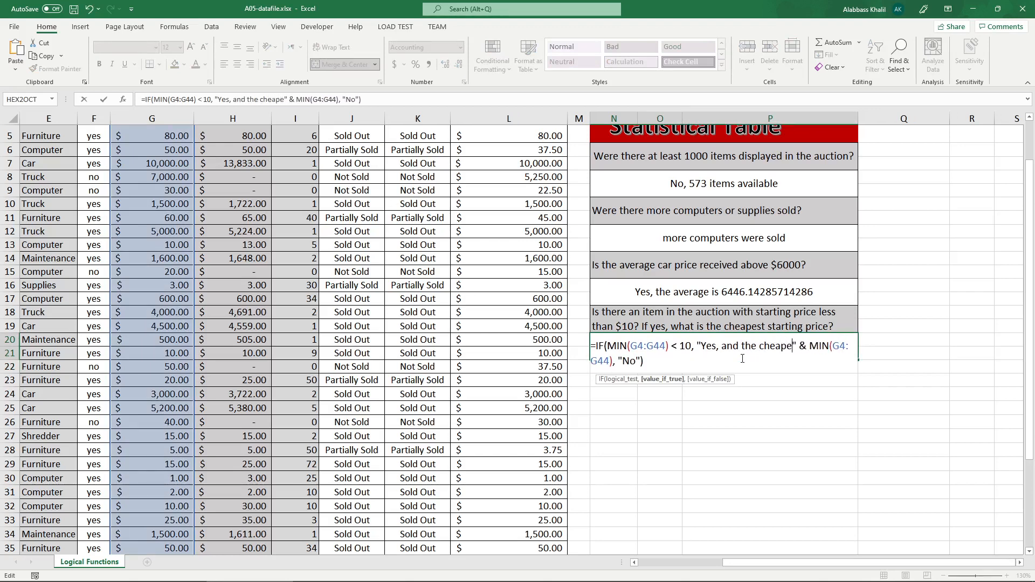
pyautogui.write('st item')
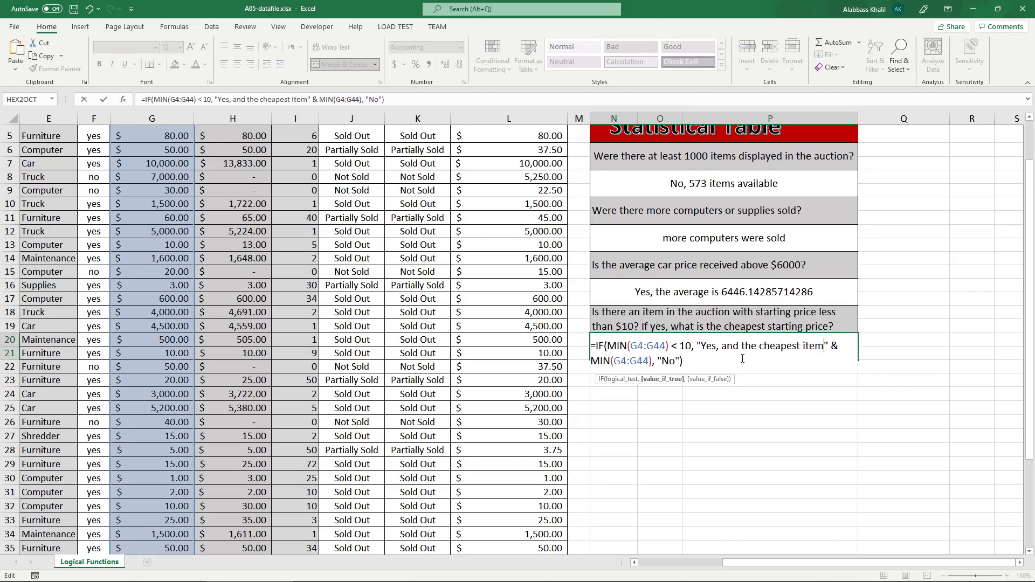
pyautogui.write(' is')
pyautogui.press('Return')
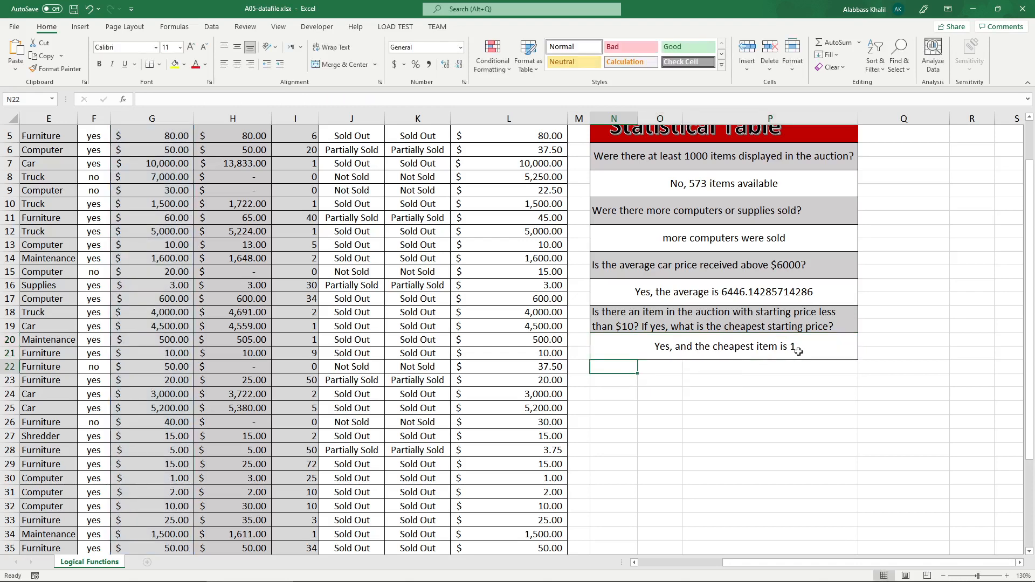
pyautogui.doubleClick(668, 353)
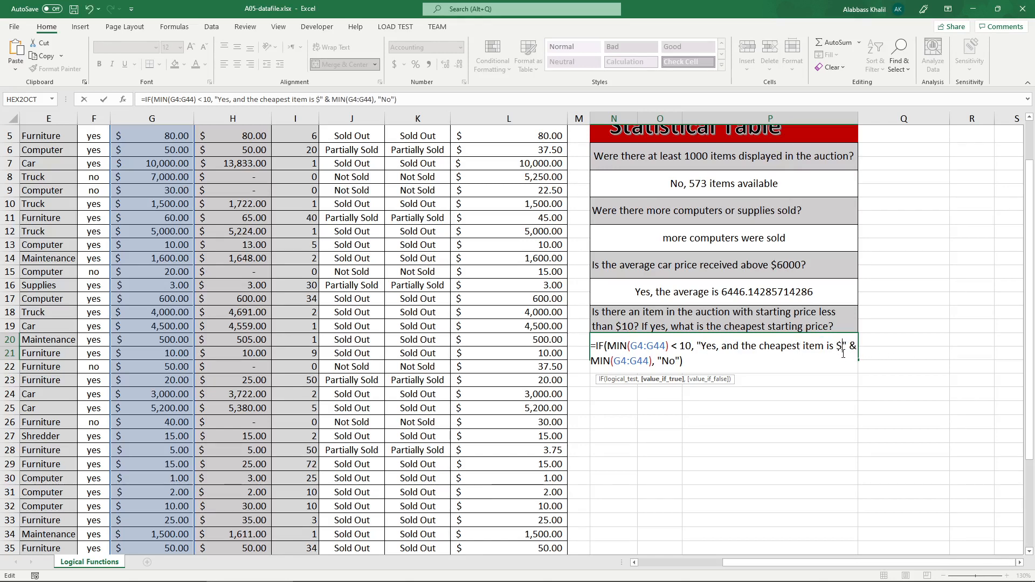
pyautogui.press('Return')
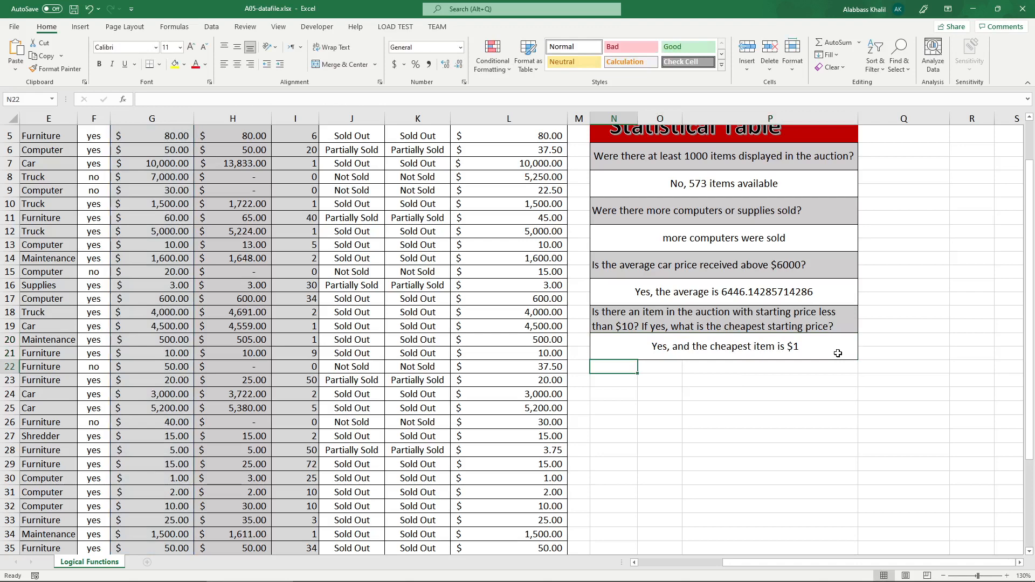
# Add a dollar sign before the average in N16's formula text, after "the average is".
pyautogui.doubleClick(716, 302)
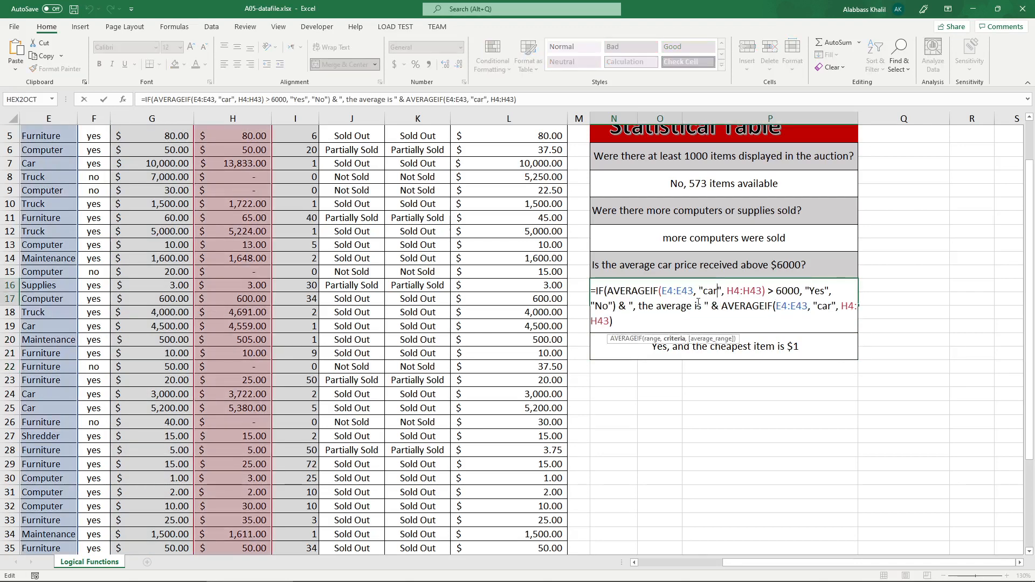
pyautogui.click(705, 306)
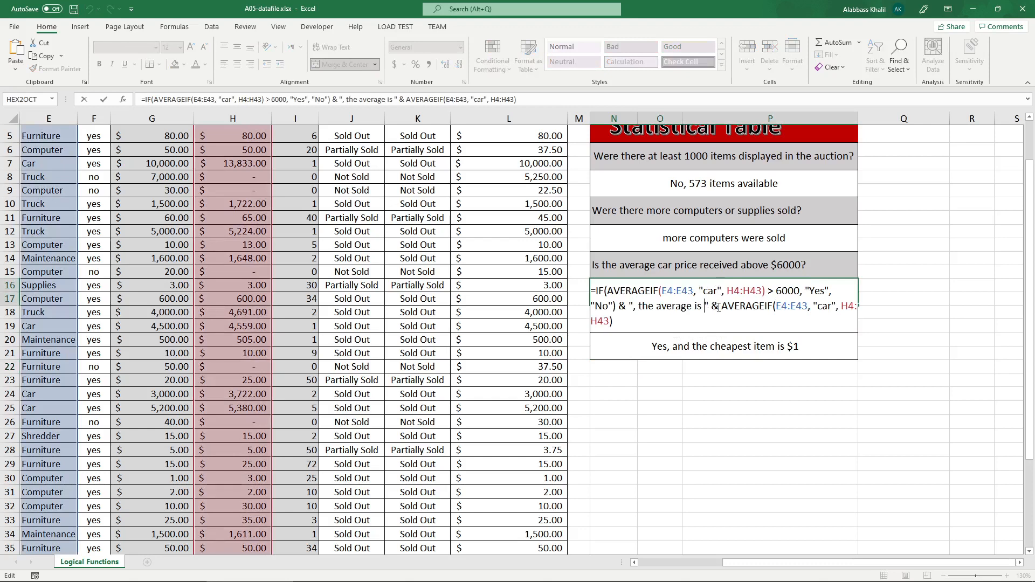
pyautogui.write('$')
pyautogui.press('Return')
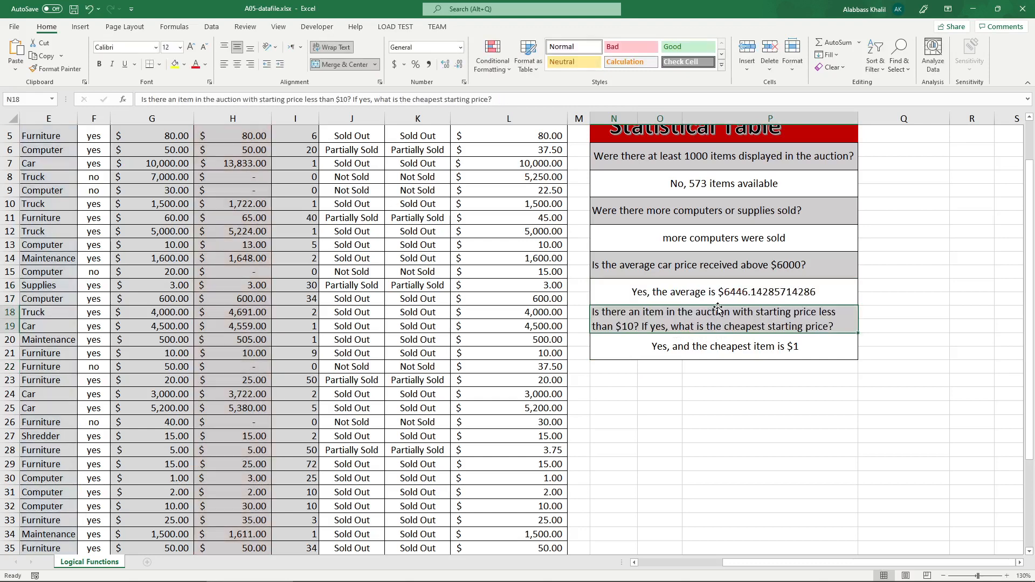
# Set the logical test in N20's IF formula to MIN(G4:G44) < 0 to check the "No" result.
pyautogui.click(810, 344)
pyautogui.doubleClick(793, 346)
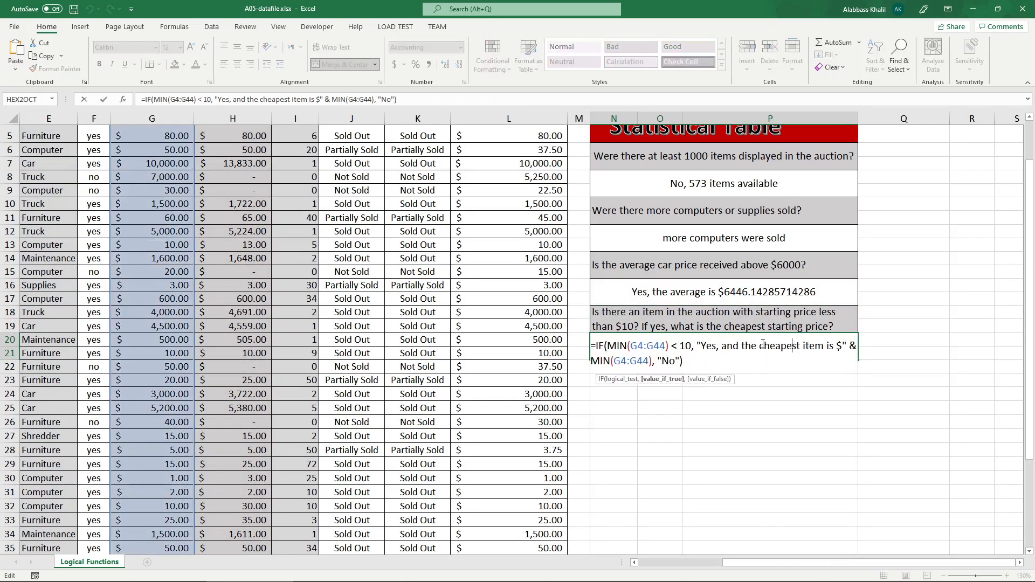
pyautogui.doubleClick(671, 362)
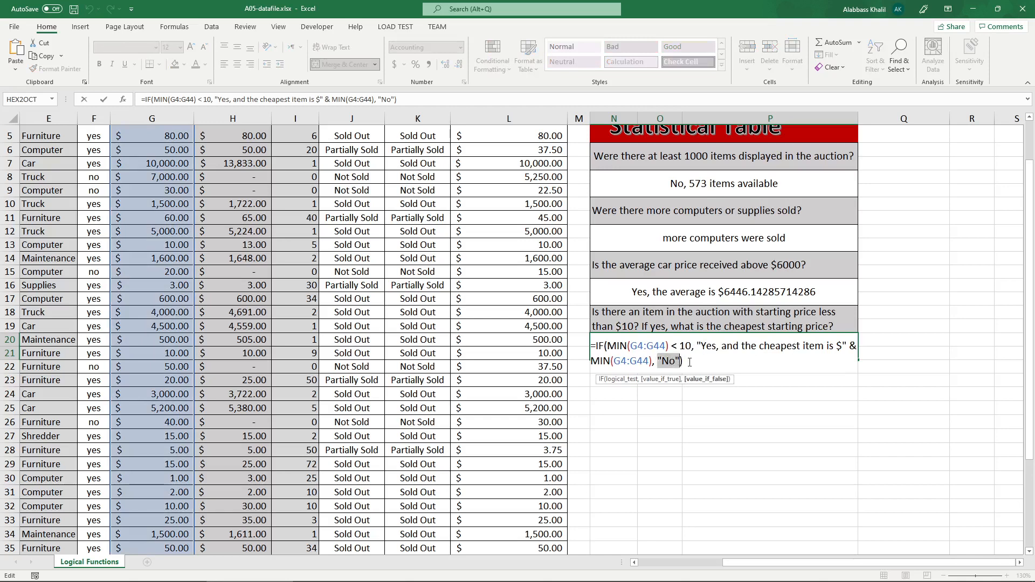
pyautogui.click(683, 347)
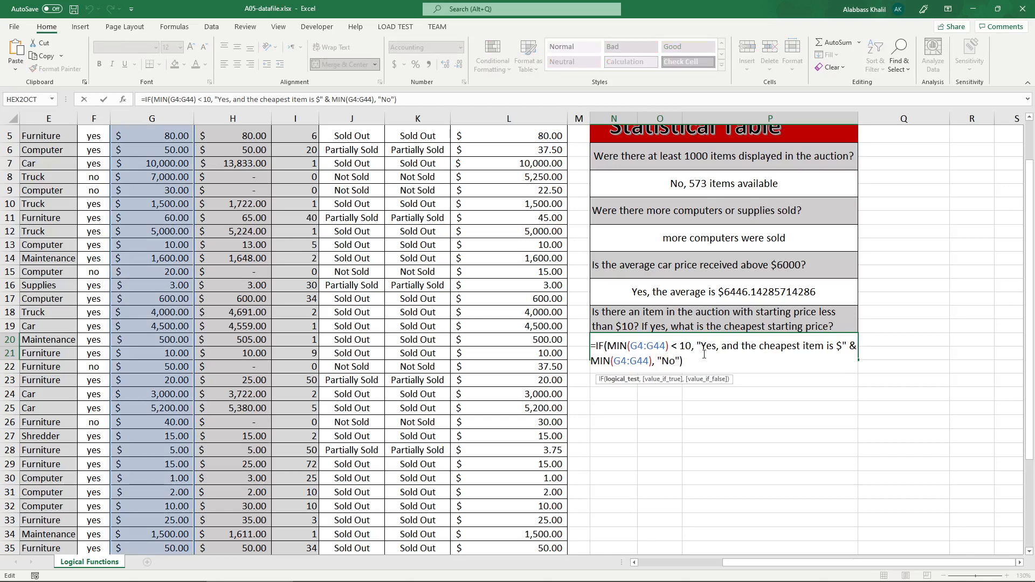
pyautogui.press('Left')
pyautogui.press('BackSpace')
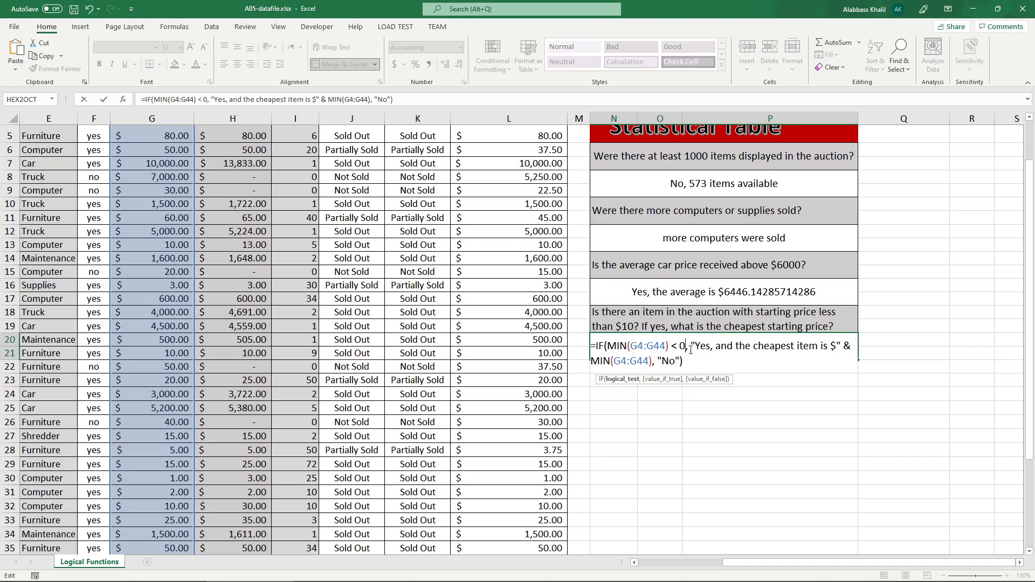
pyautogui.moveTo(680, 346); pyautogui.dragTo(616, 346)
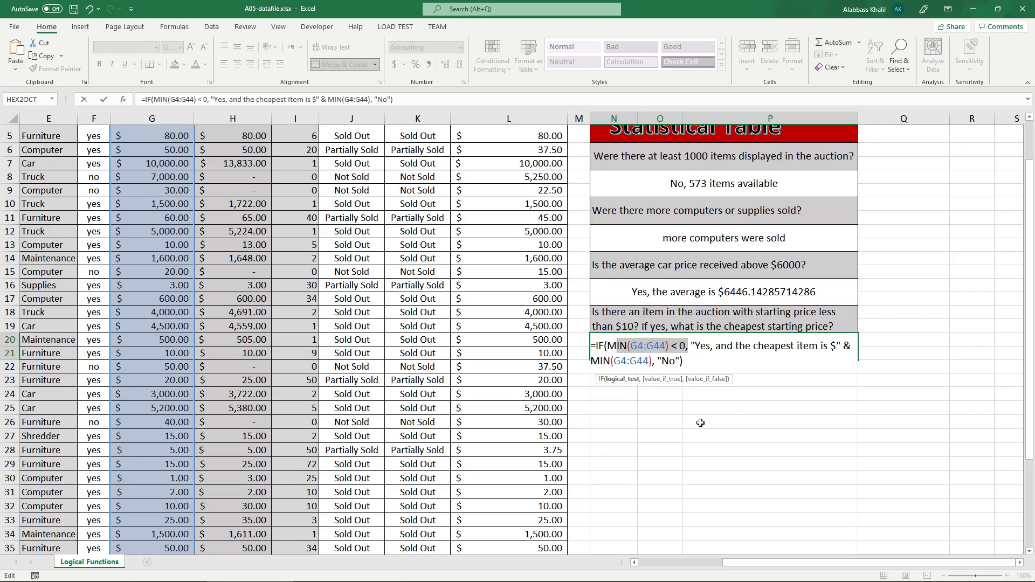
pyautogui.press('Return')
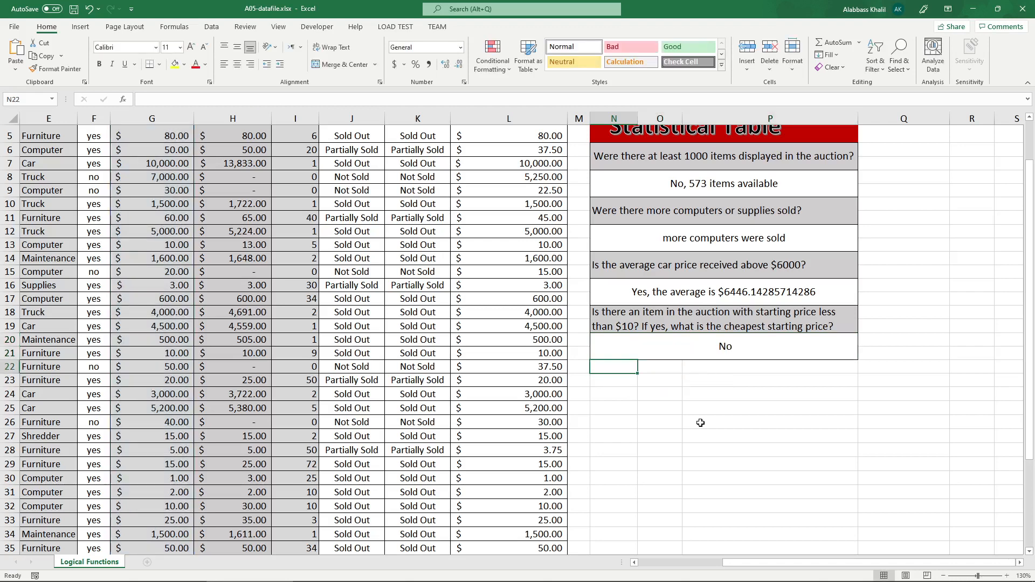
# Set the logical test in N20's IF formula back to MIN(G4:G44) < 10.
pyautogui.doubleClick(688, 346)
pyautogui.click(683, 343)
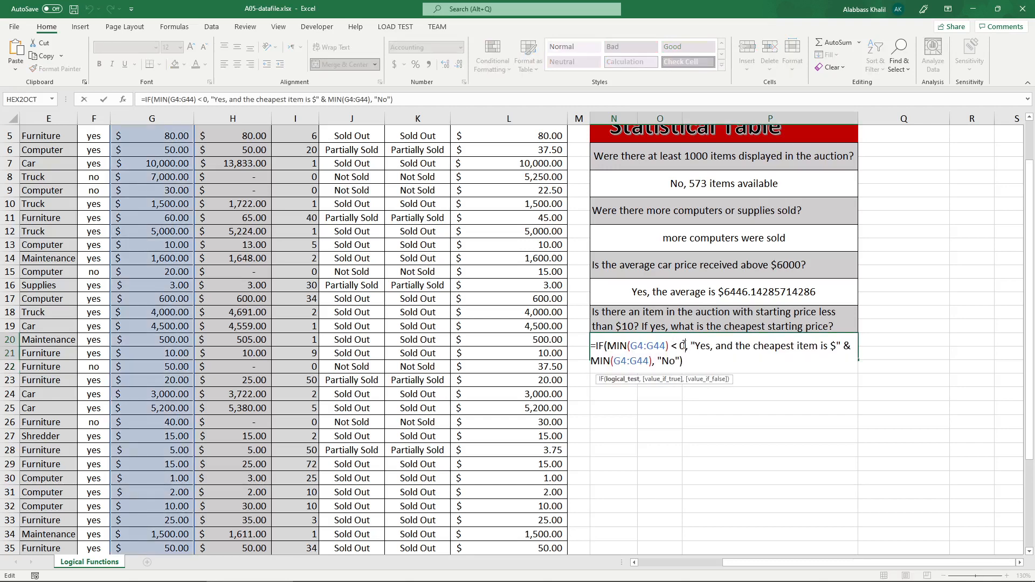
pyautogui.press('BackSpace')
pyautogui.write('1')
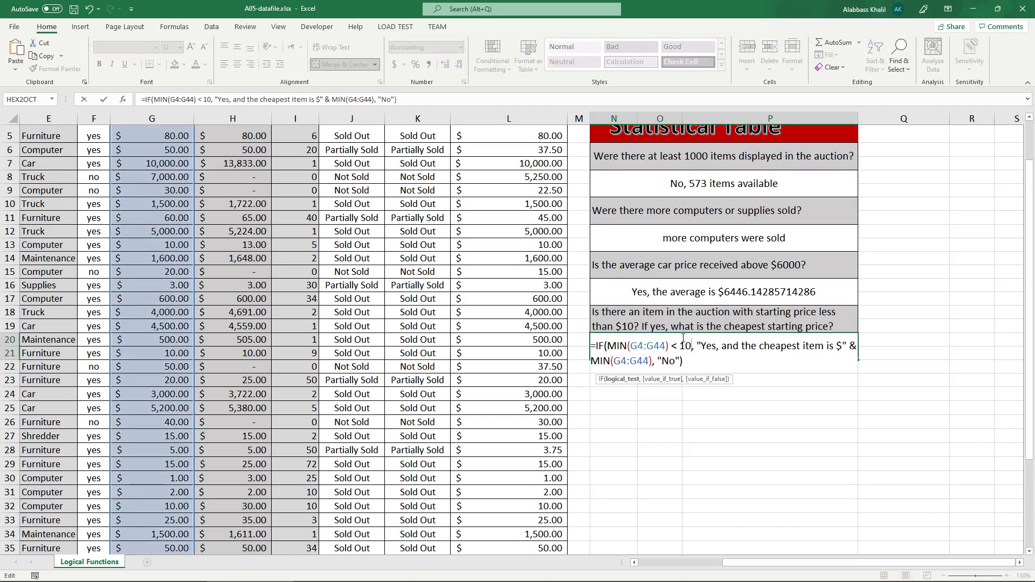
pyautogui.press('Return')
# Fill the answer cells N16 and N8 with the standard light green colour.
pyautogui.click(701, 284)
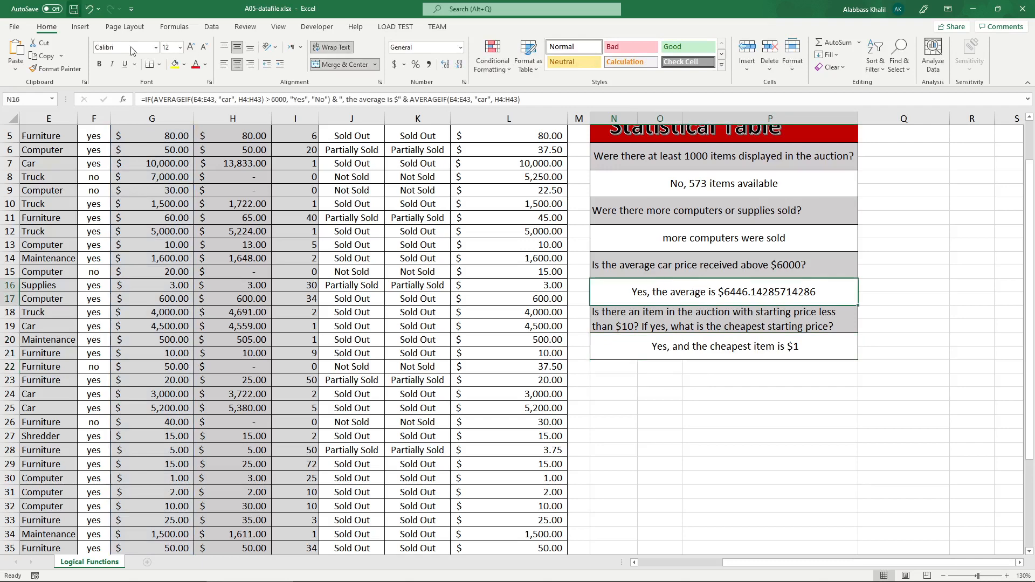
pyautogui.click(184, 64)
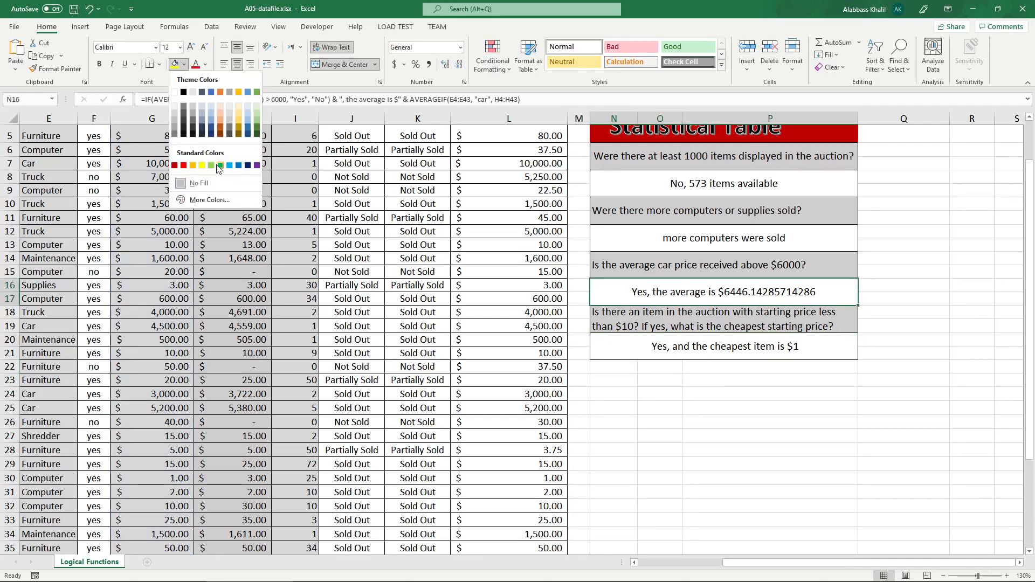
pyautogui.click(211, 165)
pyautogui.click(729, 183)
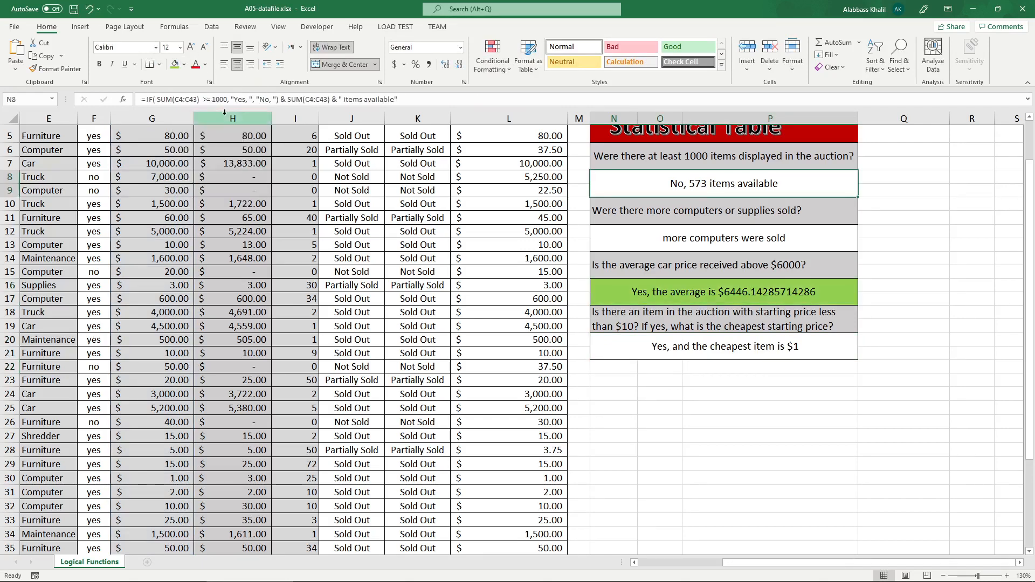
pyautogui.click(174, 64)
# Examine the part joined after IF in N8's formula, N20's formula, and the wording of the question in N18.
pyautogui.doubleClick(779, 183)
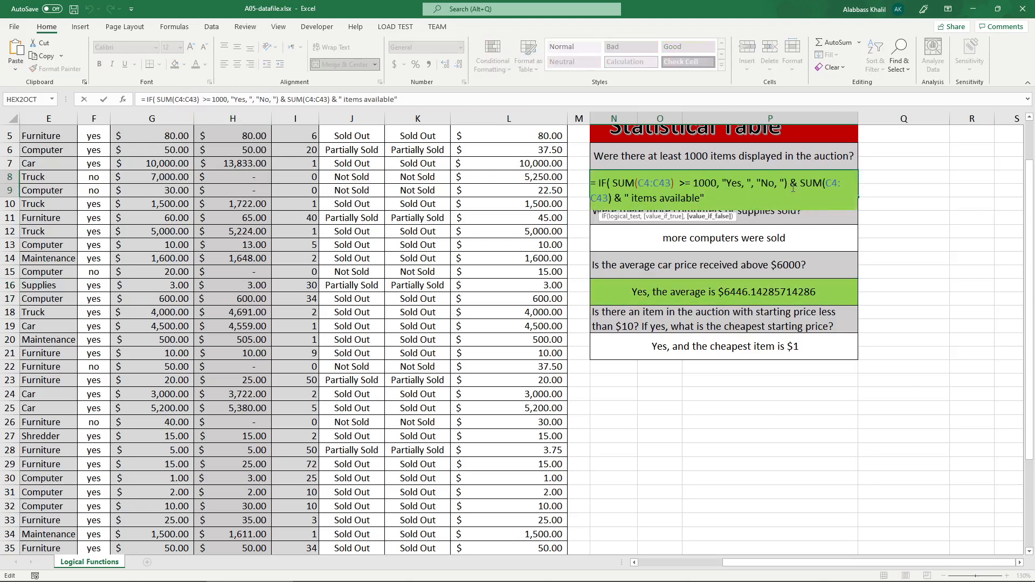
pyautogui.moveTo(793, 187); pyautogui.dragTo(819, 205)
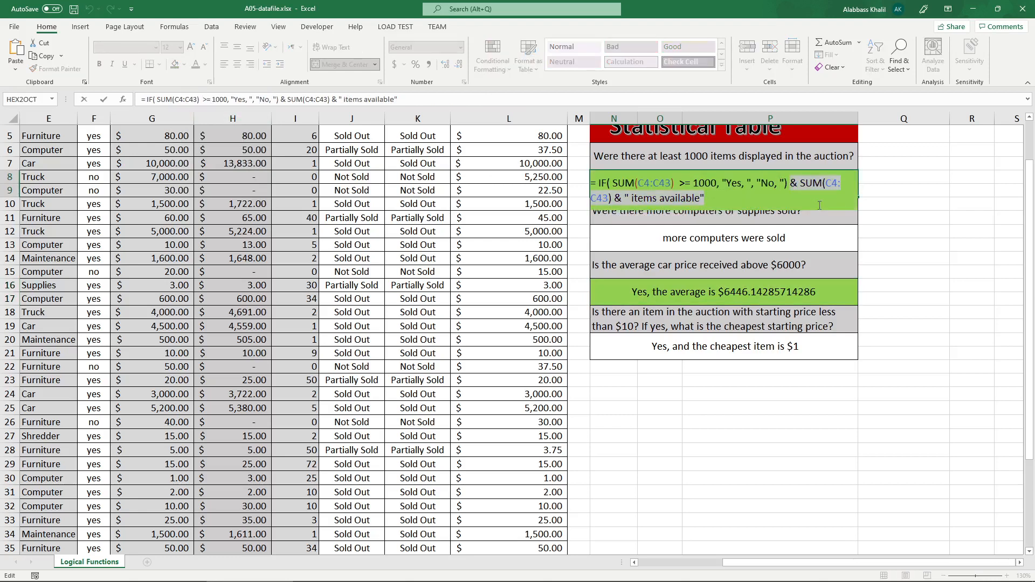
pyautogui.press('Return')
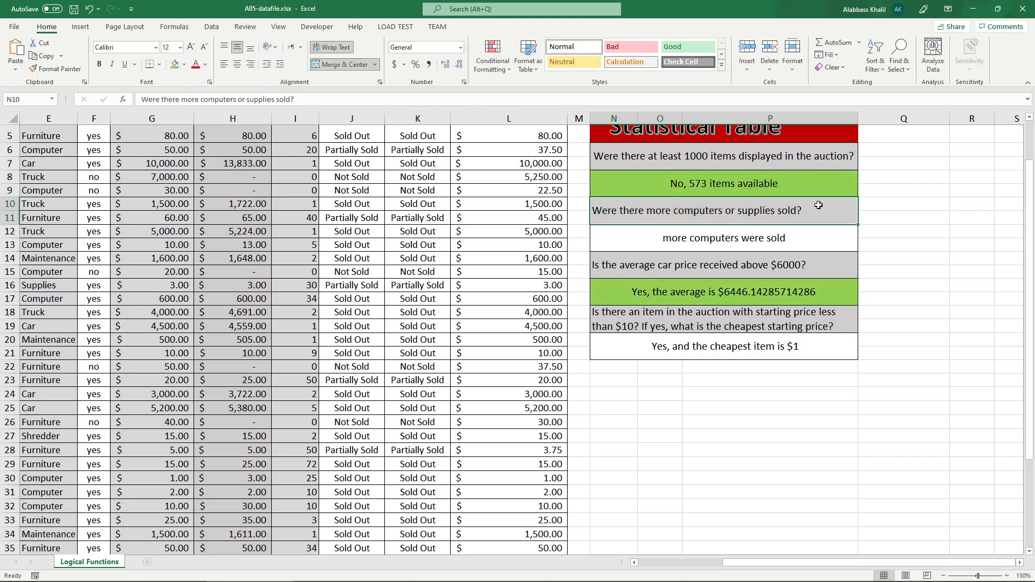
pyautogui.doubleClick(741, 355)
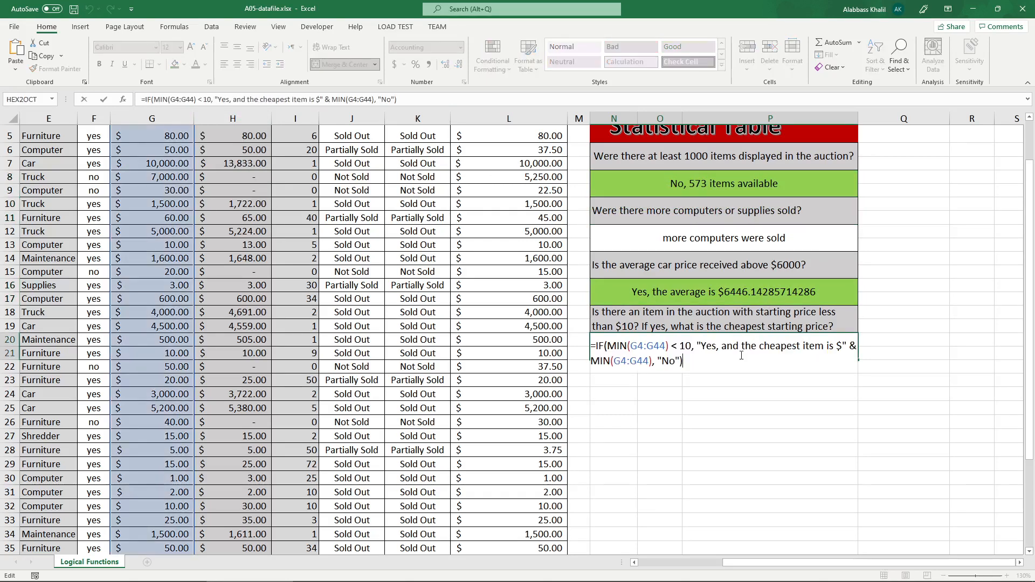
pyautogui.click(654, 328)
pyautogui.doubleClick(653, 328)
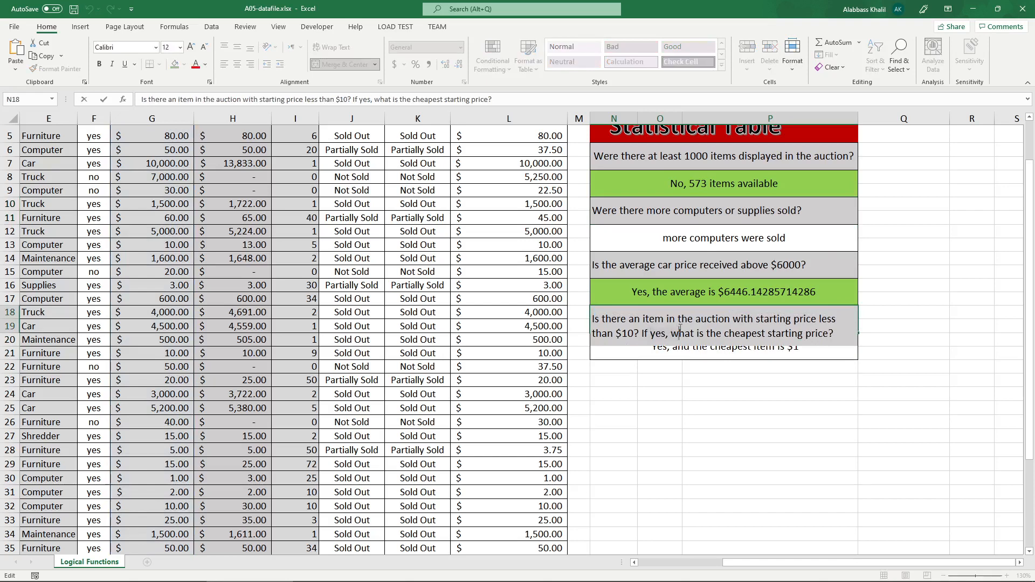
pyautogui.click(840, 335)
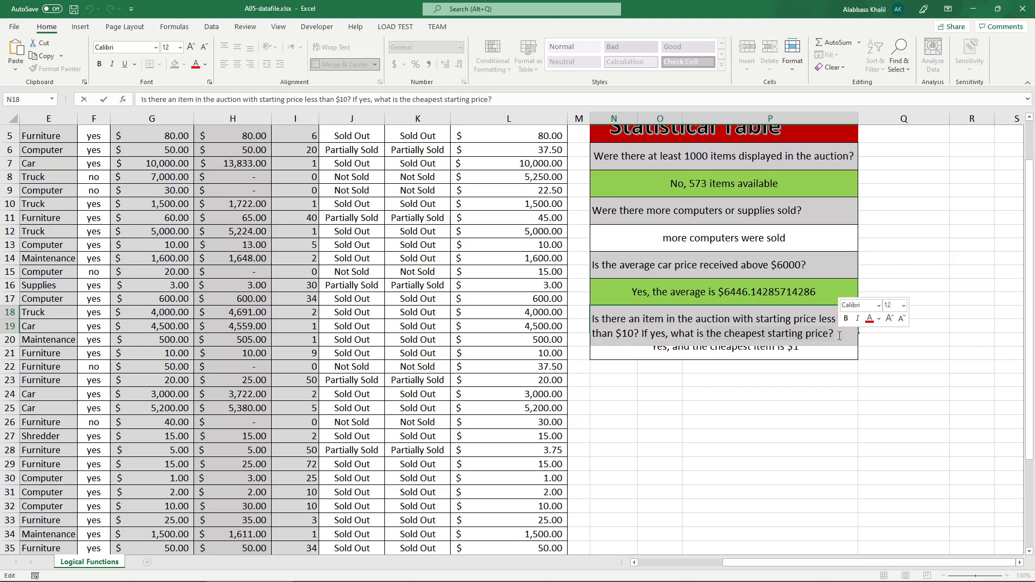
pyautogui.press('Return')
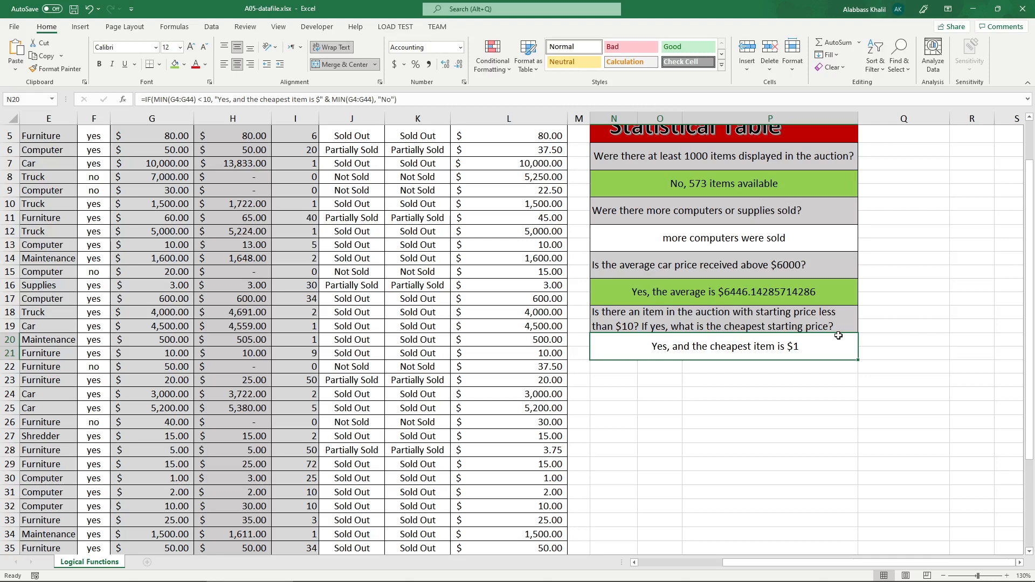
# Append "If no, get me max" to the question in N18 and increase row 19's height to fit the full text.
pyautogui.doubleClick(831, 326)
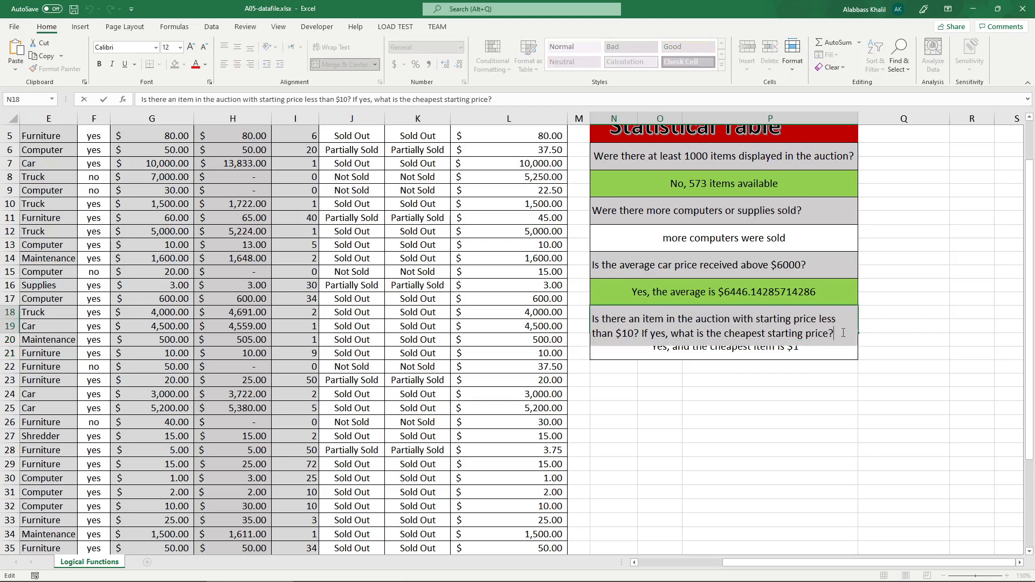
pyautogui.write('If no, get me max')
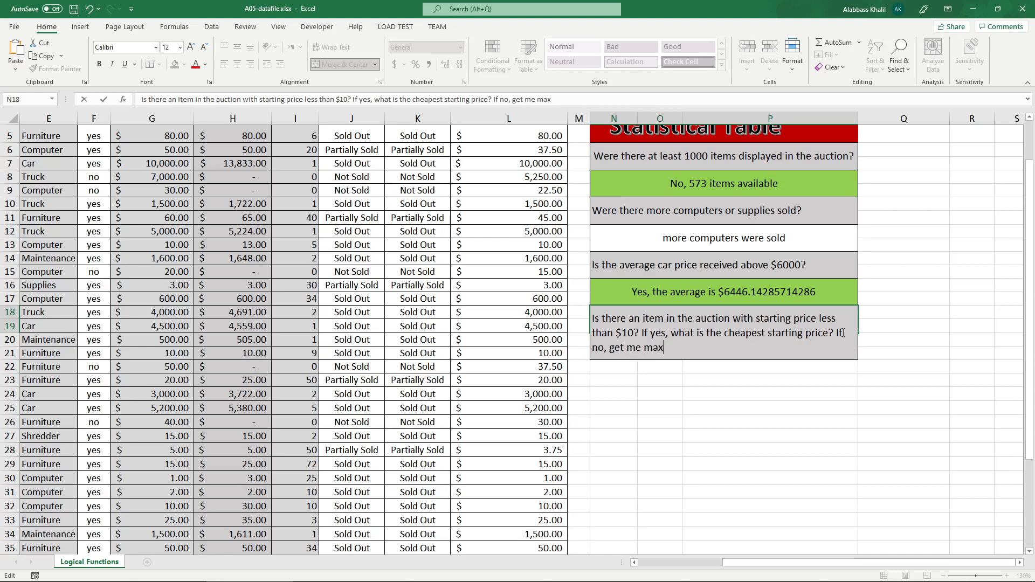
pyautogui.press('Return')
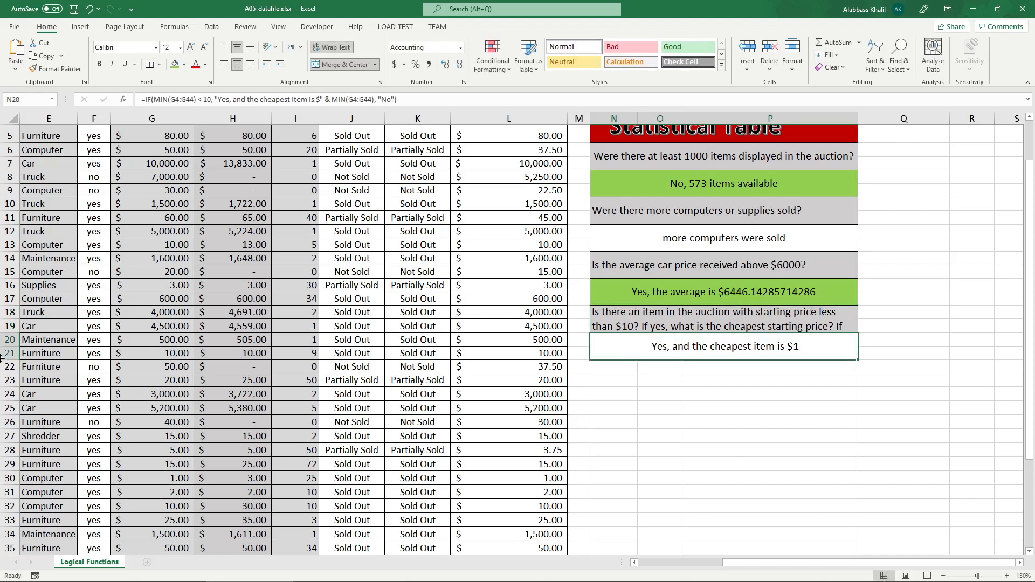
pyautogui.moveTo(13, 335); pyautogui.dragTo(13, 358)
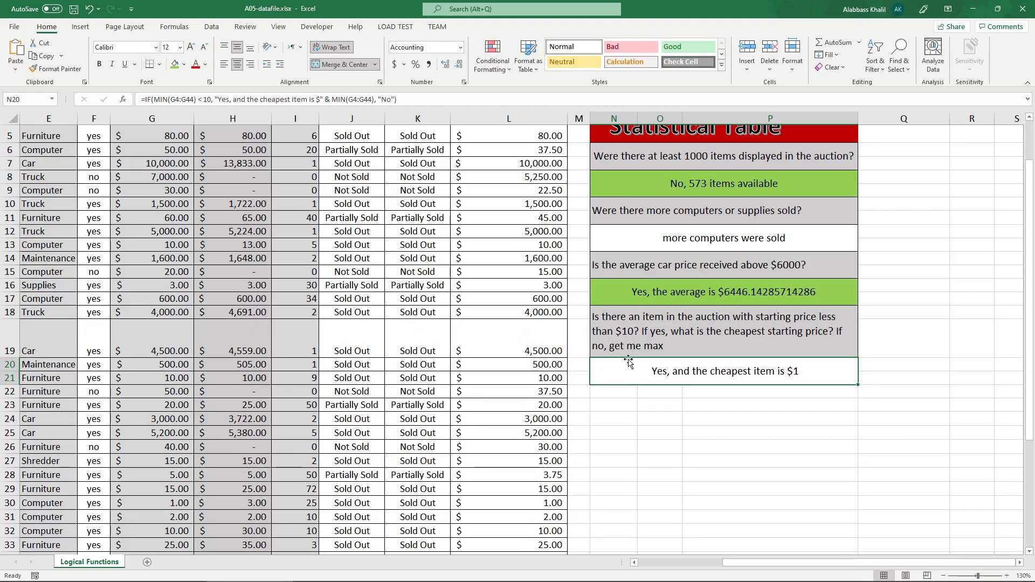
# Change the false-value text in N20's IF formula to "No, " and add an & operator after it.
pyautogui.click(681, 345)
pyautogui.doubleClick(681, 377)
pyautogui.write(', " ')
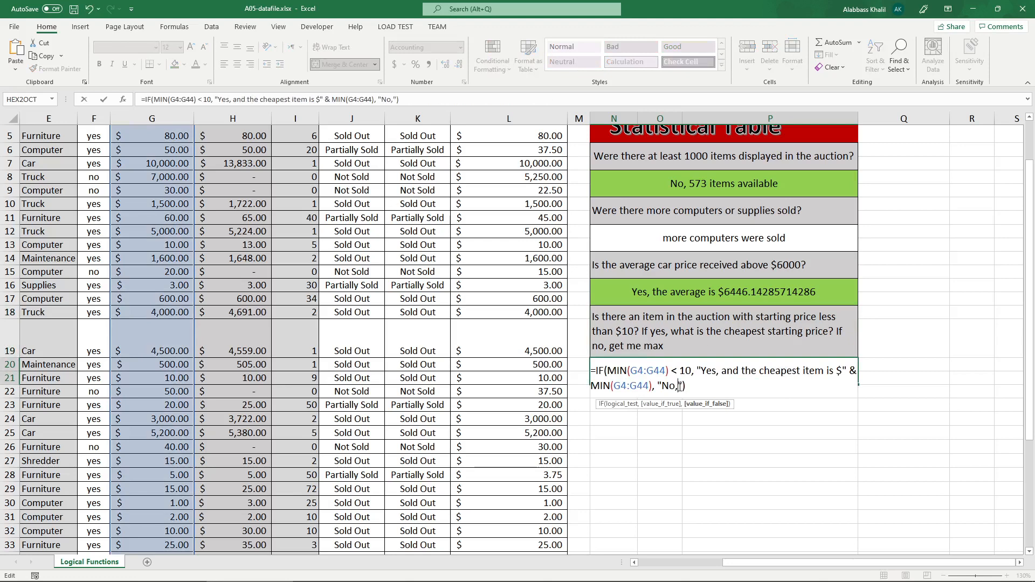
pyautogui.write('&')
pyautogui.hotkey('shift', 'space')
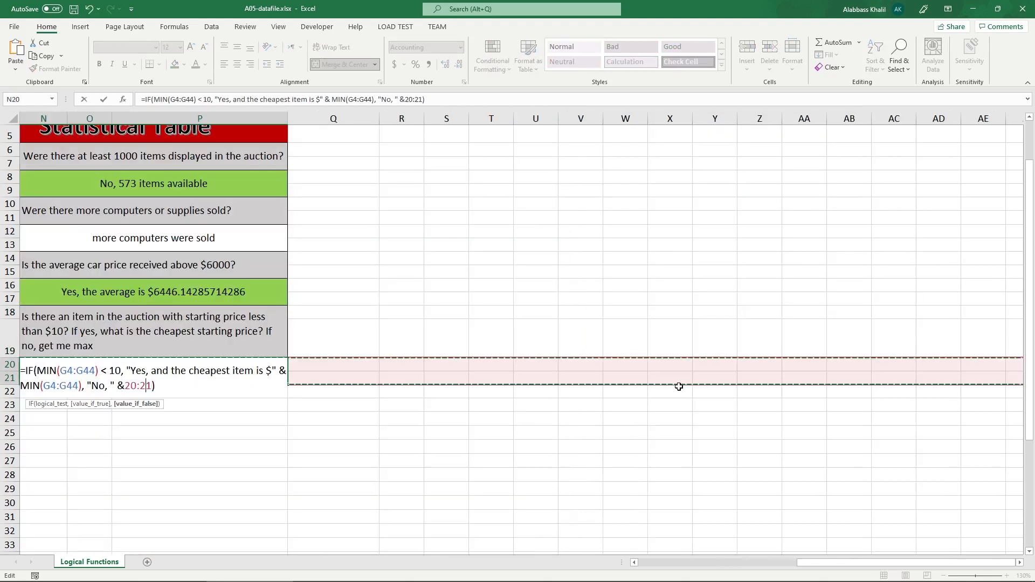
pyautogui.press('BackSpace')
pyautogui.press('BackSpace')
pyautogui.press('BackSpace')
pyautogui.press('BackSpace')
pyautogui.press('BackSpace')
# Join MAX(G4:G44) to the "No, " text in N20's formula, close the IF function and commit it.
pyautogui.write('max')
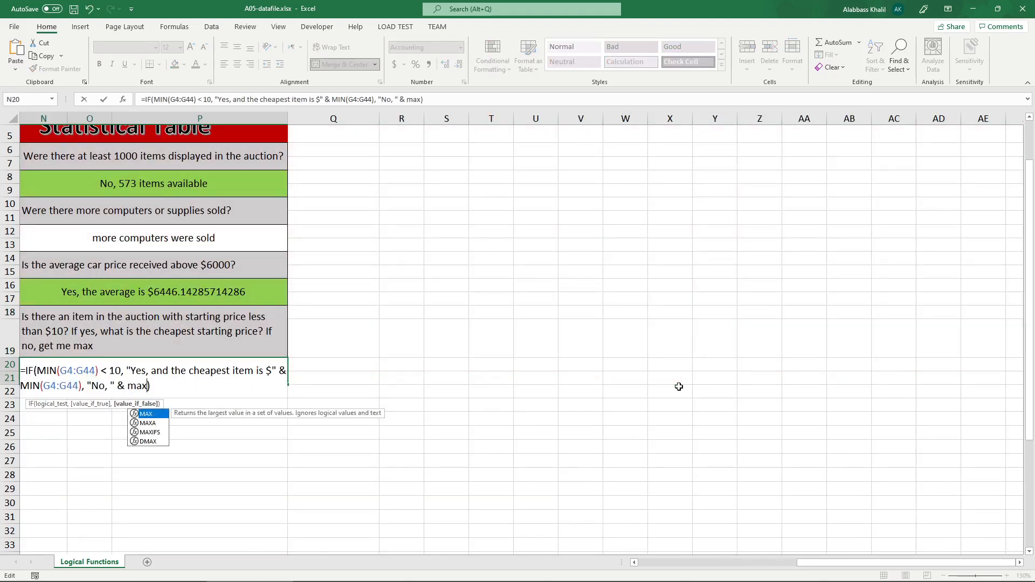
pyautogui.press('Tab')
pyautogui.write('G4:')
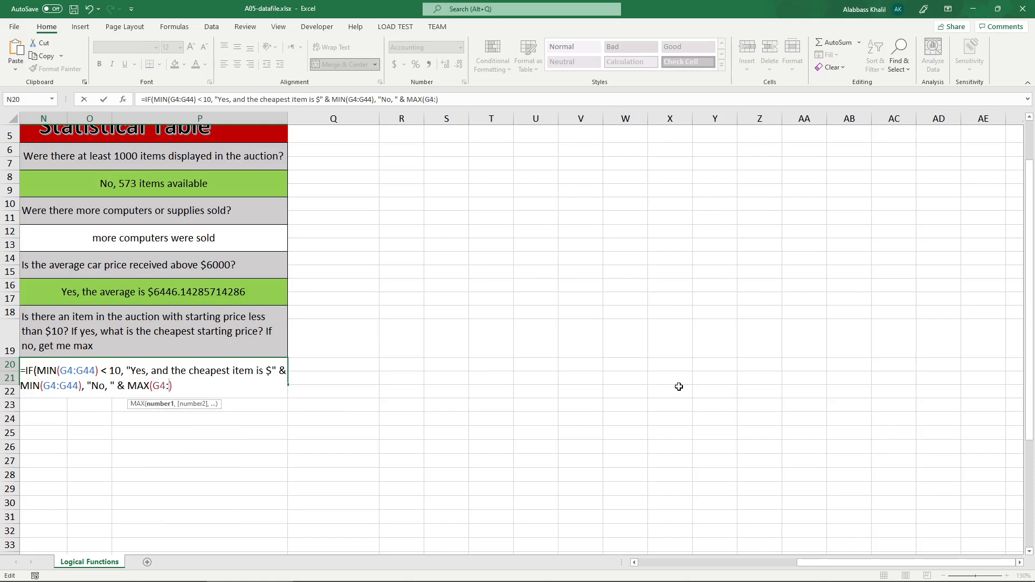
pyautogui.write('g44')
pyautogui.press('BackSpace')
pyautogui.press('BackSpace')
pyautogui.press('BackSpace')
pyautogui.write('G')
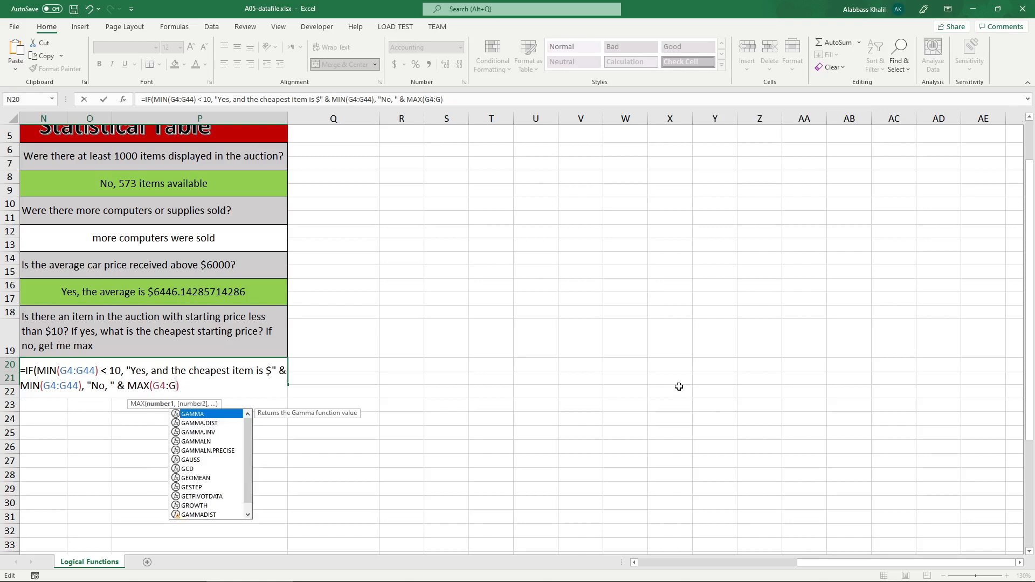
pyautogui.write('44)(')
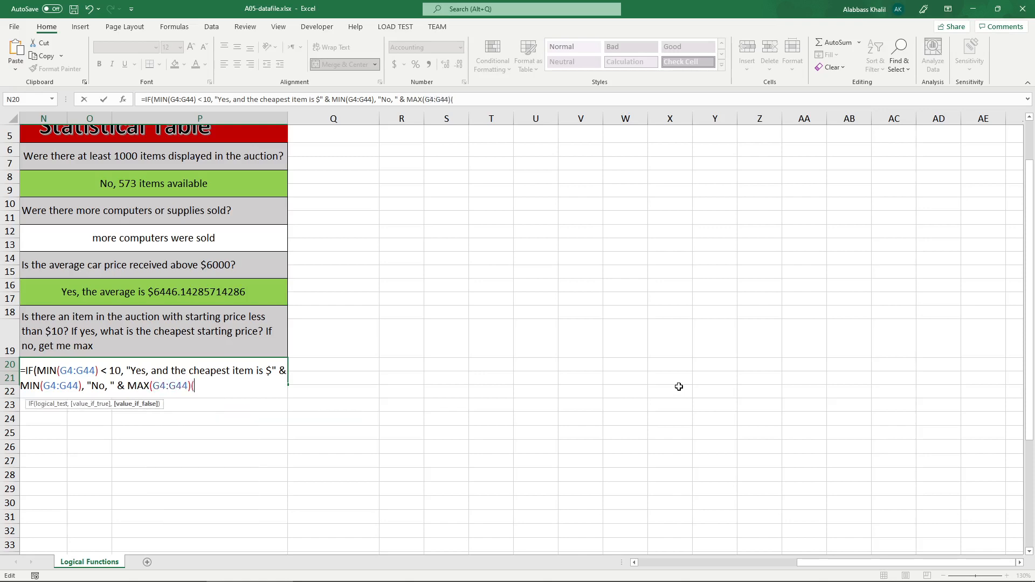
pyautogui.press('BackSpace')
pyautogui.write(')')
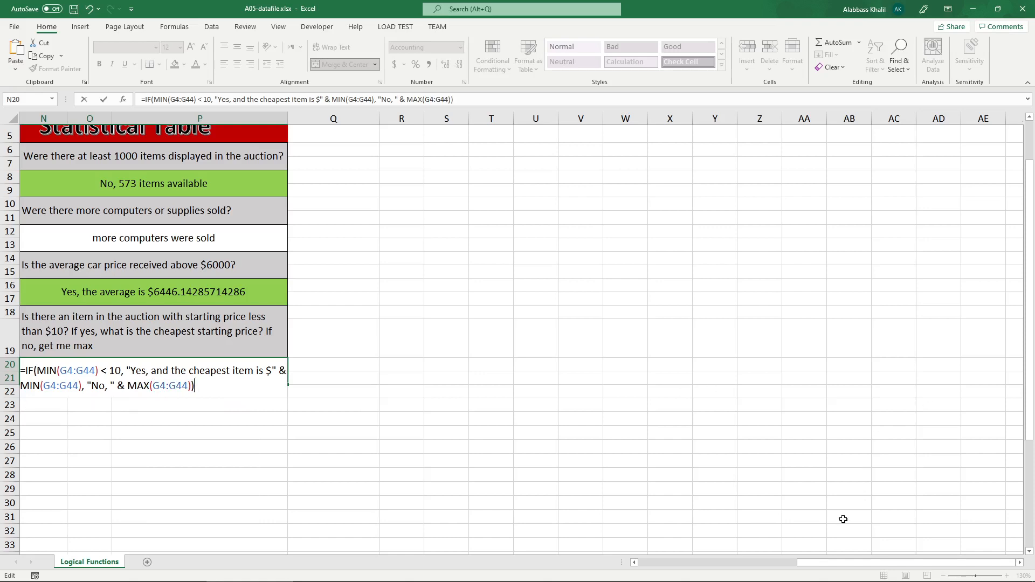
pyautogui.moveTo(814, 561); pyautogui.dragTo(745, 562)
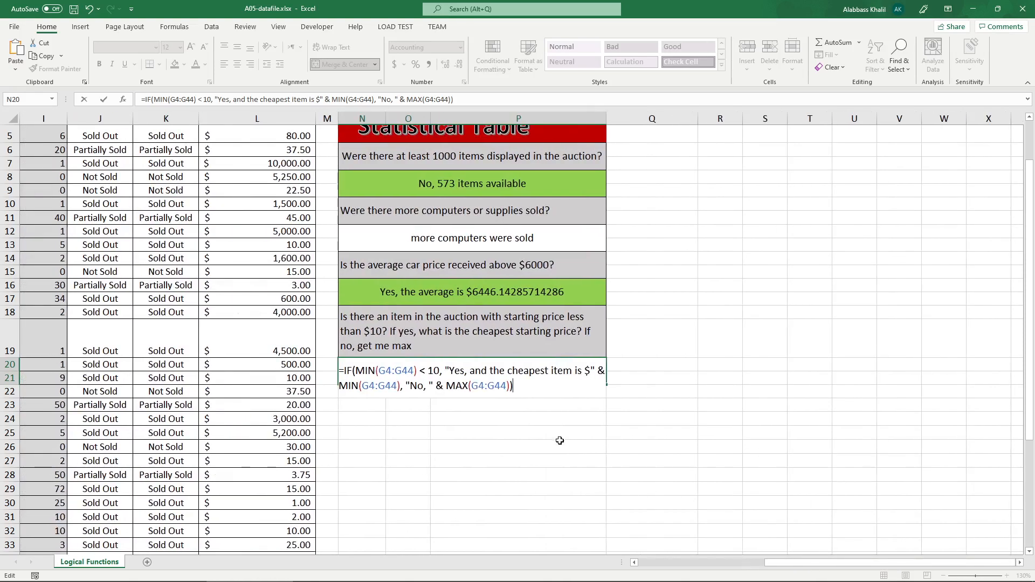
pyautogui.press('Return')
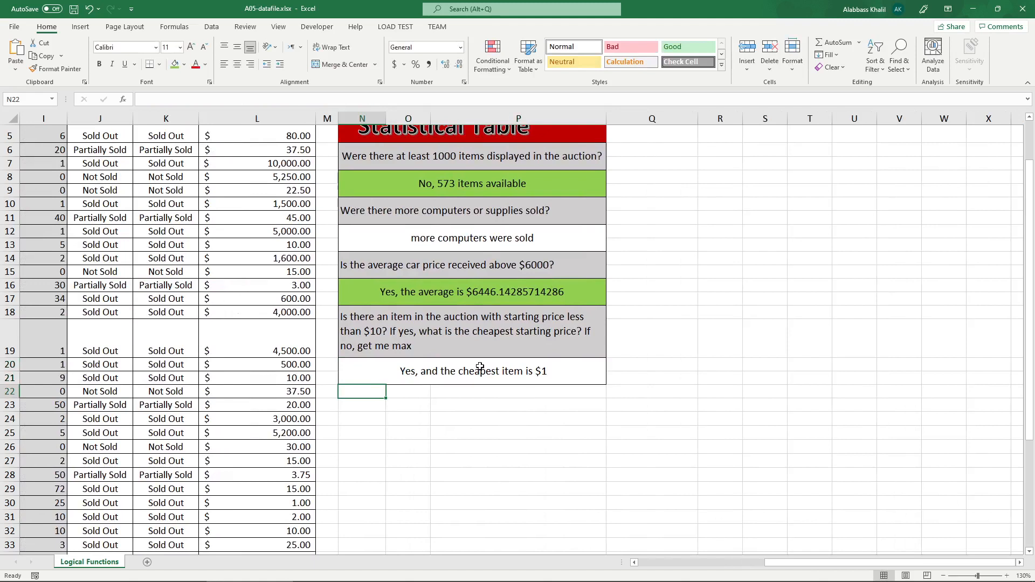
# Change N20's logical test to MIN(G4:G44) < 0 to check the "No, " & MAX(G4:G44) result.
pyautogui.doubleClick(464, 371)
pyautogui.click(431, 371)
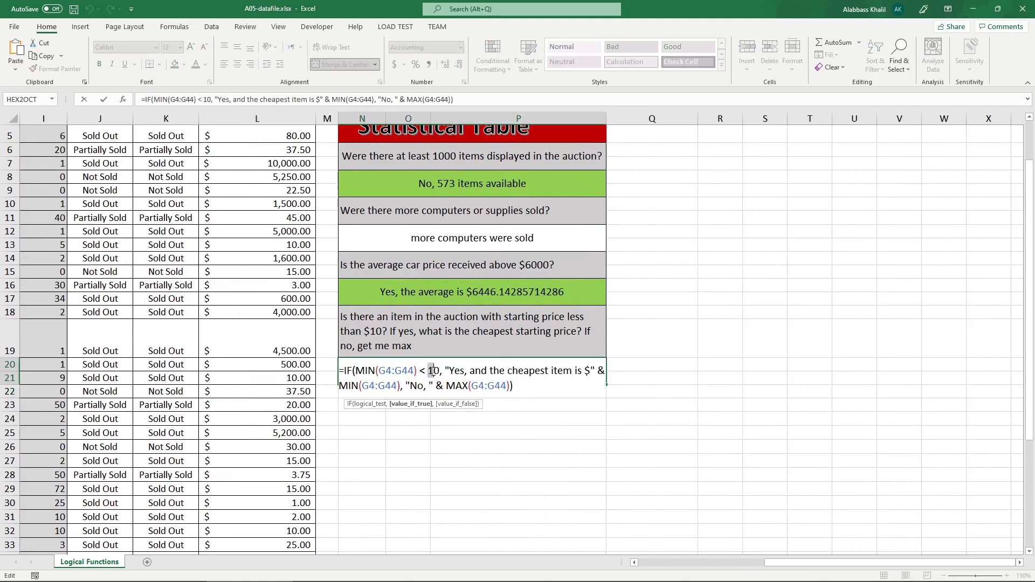
pyautogui.press('Delete')
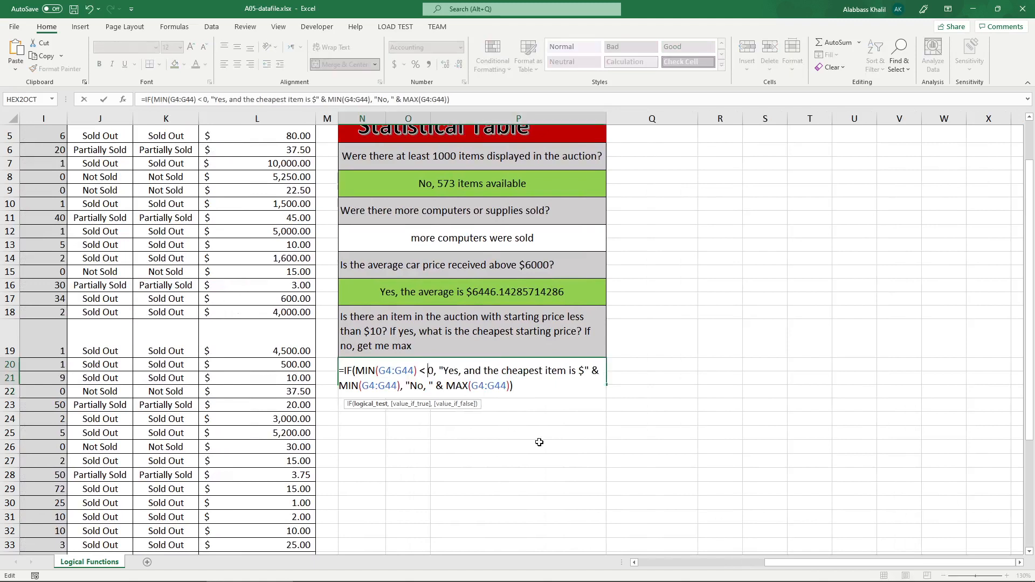
pyautogui.press('Return')
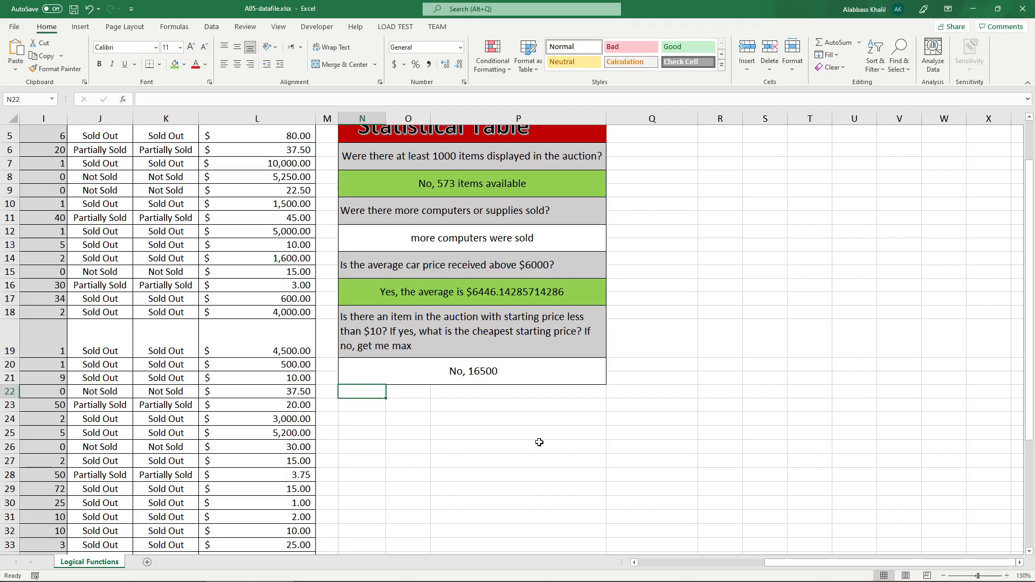
# Set the logical test in N20's IF formula back to MIN(G4:G44) < 10.
pyautogui.doubleClick(451, 371)
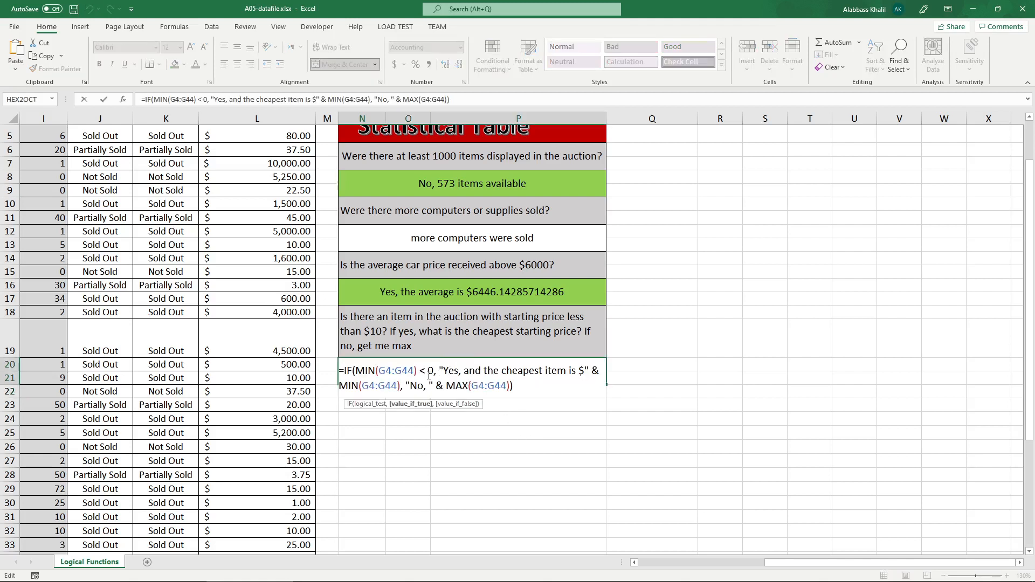
pyautogui.write('1')
pyautogui.press('Return')
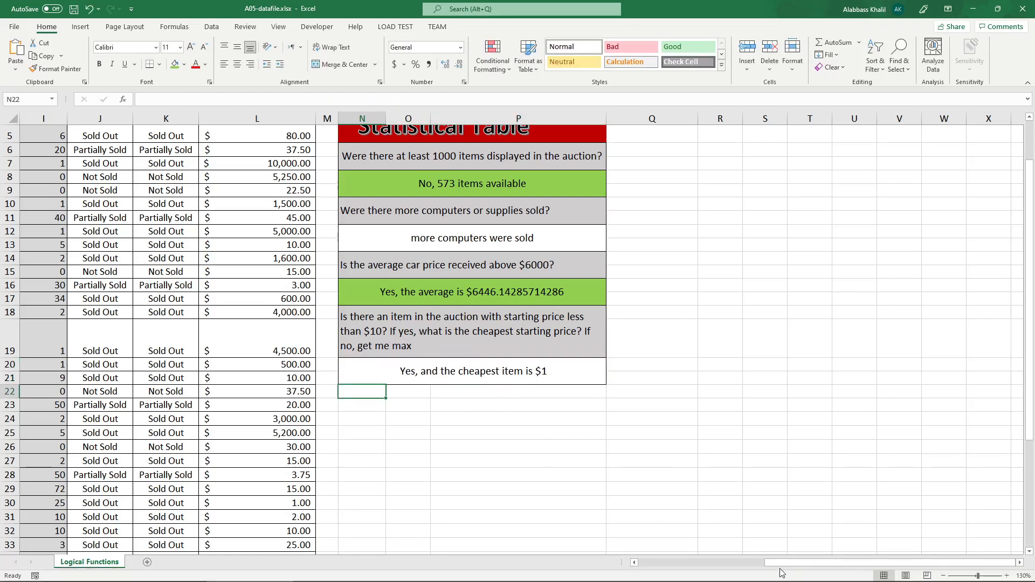
pyautogui.moveTo(777, 563); pyautogui.dragTo(733, 564)
pyautogui.scroll(1, 647, 488)
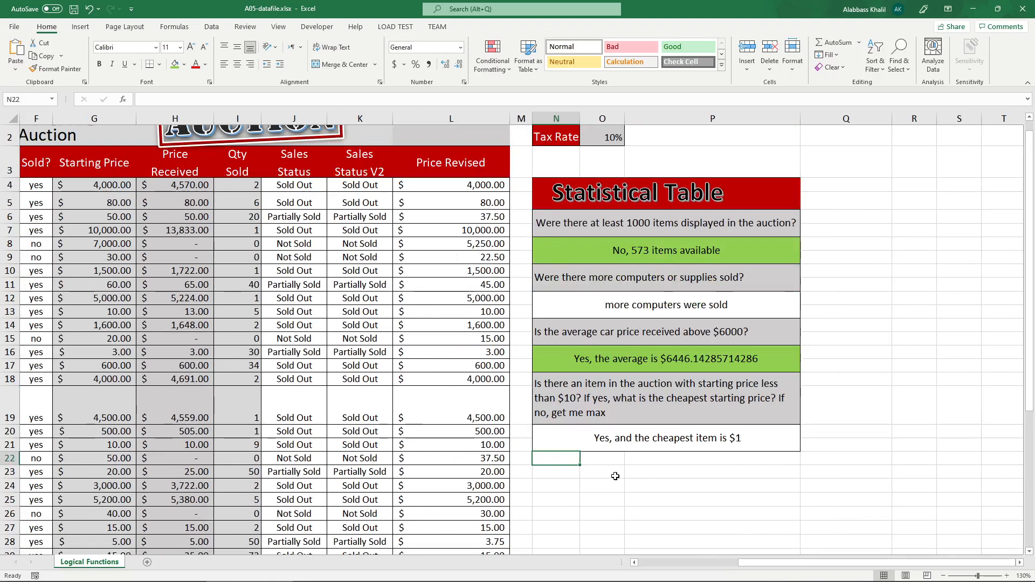
pyautogui.scroll(-1, 616, 477)
pyautogui.click(561, 418)
pyautogui.click(564, 405)
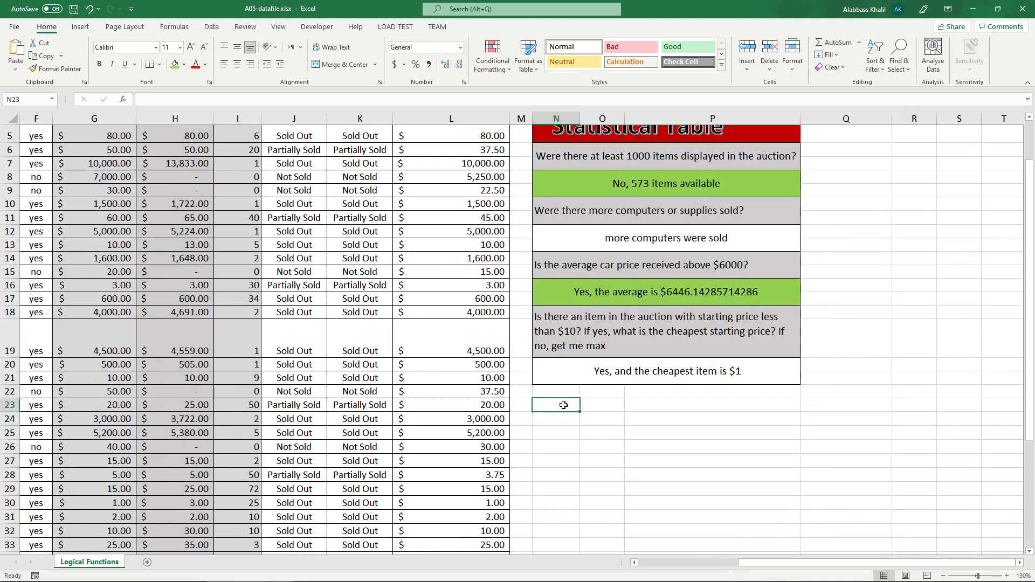
pyautogui.doubleClick(624, 384)
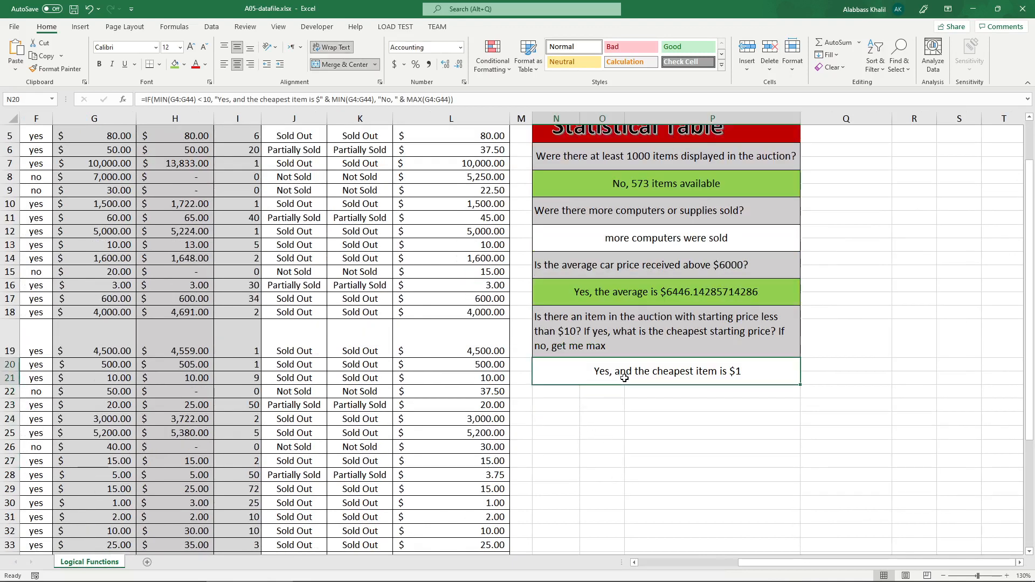
pyautogui.click(568, 415)
pyautogui.write('=IF(')
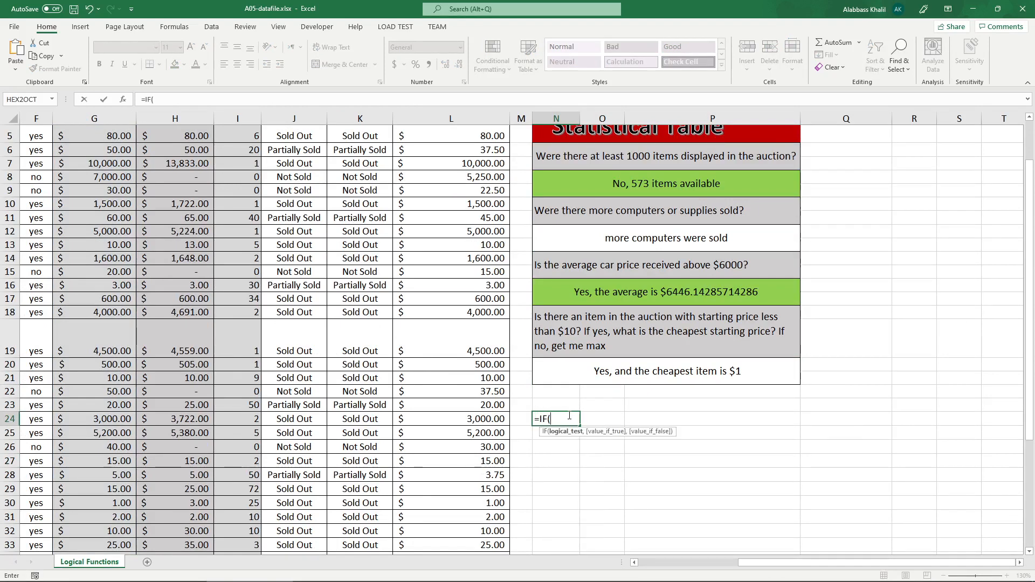
pyautogui.write('countif')
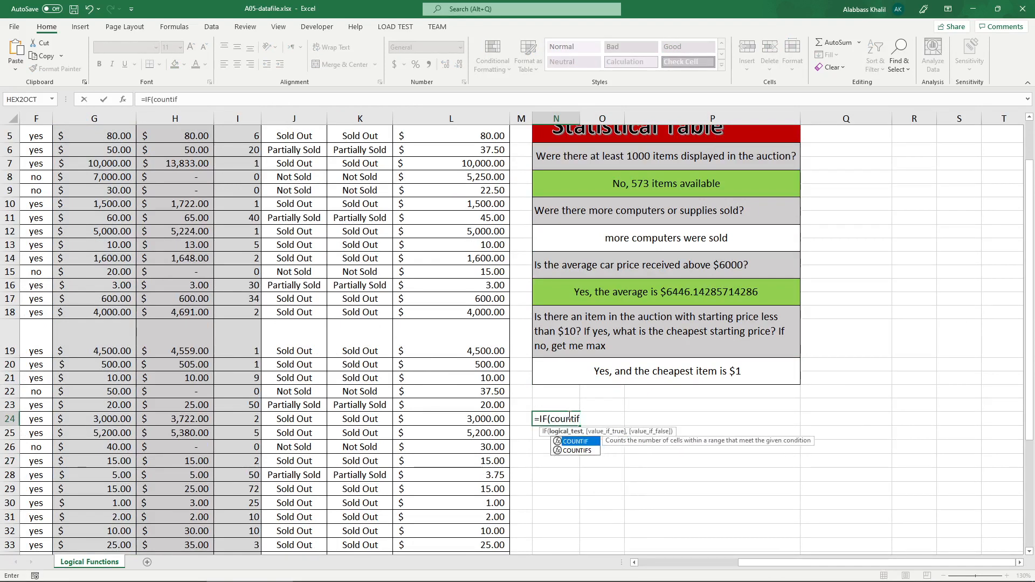
pyautogui.press('Tab')
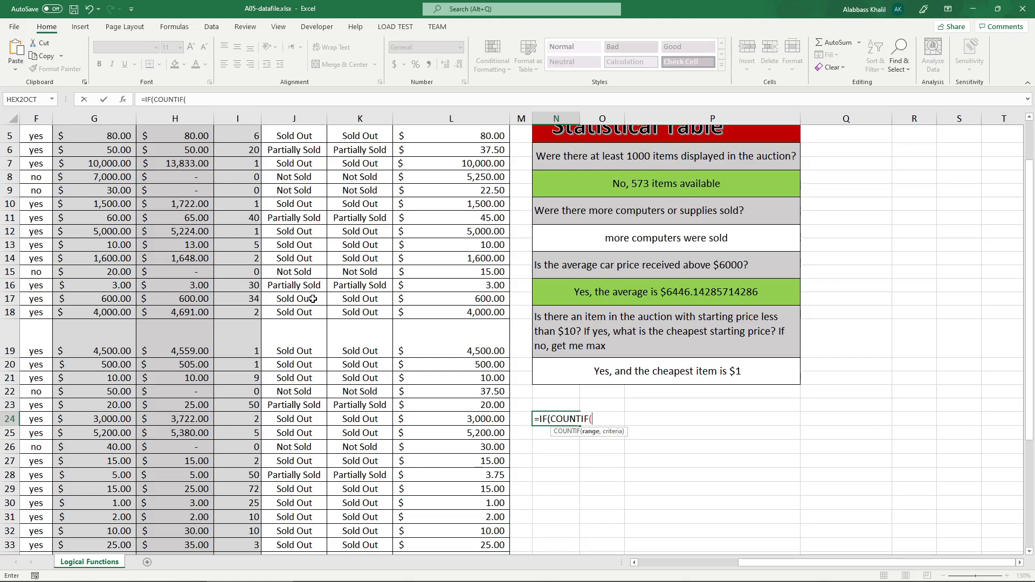
pyautogui.scroll(2, 108, 239)
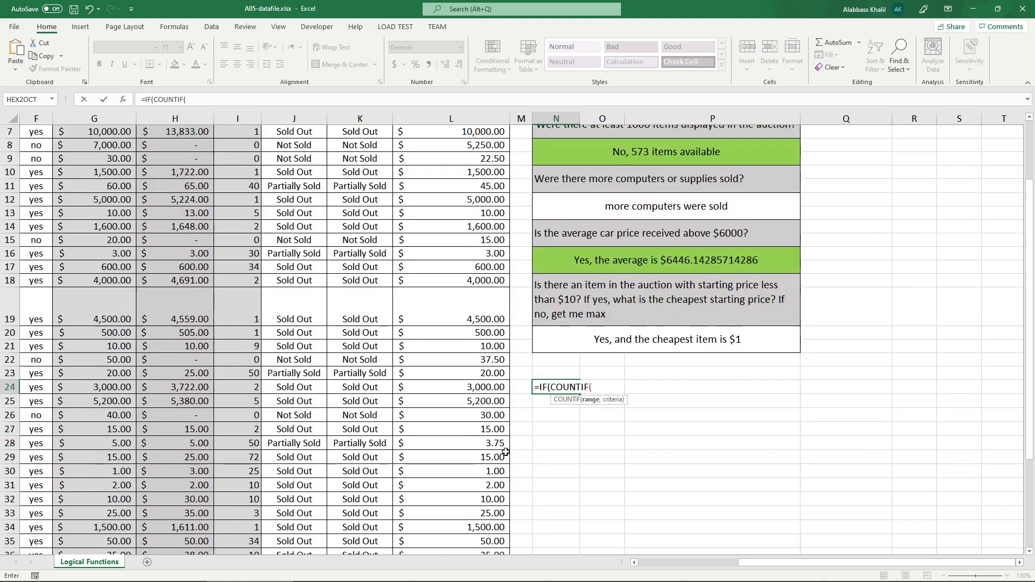
pyautogui.scroll(-2, 518, 432)
pyautogui.click(550, 387)
pyautogui.press('BackSpace')
pyautogui.press('BackSpace')
pyautogui.press('BackSpace')
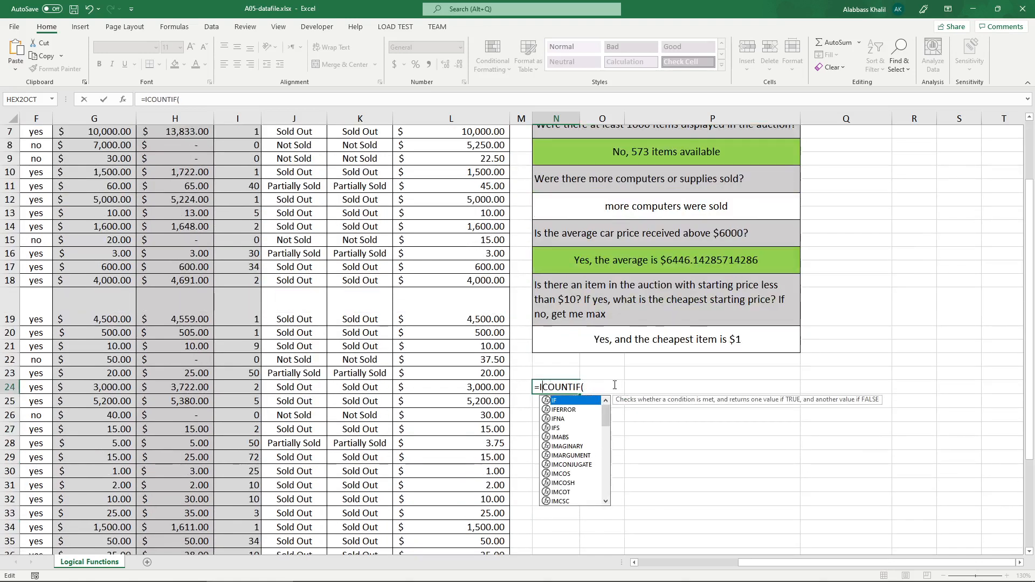
pyautogui.scroll(2, 75, 224)
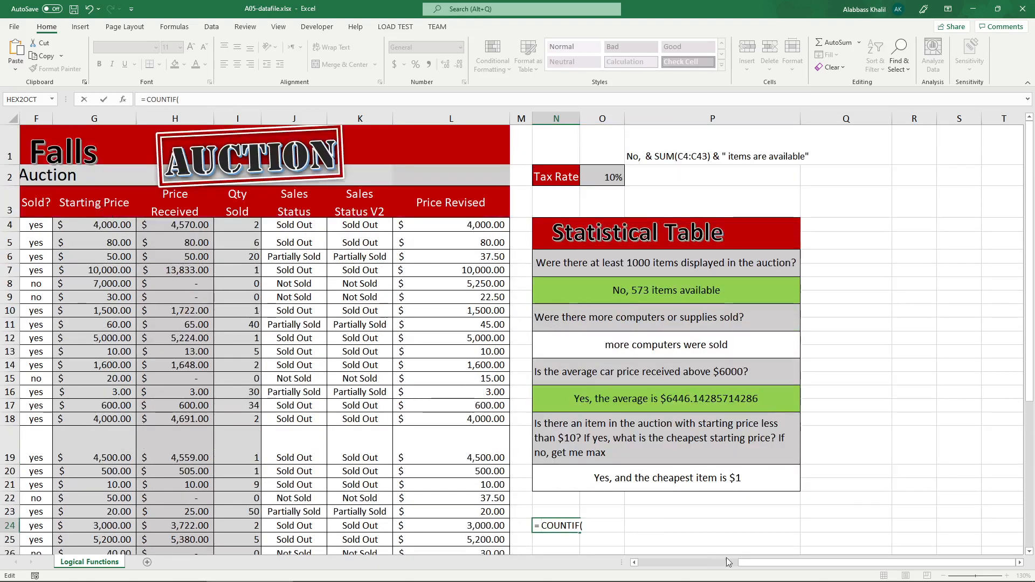
pyautogui.moveTo(751, 562); pyautogui.dragTo(736, 563)
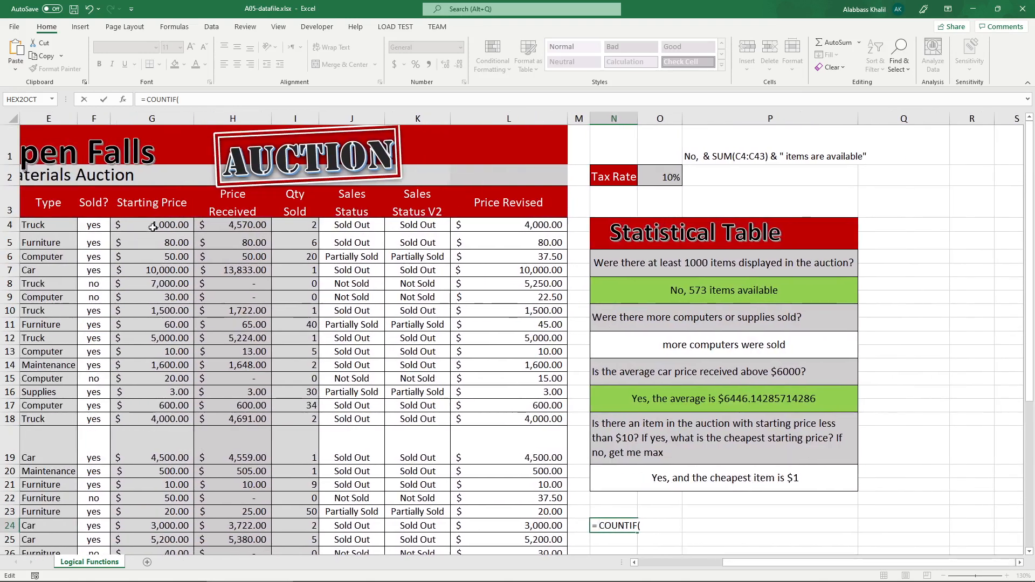
pyautogui.moveTo(152, 225); pyautogui.dragTo(181, 538)
pyautogui.scroll(3, 647, 395)
pyautogui.press('Right')
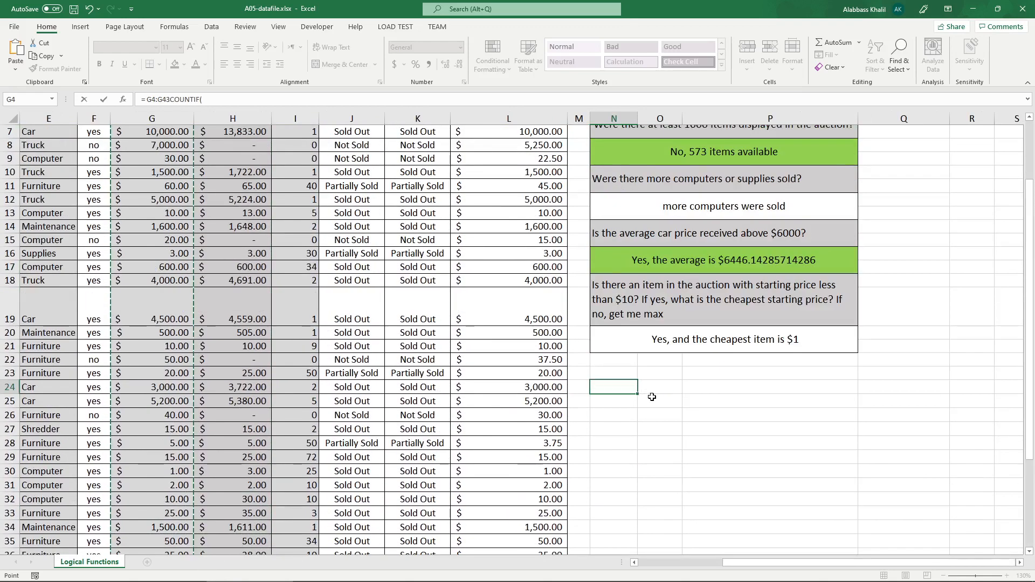
pyautogui.press('BackSpace')
pyautogui.press('BackSpace')
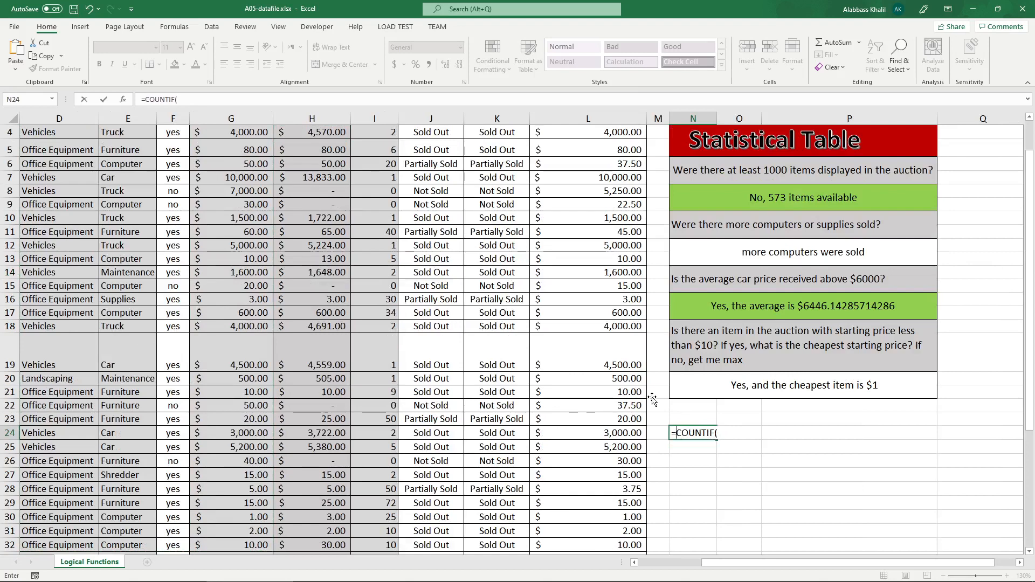
pyautogui.press('Right')
pyautogui.press('Right')
pyautogui.press('Right')
pyautogui.press('Right')
pyautogui.press('Escape')
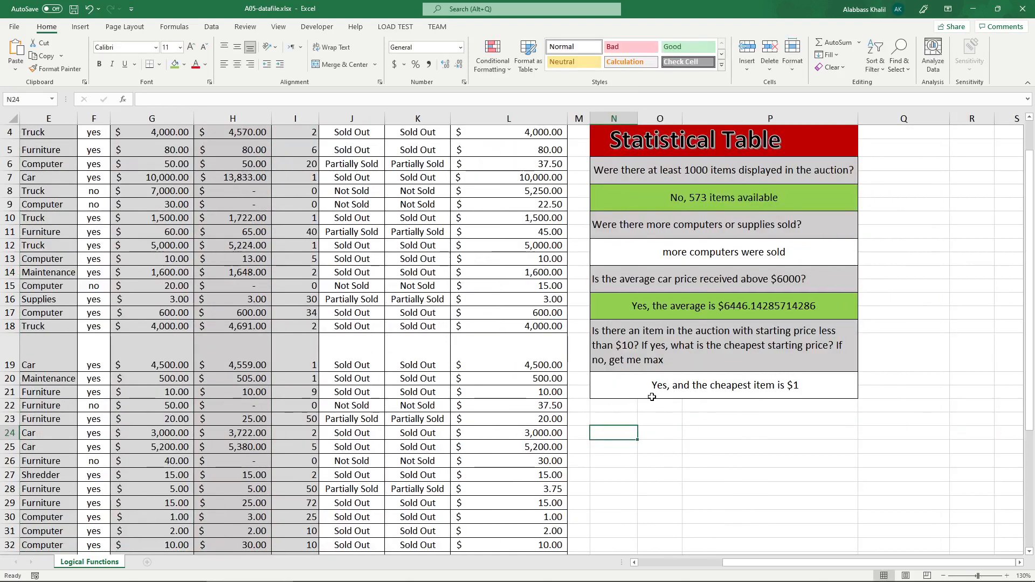
# Start a COUNTIF formula in N24 with the starting prices G4:G43 as its range.
pyautogui.write('=countif')
pyautogui.press('Tab')
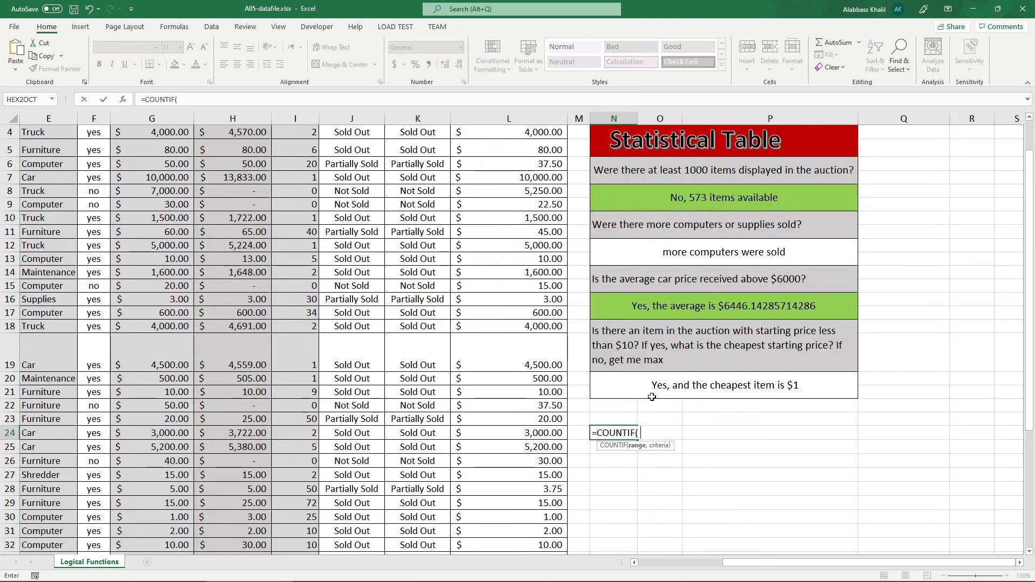
pyautogui.write('G')
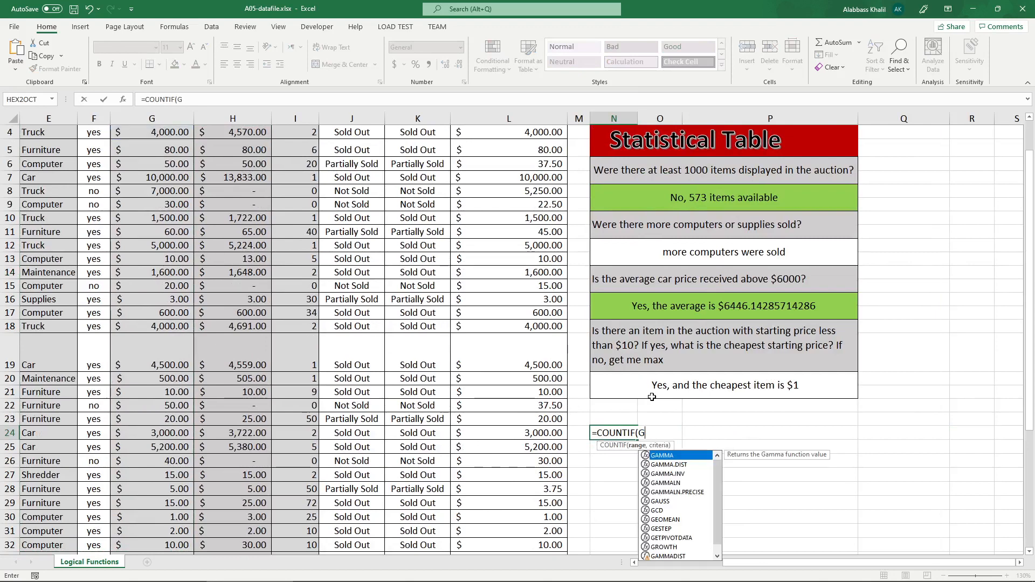
pyautogui.write('3:G34')
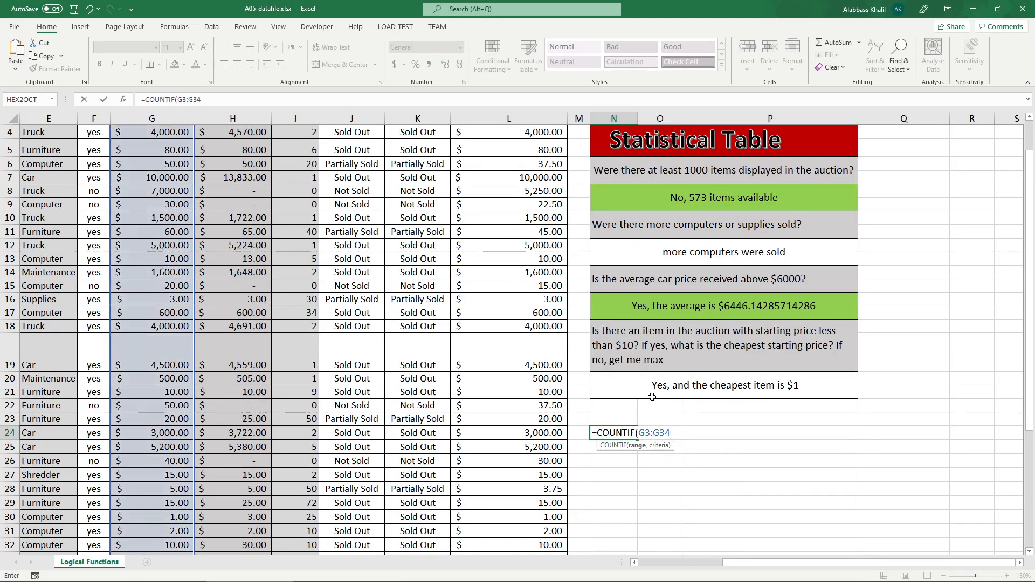
pyautogui.scroll(-4, 652, 397)
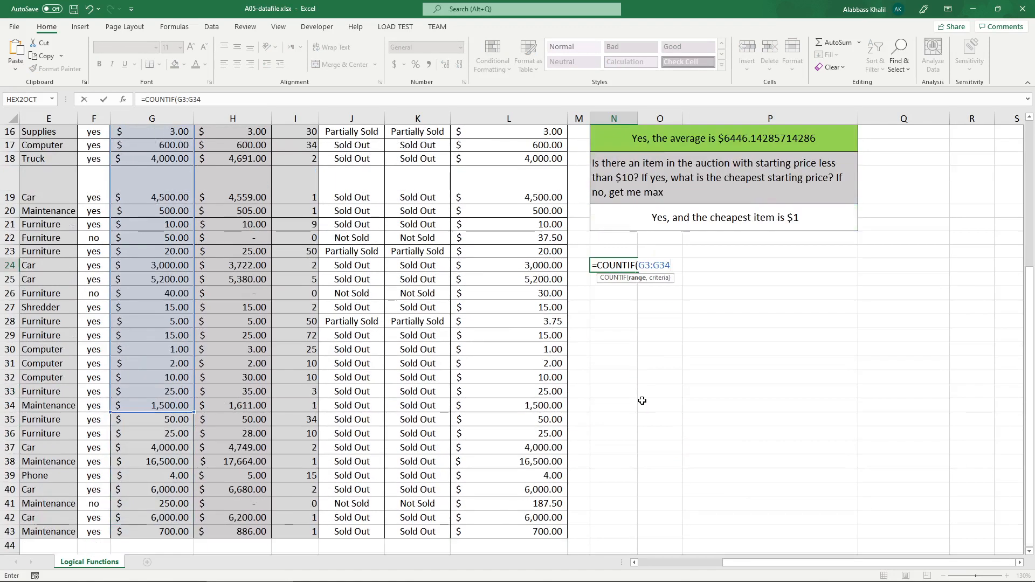
pyautogui.press('BackSpace')
pyautogui.press('BackSpace')
pyautogui.write('44')
pyautogui.press('BackSpace')
pyautogui.write('3')
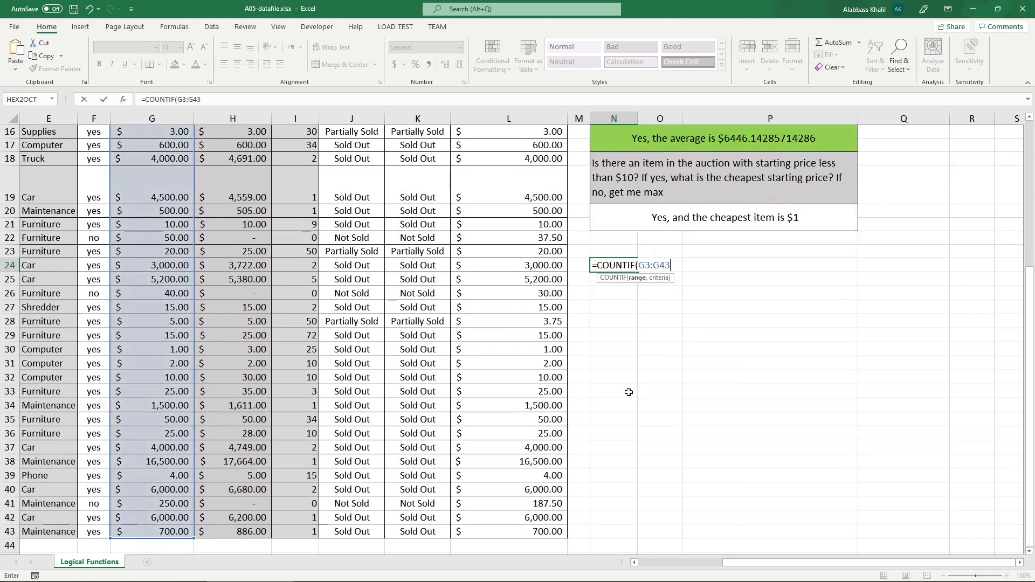
pyautogui.scroll(5, 639, 399)
pyautogui.scroll(-2, 615, 389)
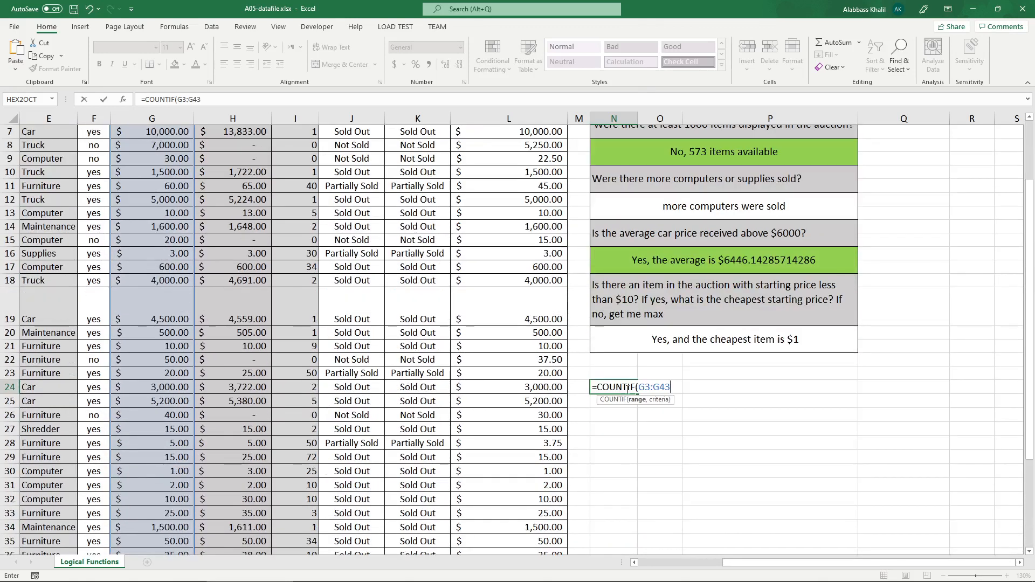
pyautogui.click(650, 387)
pyautogui.press('BackSpace')
pyautogui.write('4')
# Add "<10" as the criterion of N24's COUNTIF formula and commit it.
pyautogui.click(674, 387)
pyautogui.write(', "<10" 1010')
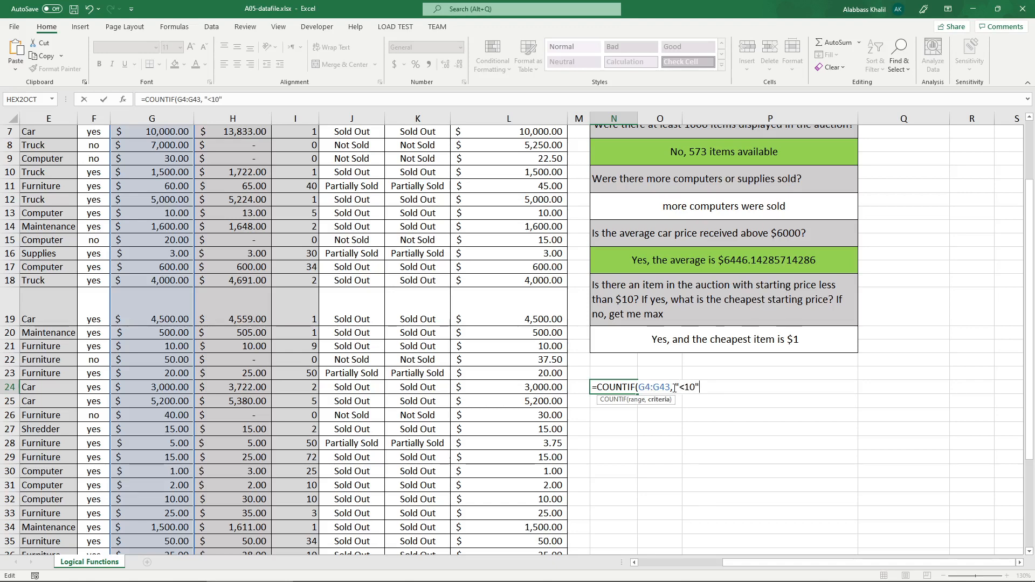
pyautogui.moveTo(698, 387); pyautogui.dragTo(680, 388)
pyautogui.moveTo(700, 388); pyautogui.dragTo(695, 387)
pyautogui.press('Return')
# Try enclosing < 10 in quotation marks in N20's logical test and restore the unquoted comparison.
pyautogui.doubleClick(669, 346)
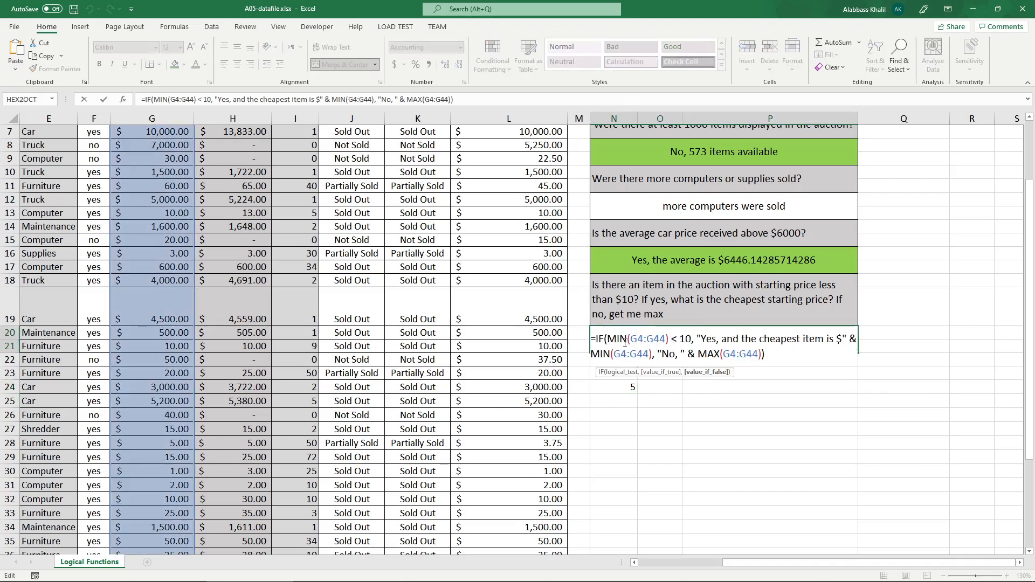
pyautogui.moveTo(608, 339); pyautogui.dragTo(650, 340)
pyautogui.click(672, 339)
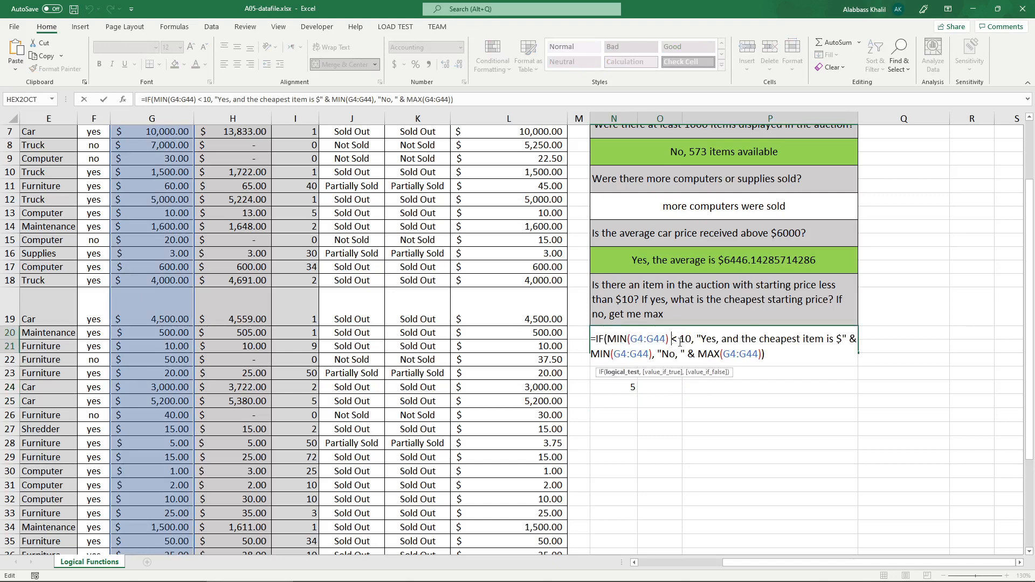
pyautogui.write('"')
pyautogui.press('Right')
pyautogui.press('Right')
pyautogui.press('Right')
pyautogui.press('Right')
pyautogui.write('"')
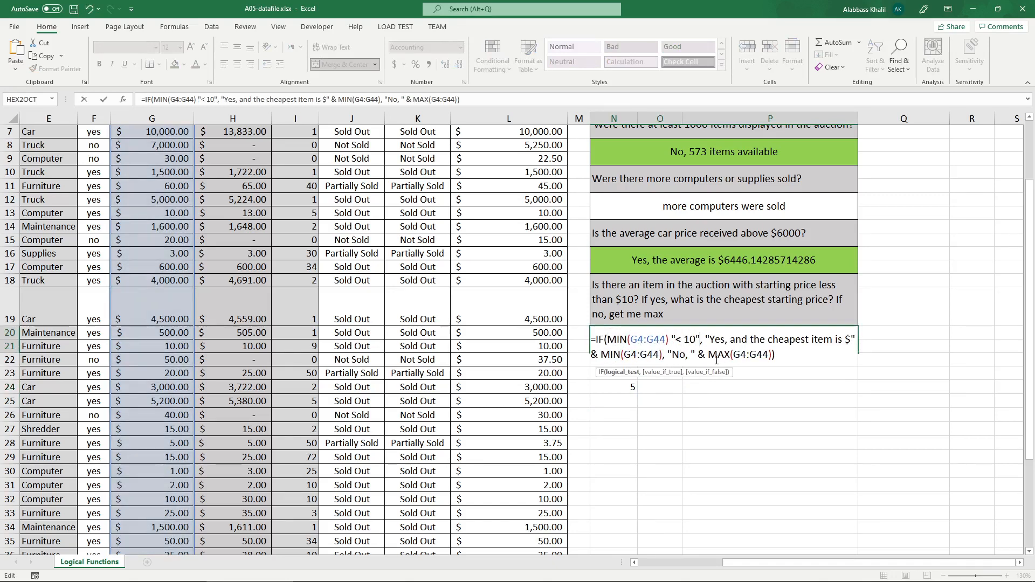
pyautogui.press('BackSpace')
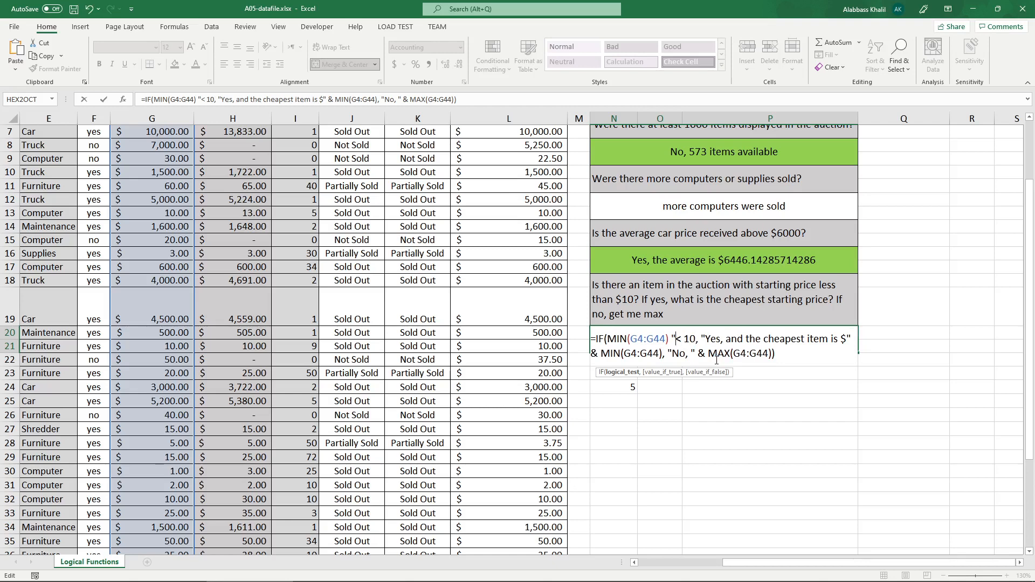
pyautogui.press('BackSpace')
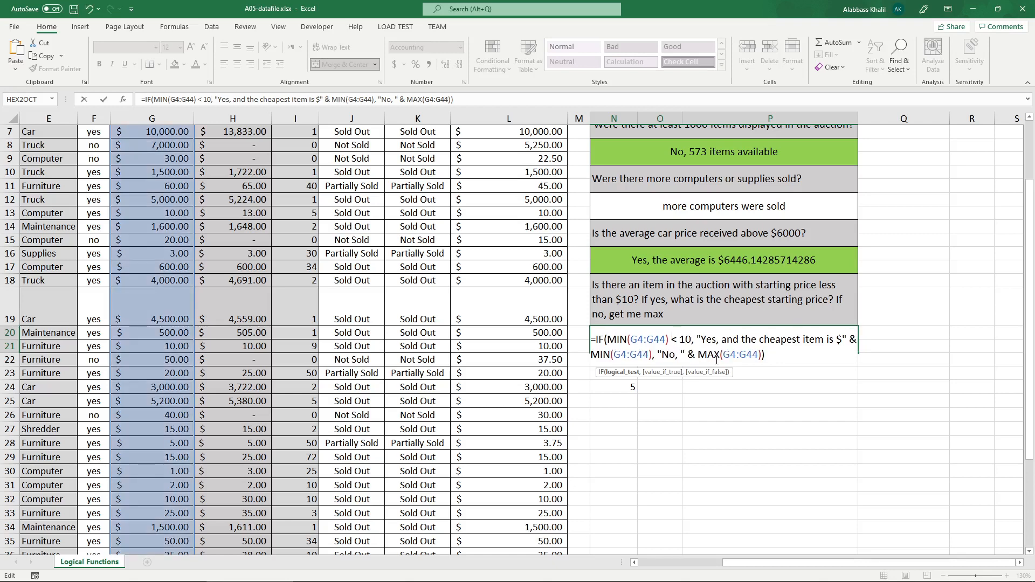
pyautogui.press('Return')
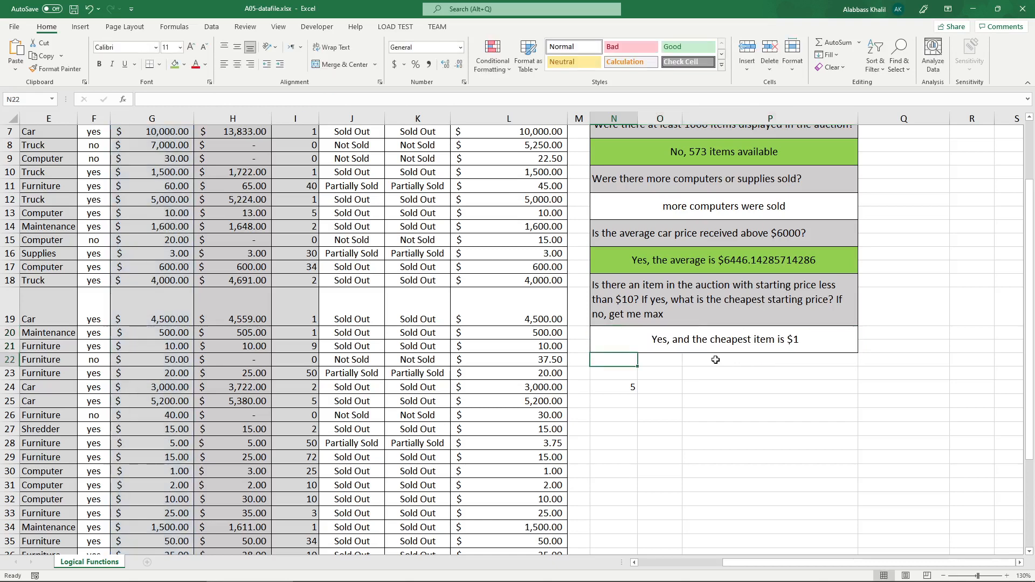
# Try a quotation mark before the 10 in N20's formula, remove it and commit the formula.
pyautogui.doubleClick(681, 341)
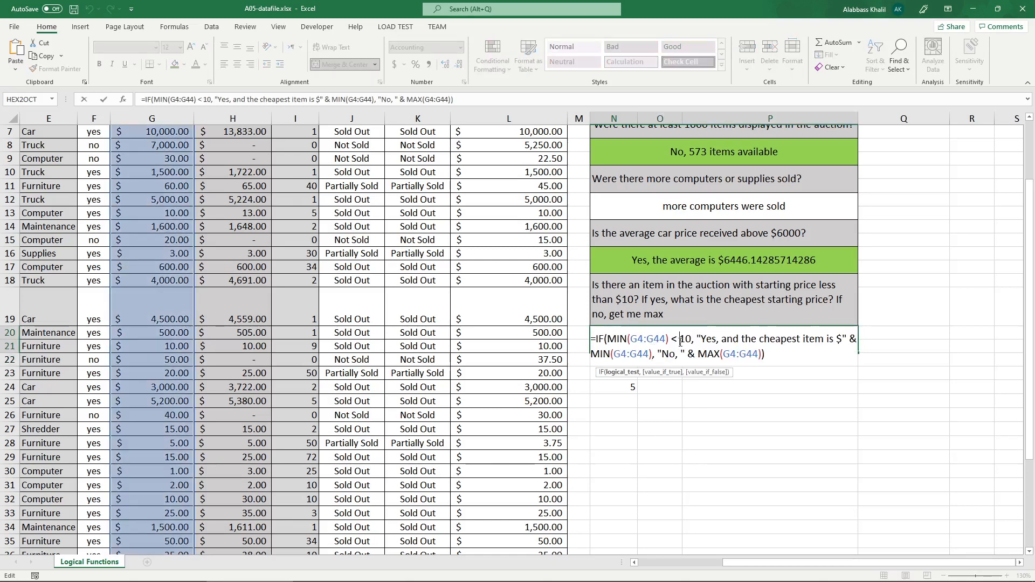
pyautogui.write('"')
pyautogui.press('BackSpace')
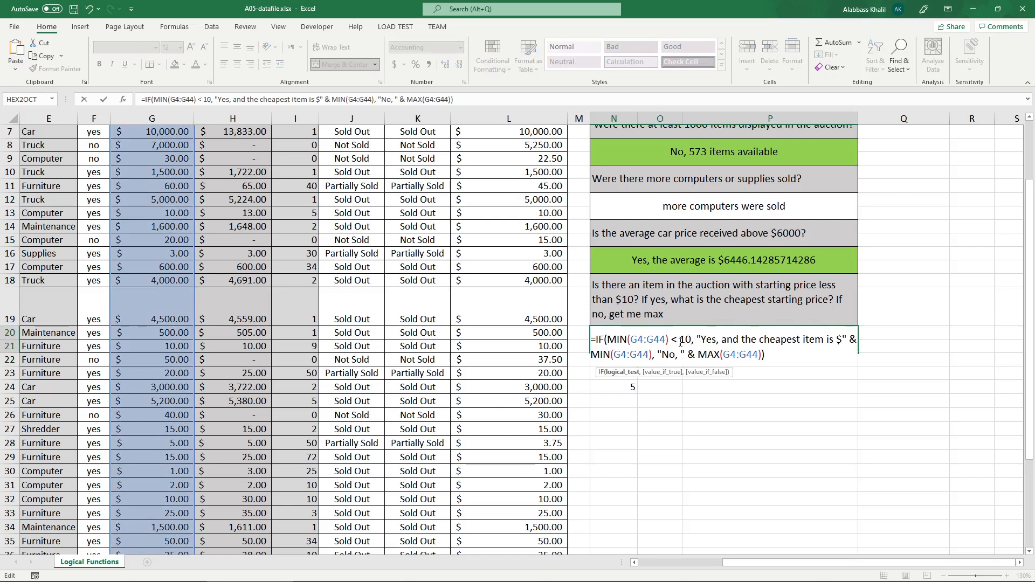
pyautogui.press('Return')
# Try an IF formula in N25 whose logical test compares name with a quoted text value, and discard it.
pyautogui.press('Down')
pyautogui.press('Down')
pyautogui.press('Down')
pyautogui.write('=if')
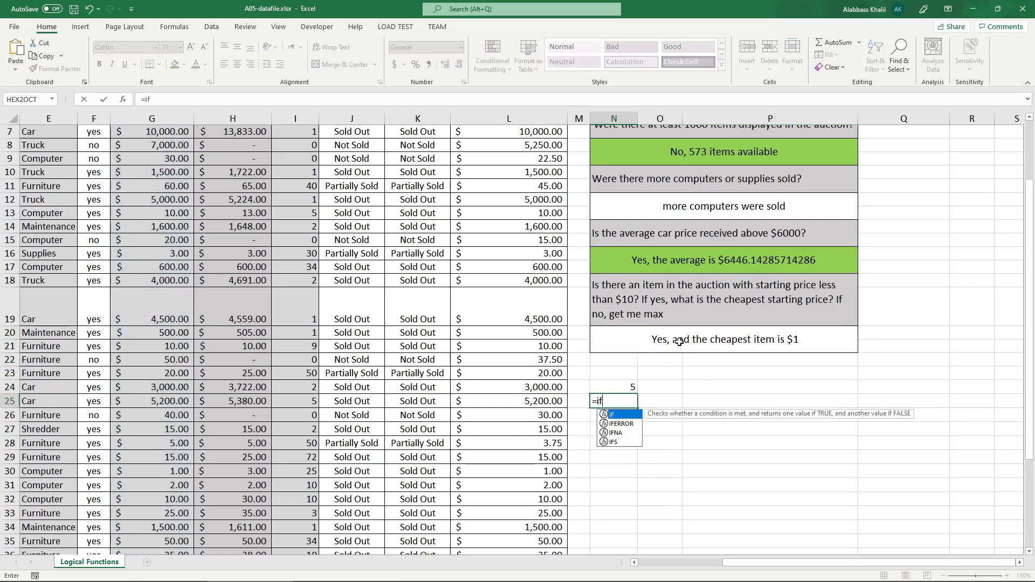
pyautogui.press('Escape')
pyautogui.write('=')
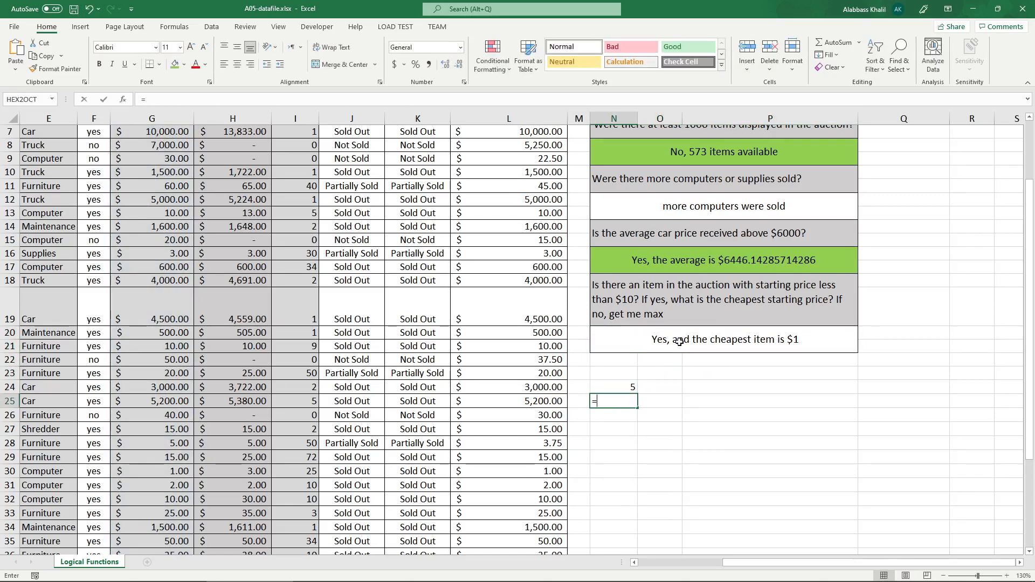
pyautogui.write('if')
pyautogui.press('Tab')
pyautogui.write('name ')
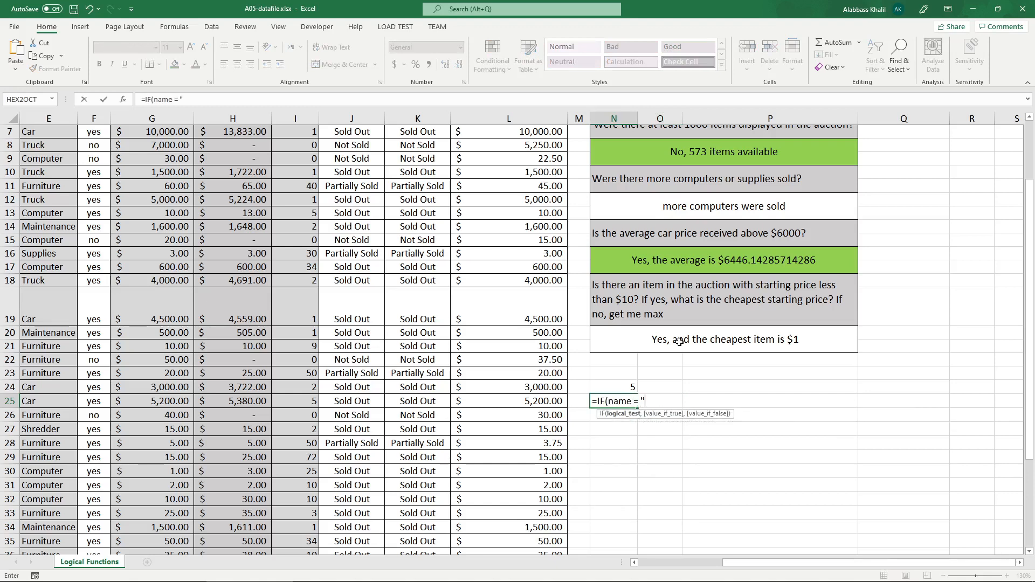
pyautogui.write('= "Alex")')
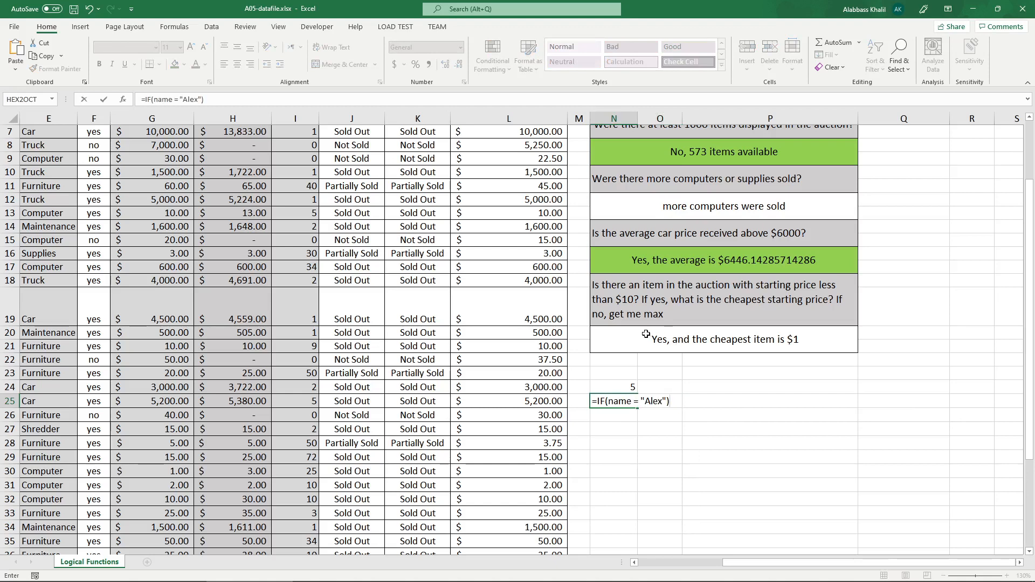
pyautogui.click(640, 405)
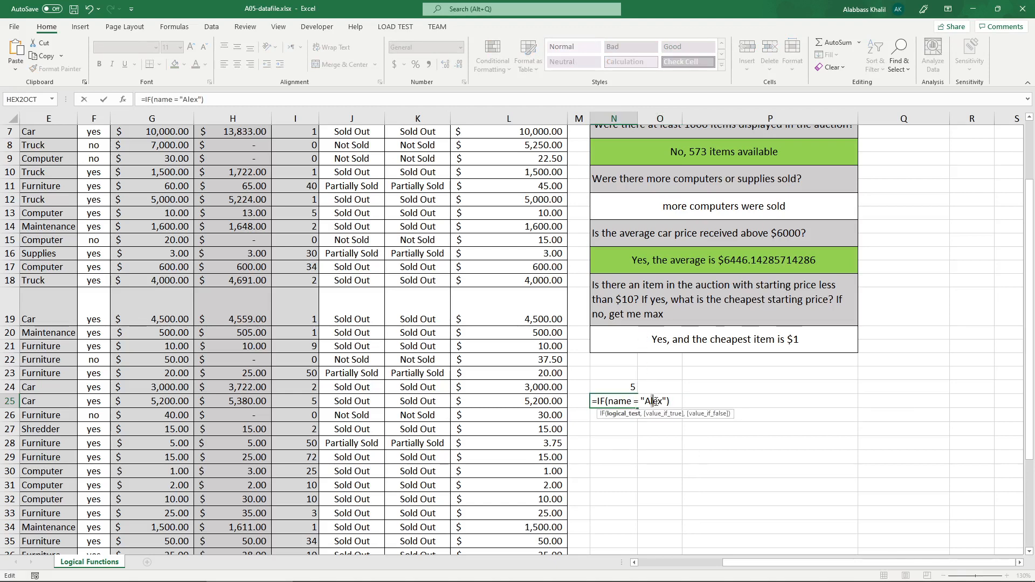
pyautogui.moveTo(652, 401); pyautogui.dragTo(666, 398)
pyautogui.press('Escape')
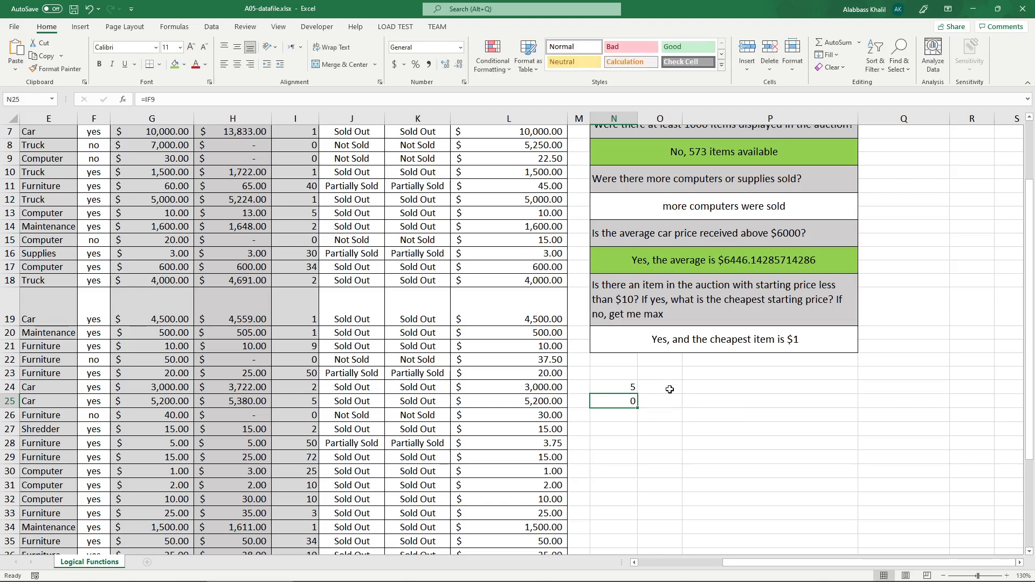
# Review the range and the quoted criterion of N24's COUNTIF formula.
pyautogui.click(619, 389)
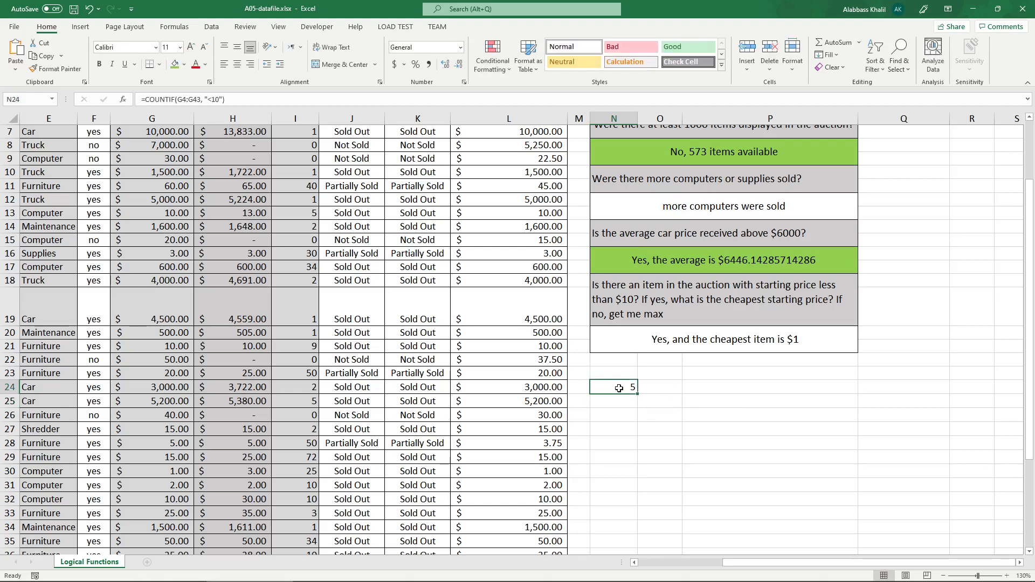
pyautogui.doubleClick(619, 389)
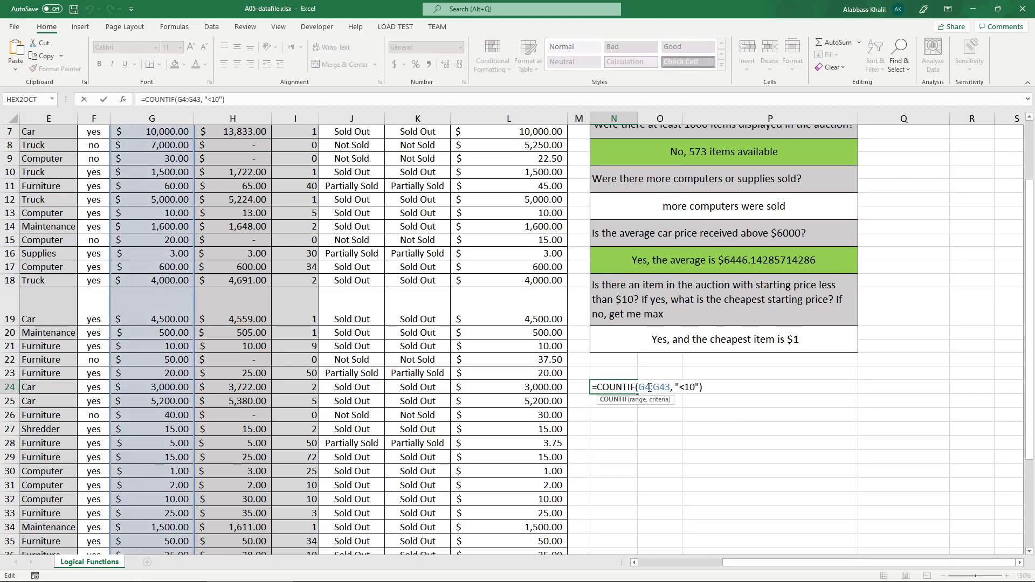
pyautogui.moveTo(639, 387); pyautogui.dragTo(671, 387)
pyautogui.doubleClick(689, 387)
pyautogui.press('Return')
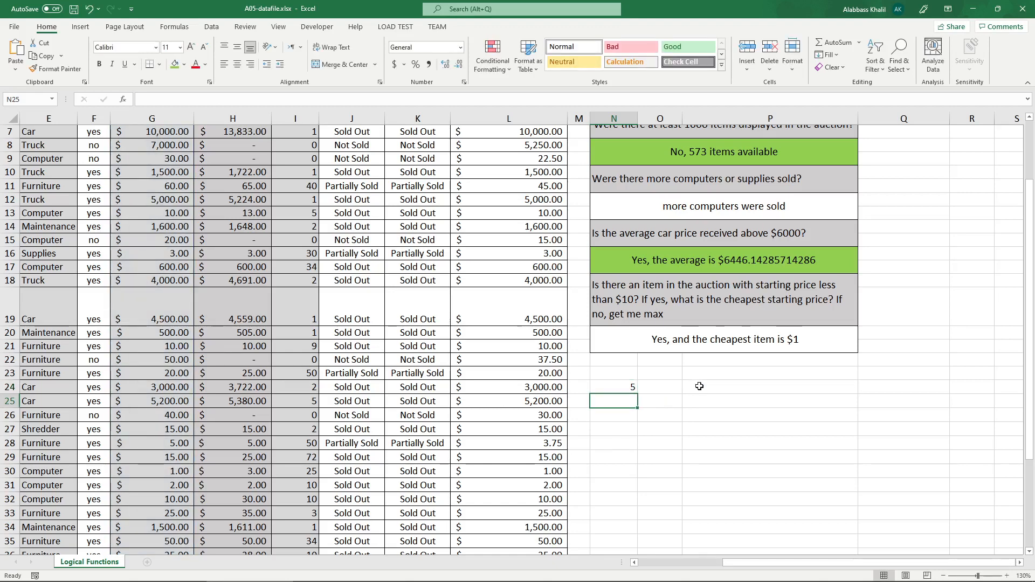
# Label the COUNTIF result by entering "how many items are < 10" in N23.
pyautogui.click(619, 372)
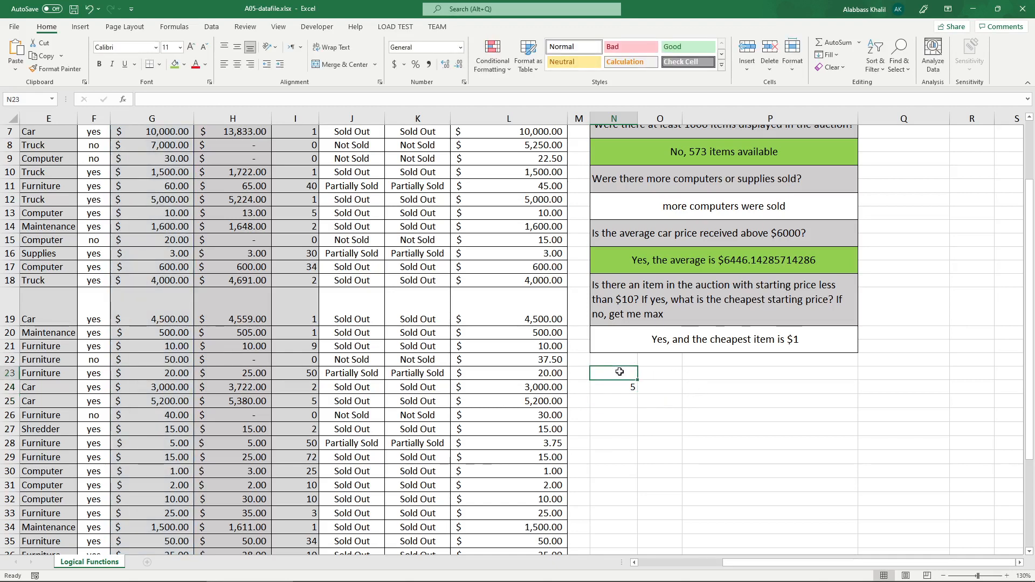
pyautogui.write('how many item')
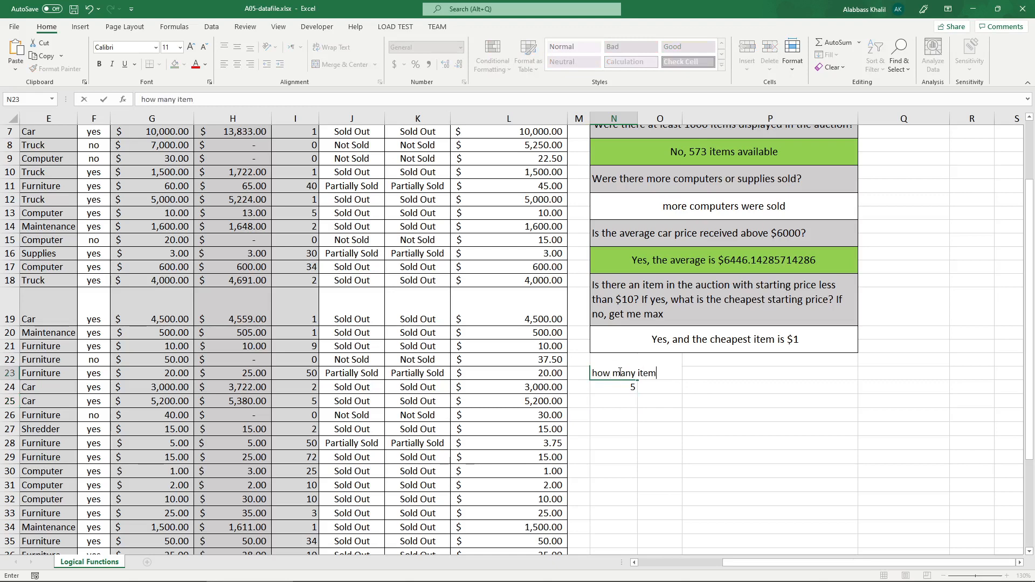
pyautogui.write('s are <')
pyautogui.write('10')
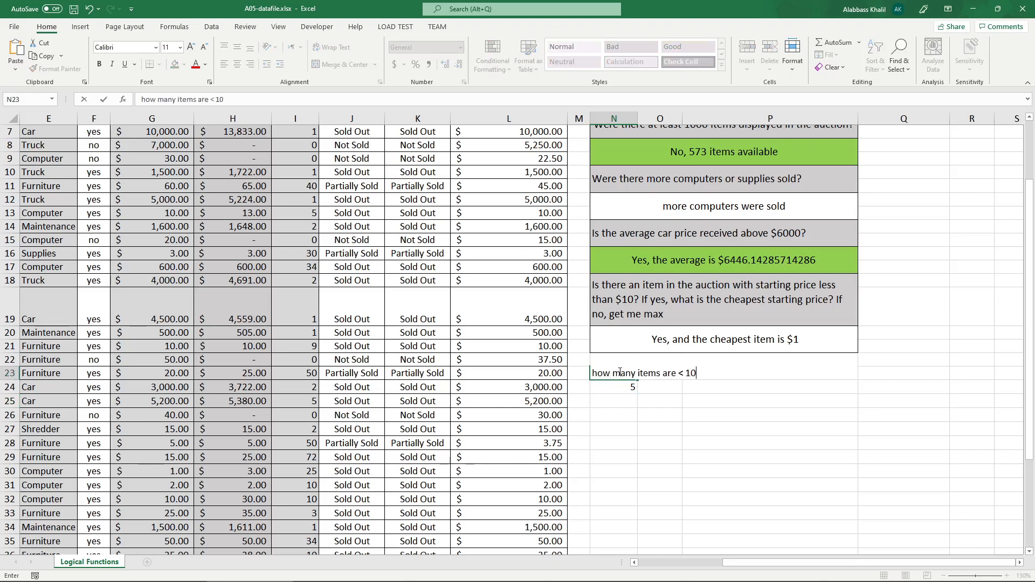
pyautogui.press('Return')
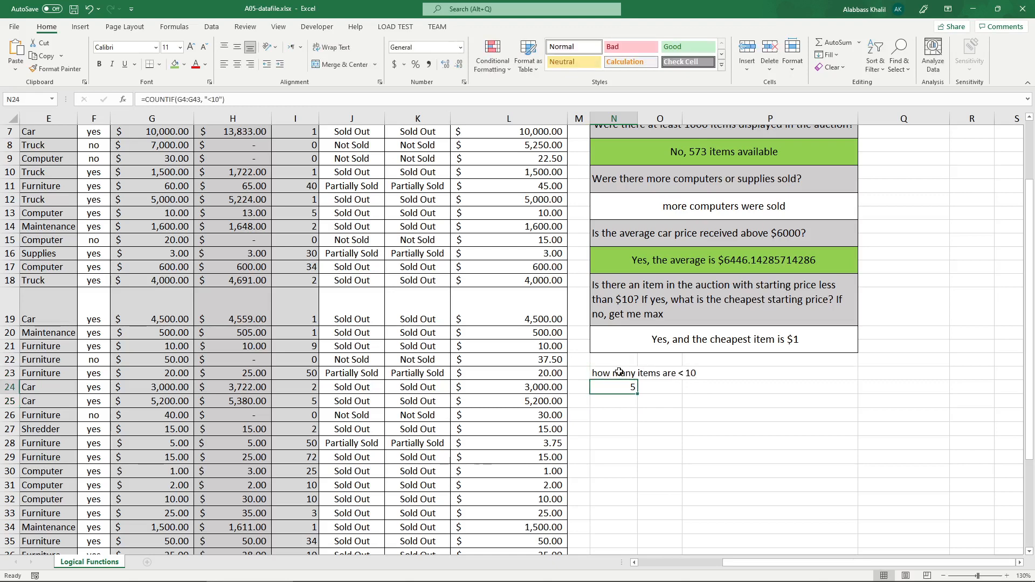
# Fill N24 with green and show its formula as text in O24 using FORMULATEXT.
pyautogui.click(175, 64)
pyautogui.click(680, 389)
pyautogui.write('=for')
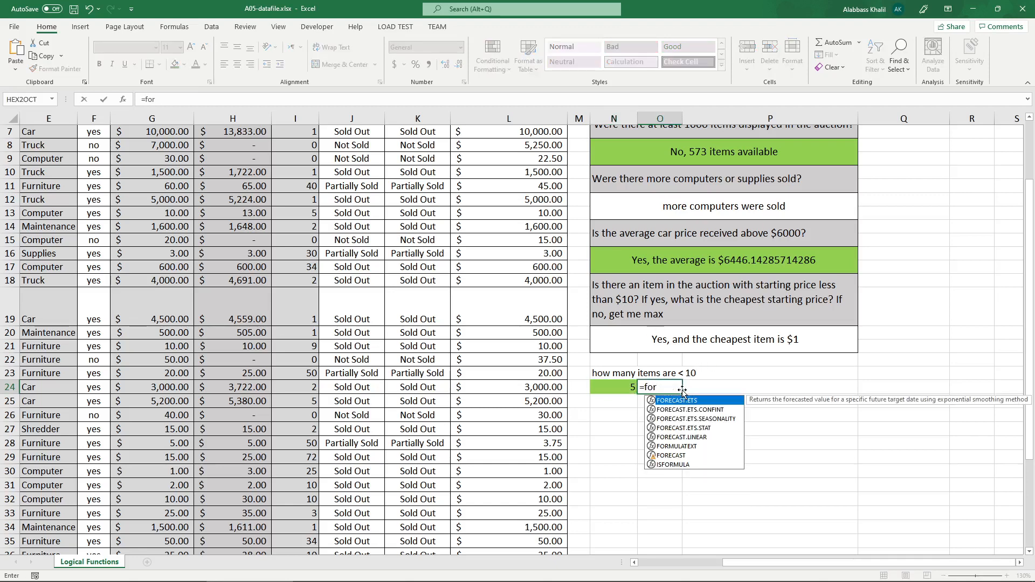
pyautogui.write('m')
pyautogui.press('Tab')
pyautogui.press('Left')
pyautogui.press('Return')
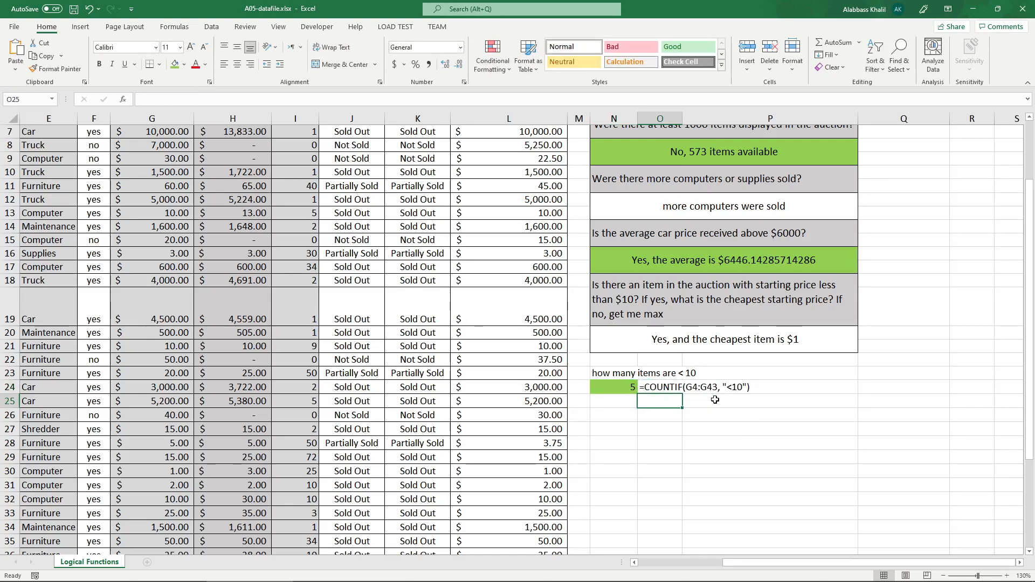
# Enter the question "is there an item less than 10?" in N25 and "yes/no" in N26.
pyautogui.click(623, 399)
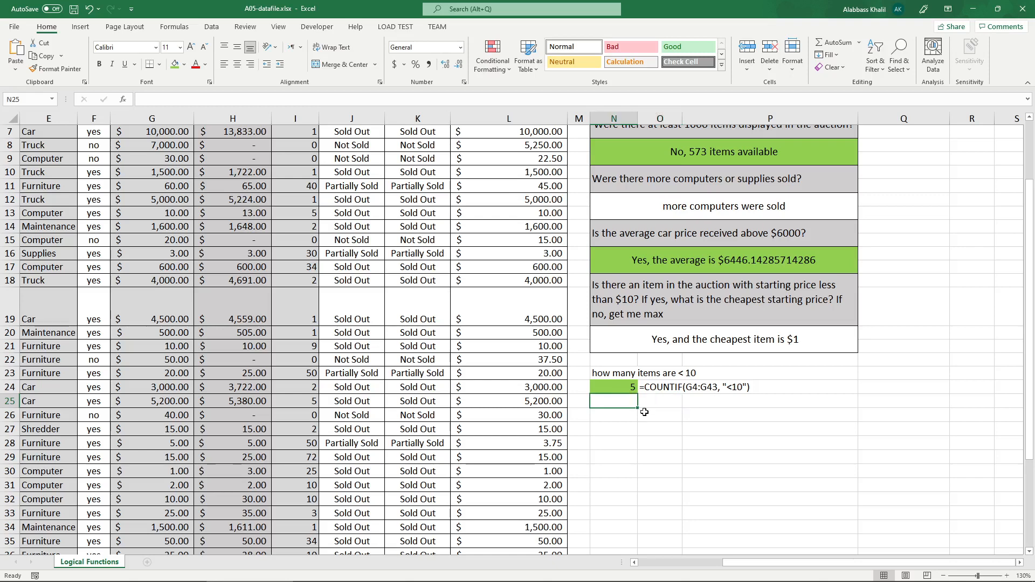
pyautogui.write('is there an item a')
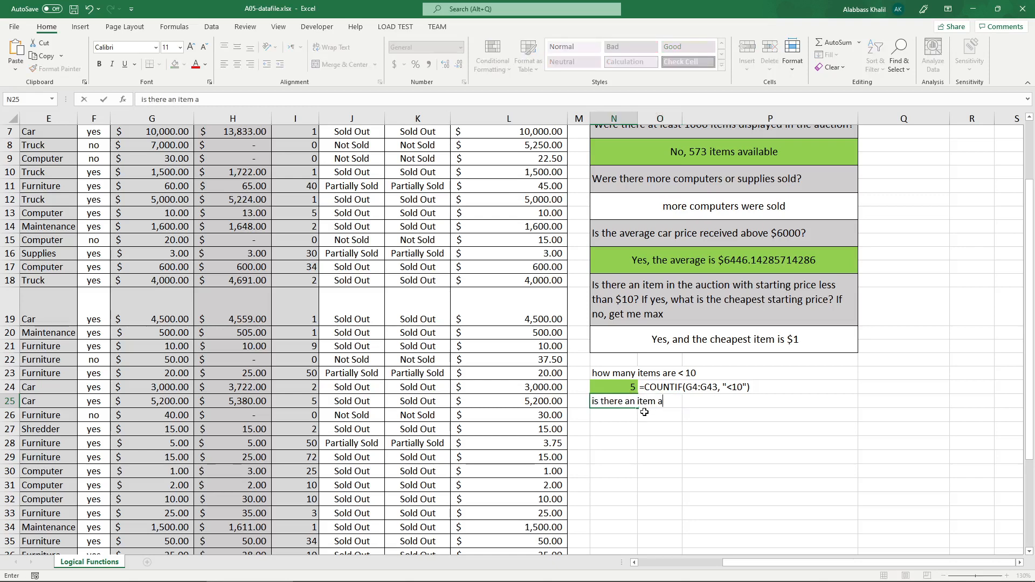
pyautogui.write('ess than 10?')
pyautogui.hotkey('ctrl', 'Return')
pyautogui.click(626, 387)
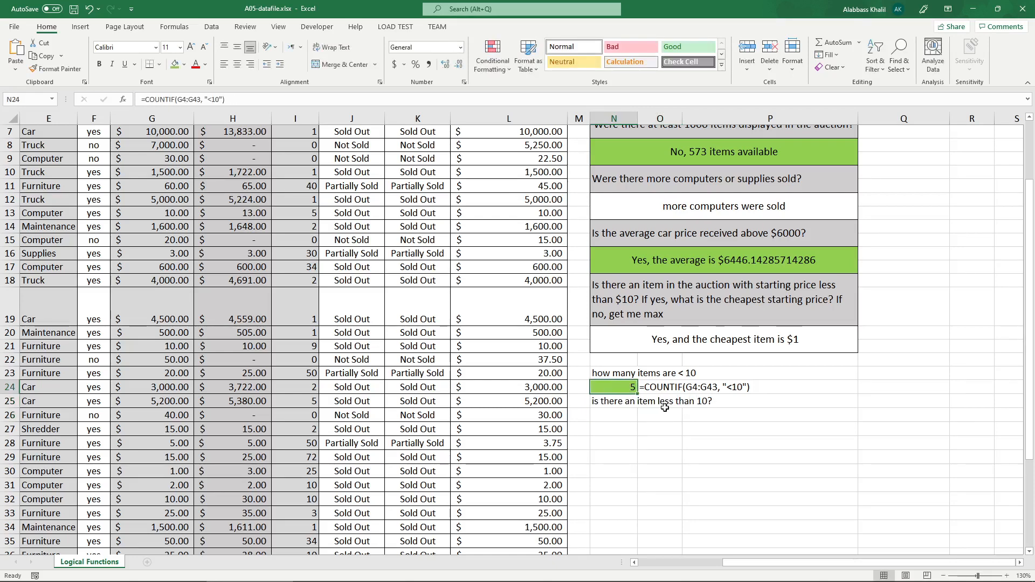
pyautogui.click(636, 403)
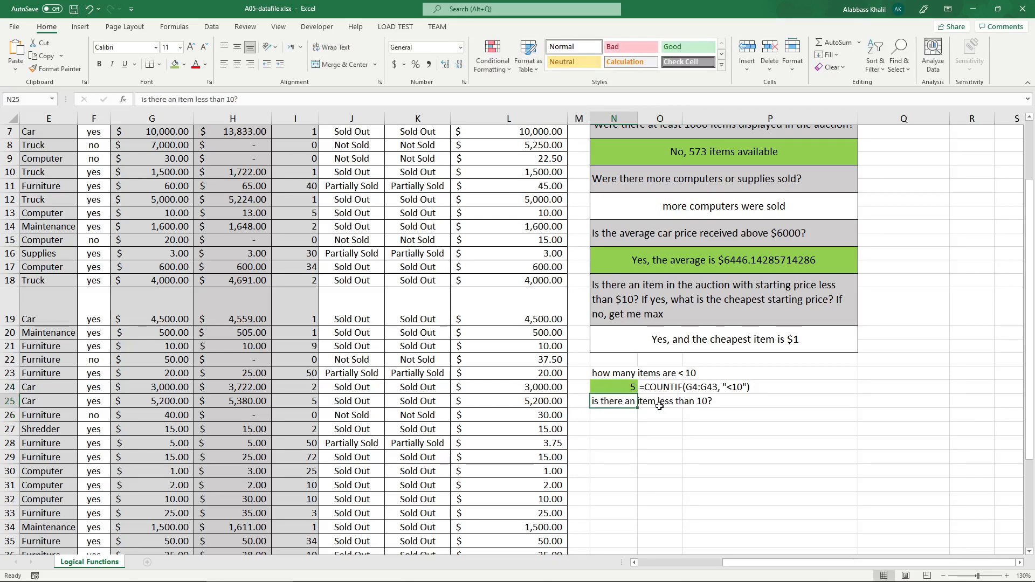
pyautogui.click(615, 412)
pyautogui.write('yes/no')
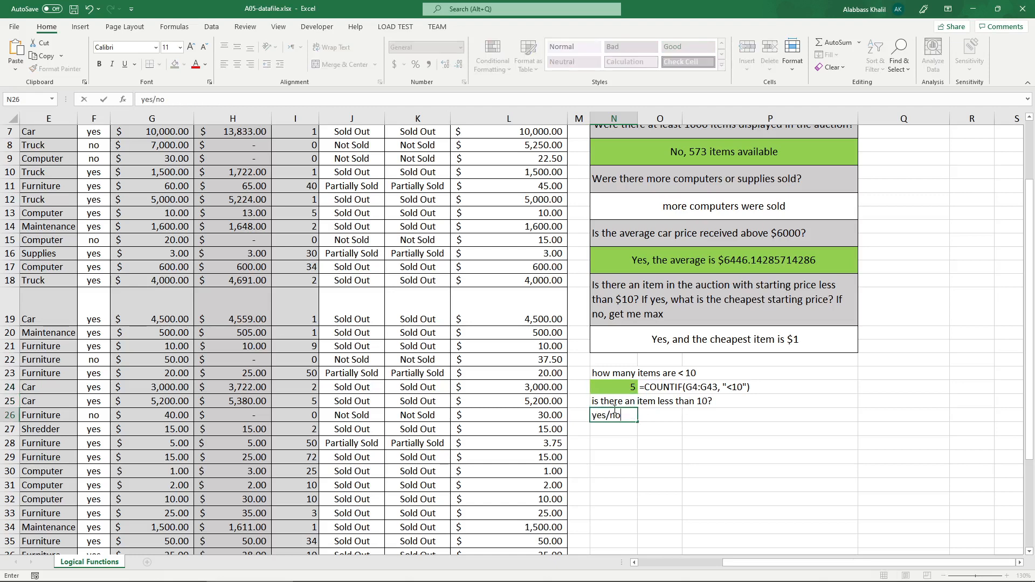
pyautogui.press('Return')
# Start an IF formula in N27 whose logical test begins with COUNTIF(G4:G34, "<10").
pyautogui.write('if')
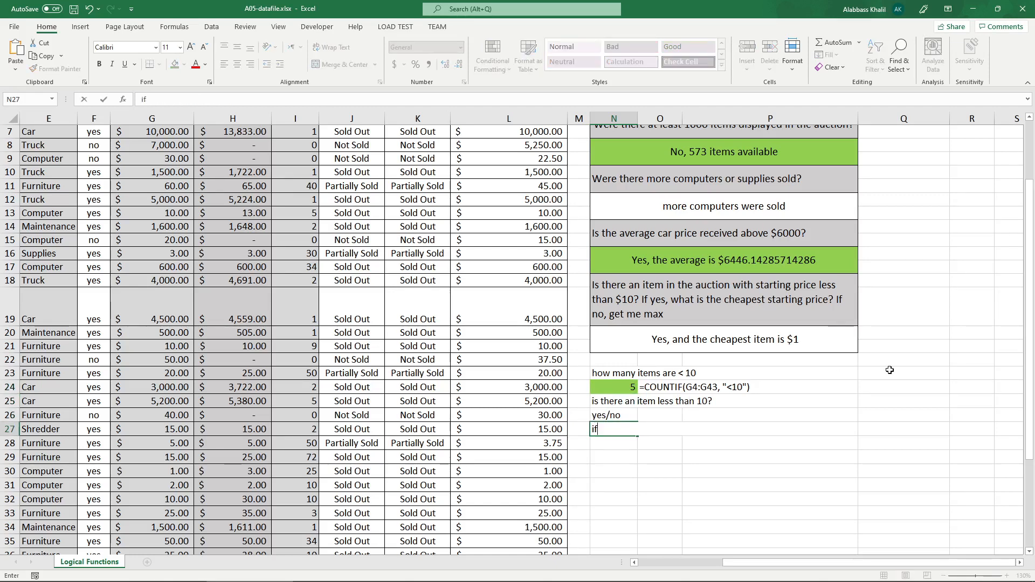
pyautogui.press('BackSpace')
pyautogui.write('=IF(counti')
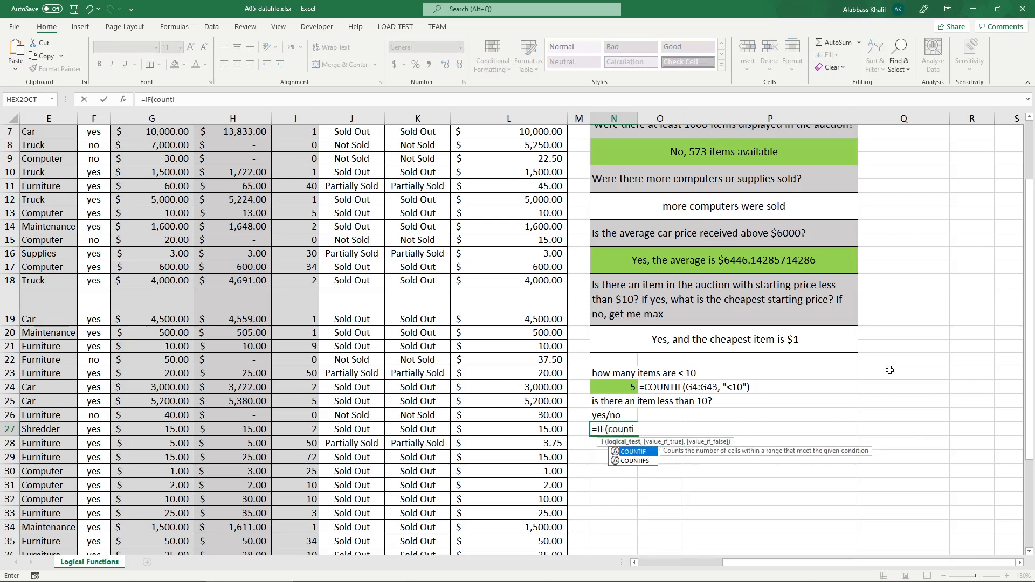
pyautogui.press('Tab')
pyautogui.write('G')
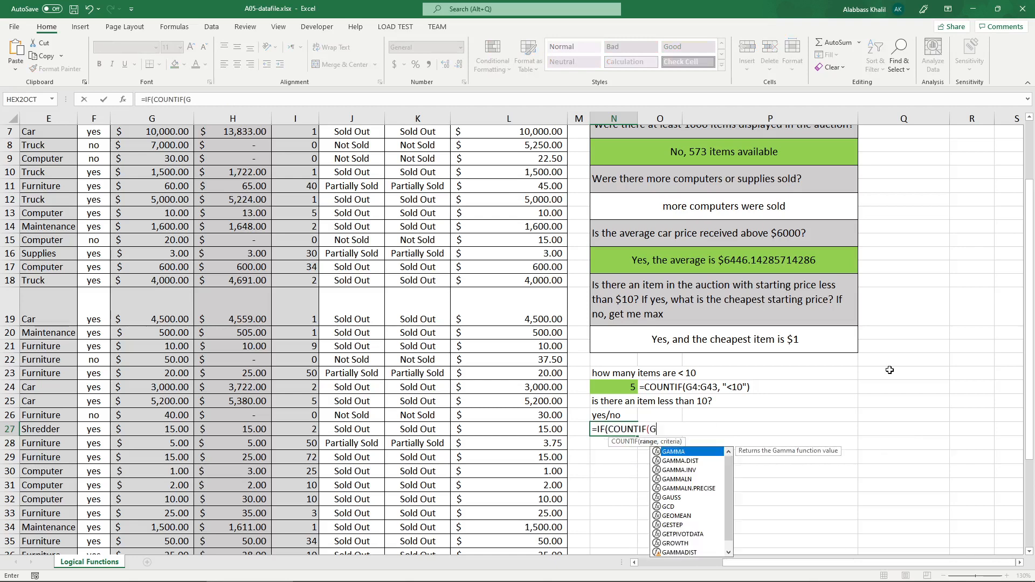
pyautogui.write('4:G34, ')
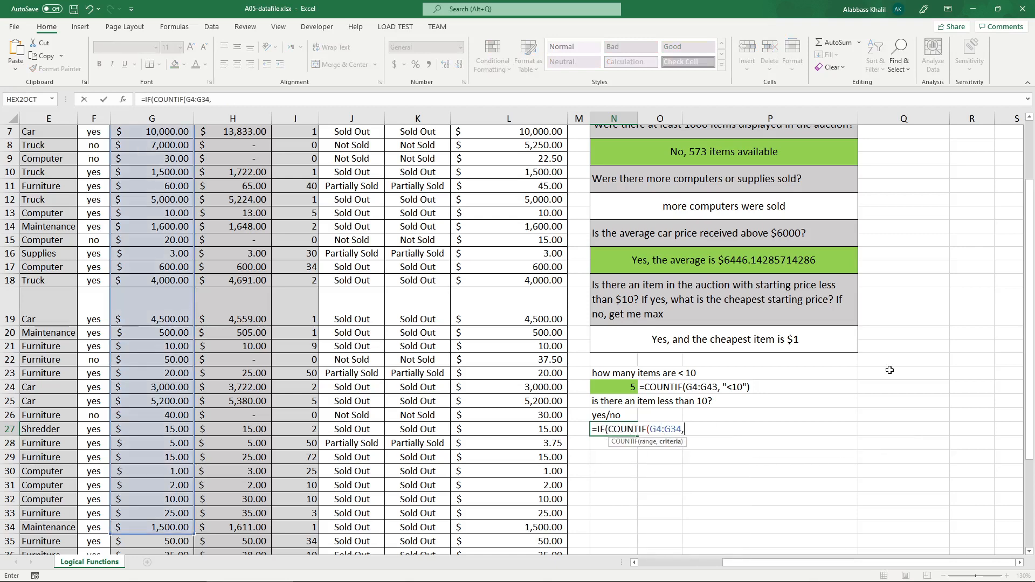
pyautogui.write('"<10")')
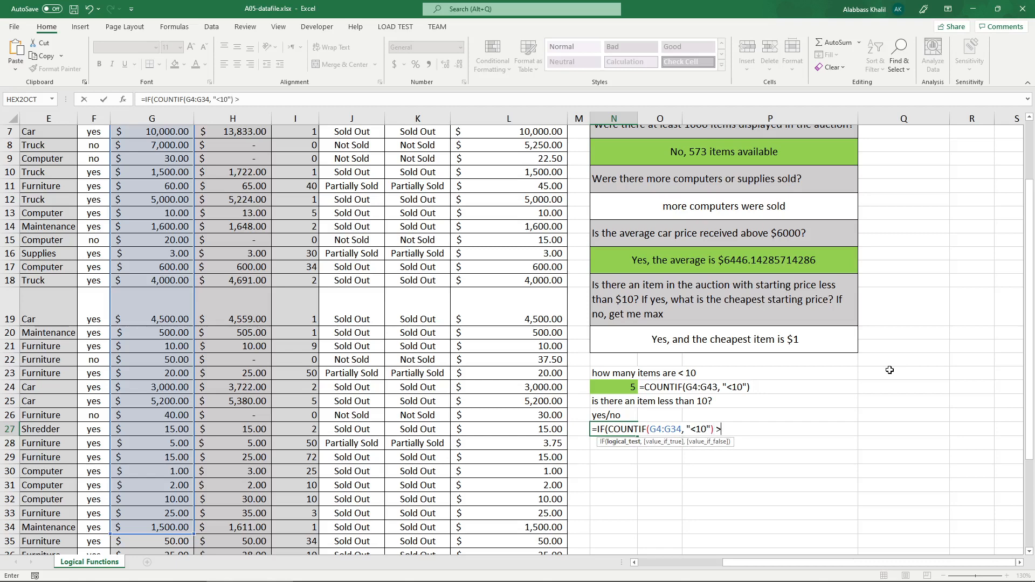
pyautogui.write(' >= 1,')
# Complete N27's logical test by comparing the COUNTIF result with >= 1.
pyautogui.moveTo(712, 429); pyautogui.dragTo(608, 429)
pyautogui.moveTo(735, 430); pyautogui.dragTo(716, 430)
pyautogui.click(743, 427)
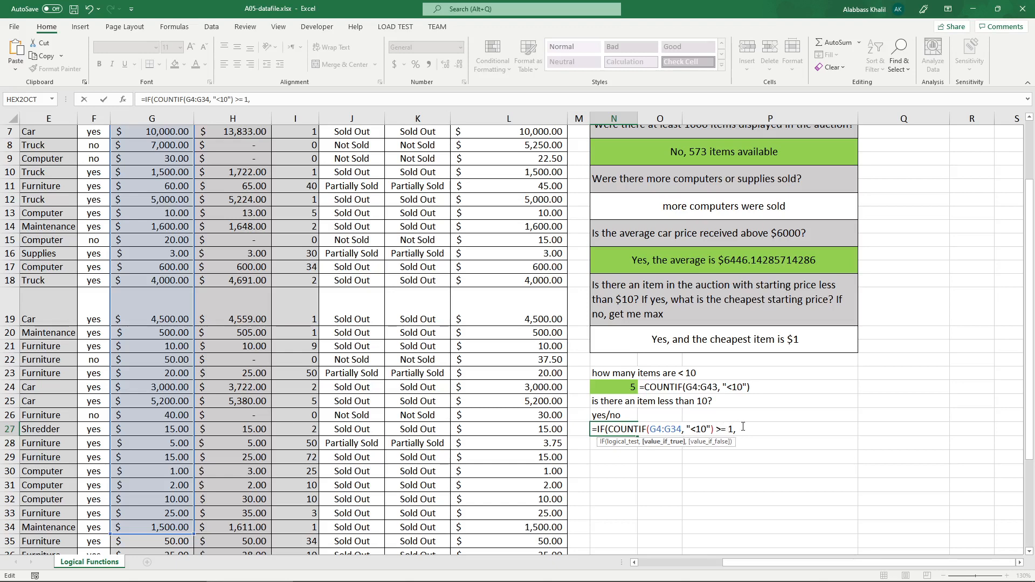
# Begin the value-if-true argument of N27's IF formula with the text "Yes, and the cheapest is".
pyautogui.write('Yes, " and the c')
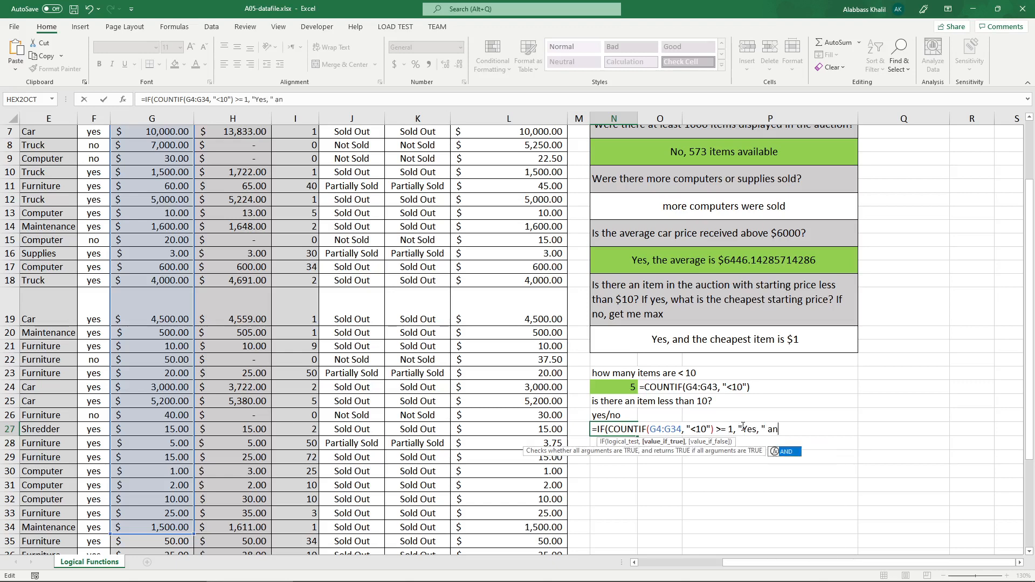
pyautogui.press('BackSpace')
pyautogui.press('BackSpace')
pyautogui.press('BackSpace')
pyautogui.press('BackSpace')
pyautogui.press('BackSpace')
pyautogui.press('BackSpace')
pyautogui.press('BackSpace')
pyautogui.press('BackSpace')
pyautogui.press('BackSpace')
pyautogui.press('BackSpace')
pyautogui.press('BackSpace')
pyautogui.write('and the cheapest is')
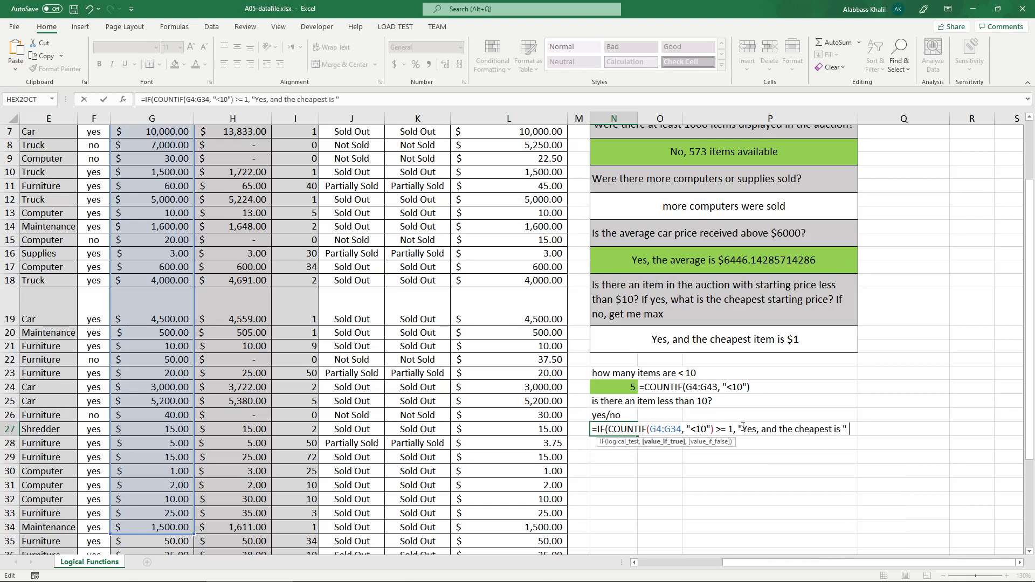
pyautogui.write(' $" & mina')
# End the value-if-true text with a dollar sign and join MIN(G4:G34) to it with &.
pyautogui.press('BackSpace')
pyautogui.press('Tab')
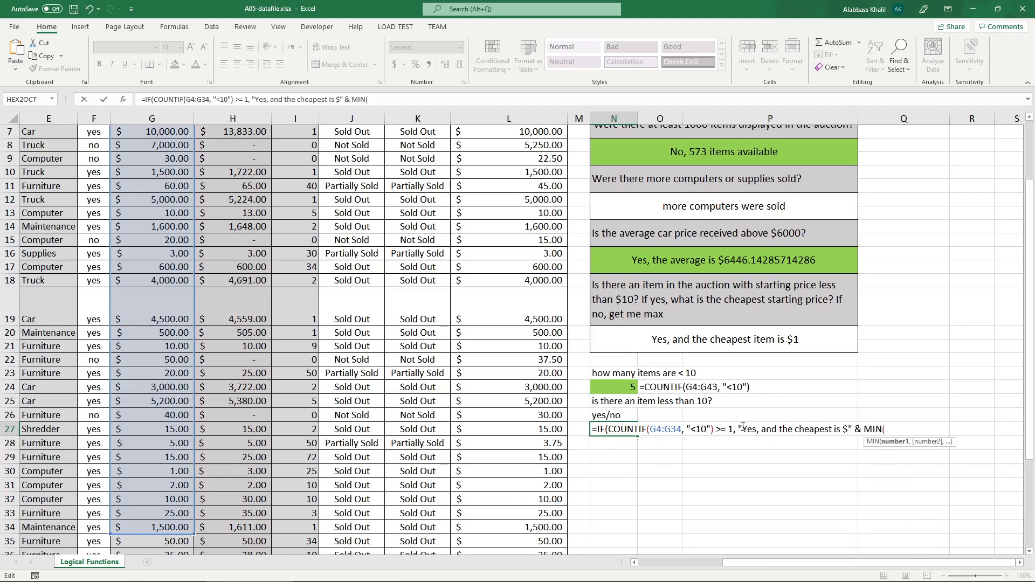
pyautogui.write('G4:G34')
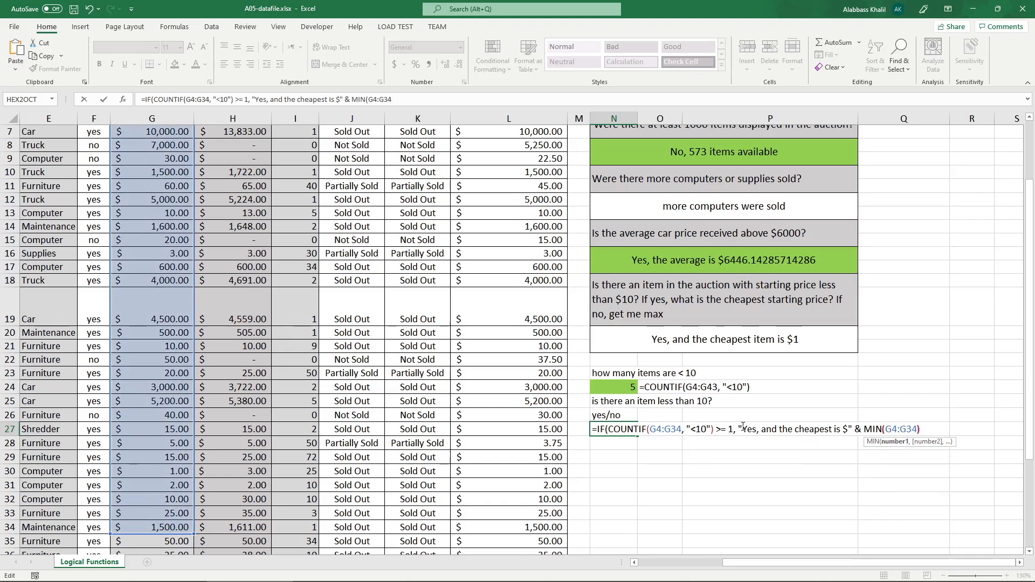
pyautogui.write(':), "No')
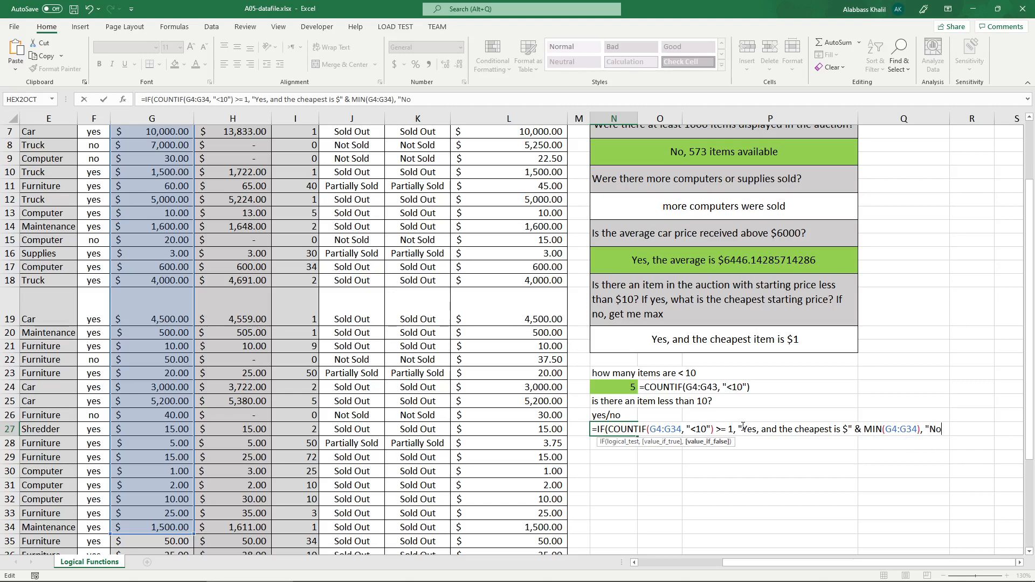
pyautogui.write('")')
# Add "No" as the value-if-false argument of N27's IF formula and commit it.
pyautogui.press('Return')
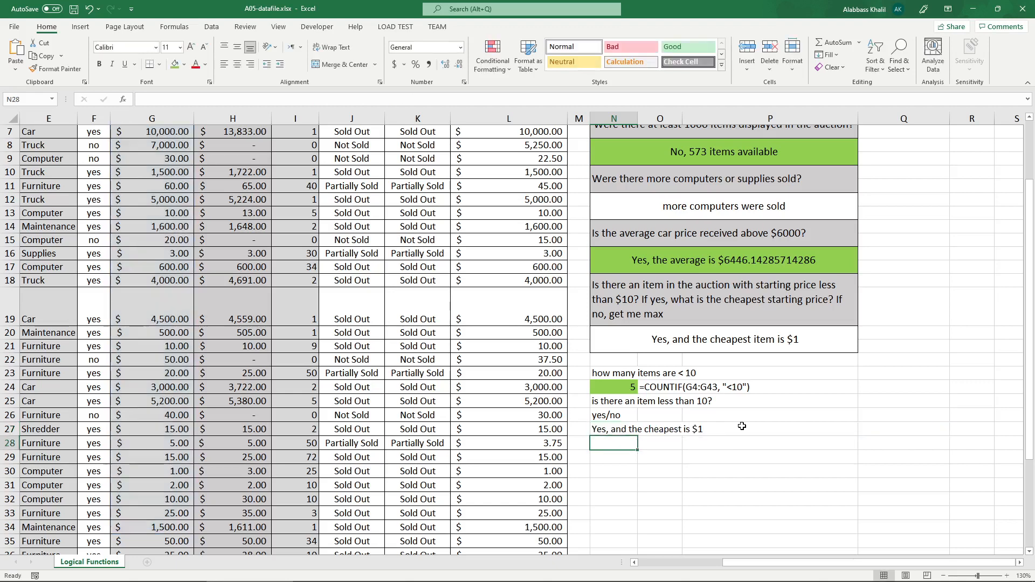
# Open N27's IF formula for review, examining its COUNTIF test and both result arguments.
pyautogui.click(621, 427)
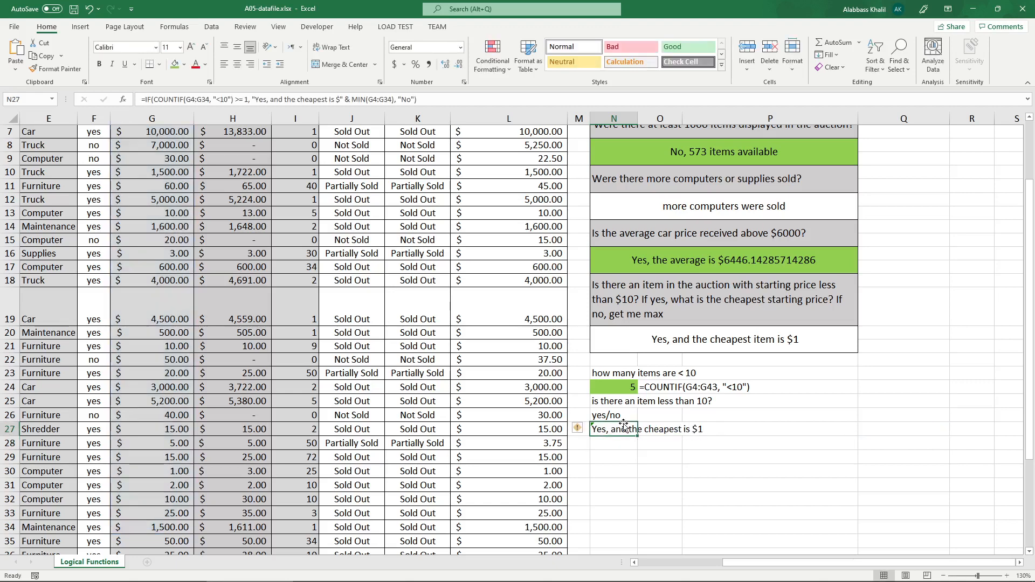
pyautogui.click(583, 430)
pyautogui.doubleClick(609, 429)
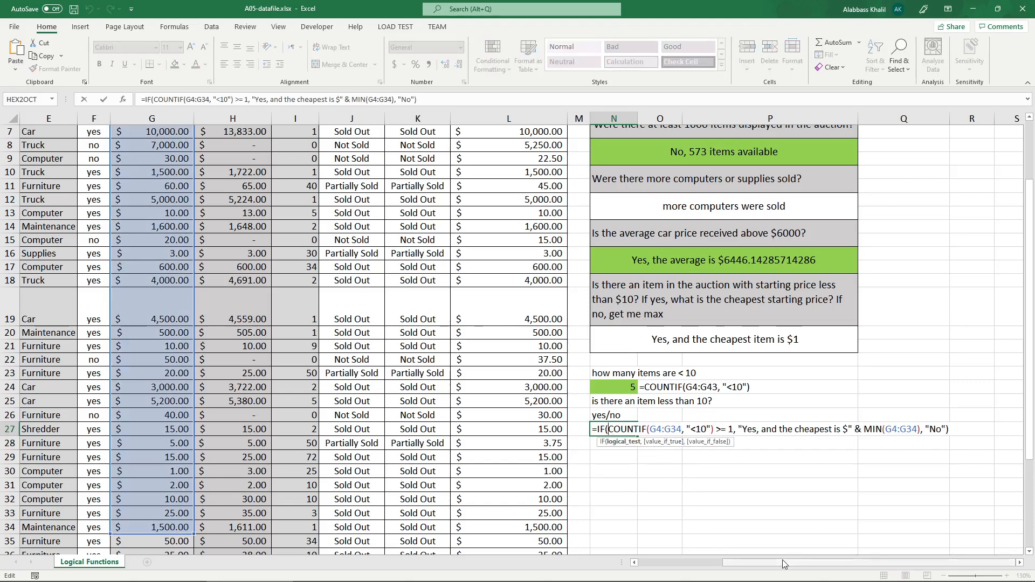
pyautogui.moveTo(781, 562)
pyautogui.mouseDown()
pyautogui.moveTo(773, 566)
pyautogui.moveTo(785, 563)
pyautogui.mouseUp()
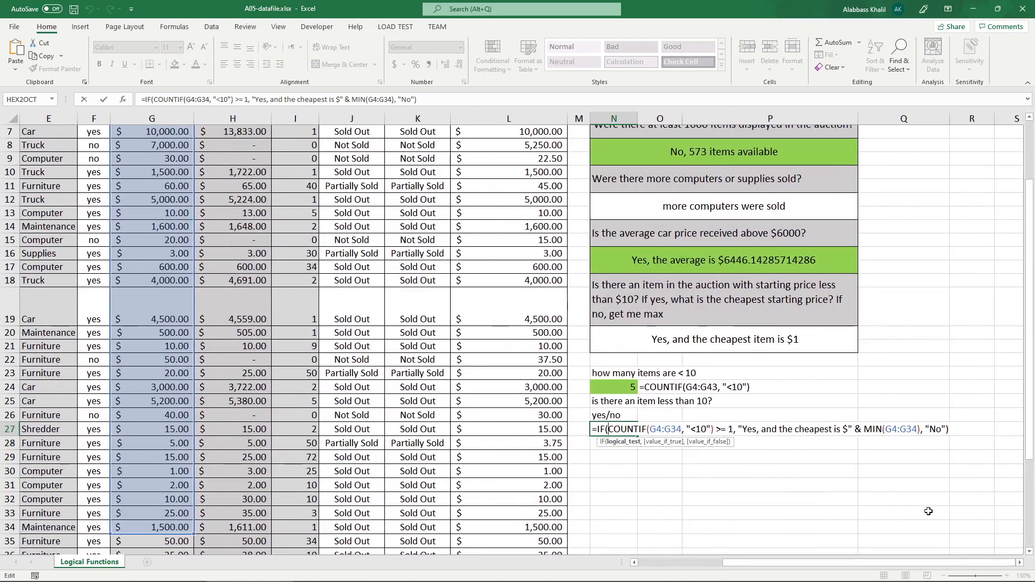
# Change the MIN range in N27's IF formula to G4:G43.
pyautogui.click(918, 429)
pyautogui.press('BackSpace')
pyautogui.press('BackSpace')
pyautogui.write('43')
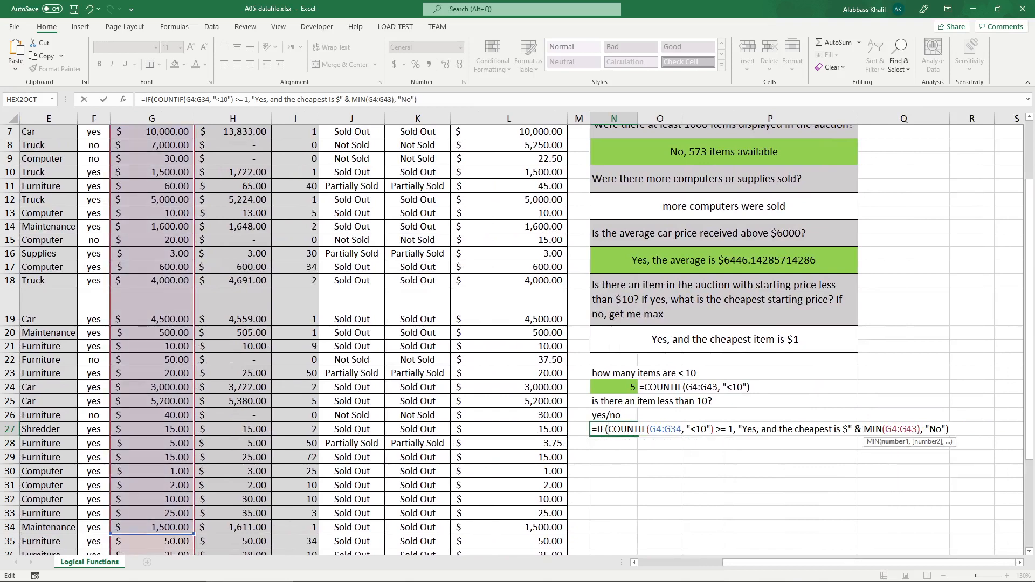
# Change the COUNTIF range in N27's IF formula to G4:G43 and commit the formula.
pyautogui.click(682, 429)
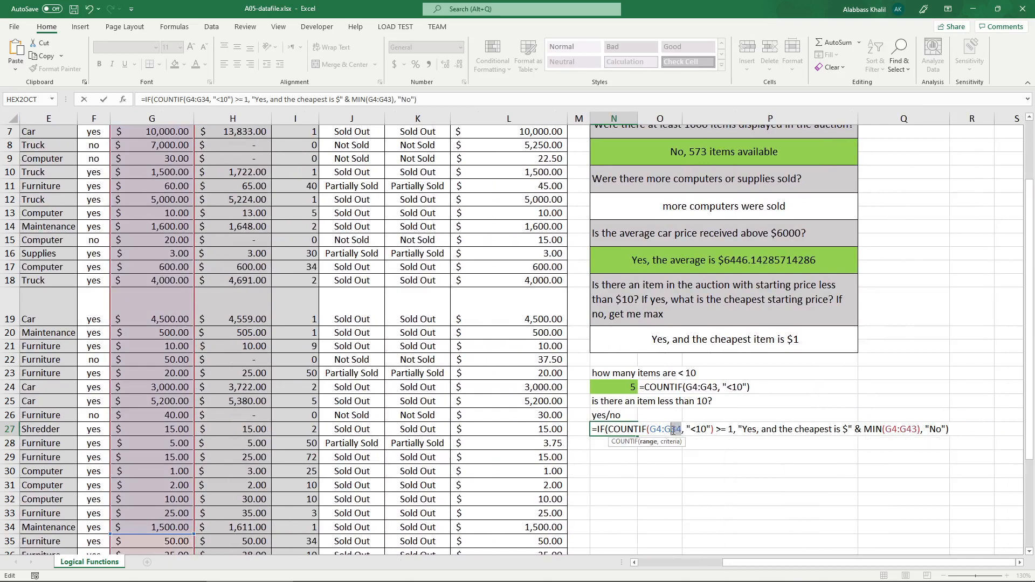
pyautogui.press('BackSpace')
pyautogui.press('BackSpace')
pyautogui.write('43')
pyautogui.scroll(-5, 437, 410)
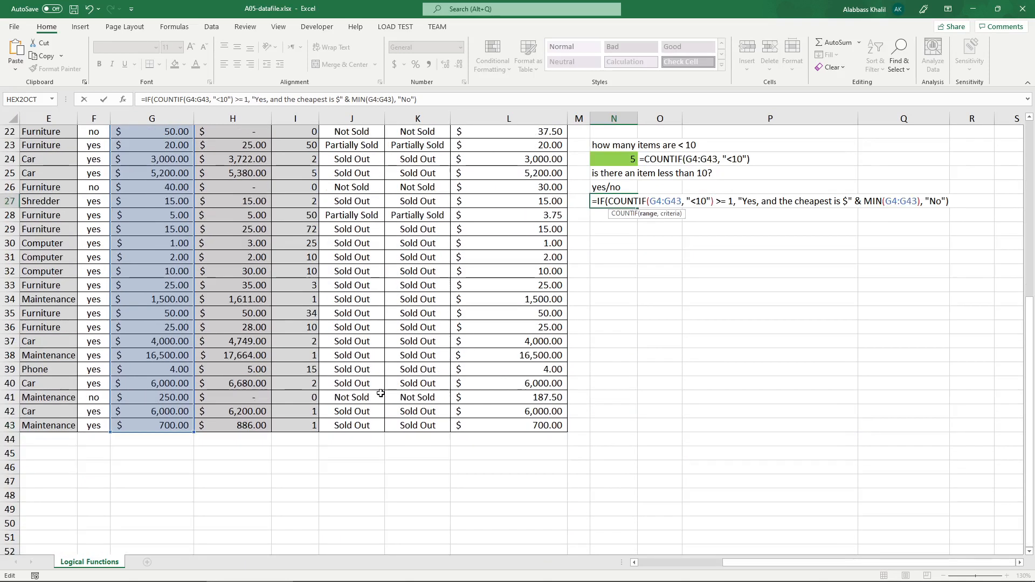
pyautogui.scroll(7, 438, 410)
pyautogui.scroll(-2, 438, 410)
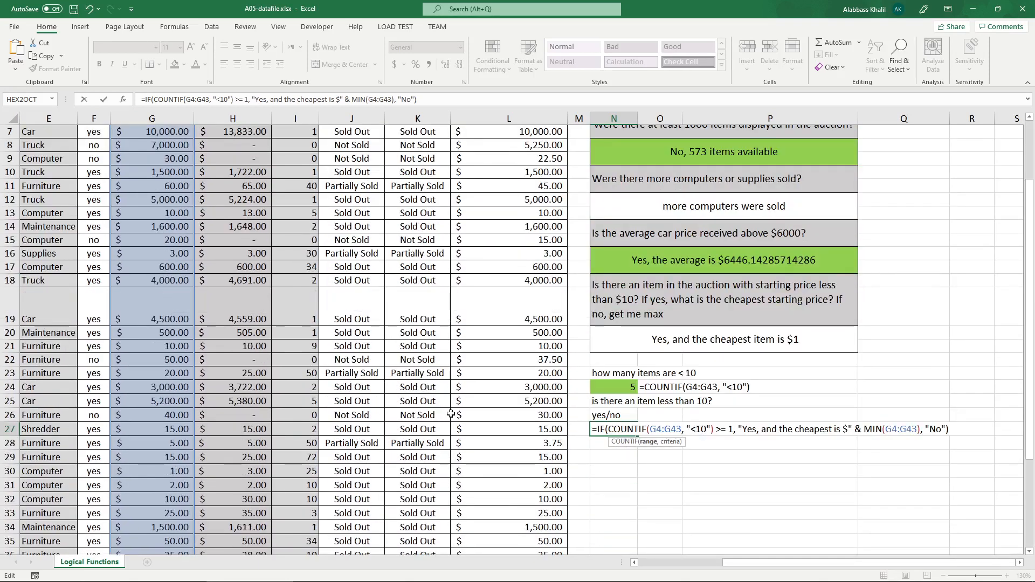
pyautogui.press('Return')
pyautogui.click(587, 429)
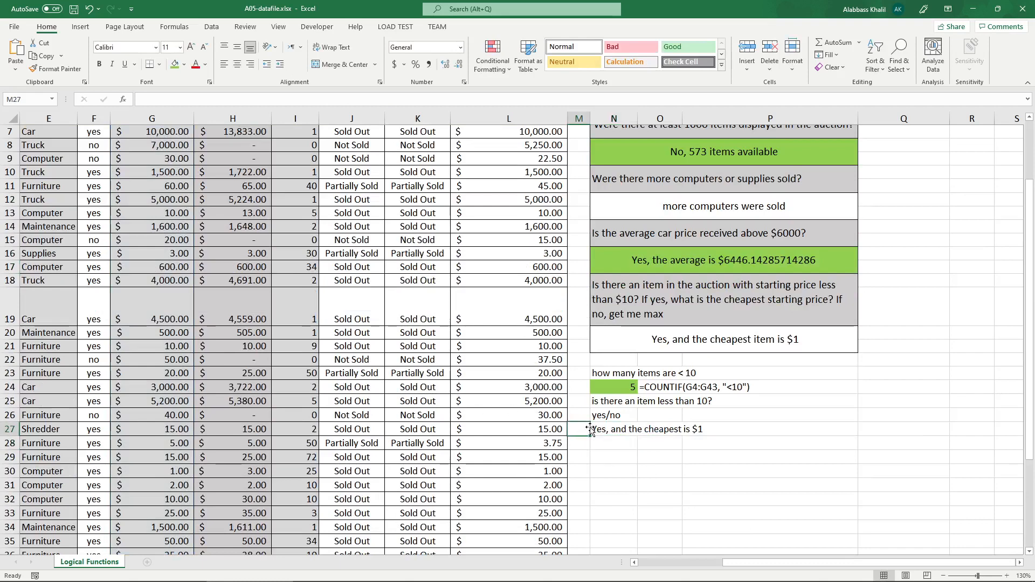
pyautogui.click(593, 430)
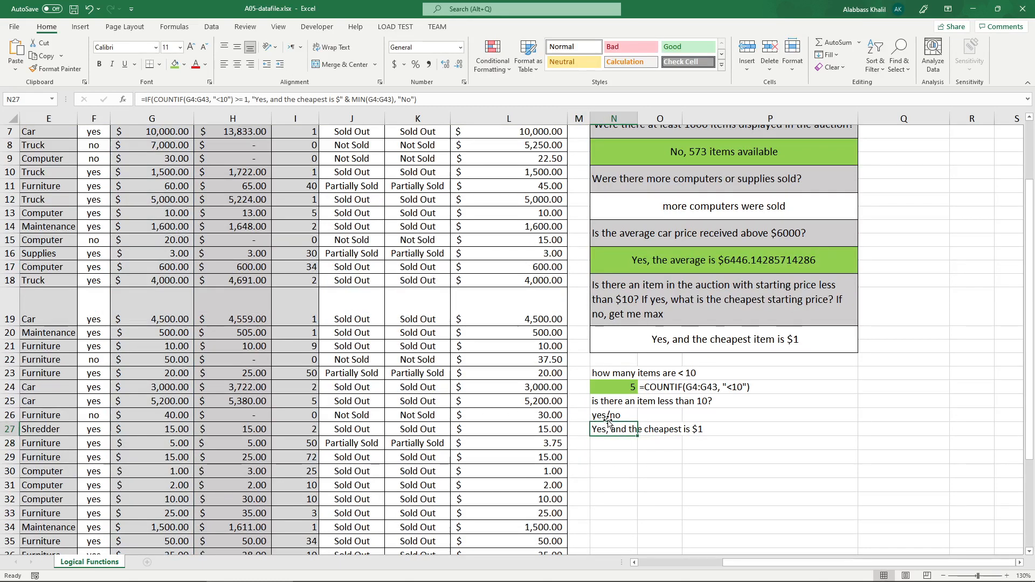
pyautogui.click(663, 331)
pyautogui.doubleClick(609, 430)
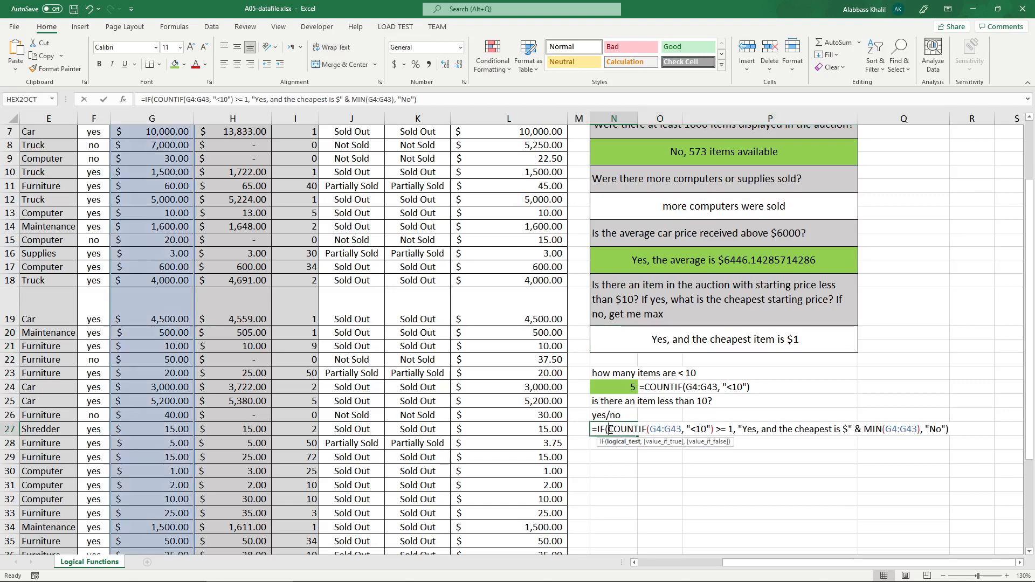
pyautogui.click(665, 430)
pyautogui.click(903, 439)
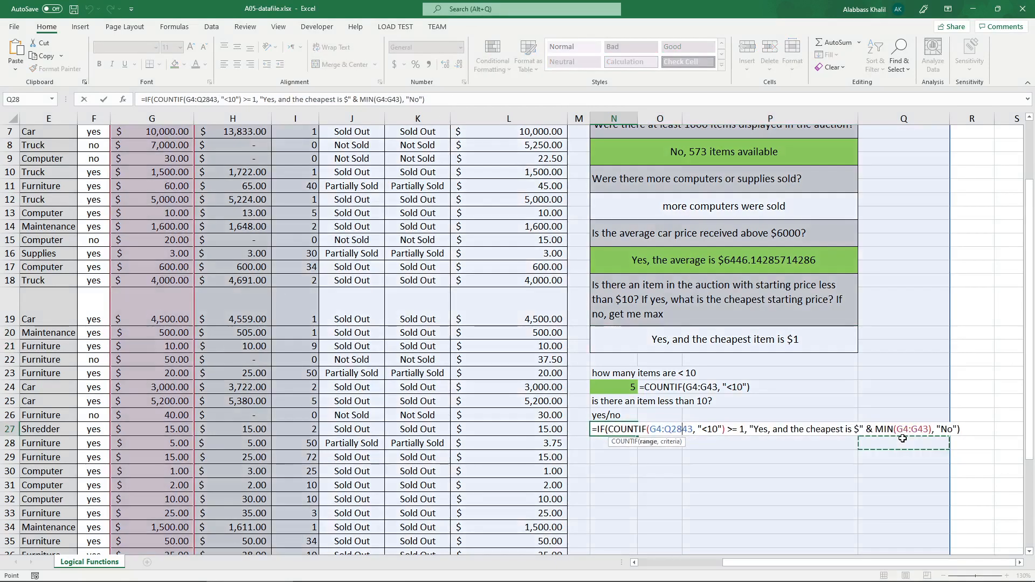
pyautogui.press('Escape')
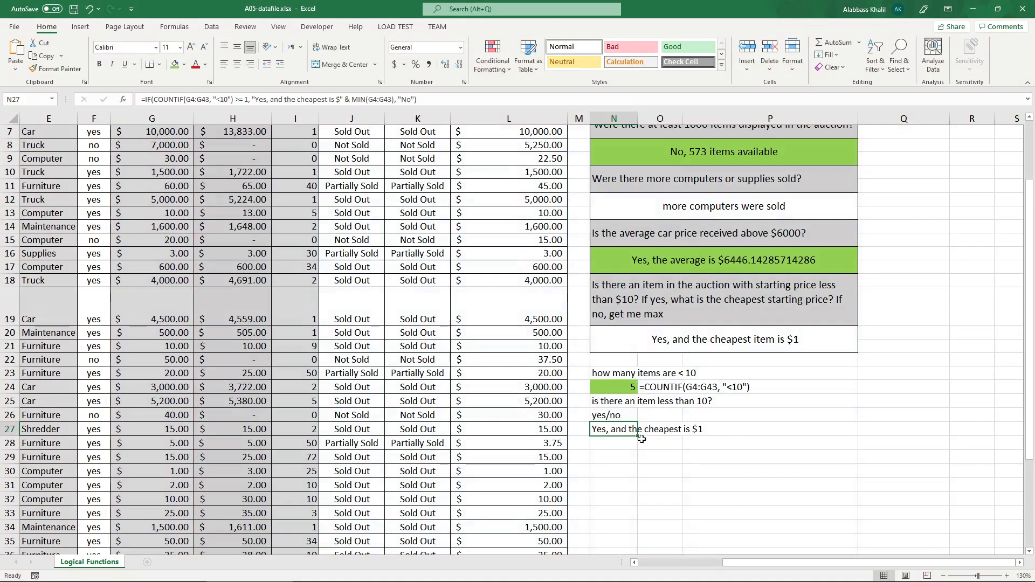
# Remove the >= 1 comparison after COUNTIF in N27's IF formula and commit it.
pyautogui.doubleClick(626, 430)
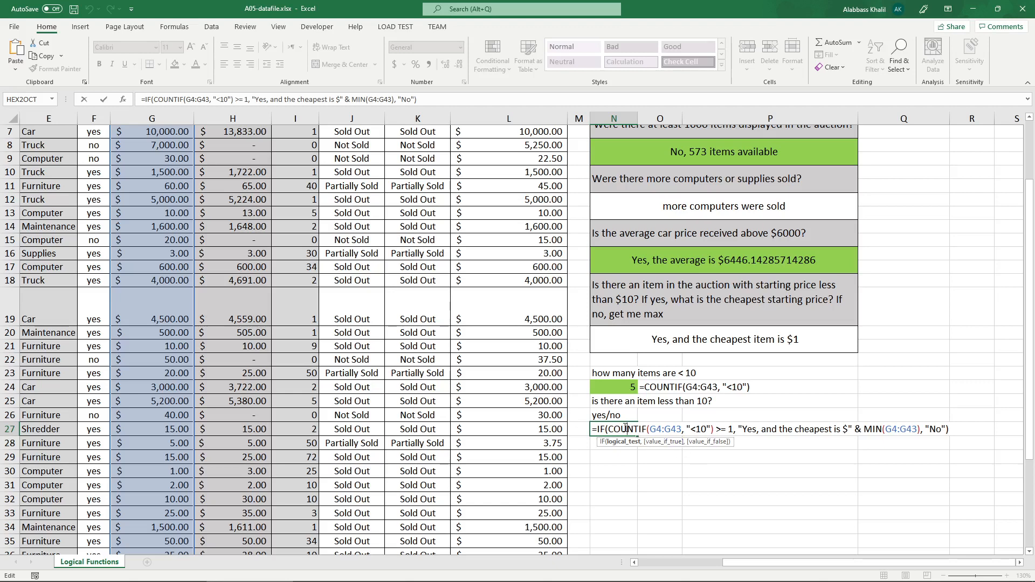
pyautogui.moveTo(626, 429); pyautogui.dragTo(718, 429)
pyautogui.press('BackSpace')
pyautogui.press('BackSpace')
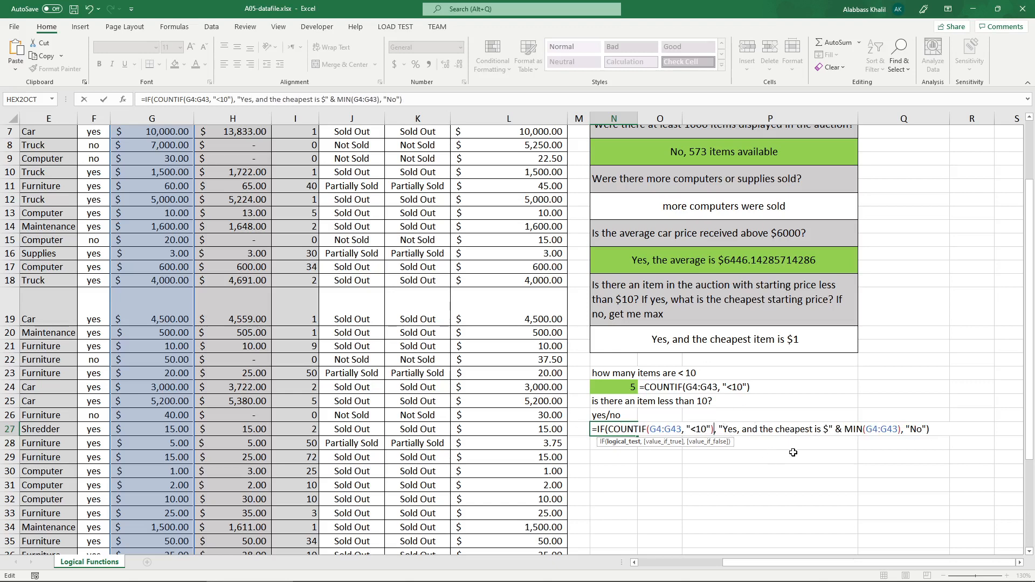
pyautogui.press('Return')
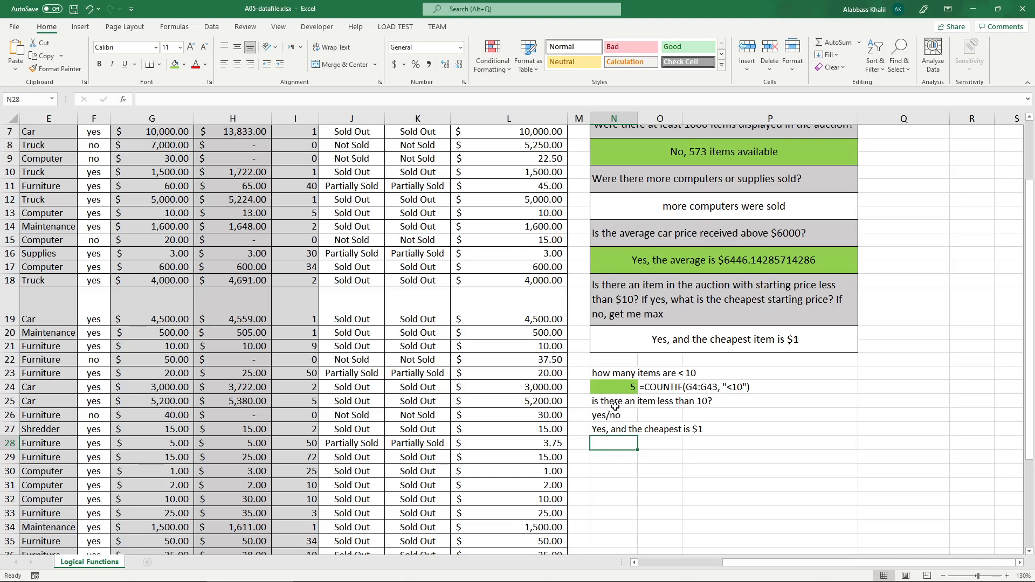
# Add >= 1 back after the COUNTIF call in N27's logical test and commit the formula.
pyautogui.doubleClick(616, 429)
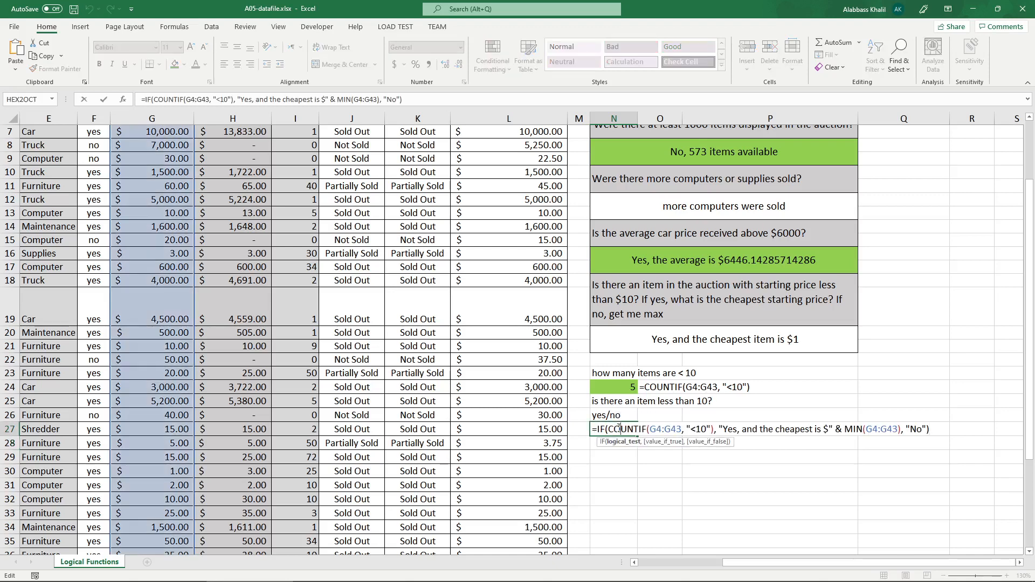
pyautogui.moveTo(616, 432); pyautogui.dragTo(709, 435)
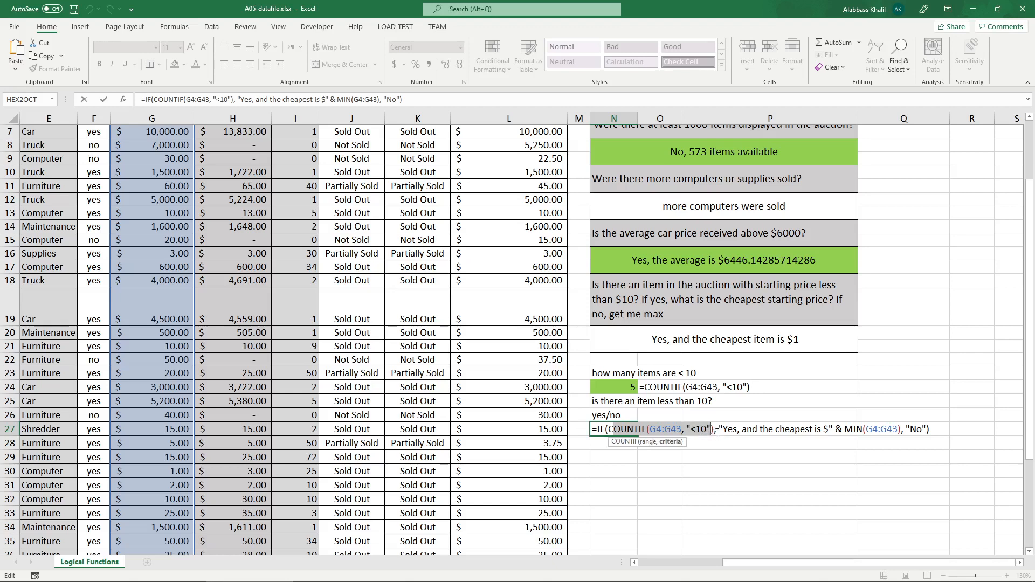
pyautogui.click(714, 431)
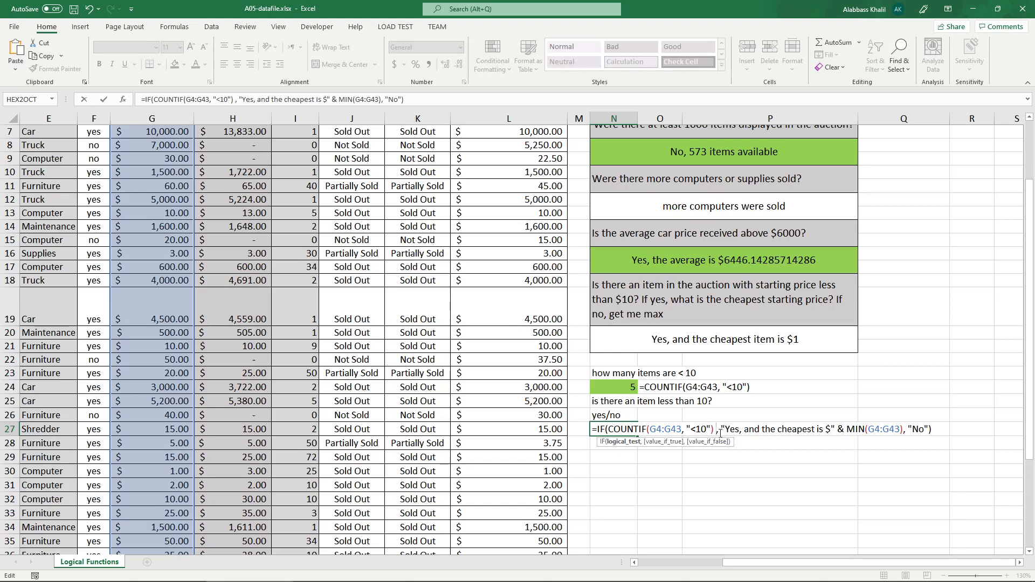
pyautogui.moveTo(718, 431)
pyautogui.mouseDown()
pyautogui.moveTo(655, 424)
pyautogui.moveTo(720, 433)
pyautogui.mouseUp()
pyautogui.write('>= 1')
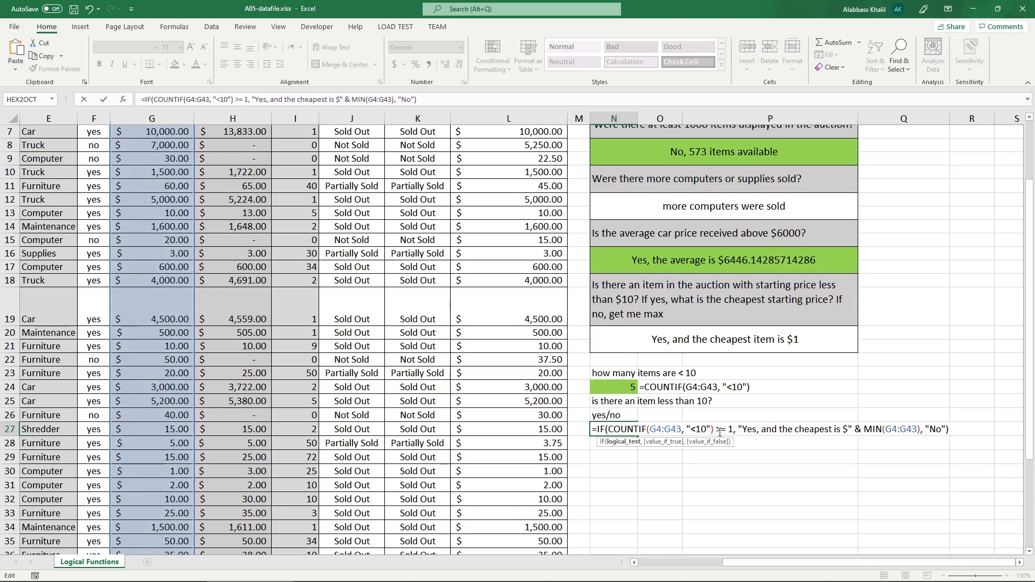
pyautogui.press('Return')
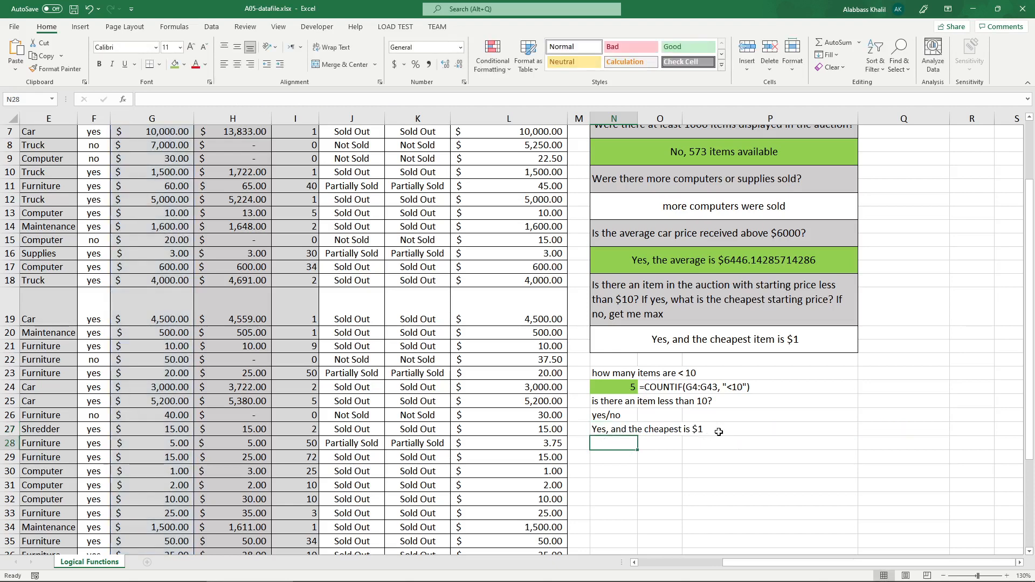
# Change N27's logical test to compare the COUNTIF result with >= 5 and commit it.
pyautogui.click(601, 429)
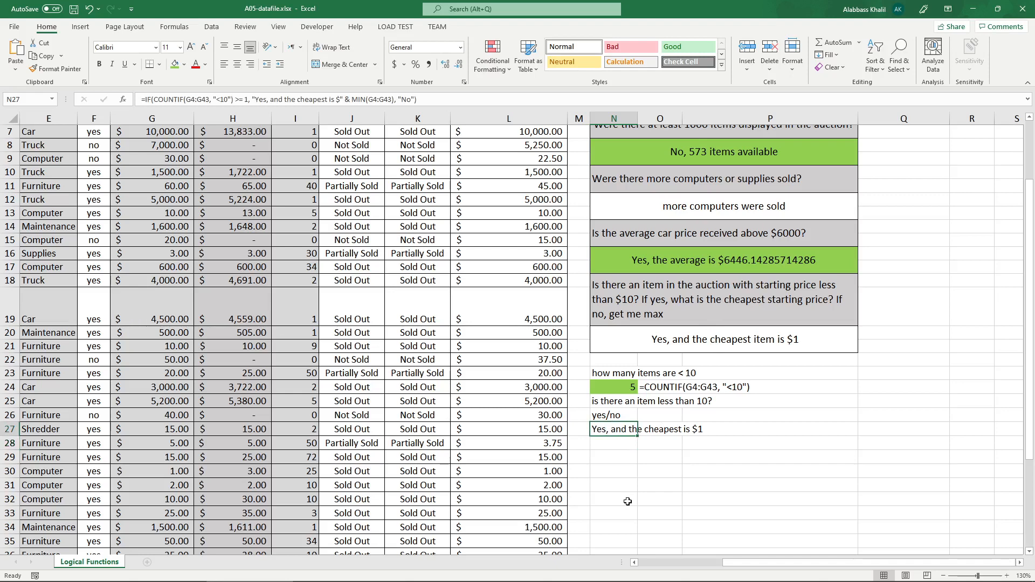
pyautogui.doubleClick(626, 430)
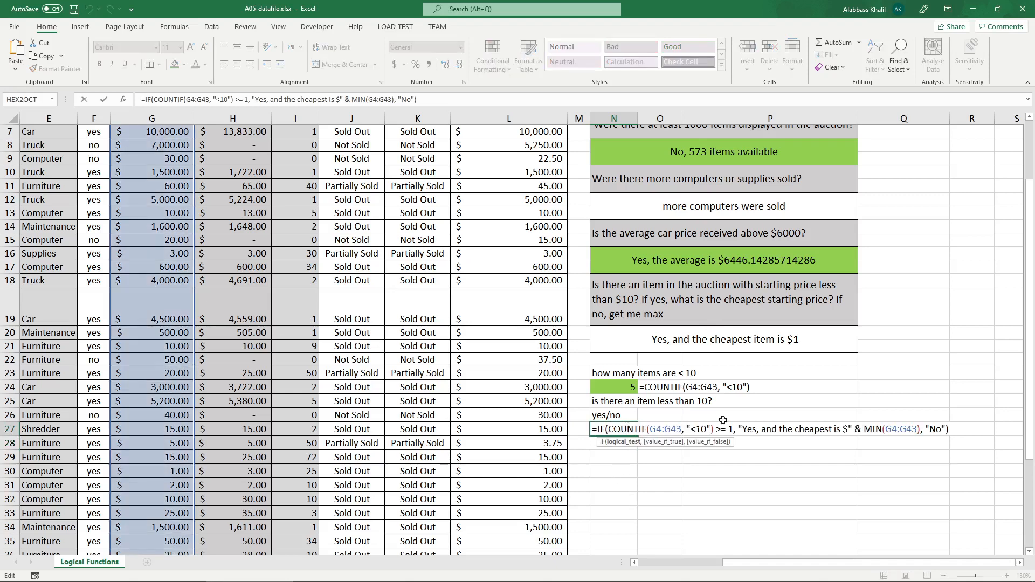
pyautogui.doubleClick(732, 430)
pyautogui.write('5')
pyautogui.press('Return')
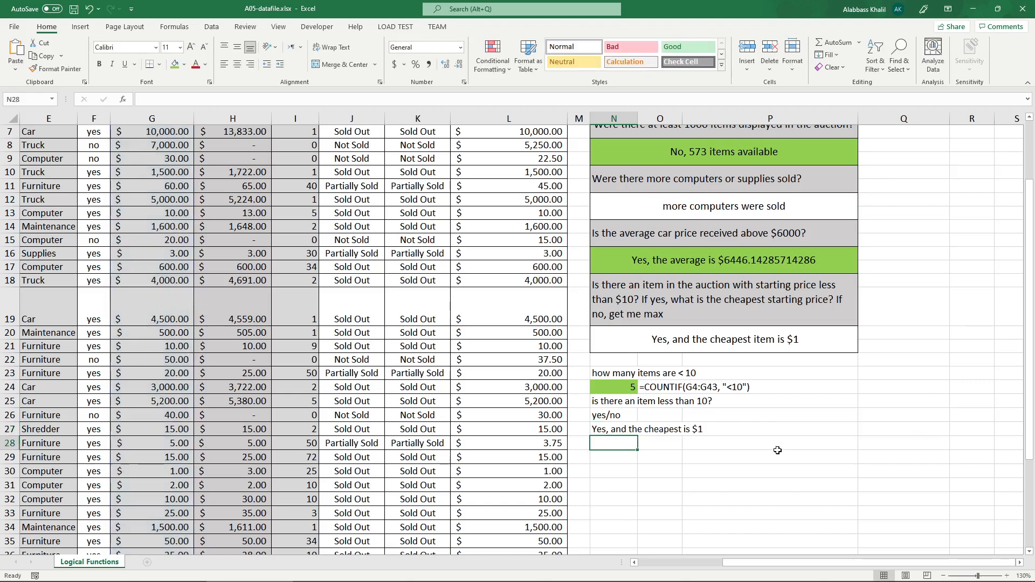
# Raise the COUNTIF comparison value in N27's IF formula to 8 and commit it.
pyautogui.click(655, 430)
pyautogui.doubleClick(620, 430)
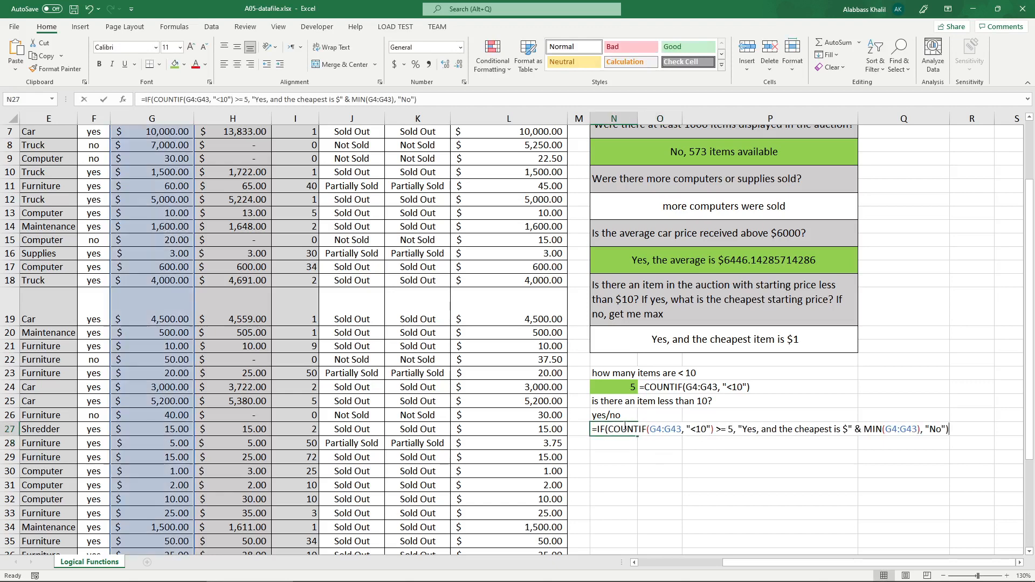
pyautogui.click(733, 430)
pyautogui.press('BackSpace')
pyautogui.write('8')
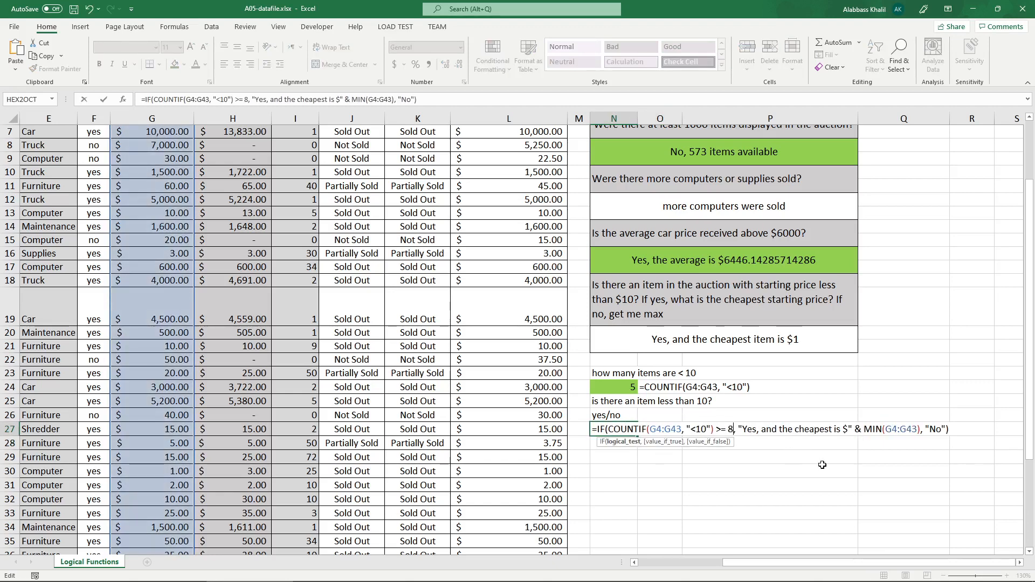
pyautogui.press('Return')
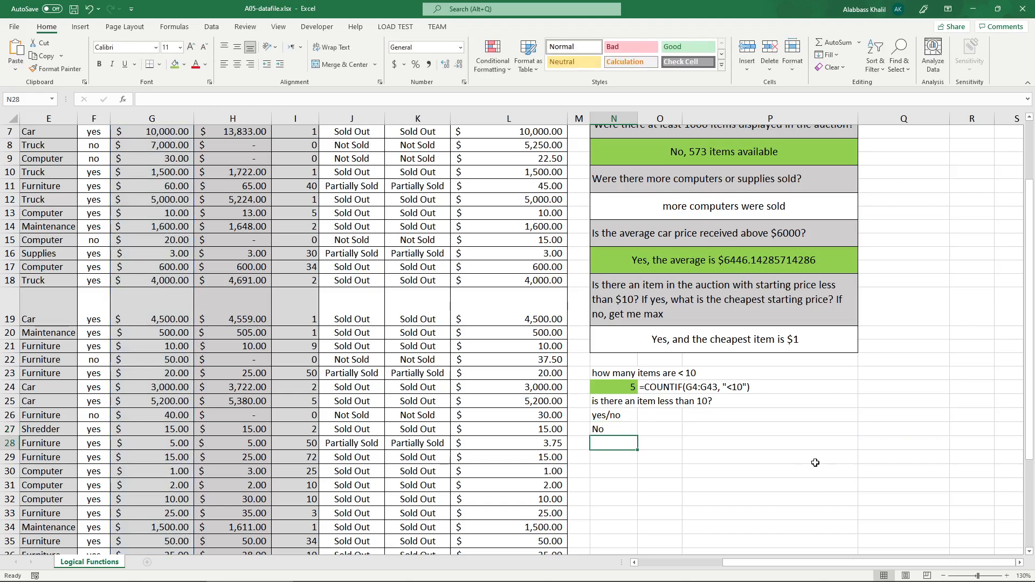
# Set the COUNTIF comparison in N27's IF formula back to >= 1 and commit it.
pyautogui.doubleClick(634, 430)
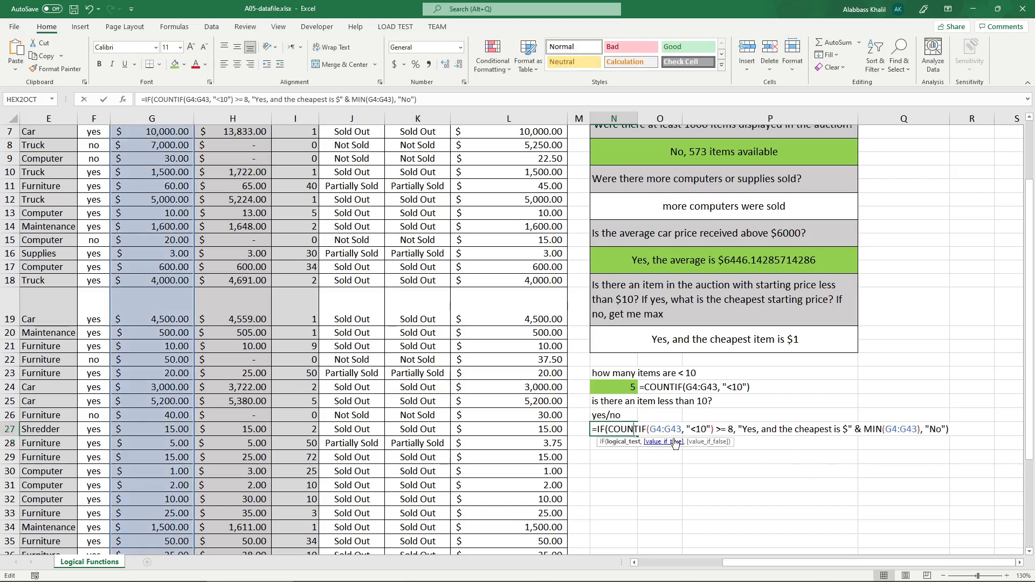
pyautogui.click(735, 430)
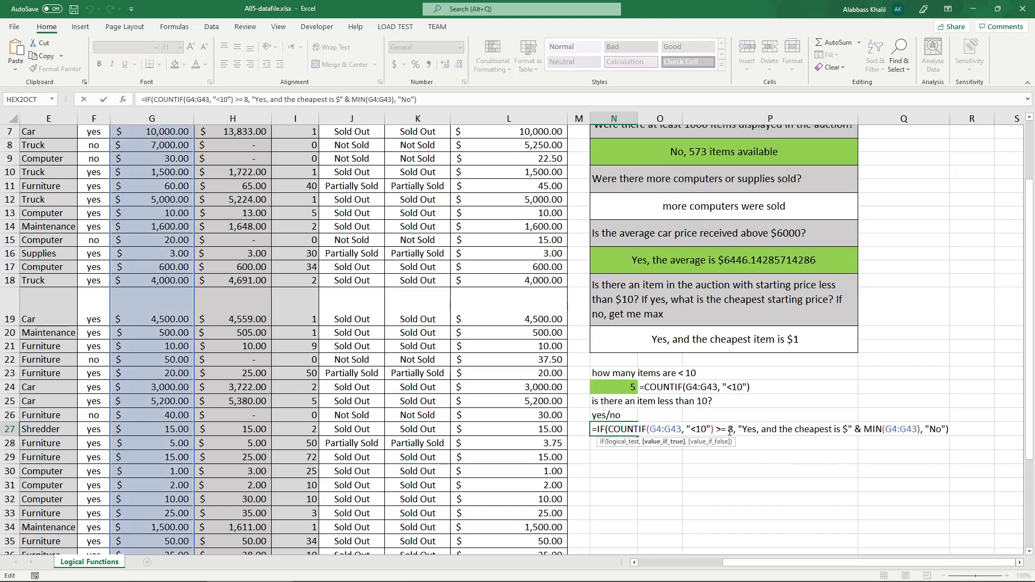
pyautogui.doubleClick(730, 430)
pyautogui.write('1')
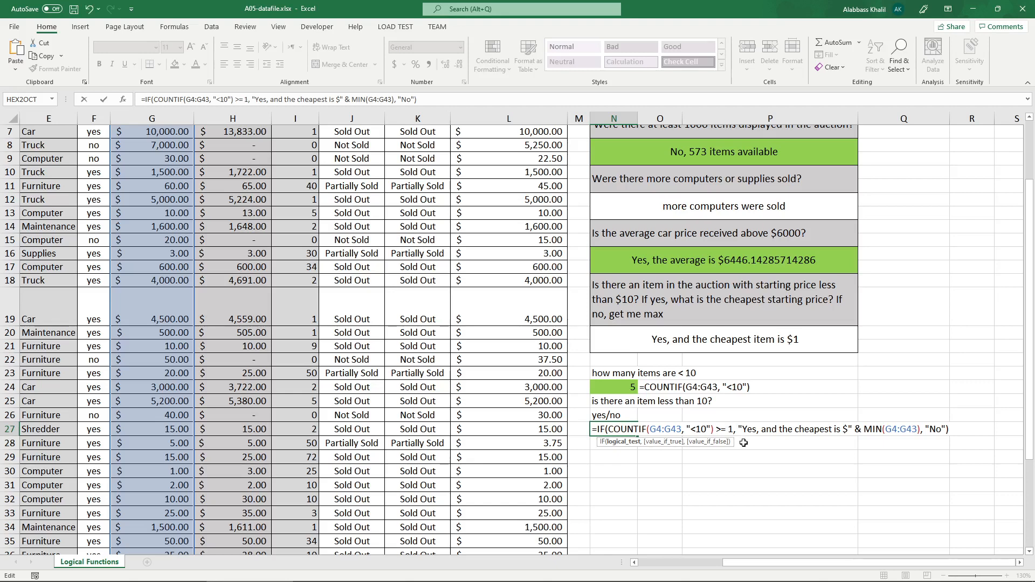
pyautogui.press('Return')
# Replace the entire COUNTIF comparison in N27's IF formula with a constant test, first 5 and finally TRUE.
pyautogui.doubleClick(599, 429)
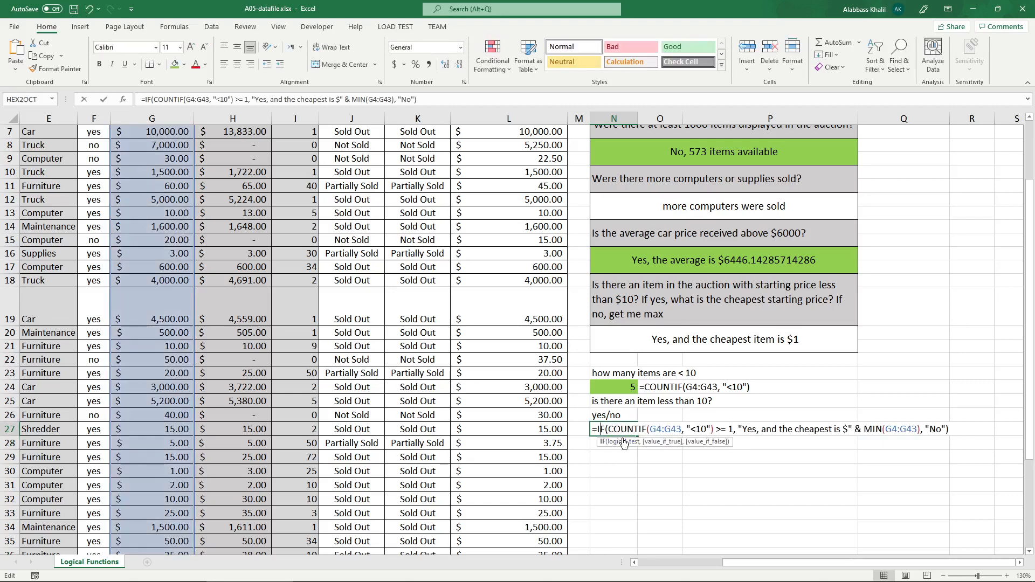
pyautogui.moveTo(727, 429); pyautogui.dragTo(608, 430)
pyautogui.write('5')
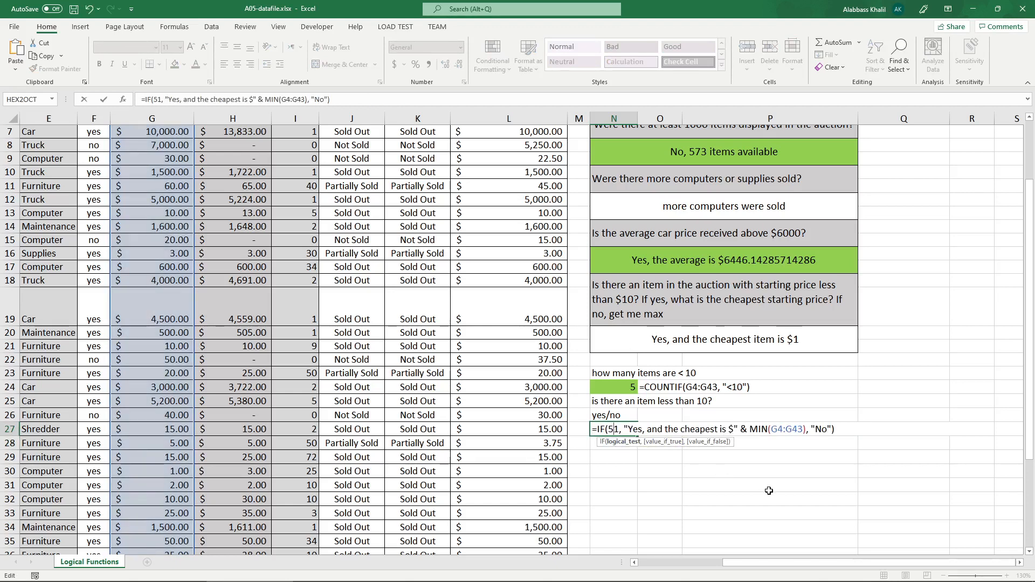
pyautogui.press('Delete')
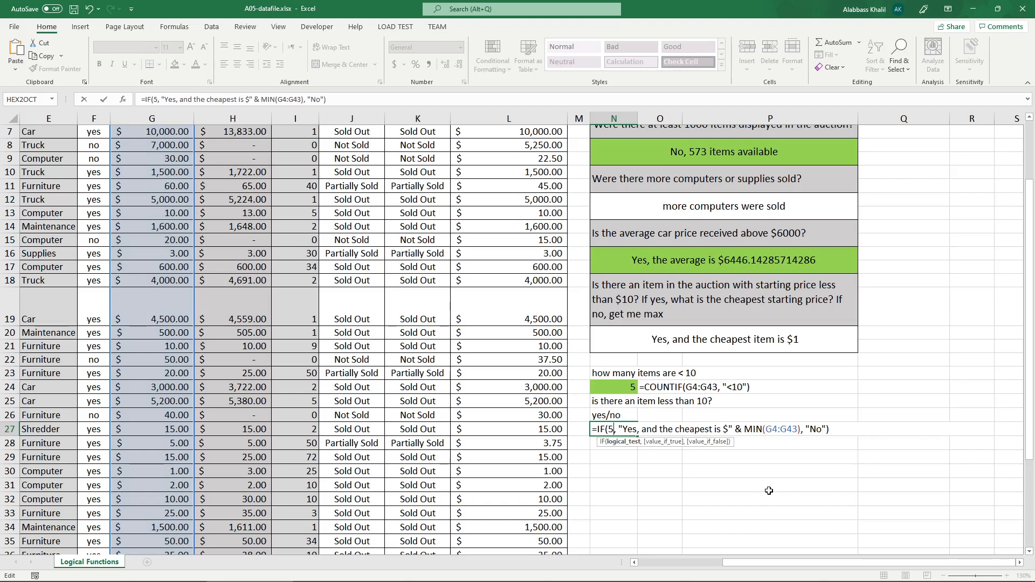
pyautogui.press('BackSpace')
pyautogui.write('TRUE')
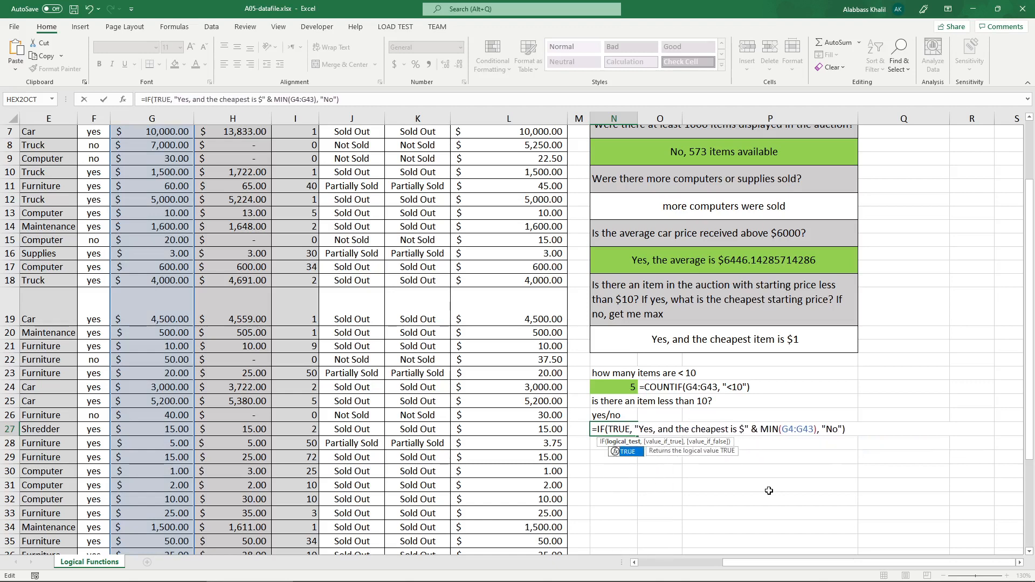
# Replace TRUE with 5 as the logical test of N27's IF formula and commit it.
pyautogui.press('BackSpace')
pyautogui.press('BackSpace')
pyautogui.press('BackSpace')
pyautogui.press('BackSpace')
pyautogui.write('5')
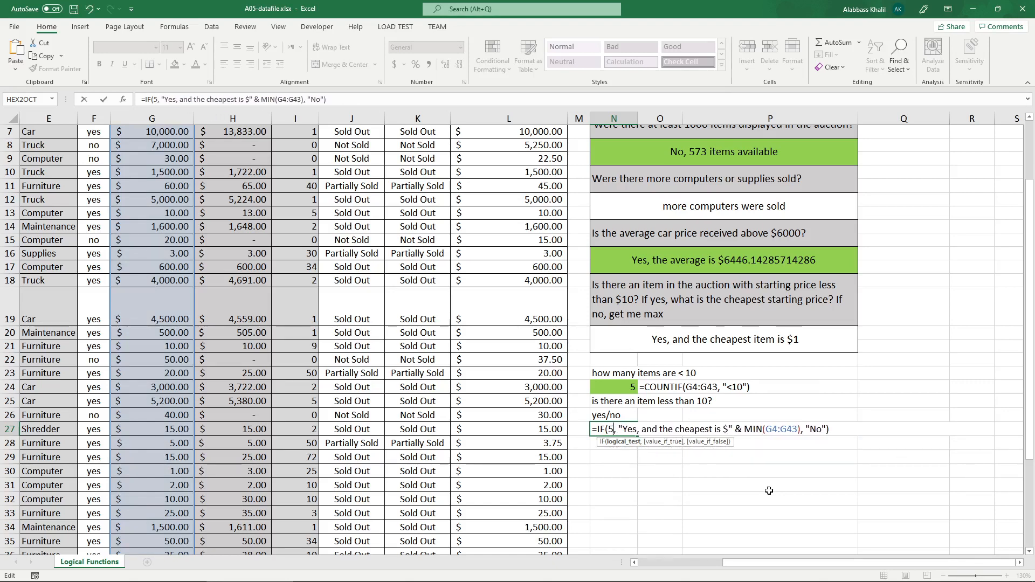
pyautogui.press('Return')
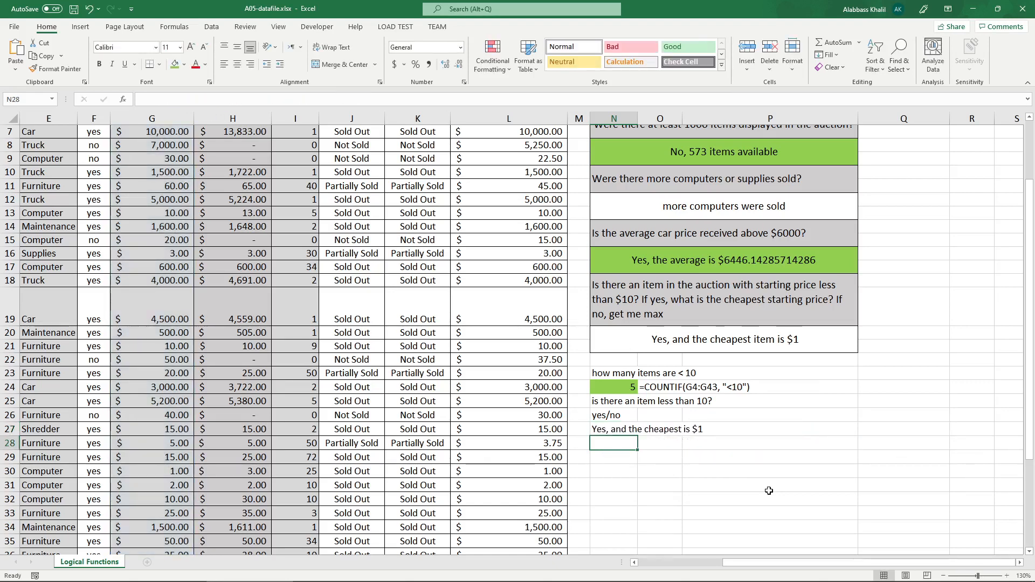
# Change the constant logical test in N27's IF formula to 1 and commit it.
pyautogui.doubleClick(612, 430)
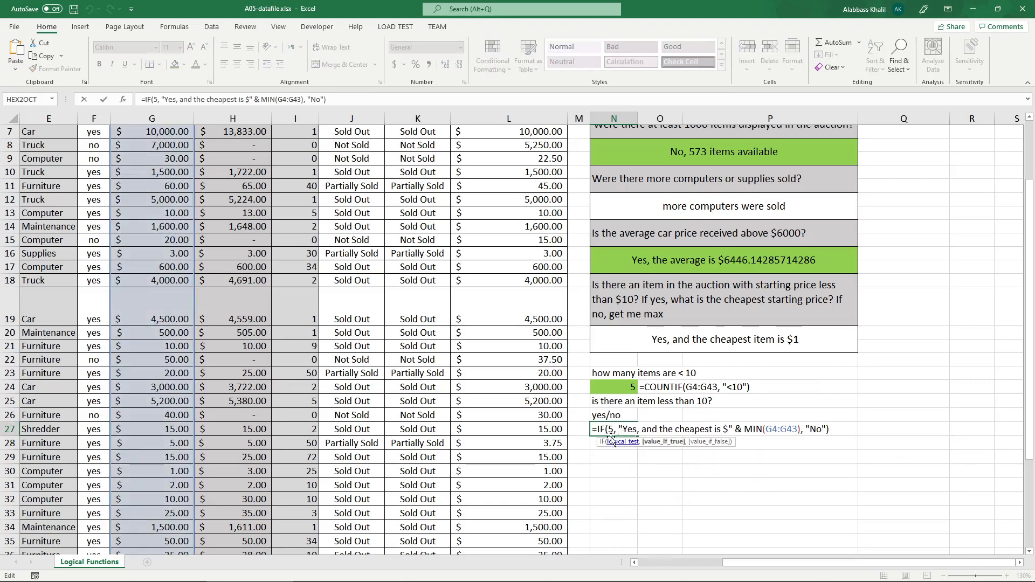
pyautogui.press('BackSpace')
pyautogui.write('1')
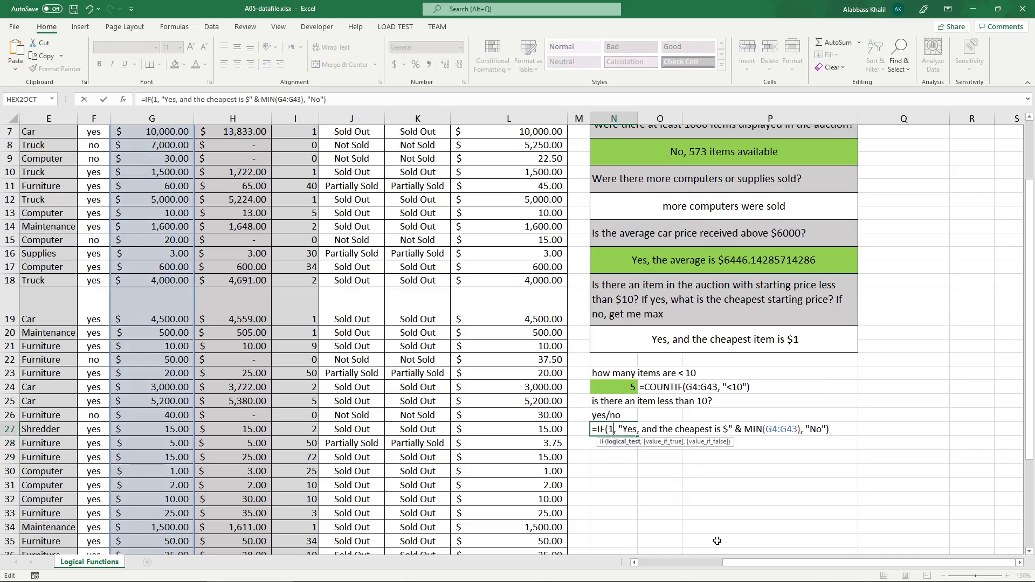
pyautogui.press('Return')
# Change the constant logical test in N27's IF formula first to 1000 and finally to 100032532, committing each version.
pyautogui.click(614, 431)
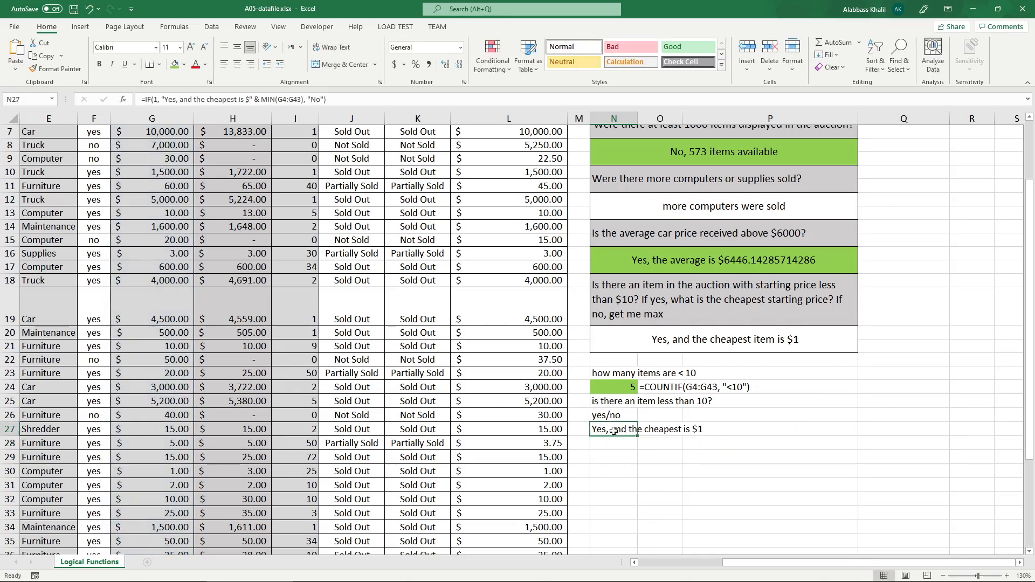
pyautogui.doubleClick(614, 431)
pyautogui.write('00032532')
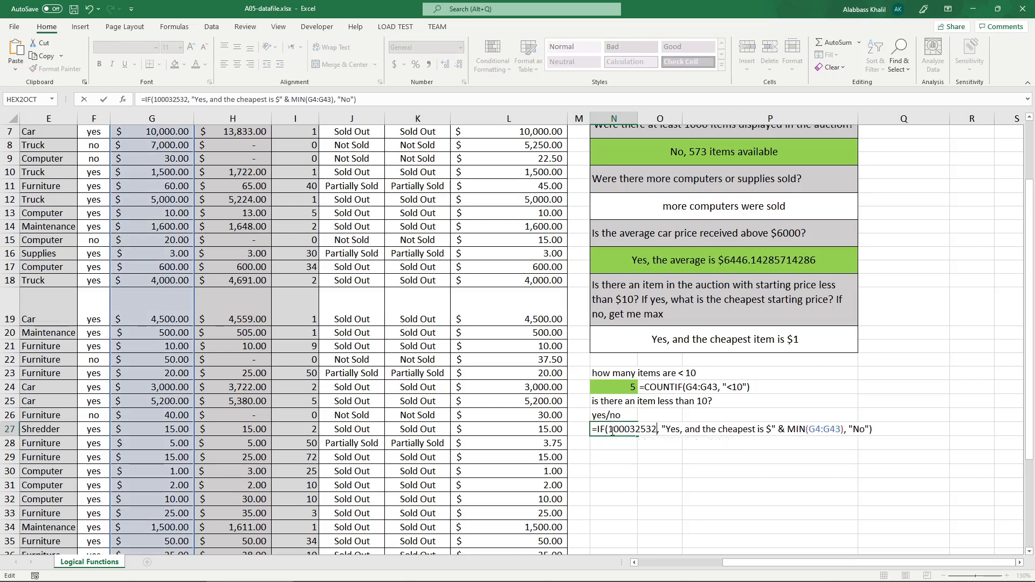
pyautogui.press('Return')
pyautogui.doubleClick(608, 429)
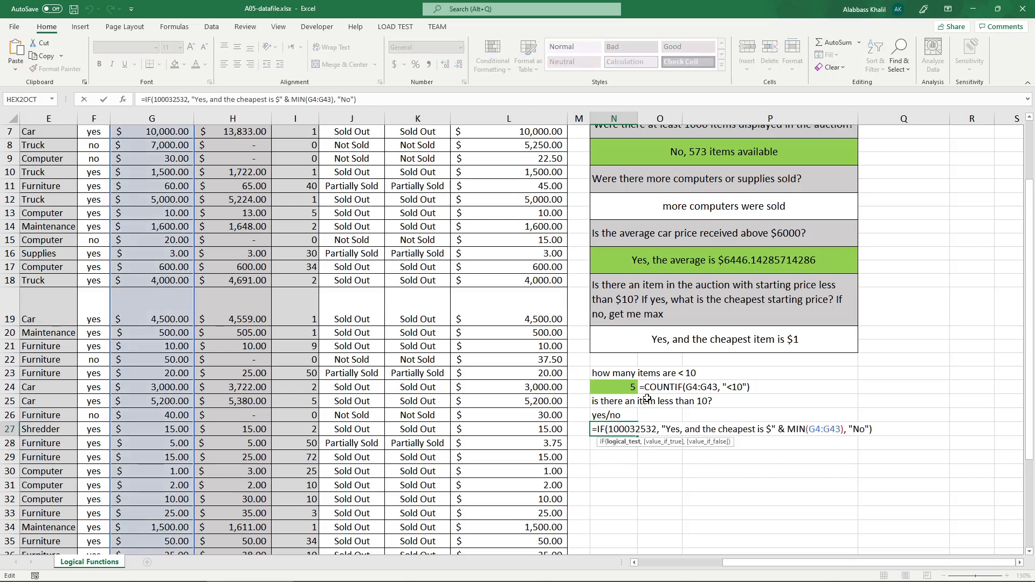
pyautogui.press('Return')
# Make the constant logical test in N27's IF formula negative, and finally replace it with 0 and commit it.
pyautogui.doubleClick(620, 430)
pyautogui.write('-')
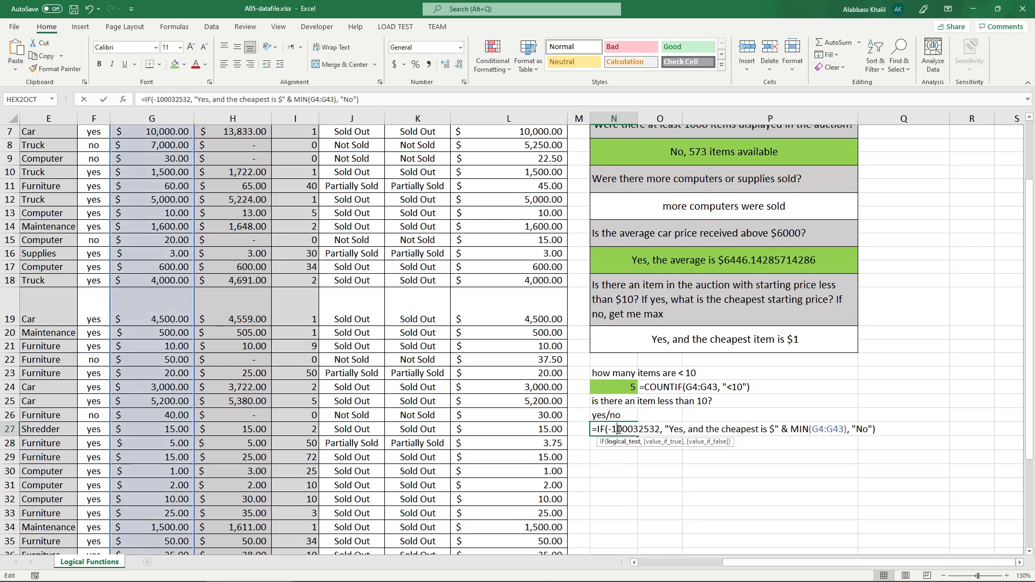
pyautogui.press('Delete')
pyautogui.press('Delete')
pyautogui.press('Delete')
pyautogui.press('Delete')
pyautogui.press('Delete')
pyautogui.press('Delete')
pyautogui.press('Delete')
pyautogui.press('Delete')
pyautogui.press('Delete')
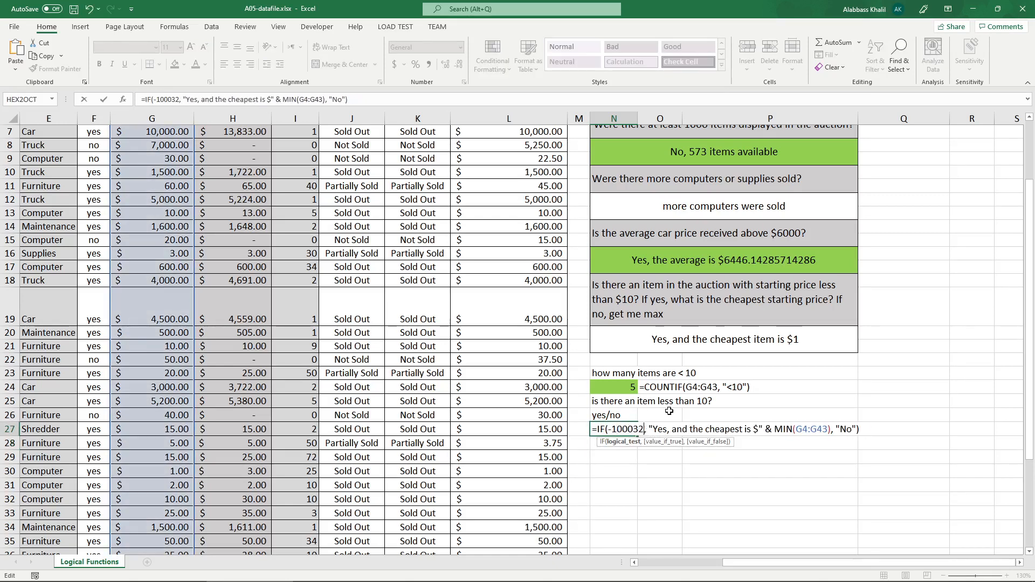
pyautogui.press('Return')
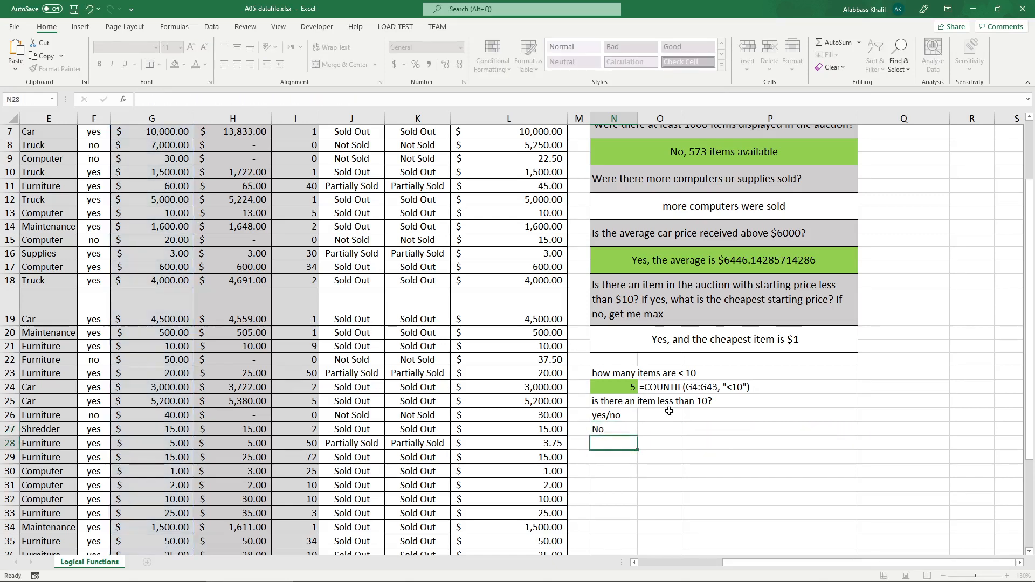
# Try -9 as the logical test in N27's IF formula, but restore it to 0 and commit the formula.
pyautogui.doubleClick(615, 430)
pyautogui.moveTo(614, 429); pyautogui.dragTo(608, 430)
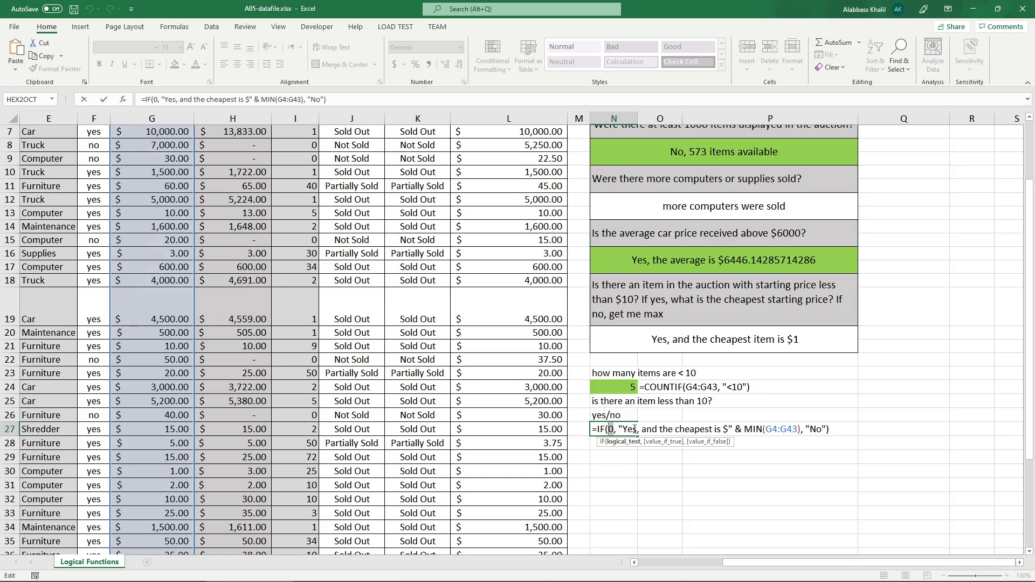
pyautogui.write('-9')
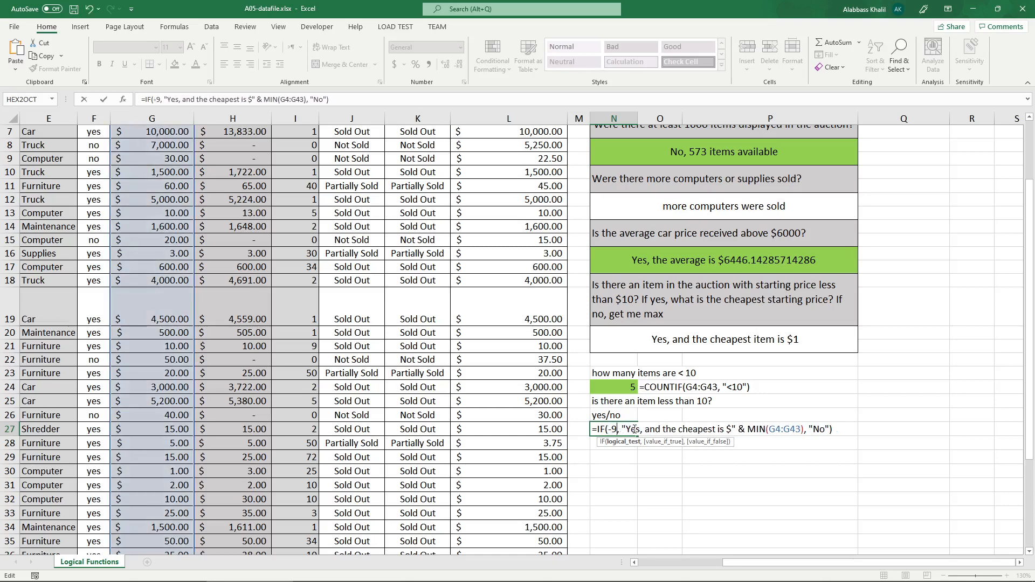
pyautogui.press('BackSpace')
pyautogui.press('BackSpace')
pyautogui.write('0')
pyautogui.press('Return')
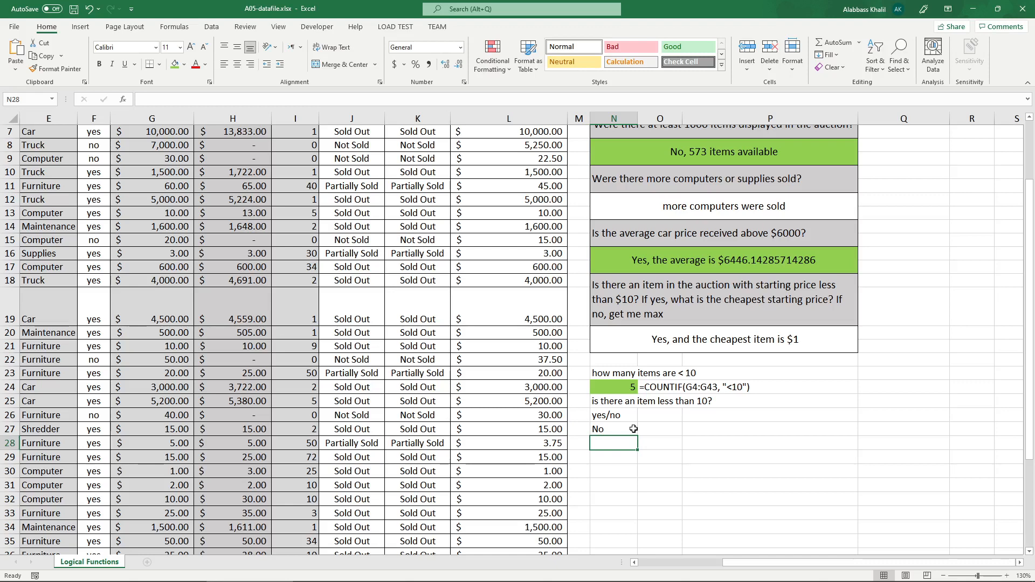
# Replace the 0 in N27's IF formula with the comparison COUNTIF(G4:G43) >= 1 and try to commit it.
pyautogui.click(634, 429)
pyautogui.doubleClick(620, 426)
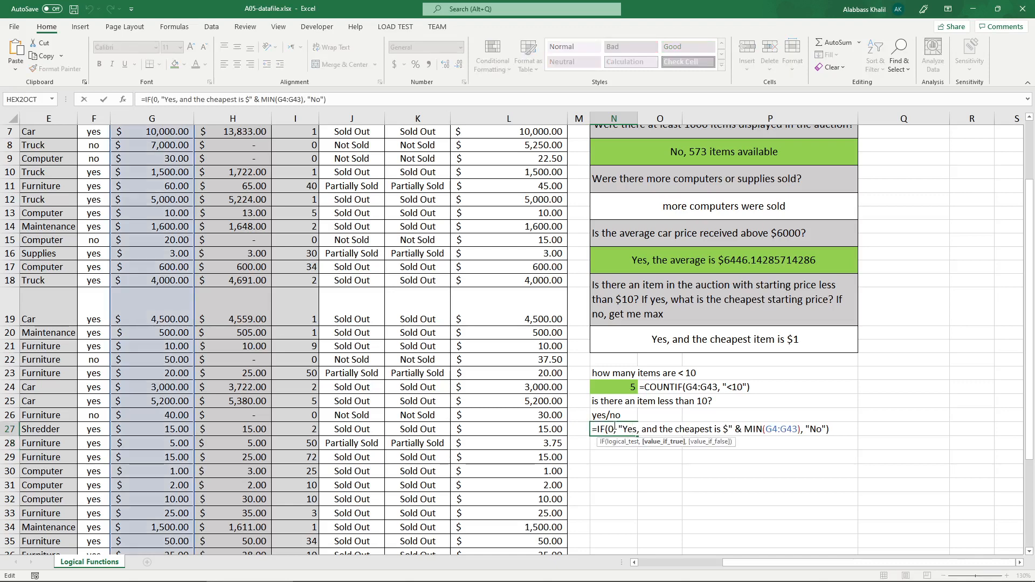
pyautogui.click(615, 426)
pyautogui.press('BackSpace')
pyautogui.write('count')
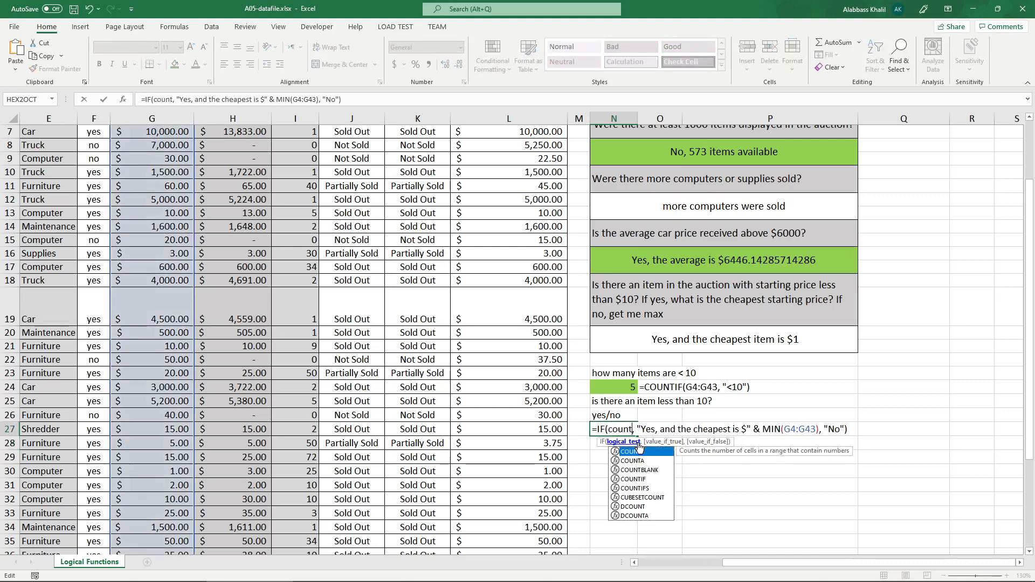
pyautogui.write('if')
pyautogui.press('Tab')
pyautogui.write('G4')
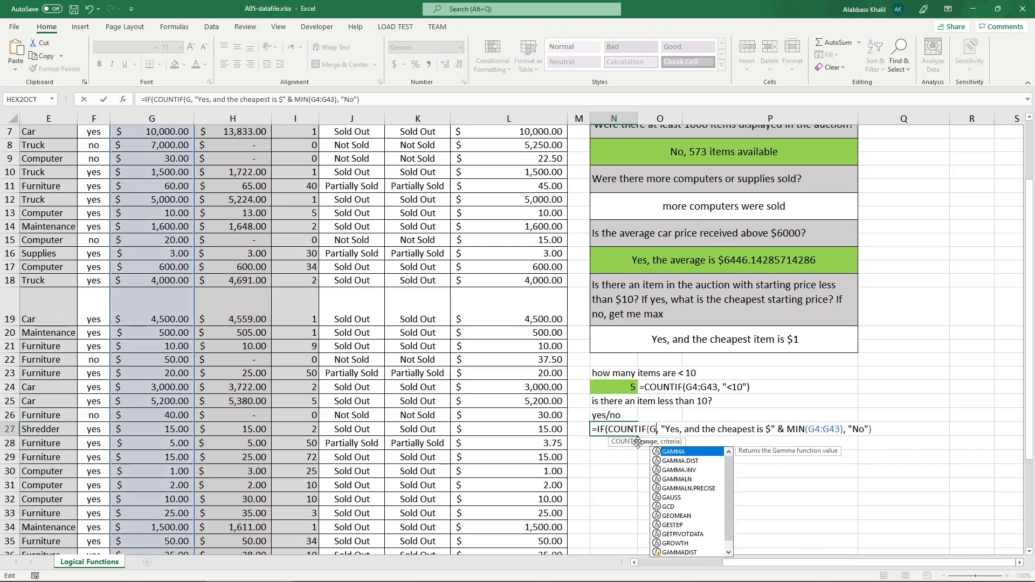
pyautogui.write(':G43) ')
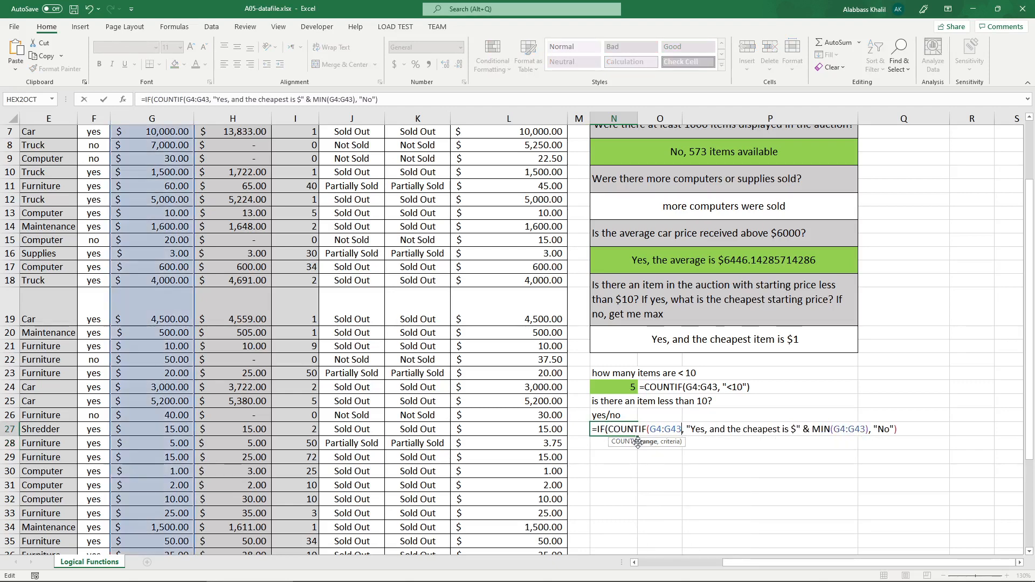
pyautogui.write('>= 1')
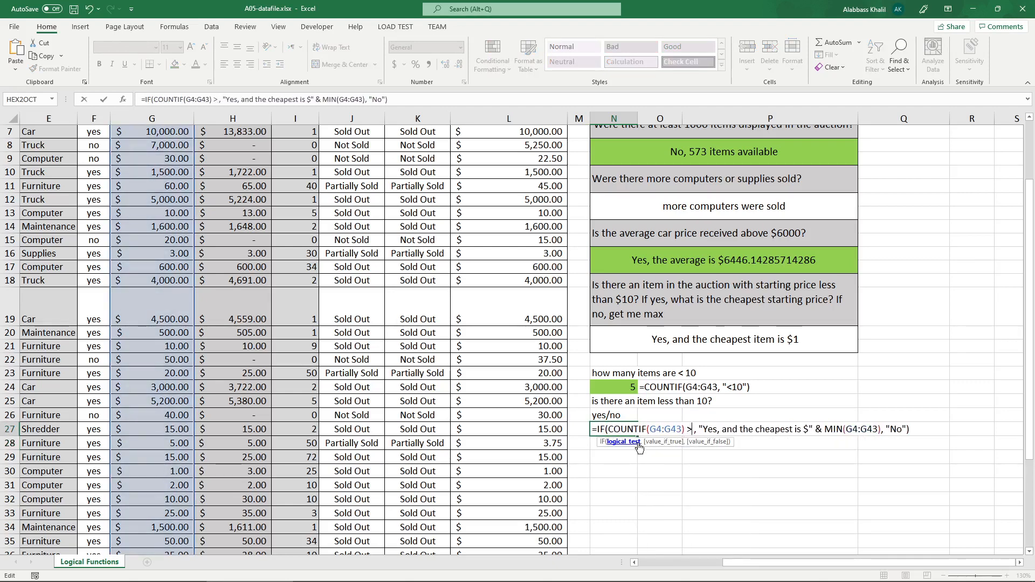
pyautogui.press('Return')
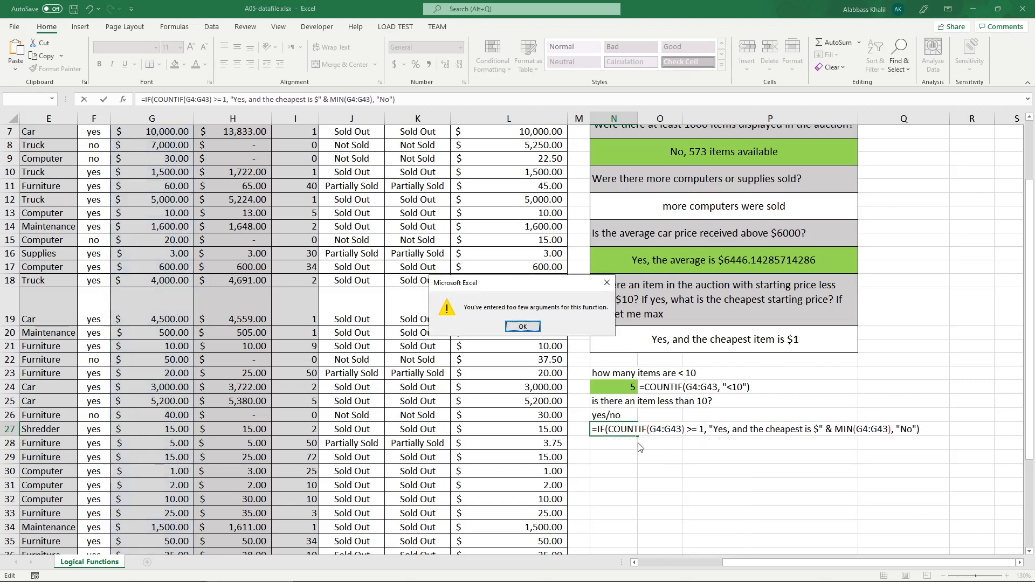
pyautogui.press('Return')
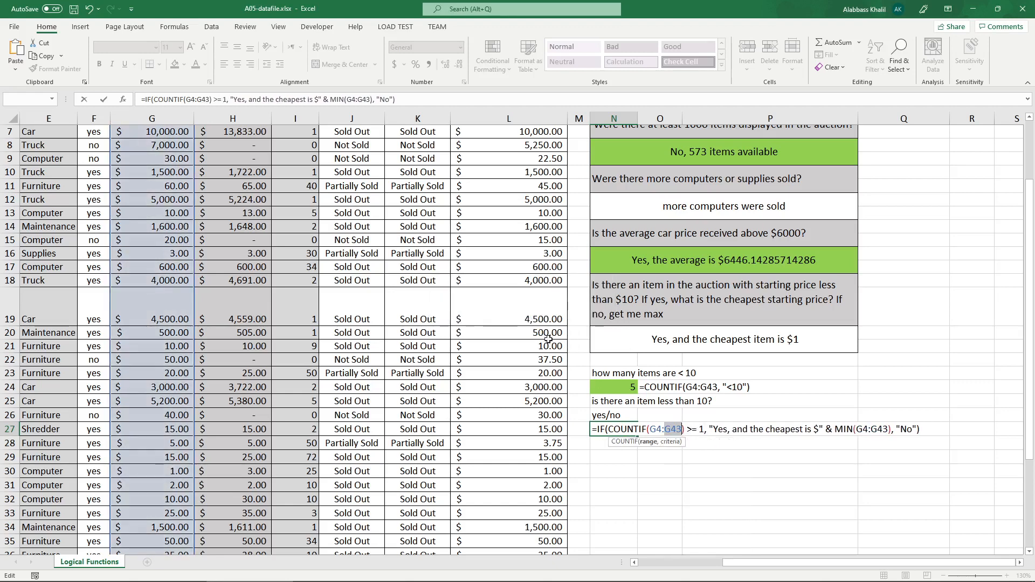
# Add the missing criterion "<10" to the COUNTIF in N27's IF formula and commit it.
pyautogui.click(681, 430)
pyautogui.write(',')
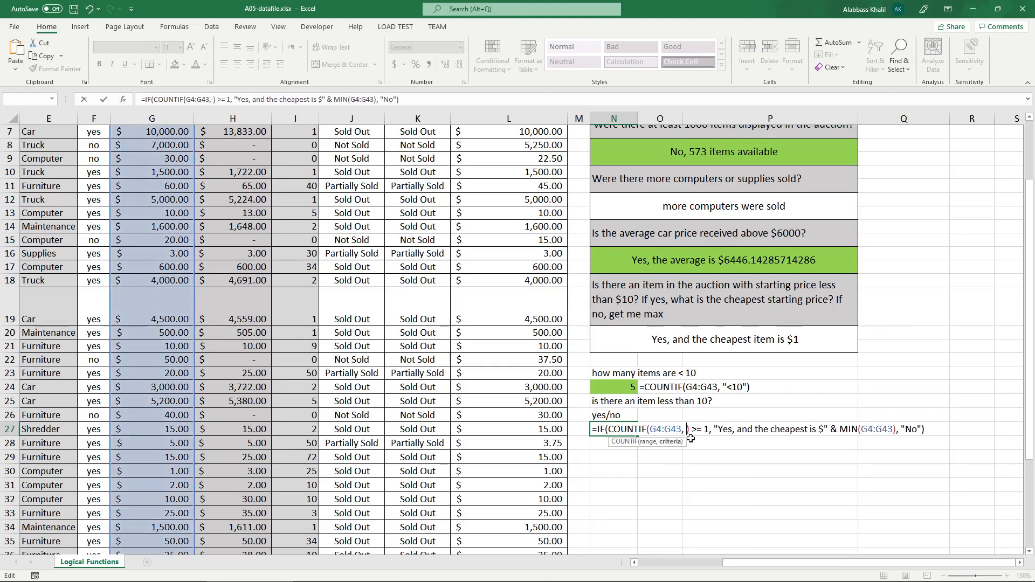
pyautogui.write(' "<1-"')
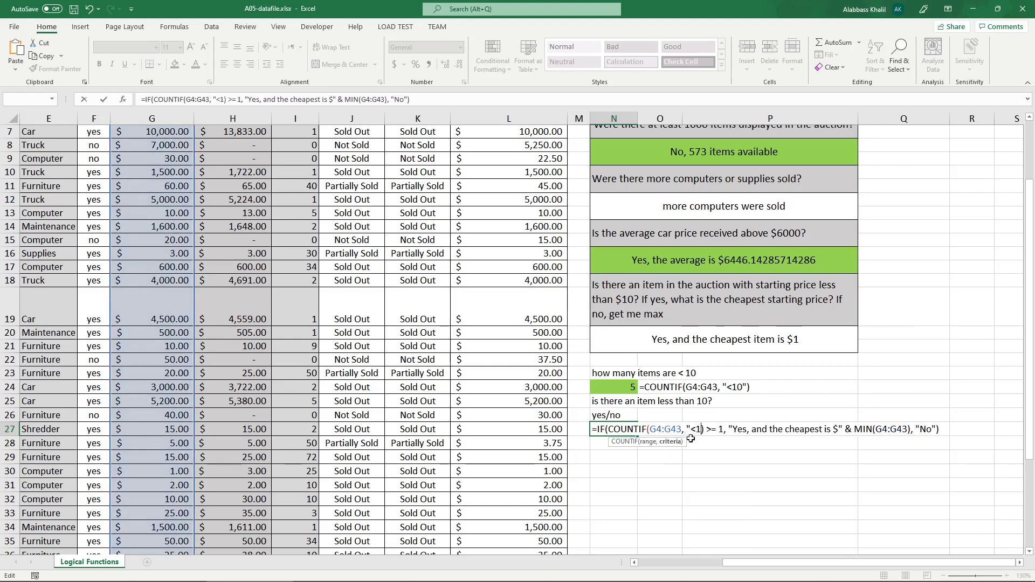
pyautogui.press('BackSpace')
pyautogui.press('BackSpace')
pyautogui.write('0"')
pyautogui.press('Return')
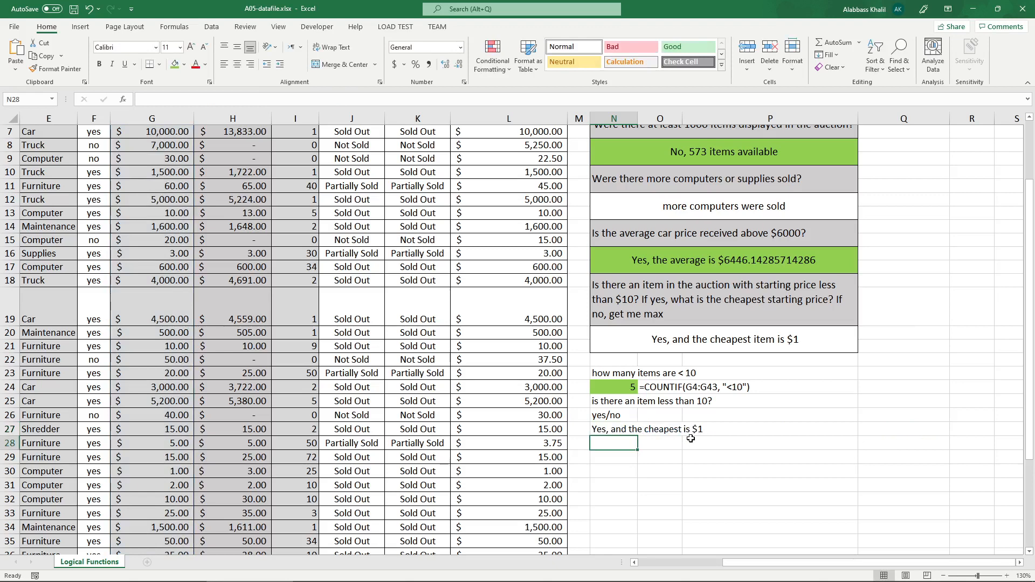
# Examine the >= 1 comparison in N27's IF formula and look over the auction data and Statistical Table.
pyautogui.click(625, 434)
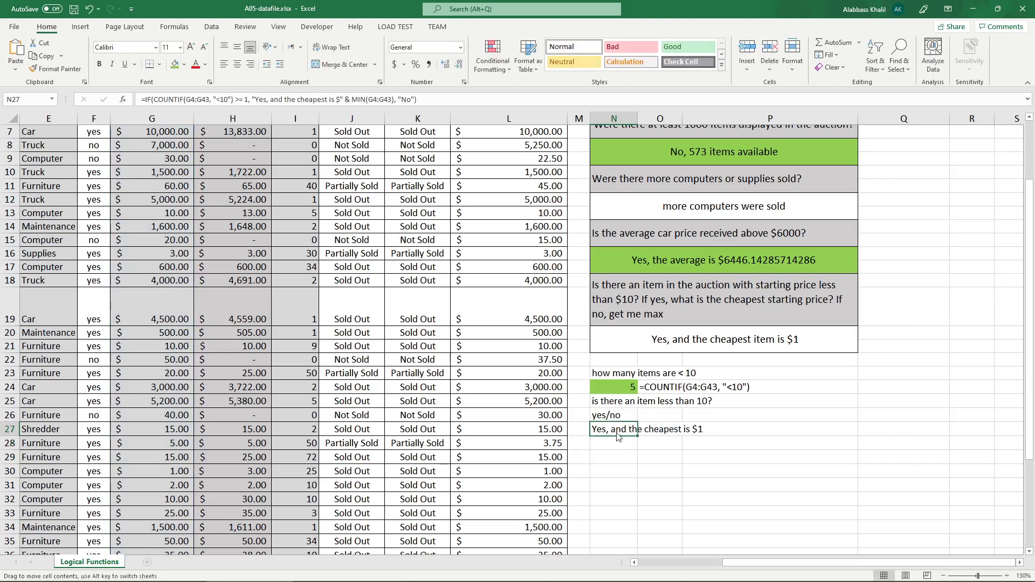
pyautogui.doubleClick(617, 434)
pyautogui.click(732, 430)
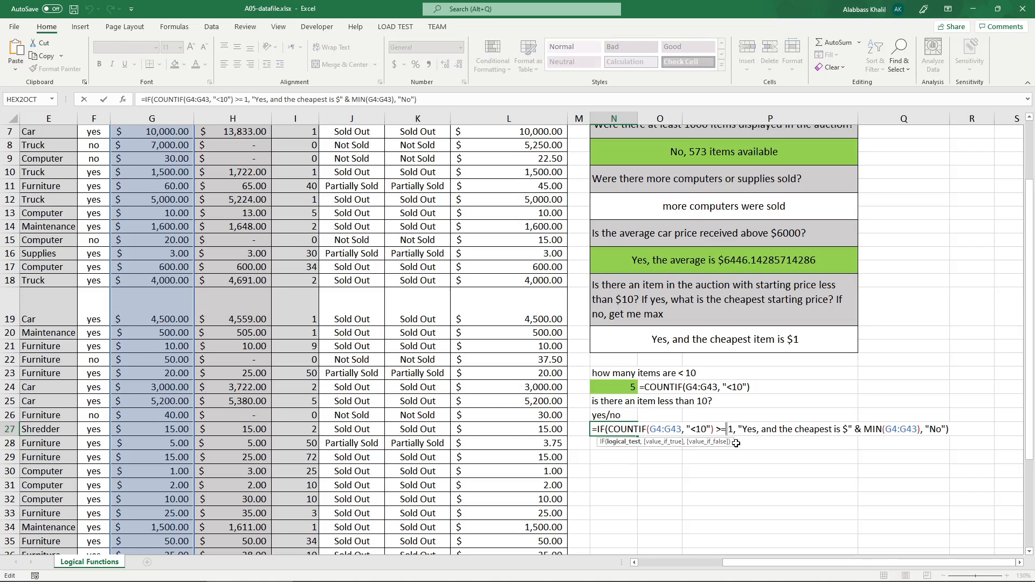
pyautogui.press('Return')
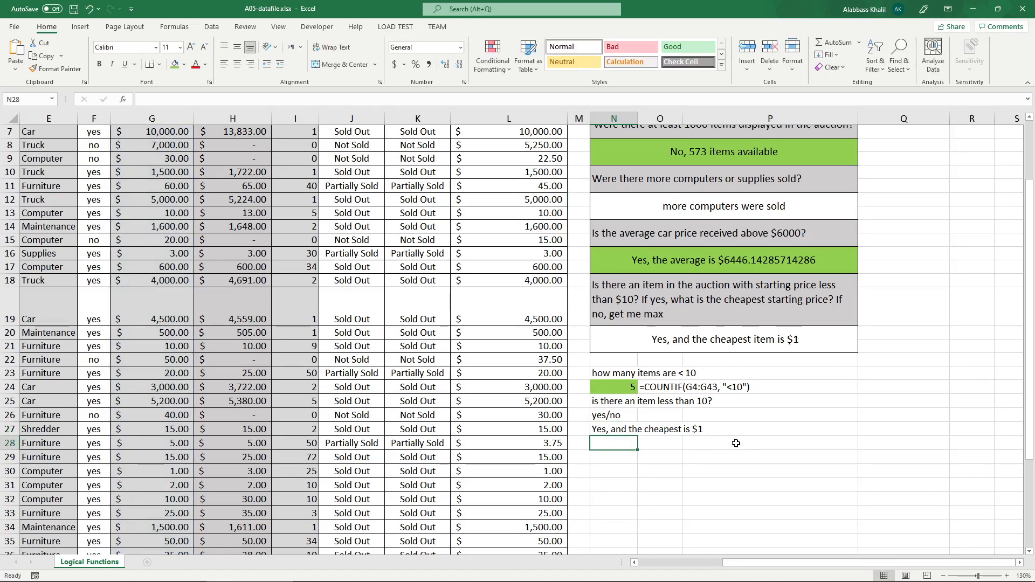
pyautogui.scroll(2, 736, 444)
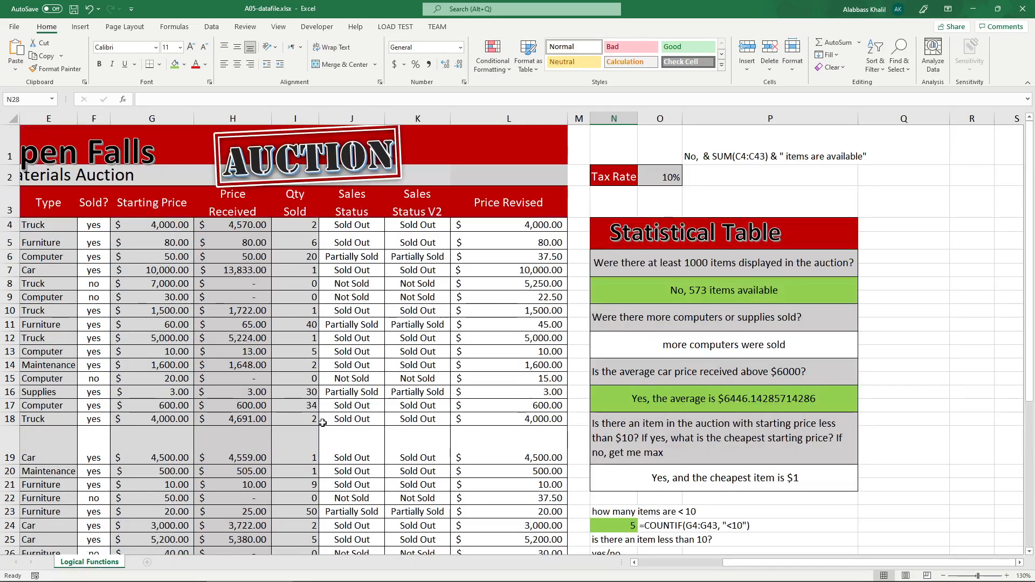
pyautogui.scroll(-1, 344, 417)
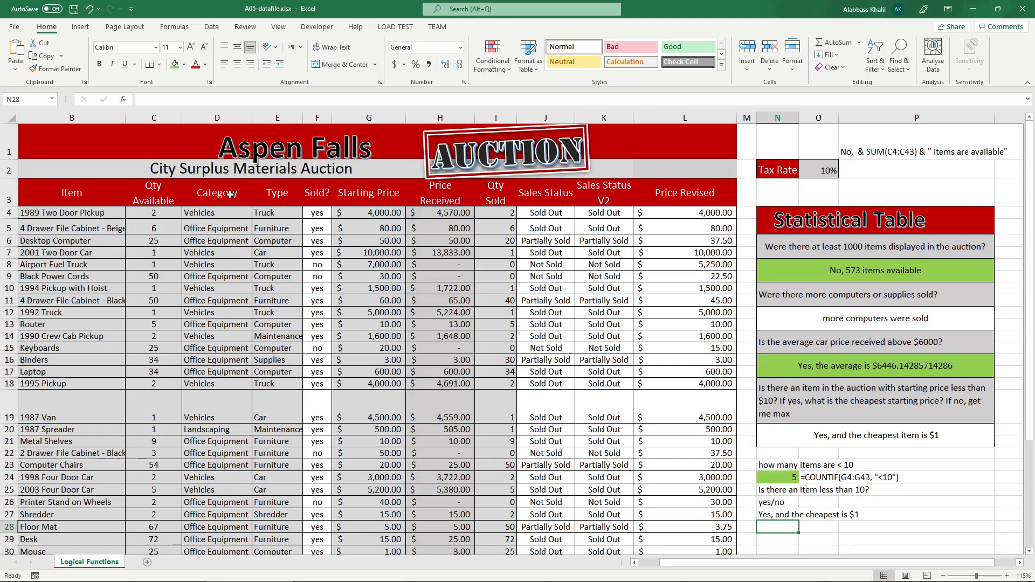
pyautogui.moveTo(216, 189); pyautogui.dragTo(797, 339)
pyautogui.click(797, 339)
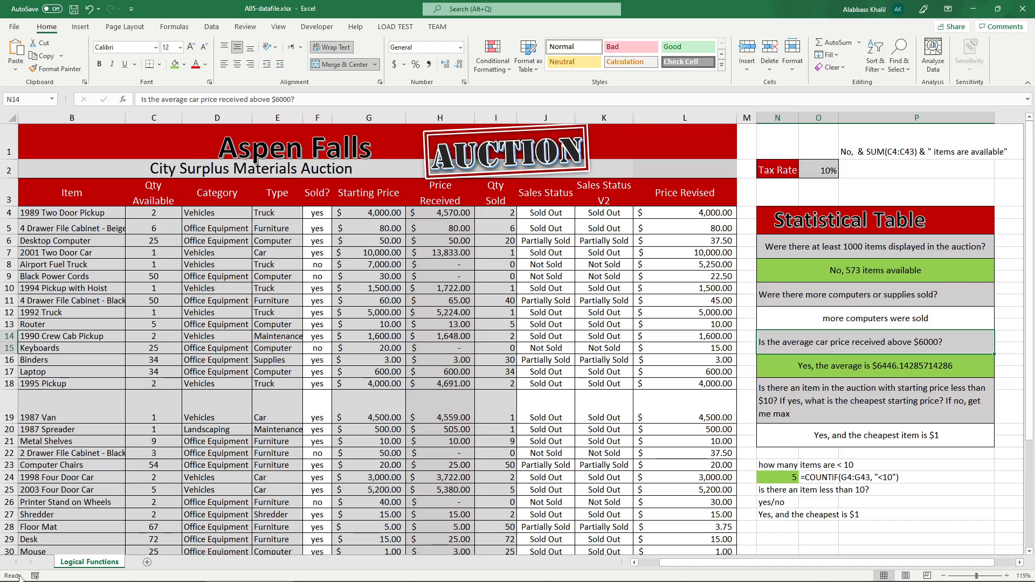
# Switch to the F21-A05-Instructions PDF in Adobe Acrobat Reader and review the questions of both exercises and the sample Statistical Table.
pyautogui.click(377, 574)
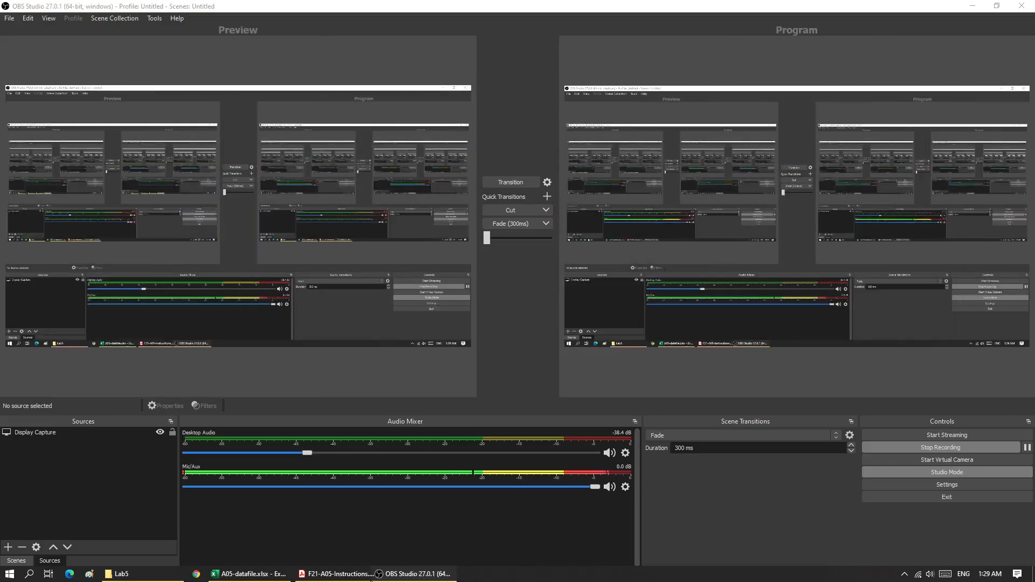
pyautogui.click(356, 575)
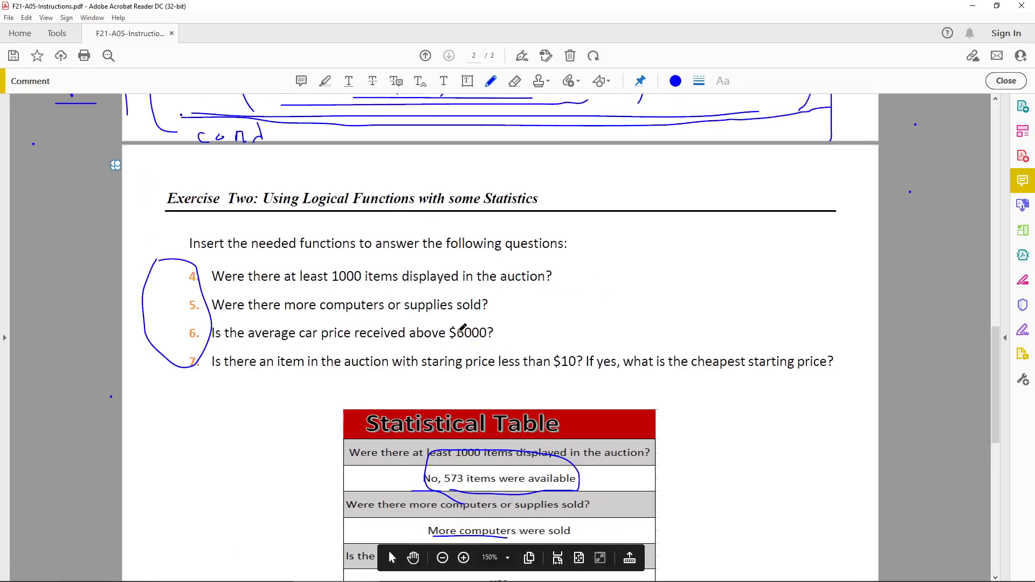
pyautogui.scroll(10, 463, 328)
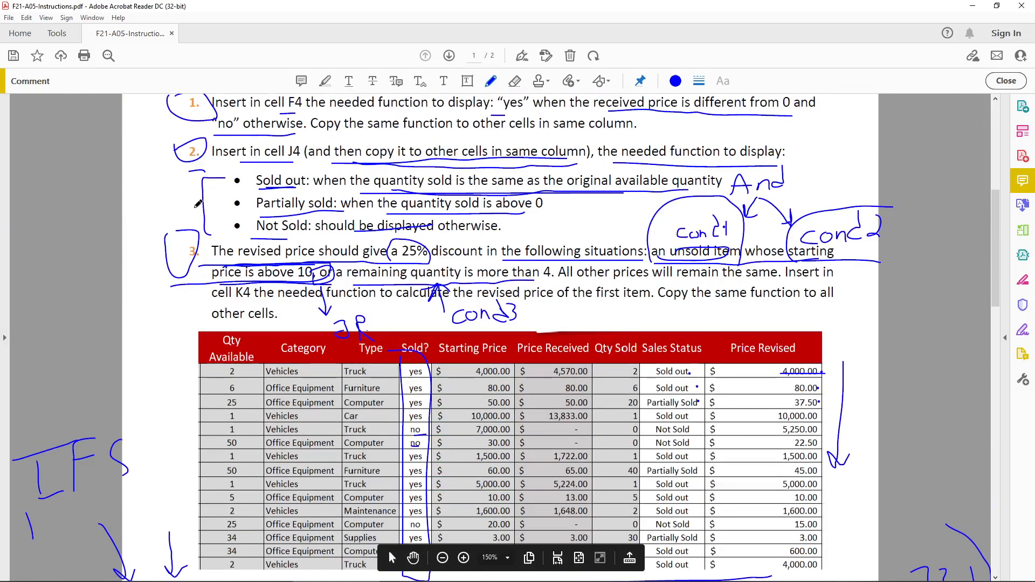
pyautogui.scroll(2, 257, 223)
pyautogui.scroll(2, 258, 222)
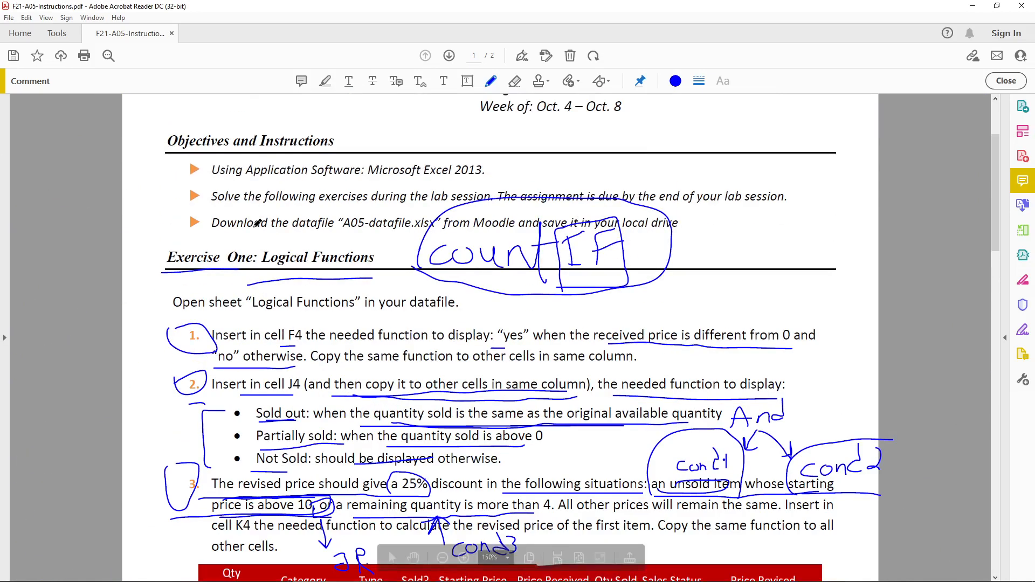
pyautogui.scroll(2, 257, 222)
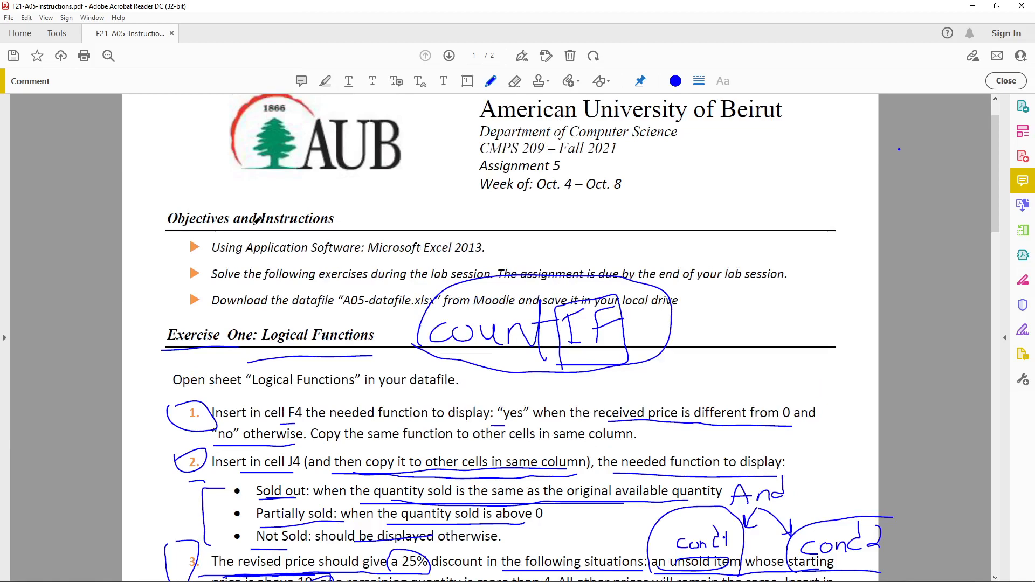
pyautogui.scroll(-1, 257, 220)
pyautogui.scroll(-1, 246, 218)
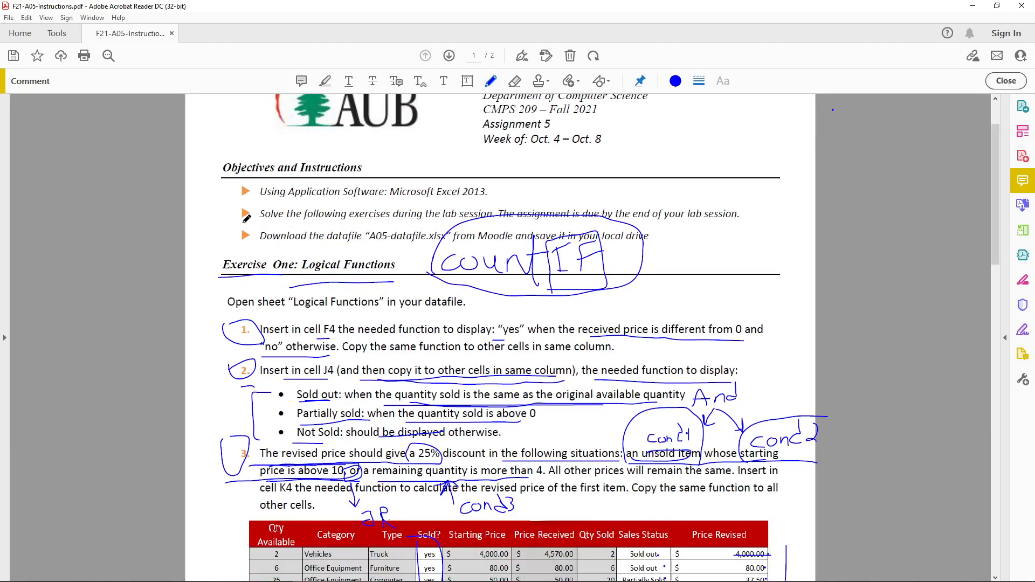
pyautogui.keyDown('ctrl'); pyautogui.scroll(1, 427, 266); pyautogui.keyUp('ctrl')
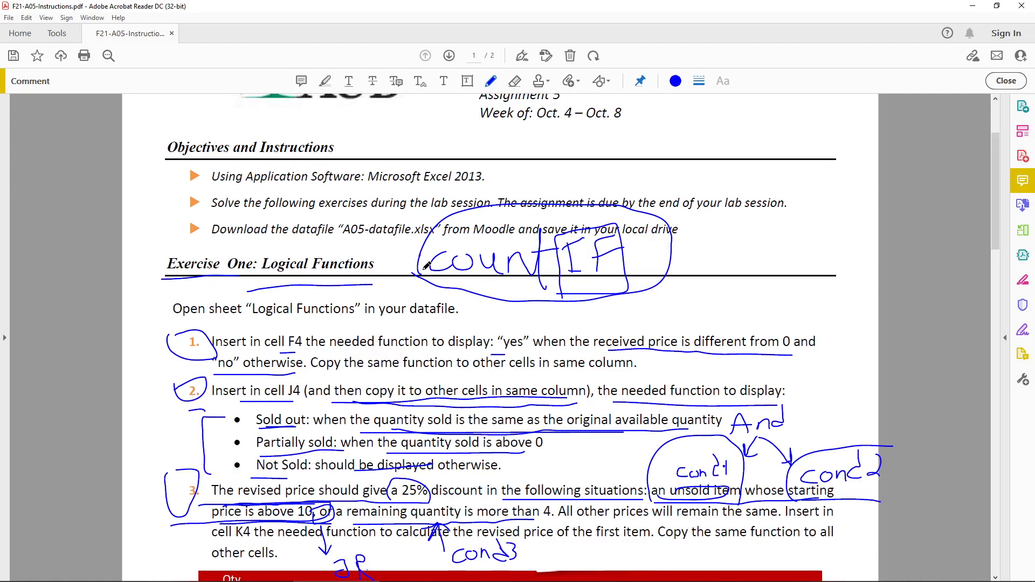
pyautogui.scroll(2, 427, 263)
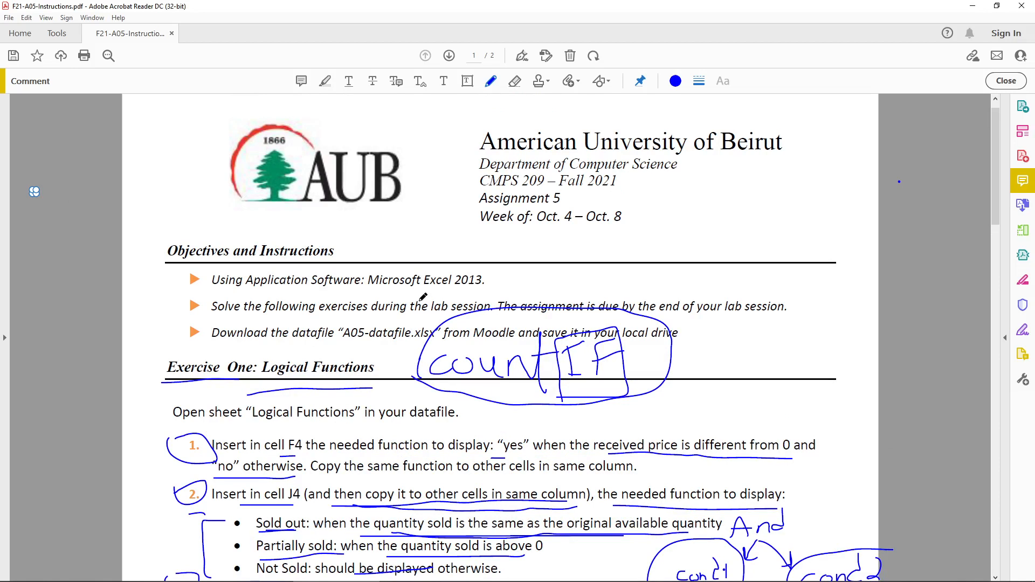
pyautogui.scroll(-15, 423, 297)
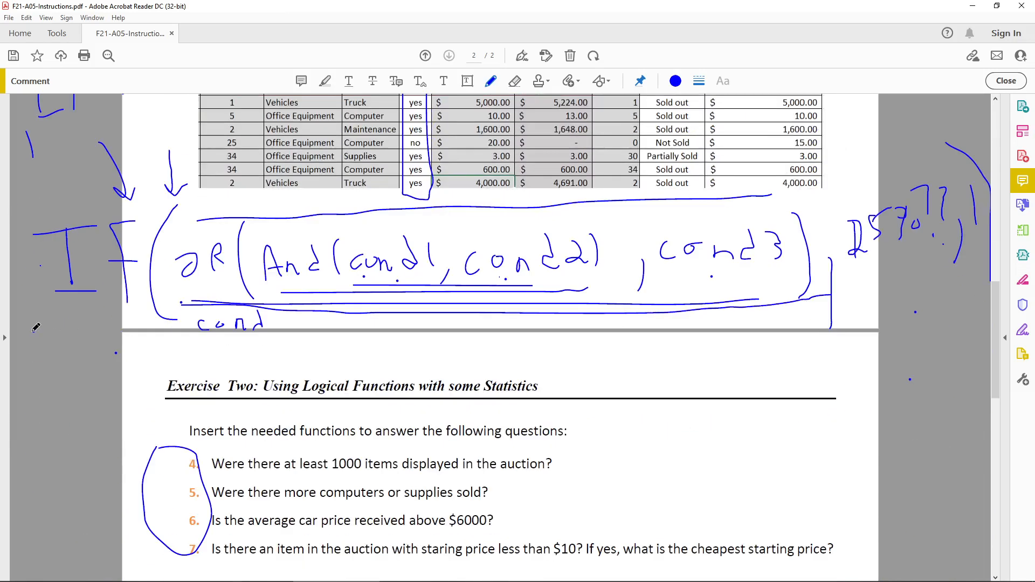
pyautogui.moveTo(53, 386)
pyautogui.mouseDown()
pyautogui.moveTo(100, 331)
pyautogui.moveTo(111, 338)
pyautogui.mouseUp()
pyautogui.scroll(-12, 130, 335)
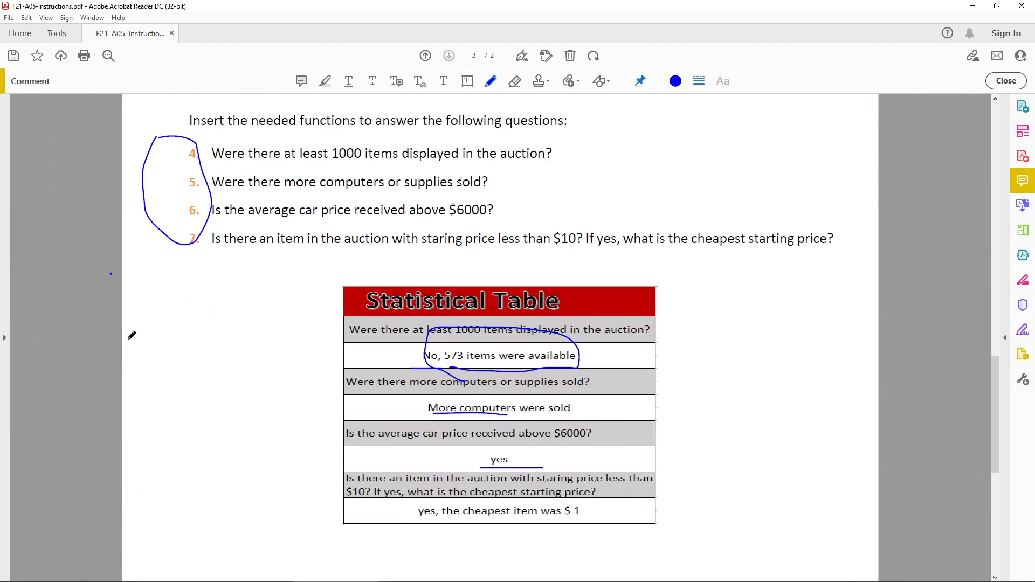
pyautogui.scroll(15, 131, 336)
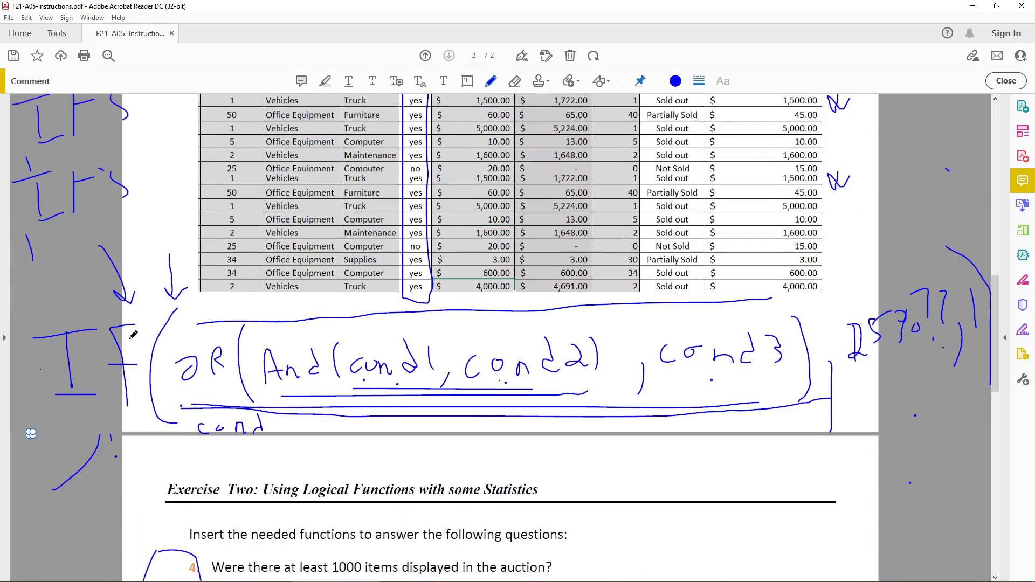
pyautogui.scroll(5, 133, 335)
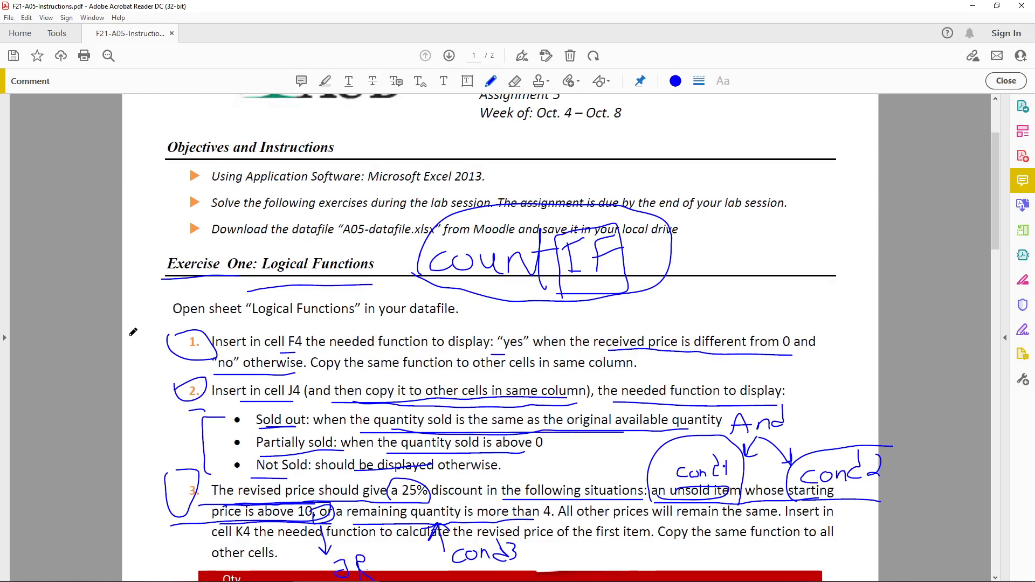